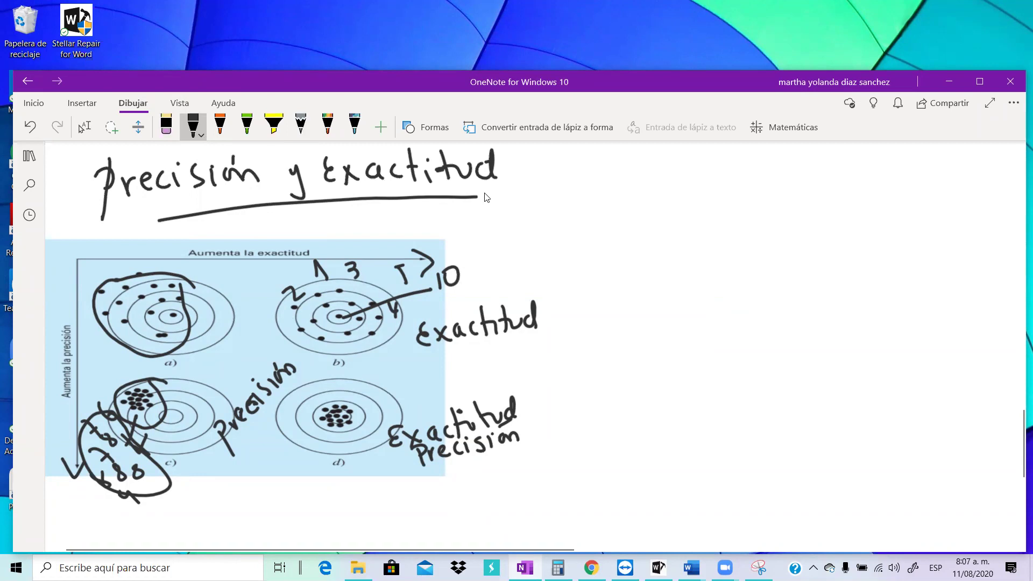
Draw a vertical divider beside the precision diagrams and handwrite an underlined "Taylor" heading with a downward arrow beneath it
mouse_move(549, 164)
mouse_down()
mouse_move(563, 370)
mouse_move(551, 506)
mouse_up()
mouse_move(590, 185)
mouse_down()
mouse_move(640, 176)
mouse_move(623, 215)
mouse_move(658, 198)
mouse_move(658, 216)
mouse_move(687, 188)
mouse_move(663, 237)
mouse_up()
drag(705, 171, 710, 216)
mouse_move(719, 190)
mouse_down()
mouse_move(735, 210)
mouse_move(721, 189)
mouse_move(741, 195)
mouse_move(751, 220)
mouse_move(765, 181)
mouse_up()
drag(602, 240, 779, 239)
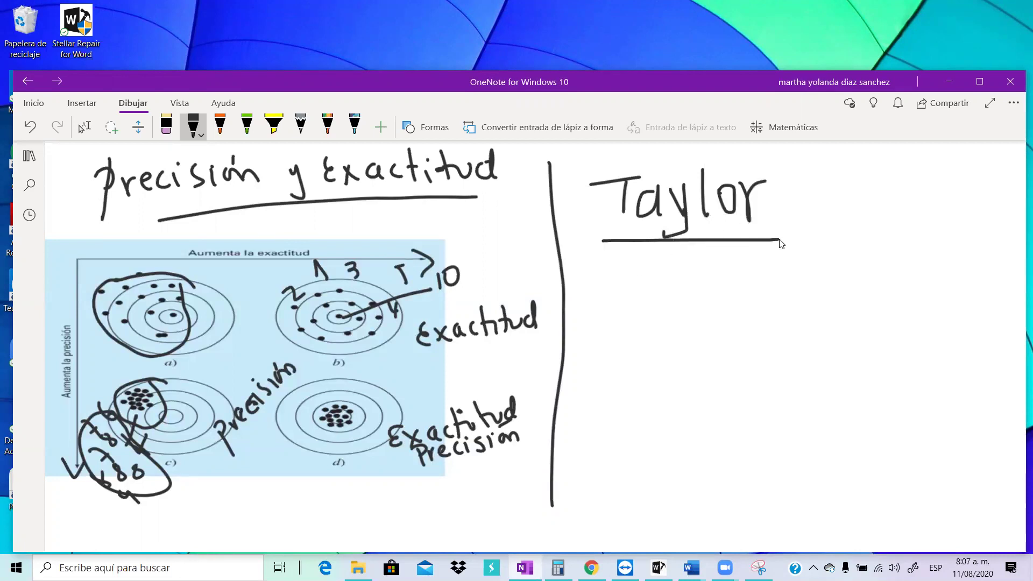
mouse_move(692, 247)
mouse_down()
mouse_move(686, 296)
mouse_move(705, 270)
mouse_up()
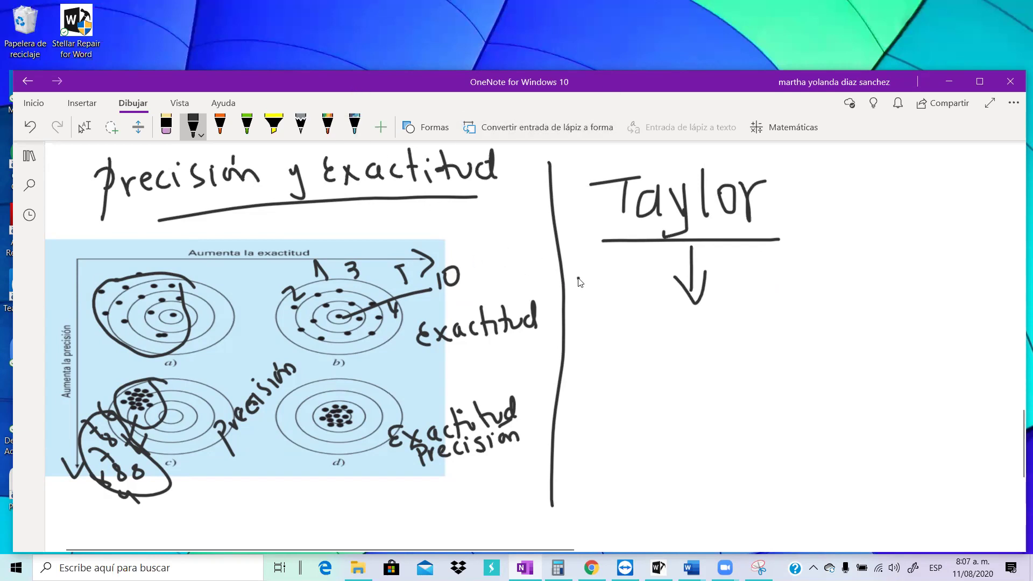
Search Windows for Excel and open it with a blank workbook
scroll(579, 282, down, 10)
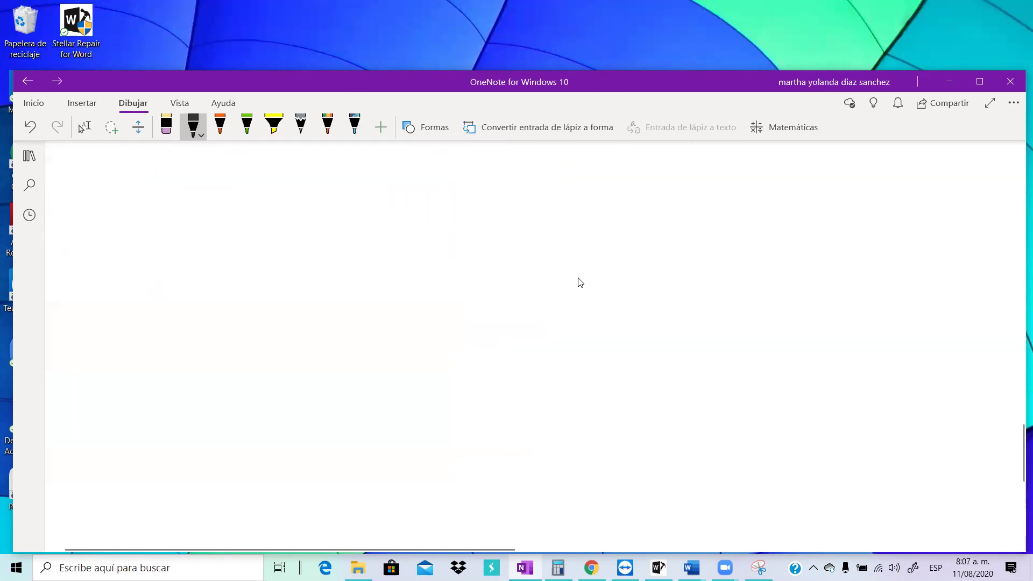
click(69, 568)
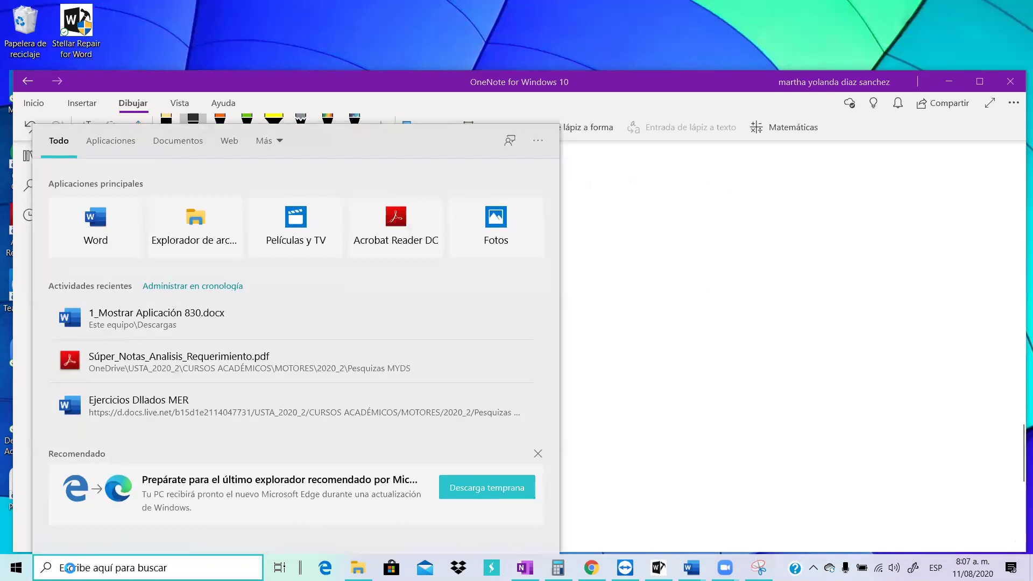
text(exce)
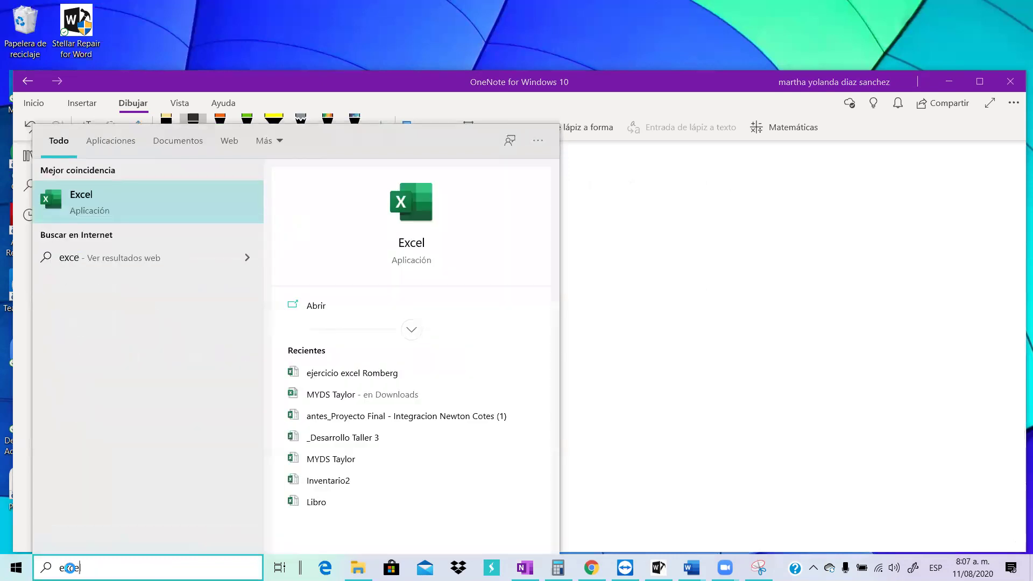
click(98, 194)
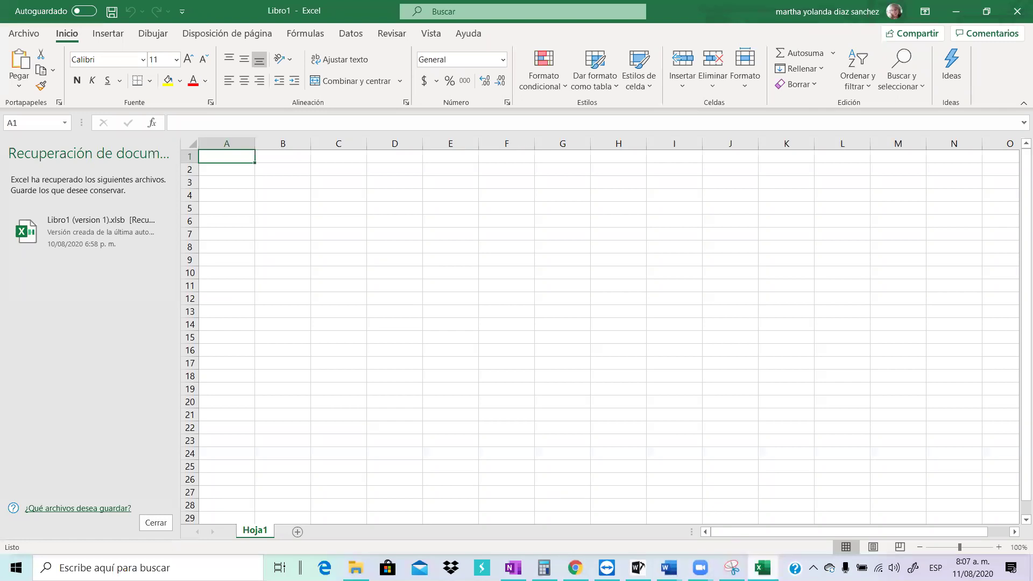
mouse_move(762, 568)
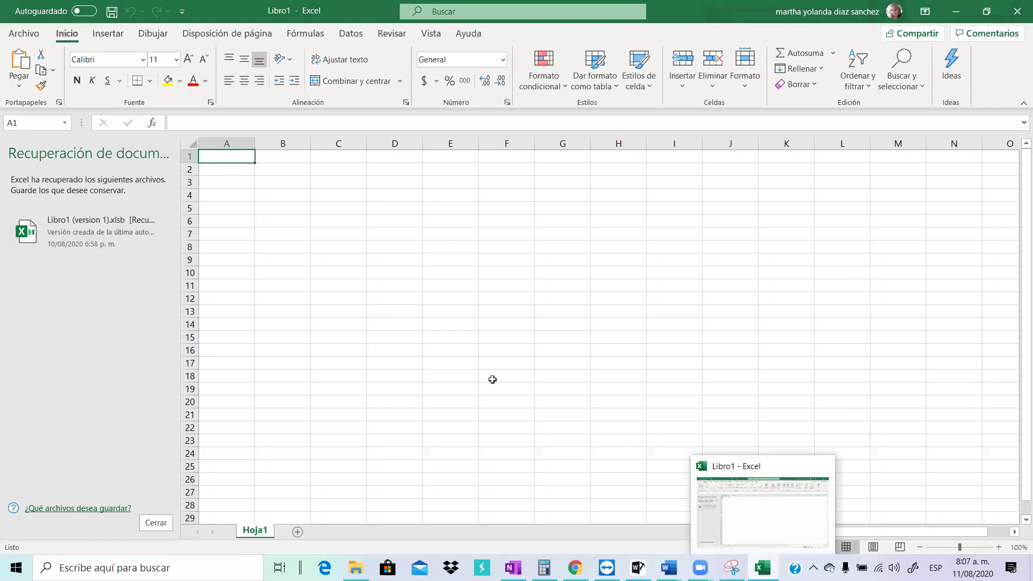
click(797, 424)
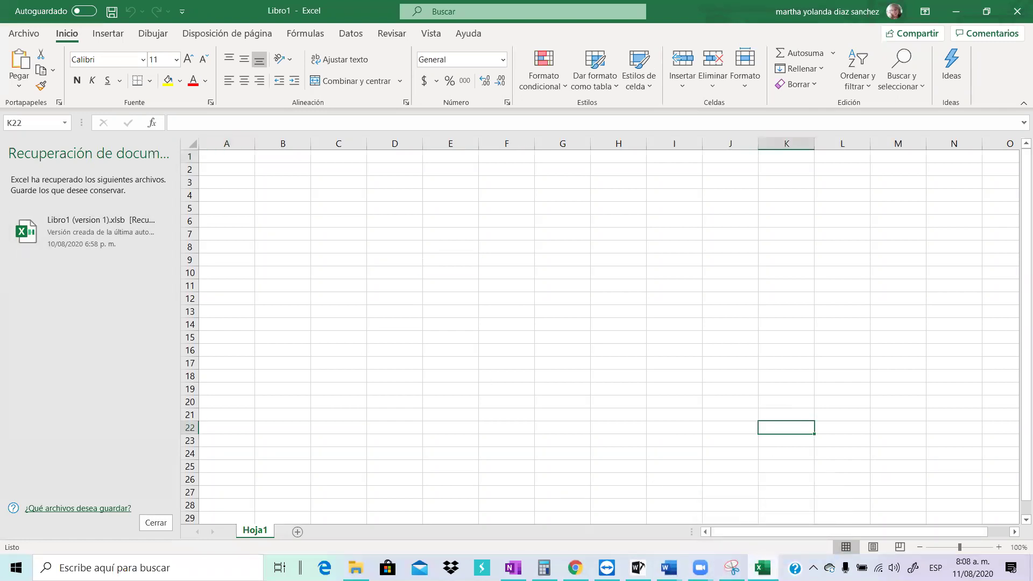
Switch to the Snipping Tool and capture the empty worksheet grid across columns A to F, rows 1 to 14
click(732, 568)
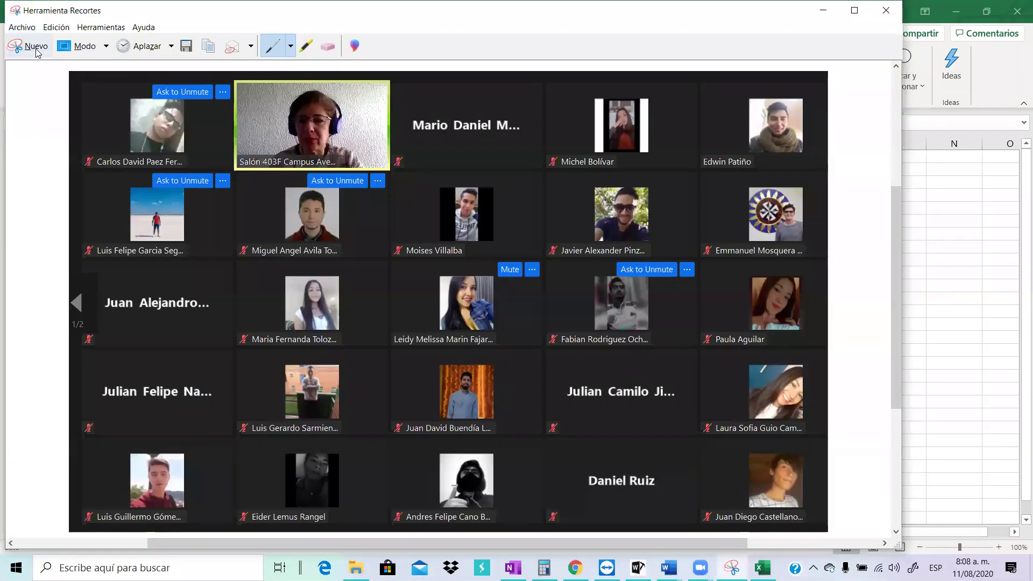
click(36, 47)
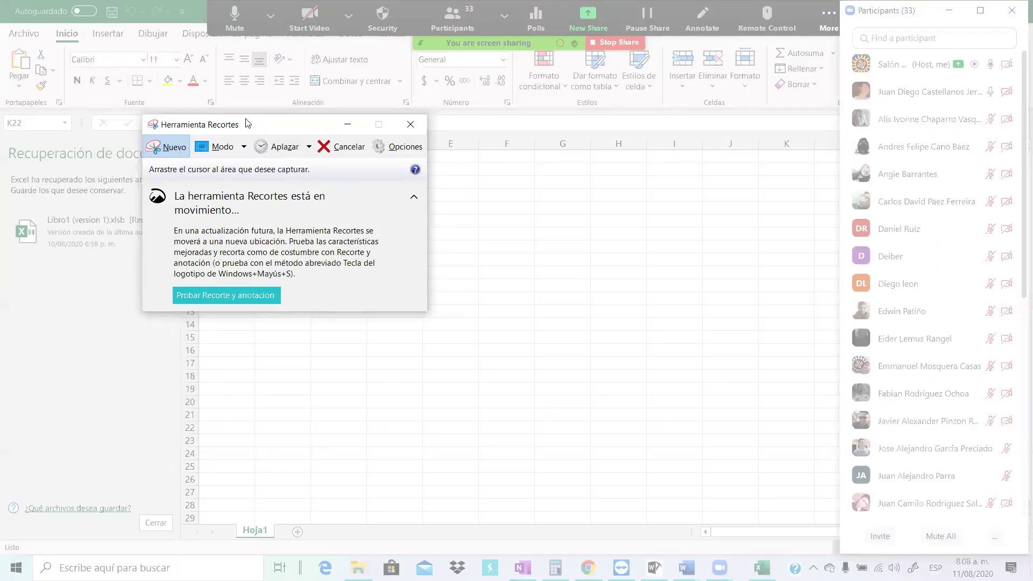
drag(247, 123, 235, 422)
drag(164, 123, 538, 336)
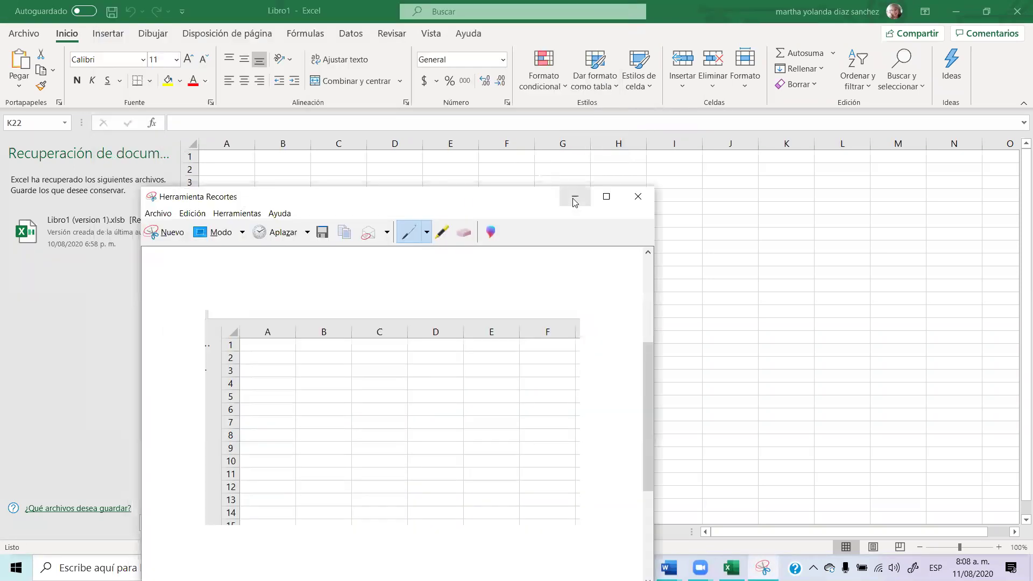
click(571, 200)
Close Excel's document recovery pane, choosing to keep the recovered files available for the next launch
click(156, 522)
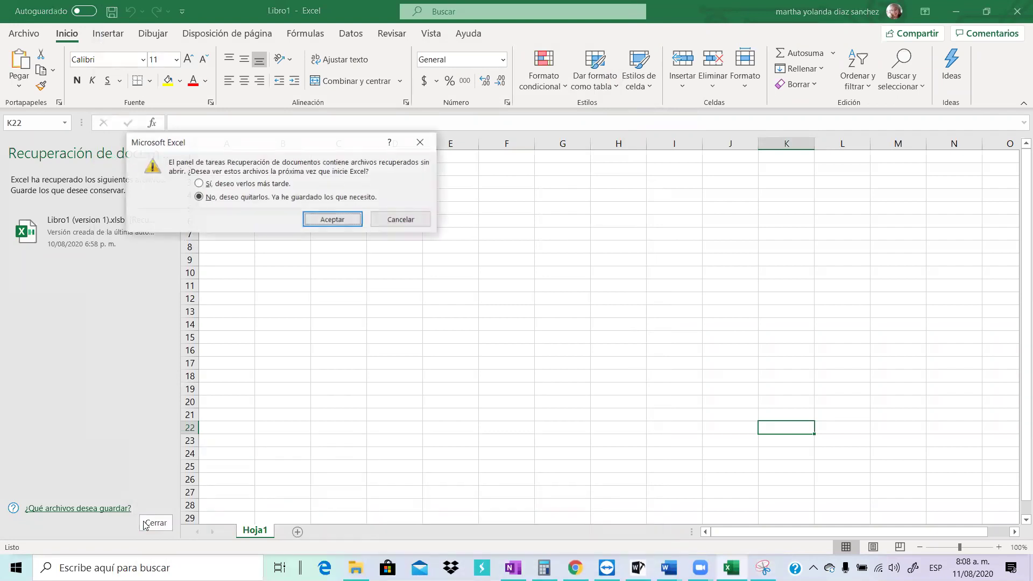
click(259, 183)
click(333, 220)
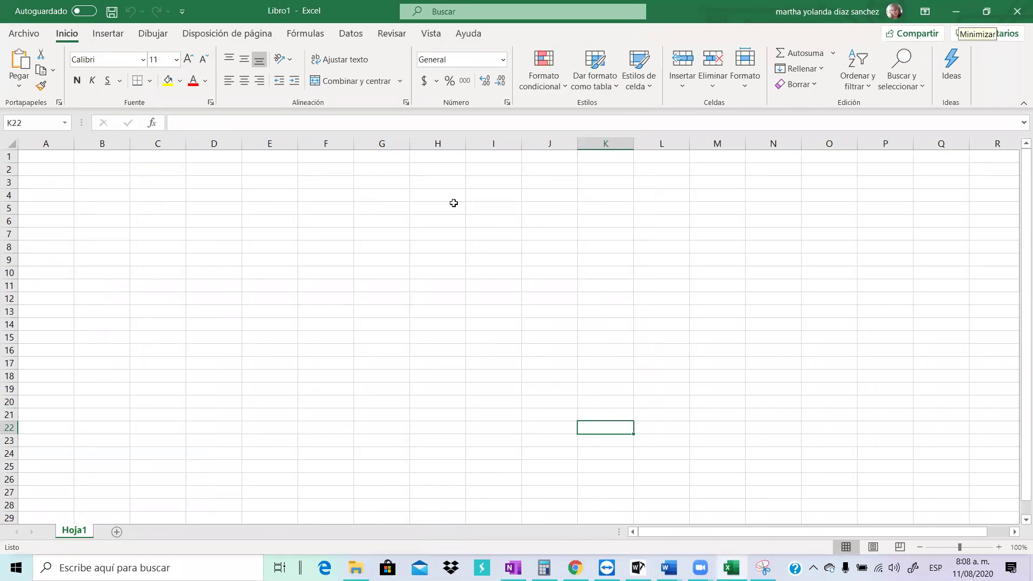
Restore the Excel window to a smaller size, minimize it, and check the notebook's section list in OneNote
click(752, 205)
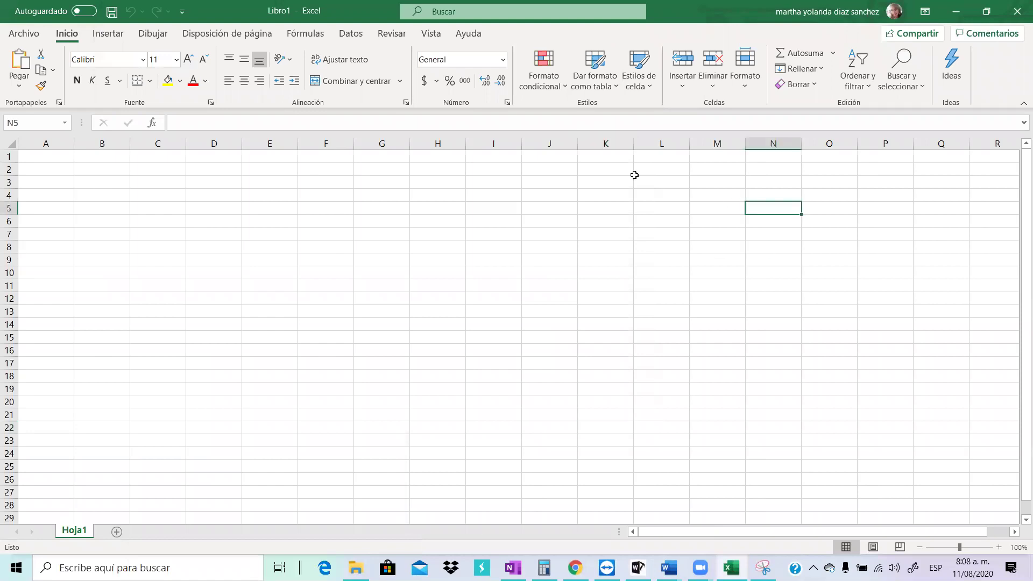
double_click(198, 10)
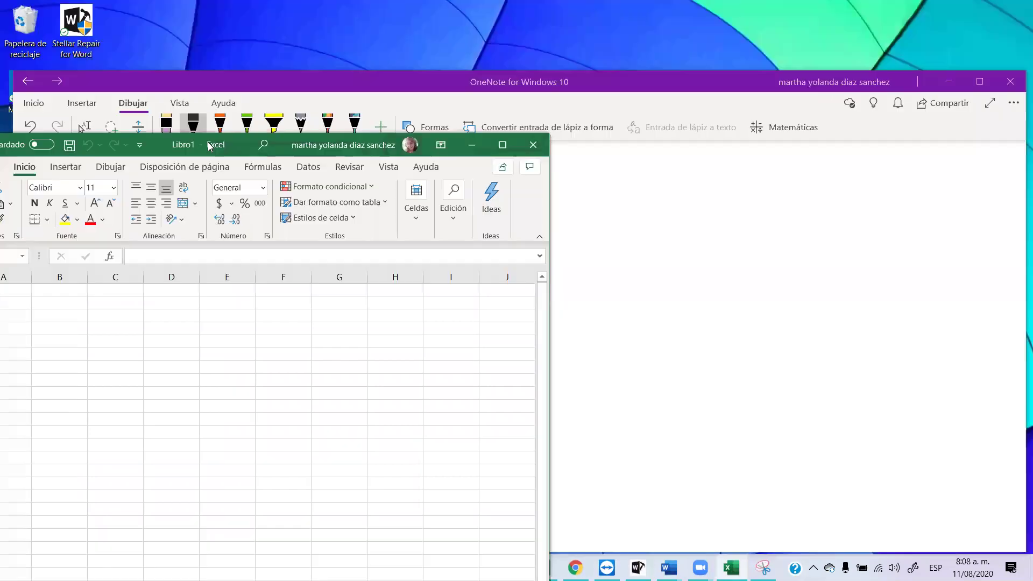
click(473, 145)
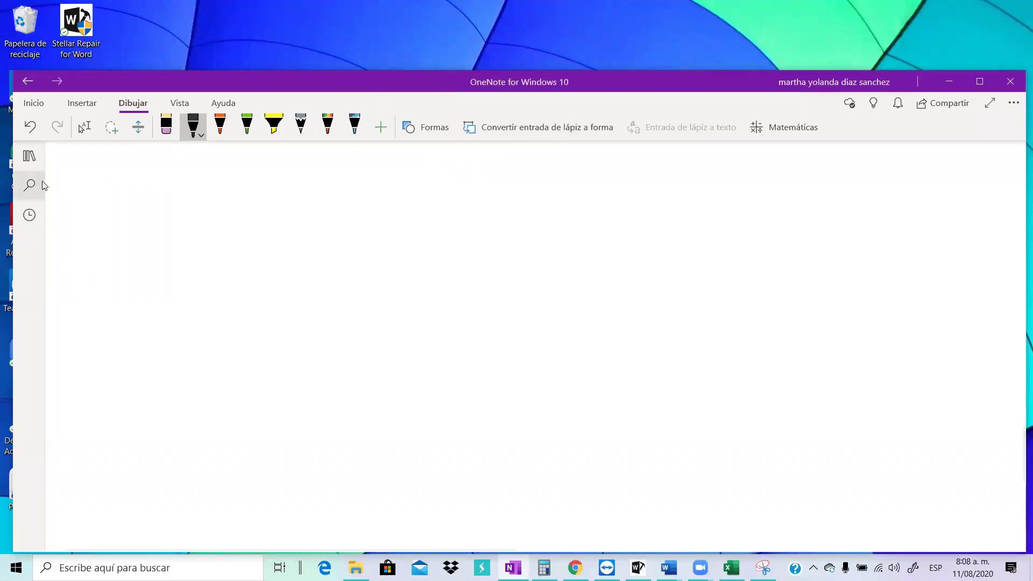
click(24, 156)
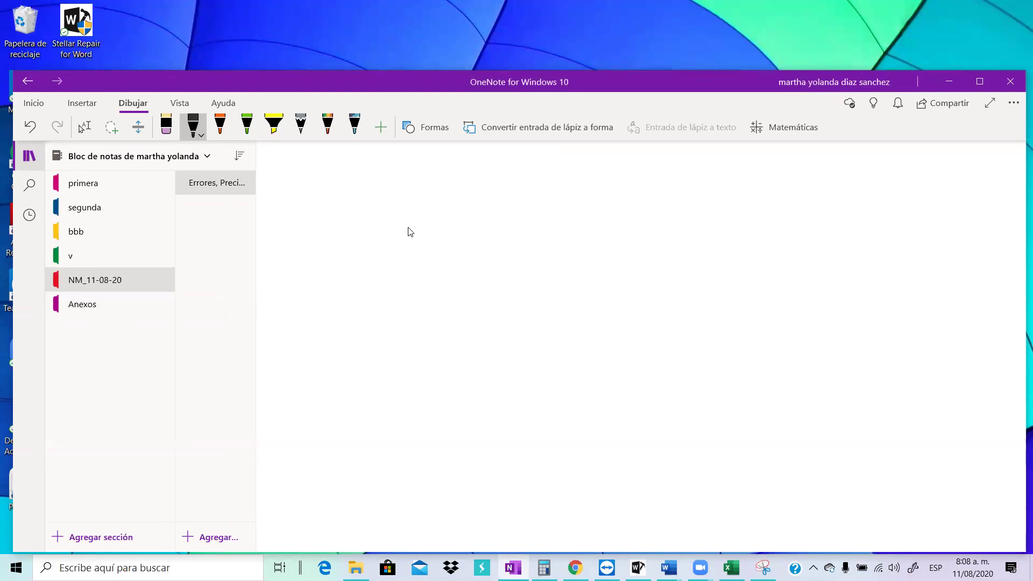
click(30, 156)
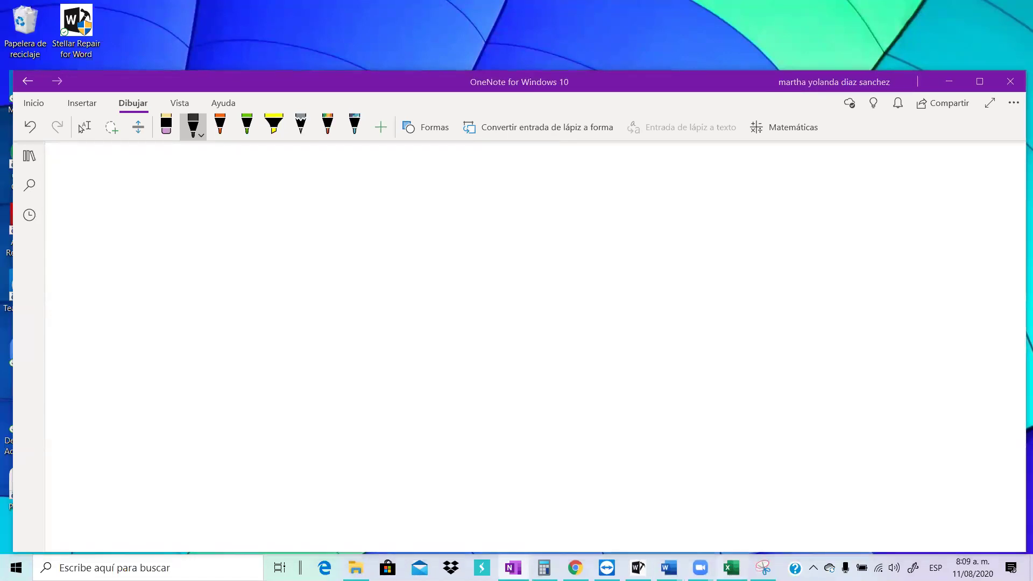
Copy the captured grid snip from the Snipping Tool and return to OneNote
click(763, 568)
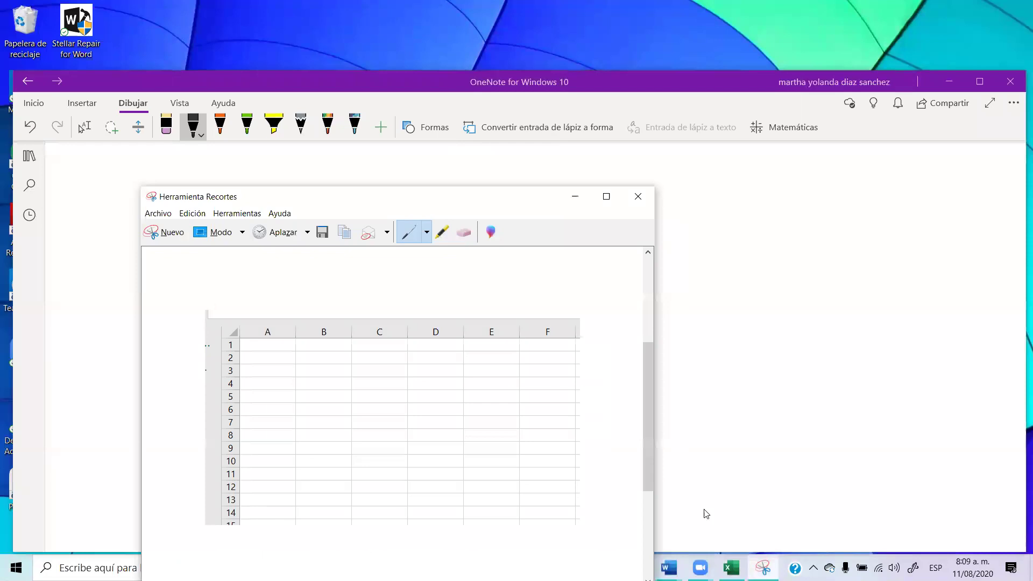
click(183, 215)
click(200, 224)
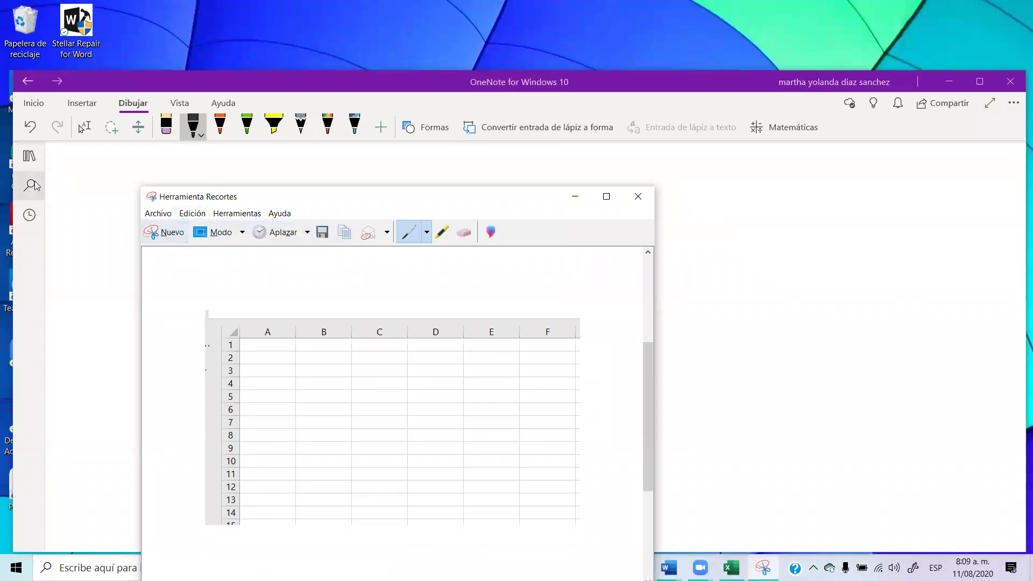
click(58, 173)
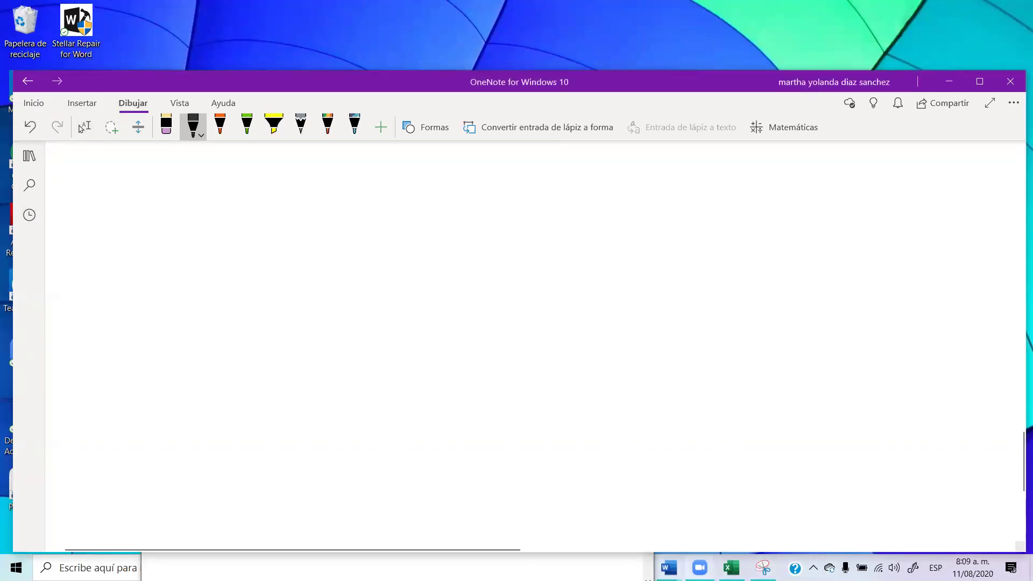
Open Paint through Windows search, paste the grid snip and crop the canvas to it
click(86, 567)
text(pain)
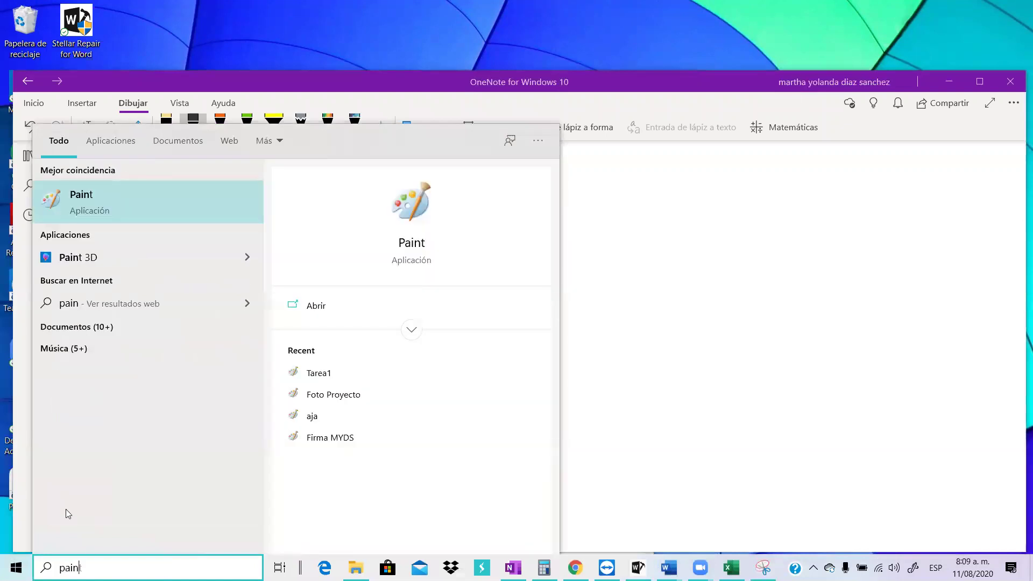
click(113, 210)
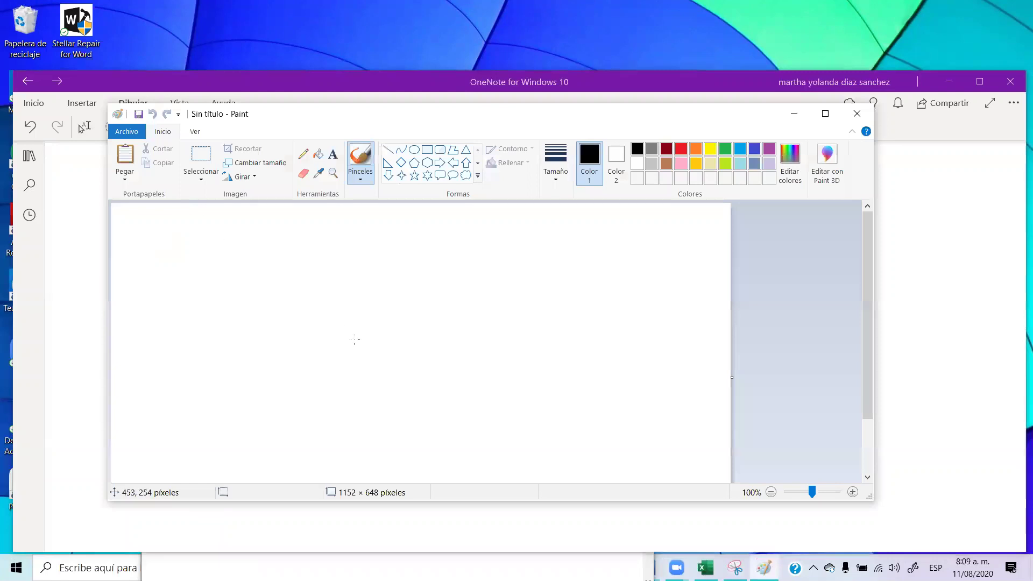
key(ctrl+v)
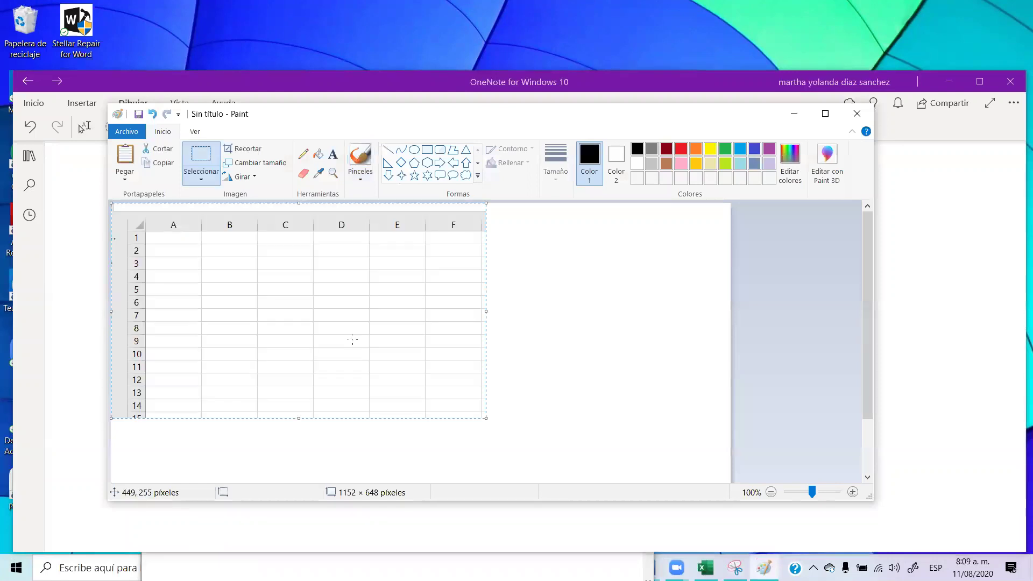
click(244, 150)
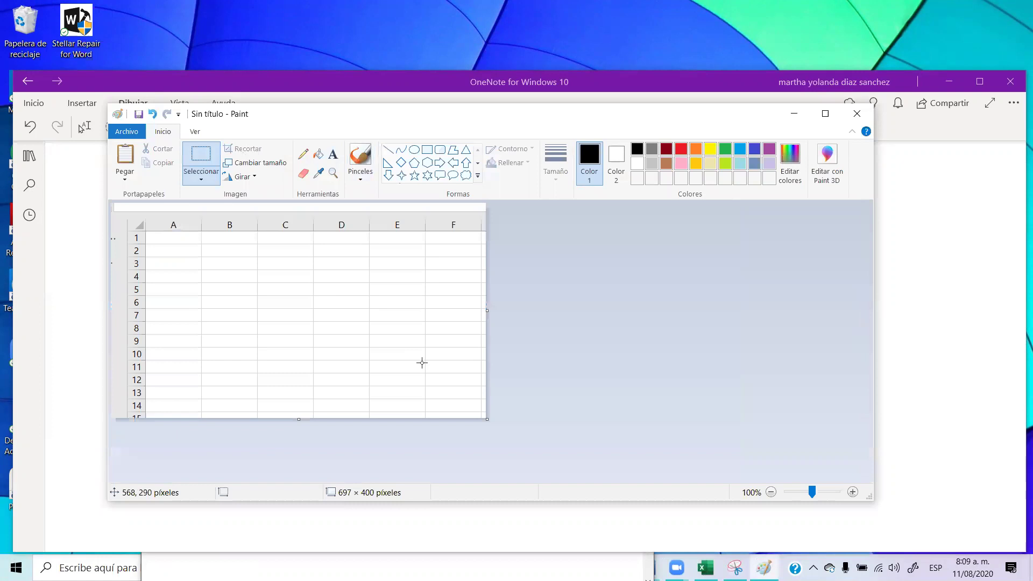
Switch to Excel, bring its window fully into view and maximize it
click(705, 567)
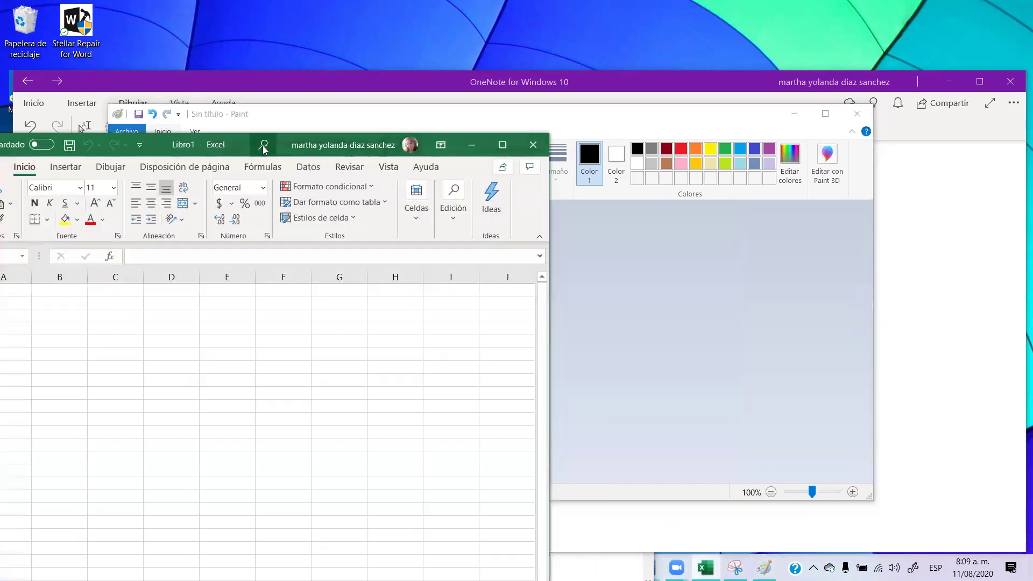
drag(239, 138, 428, 93)
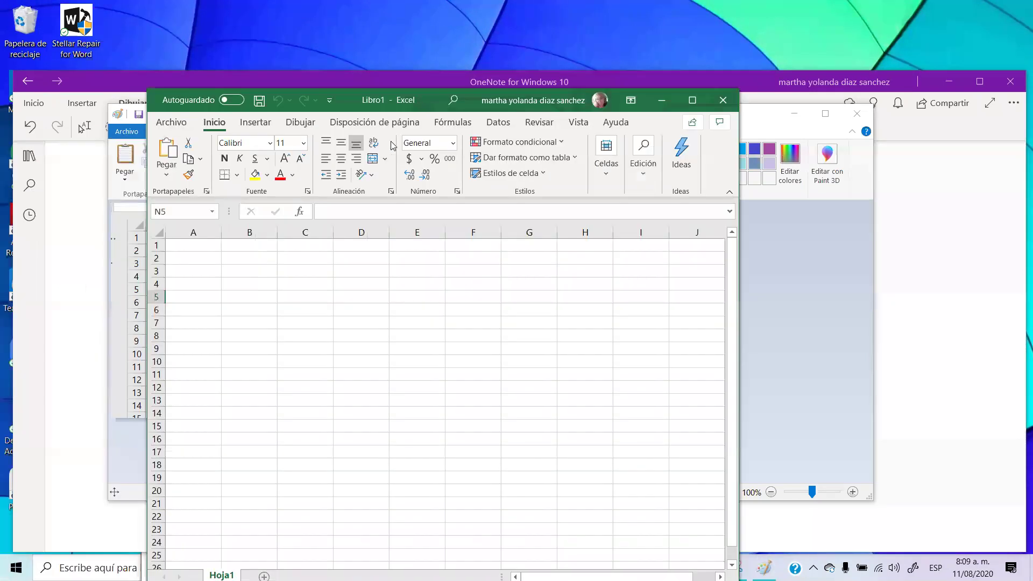
click(698, 100)
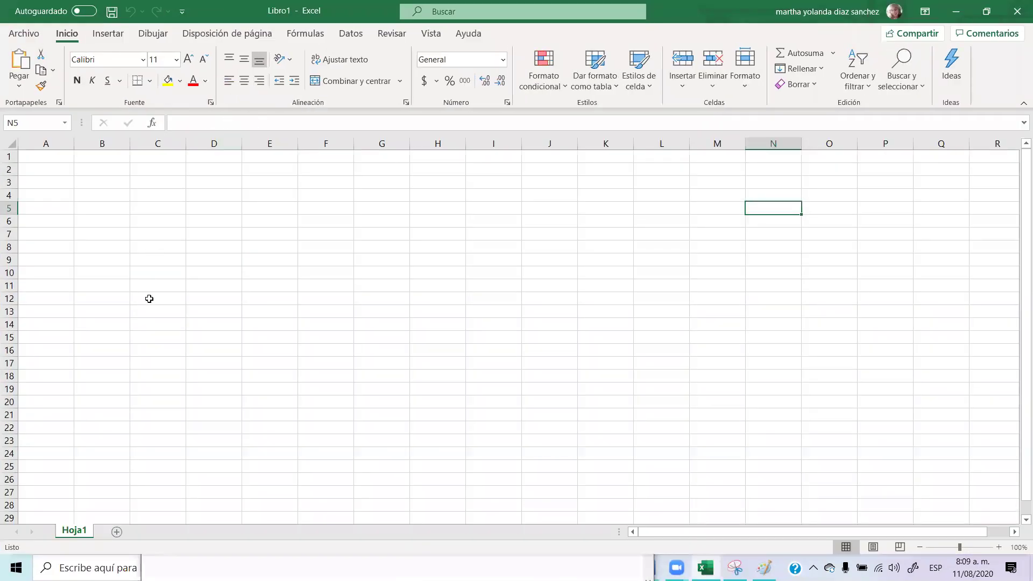
Capture a new snip of the empty grid across columns A to N, rows 1 to 29, and minimize the Snipping Tool
click(734, 568)
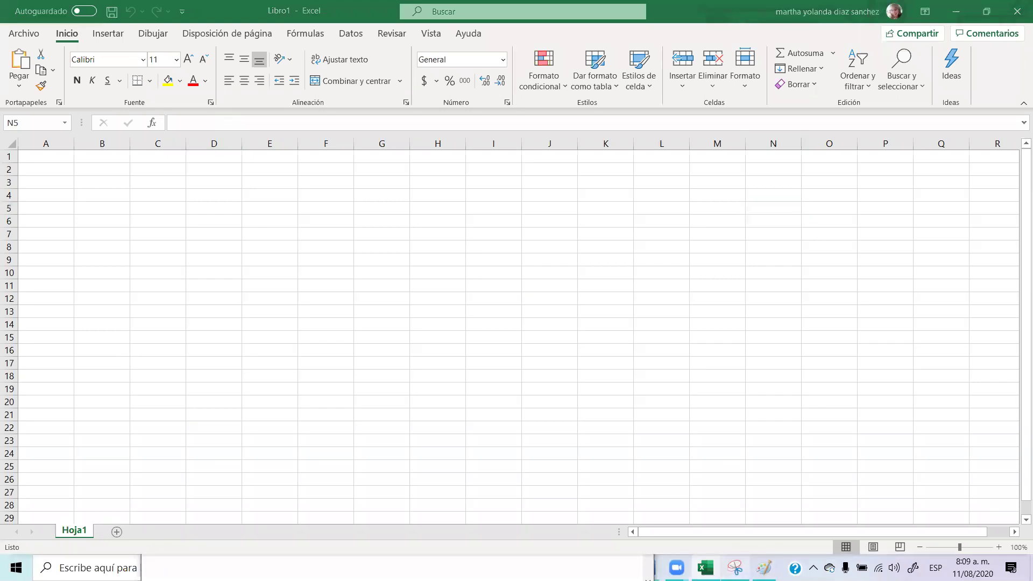
click(167, 231)
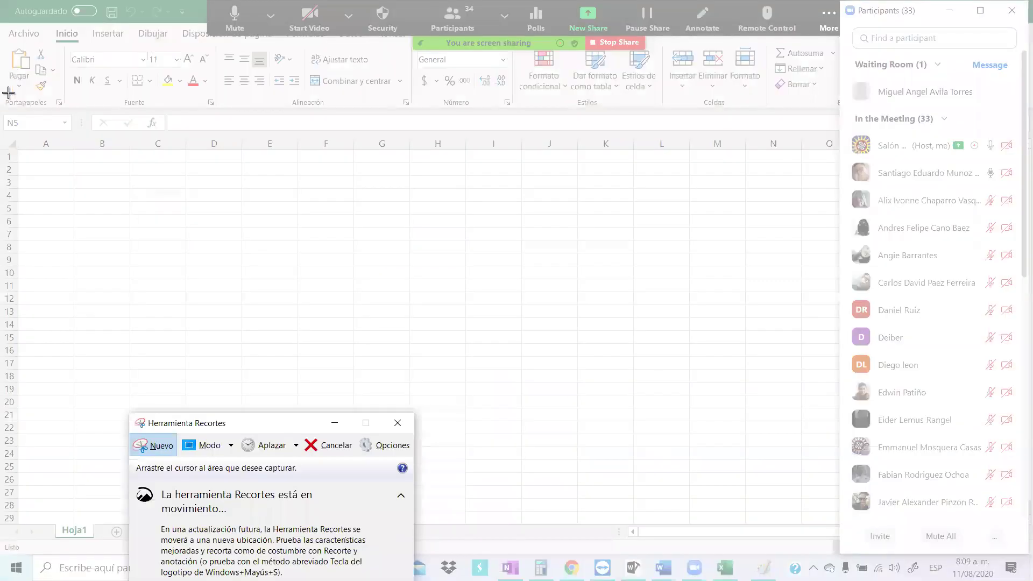
drag(8, 127, 808, 529)
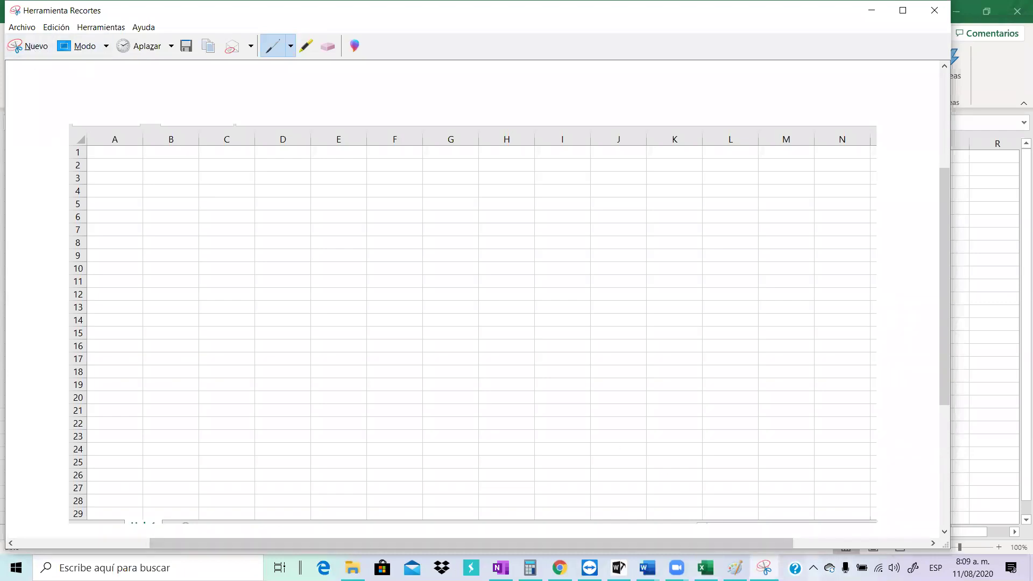
click(764, 568)
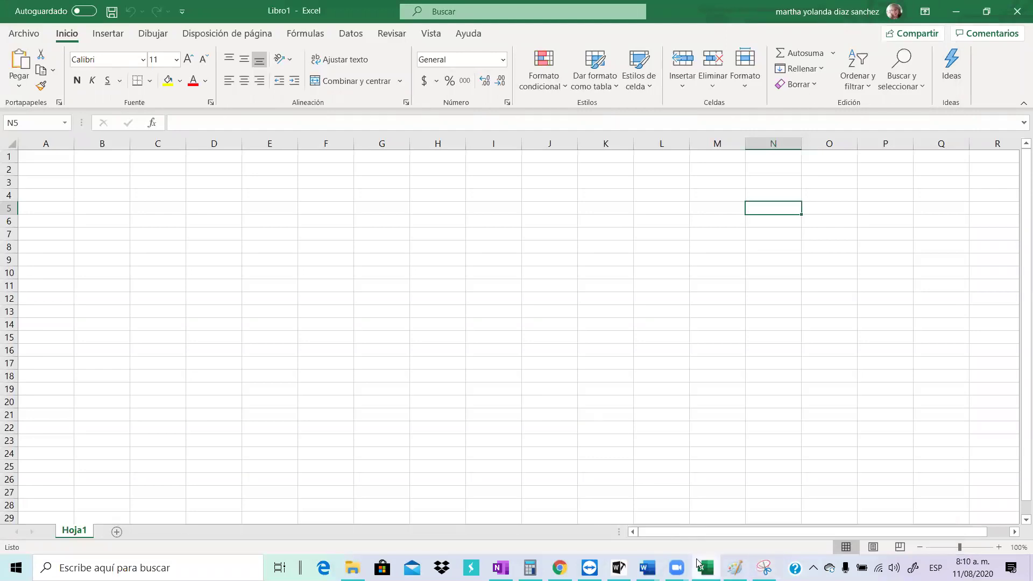
Switch to Paint and paste the larger grid snip over the existing image
click(734, 568)
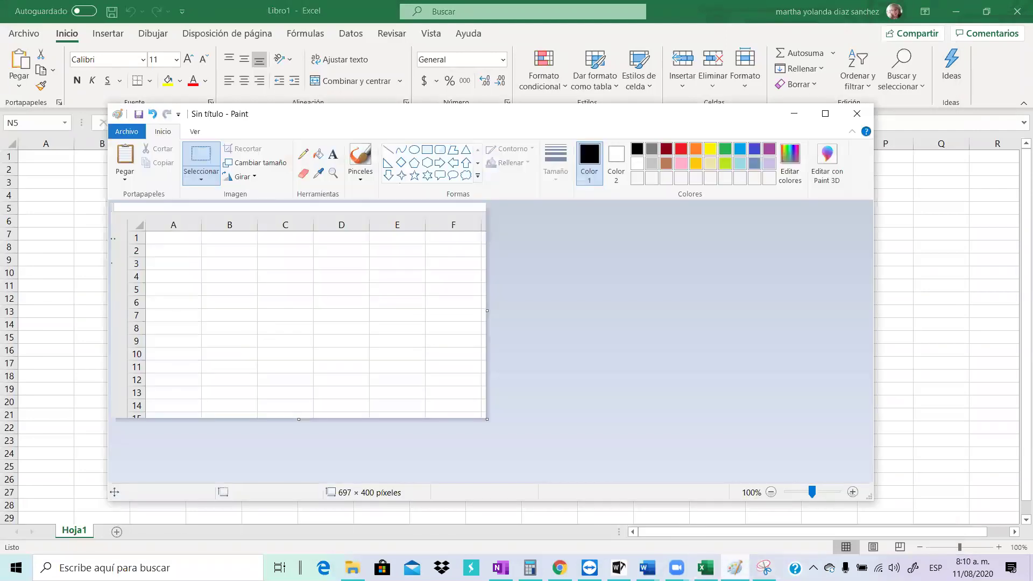
key(ctrl+v)
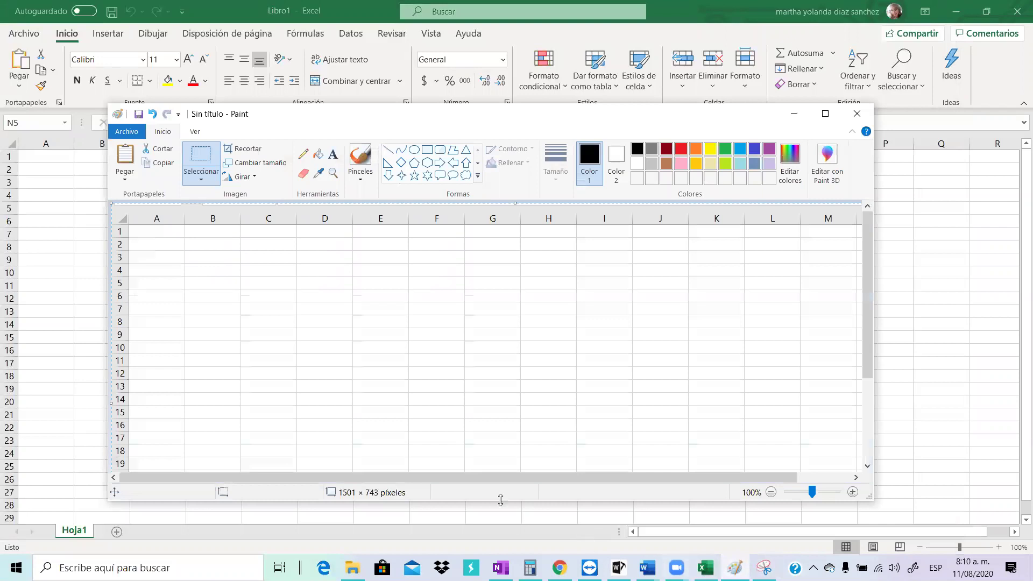
click(127, 131)
click(680, 154)
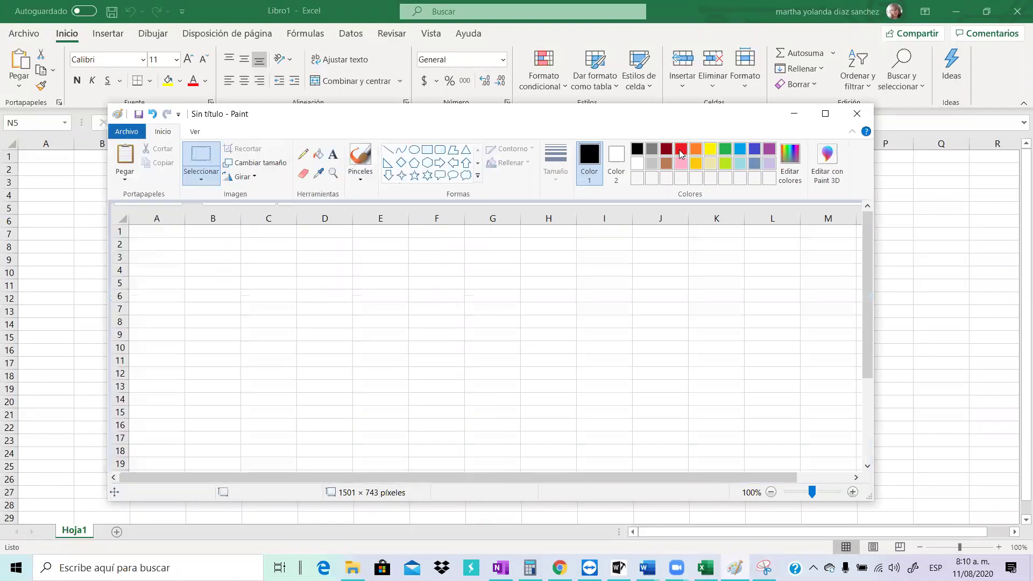
Start saving the grid image as a PNG file and name it Excel
click(126, 131)
mouse_move(158, 243)
click(404, 287)
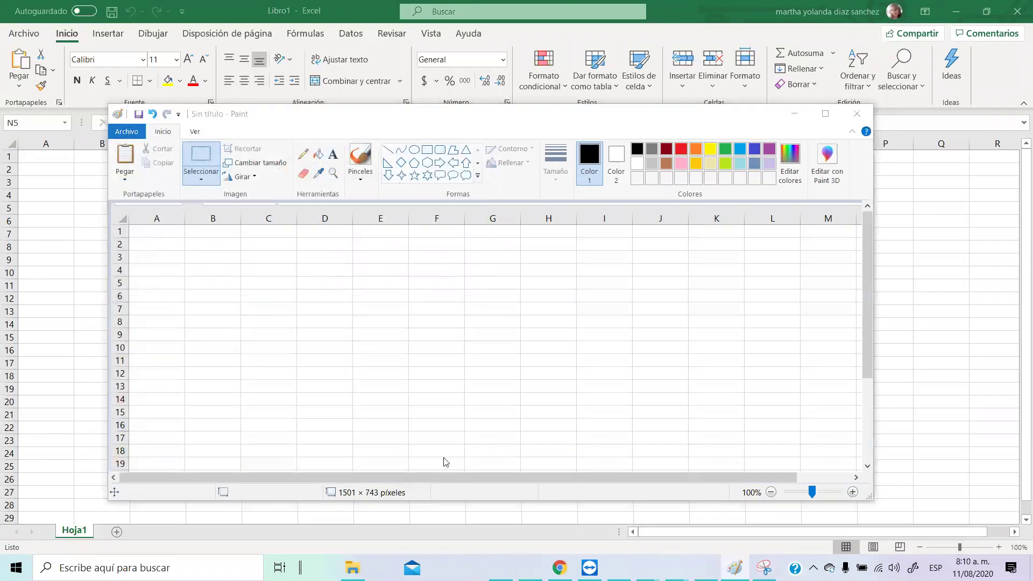
text(exce)
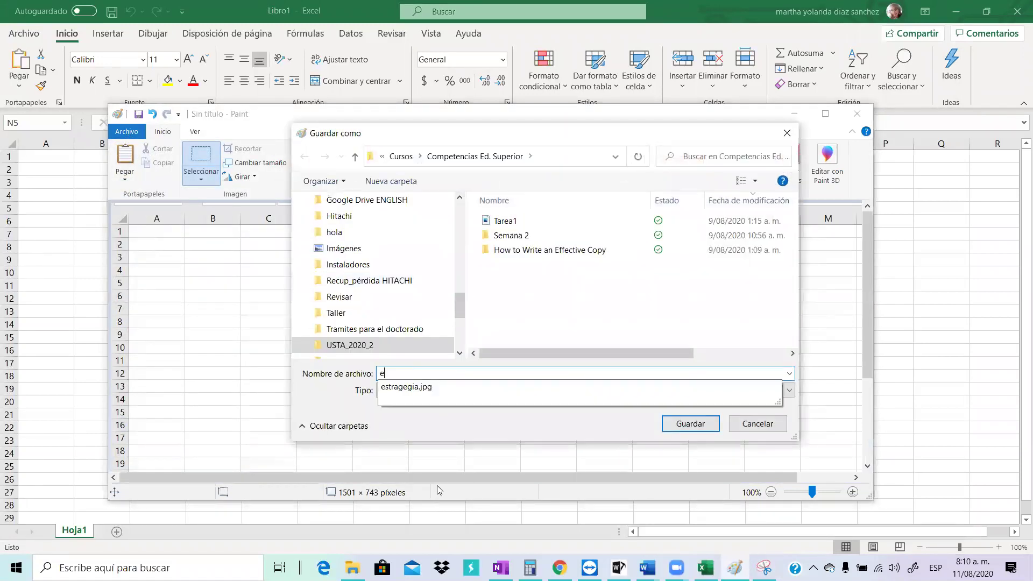
key(BackSpace)
key(BackSpace)
key(BackSpace)
text(Ex)
key(BackSpace)
key(BackSpace)
key(BackSpace)
text(Excel)
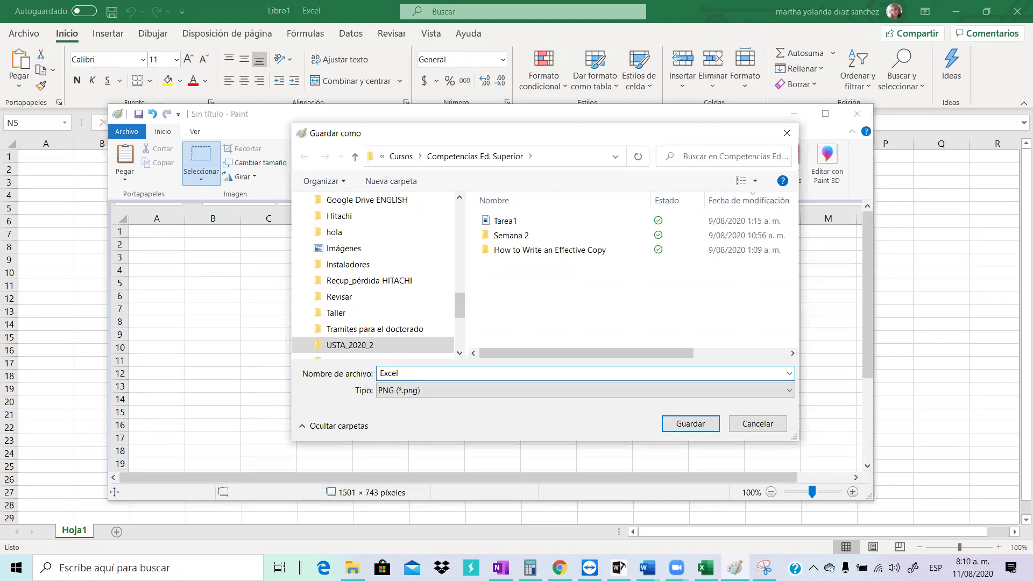
Save the image in the Descargas folder and minimize Paint
drag(460, 306, 459, 208)
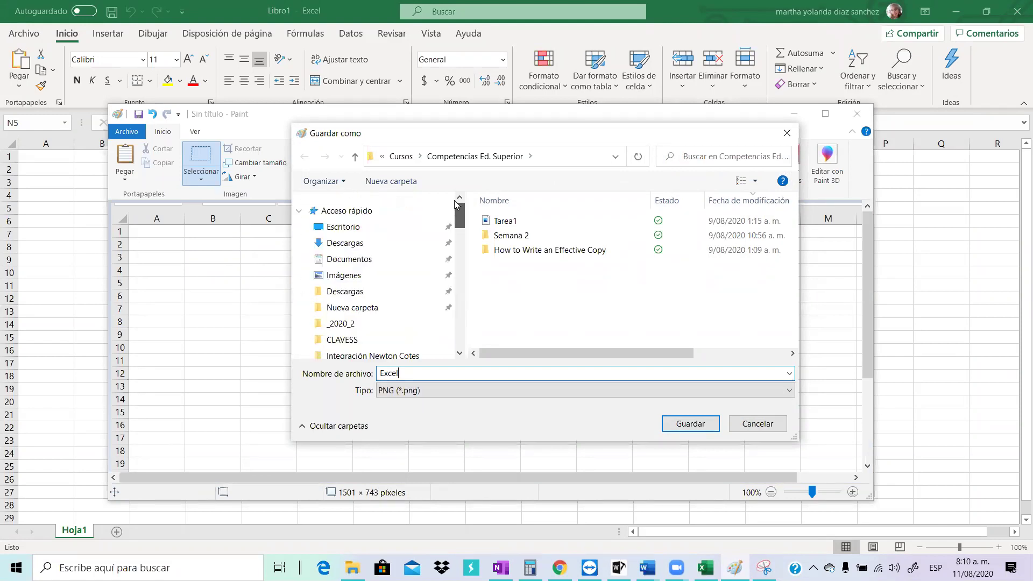
click(347, 244)
click(688, 425)
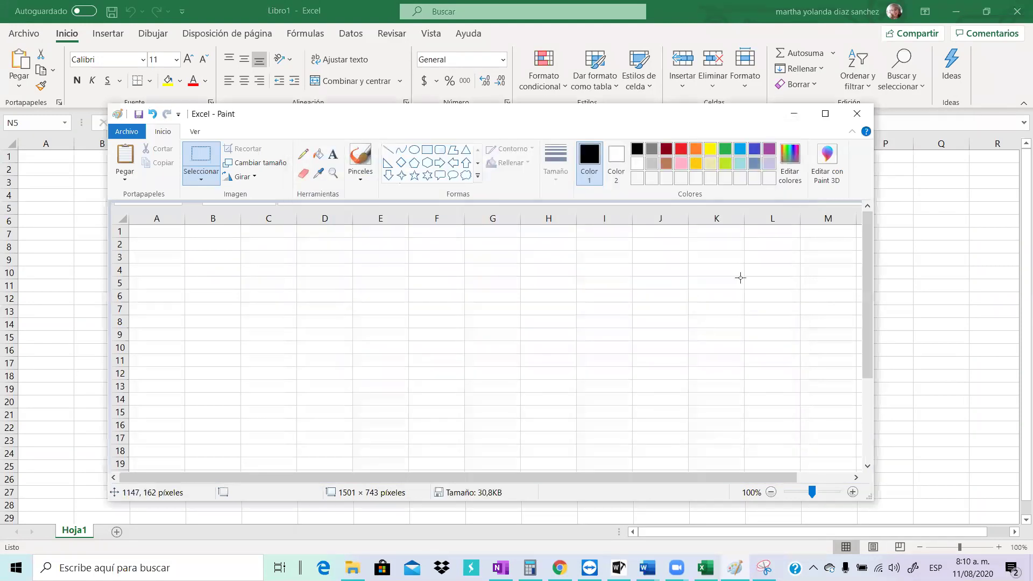
click(792, 114)
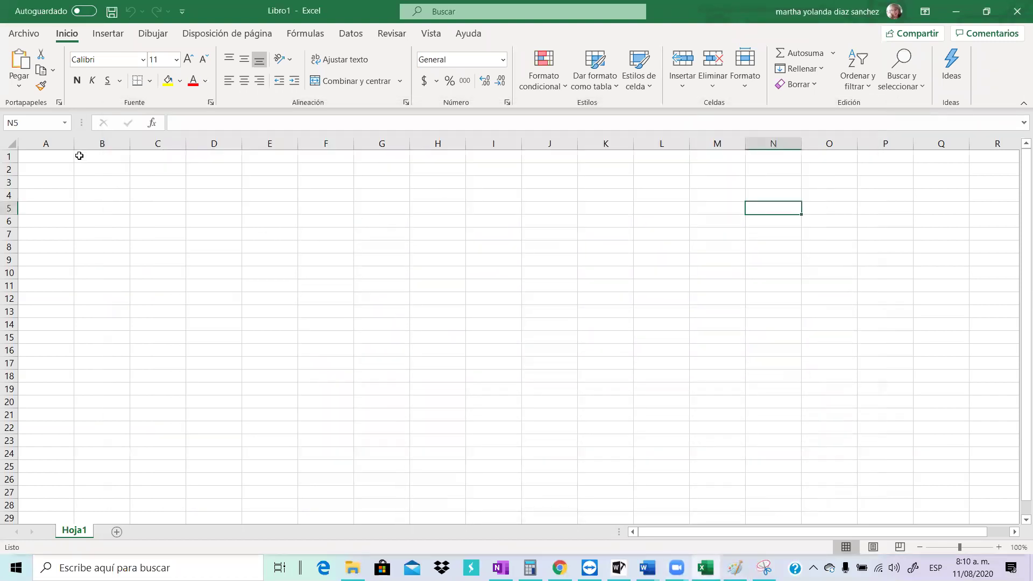
click(167, 263)
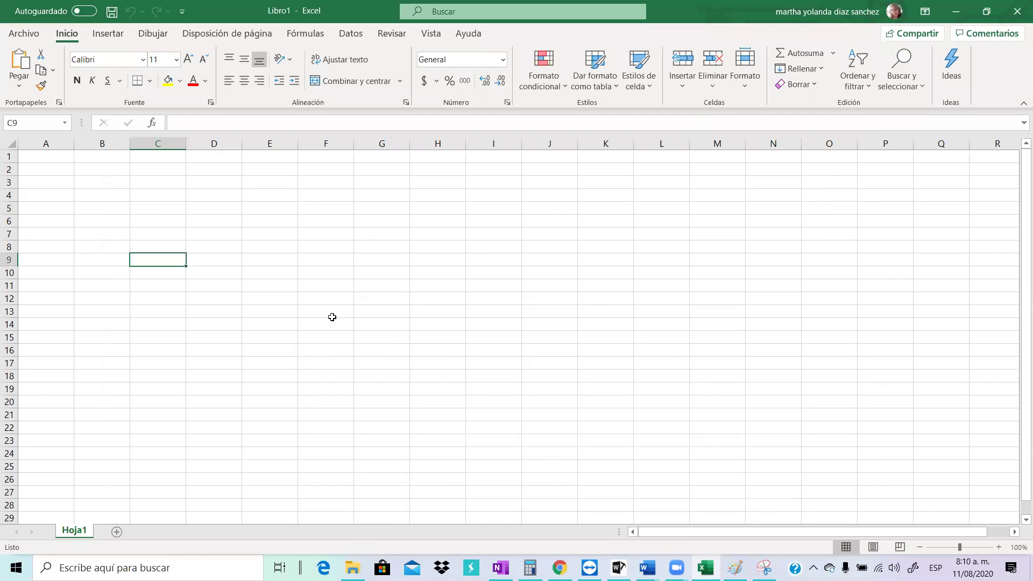
click(157, 189)
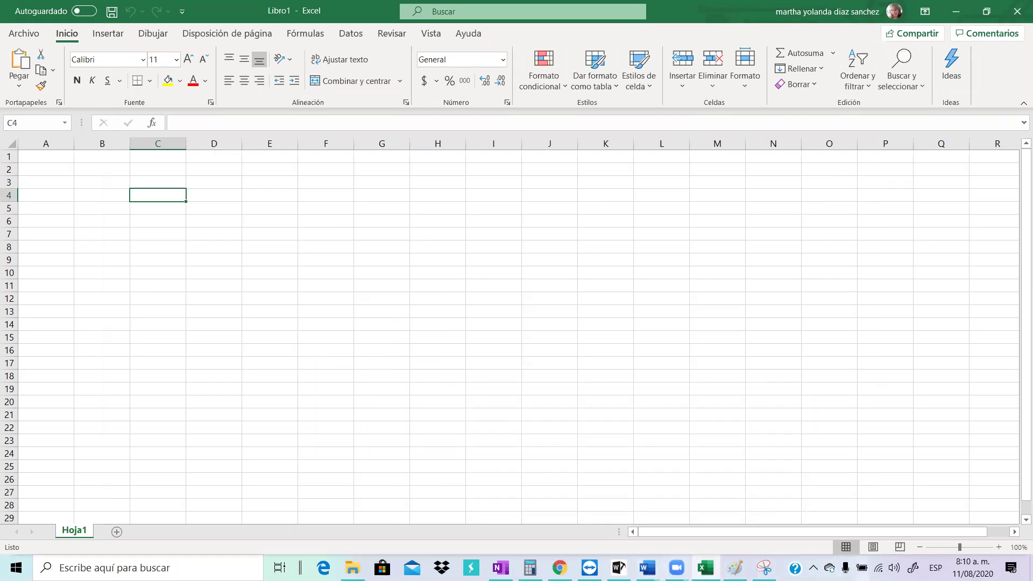
click(828, 567)
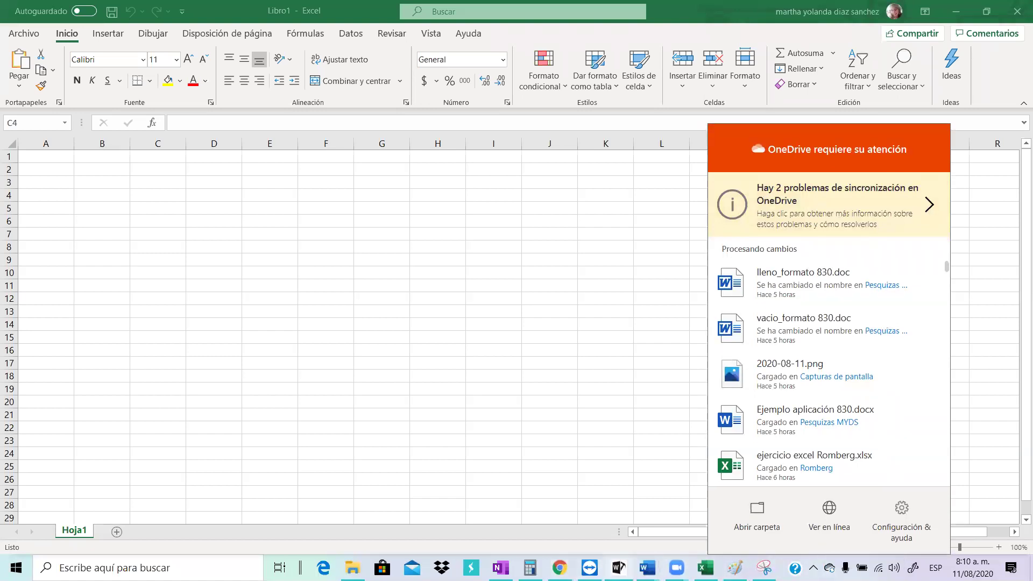
click(619, 567)
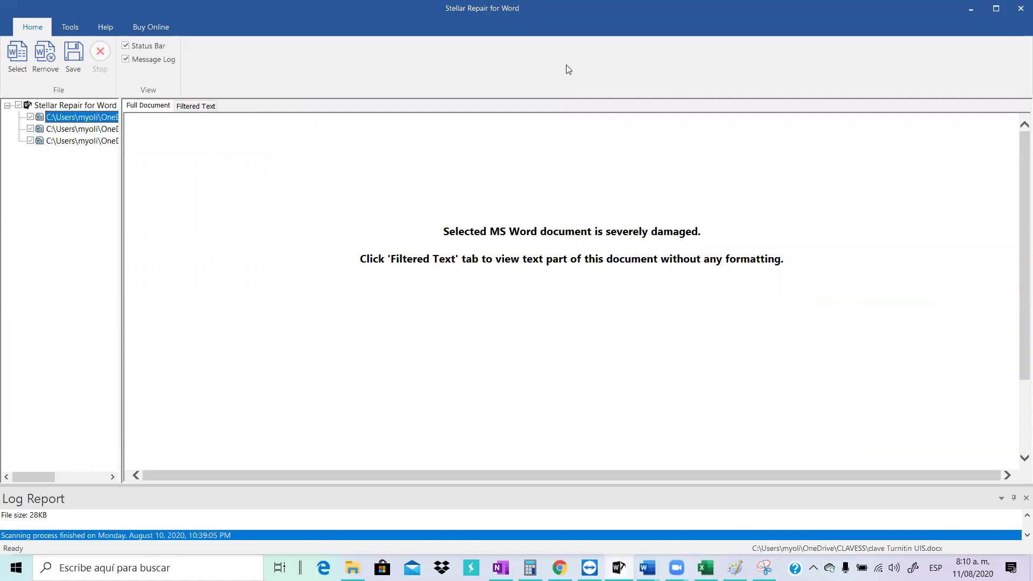
Switch to OneNote, start inserting a file and search the Descargas folder for "exc"
click(501, 568)
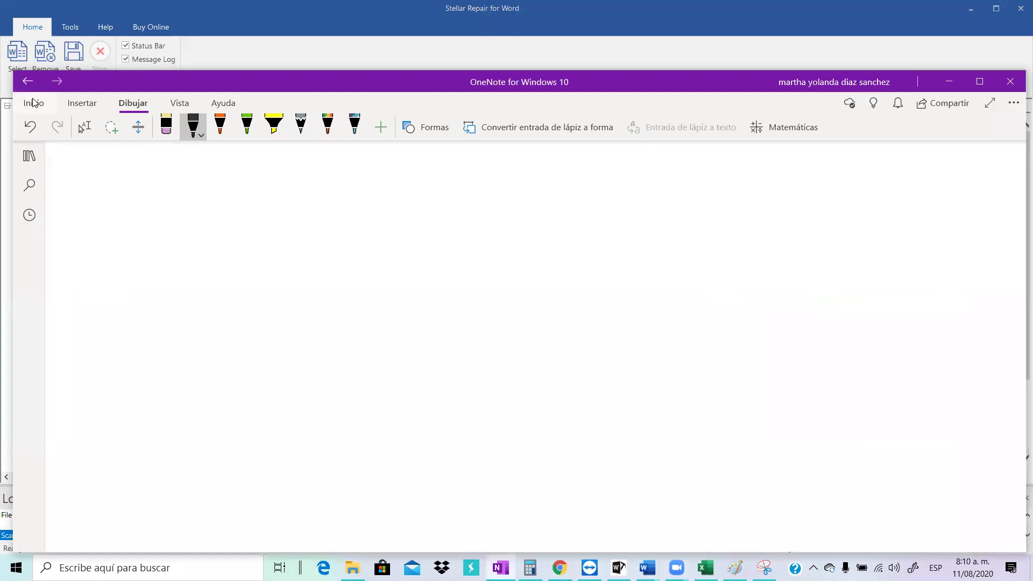
click(33, 103)
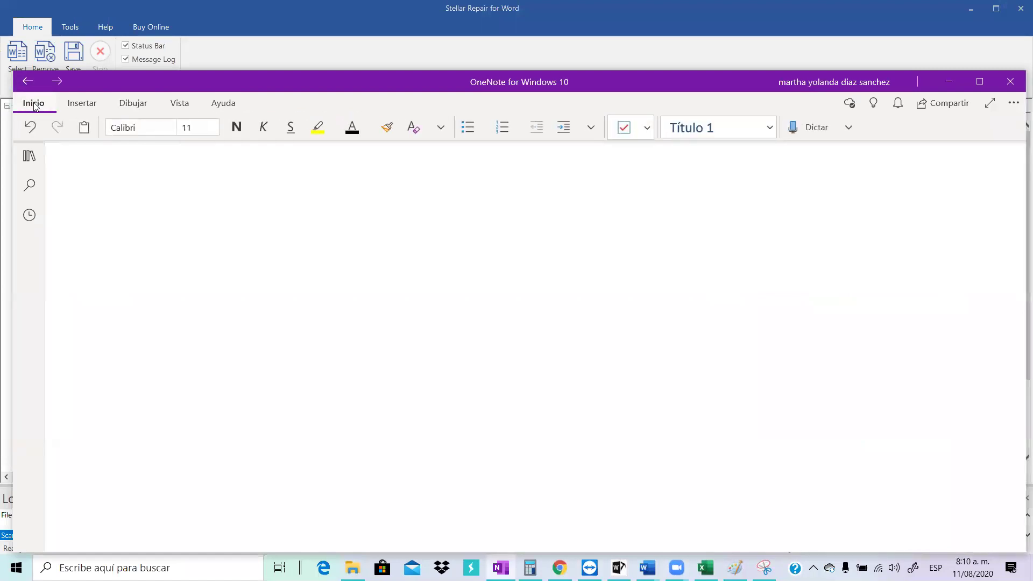
click(82, 103)
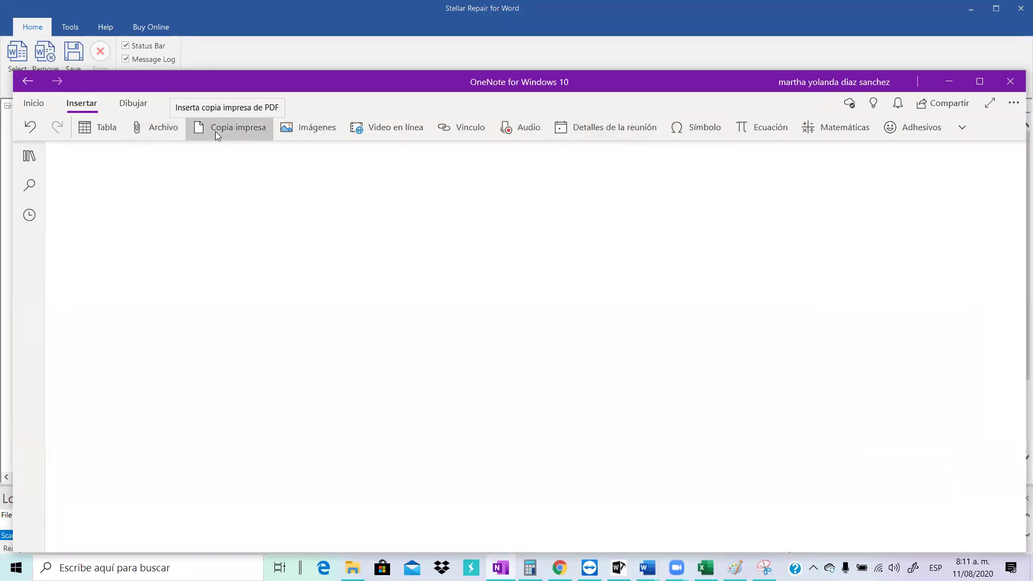
click(180, 129)
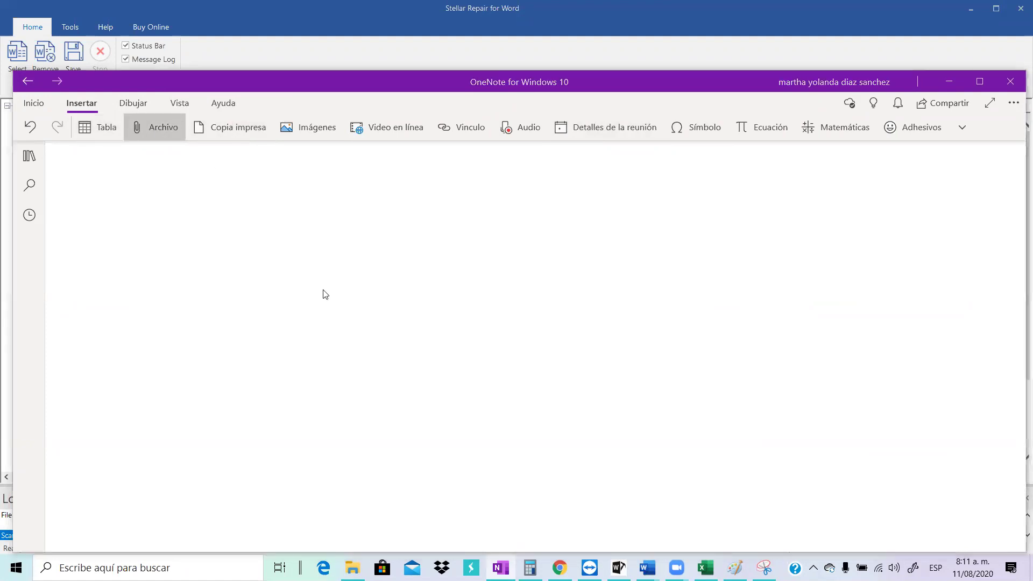
scroll(145, 177, up, 5)
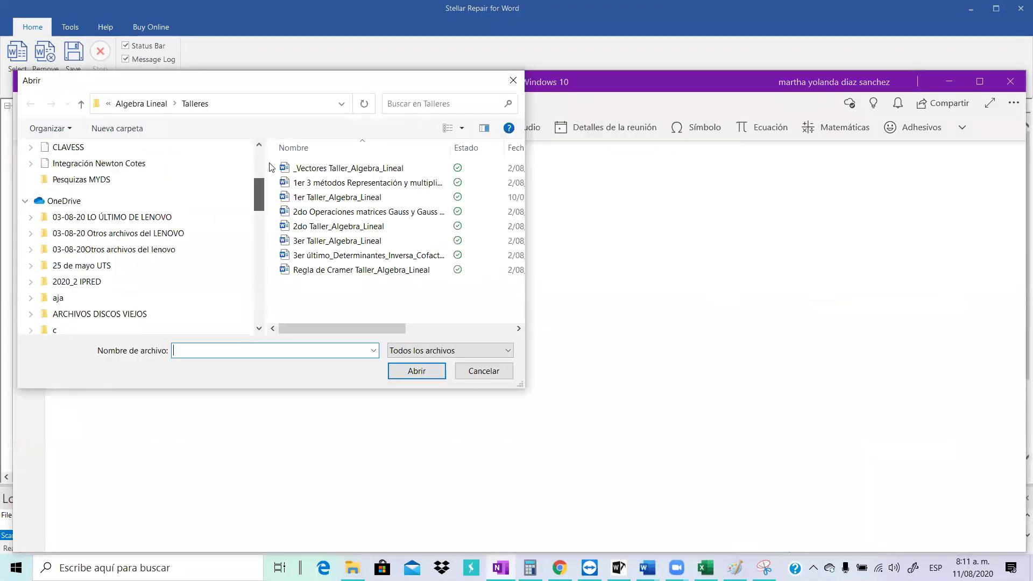
click(107, 191)
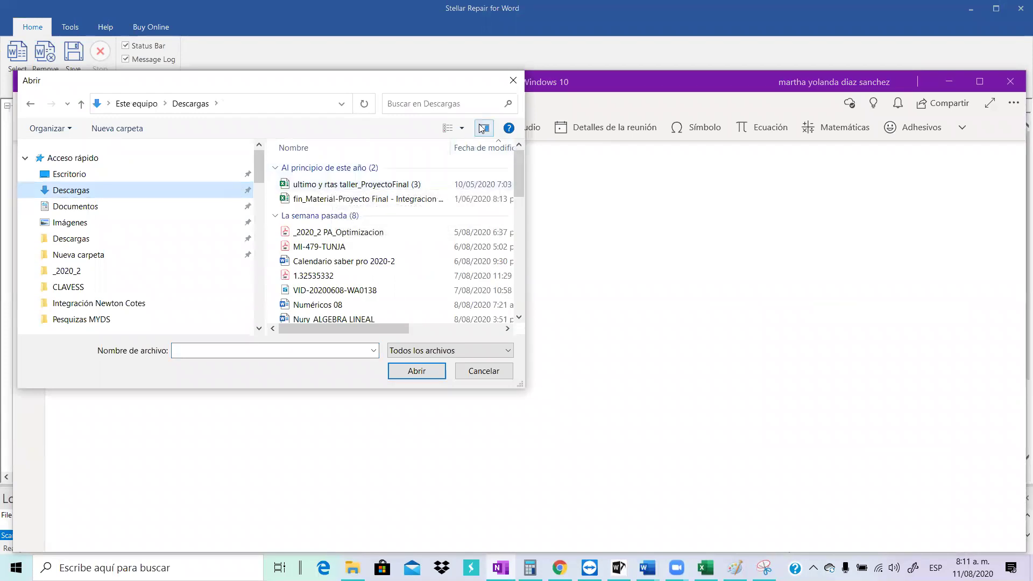
click(447, 105)
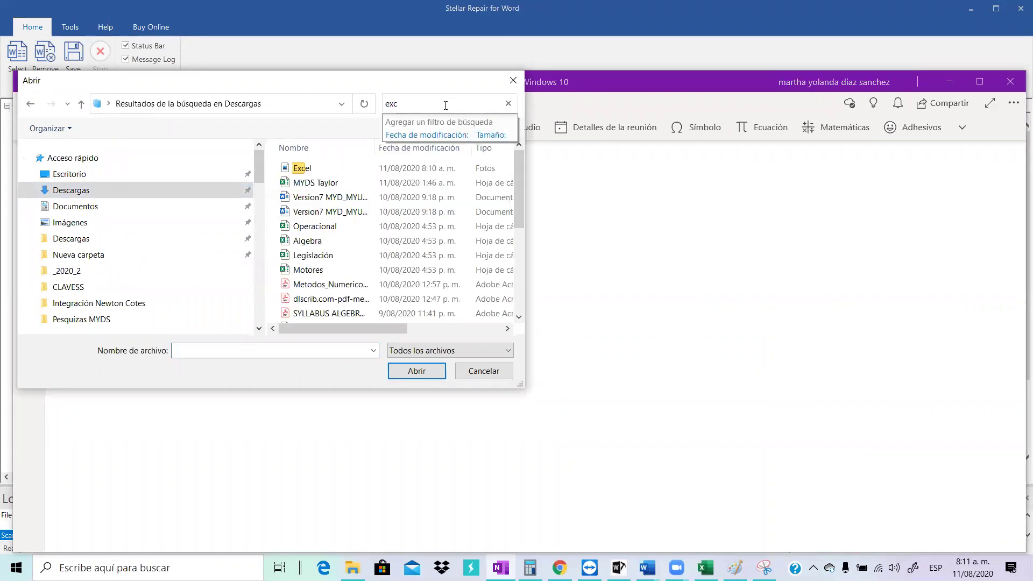
Insert the Excel image as an uploaded OneDrive link and move the link to the upper-left area of the page
drag(315, 183, 303, 171)
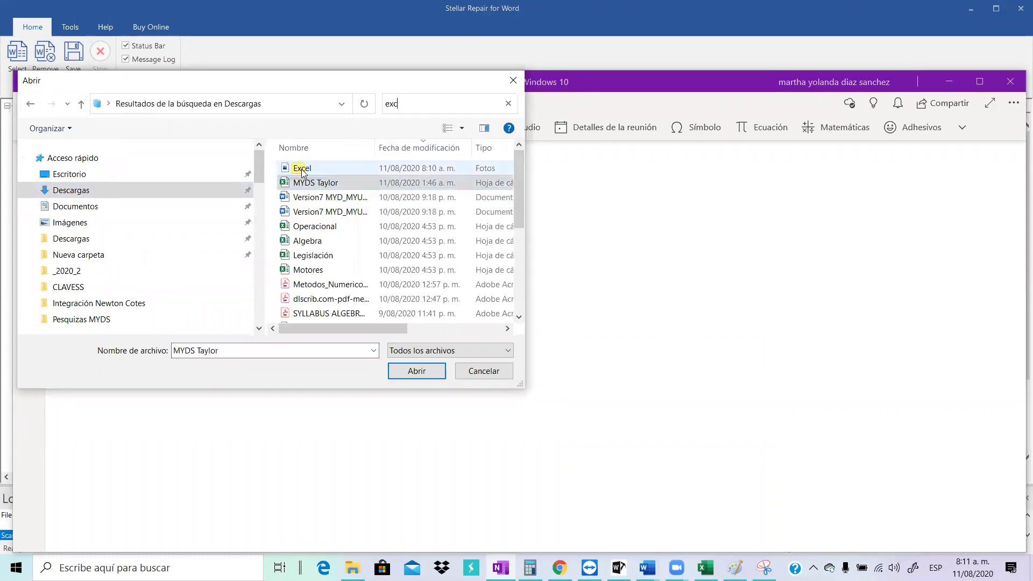
click(302, 169)
double_click(304, 170)
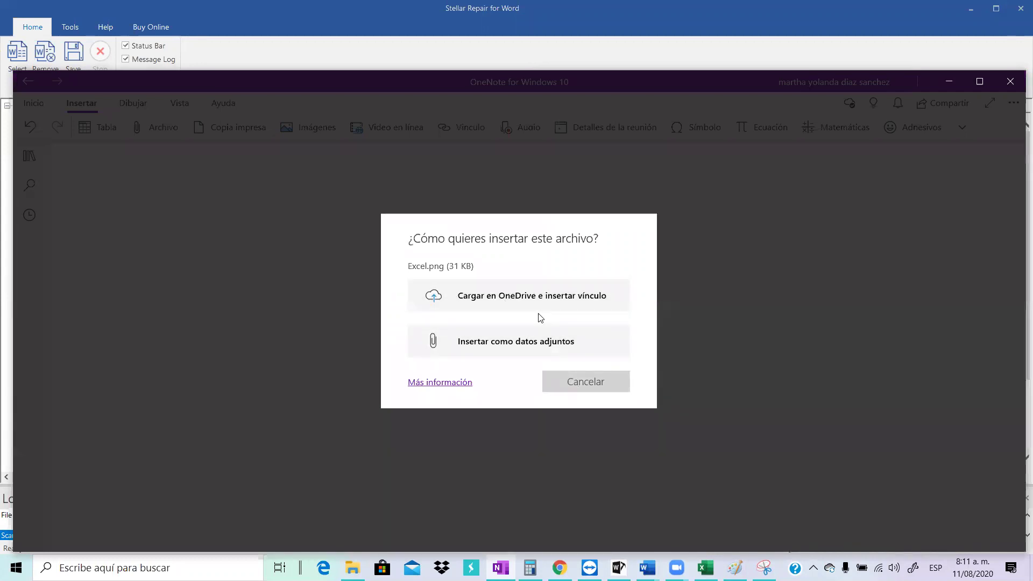
click(539, 297)
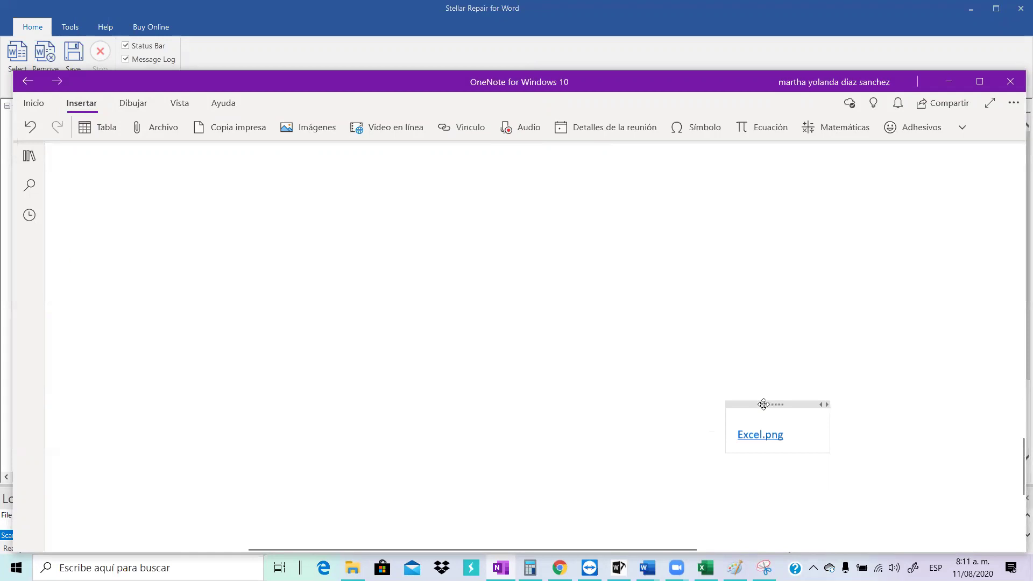
mouse_move(764, 403)
mouse_down()
mouse_move(163, 162)
mouse_move(108, 148)
mouse_move(95, 188)
mouse_up()
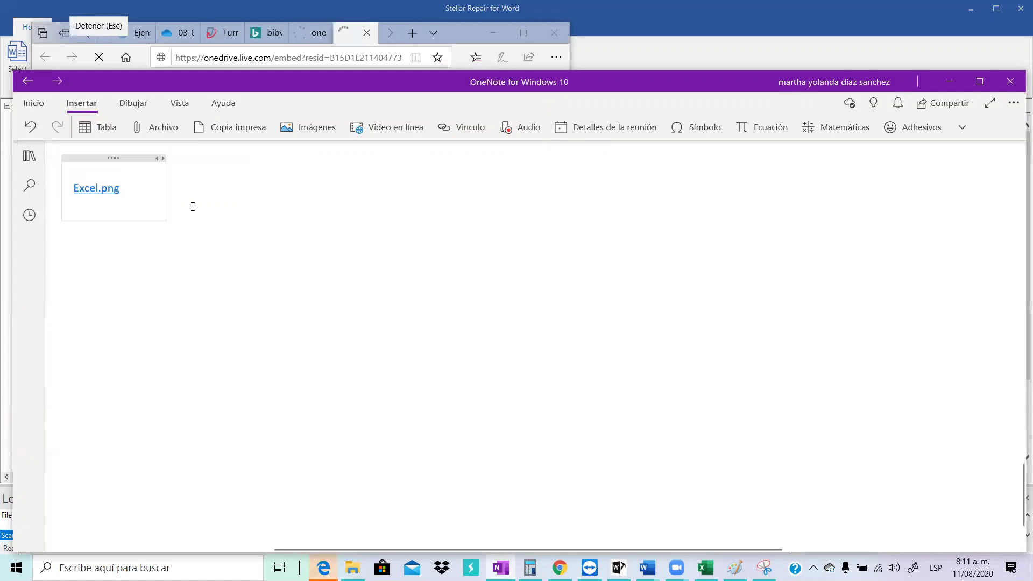
Insert the Excel image from Descargas again as an uploaded OneDrive link, beneath the first link
click(177, 133)
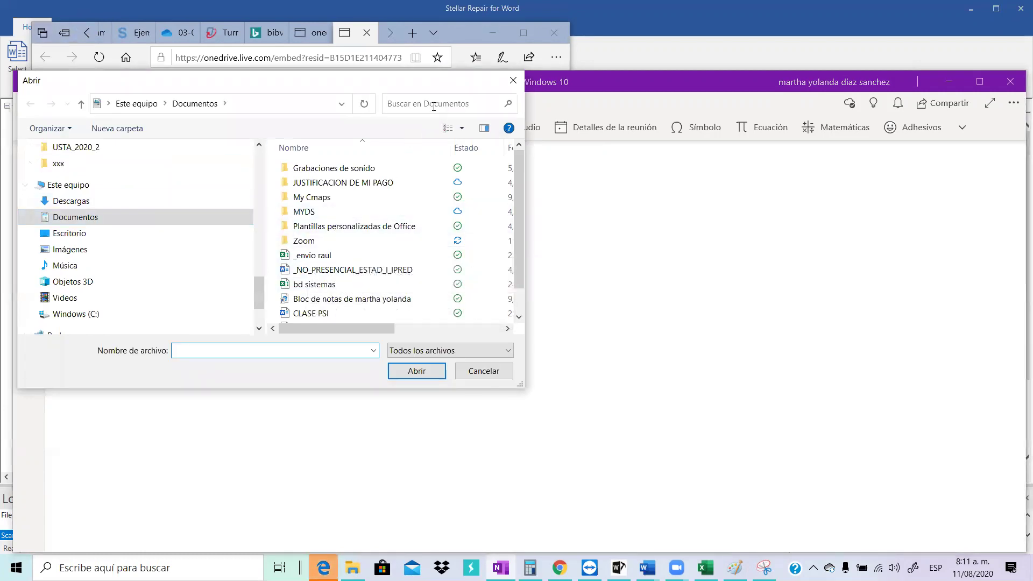
click(434, 105)
text(exc)
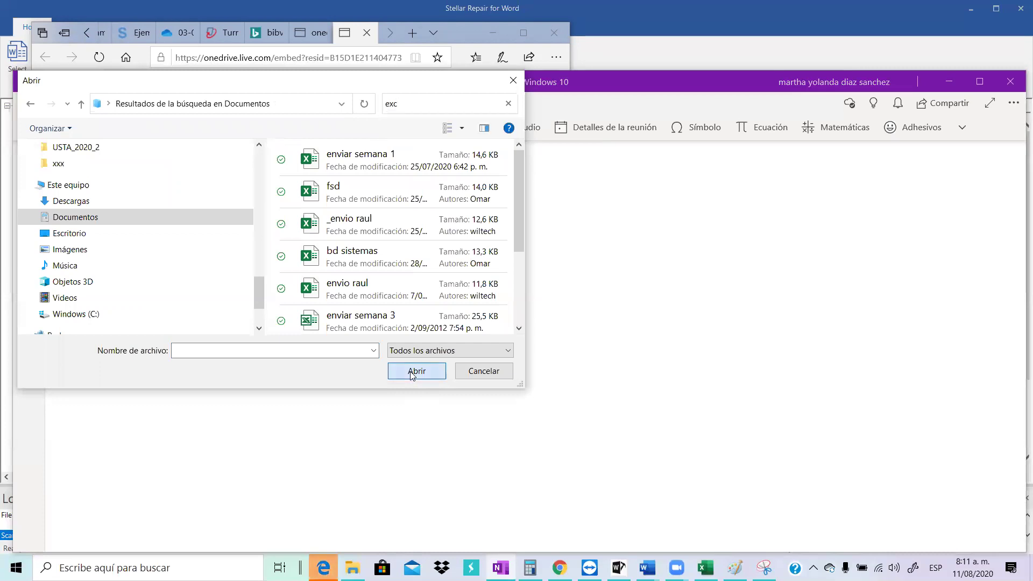
drag(518, 184, 525, 140)
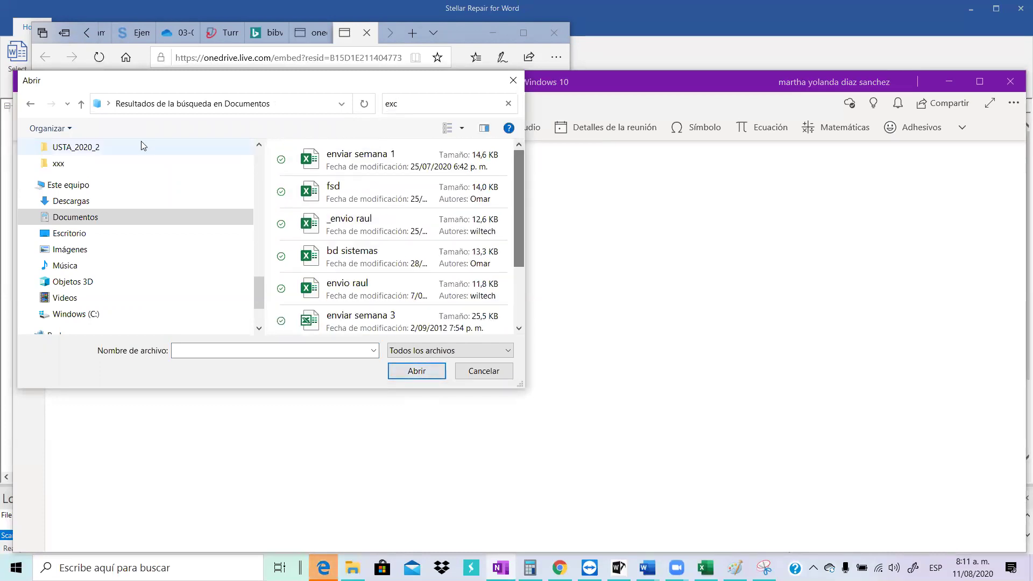
click(72, 201)
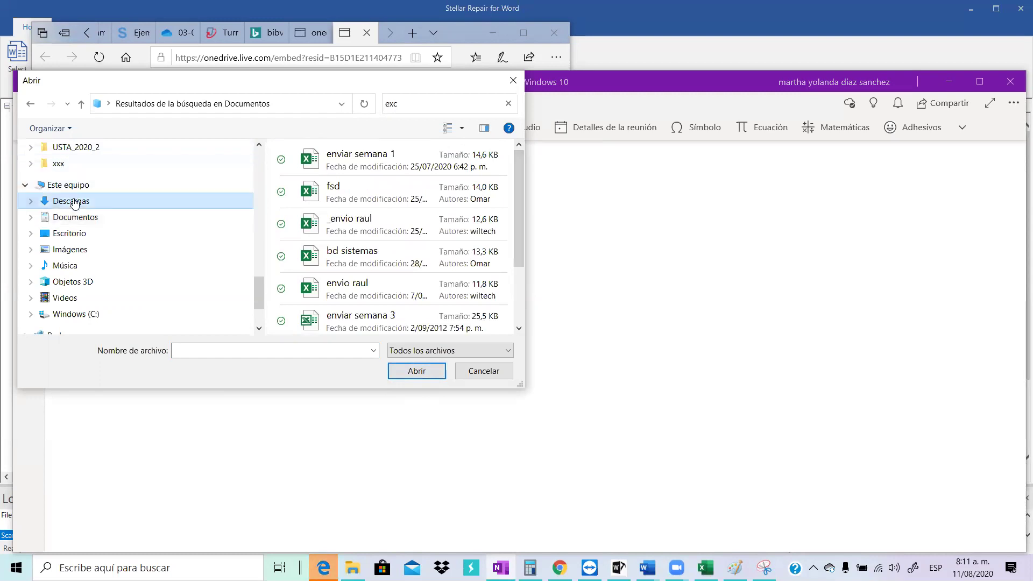
click(407, 103)
click(411, 119)
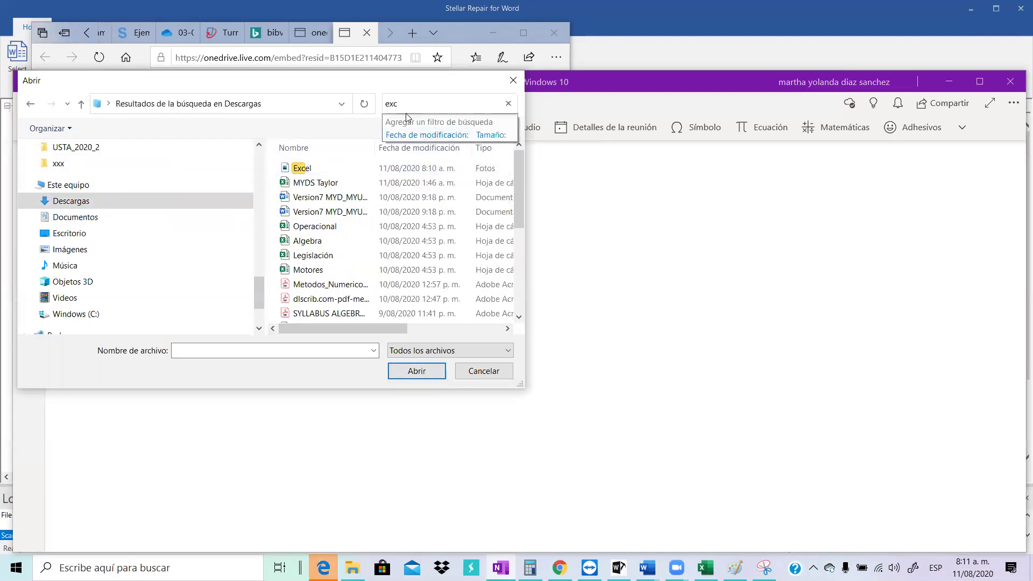
double_click(317, 170)
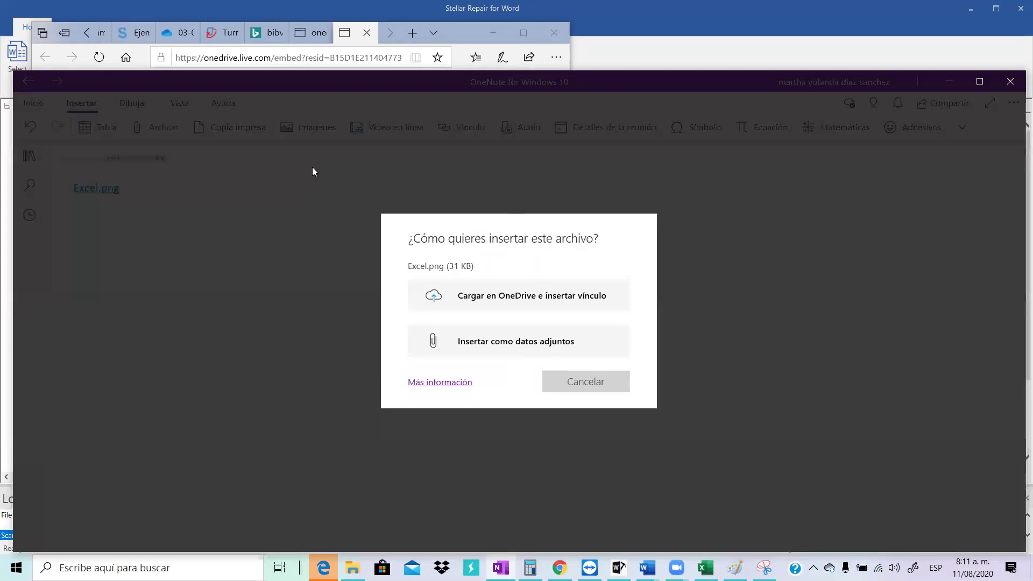
click(517, 300)
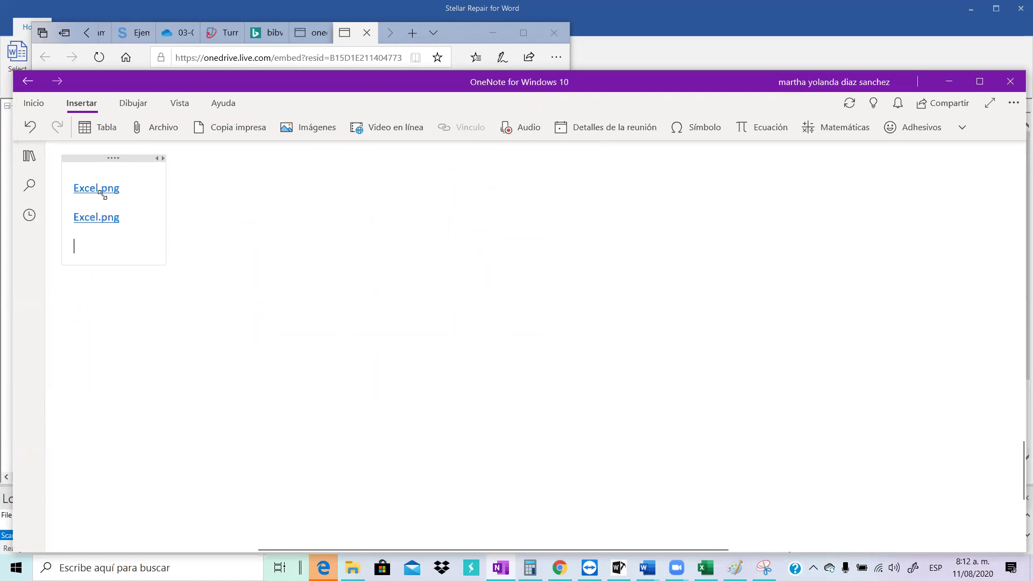
click(705, 567)
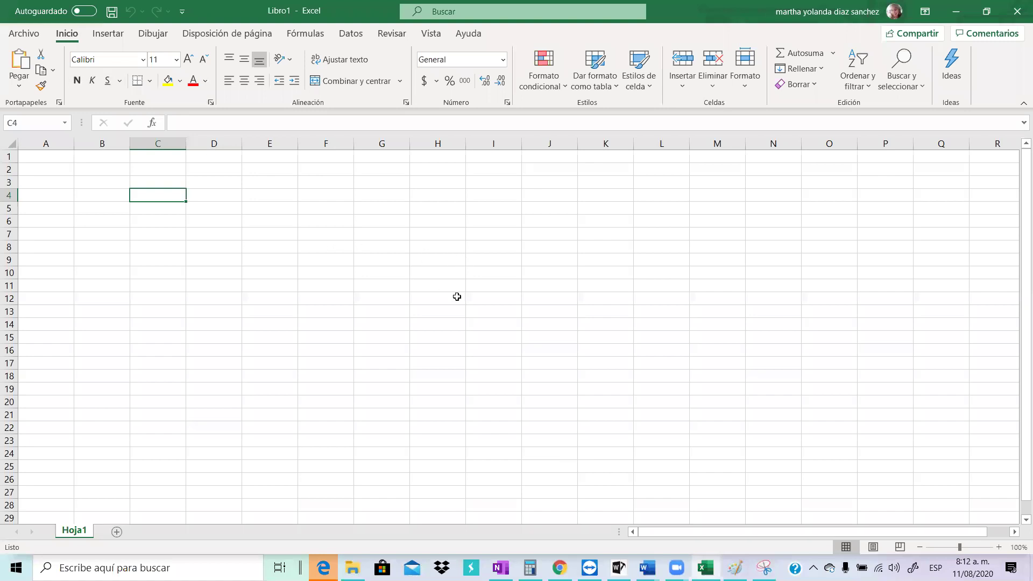
click(299, 239)
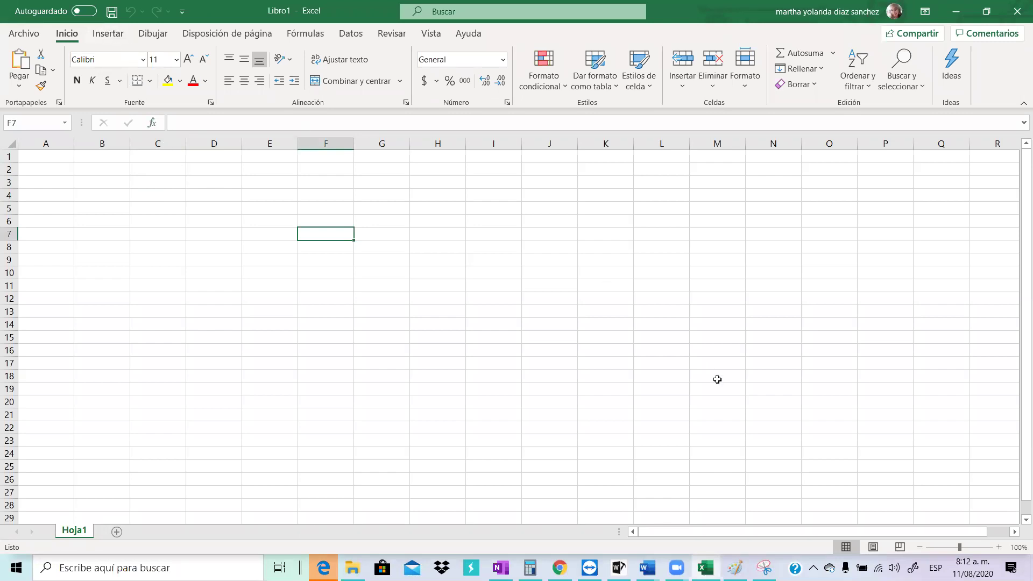
click(618, 567)
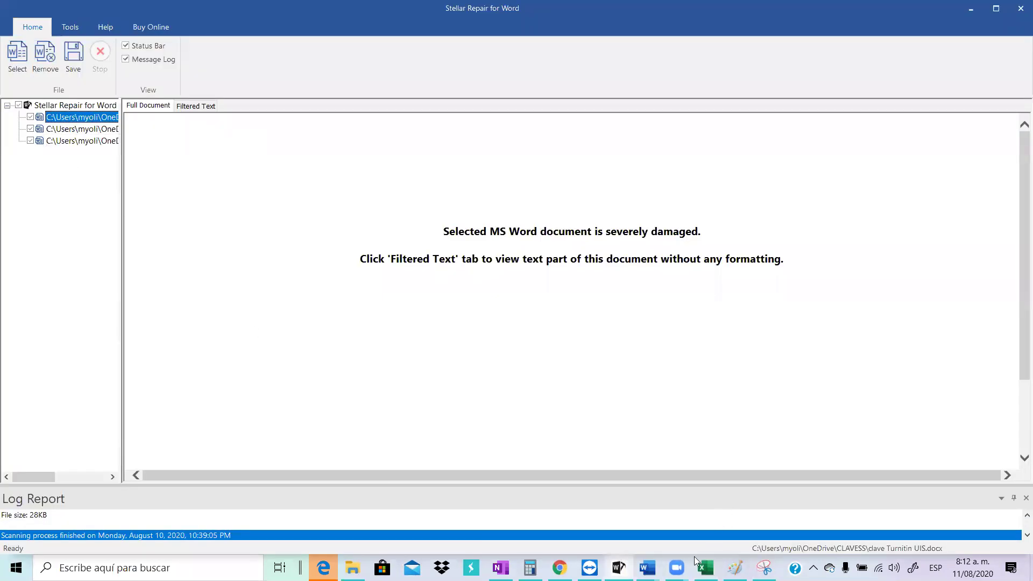
click(500, 567)
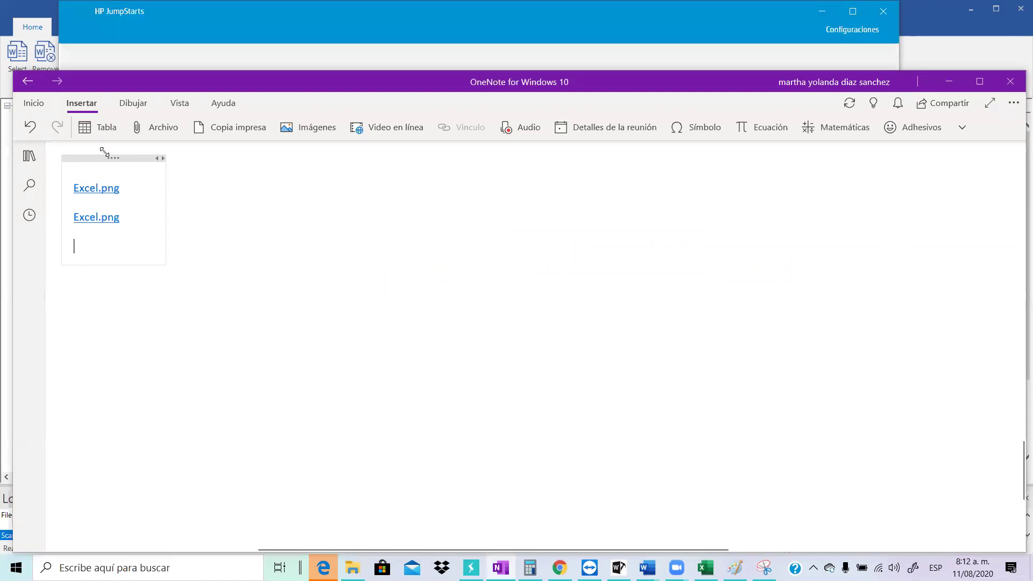
Close OneNote and the HP JumpStarts window to return to the empty Excel workbook
key(alt+F4)
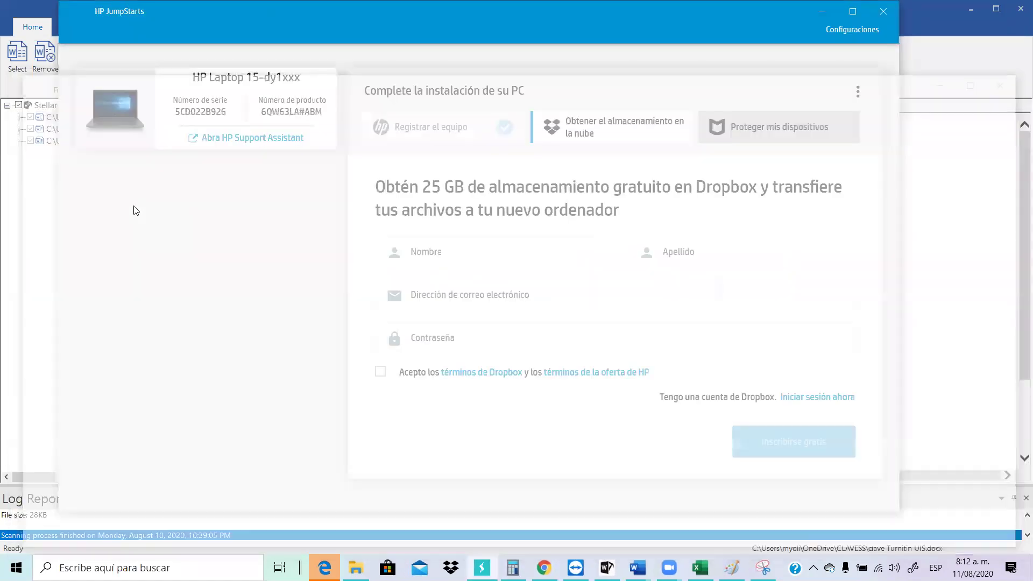
key(alt+F4)
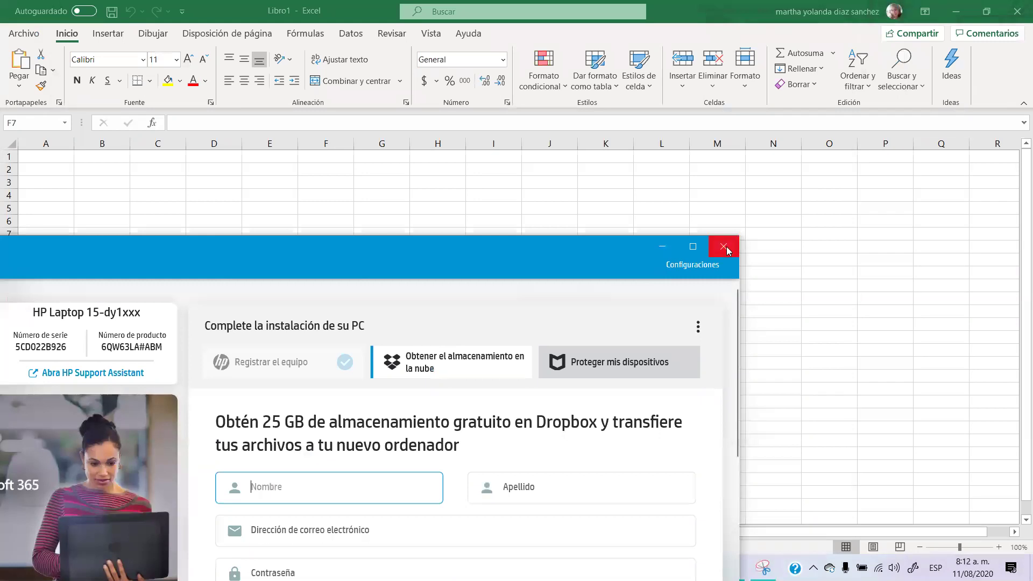
click(724, 247)
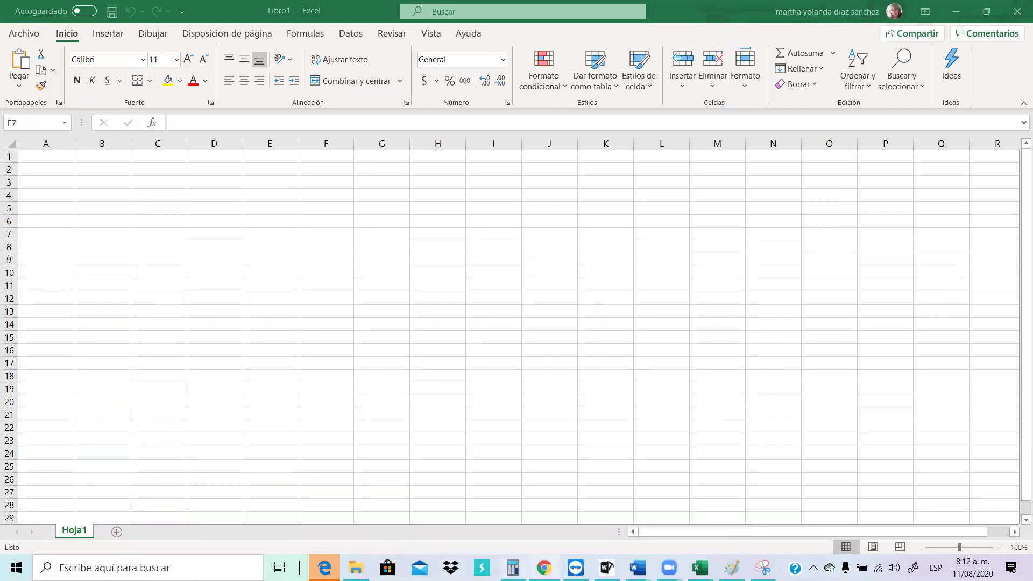
click(607, 568)
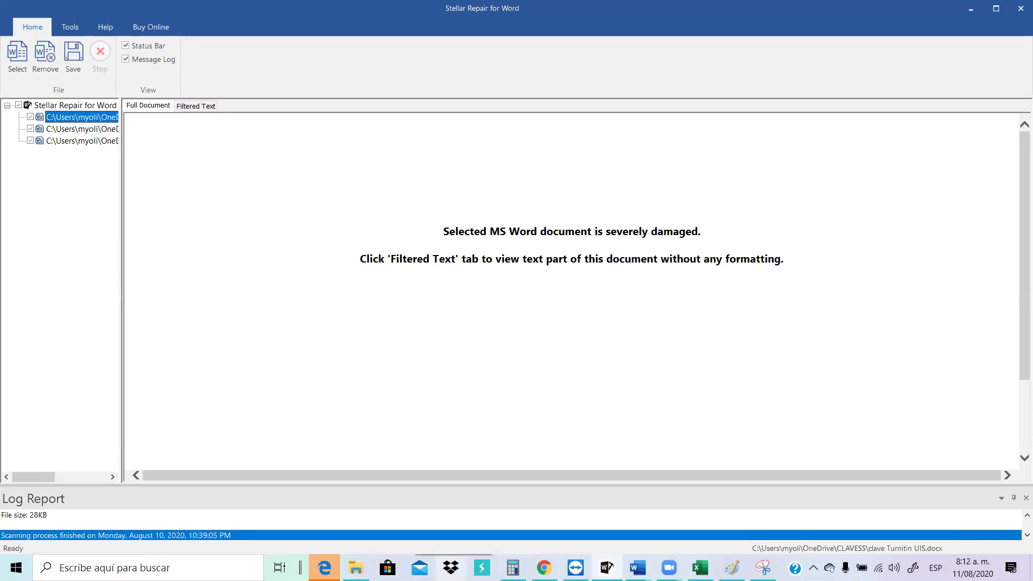
mouse_move(637, 567)
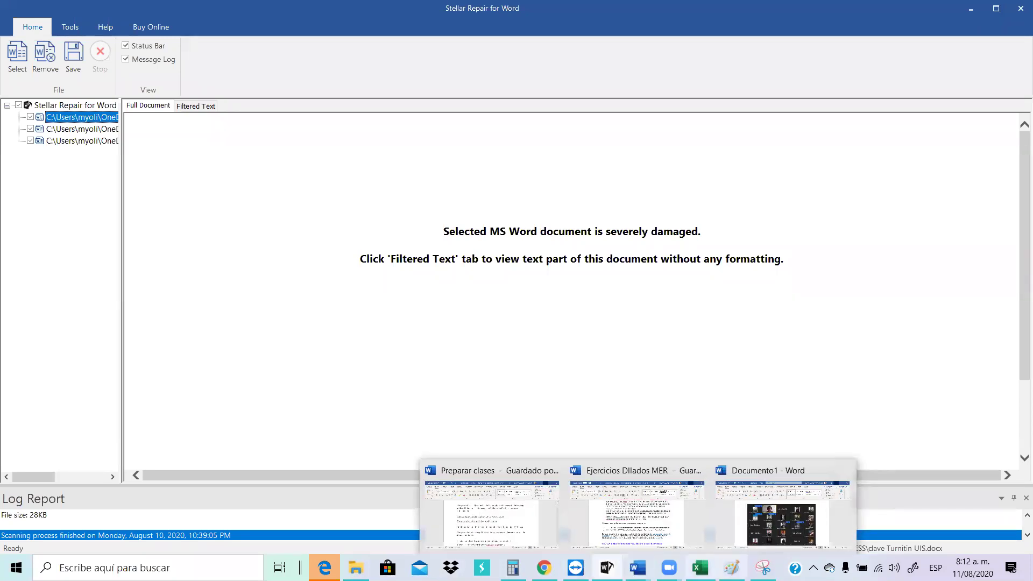
click(699, 567)
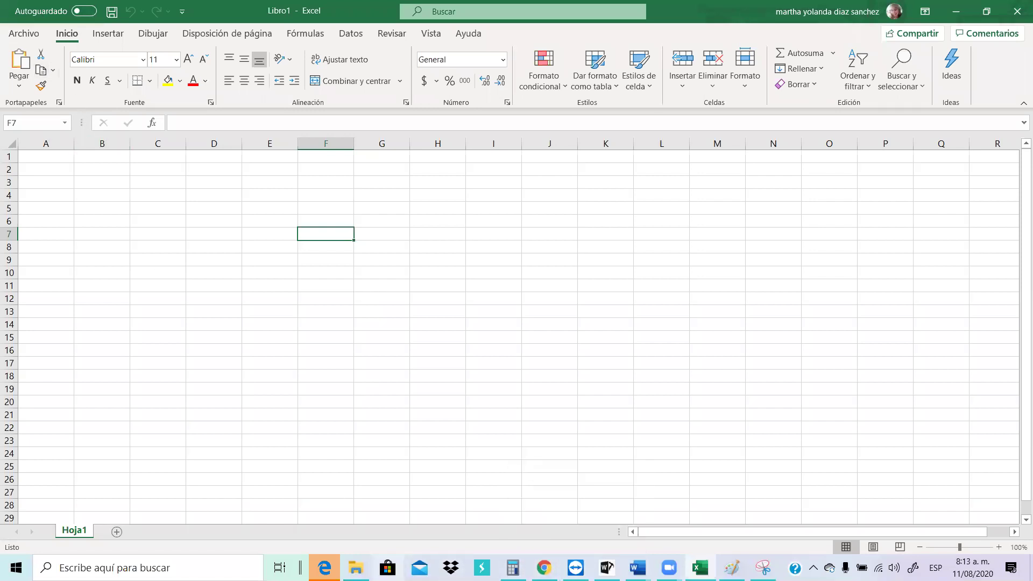
Find OneNote for Windows 10 through the Windows search and open it
click(59, 568)
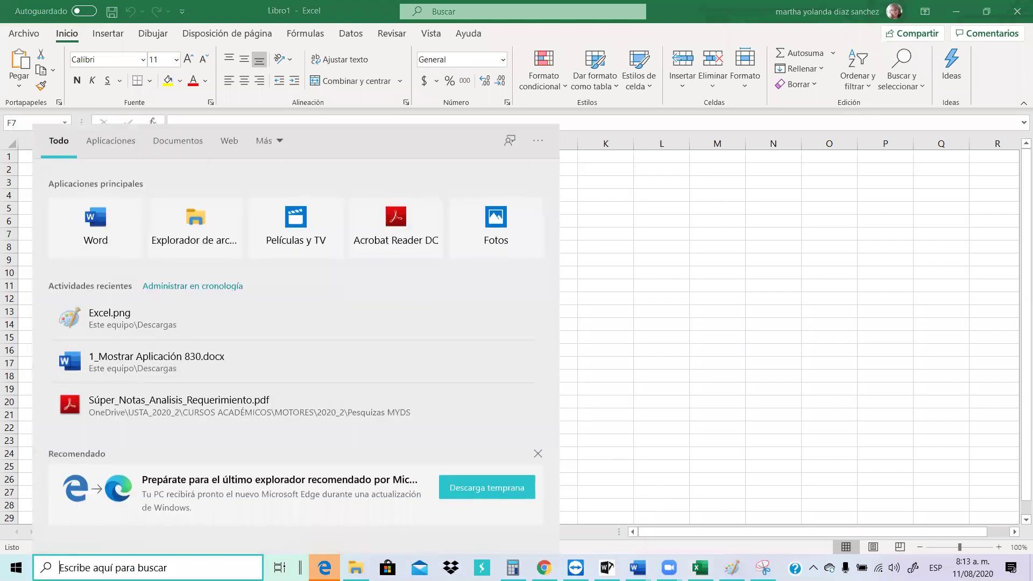
text(no)
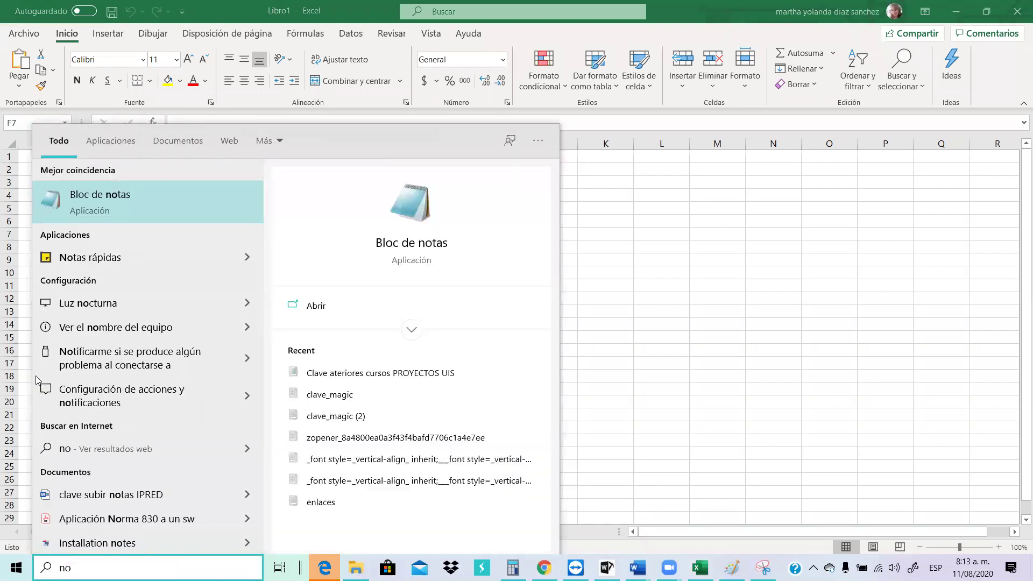
text(te)
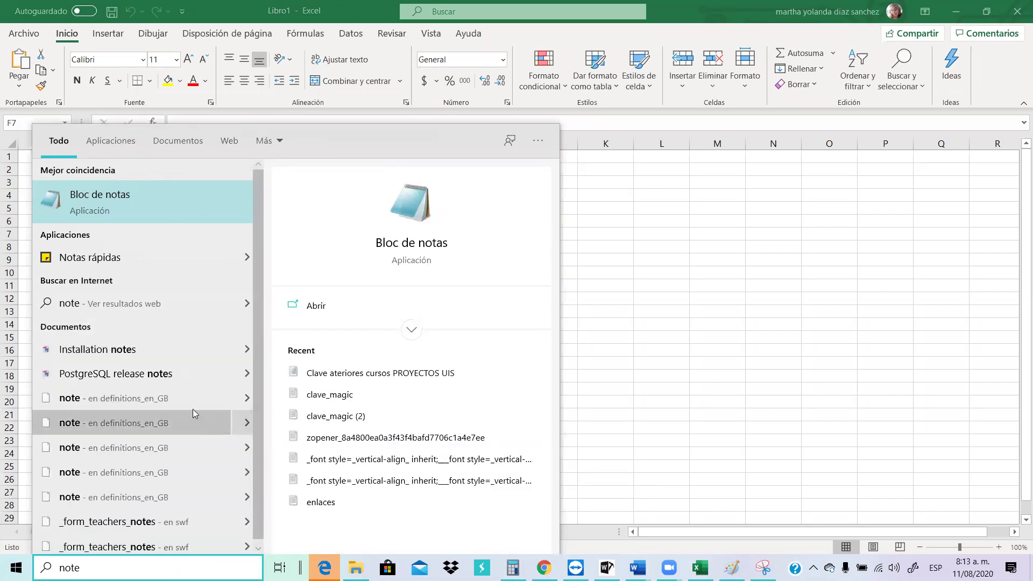
text(on)
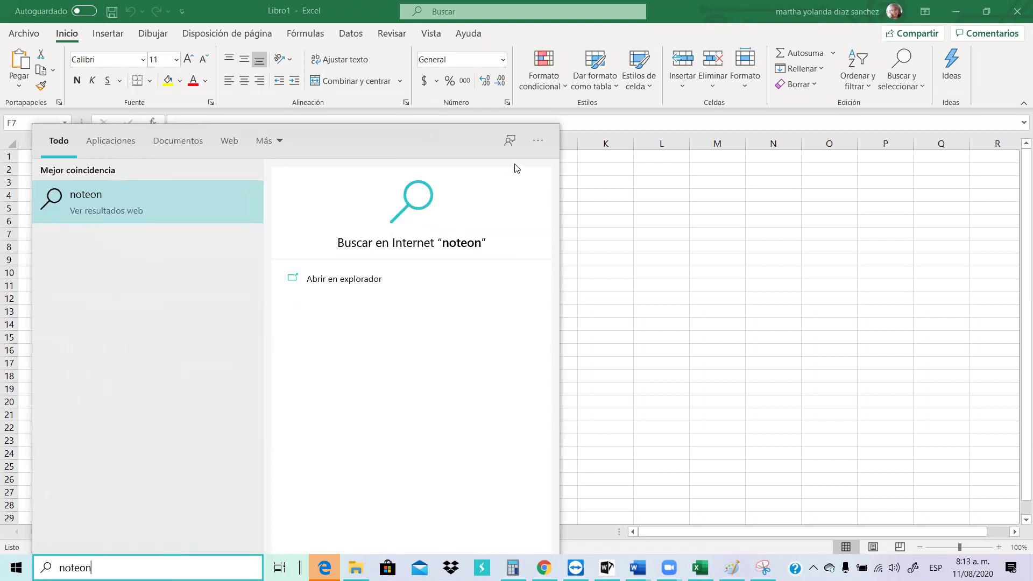
double_click(148, 563)
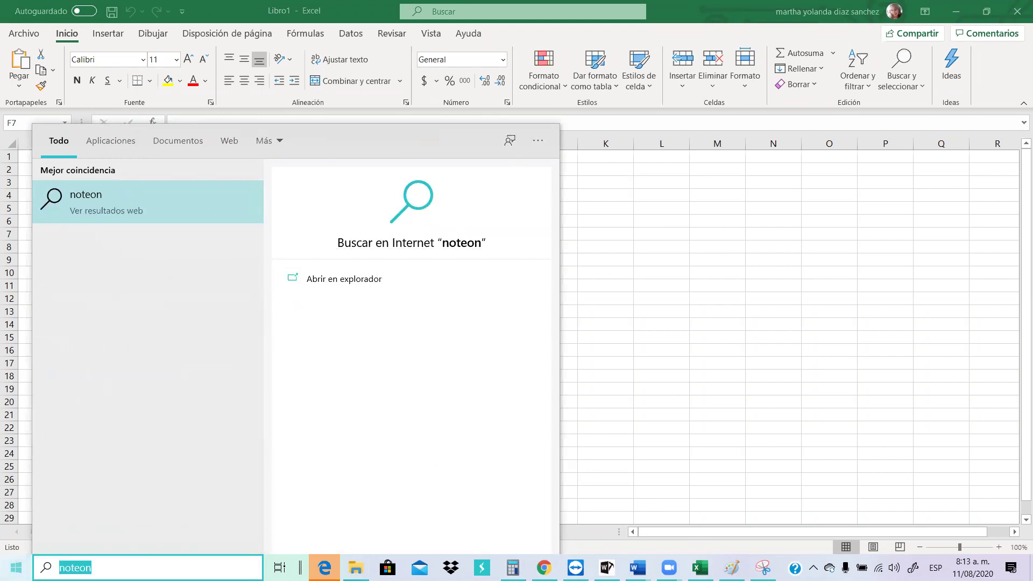
text(o)
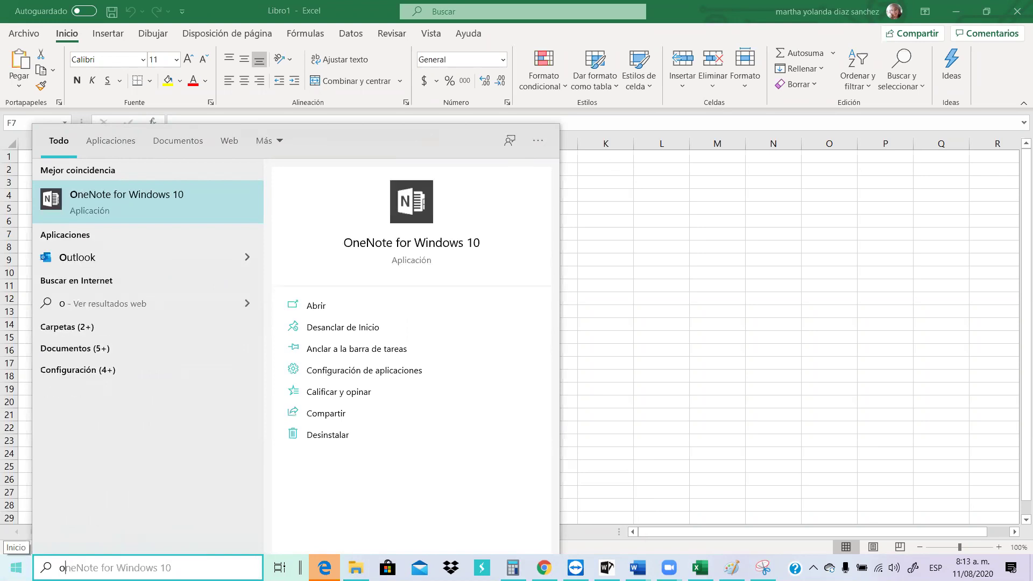
key(BackSpace)
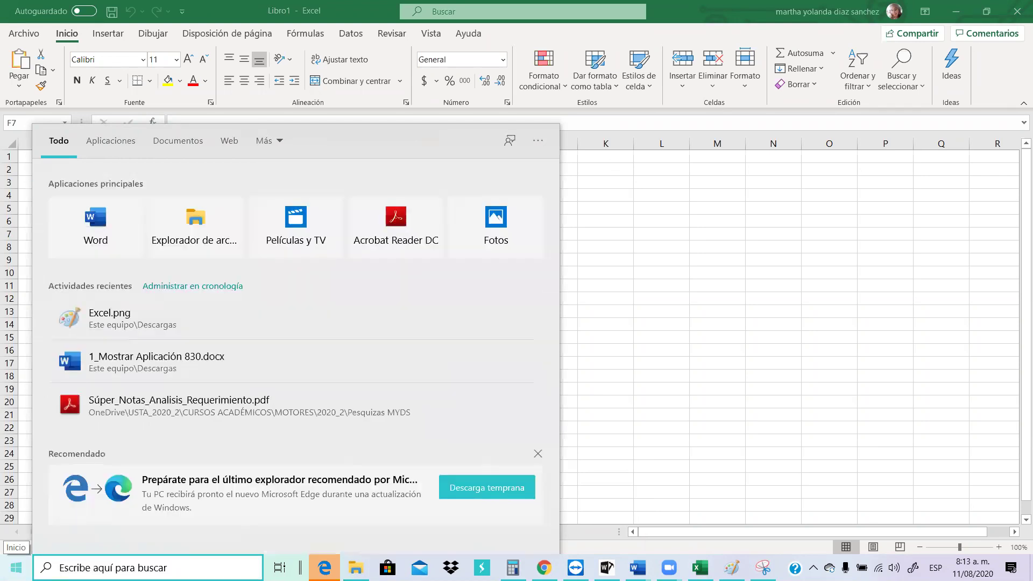
text(o)
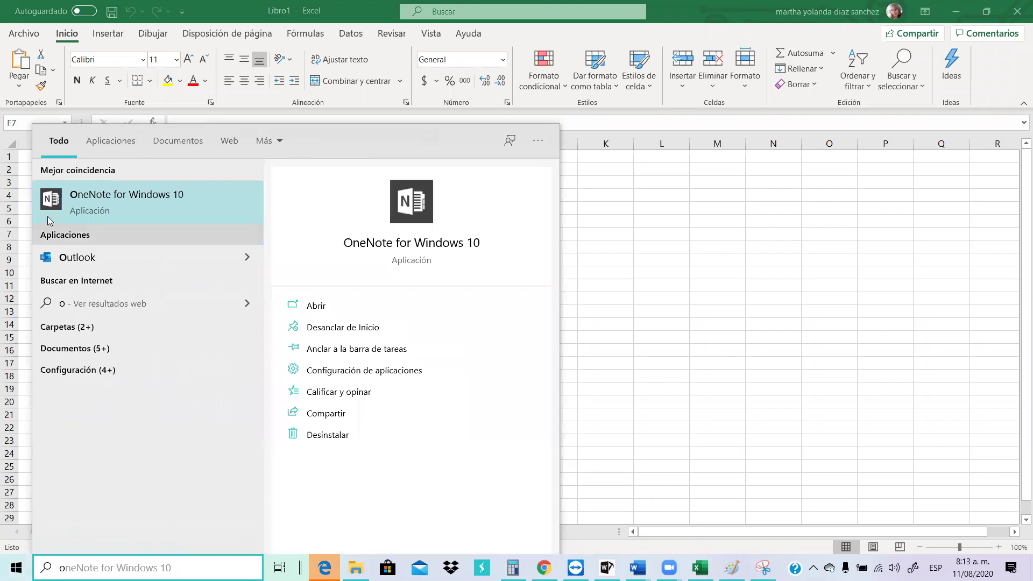
click(88, 196)
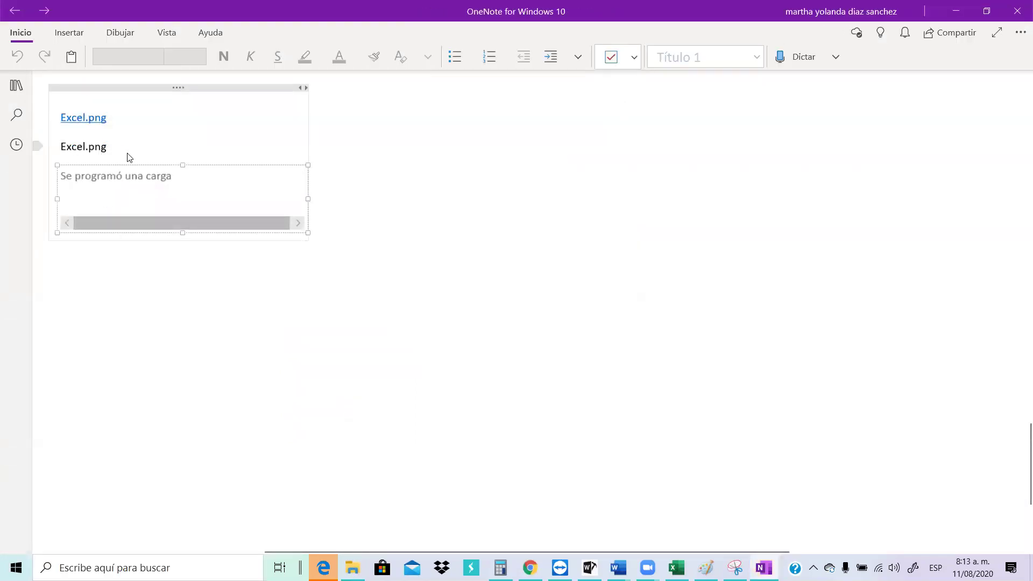
Delete the pending upload placeholder and cut the note container holding the two Excel.png entries from the page
right_click(166, 164)
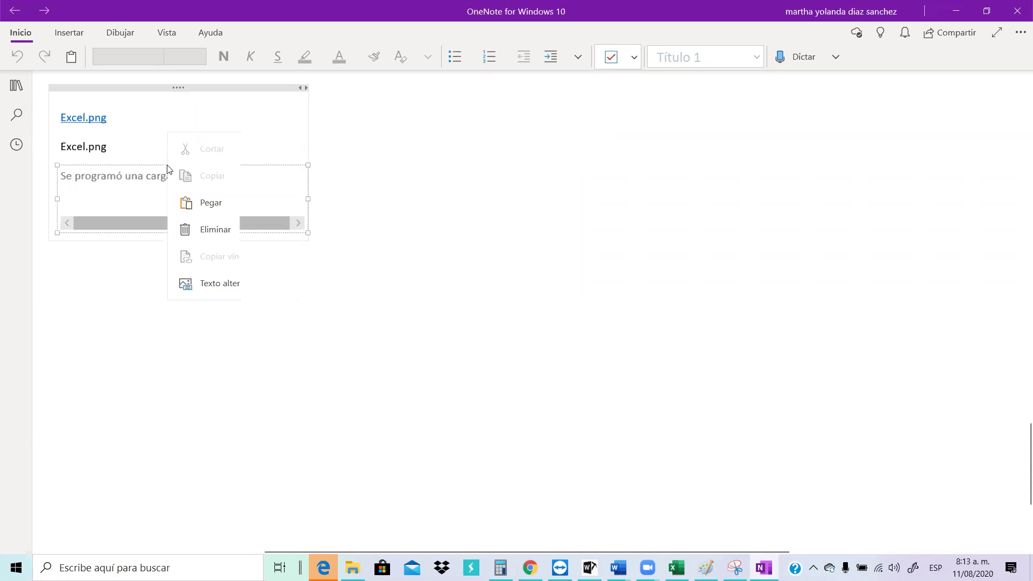
click(212, 227)
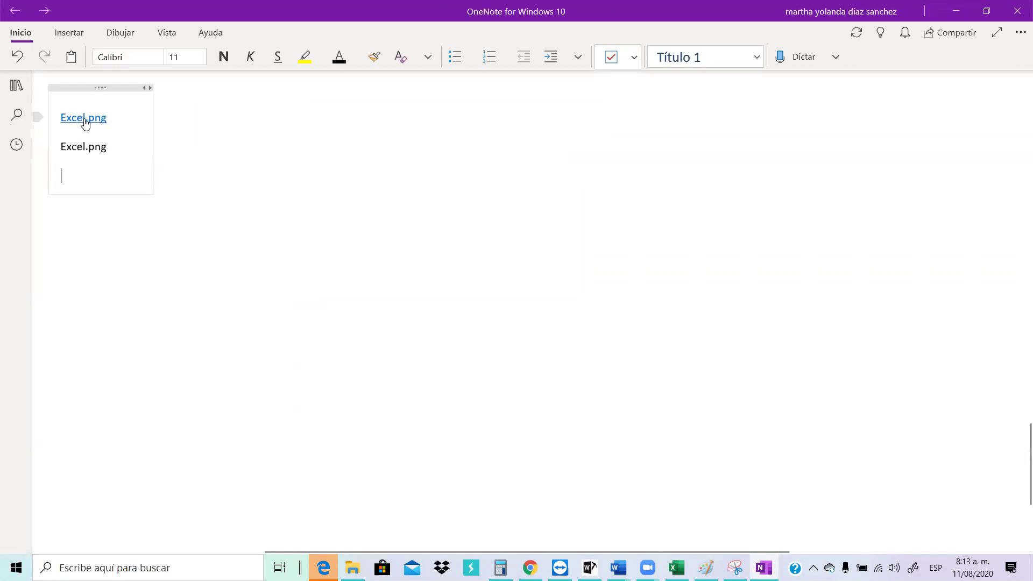
right_click(85, 89)
right_click(81, 86)
right_click(80, 157)
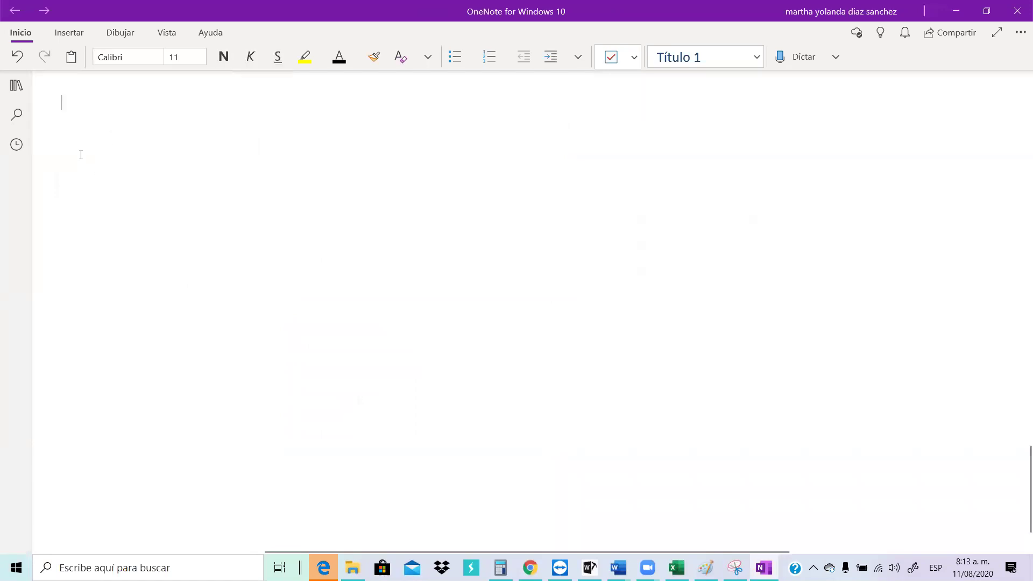
click(126, 223)
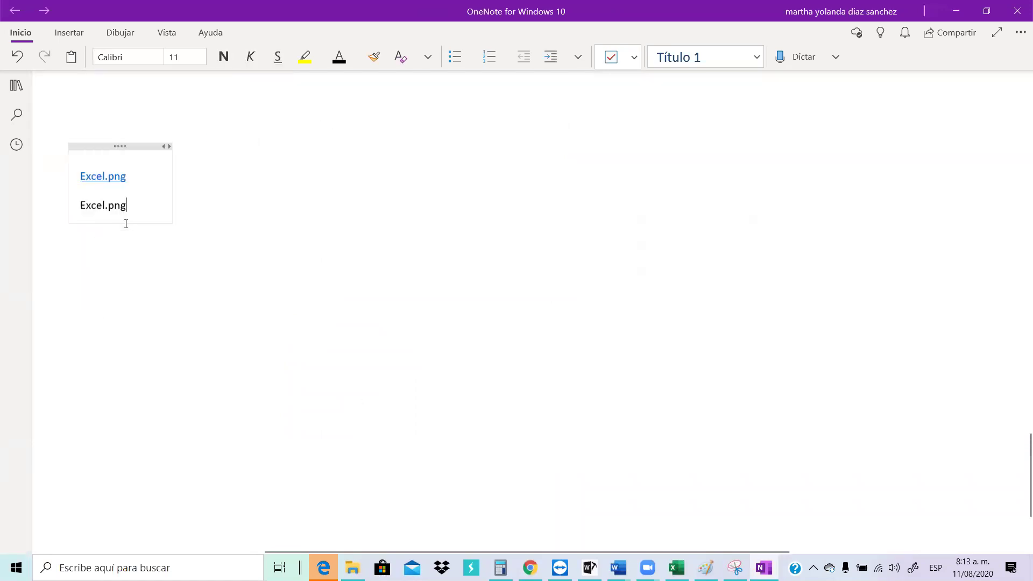
right_click(149, 145)
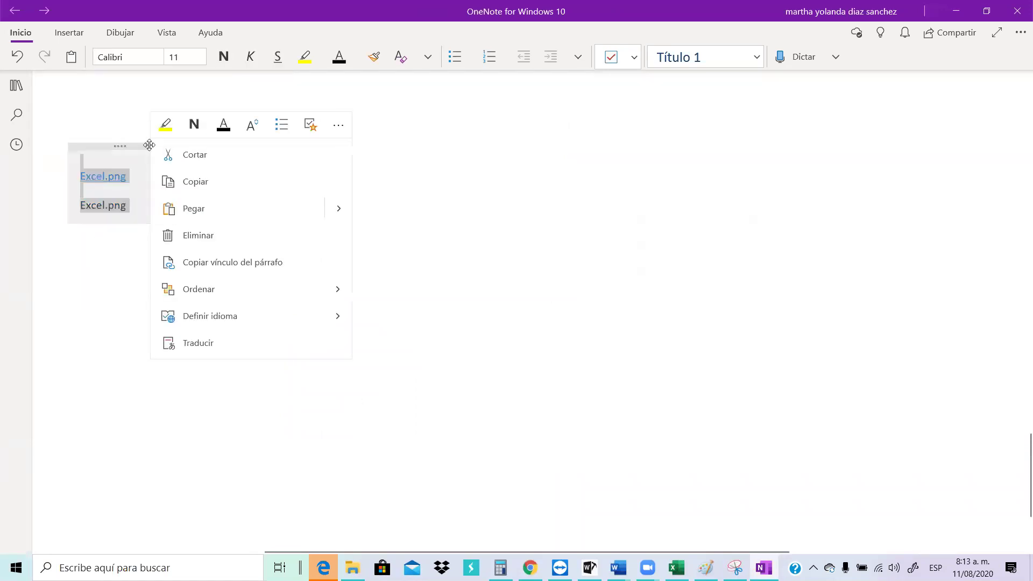
click(195, 155)
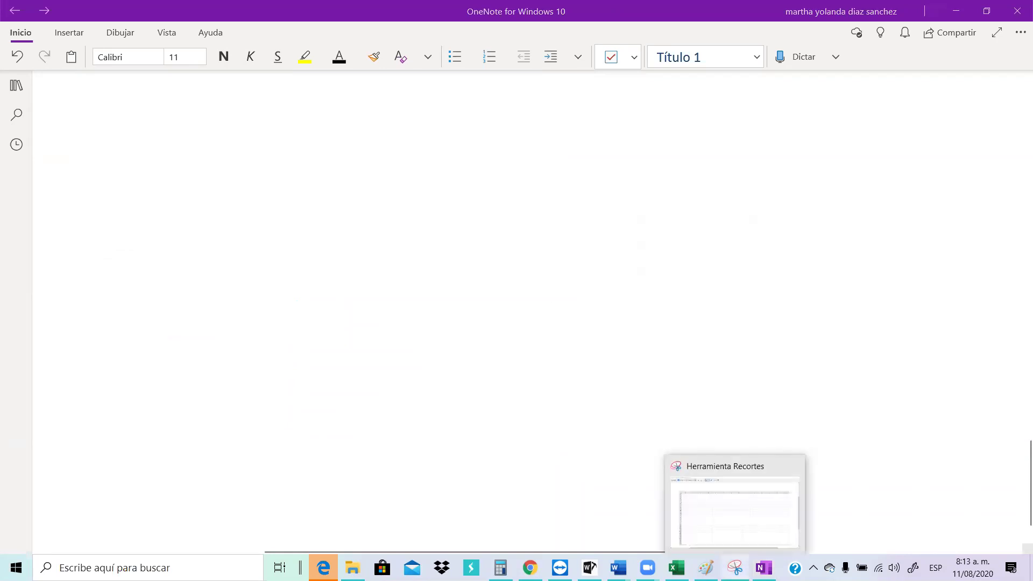
Switch to Excel and snip the empty grid with Herramienta Recortes, retaking it to include the formula bar, columns A to J and rows 1 to 21
click(677, 567)
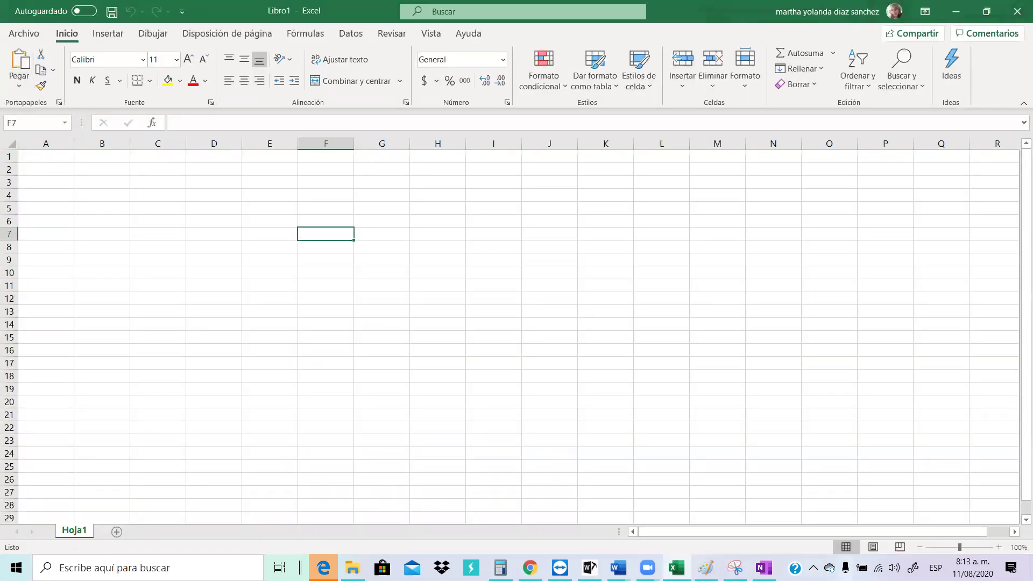
click(734, 567)
click(35, 47)
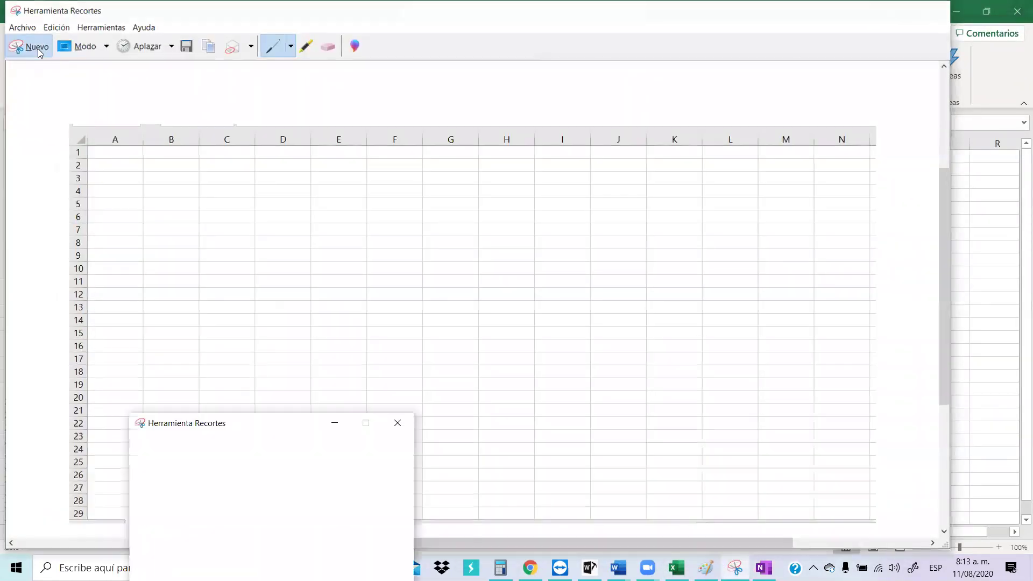
drag(3, 130, 601, 426)
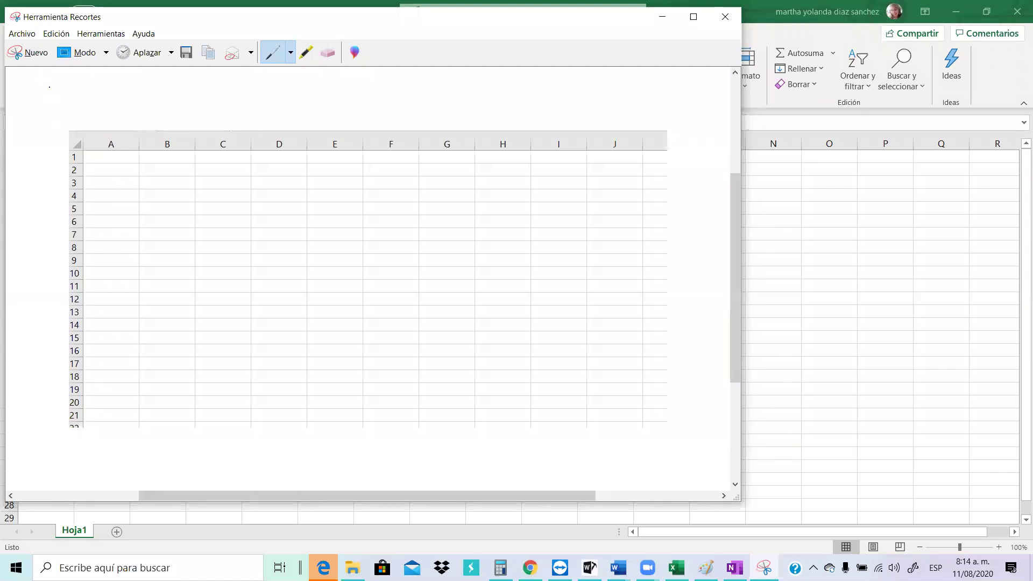
click(34, 53)
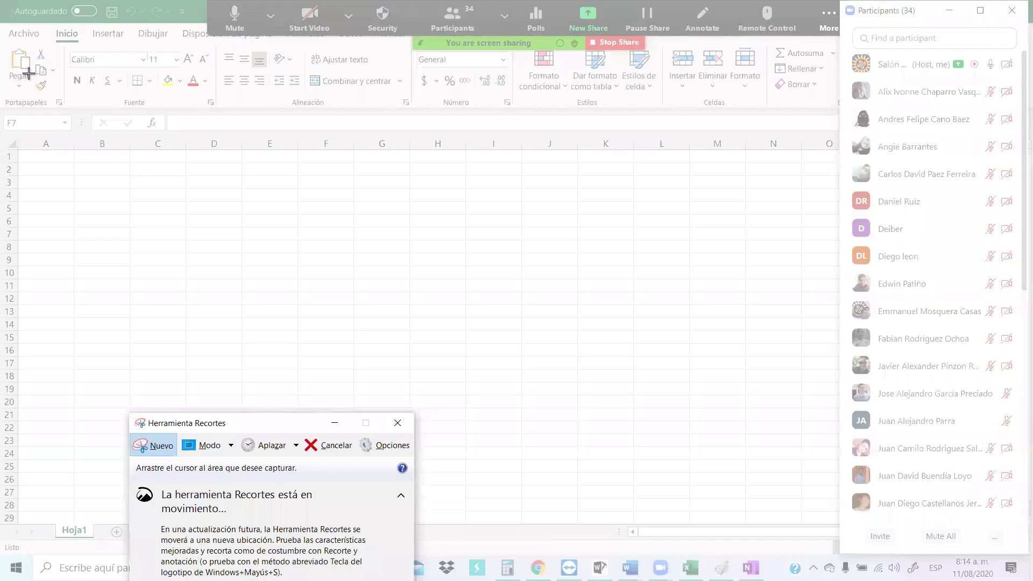
drag(3, 109, 586, 421)
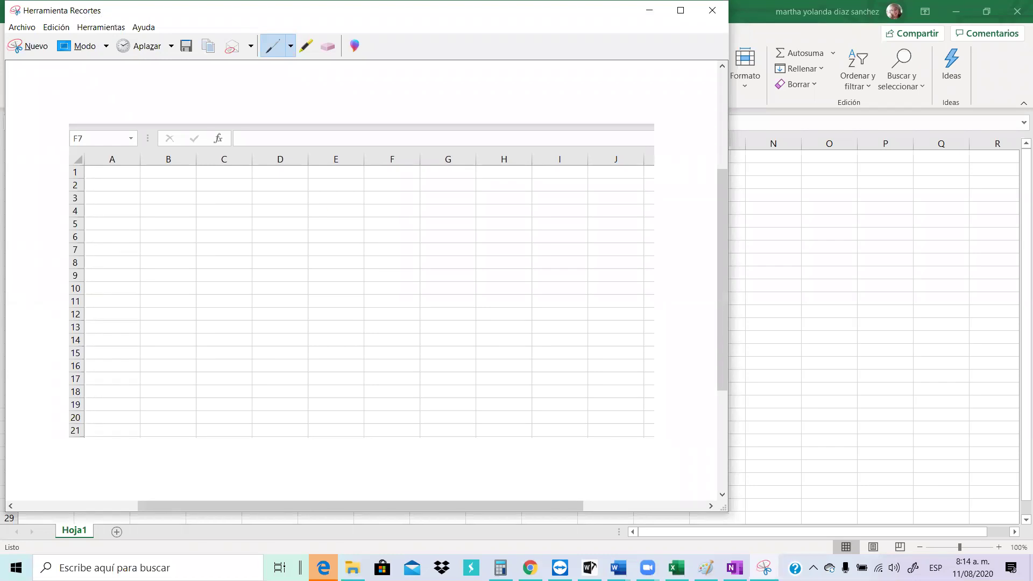
Paste the grid snip into the OneNote page, move it toward the page's left edge and stretch it wider
click(734, 567)
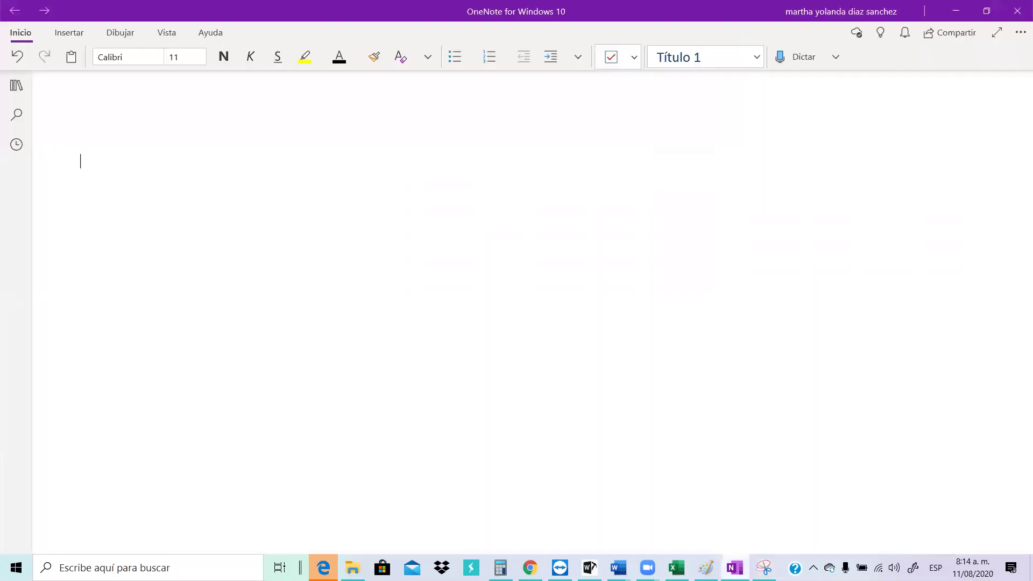
key(ctrl+v)
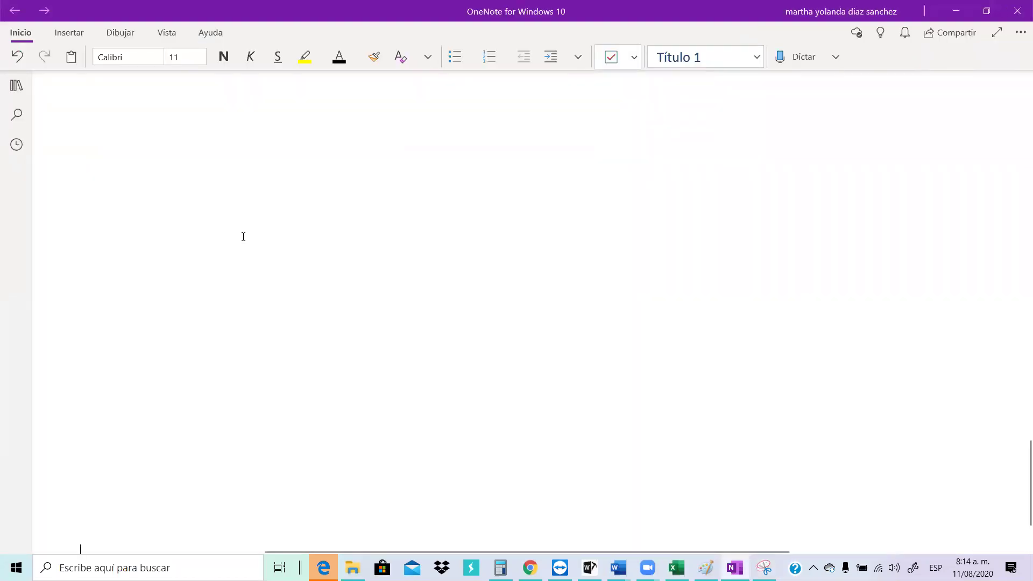
drag(192, 122, 153, 88)
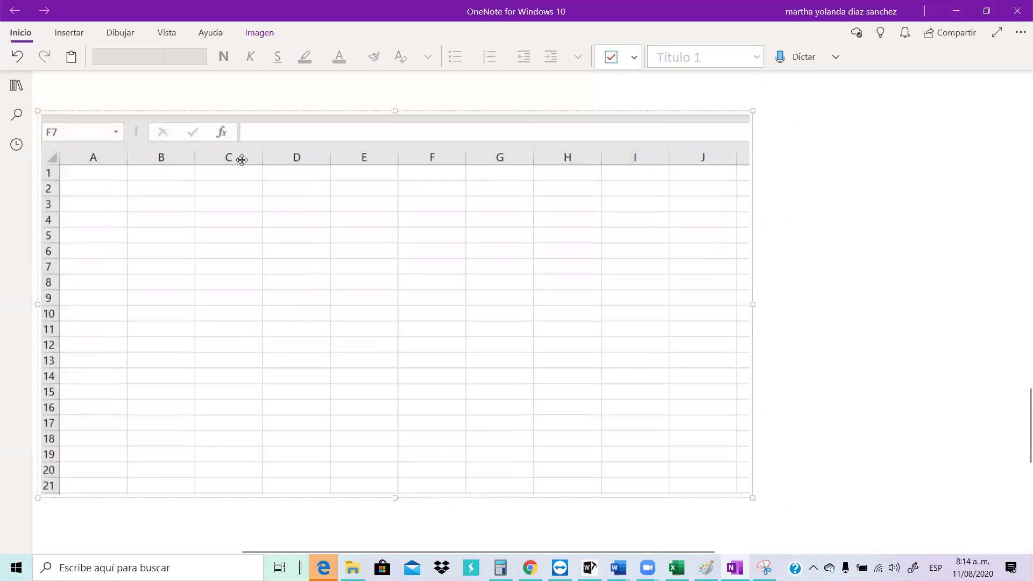
drag(752, 304, 815, 288)
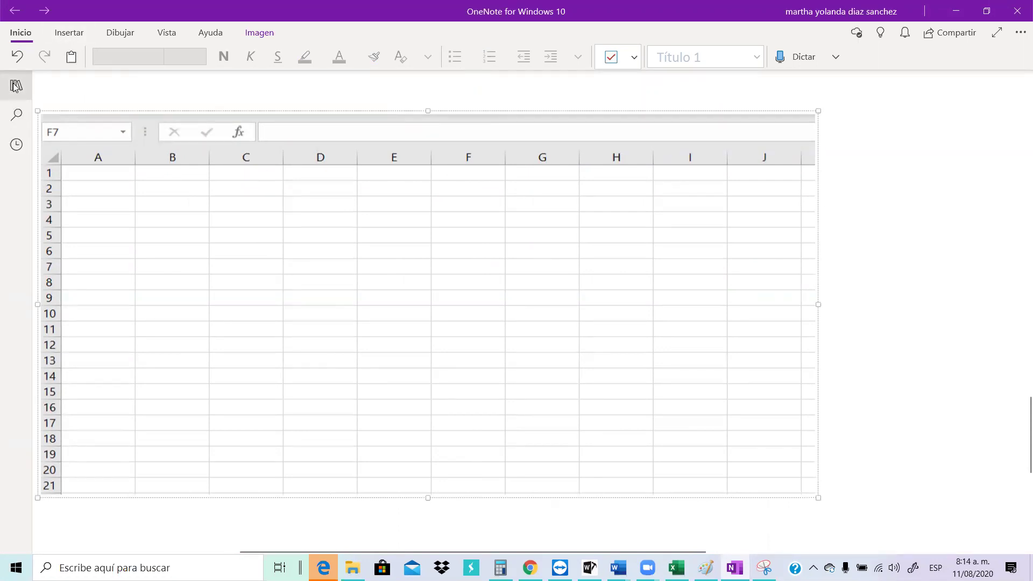
Sketch a circle around the fx symbol, an arrow and an open box over the grid image in black pen
click(117, 33)
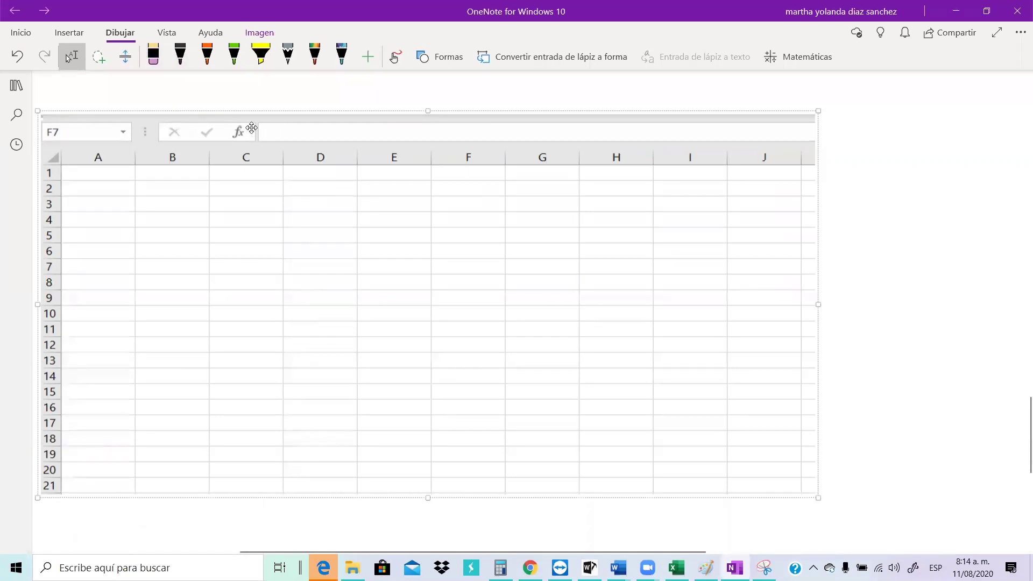
mouse_move(256, 124)
mouse_down()
mouse_move(232, 127)
mouse_move(290, 132)
mouse_up()
mouse_move(278, 125)
mouse_down()
mouse_move(281, 139)
mouse_move(307, 136)
mouse_up()
mouse_move(313, 97)
mouse_down()
mouse_move(367, 128)
mouse_move(319, 139)
mouse_up()
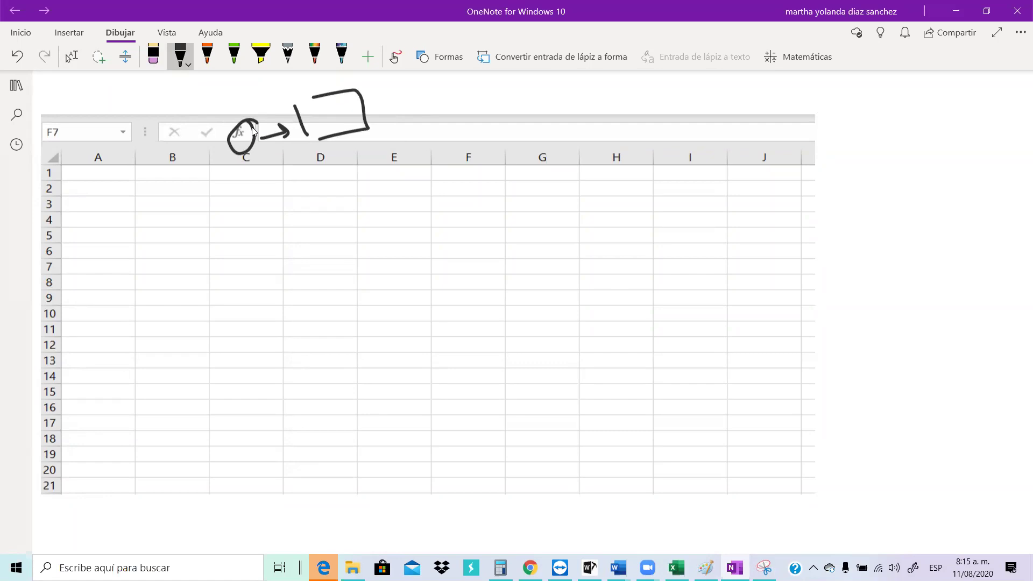
Undo all the pen strokes drawn over the grid image's formula bar
key(ctrl+z)
key(ctrl+z)
key(ctrl+z)
key(ctrl+z)
key(ctrl+z)
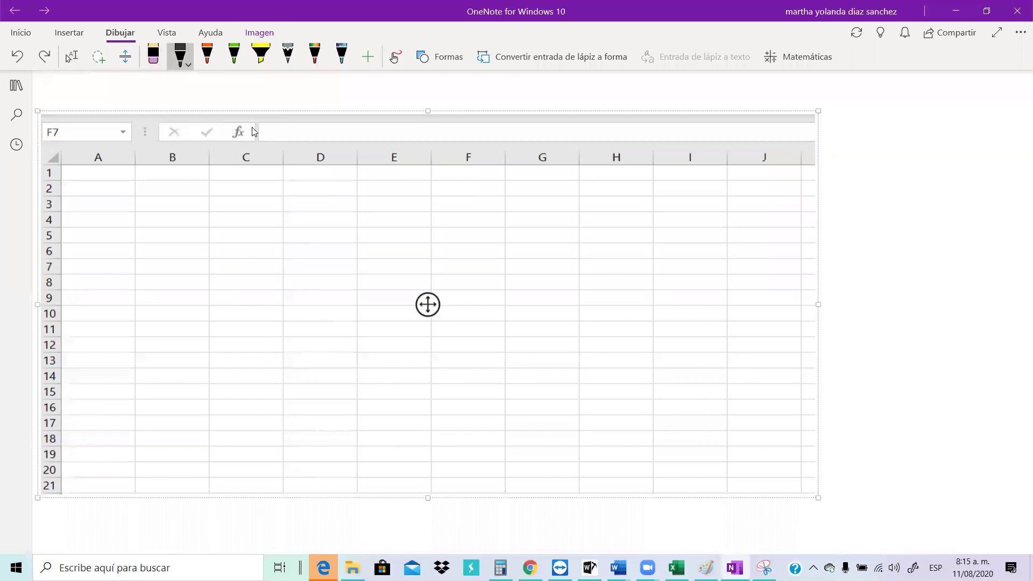
Handwrite a summation symbol with i=1 beneath it in black pen at the upper edge of the grid image
click(415, 94)
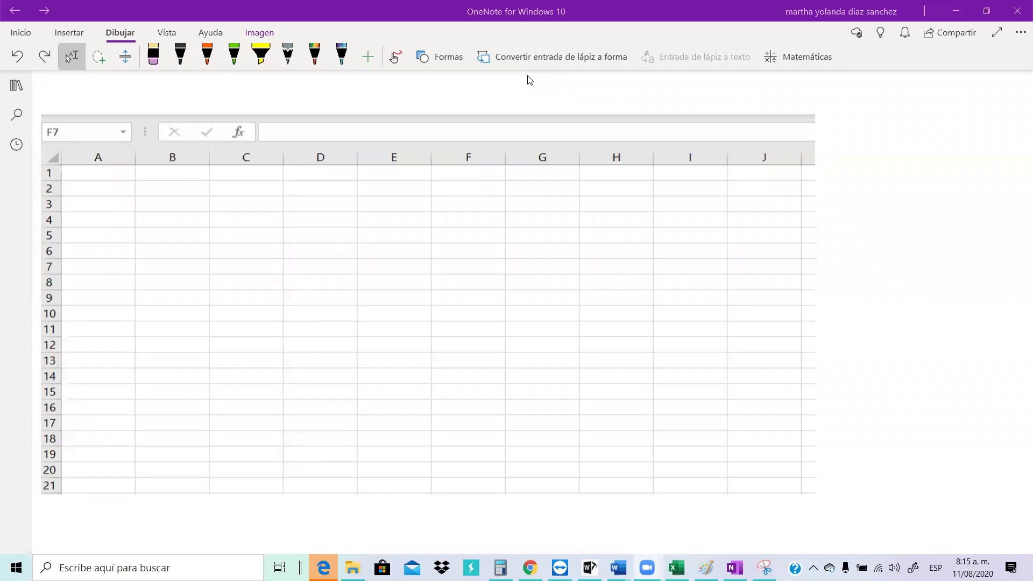
click(181, 54)
mouse_move(266, 84)
mouse_down()
mouse_move(272, 105)
mouse_move(308, 102)
mouse_move(283, 131)
mouse_move(314, 128)
mouse_move(312, 112)
mouse_up()
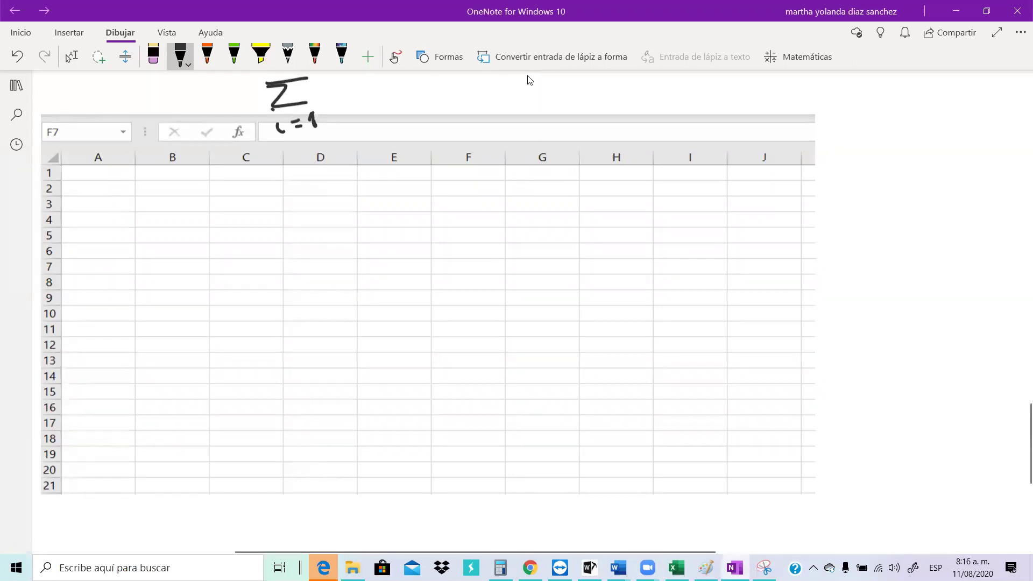
scroll(530, 80, up, 8)
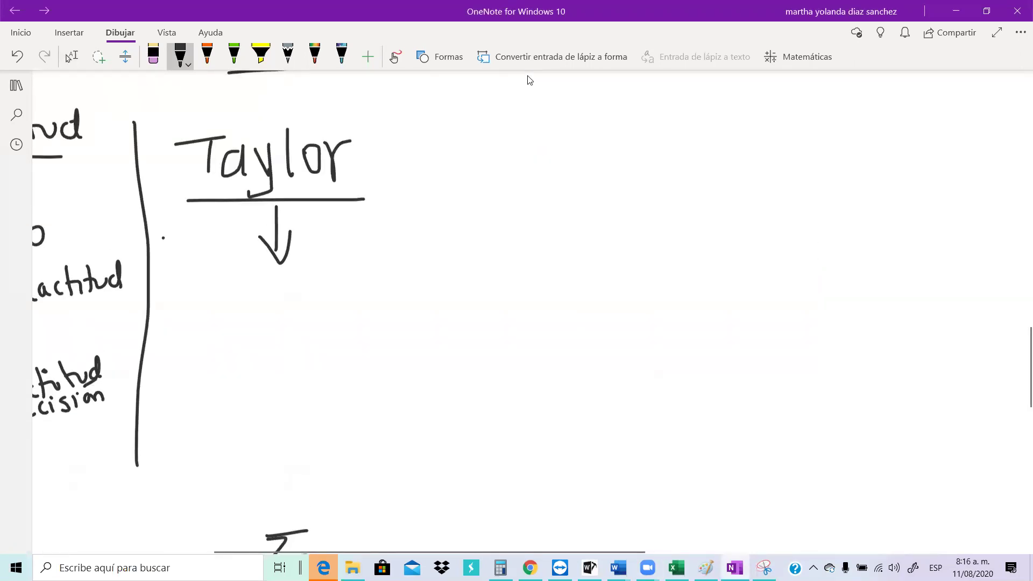
scroll(529, 79, down, 8)
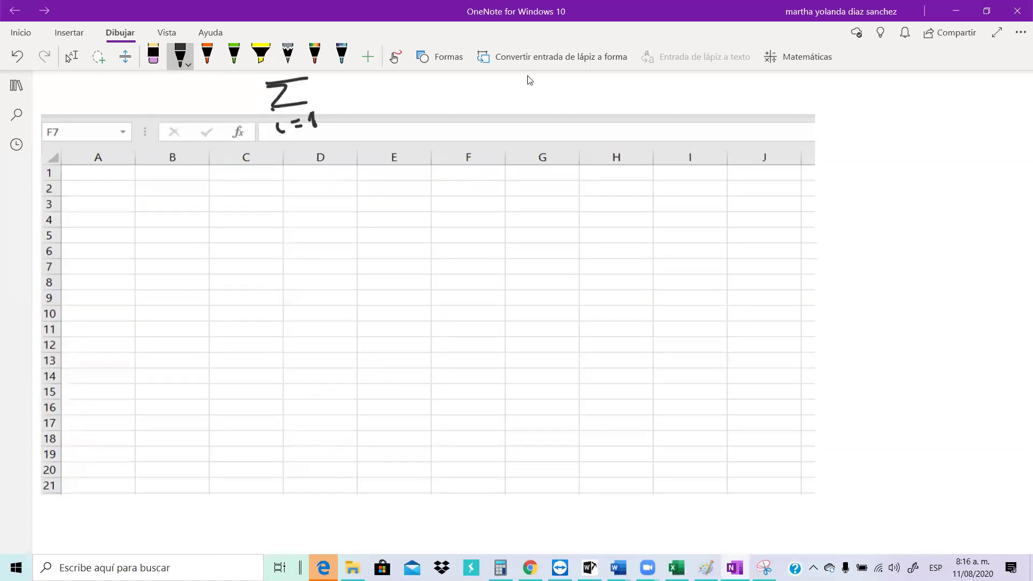
key(Escape)
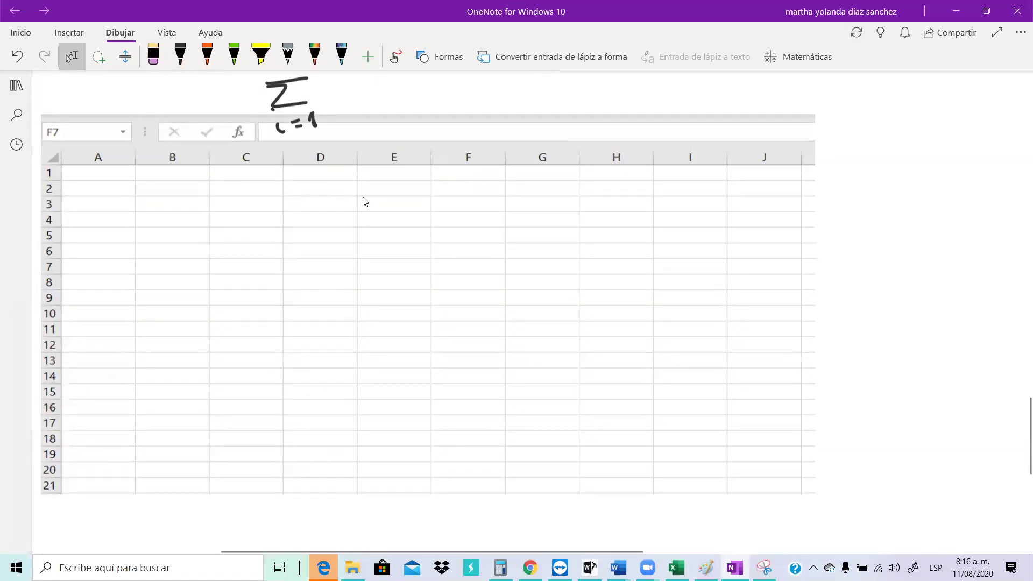
Move the grid image lower on the page and delete the handwritten summation above it
drag(392, 111, 365, 147)
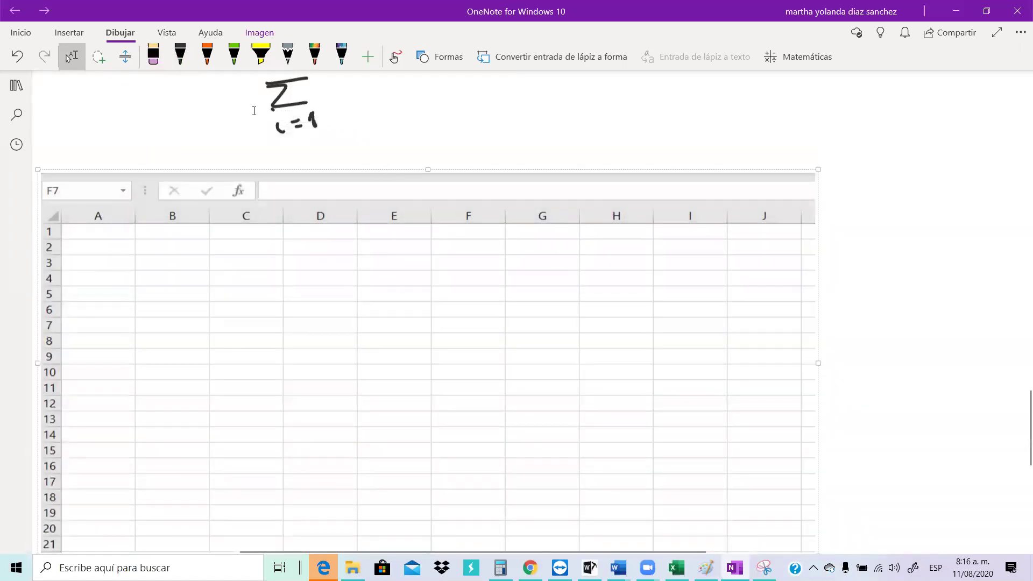
mouse_move(387, 156)
mouse_down()
mouse_move(266, 74)
mouse_move(240, 75)
mouse_up()
key(Delete)
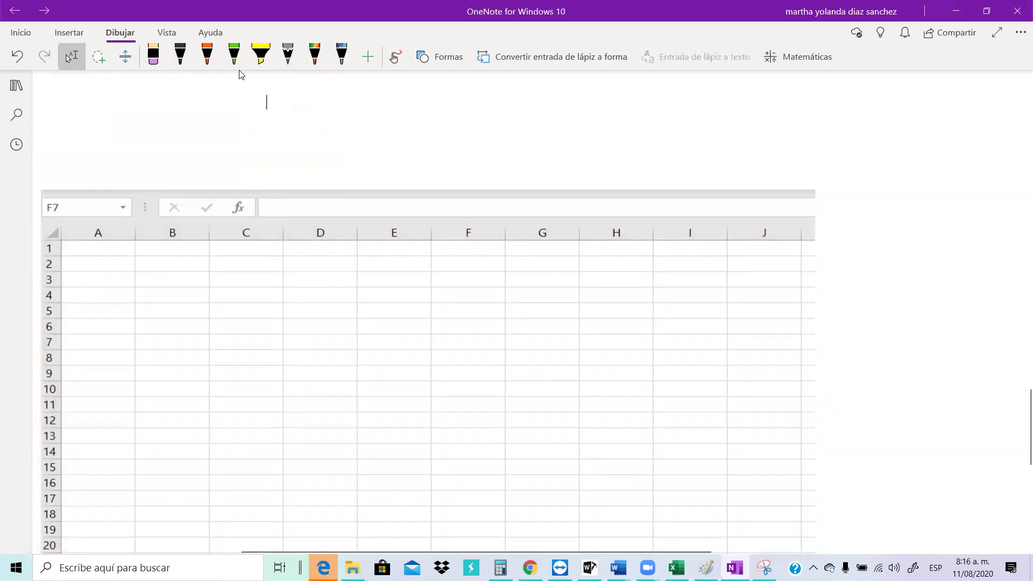
Handwrite the summation of x from x=1 to 5 above the grid image in black pen
click(181, 60)
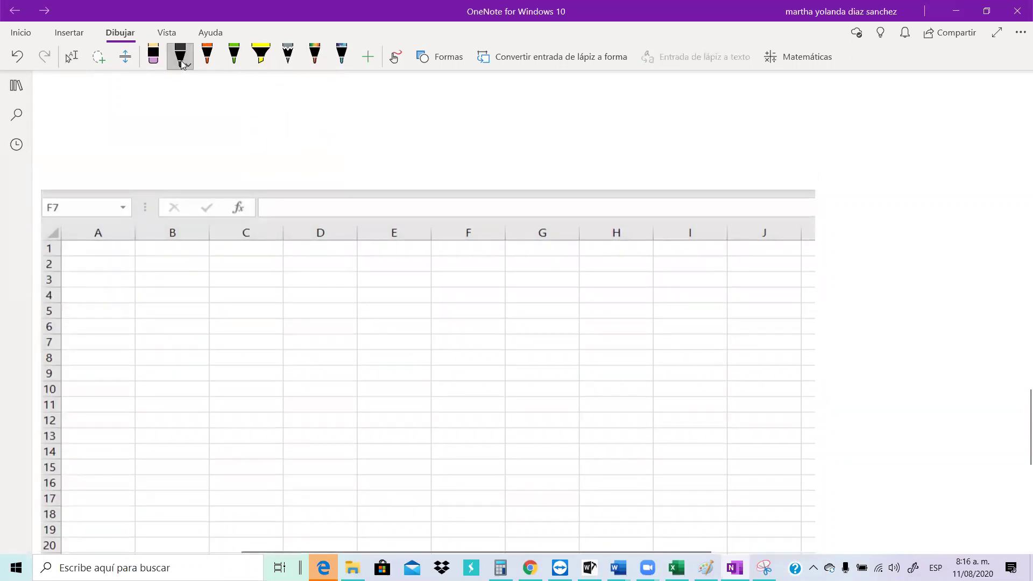
mouse_move(325, 128)
mouse_down()
mouse_move(318, 124)
mouse_move(359, 121)
mouse_move(337, 173)
mouse_move(357, 156)
mouse_up()
mouse_move(347, 165)
mouse_down()
mouse_move(368, 164)
mouse_move(366, 151)
mouse_up()
mouse_move(356, 99)
mouse_down()
mouse_move(342, 114)
mouse_move(408, 127)
mouse_move(392, 136)
mouse_up()
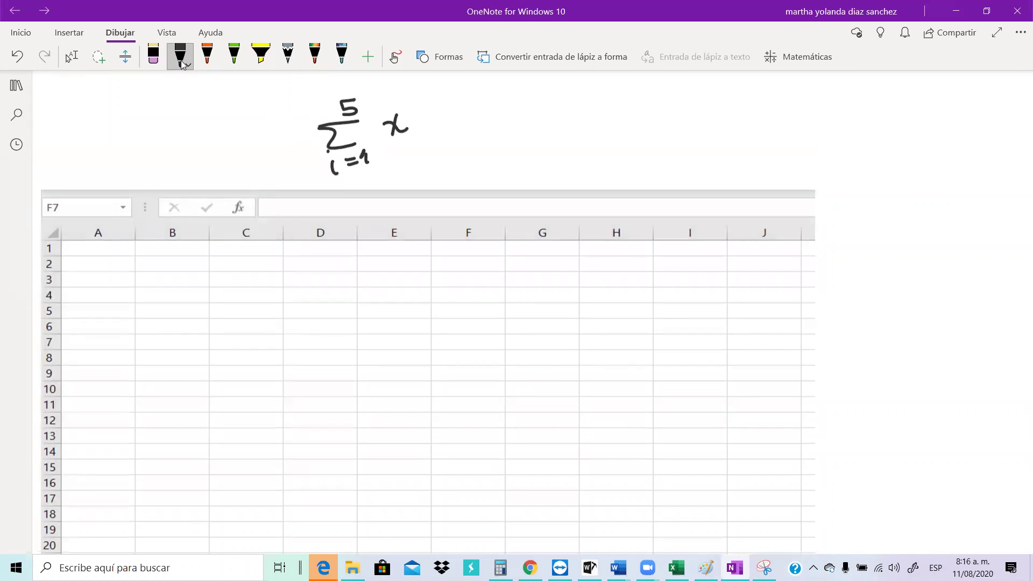
mouse_move(339, 165)
mouse_down()
mouse_move(328, 182)
mouse_move(346, 173)
mouse_up()
Handwrite the expansion = 1+2+3+4+5 beside the summation and underline each number
drag(427, 132, 446, 131)
drag(429, 144, 475, 150)
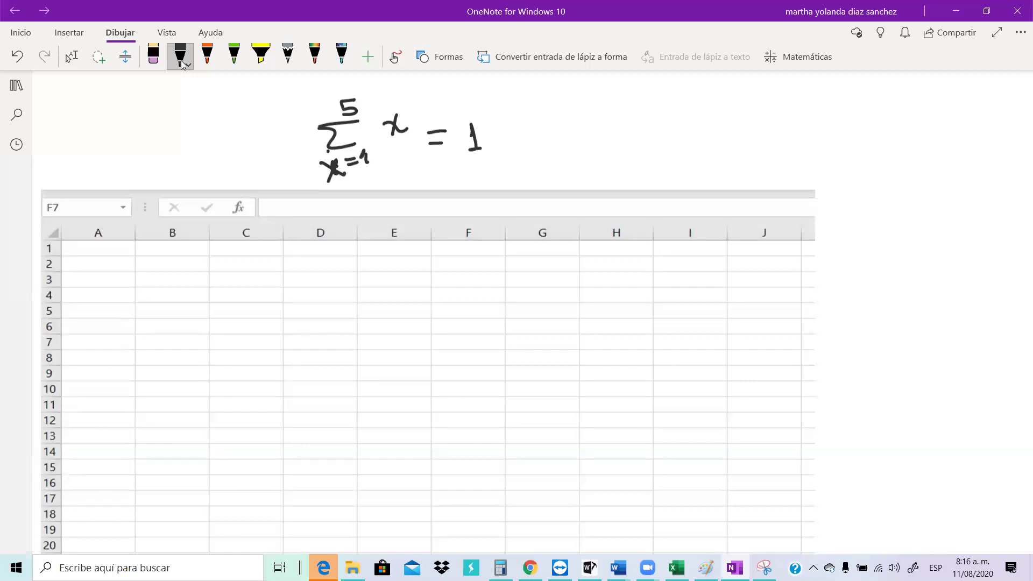
mouse_move(487, 136)
mouse_down()
mouse_move(509, 132)
mouse_move(497, 147)
mouse_move(527, 130)
mouse_move(517, 150)
mouse_move(537, 148)
mouse_up()
mouse_move(463, 166)
mouse_down()
mouse_move(529, 157)
mouse_move(560, 134)
mouse_move(548, 148)
mouse_move(579, 147)
mouse_move(609, 129)
mouse_up()
mouse_move(601, 124)
mouse_down()
mouse_move(601, 140)
mouse_move(630, 131)
mouse_up()
drag(626, 122, 625, 139)
drag(658, 120, 657, 138)
drag(662, 118, 675, 115)
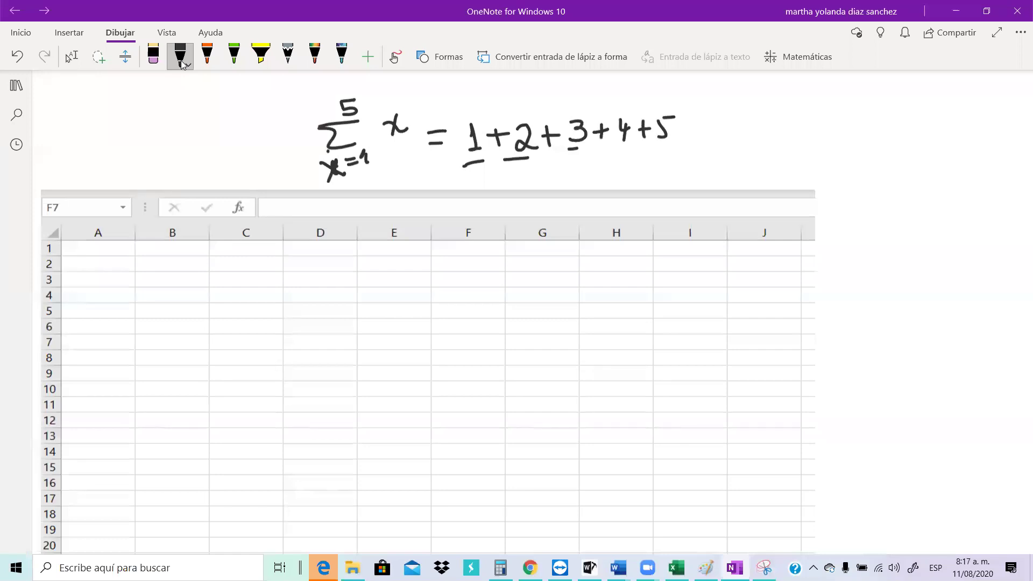
drag(614, 151, 672, 150)
drag(133, 257, 167, 249)
key(ctrl+z)
key(ctrl+y)
drag(136, 269, 358, 264)
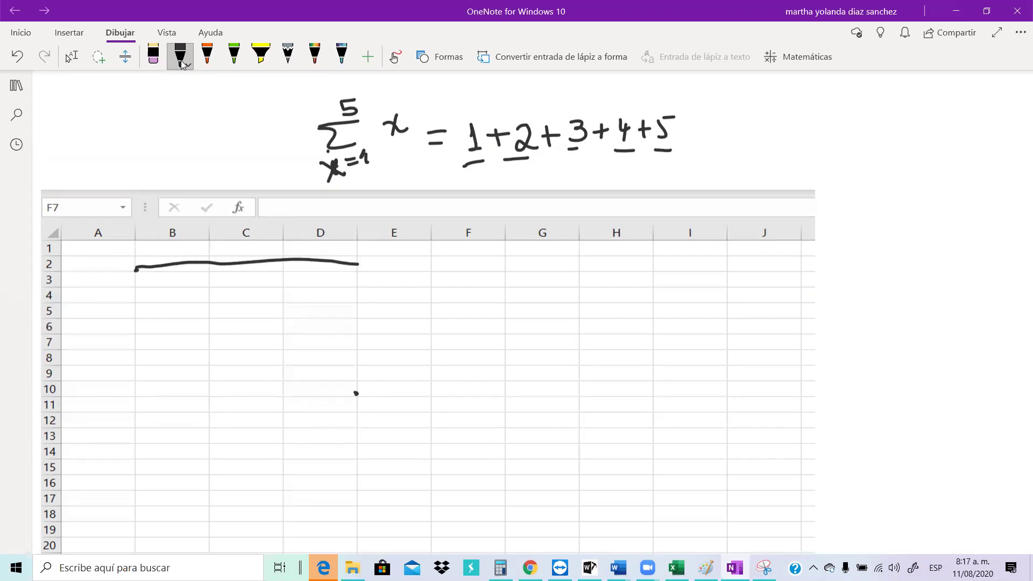
key(ctrl+z)
Draw a freehand rectangle around cells B3 to D10 on the grid image in black pen
drag(141, 273, 356, 269)
drag(141, 394, 358, 393)
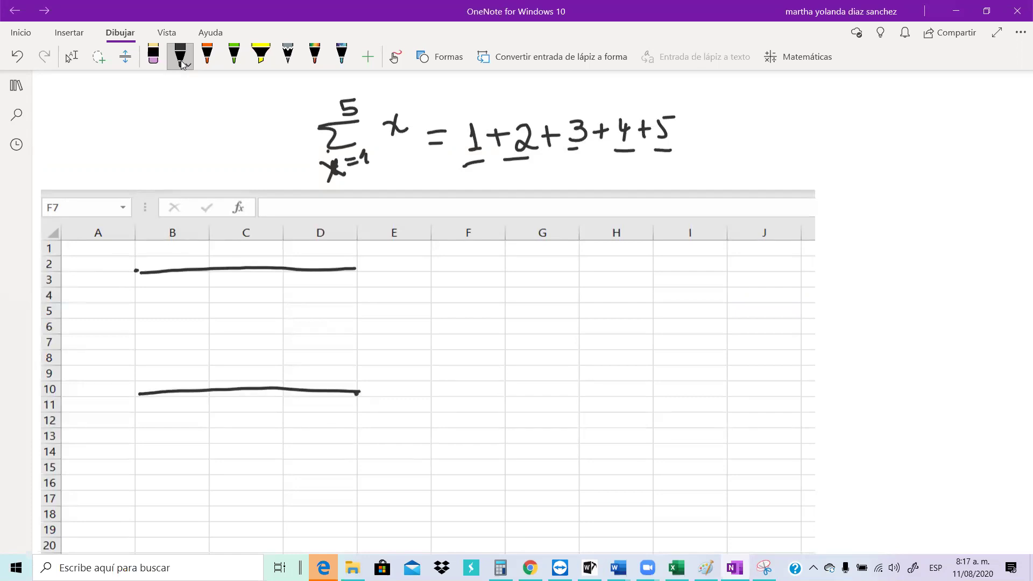
drag(358, 273, 360, 385)
drag(136, 271, 142, 318)
key(ctrl+z)
drag(135, 271, 144, 378)
key(ctrl+z)
drag(133, 278, 141, 393)
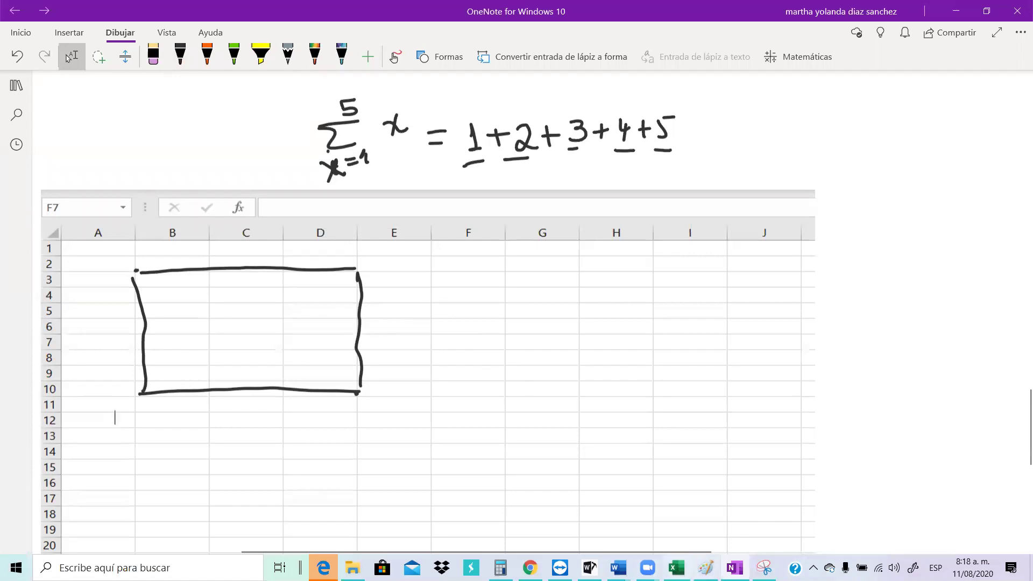
Switch to the blank Excel workbook and enter b3 in cell B3 and d10 in cell D10
click(676, 567)
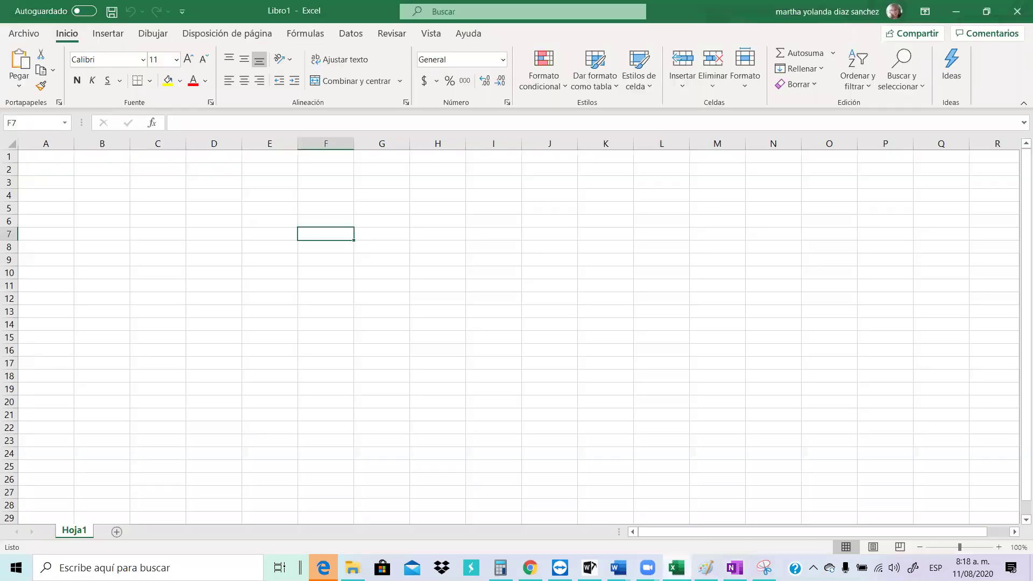
click(82, 184)
text(b)
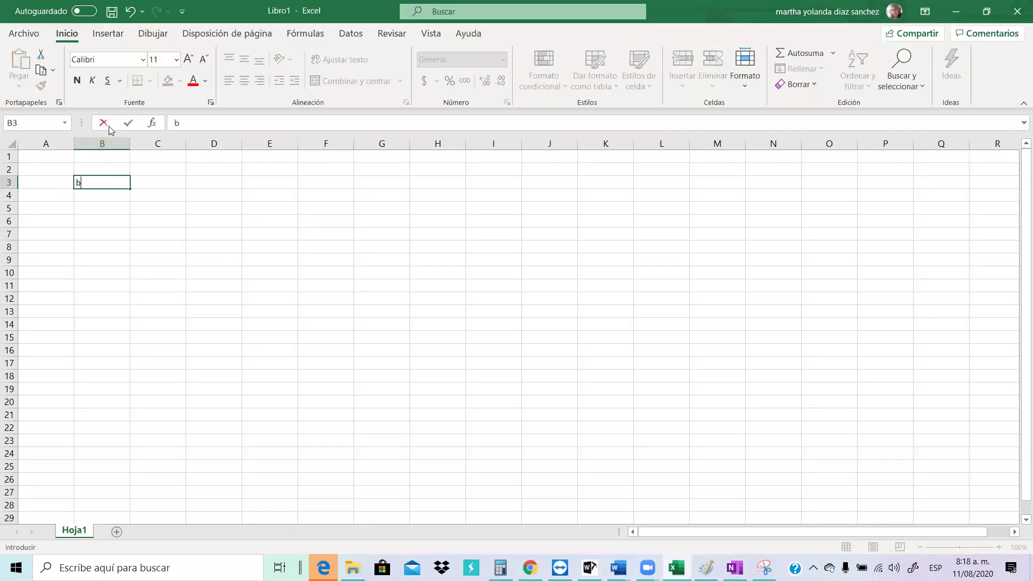
text(3)
key(Return)
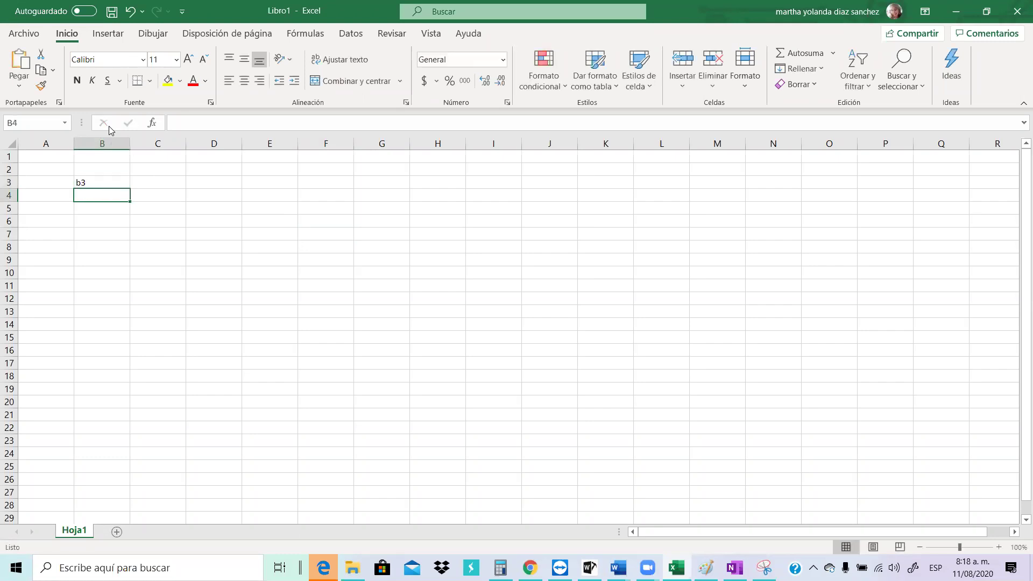
click(236, 274)
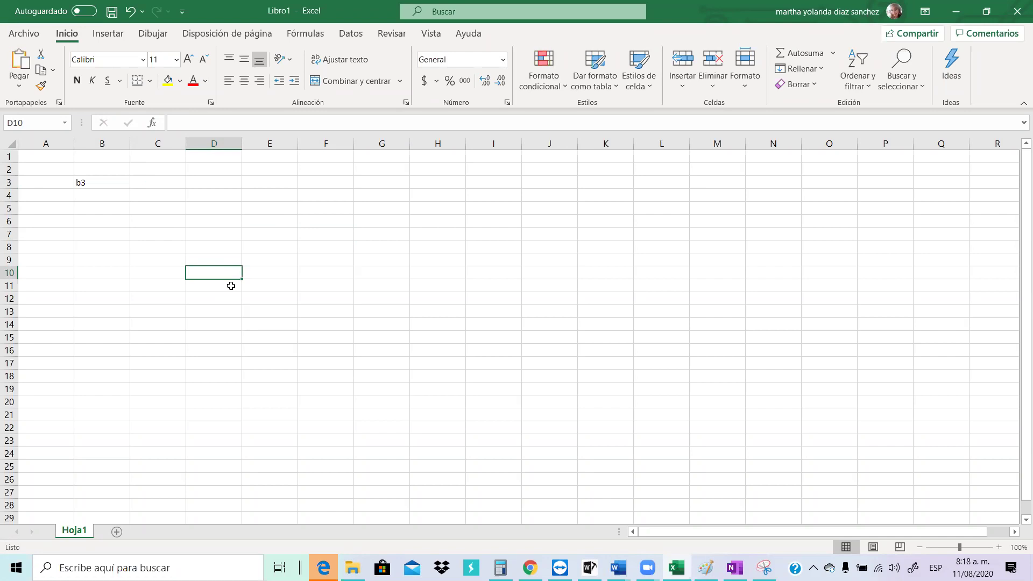
text(d10)
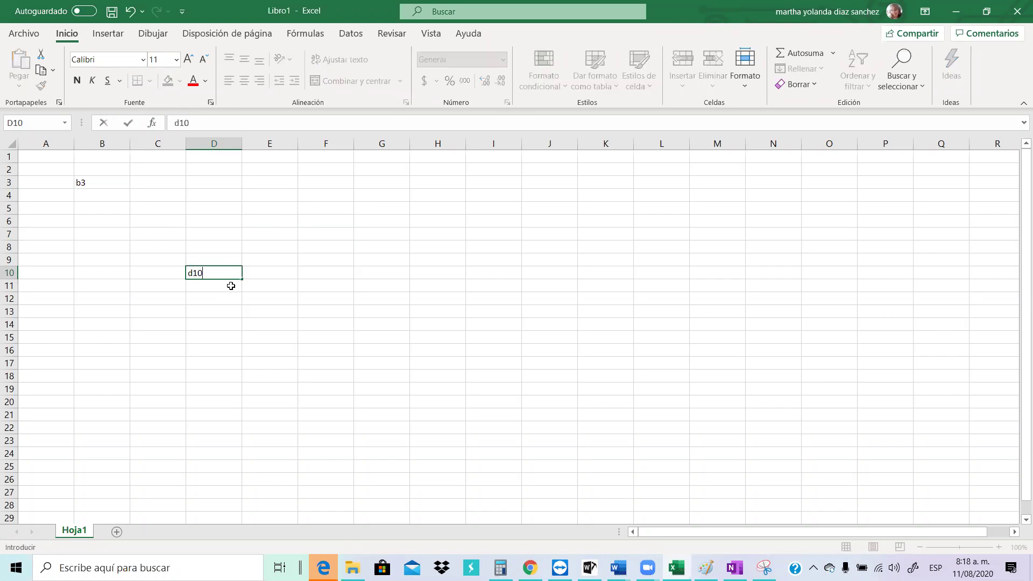
key(Return)
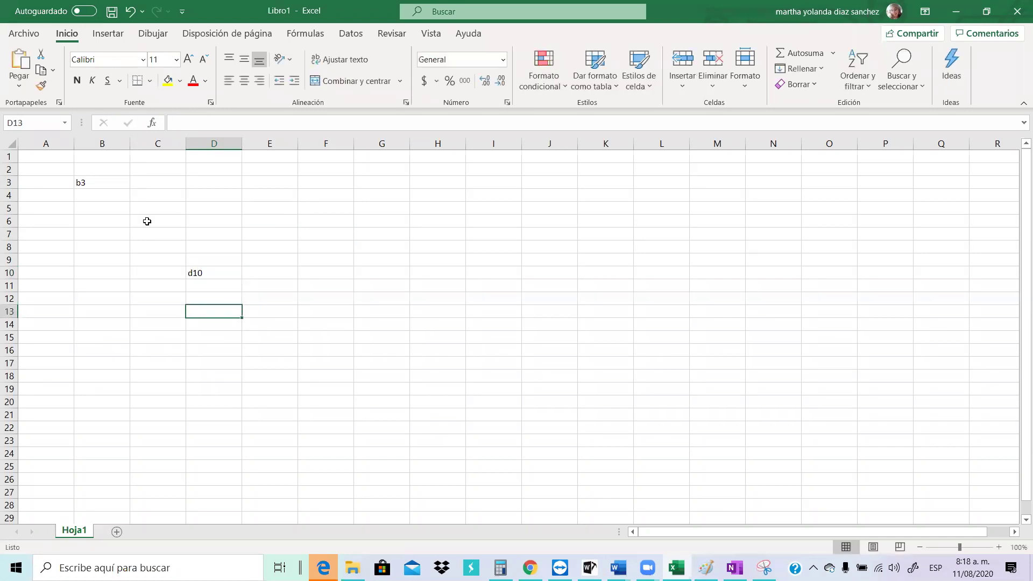
Apply all borders plus a thick outside border to the range B3:D10
click(80, 182)
drag(81, 183, 161, 260)
click(102, 179)
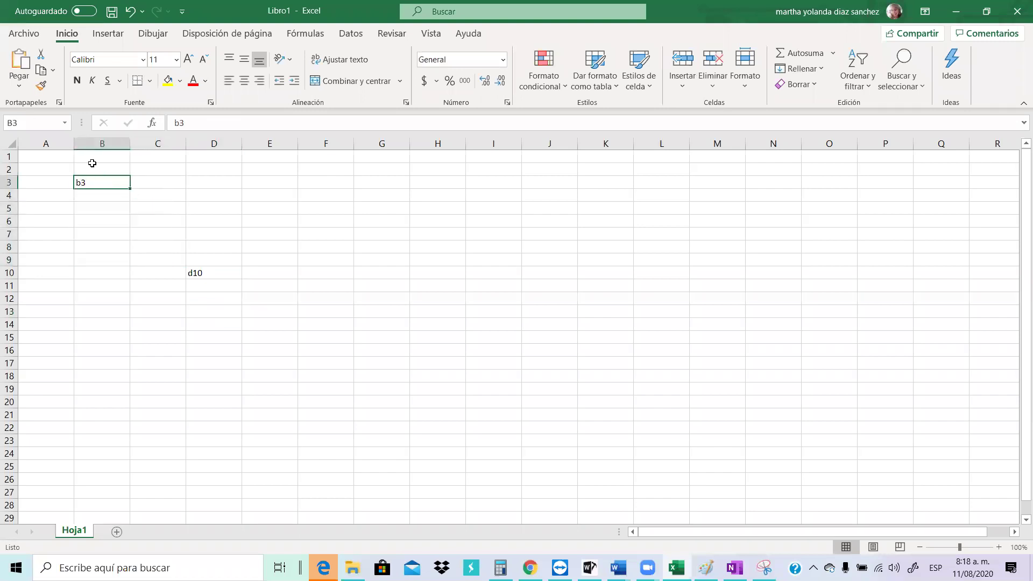
click(210, 267)
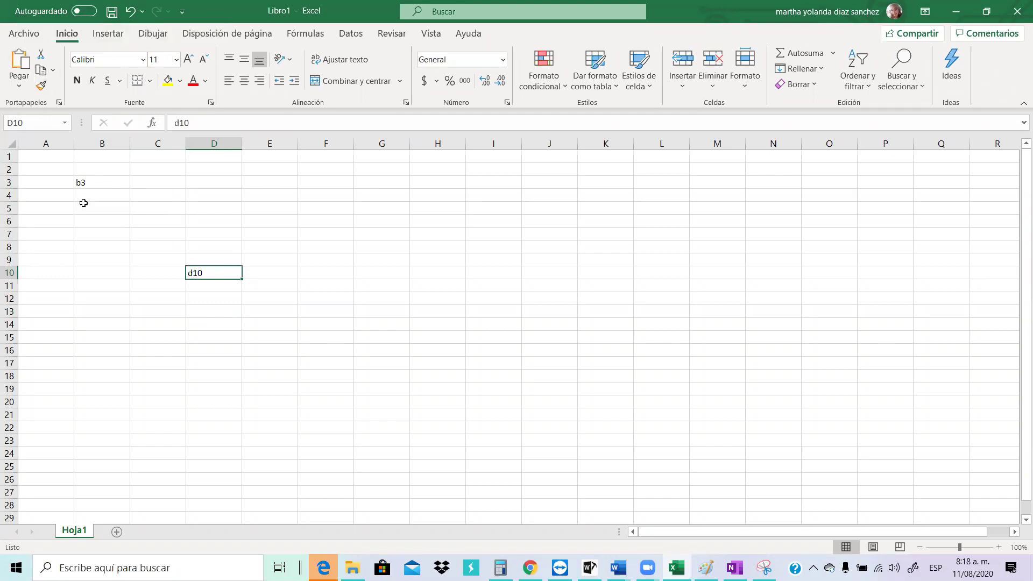
click(77, 179)
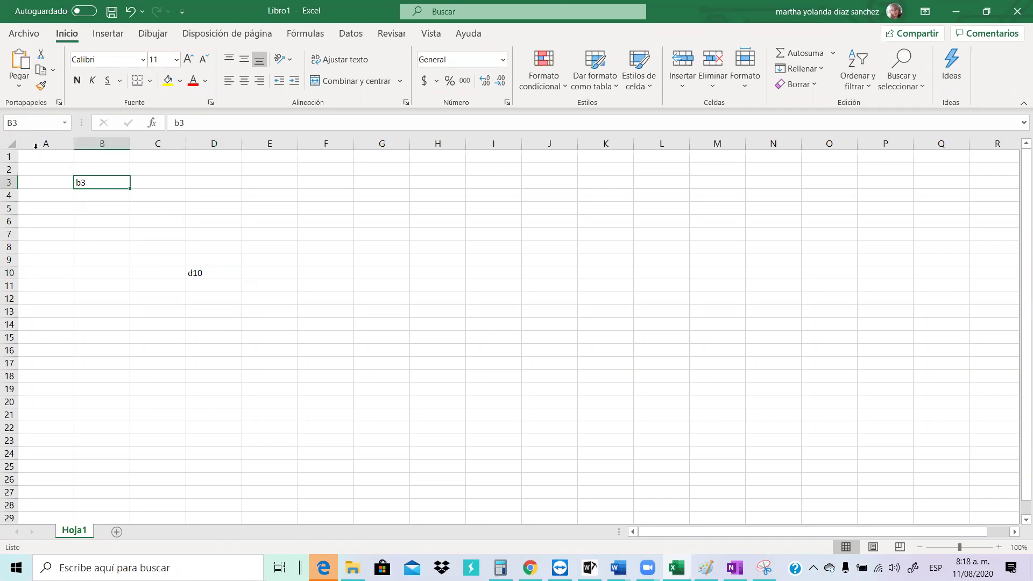
drag(83, 180, 209, 271)
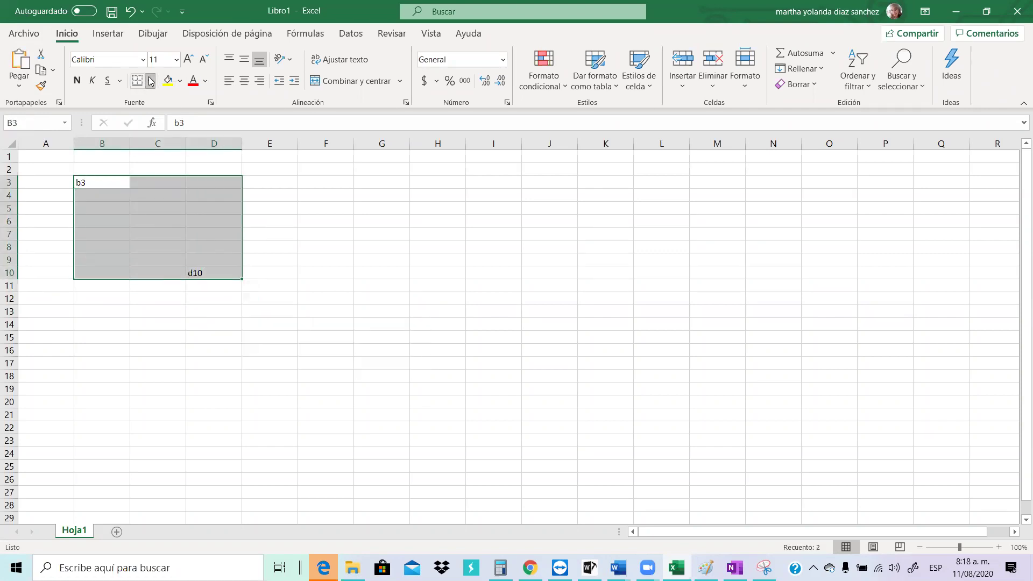
click(150, 80)
click(145, 219)
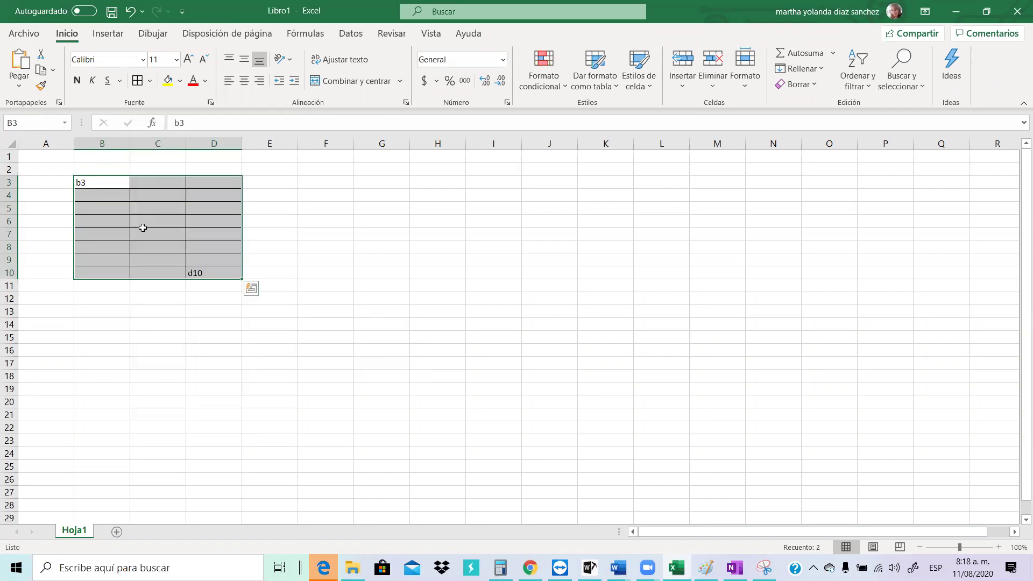
click(150, 81)
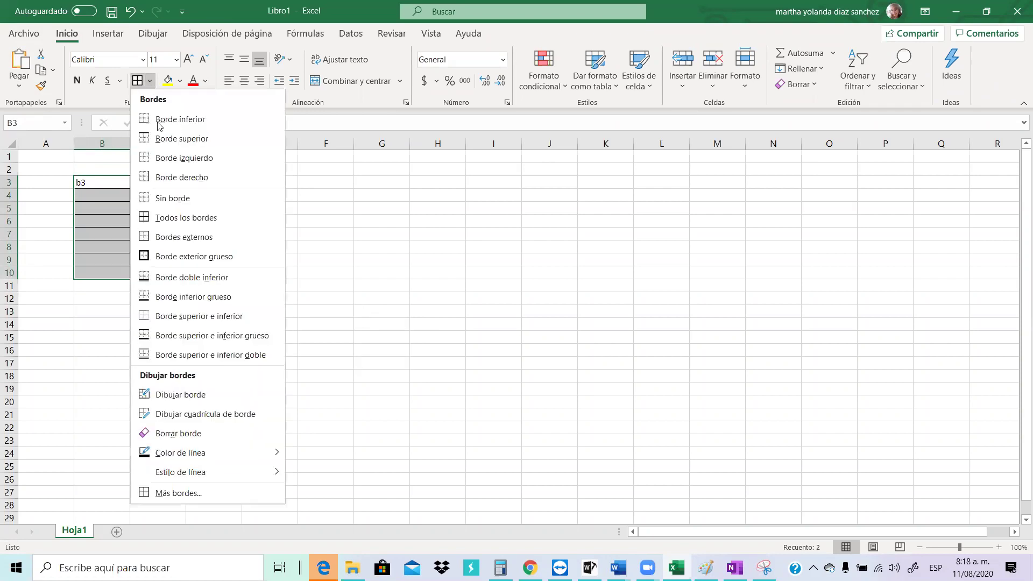
click(145, 258)
click(306, 222)
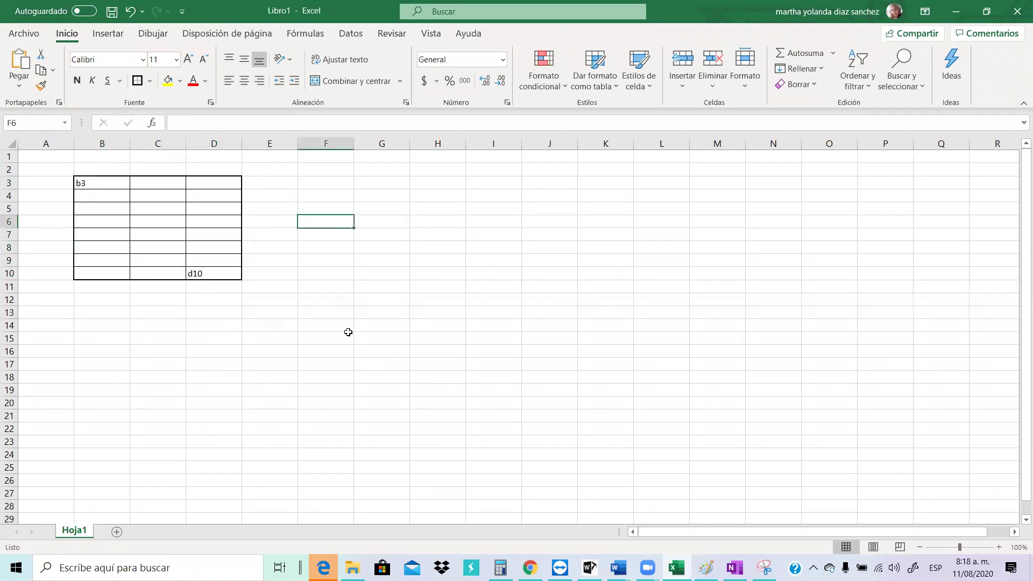
Undo the borders applied to B3:D10 and deselect the range
ctrl+scroll(348, 332, up, 2)
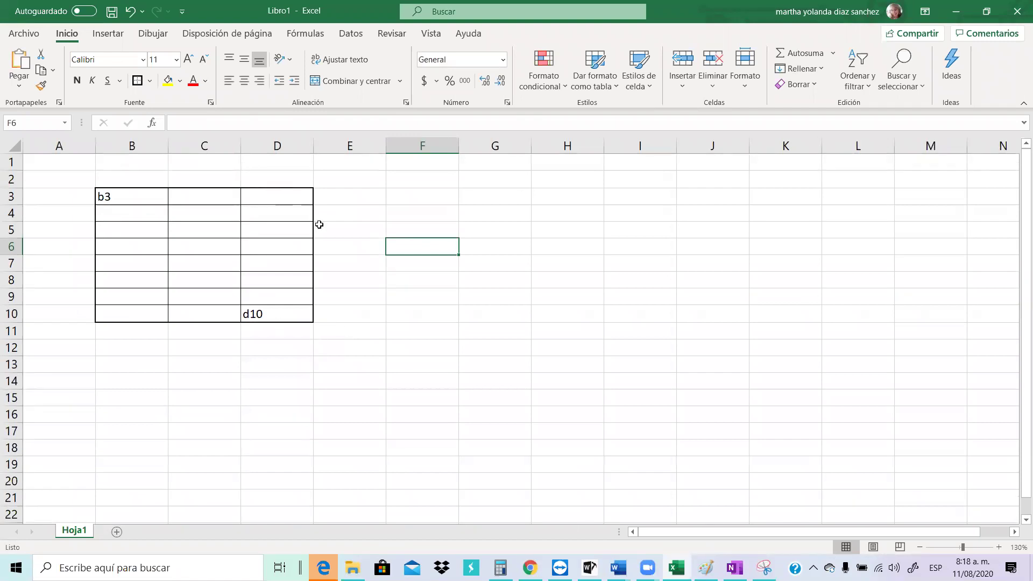
ctrl+scroll(331, 257, down, 2)
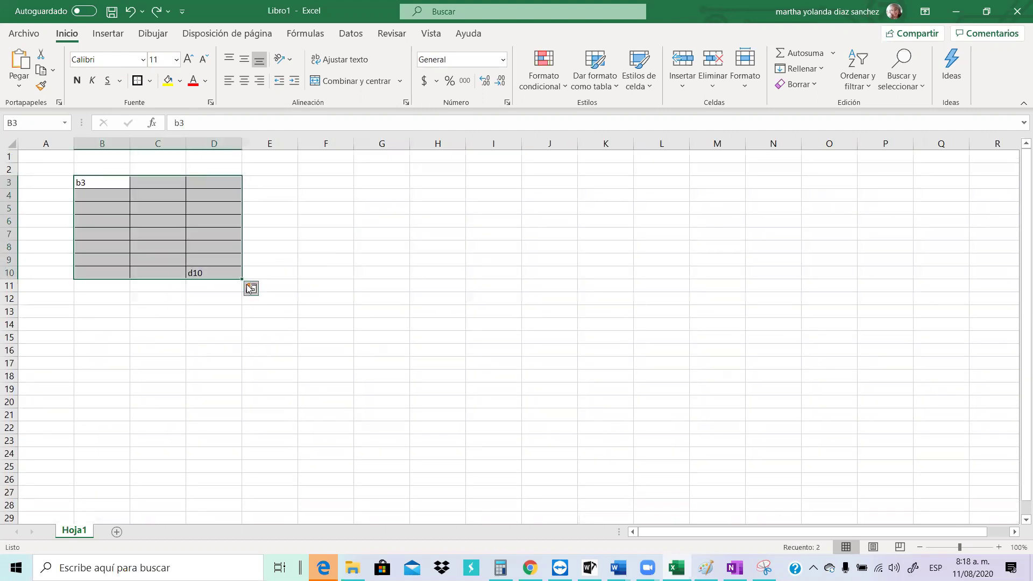
click(299, 272)
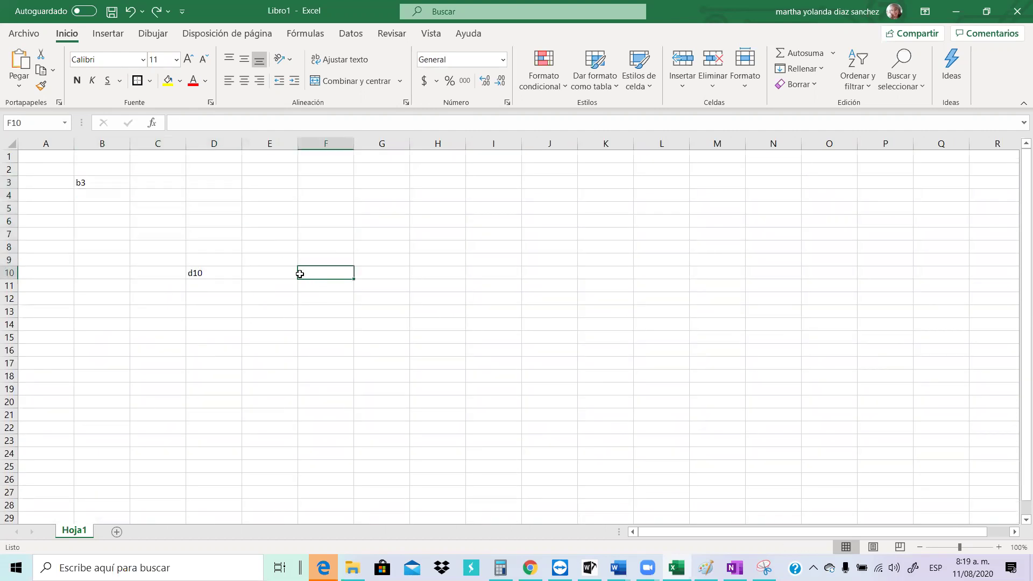
ctrl+scroll(141, 364, up, 1)
ctrl+scroll(141, 365, up, 3)
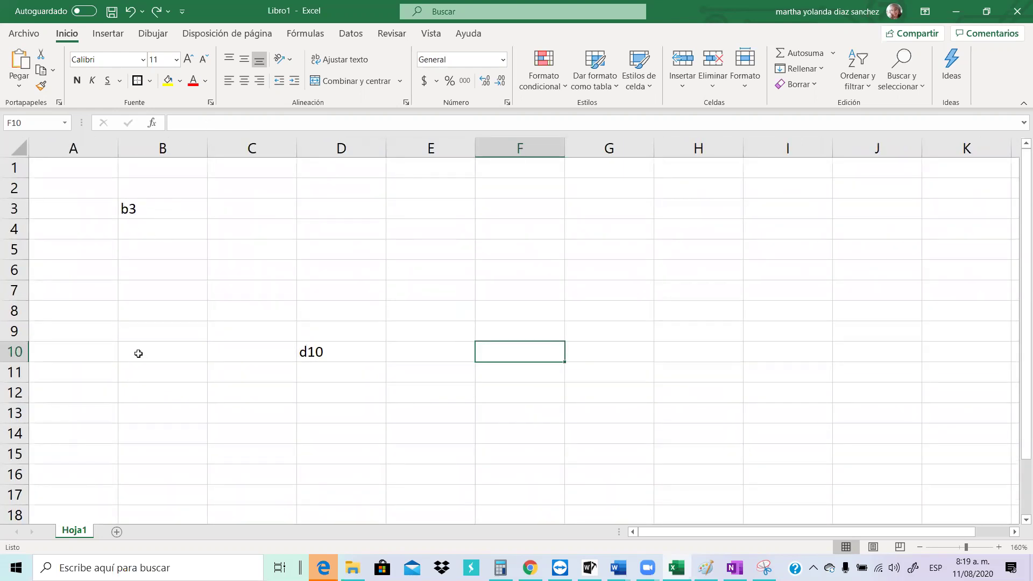
Select B3:D10 again and reapply all borders with a thick outer border
drag(147, 209, 144, 344)
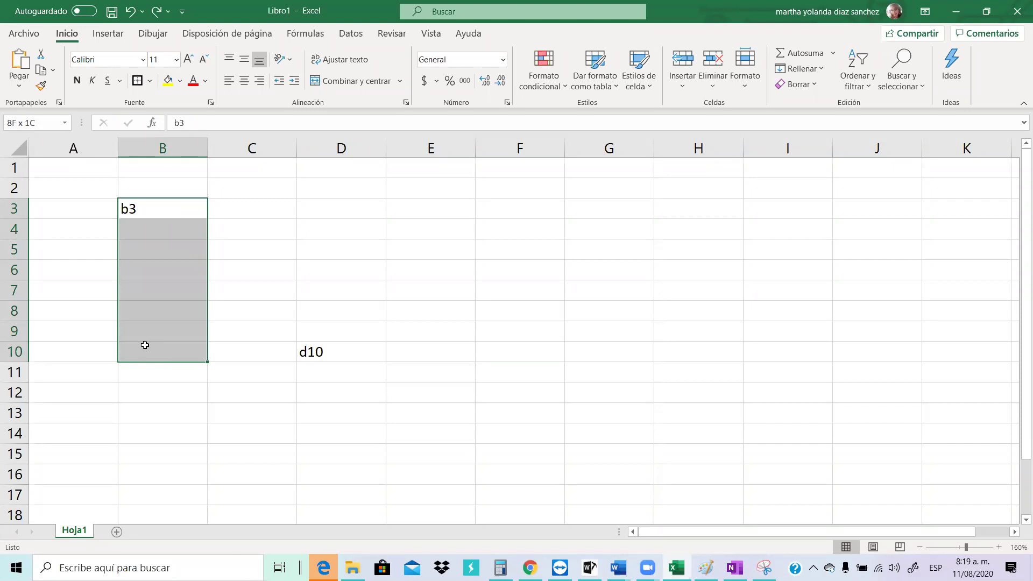
drag(145, 345, 144, 345)
click(171, 212)
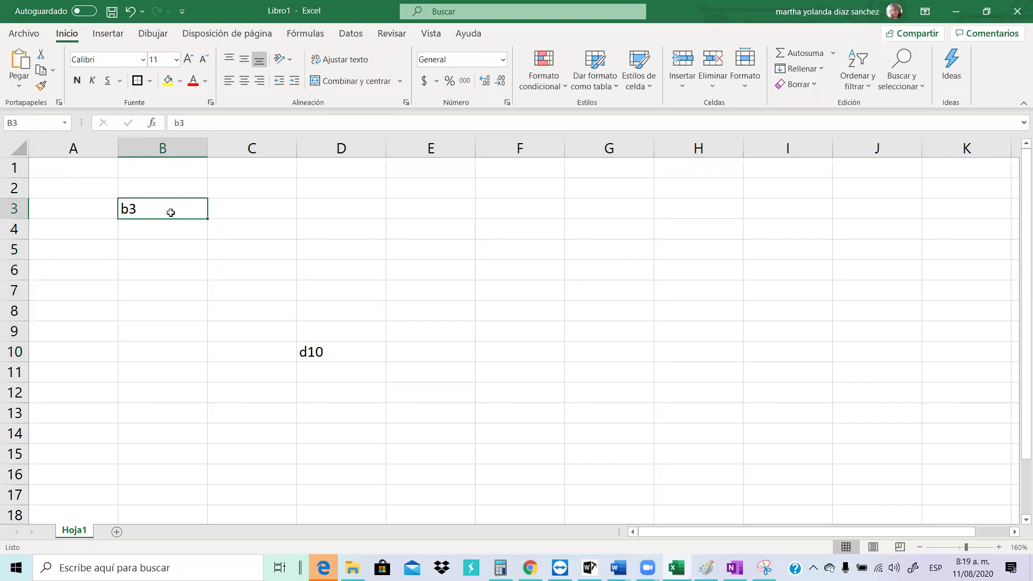
drag(171, 213, 347, 353)
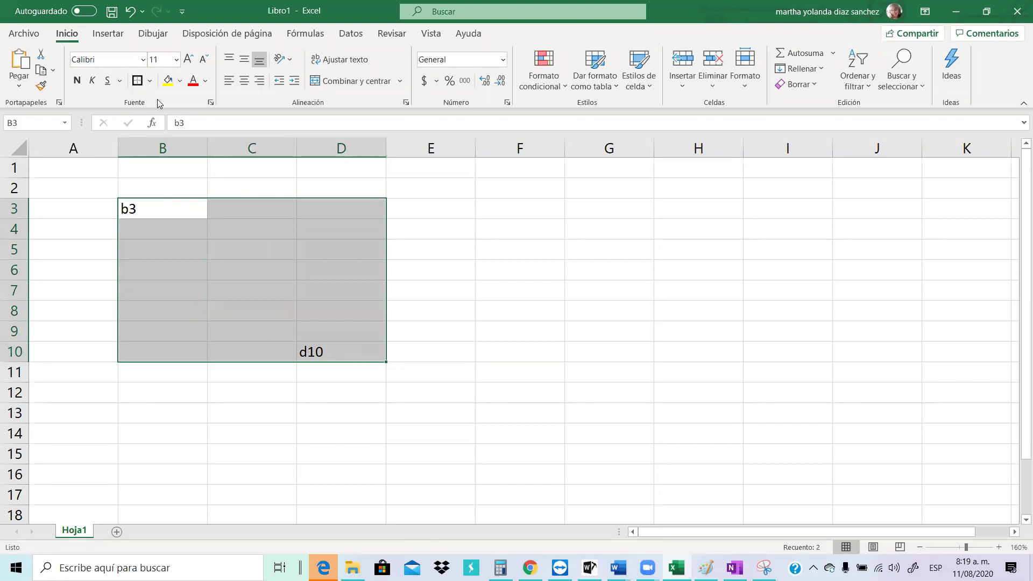
click(149, 81)
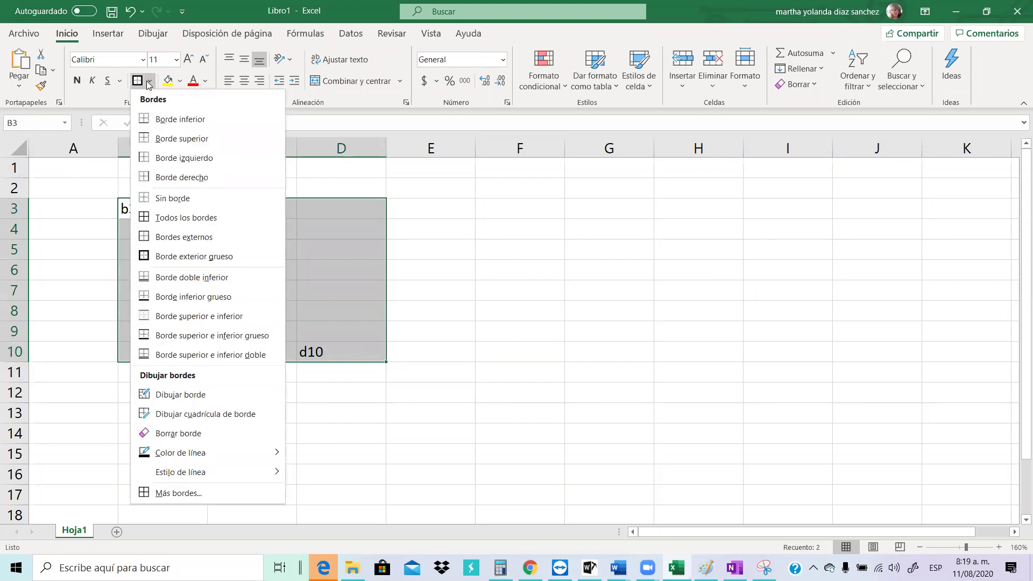
click(164, 217)
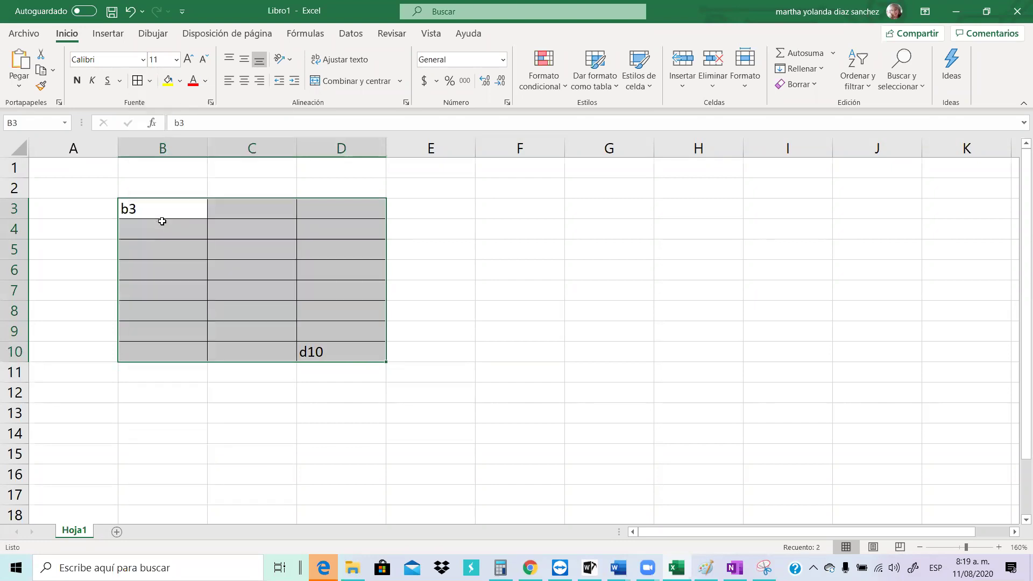
click(152, 85)
click(180, 256)
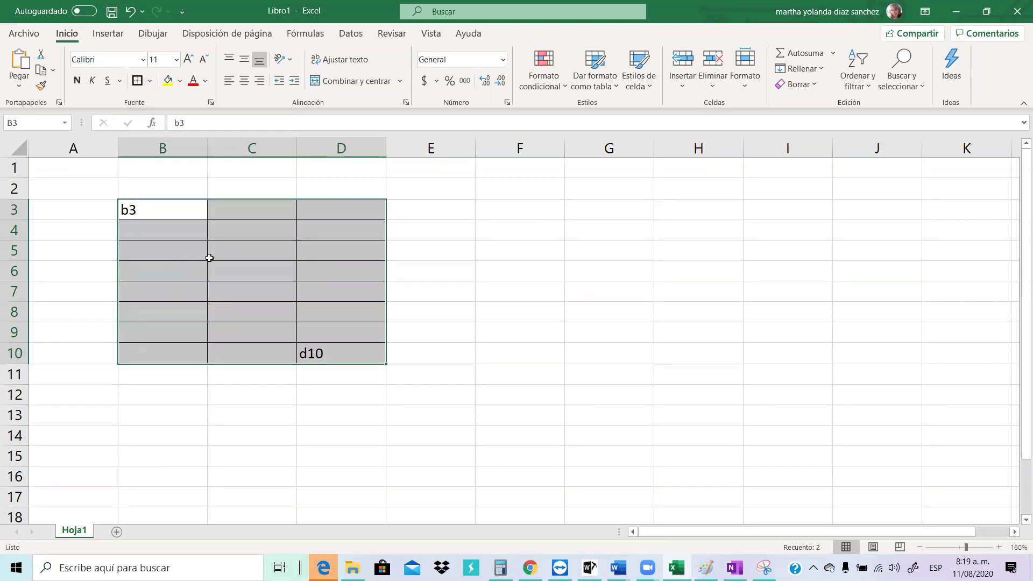
Add a thick outside border around the range's first row, B3:D3
click(567, 252)
drag(163, 208, 334, 204)
click(138, 80)
click(500, 276)
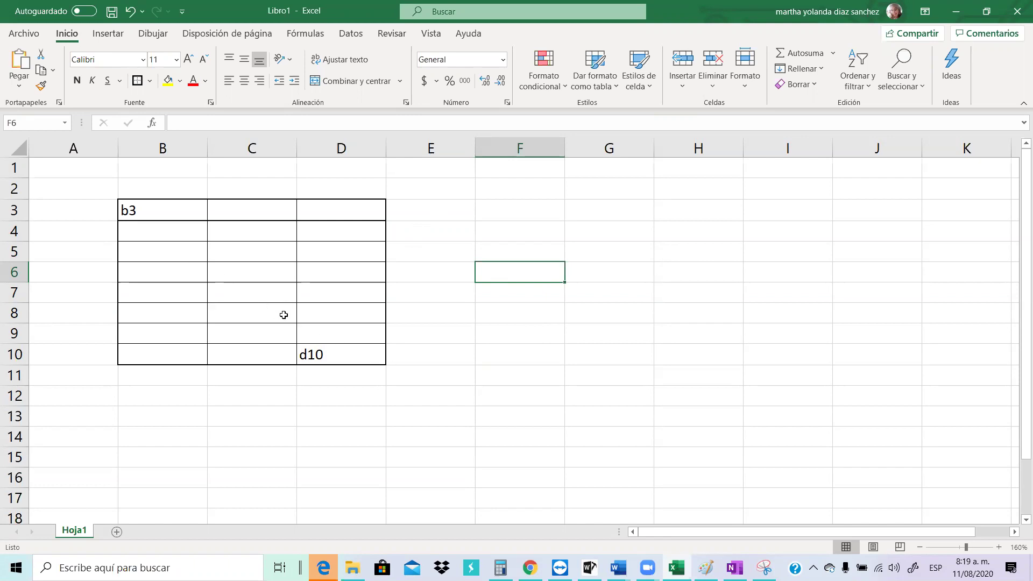
Undo the borders on B3:D10 and select that range again
key(ctrl+z)
key(ctrl+q)
click(139, 207)
drag(139, 206, 363, 356)
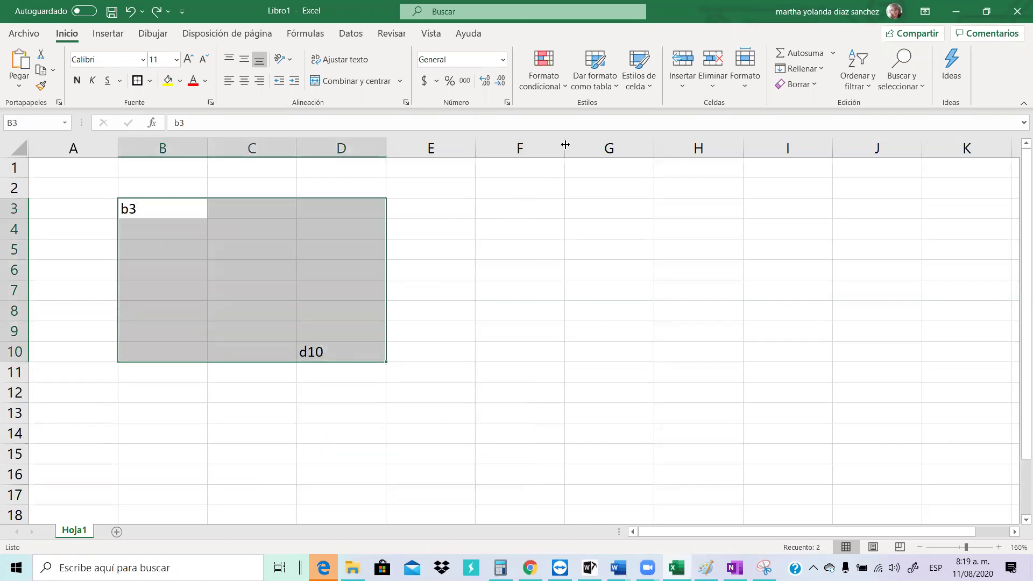
Format B3:D10 as a table with a gold medium style, without marking existing headers
click(616, 87)
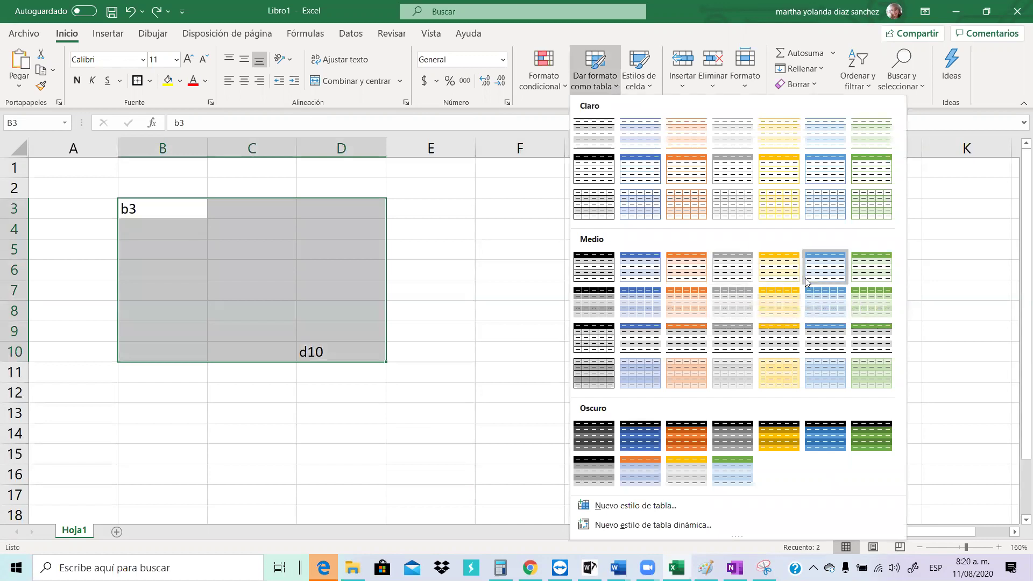
click(789, 274)
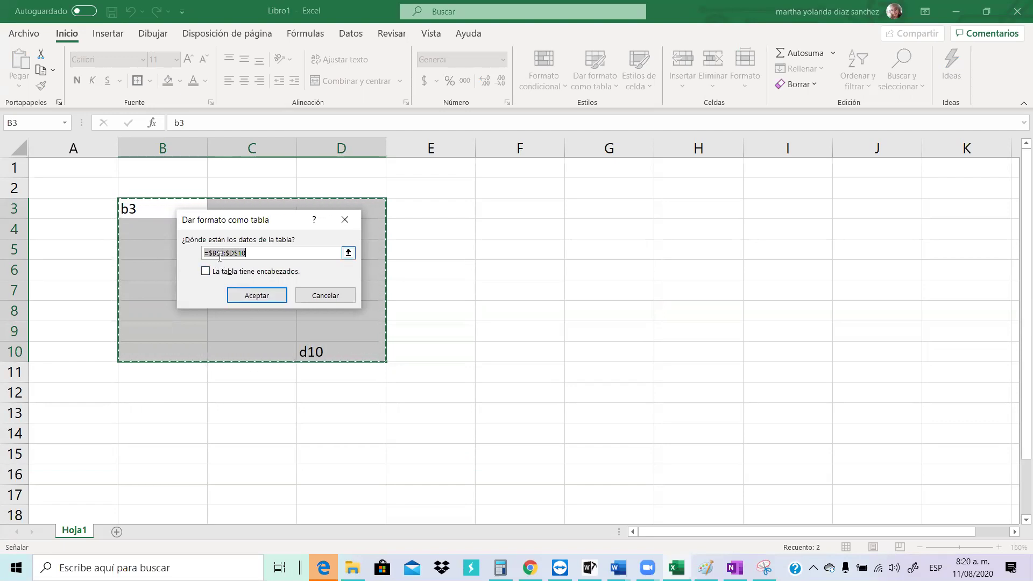
click(245, 295)
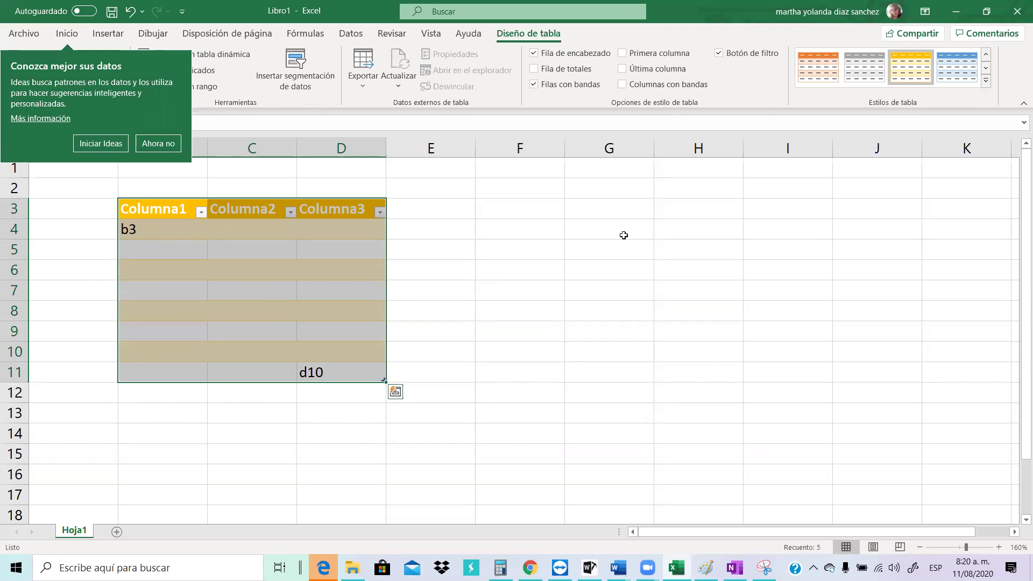
Look at the filter options of the table's third column and undo the table formatting
click(379, 213)
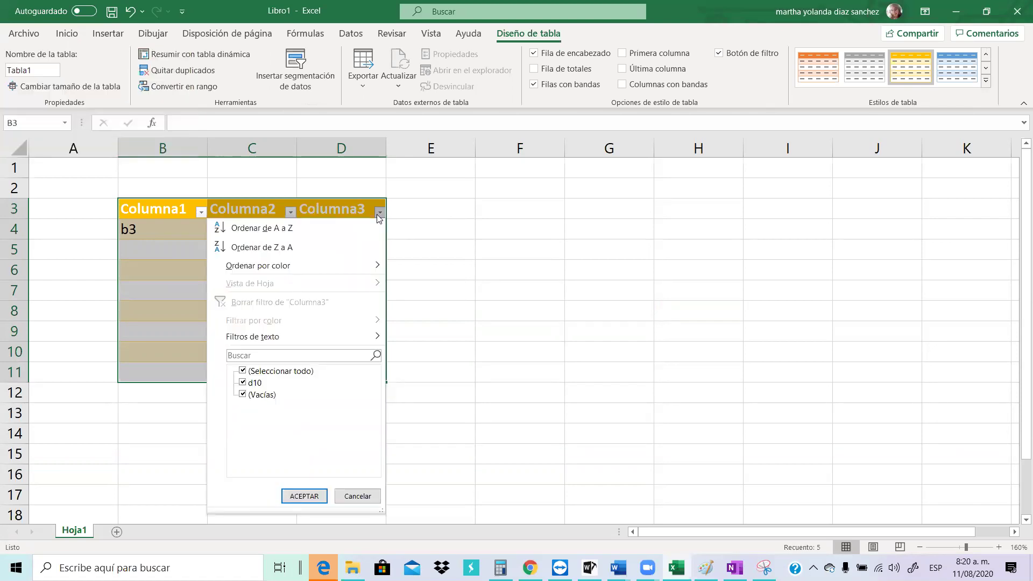
click(419, 226)
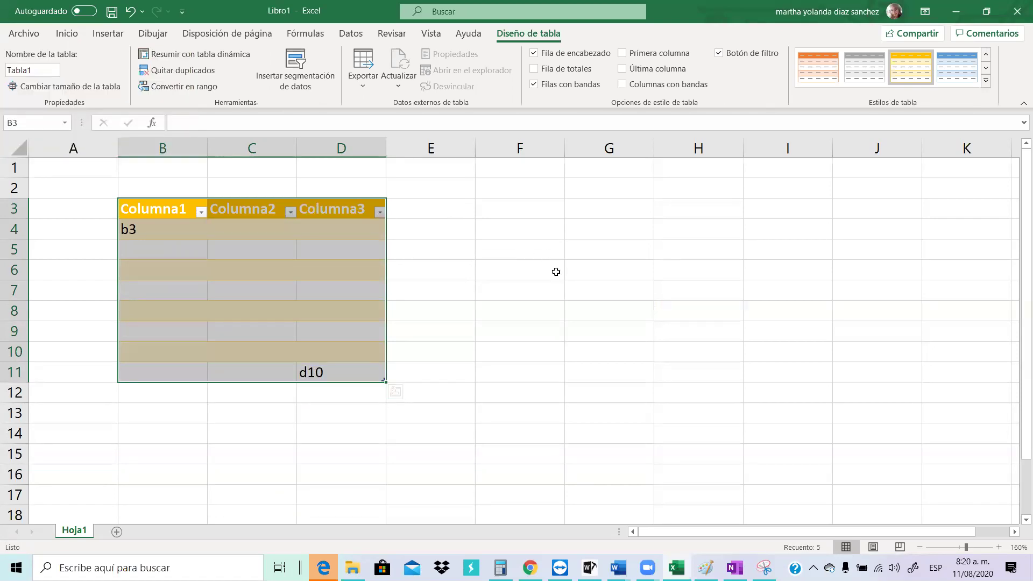
key(ctrl+z)
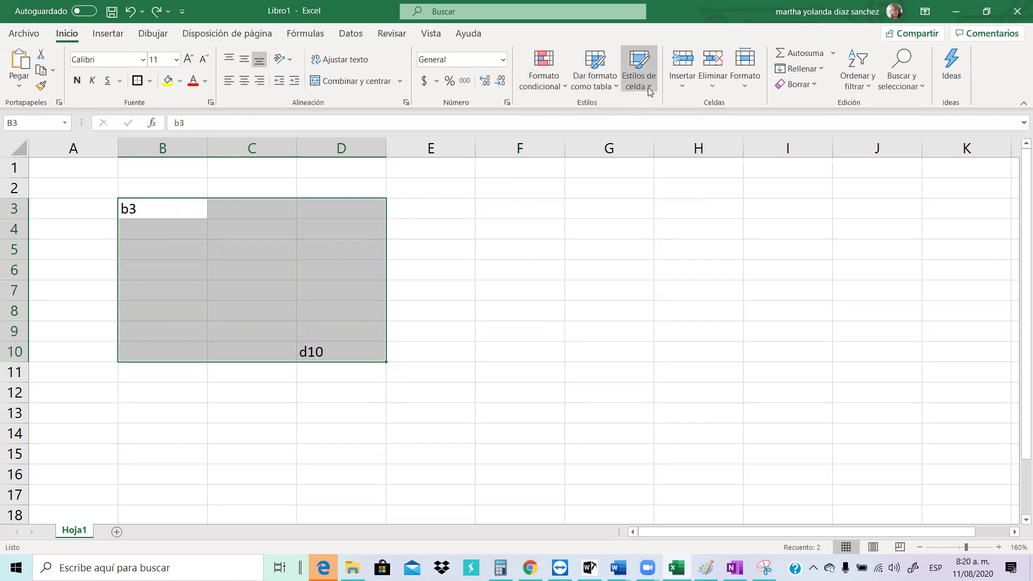
Format B3:D10 as a table with a light orange style, without existing headers, and undo it
click(592, 81)
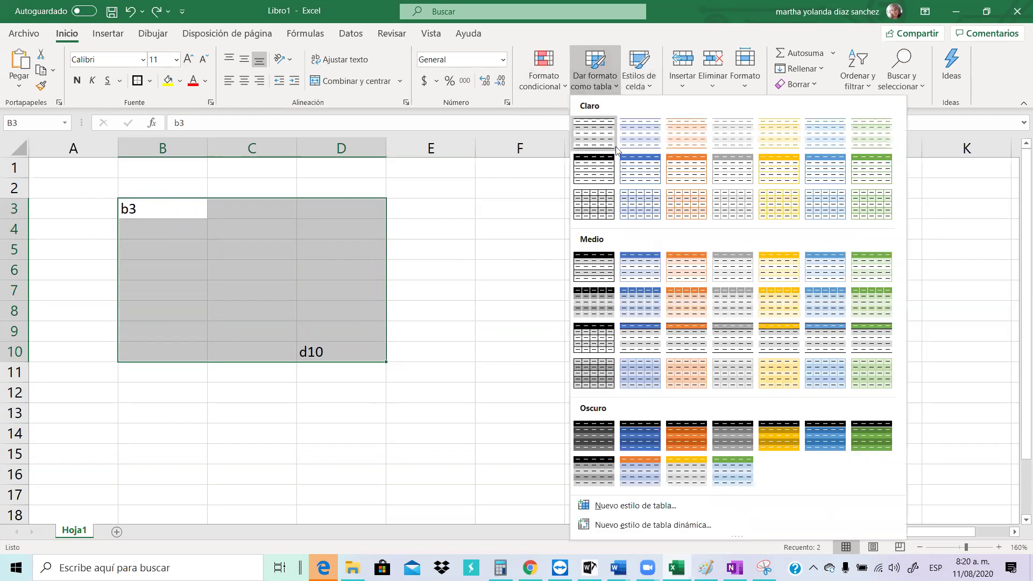
click(679, 135)
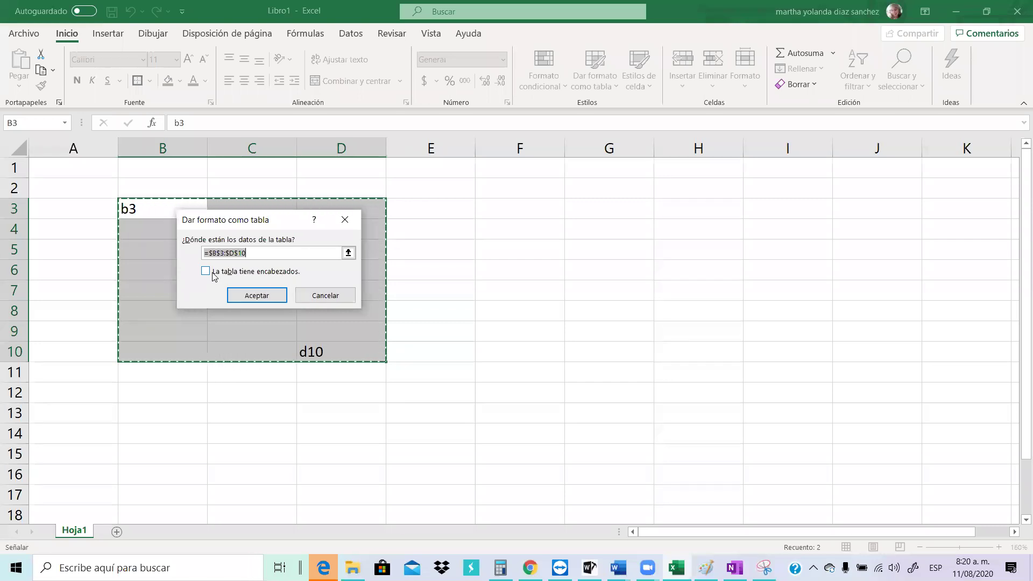
click(256, 296)
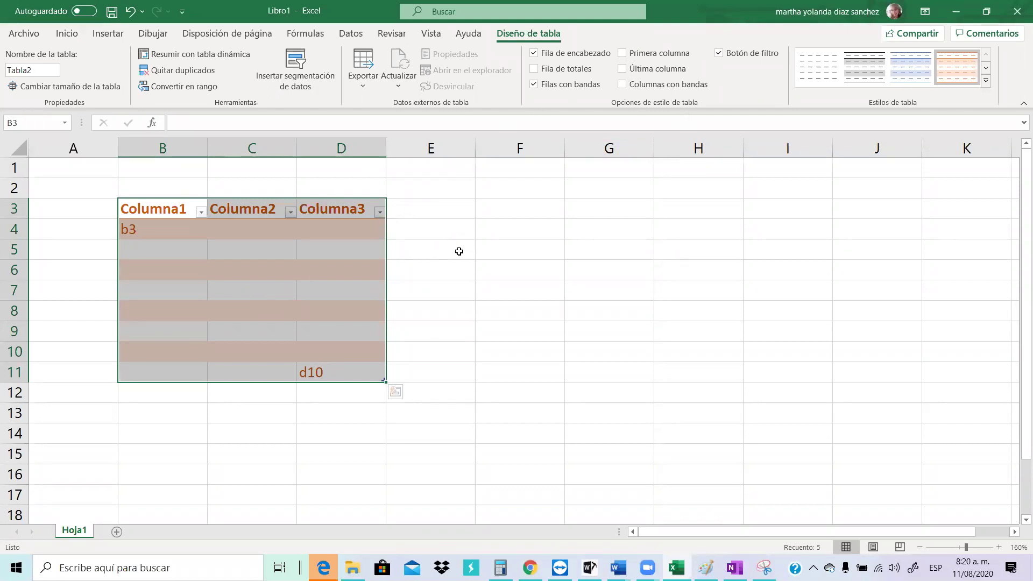
key(ctrl+z)
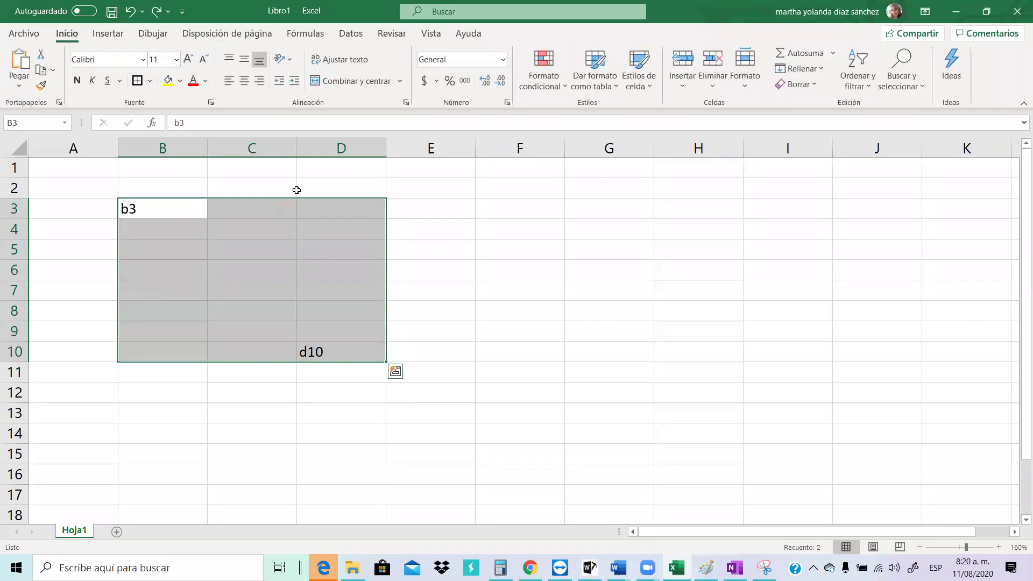
Apply all borders and a thick outside border to B3:D10
click(150, 80)
click(145, 204)
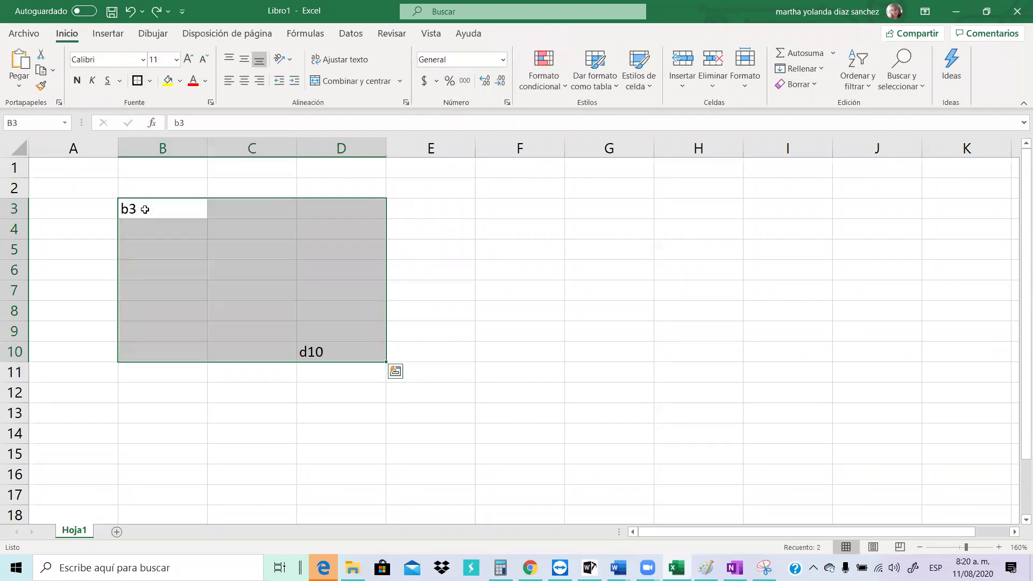
click(150, 81)
click(174, 257)
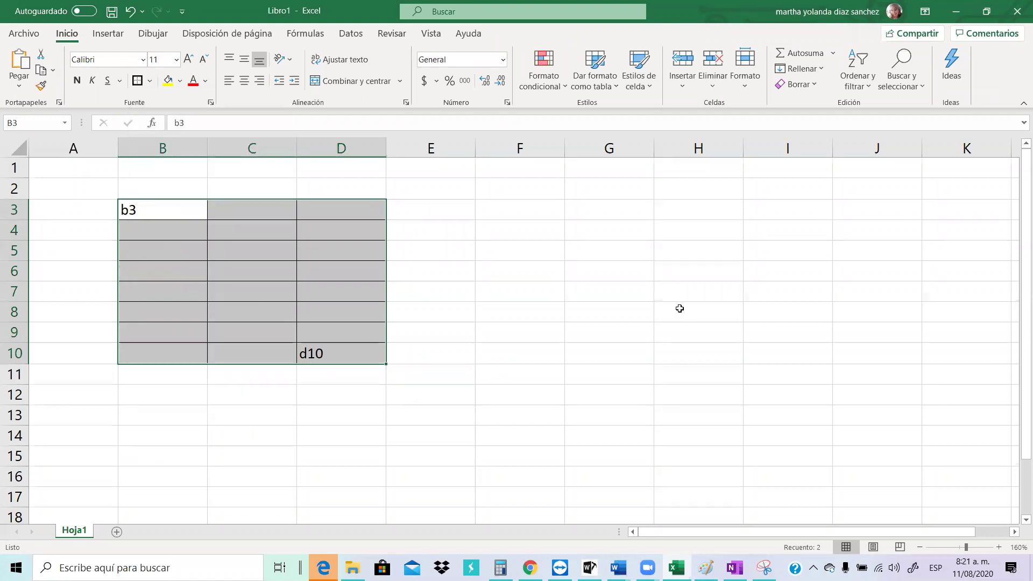
Put a thick outside border around the header row B3:D3 and deselect it
click(680, 307)
drag(125, 207, 342, 211)
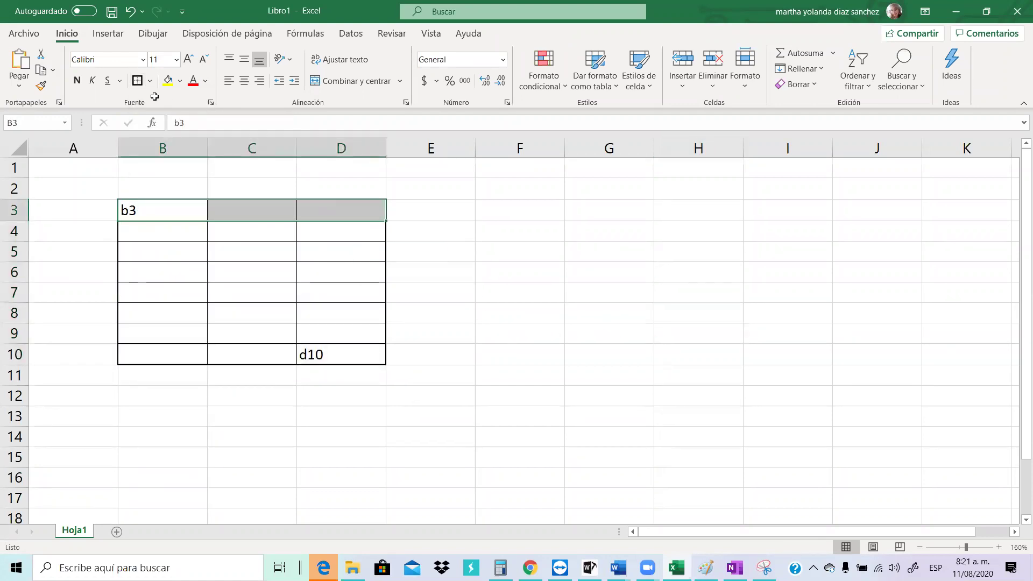
click(567, 333)
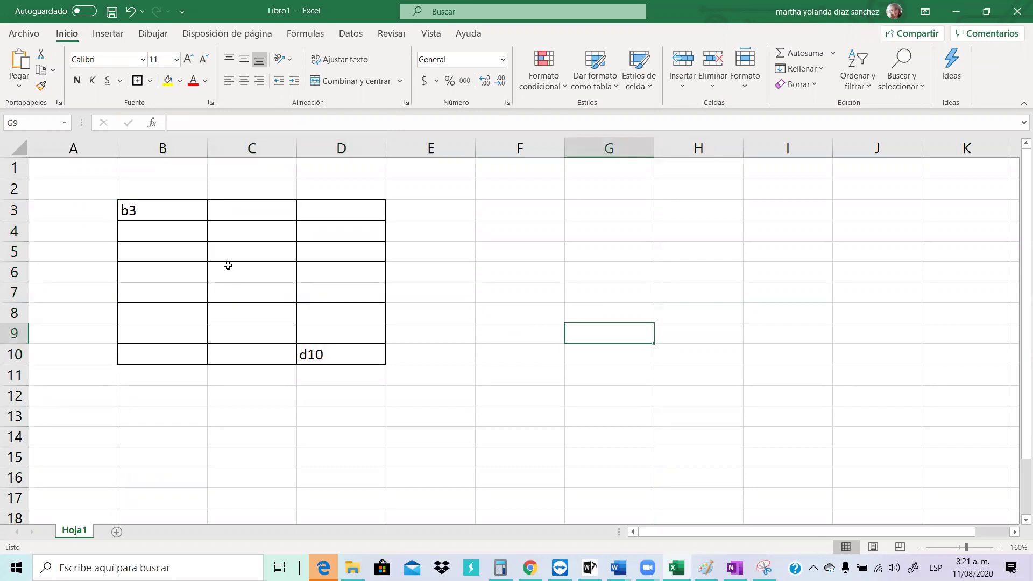
Fill the header row B3:D3 with light green and deselect it
drag(155, 206, 334, 204)
drag(162, 208, 318, 210)
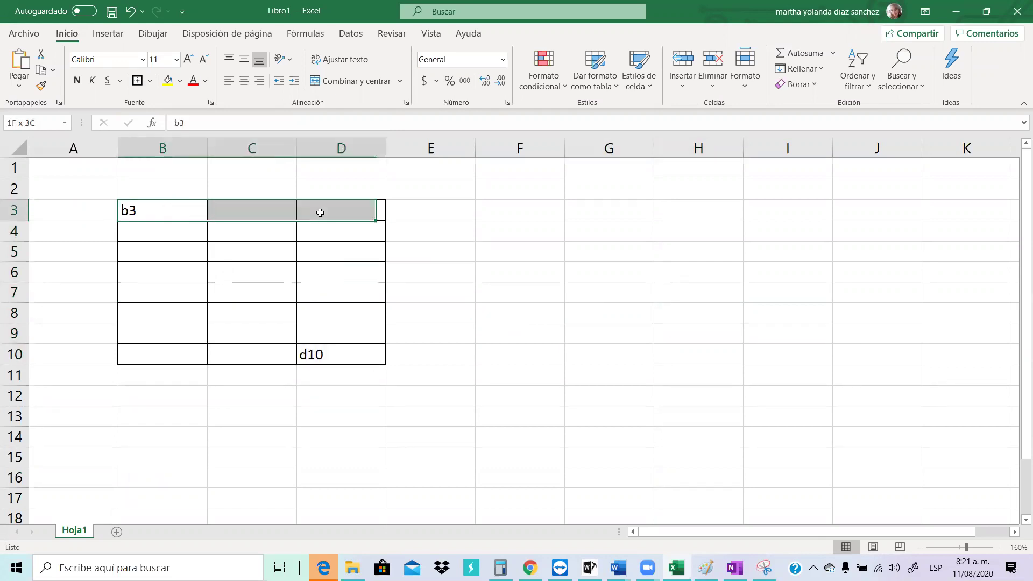
click(181, 85)
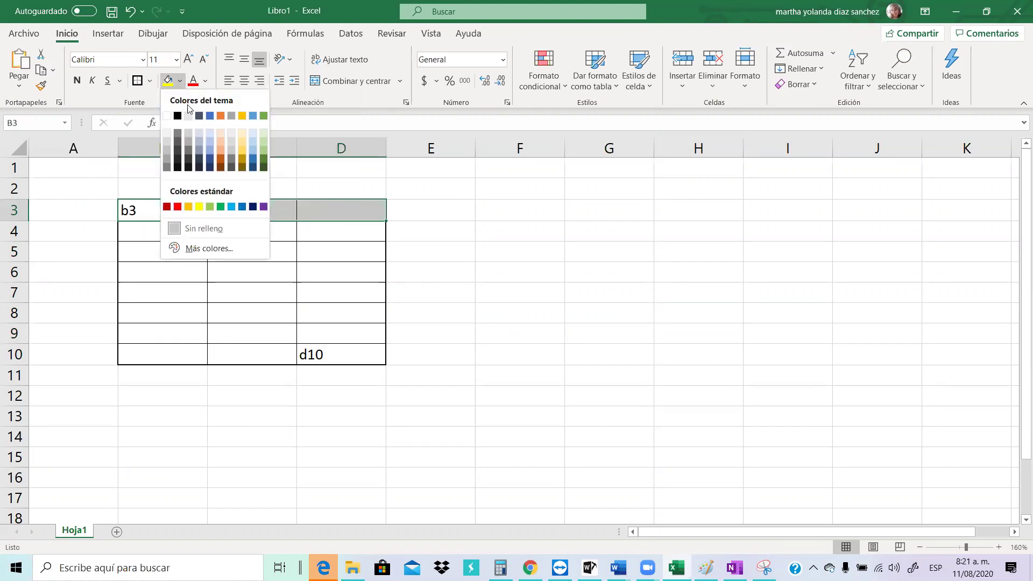
click(264, 142)
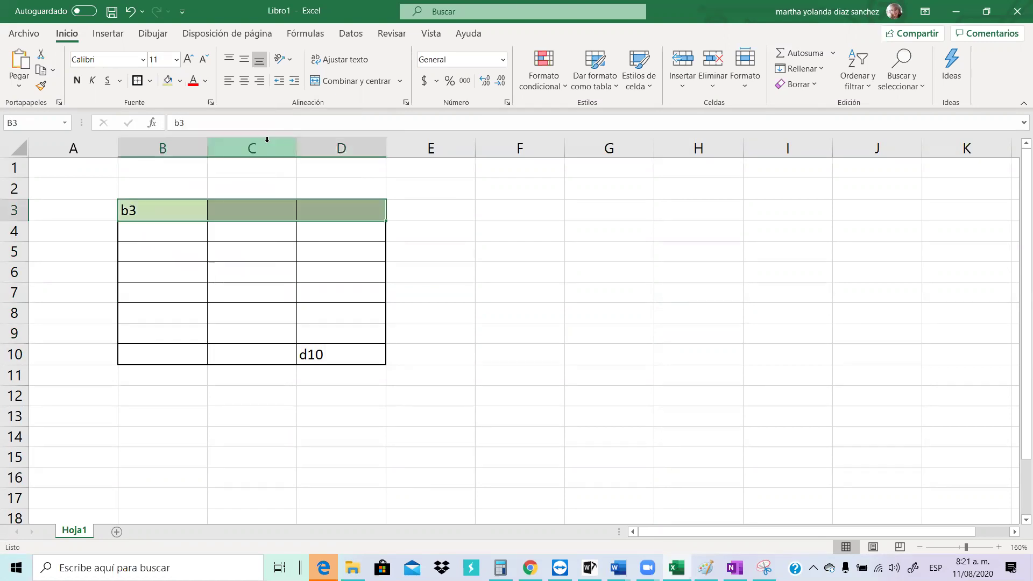
click(502, 270)
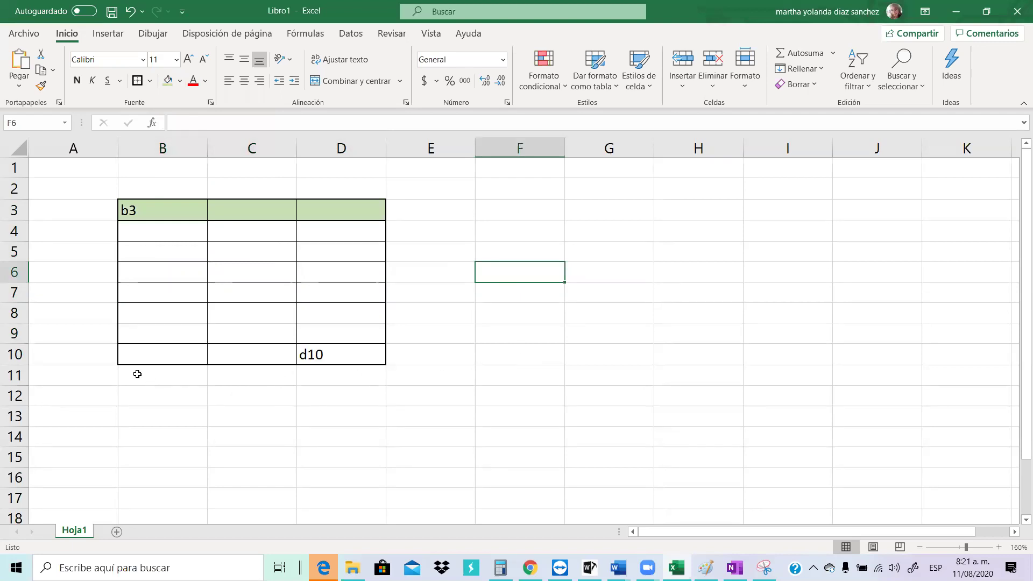
Clear the sample text from cells B3 and D10
click(150, 209)
key(Delete)
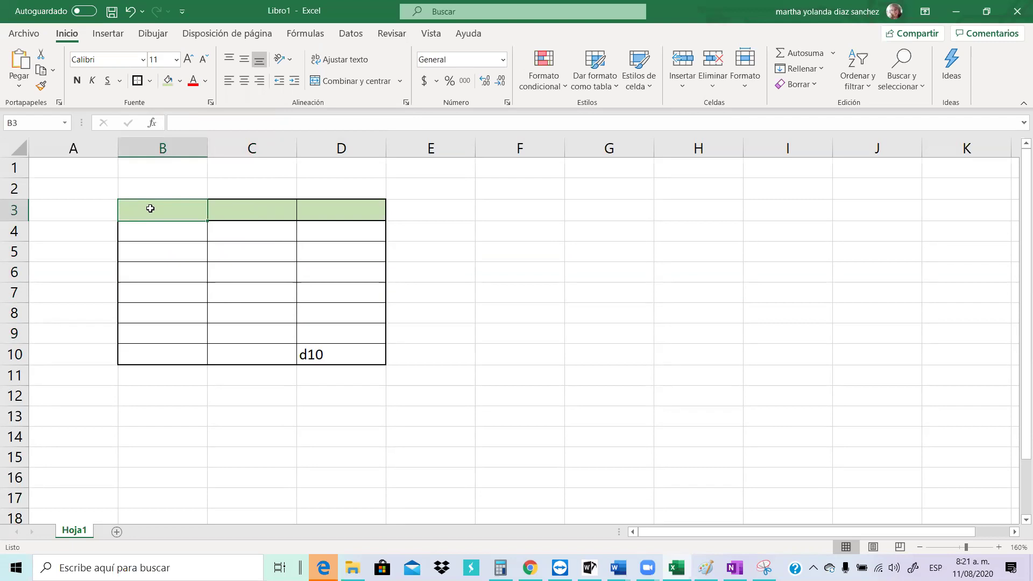
click(325, 351)
key(Delete)
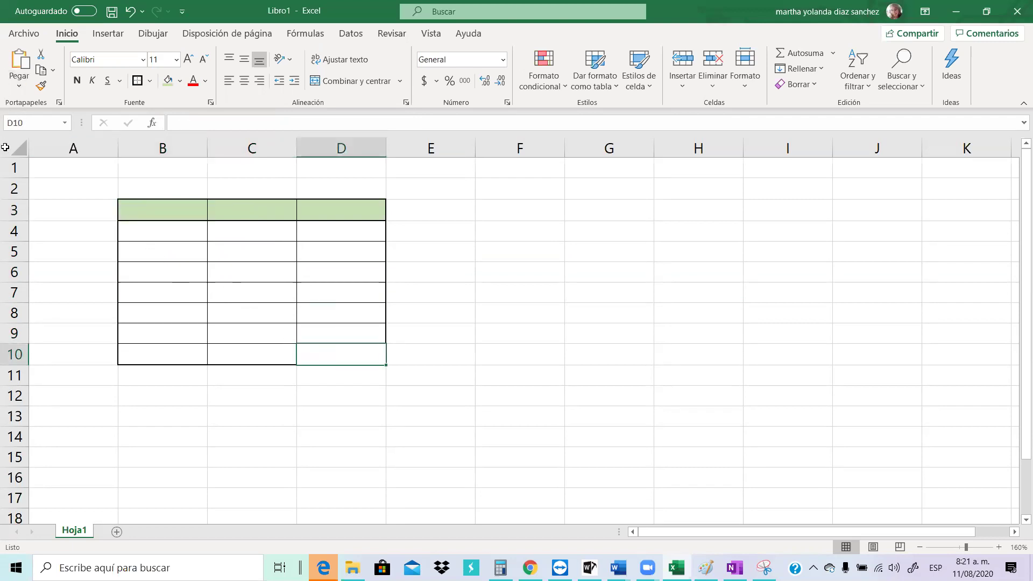
click(106, 34)
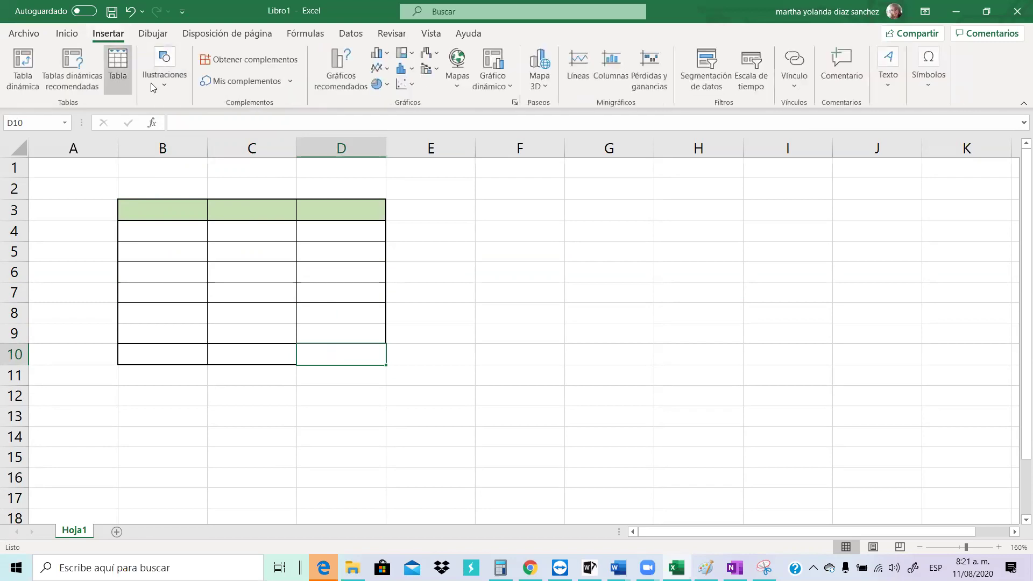
click(147, 34)
click(70, 68)
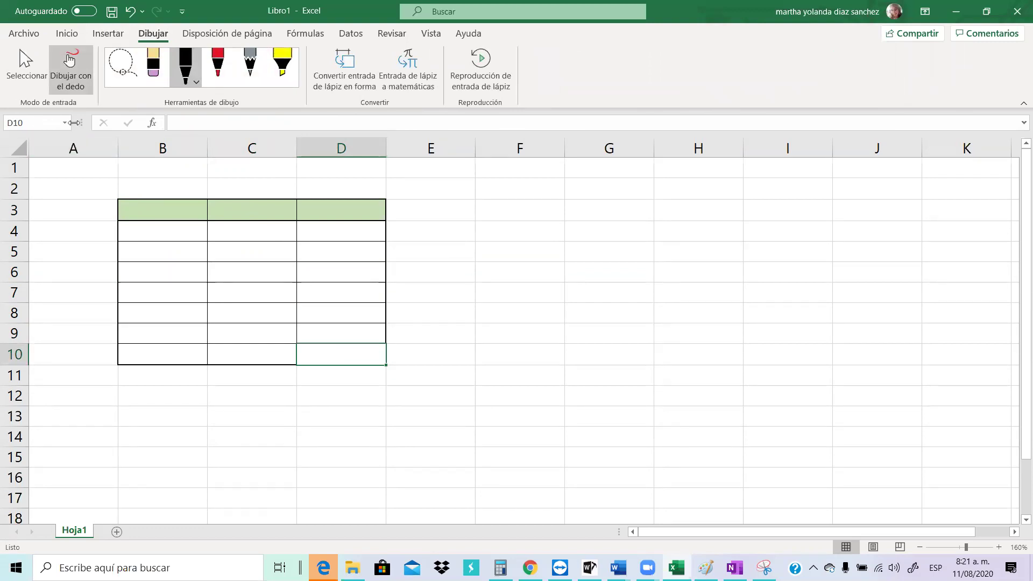
click(71, 141)
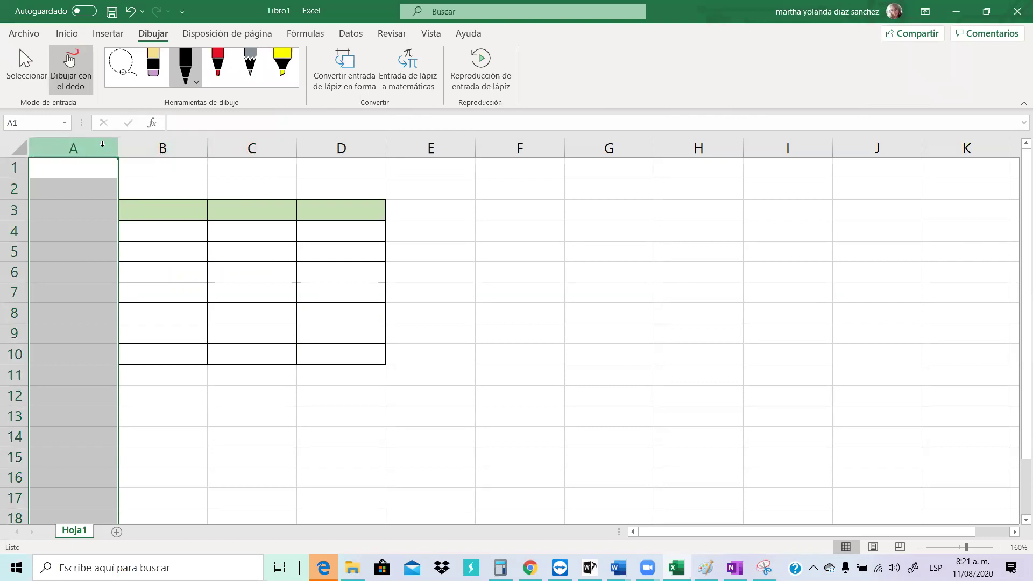
key(ctrl+z)
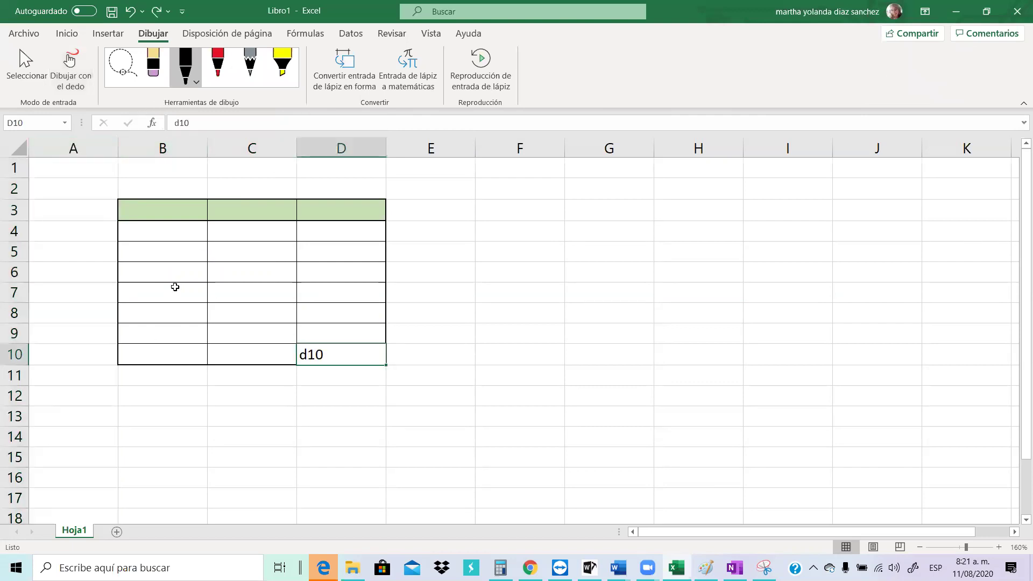
click(166, 211)
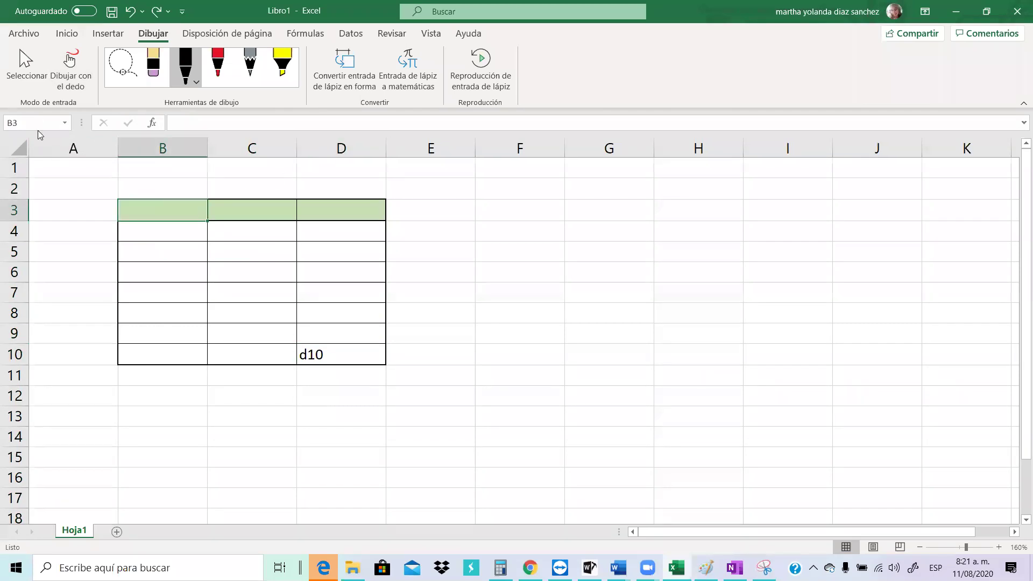
scroll(26, 138, down, 1)
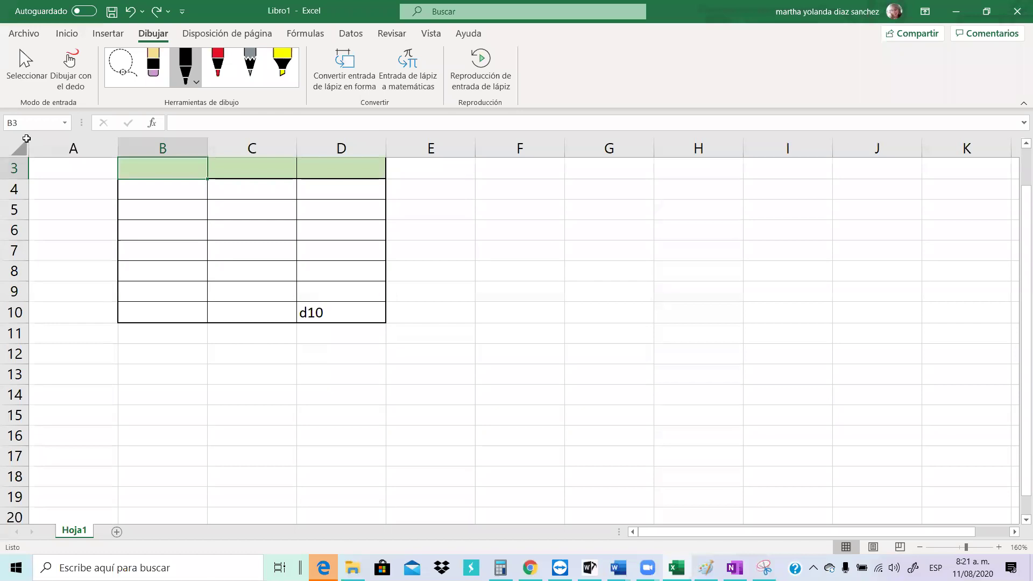
click(744, 234)
key(Up)
key(Up)
key(Up)
key(Up)
key(Up)
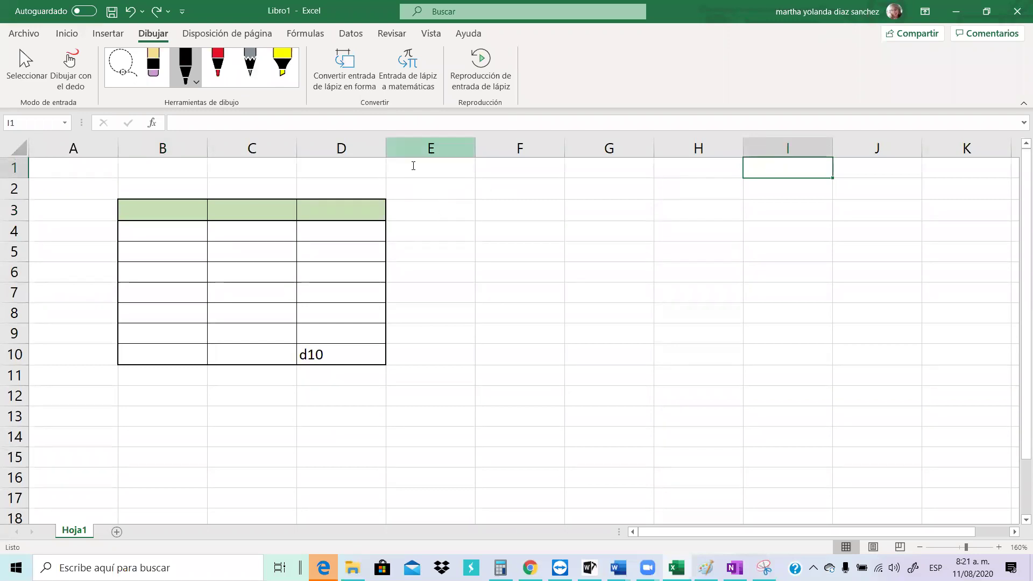
click(349, 80)
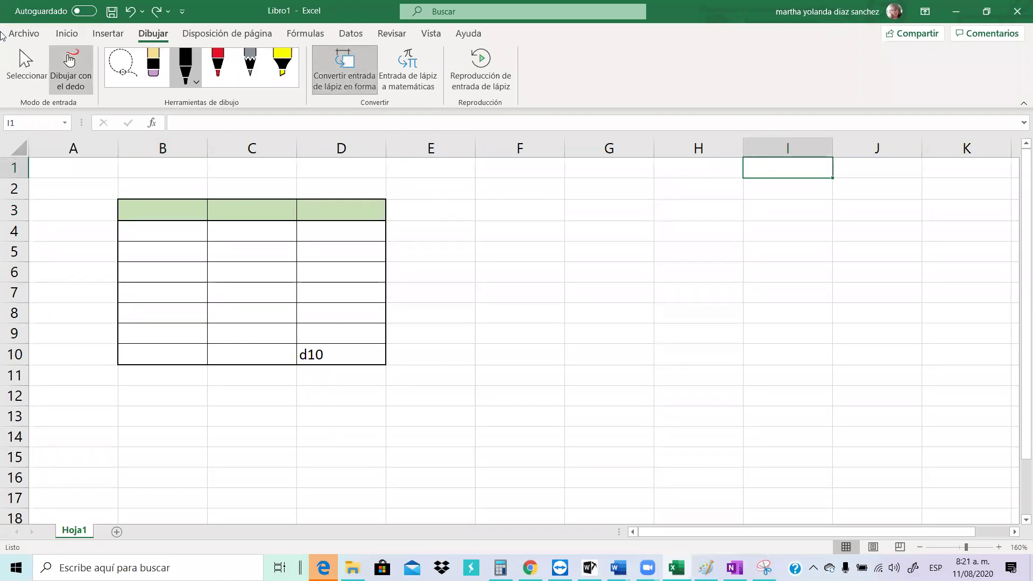
click(45, 125)
drag(66, 161, 59, 178)
scroll(28, 157, down, 1)
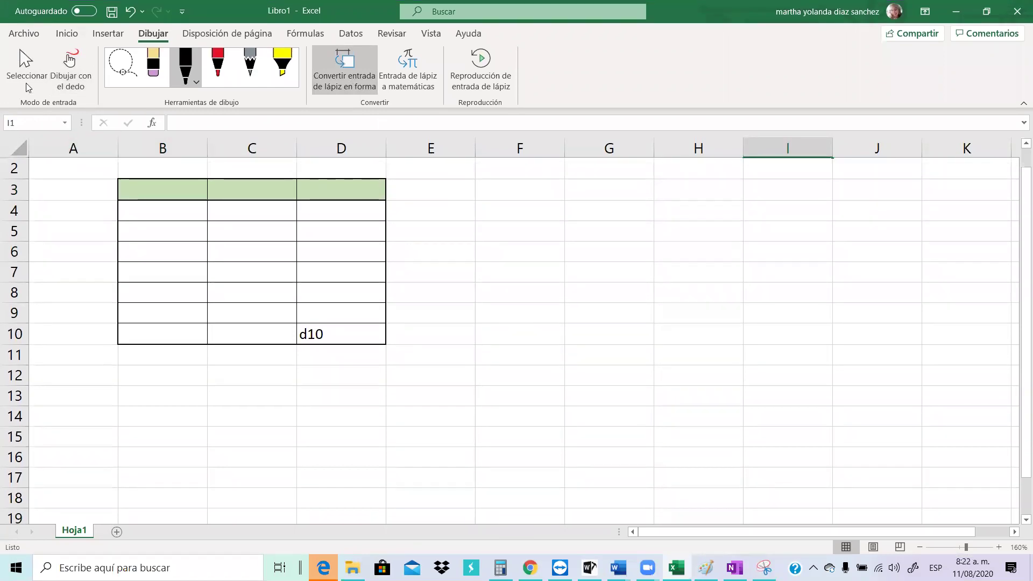
Clear the text "d10" from cell D10 and deselect the grid
click(178, 188)
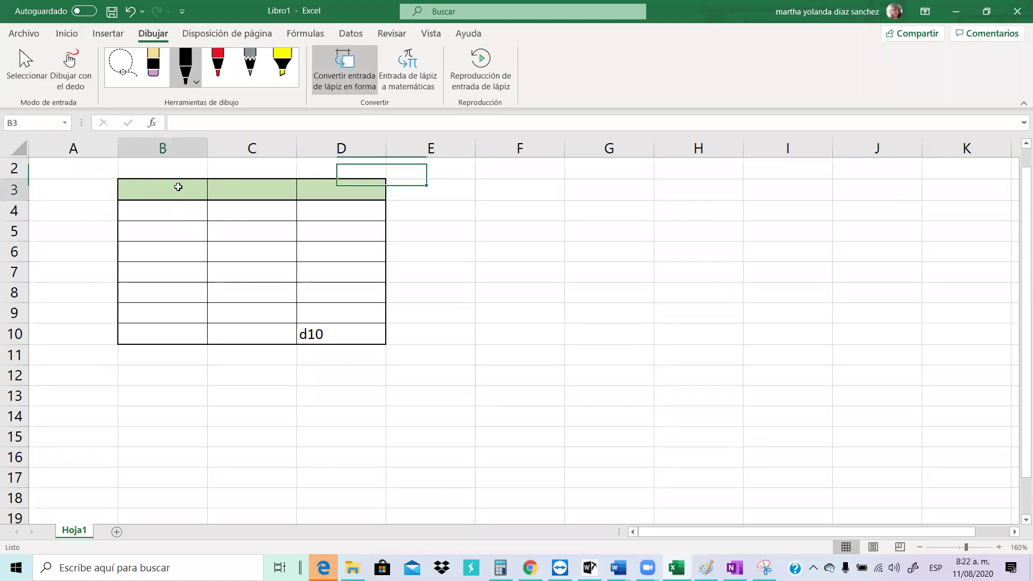
click(329, 332)
key(Delete)
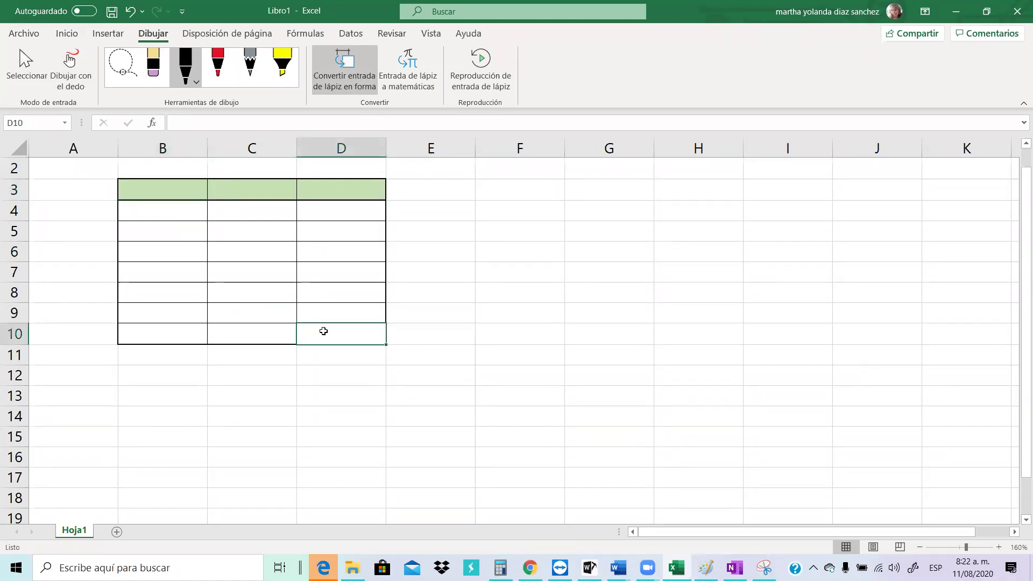
click(433, 326)
Enter "x" as the first column's header in cell B3
drag(158, 187, 346, 189)
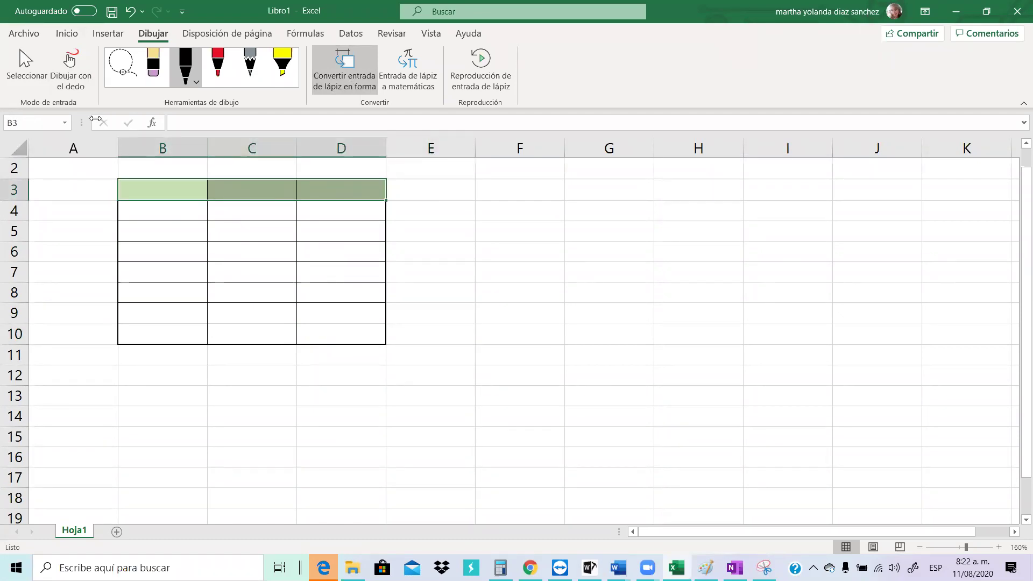
click(173, 195)
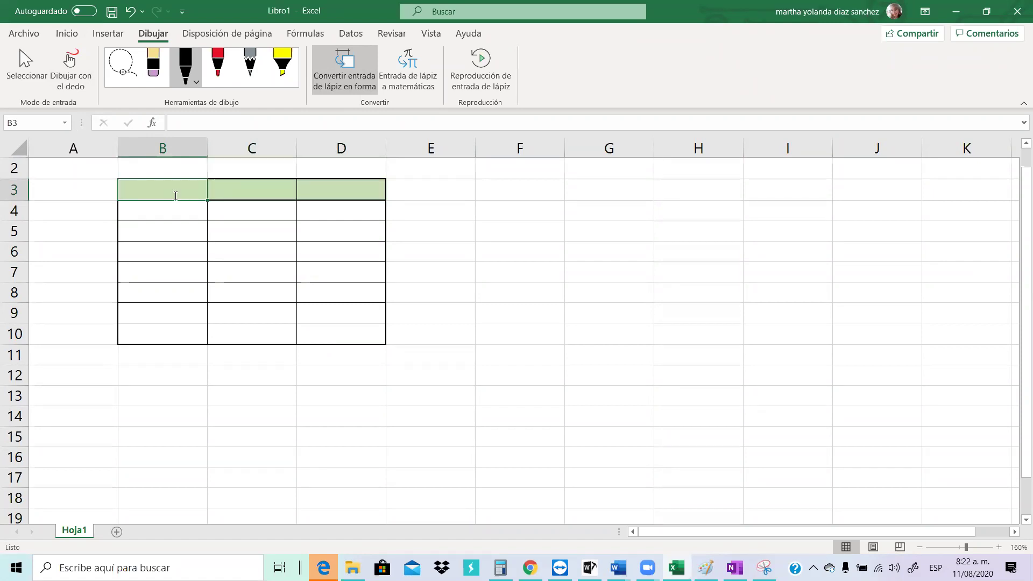
text(x)
key(Return)
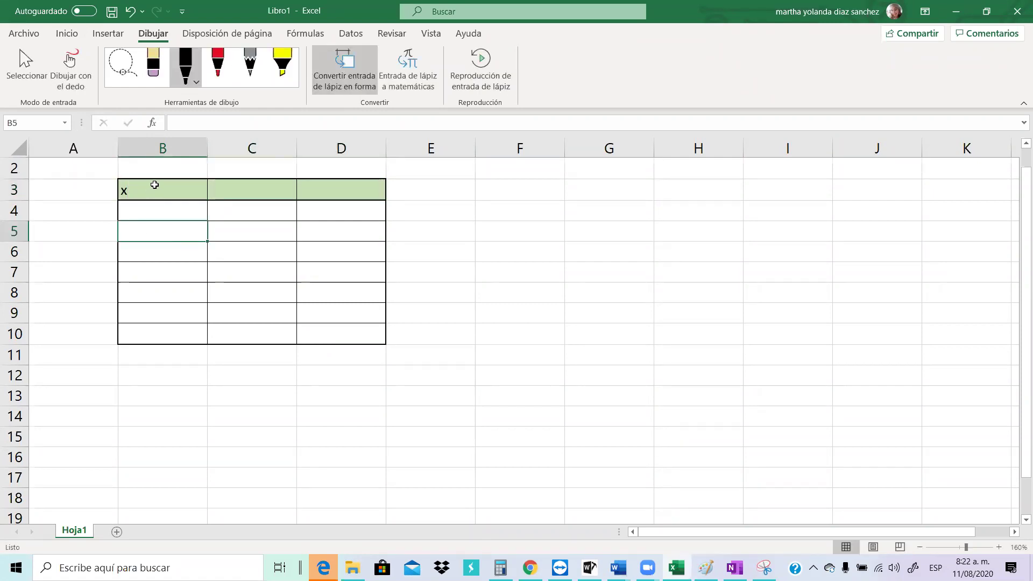
Centre the "x" header in cell B3, make it bold and set its font size to 14
click(151, 191)
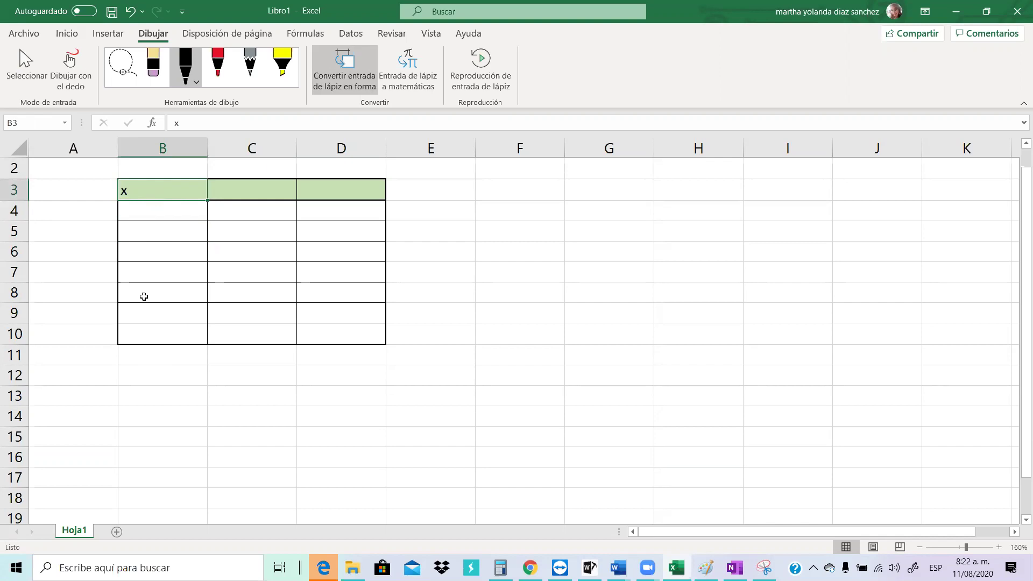
click(69, 33)
click(244, 82)
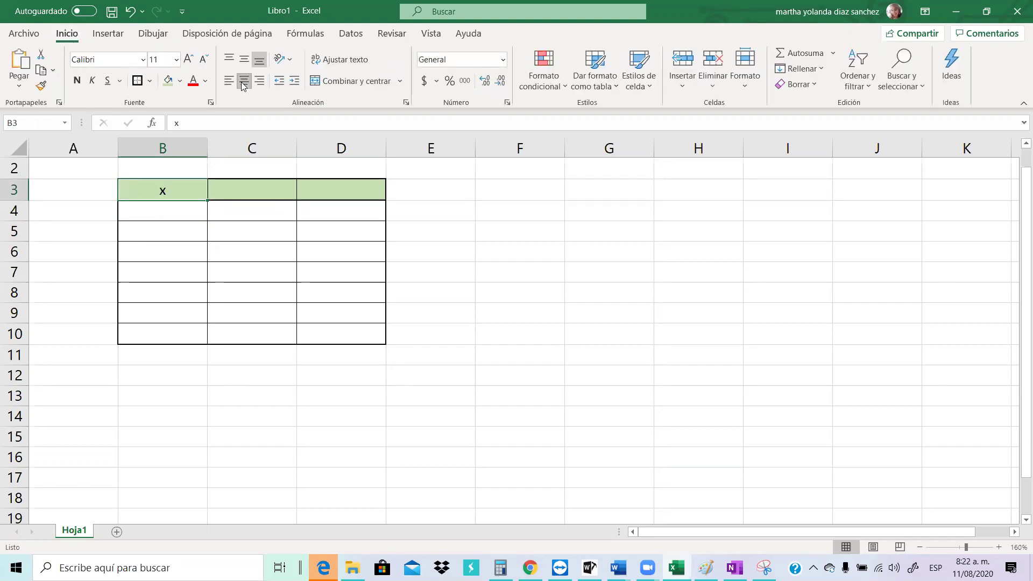
click(76, 81)
click(176, 60)
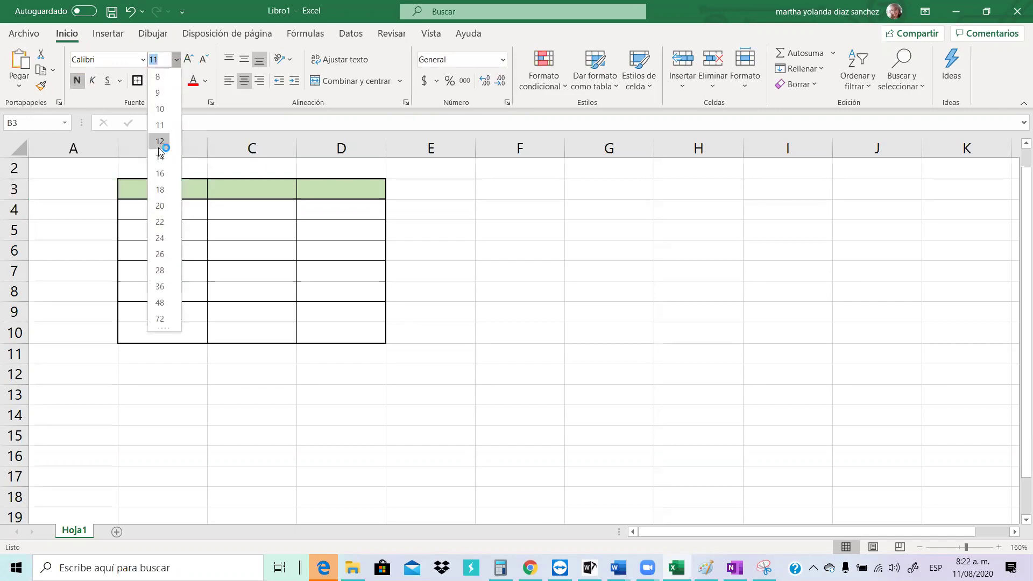
click(158, 148)
click(461, 207)
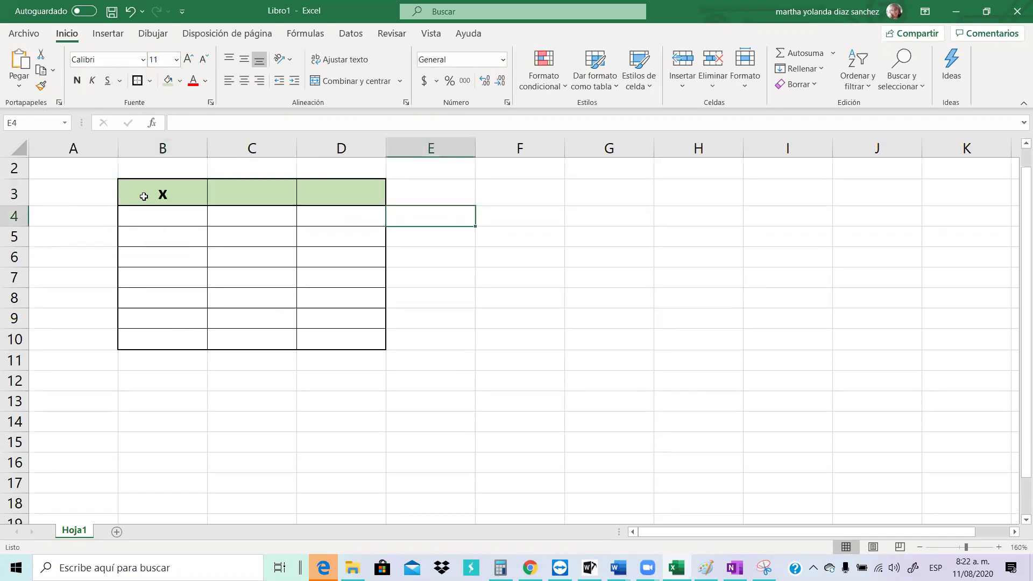
Apply bold and centred alignment across the whole header row B3:D3
drag(143, 194, 346, 194)
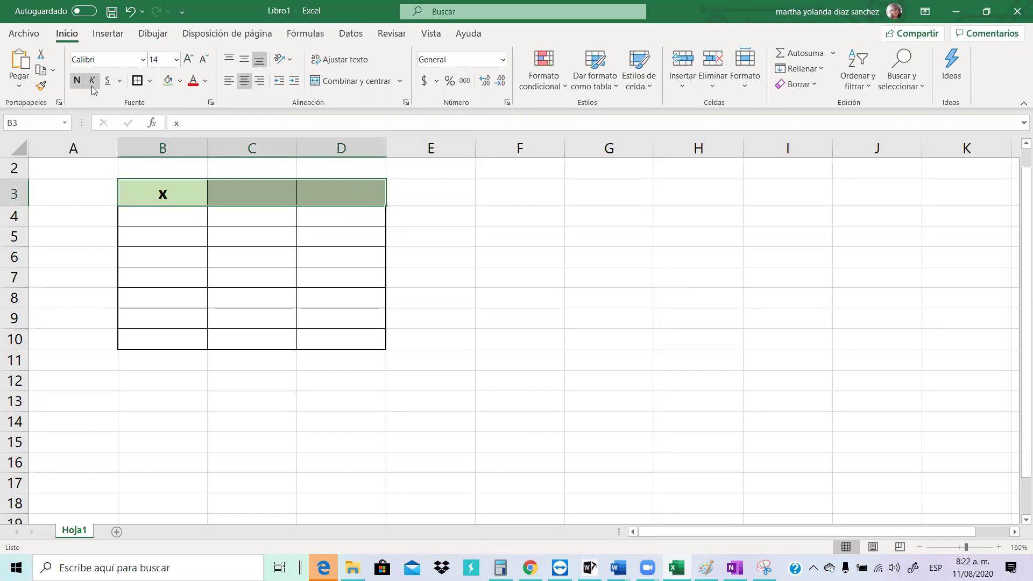
click(77, 81)
click(244, 81)
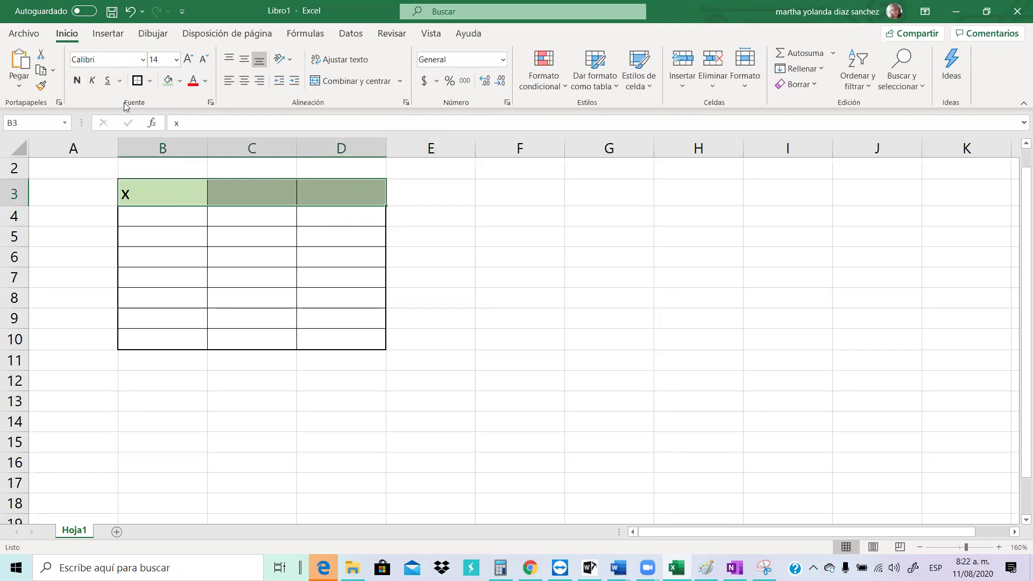
click(242, 82)
click(520, 216)
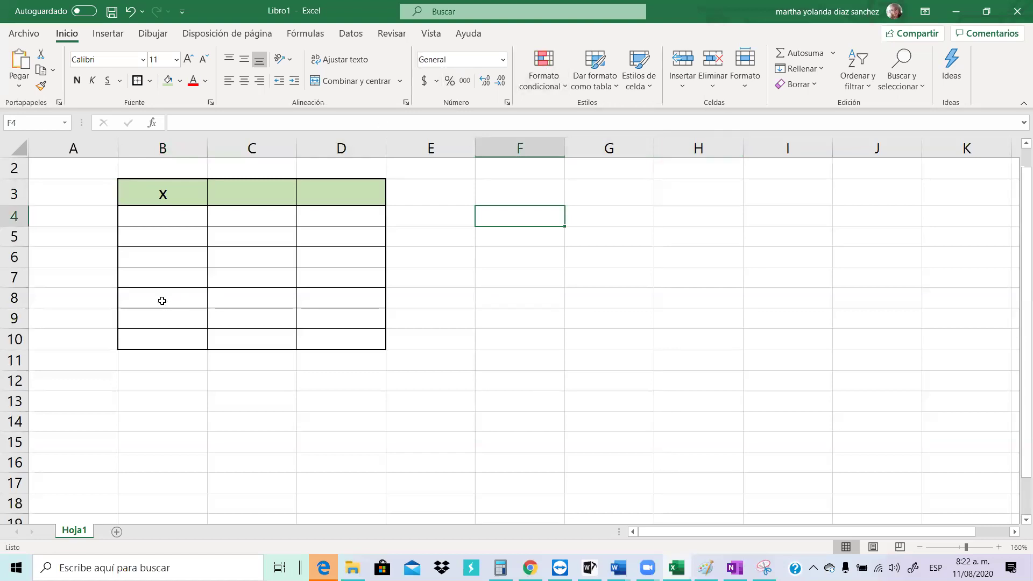
Enter the numbers 1, 2, 3, 4 and 5 down the first column in cells B4 to B8
click(179, 215)
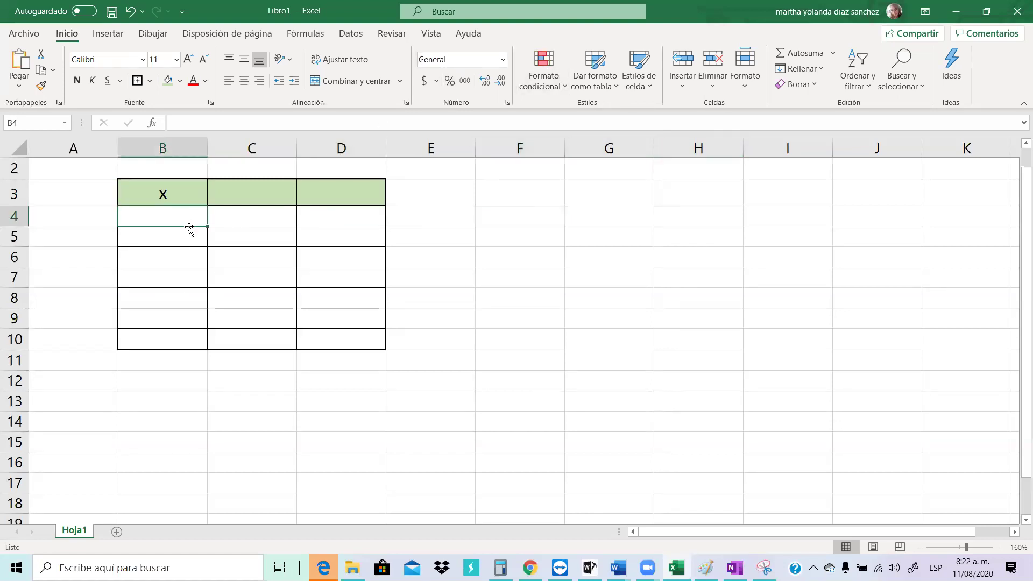
text(1)
key(Return)
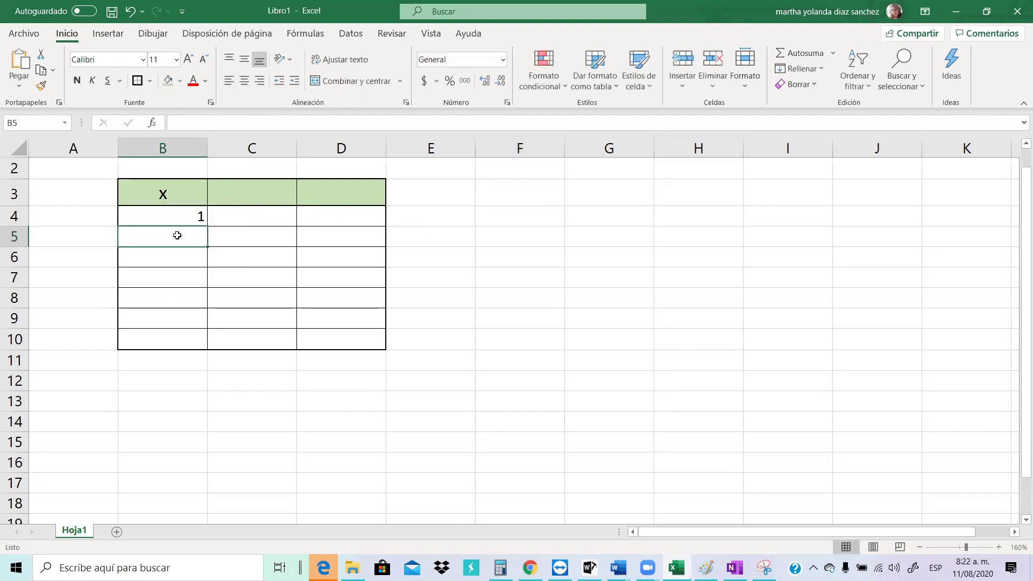
text(2)
key(Return)
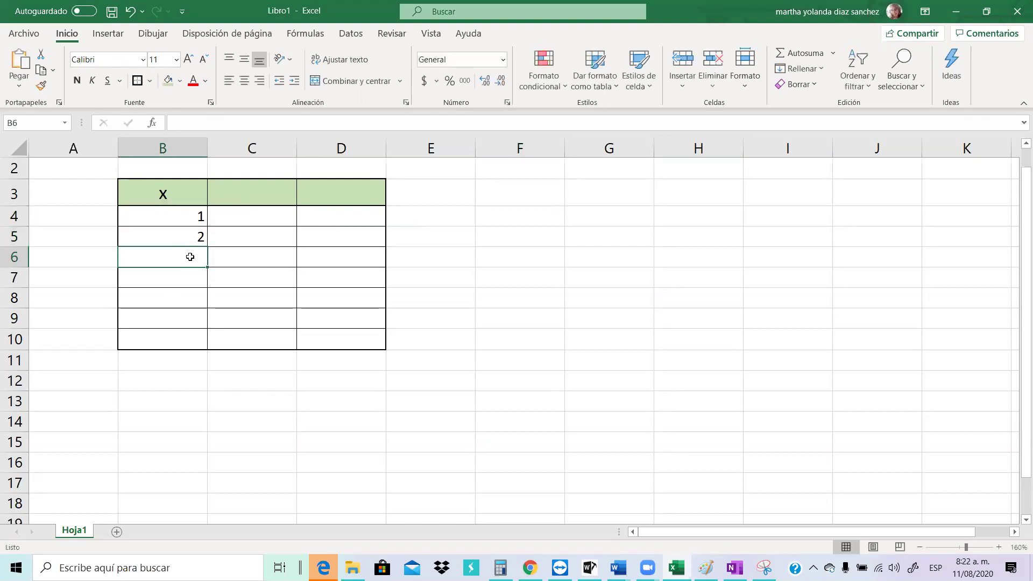
text(3)
key(Return)
text(4)
key(Return)
text(5)
click(236, 422)
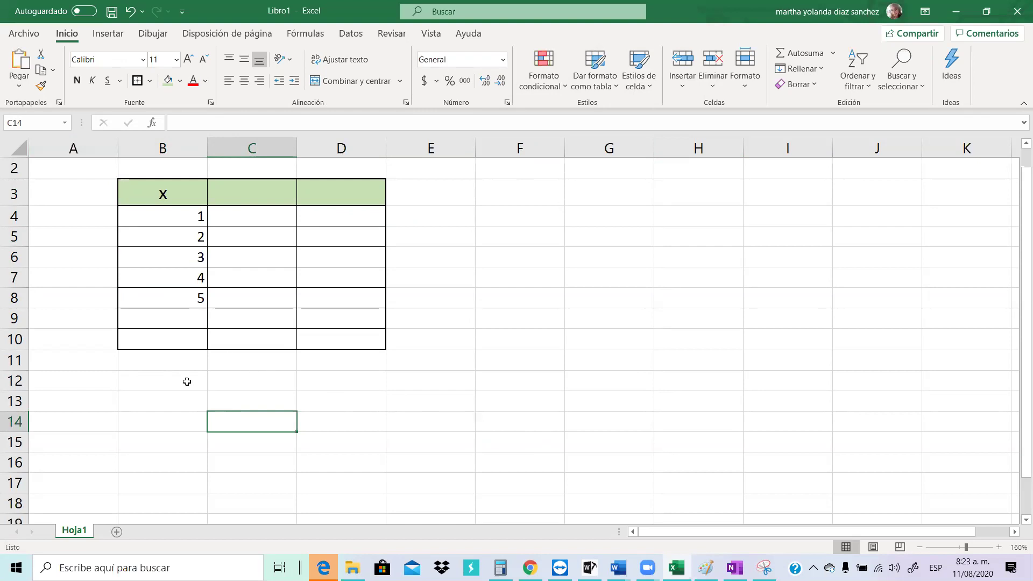
Enter the label "Rtas" in cell A10 beside the table's last row and right-align it
click(90, 336)
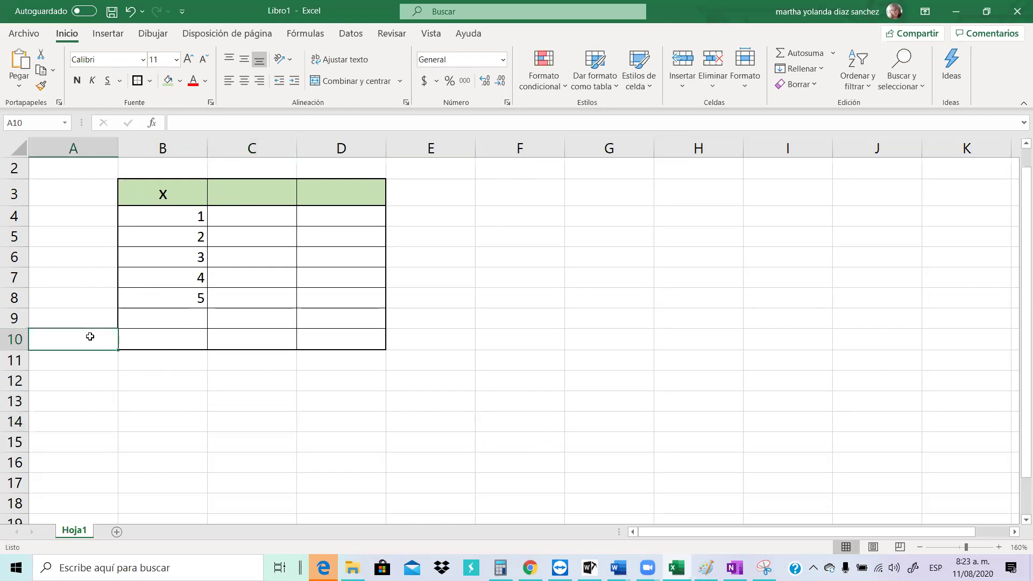
text(R)
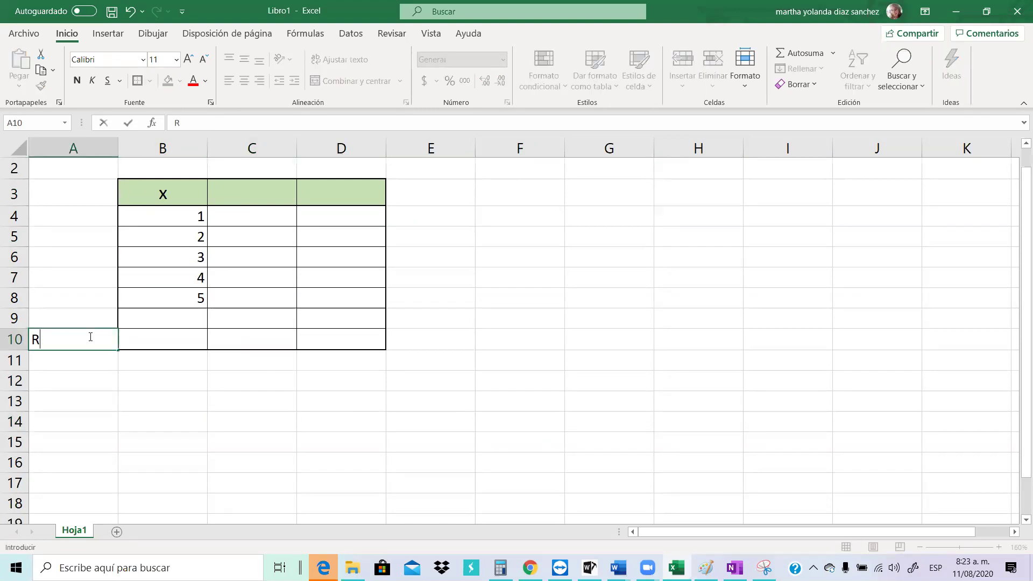
text(tas)
click(38, 434)
click(76, 345)
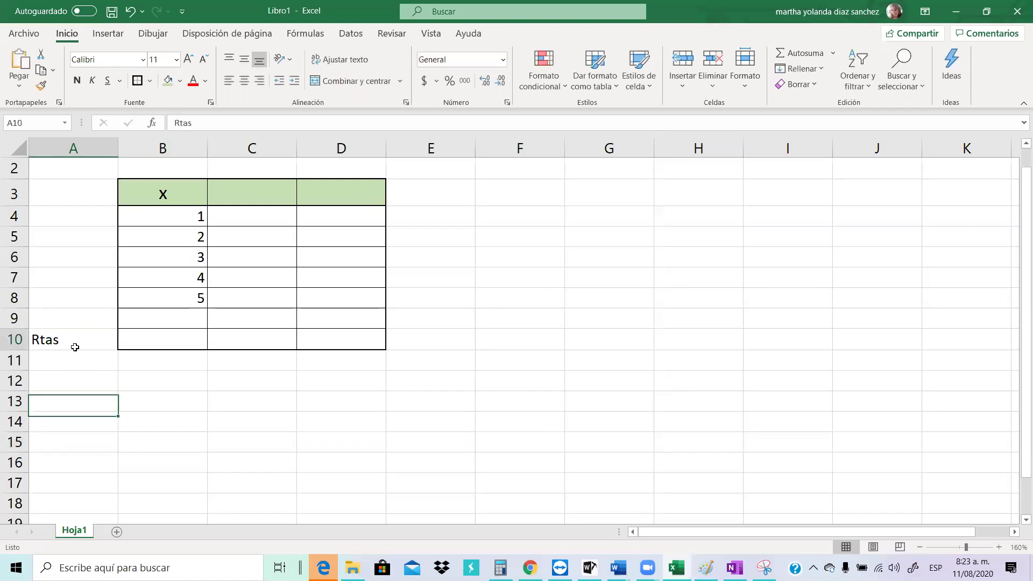
click(260, 82)
click(211, 417)
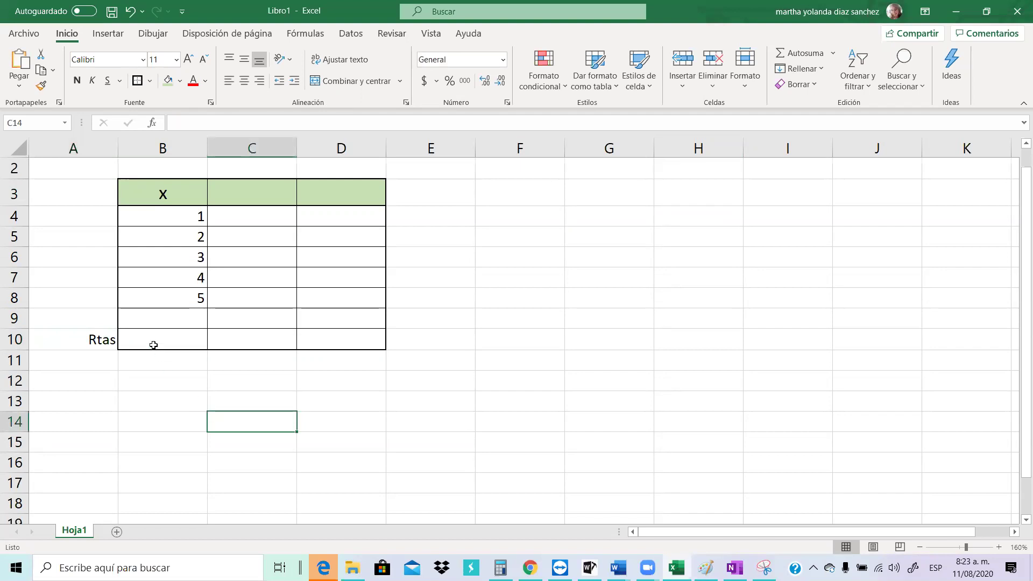
Fill the answer row B10:D10 with light gold and deselect it
drag(146, 340, 364, 337)
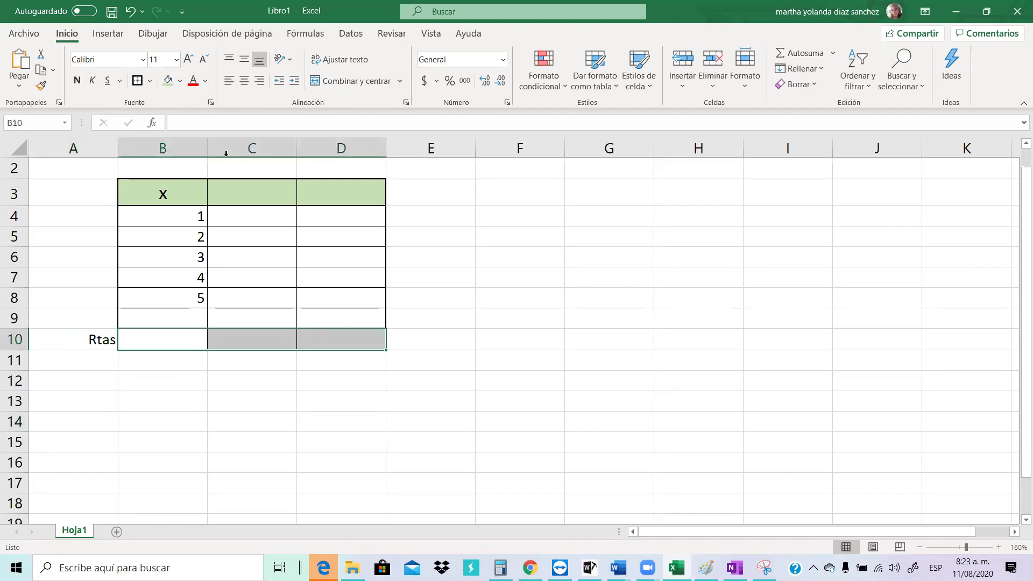
click(182, 84)
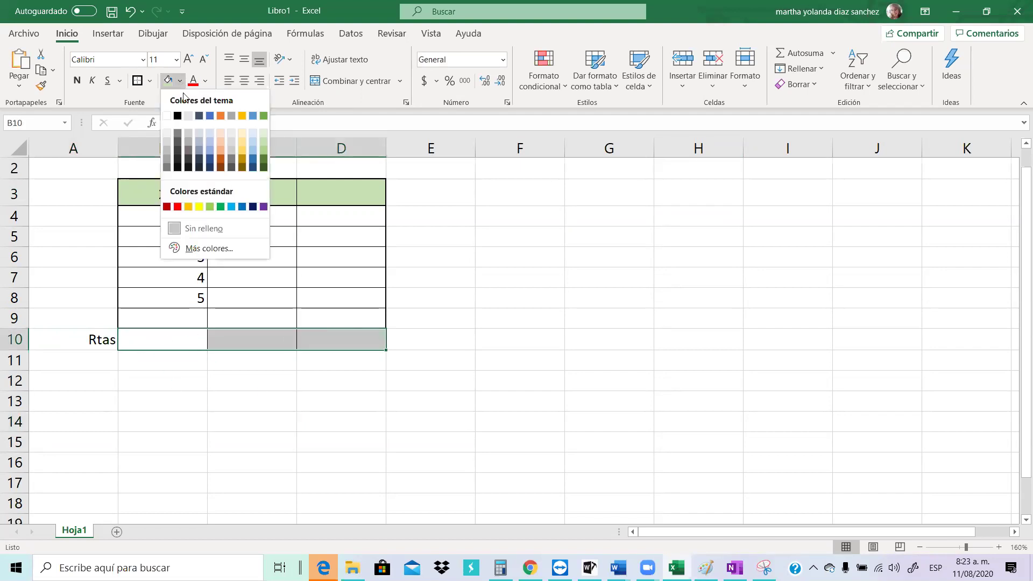
click(242, 132)
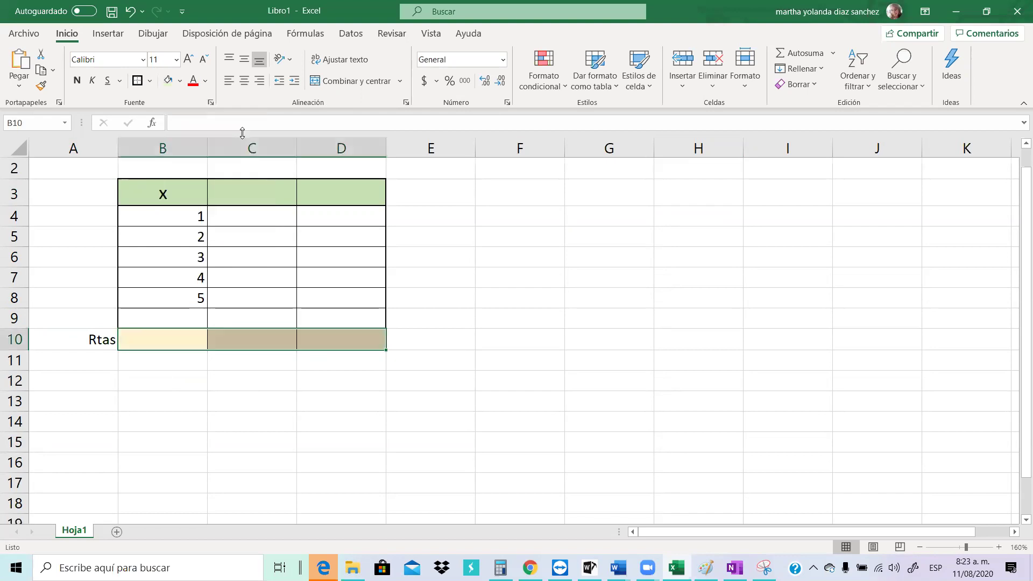
click(490, 315)
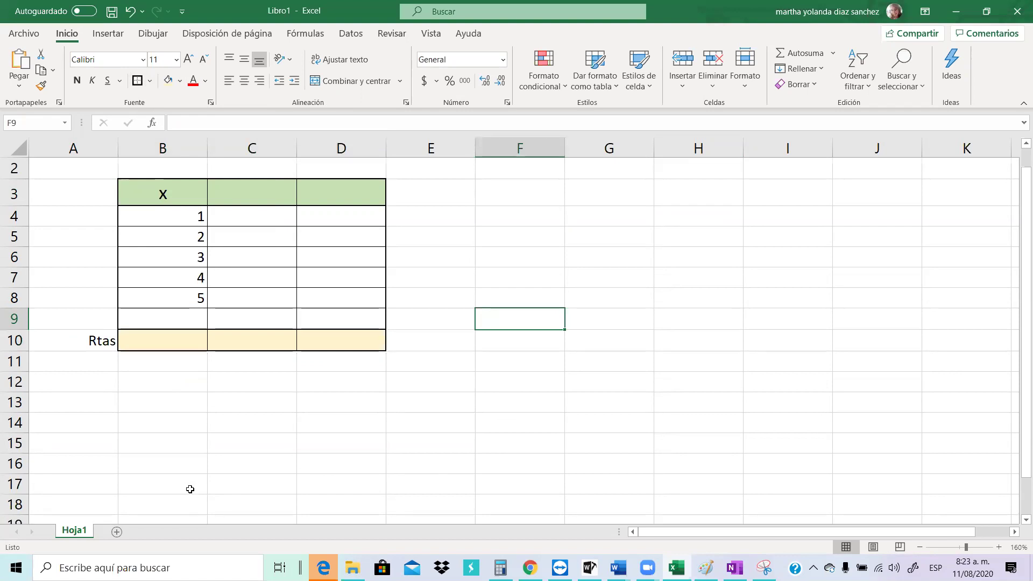
Format the answer row B10:D10 as centred, bold, italic text at font size 14
mouse_move(143, 349)
mouse_down()
mouse_move(161, 339)
mouse_move(350, 348)
mouse_up()
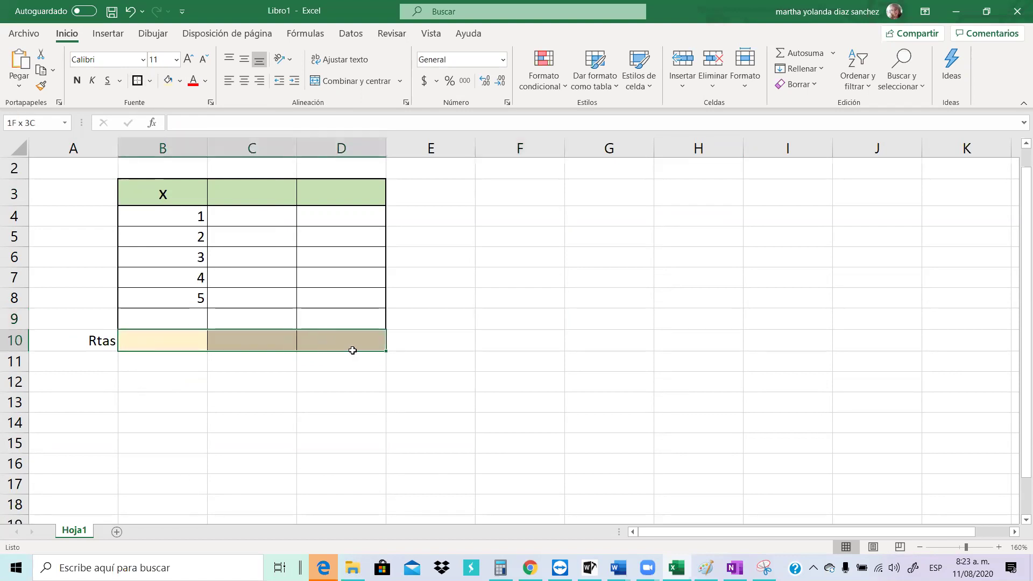
click(176, 61)
click(158, 154)
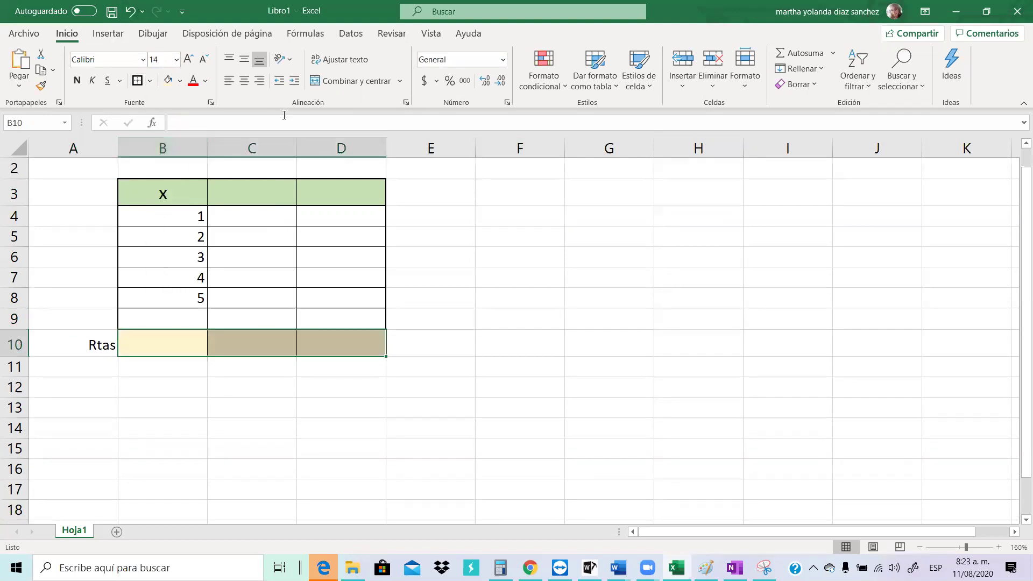
click(77, 81)
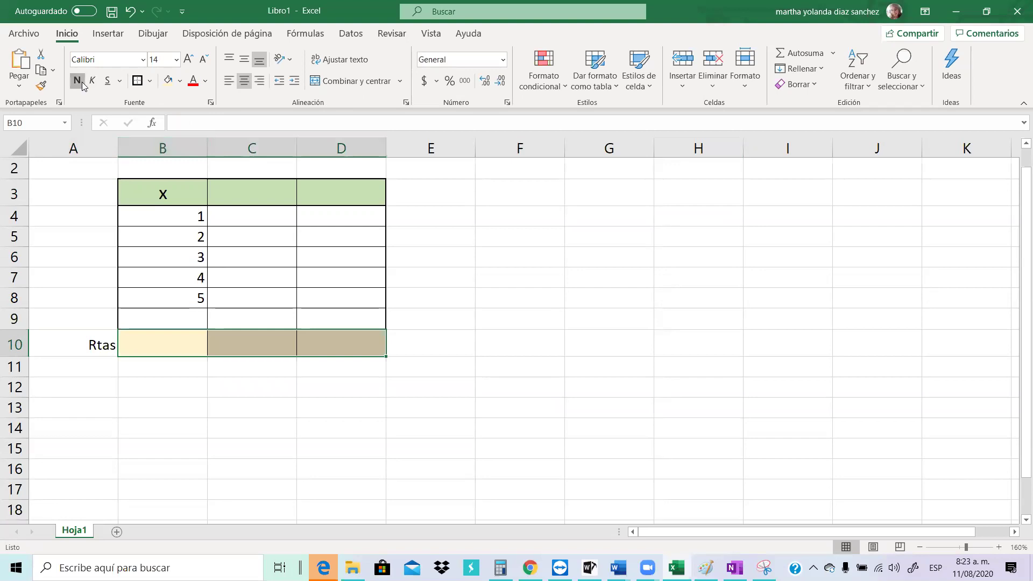
click(92, 82)
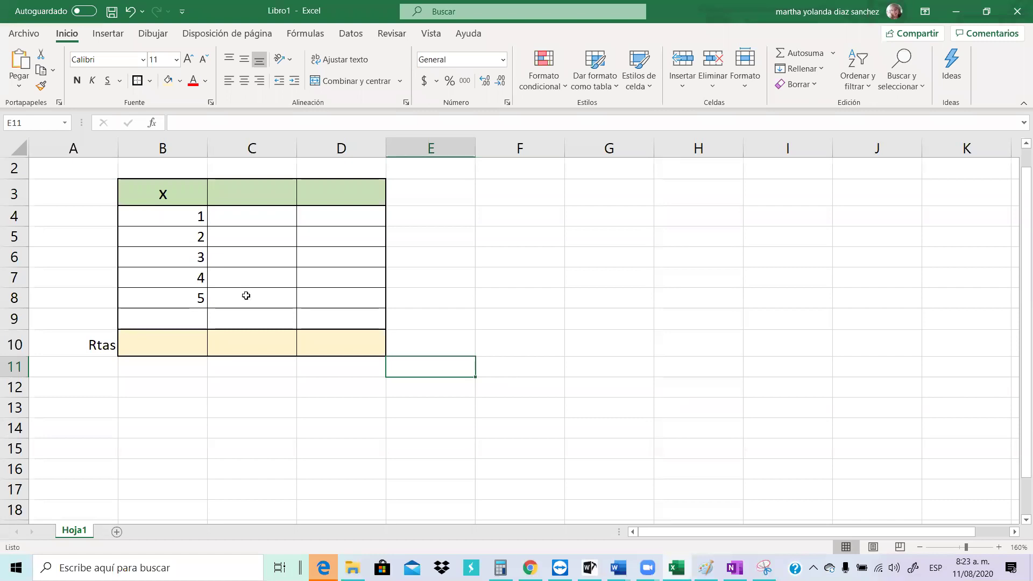
Enter the addition formula =B4+B5+B5+B6+B7+B8 in cell B10
click(175, 340)
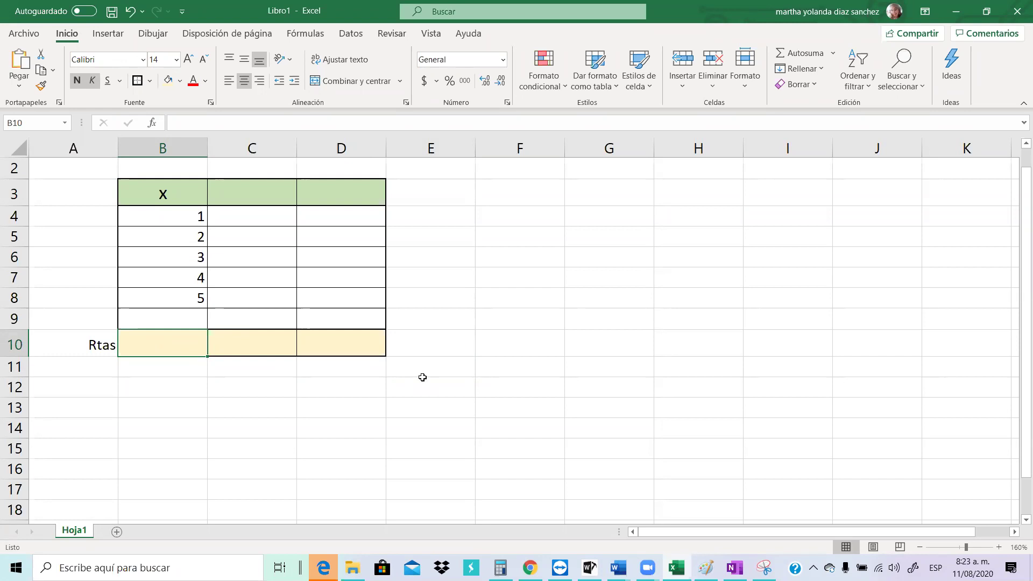
text(=)
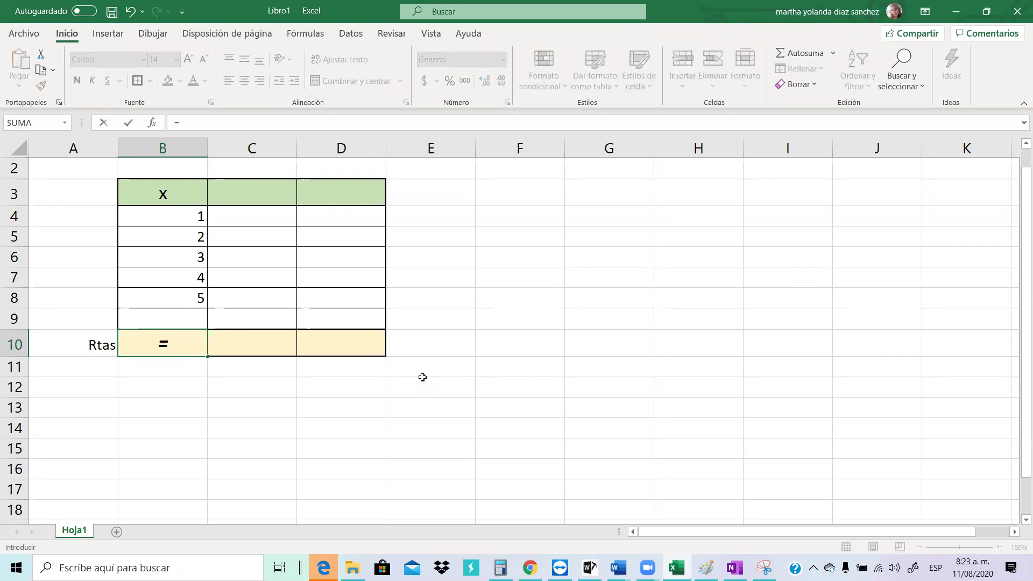
click(172, 214)
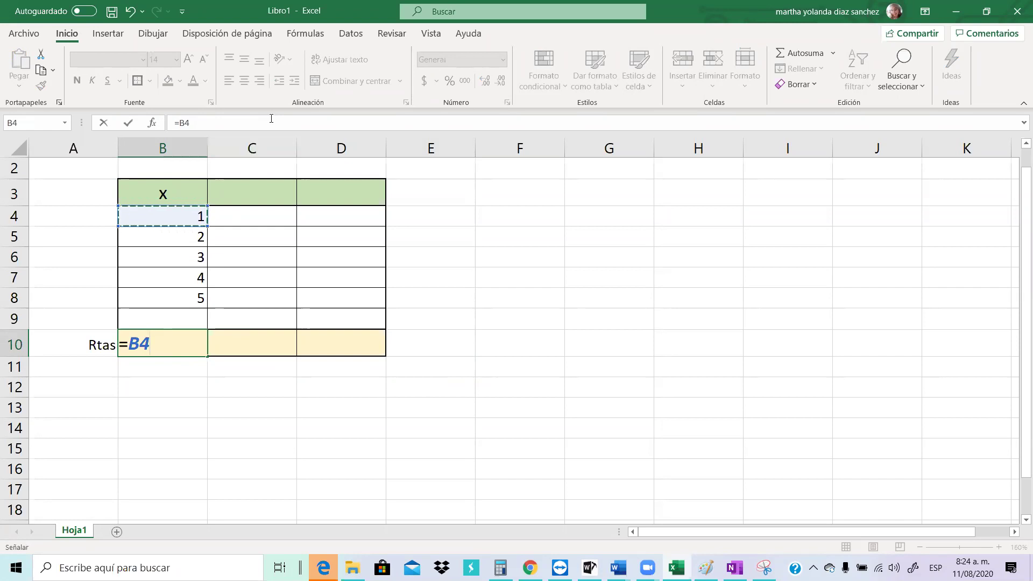
text(+)
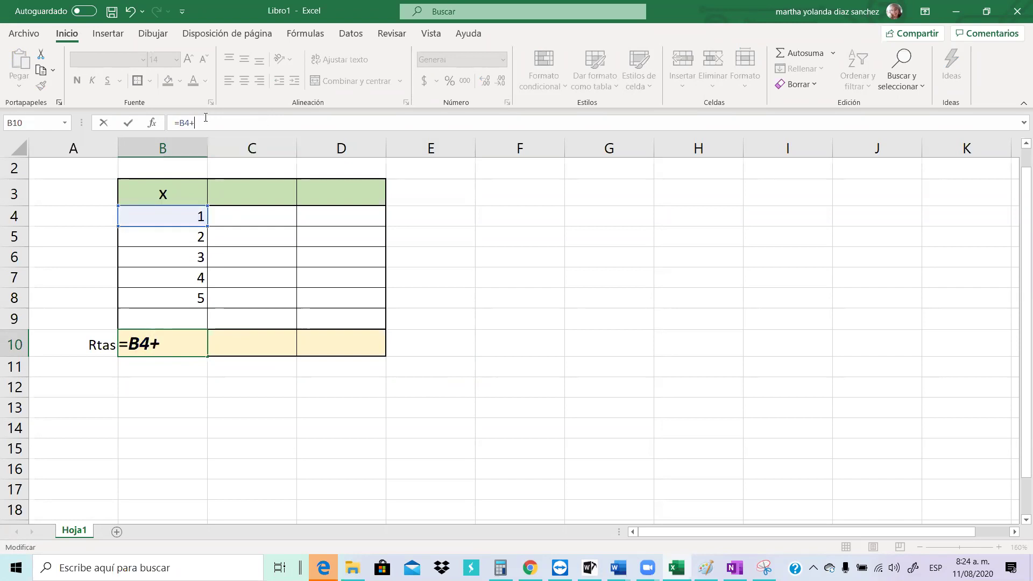
click(192, 236)
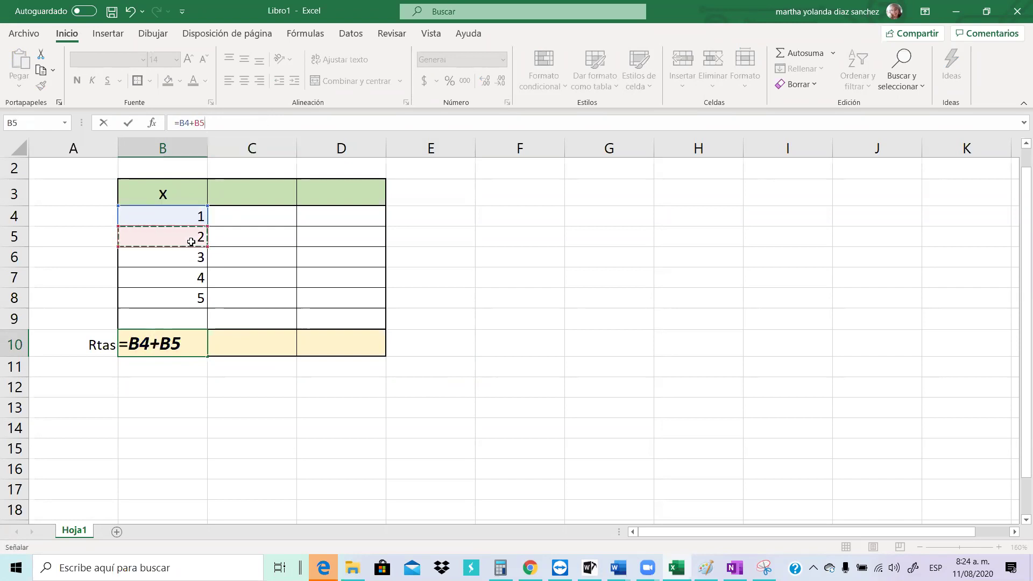
text(+)
click(180, 233)
text(+)
click(155, 259)
text(+)
click(163, 277)
text(+)
click(186, 299)
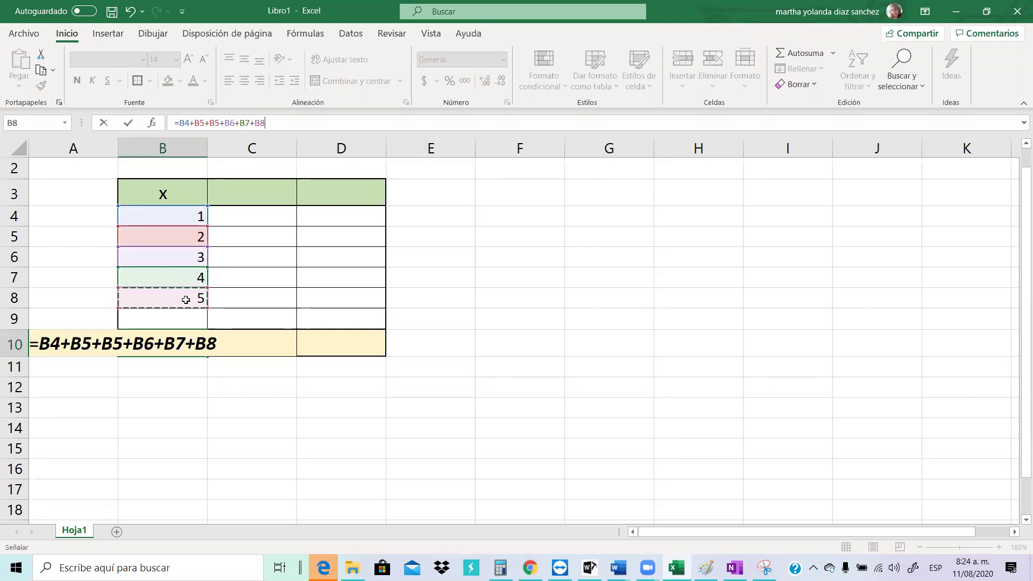
key(Return)
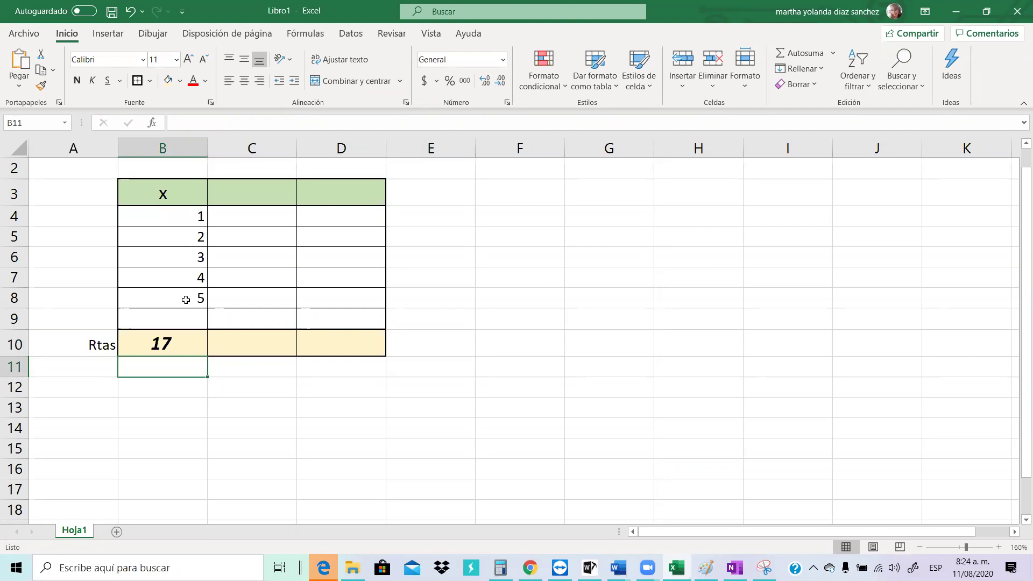
Remove the duplicate B5 term from the formula in B10 so it reads =B4+B5+B6+B7+B8, then reselect the cell
click(182, 337)
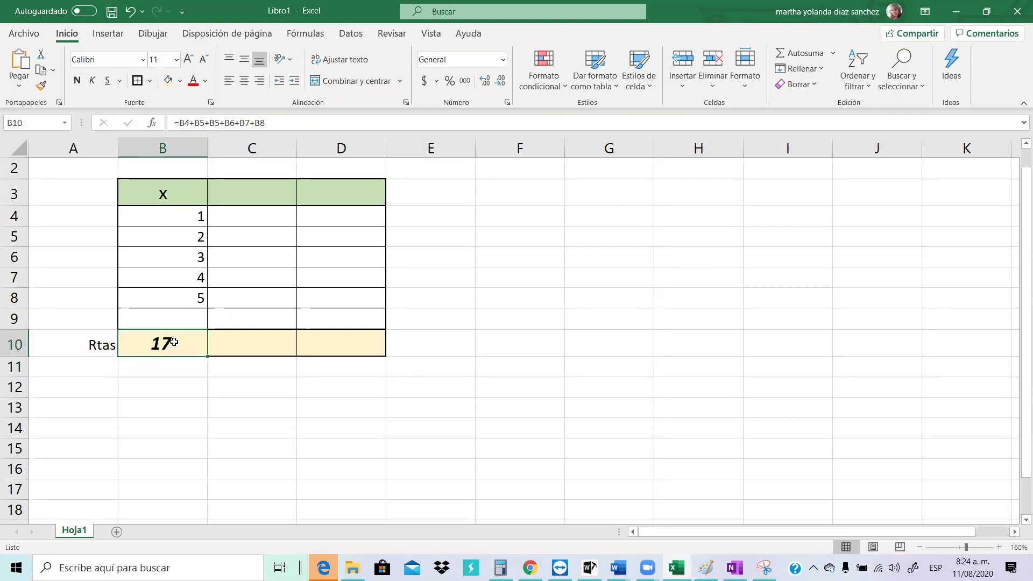
click(204, 121)
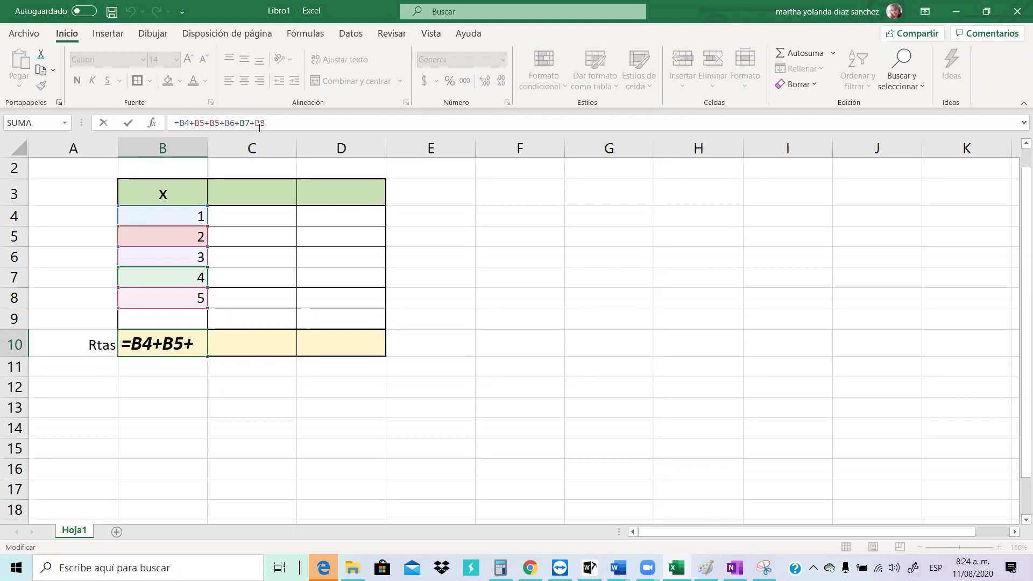
key(Delete)
key(Delete)
key(Delete)
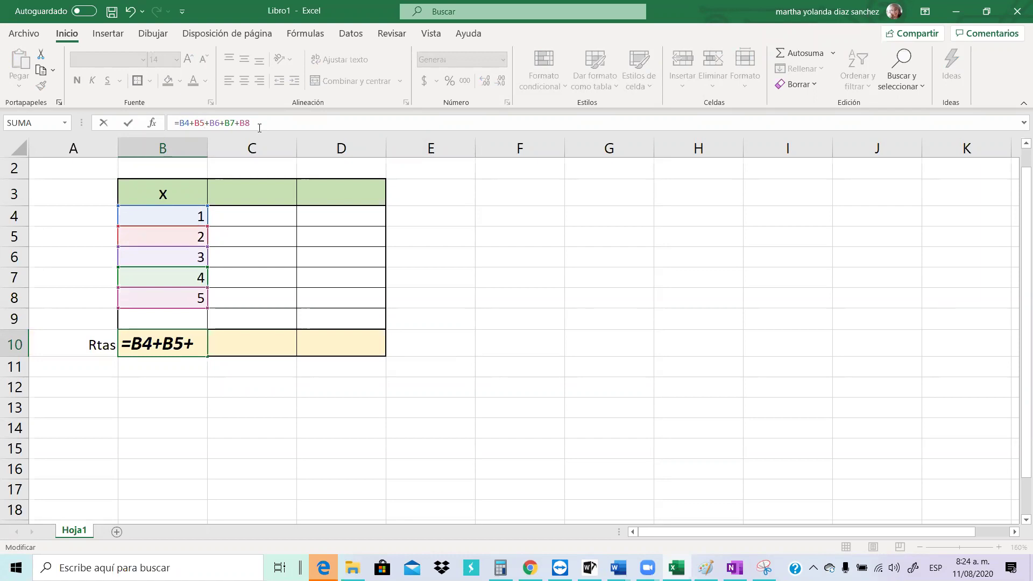
key(Return)
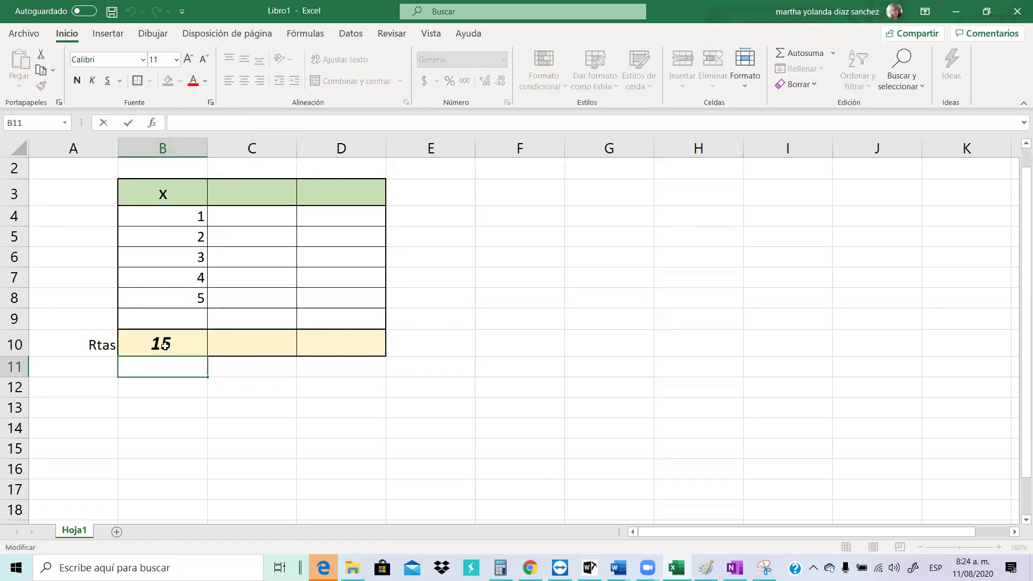
click(164, 343)
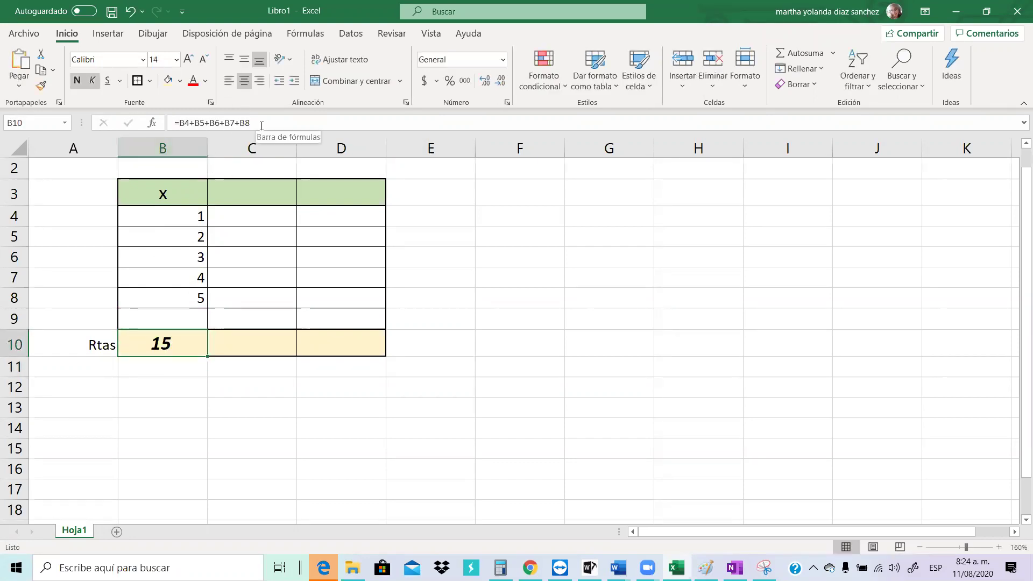
Review the addition formula in cell B10 by highlighting all of its cell references
click(186, 400)
click(168, 342)
click(187, 122)
drag(174, 122, 288, 123)
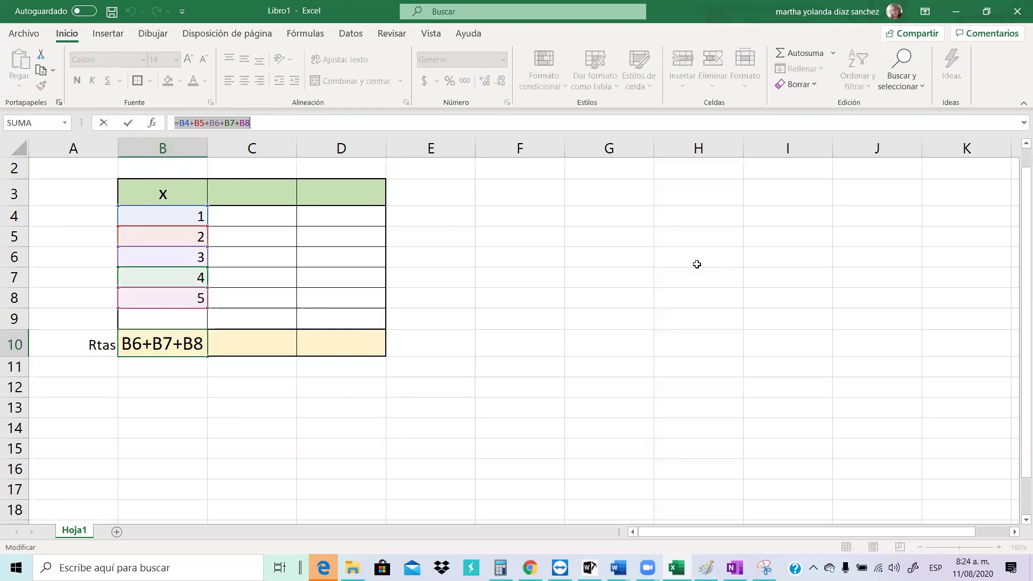
key(ctrl+Return)
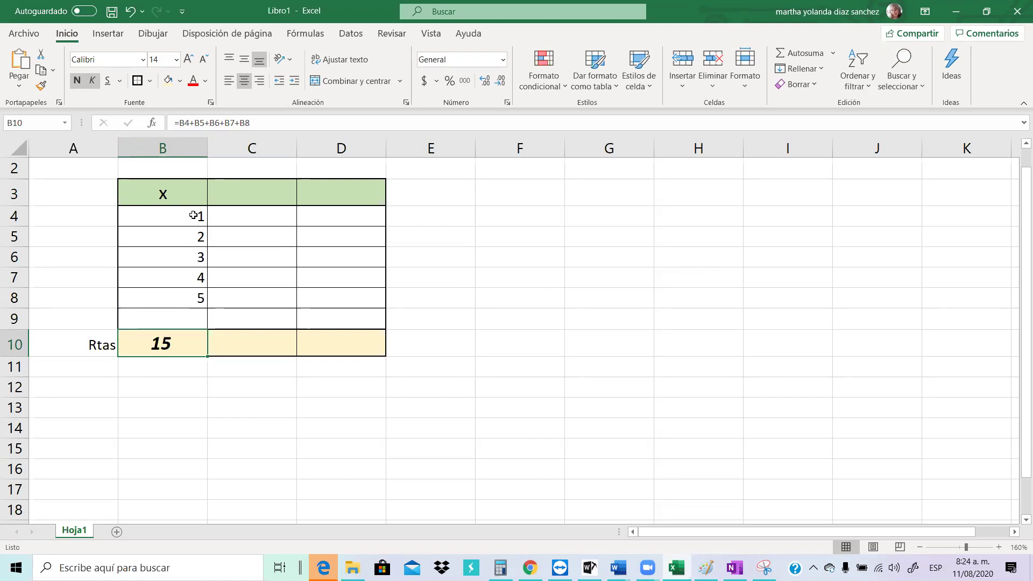
Centre the contents of cells B4:D9 horizontally and deselect the range
drag(161, 217, 360, 319)
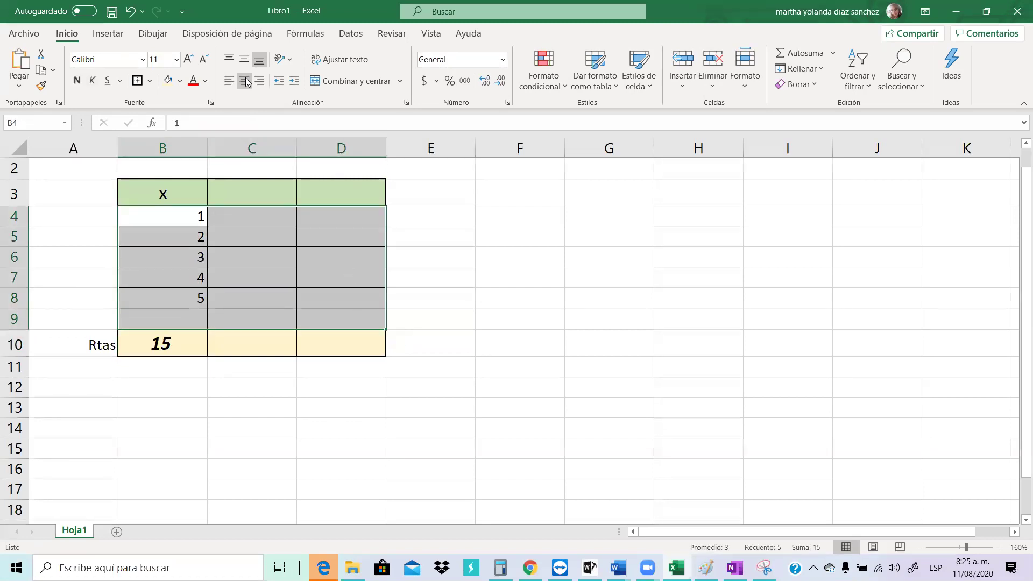
click(480, 332)
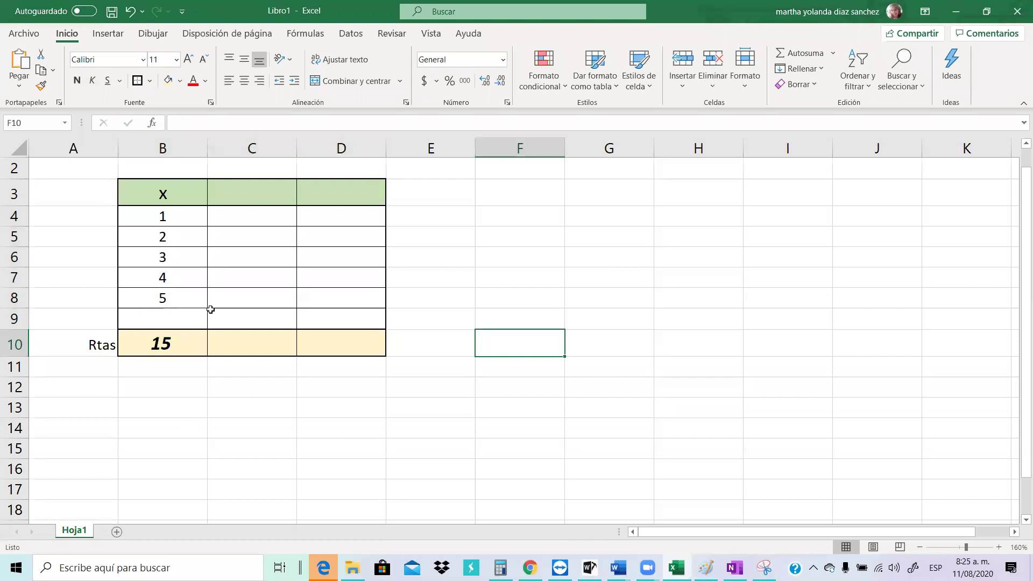
Clear the addition formula from answer cell B10 and leave the cell selected
click(176, 334)
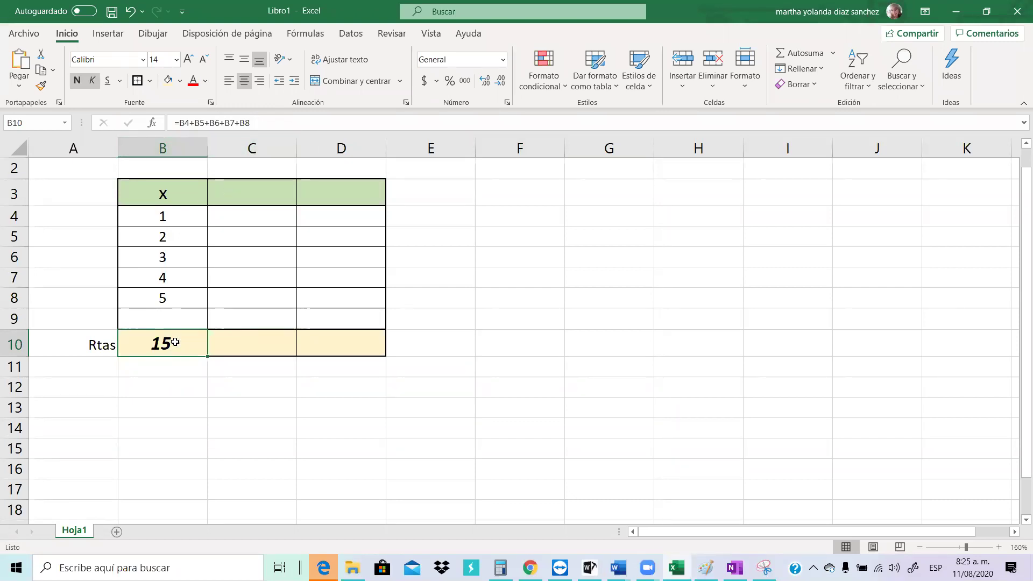
key(Delete)
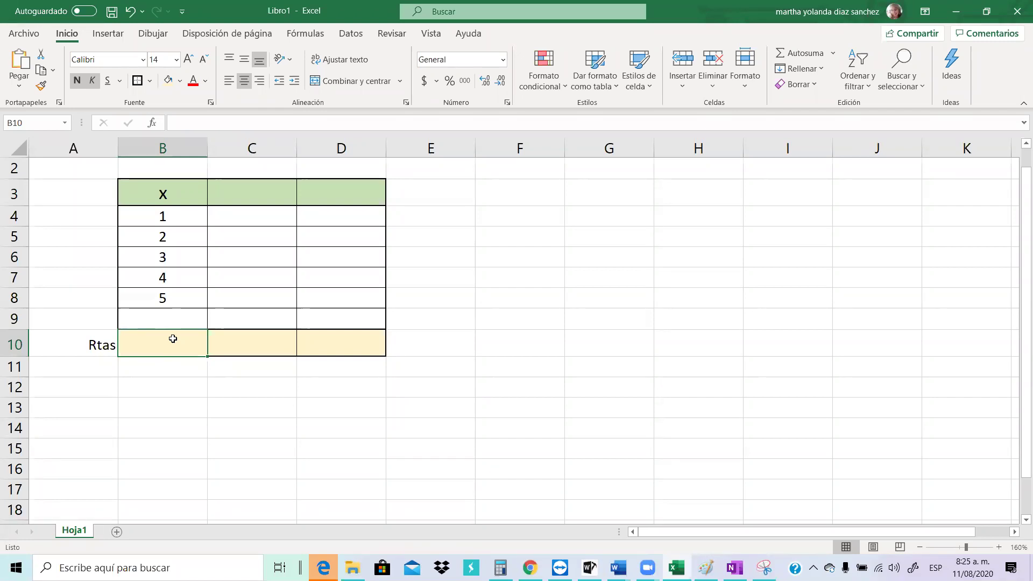
click(178, 214)
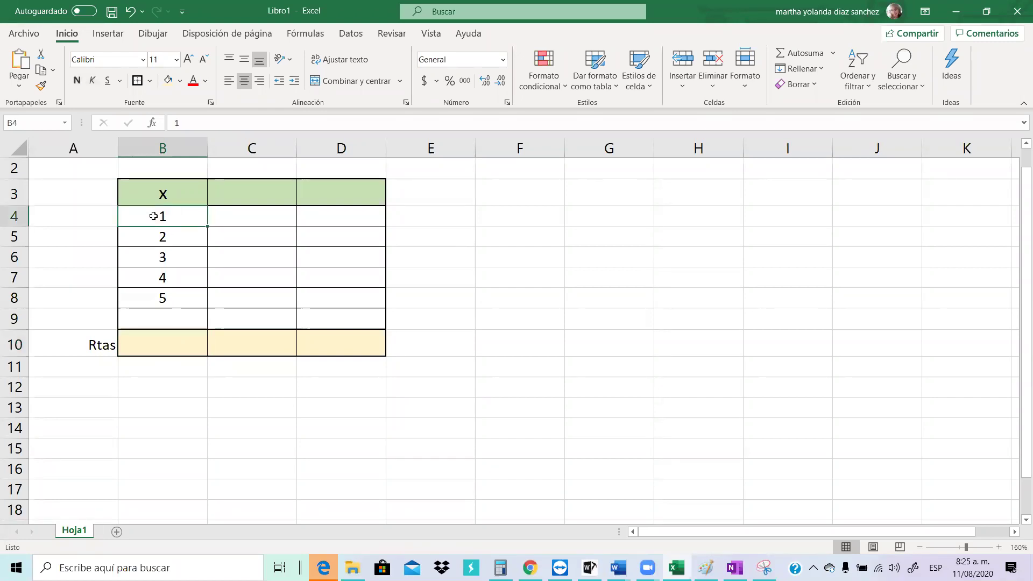
click(153, 295)
click(166, 350)
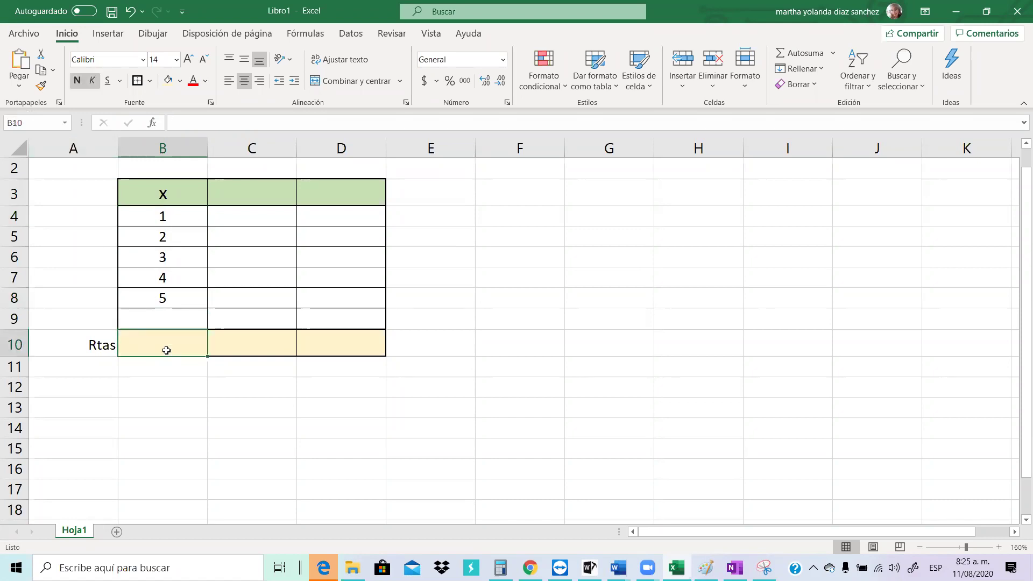
text(=)
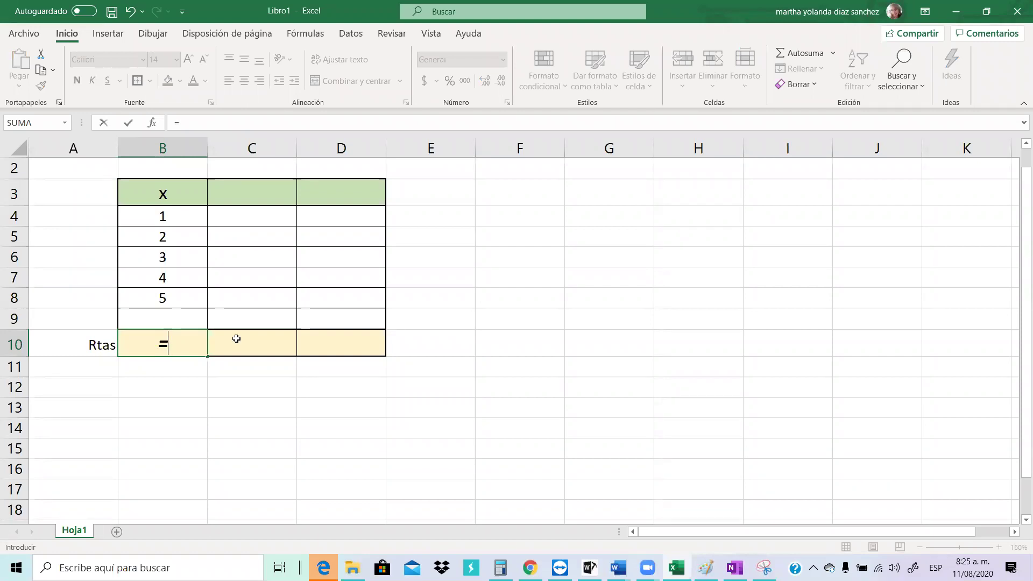
key(BackSpace)
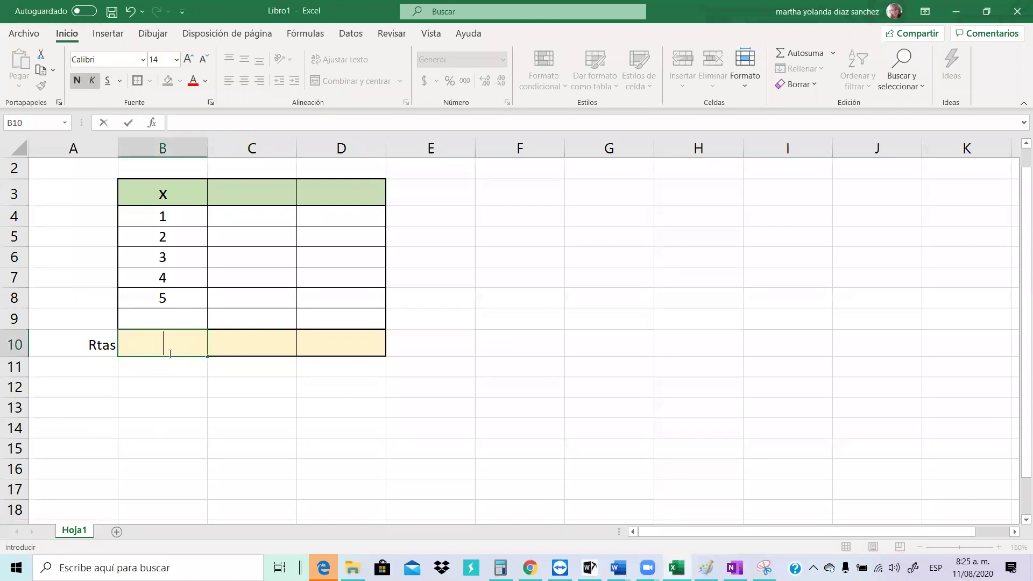
click(182, 413)
Insert an automatic sum in cell B10 and adjust its range so the formula reads =SUMA(B4:B8)
click(182, 342)
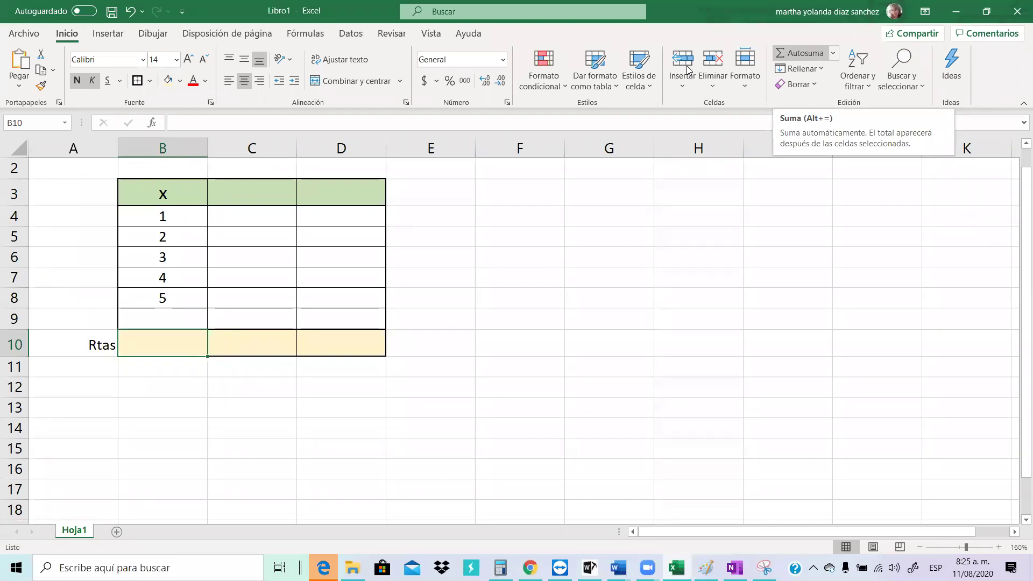
key(alt+equal)
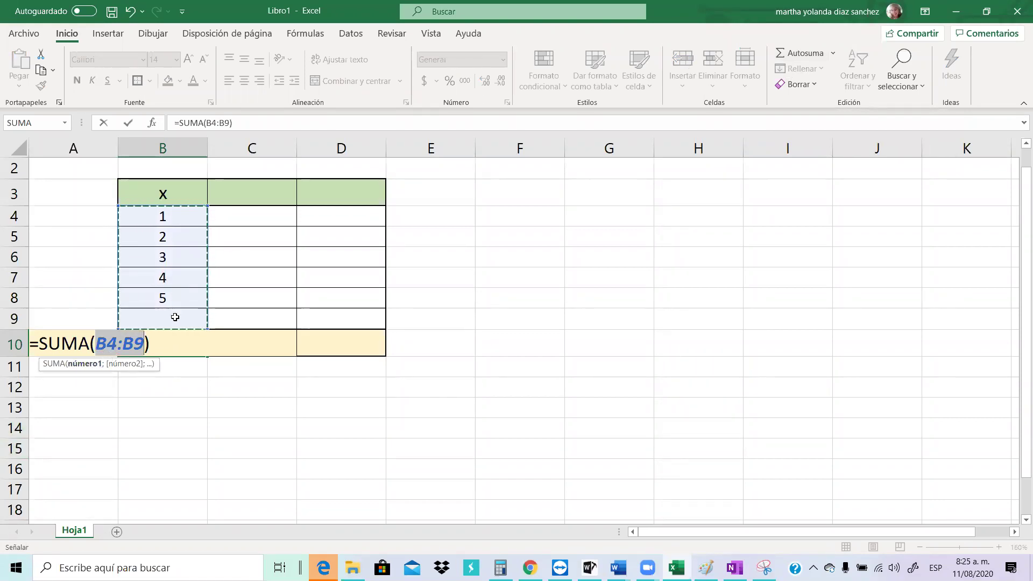
click(136, 343)
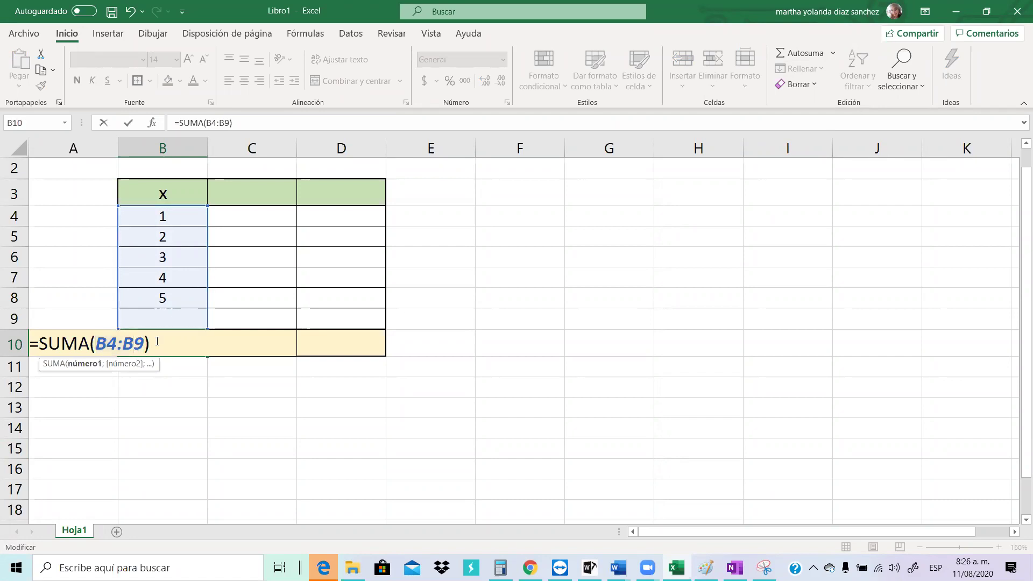
key(Delete)
text(8)
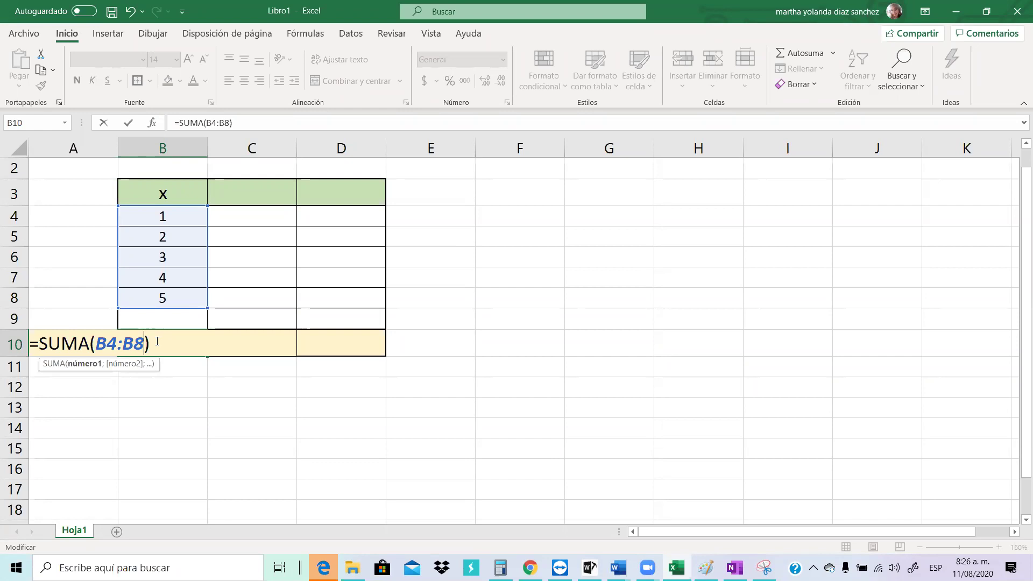
key(Return)
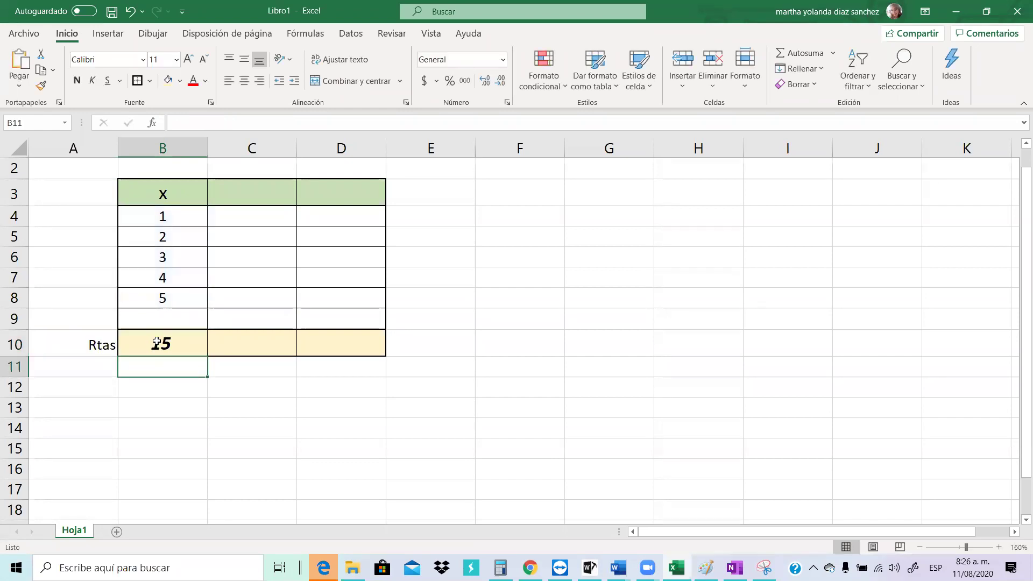
Review the range-based sum formula in cell B10 without changing it
click(183, 350)
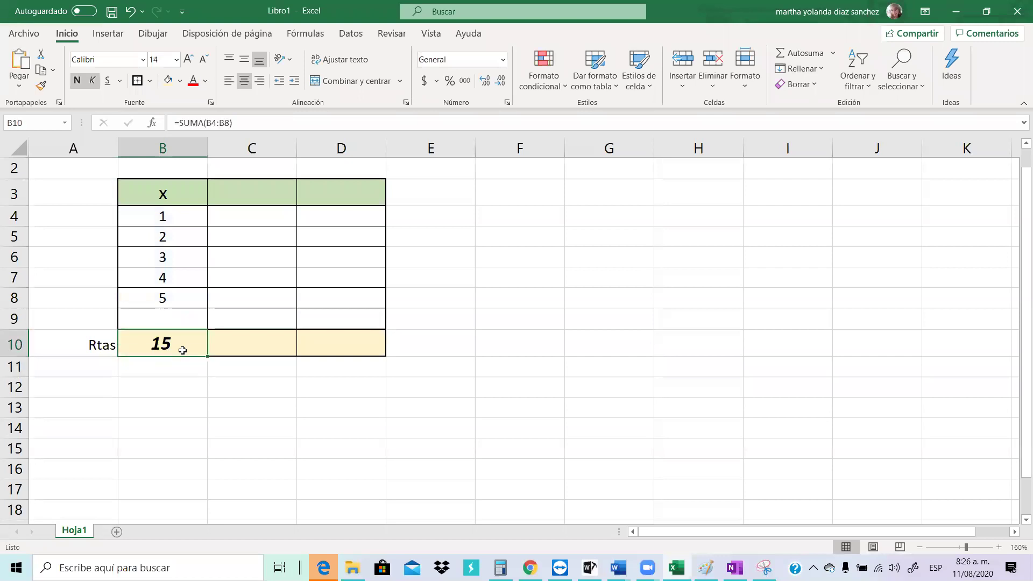
drag(173, 123, 271, 116)
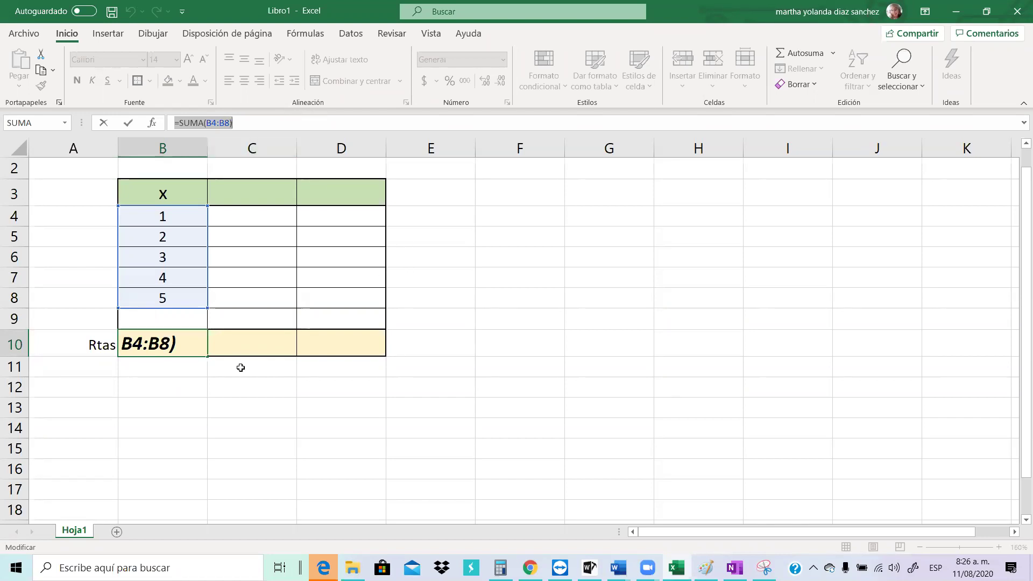
key(ctrl+Return)
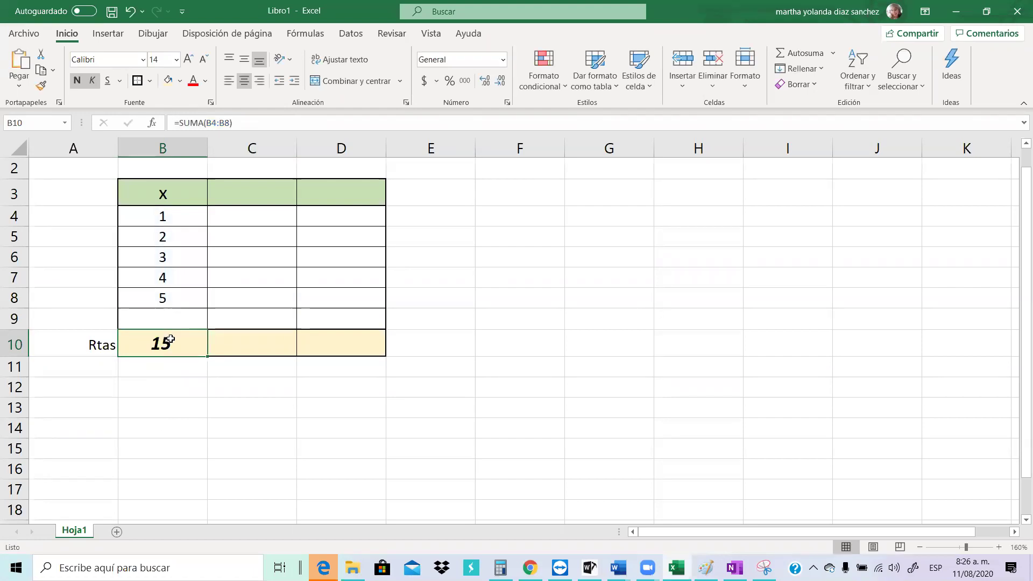
Replace the formula in B10 with =SUMA(B4;B5;B6;B7;B8), listing each cell separately, and reselect the cell
text(=su)
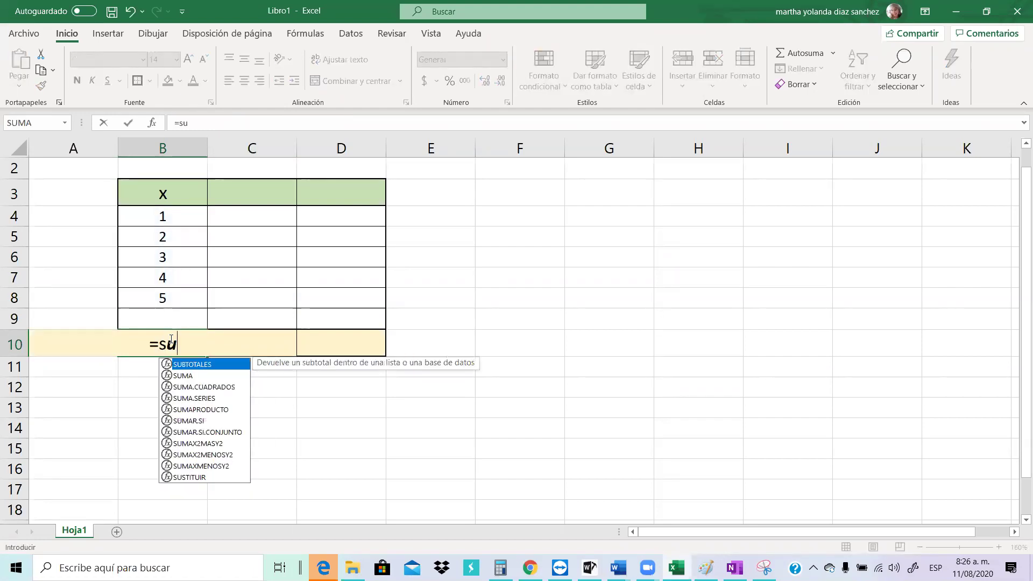
text(ma()
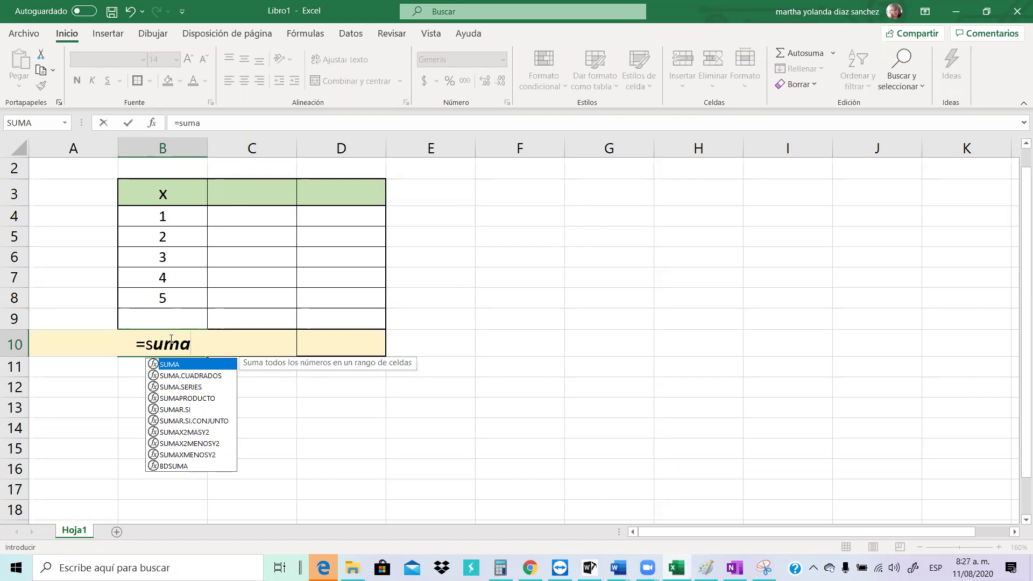
text(()
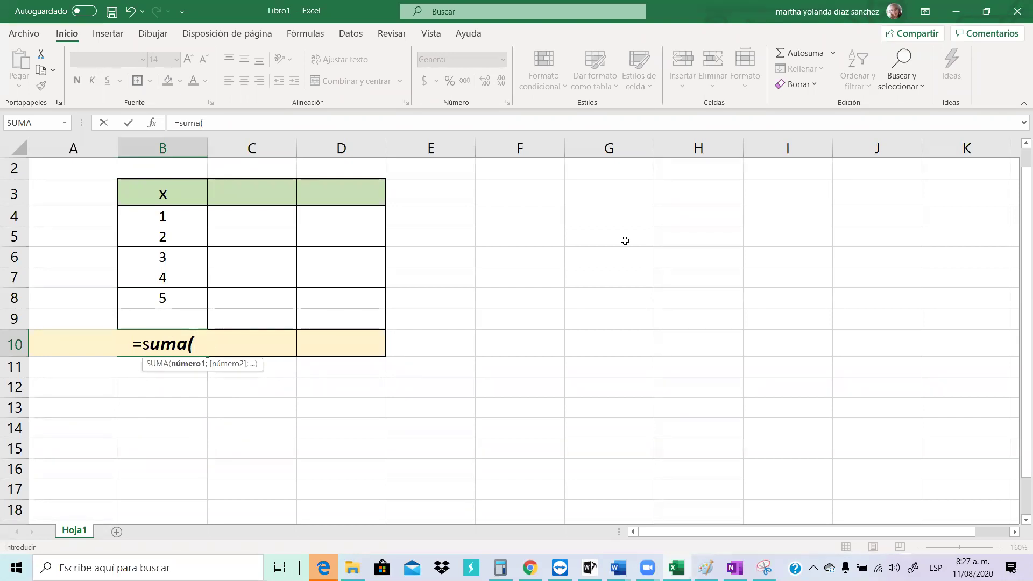
click(211, 344)
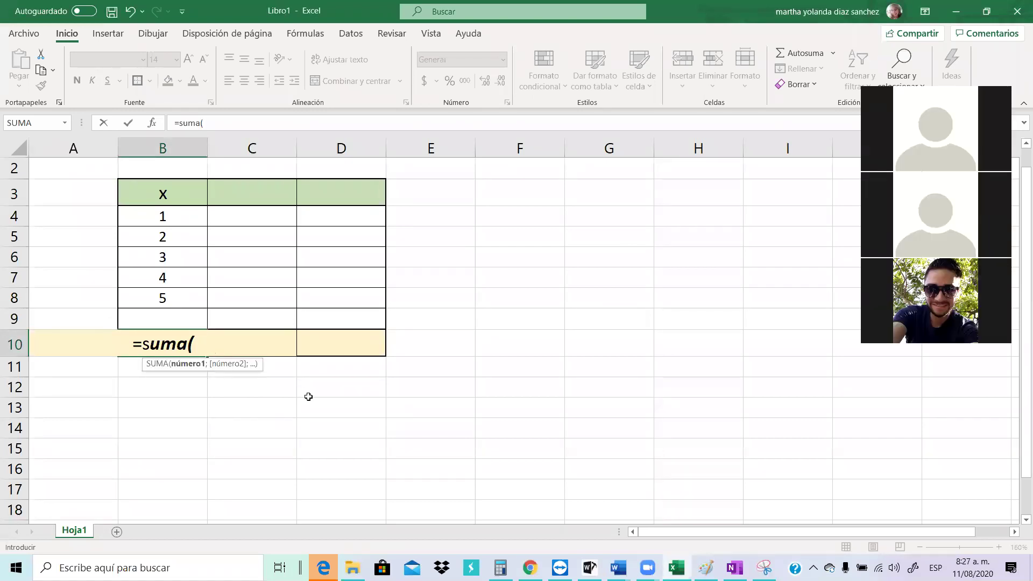
text(b4)
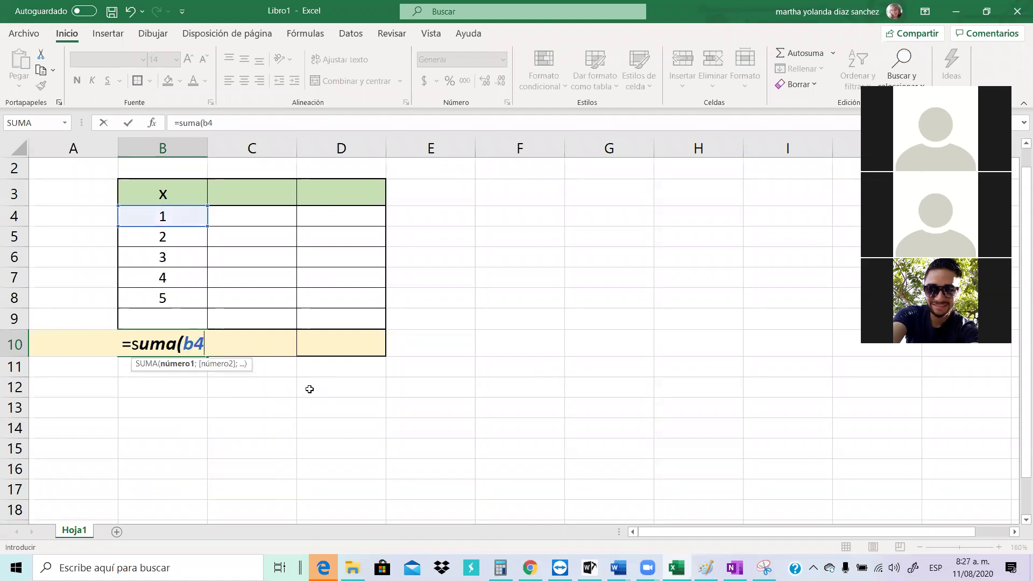
text(;)
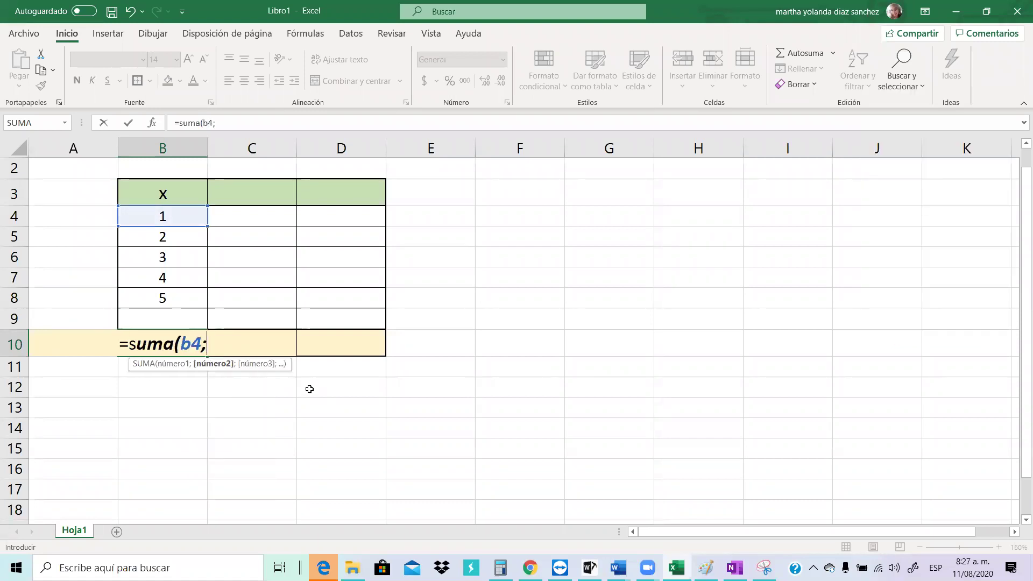
text(b5)
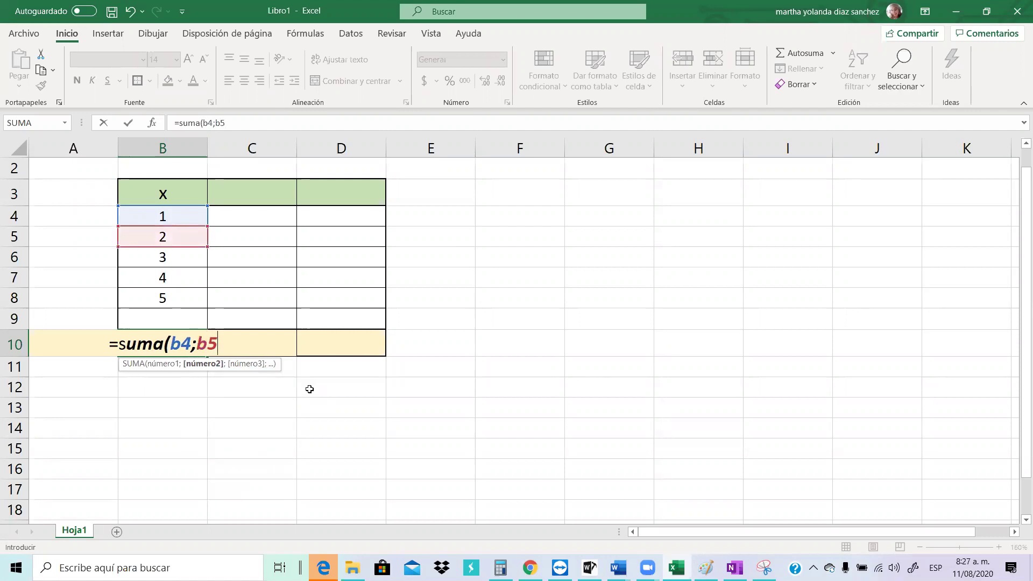
text(;b6;)
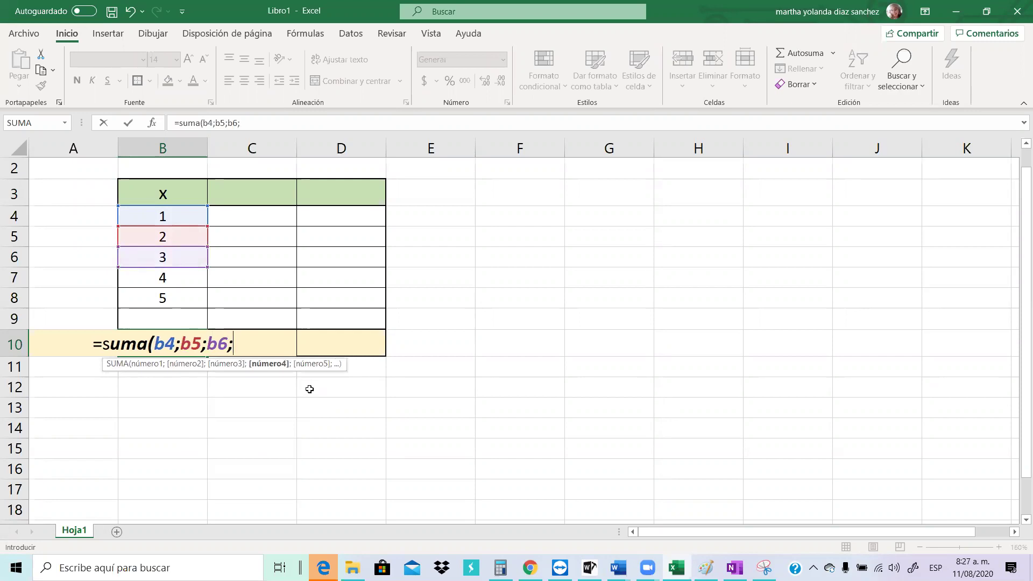
text(b7;)
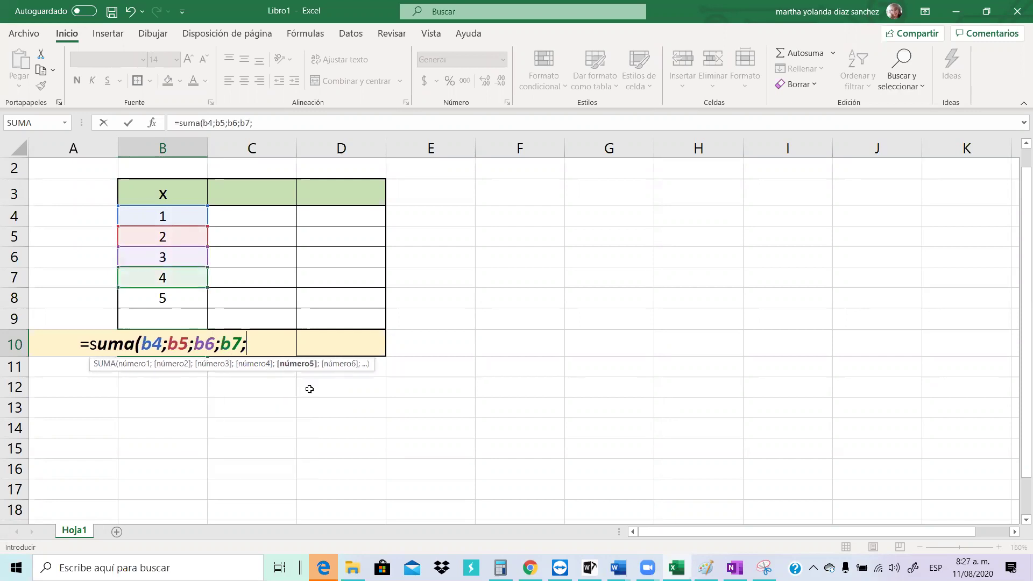
text(b8)
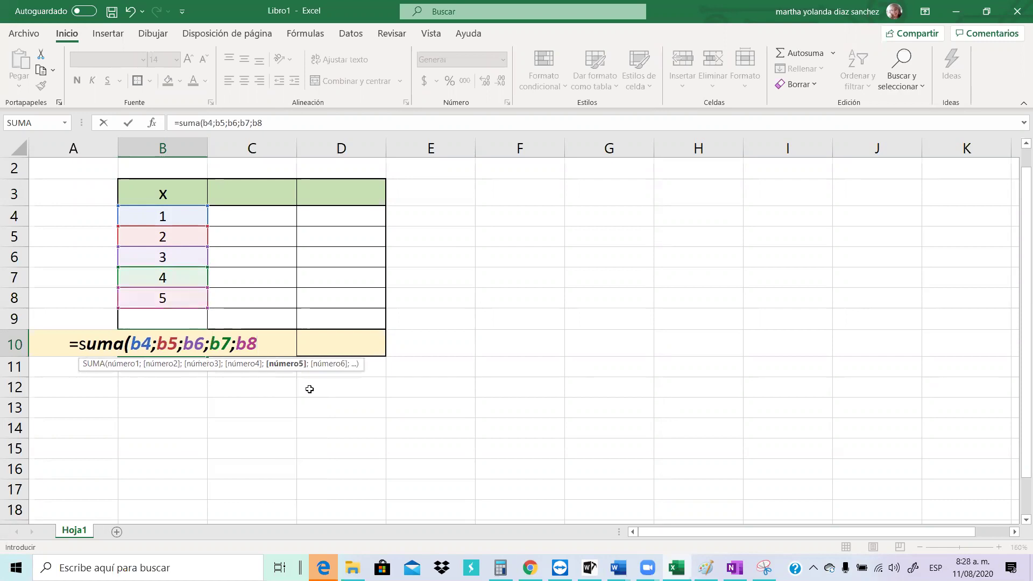
text(()
key(BackSpace)
text())
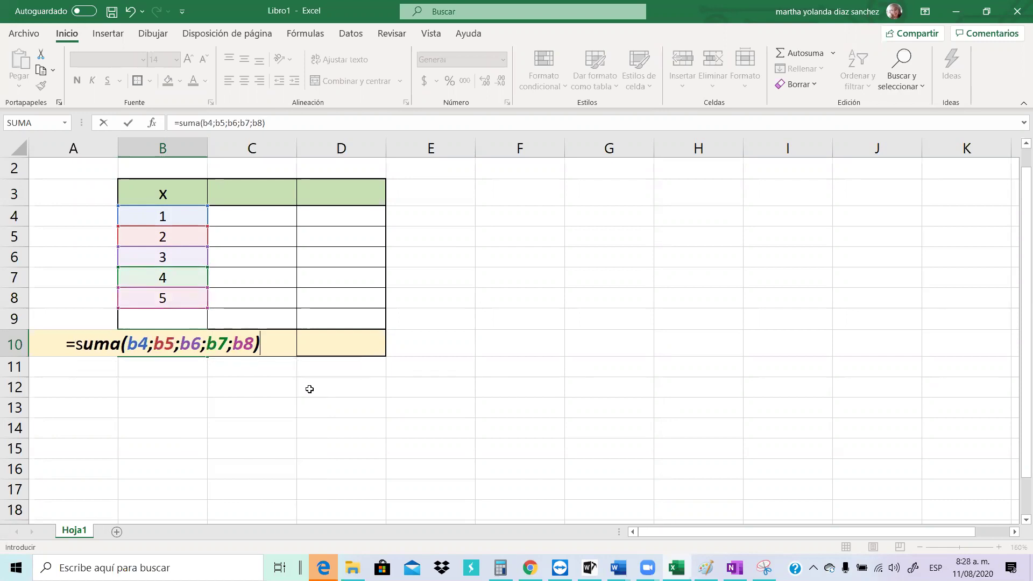
key(Return)
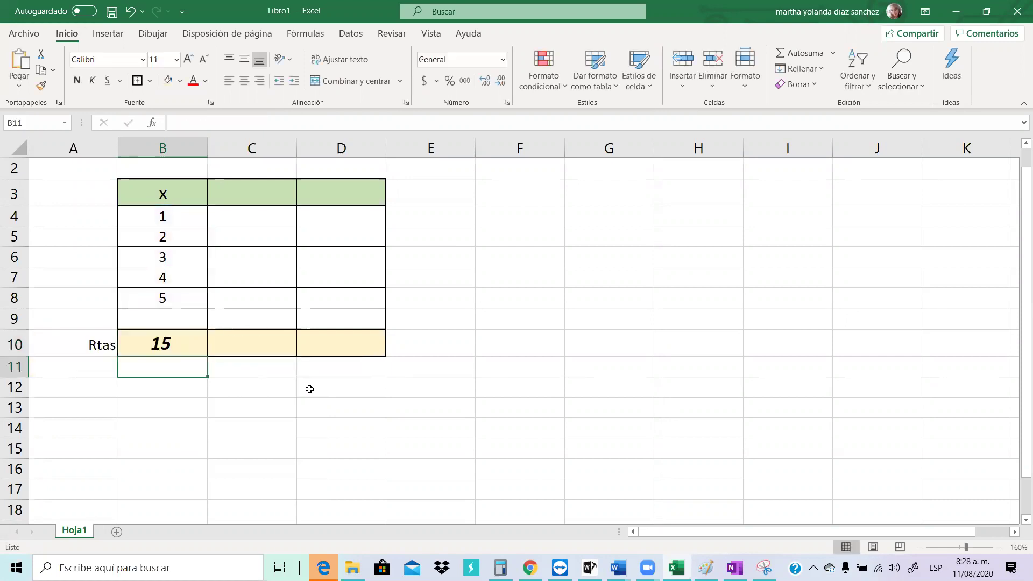
click(189, 335)
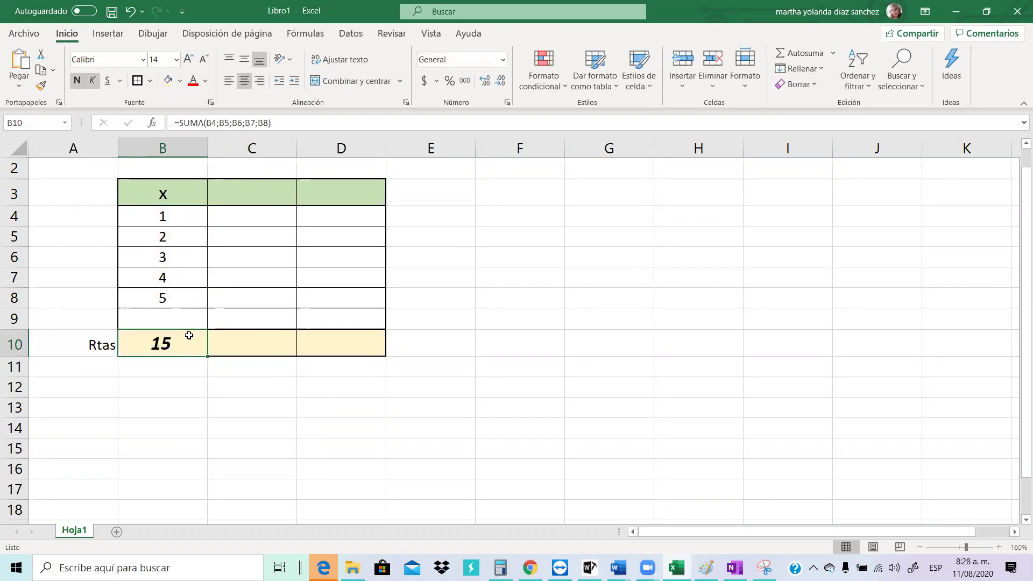
drag(271, 123, 179, 123)
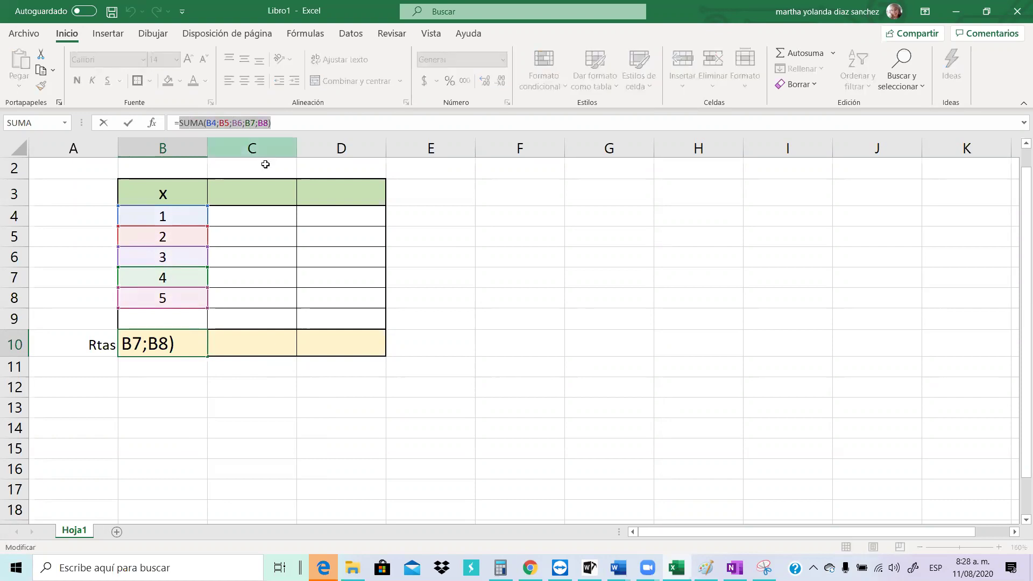
click(471, 377)
click(495, 371)
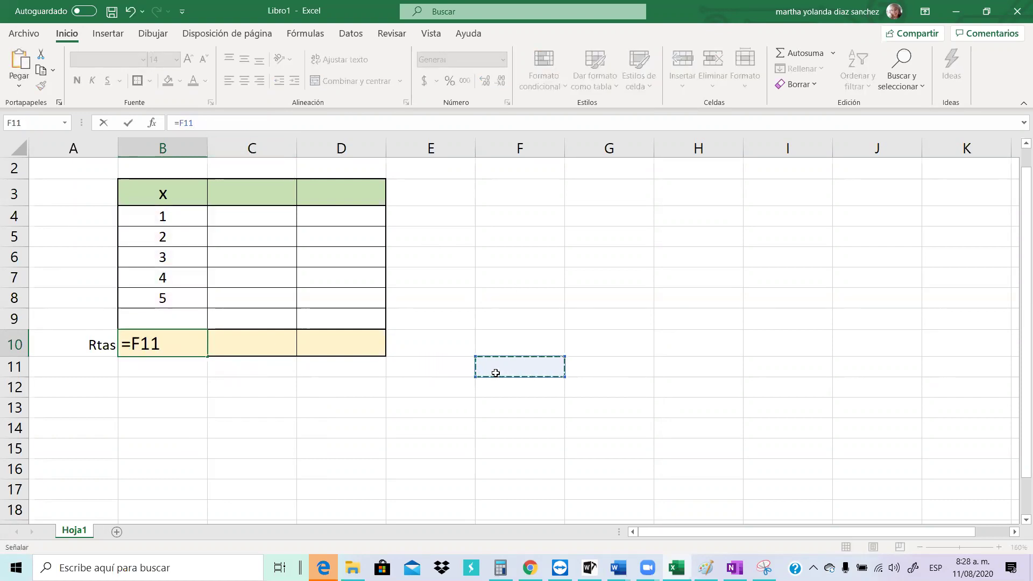
Copy the text SUMA(B4;B5;B6;B7;B8) from B10's formula without the equals sign, and remove the stray F11 reference from the formula
key(ctrl+z)
drag(285, 123, 195, 125)
key(ctrl+c)
click(195, 123)
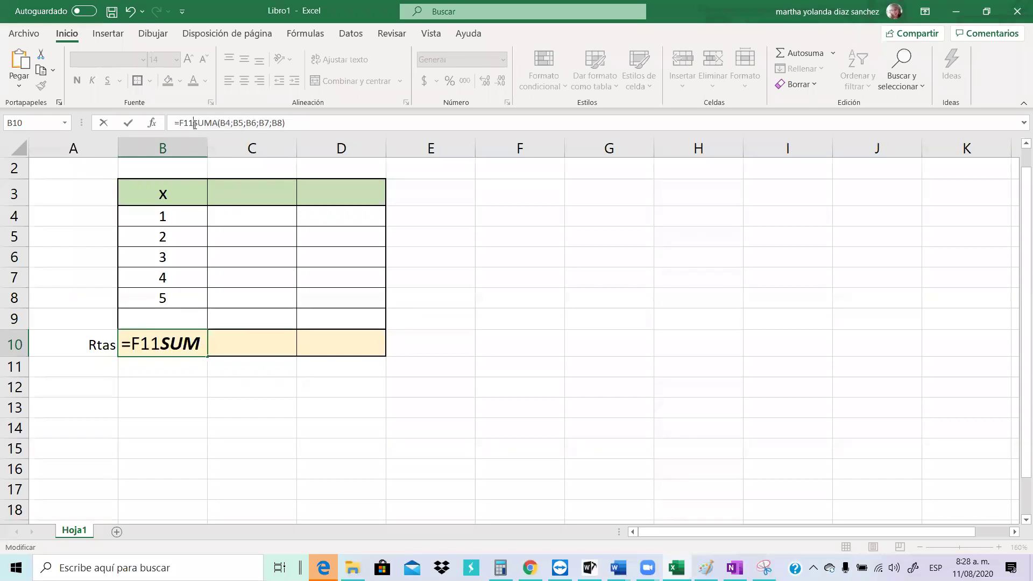
text(;)
key(BackSpace)
key(BackSpace)
key(BackSpace)
key(BackSpace)
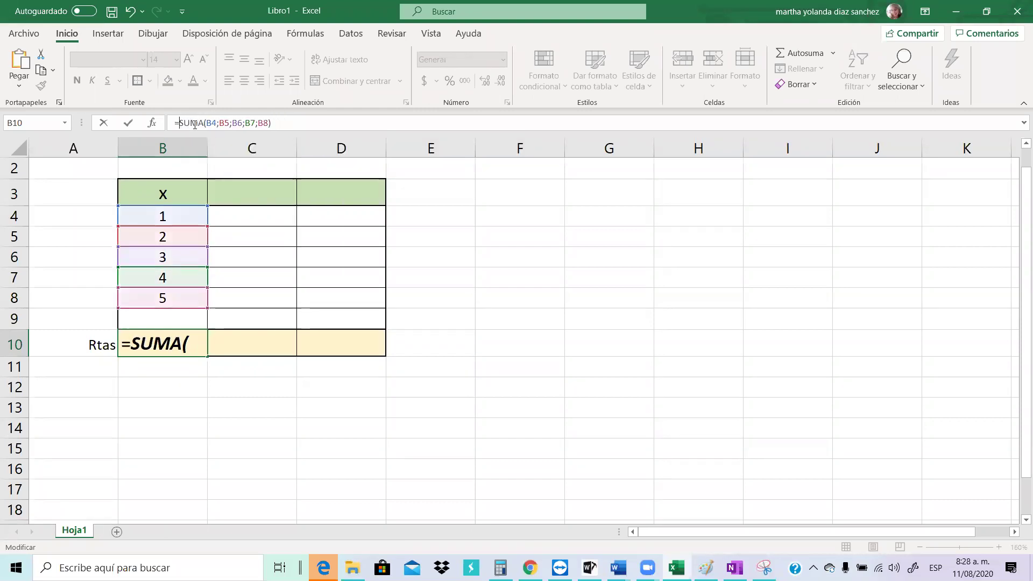
key(Return)
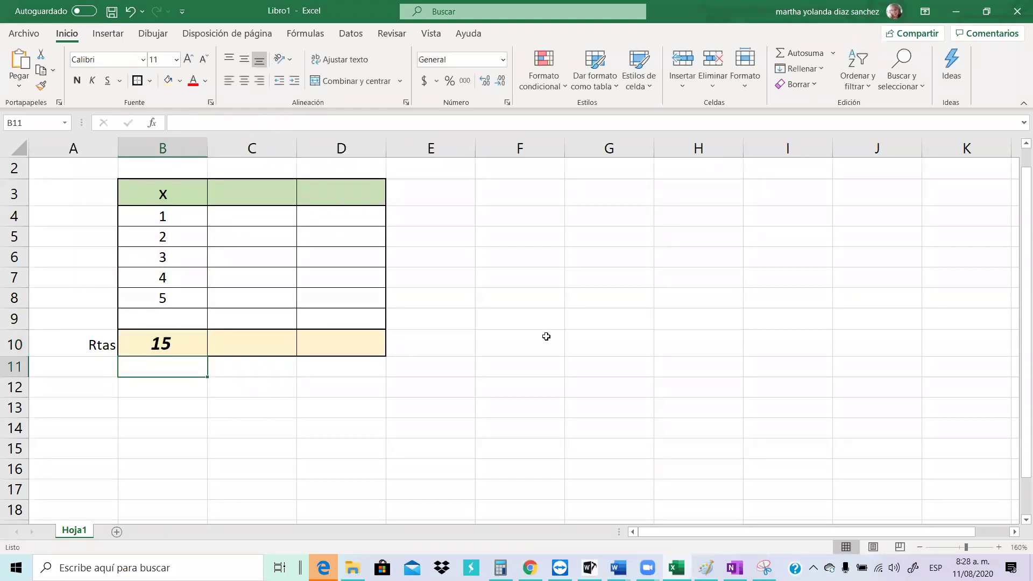
Paste the copied formula text into cell F10 and set the font size of F10:G10 to 24
click(546, 336)
key(ctrl+v)
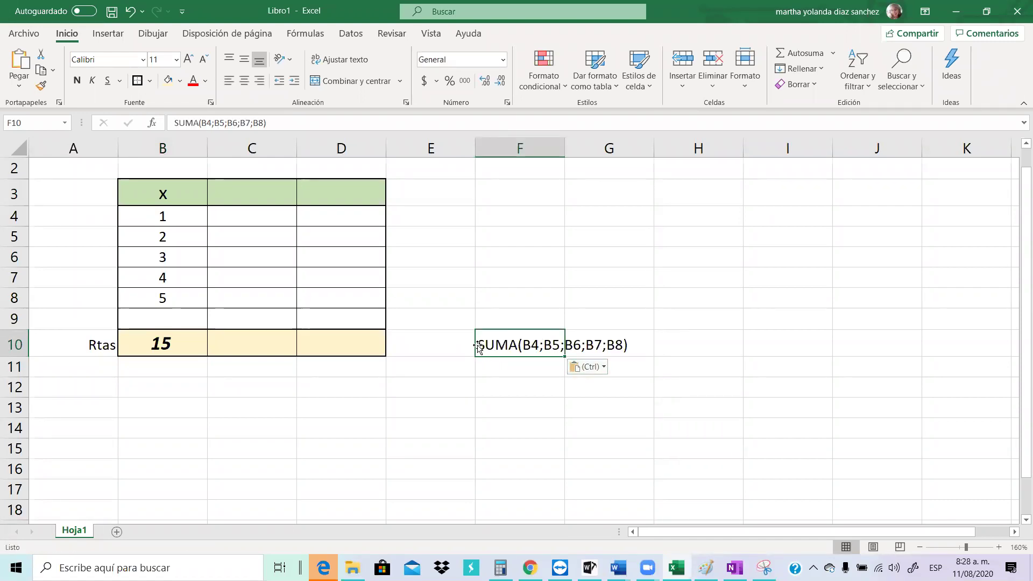
click(485, 393)
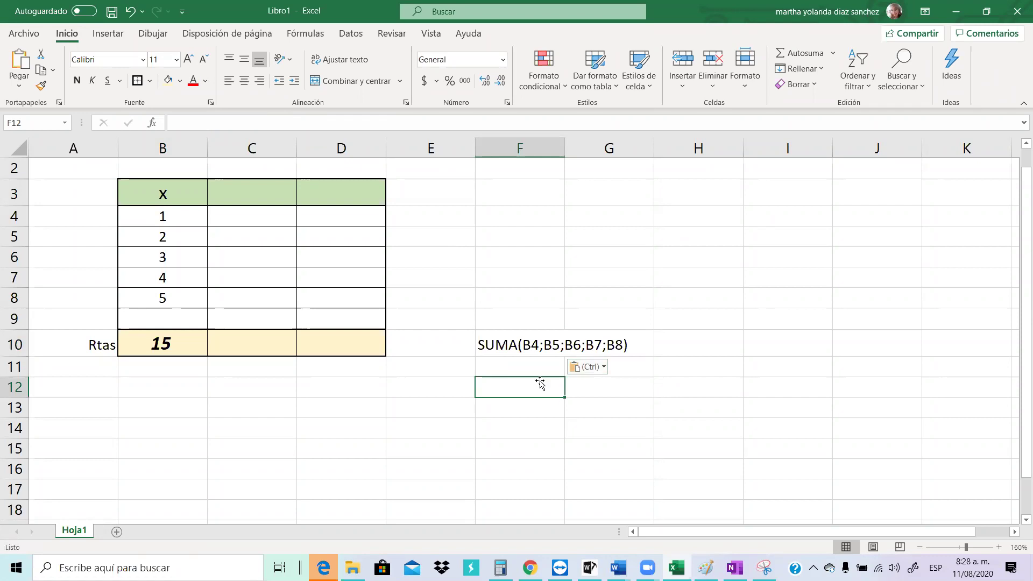
drag(507, 347, 614, 344)
right_click(614, 345)
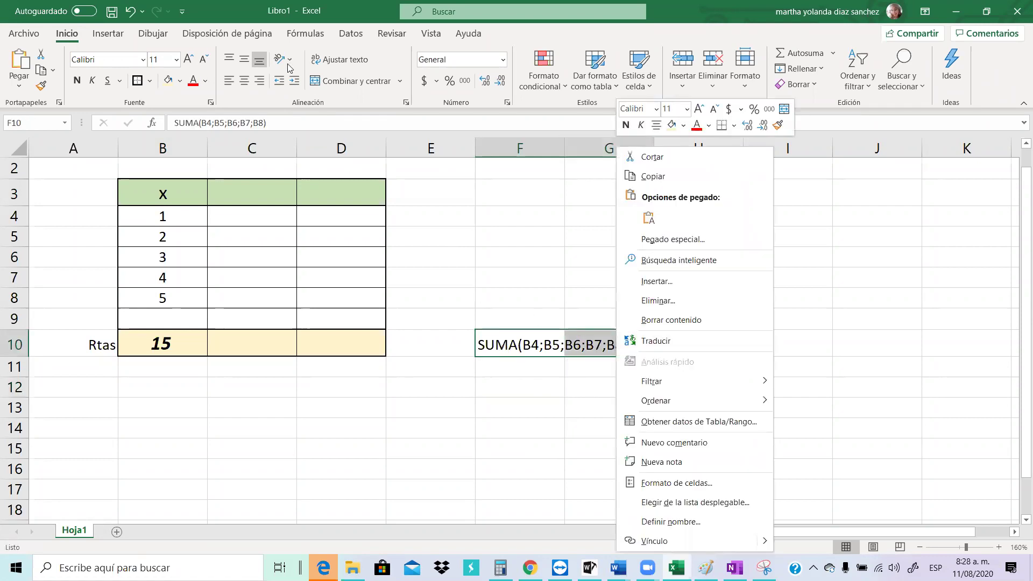
click(176, 60)
click(176, 60)
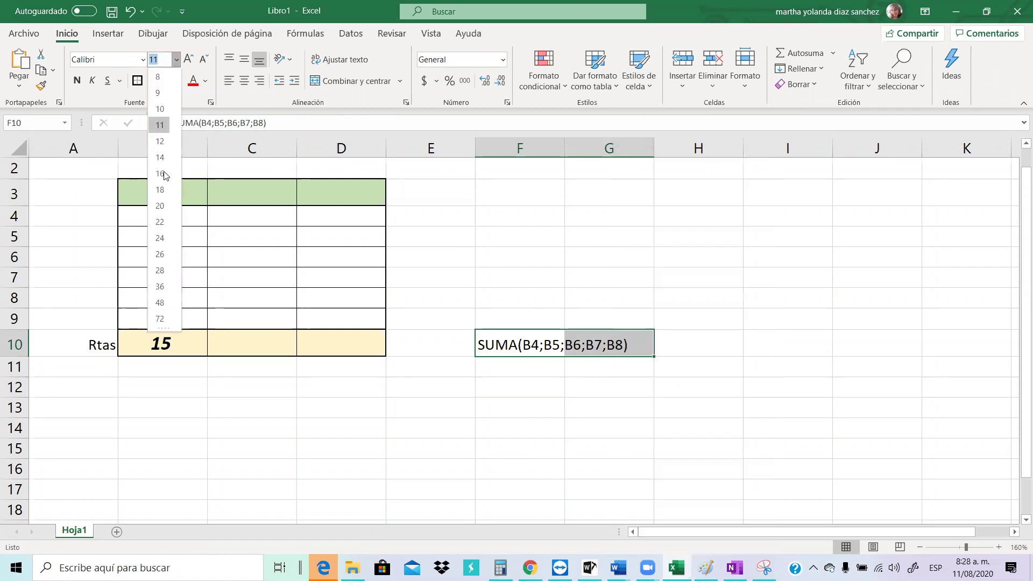
click(156, 235)
click(666, 233)
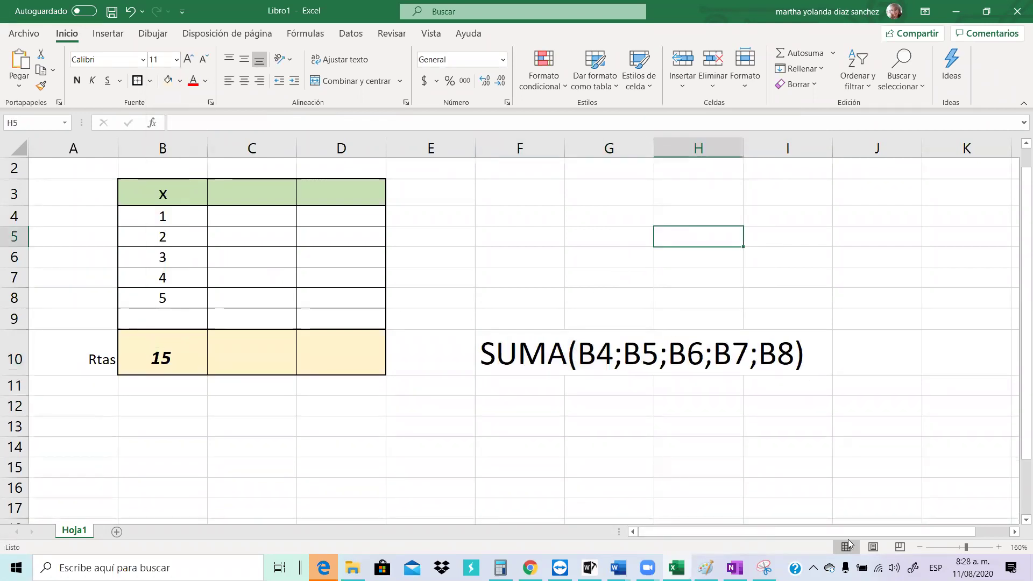
Enter a lone equals sign in cell E10 and align it to the right of the cell
click(449, 357)
text(=)
click(476, 437)
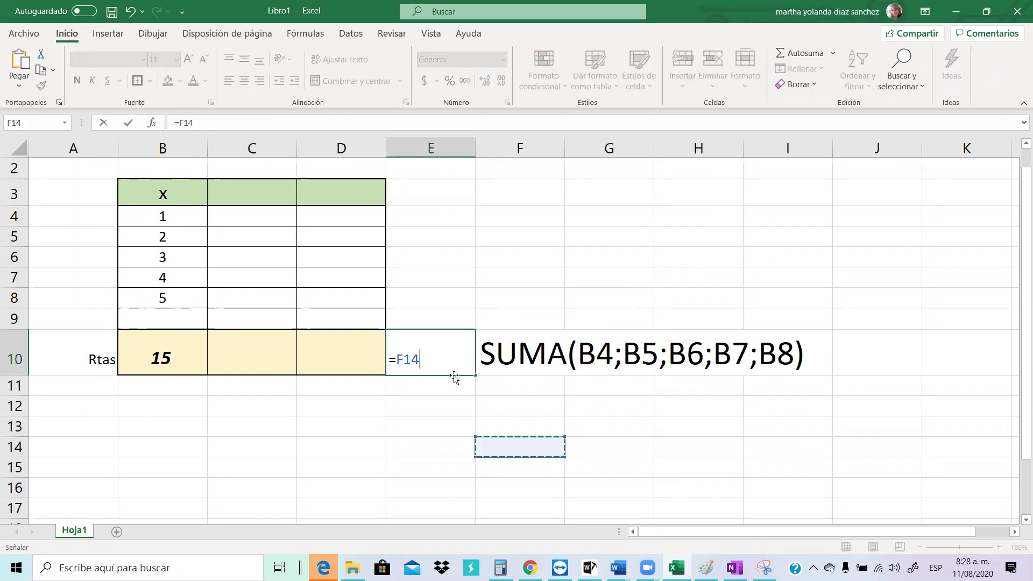
key(BackSpace)
key(BackSpace)
key(BackSpace)
key(Return)
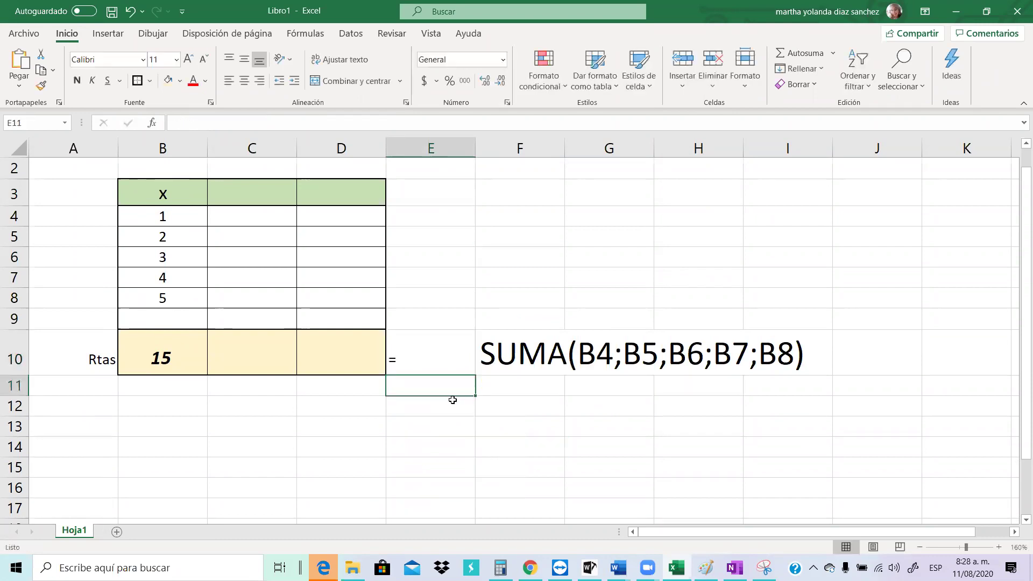
click(390, 344)
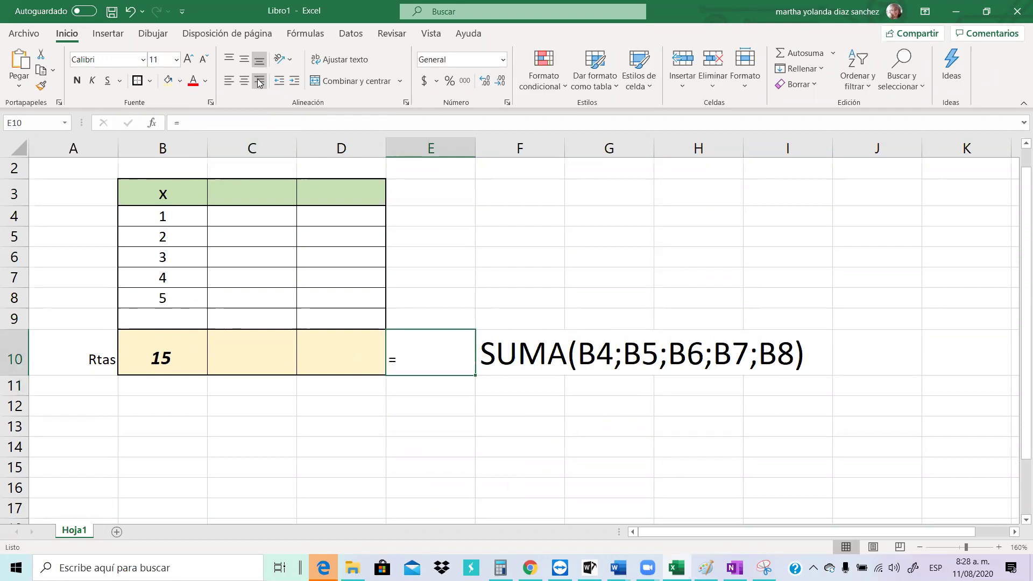
click(259, 80)
click(452, 427)
Duplicate the equals sign from E10 into E11 and the formula text from F10:I10 into row 11
click(454, 358)
drag(475, 376, 477, 396)
drag(487, 355, 824, 366)
key(ctrl+c)
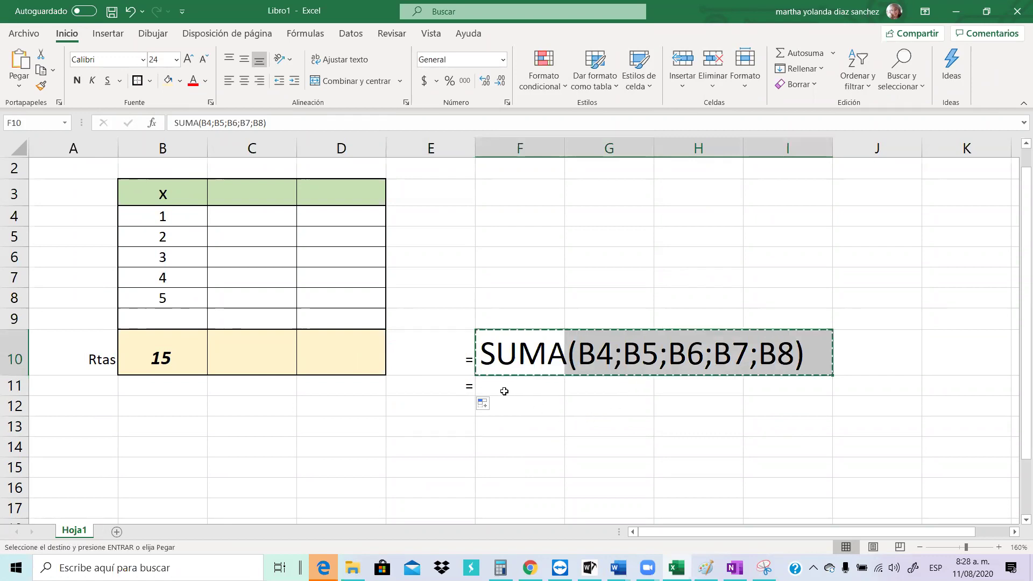
click(496, 382)
key(ctrl+v)
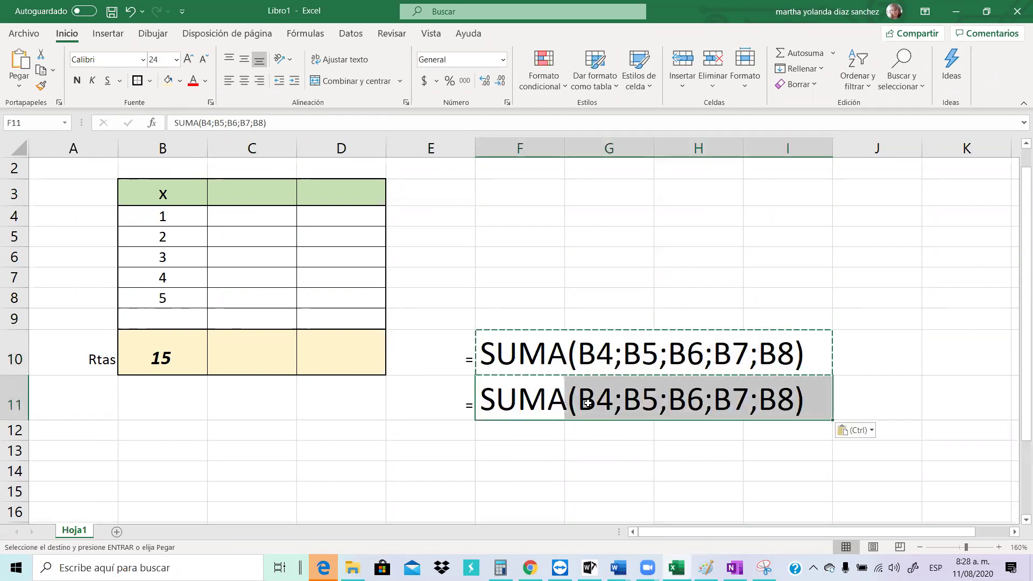
click(581, 397)
double_click(611, 398)
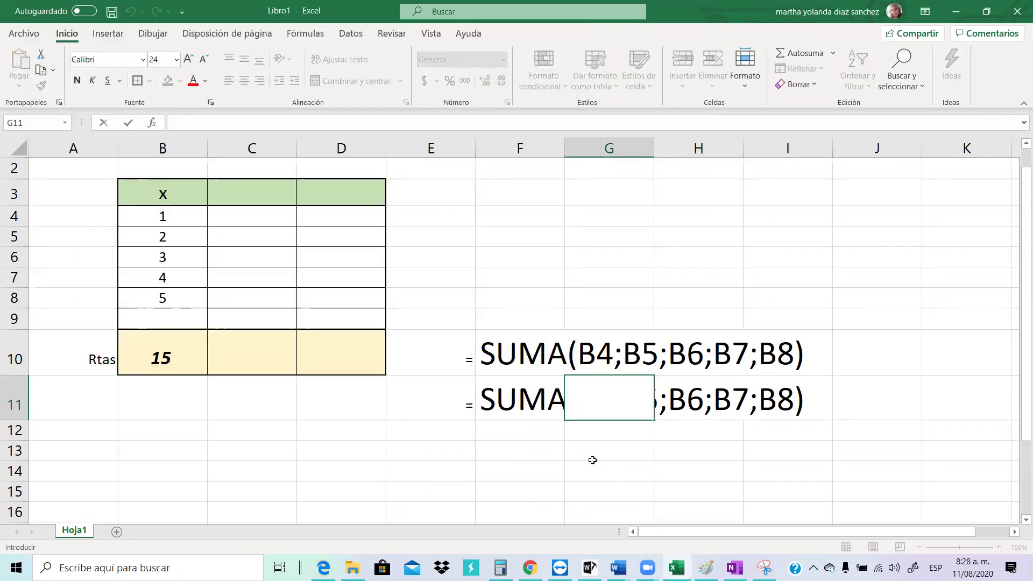
key(Escape)
double_click(613, 396)
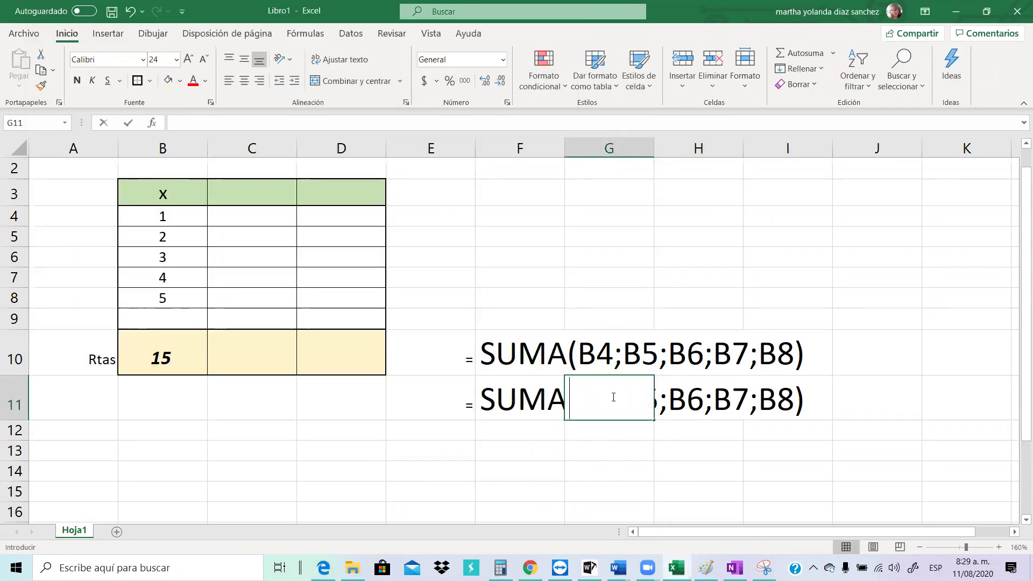
key(Escape)
Change the formula text in cell F11 to the range form SUMA(B4:b8)
click(495, 404)
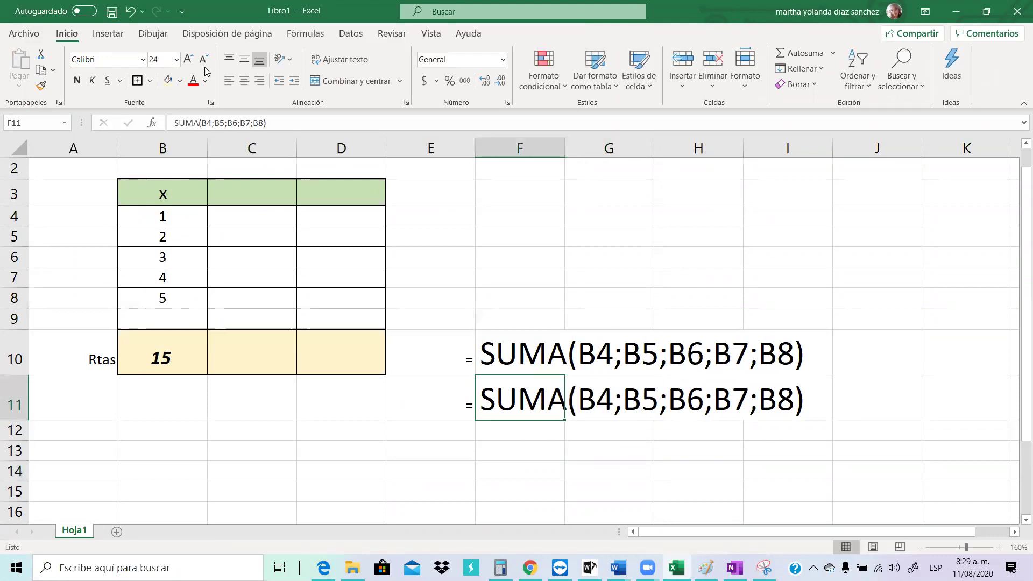
click(214, 123)
shift+click(292, 123)
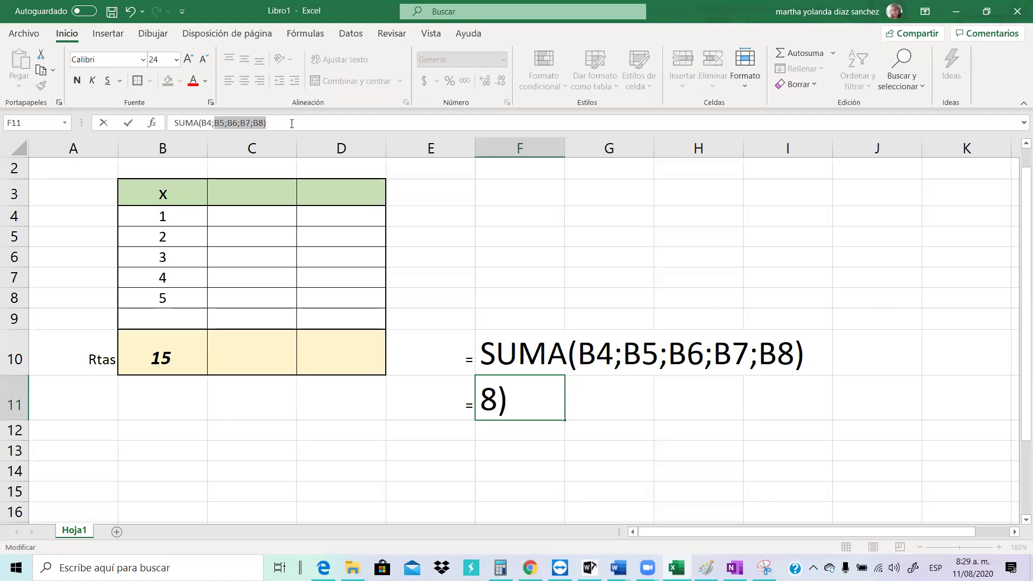
key(BackSpace)
key(BackSpace)
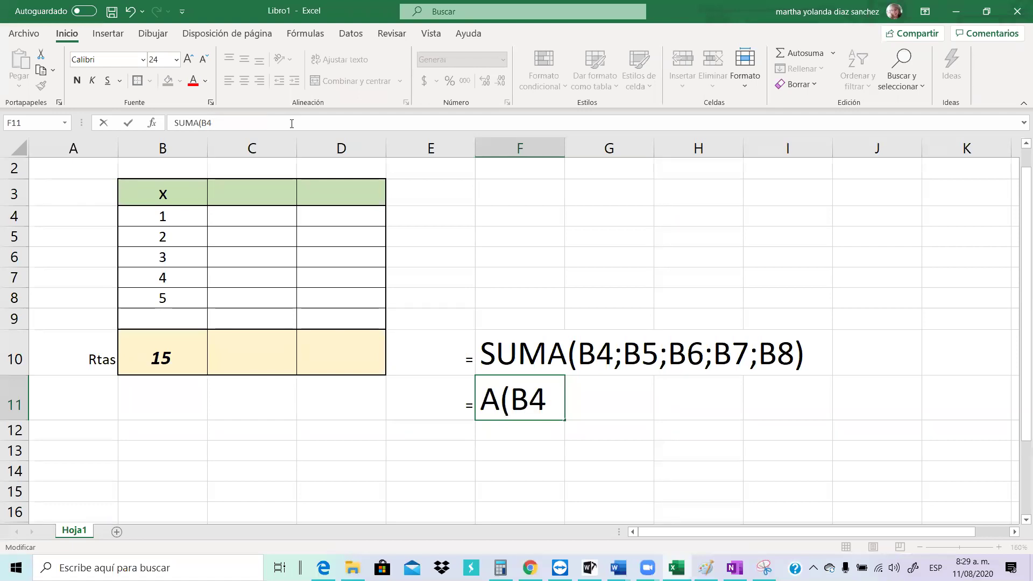
text(:b)
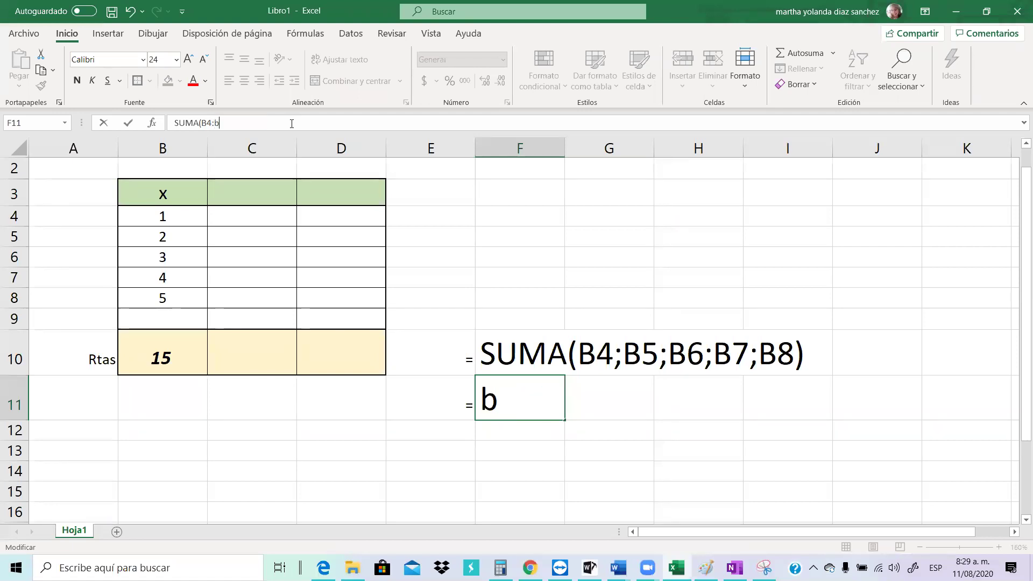
text(89)
key(BackSpace)
text())
key(Return)
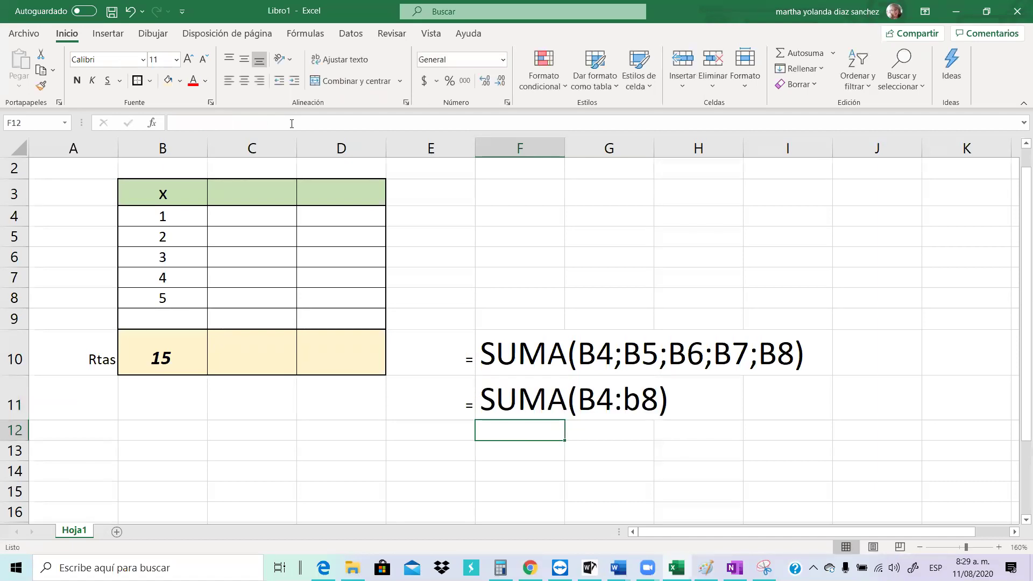
Fill cells F11:G11 with the light gold used in the answer row, and fill F10:I10 with a medium blue
click(620, 407)
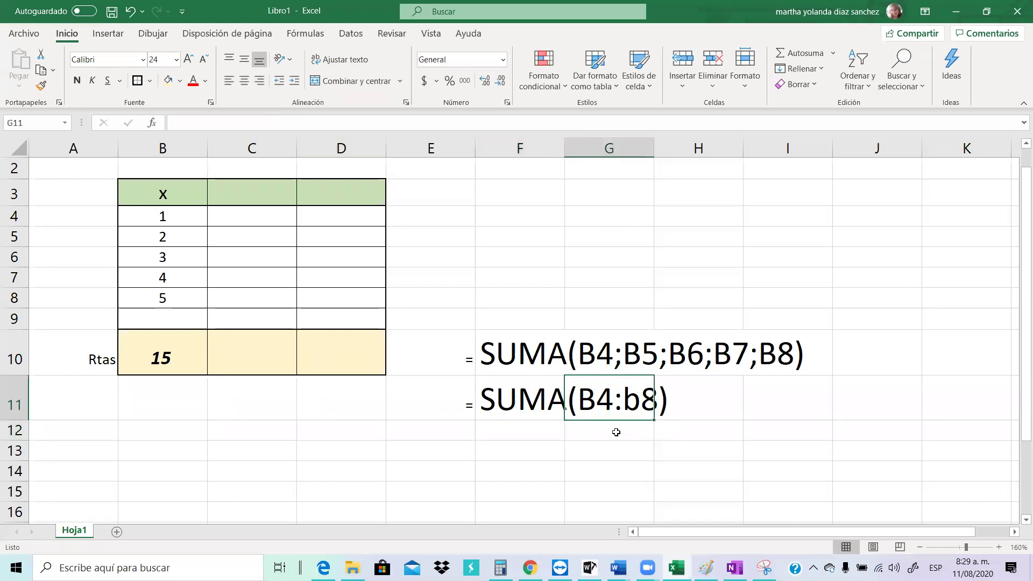
click(596, 450)
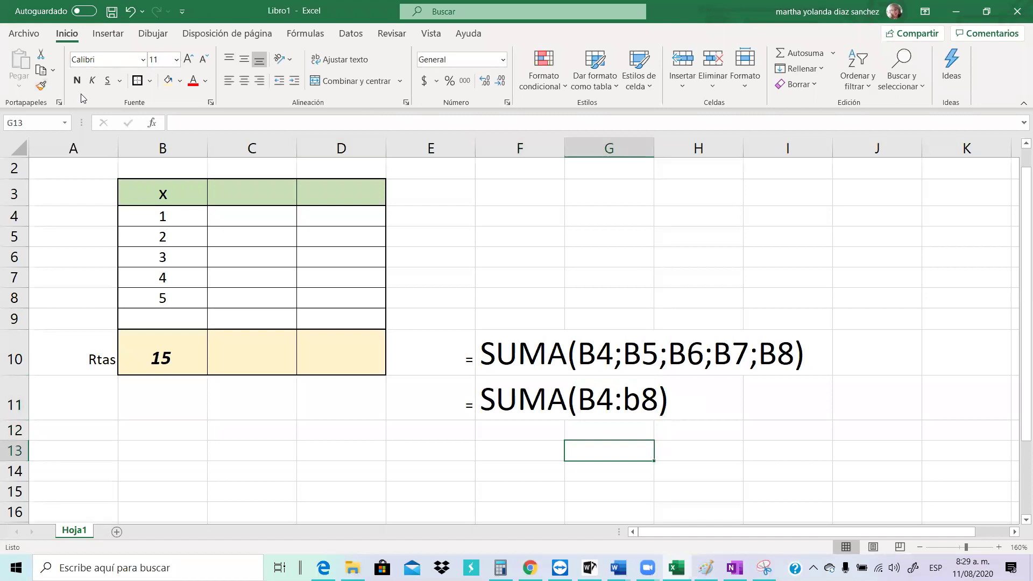
drag(515, 391, 610, 400)
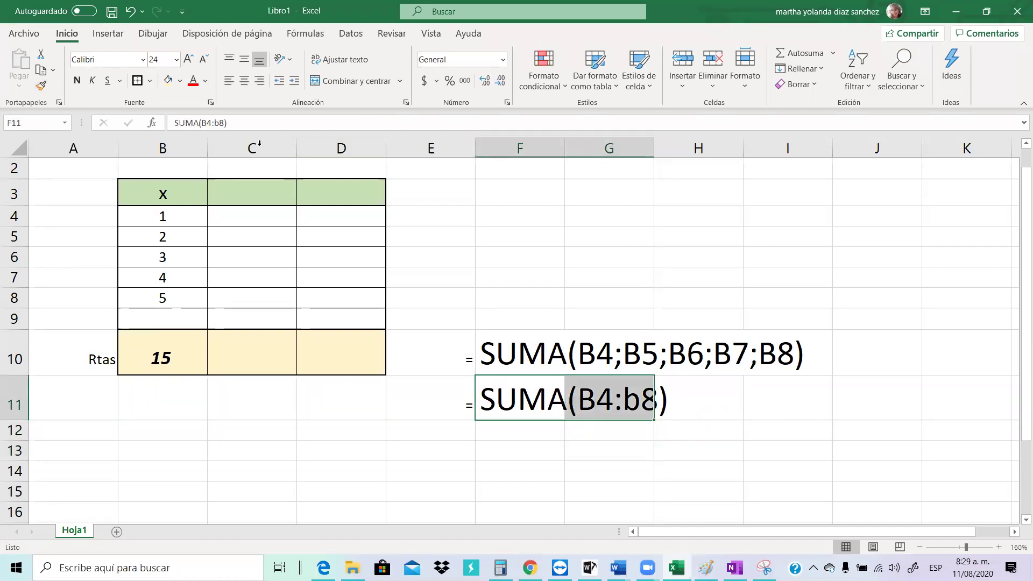
drag(487, 345, 771, 363)
click(179, 81)
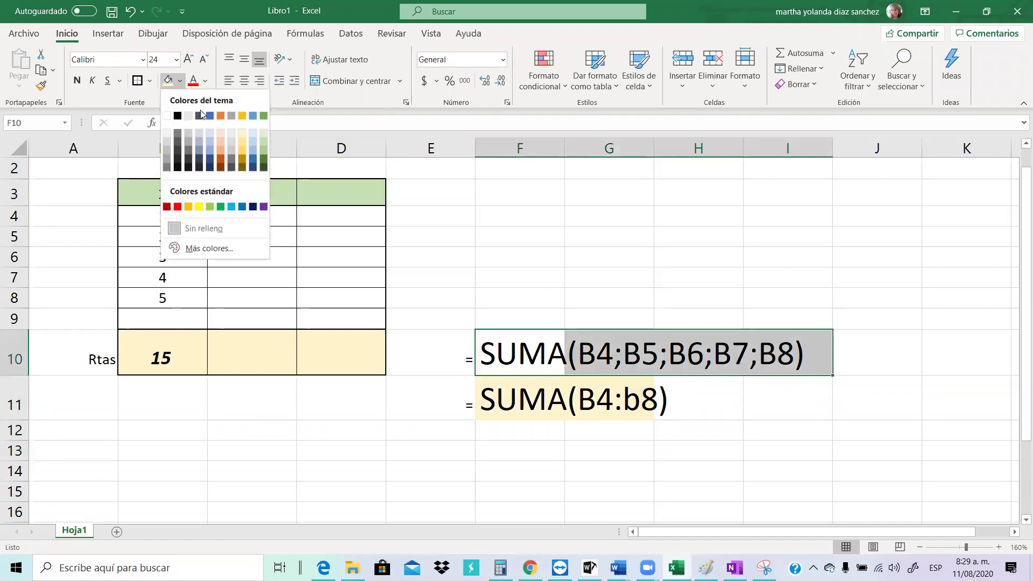
click(209, 150)
click(588, 237)
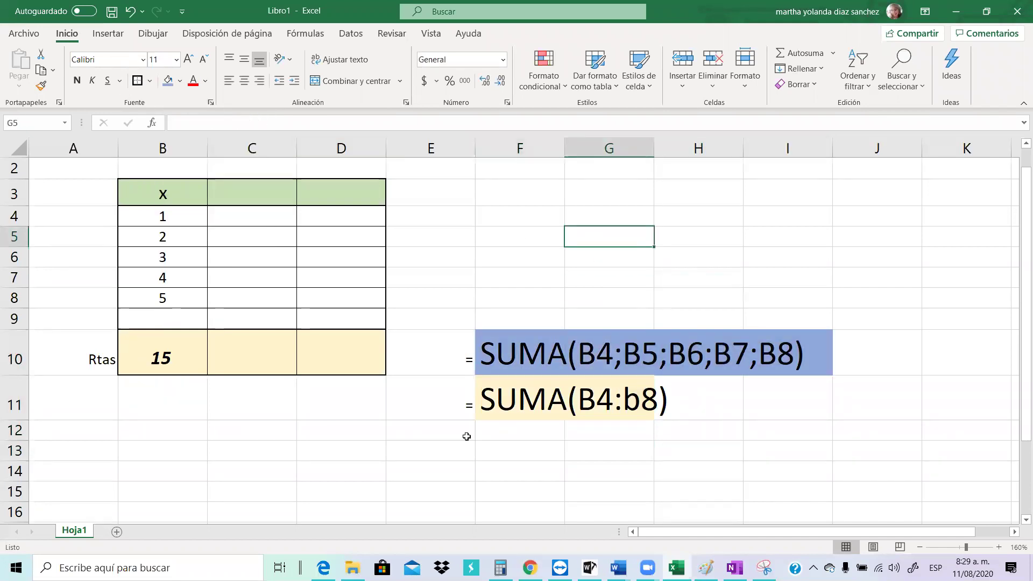
Extend the equals sign from E11 down to E12 and enter the text B4+B5+B6+B76+B8 in F12
click(169, 354)
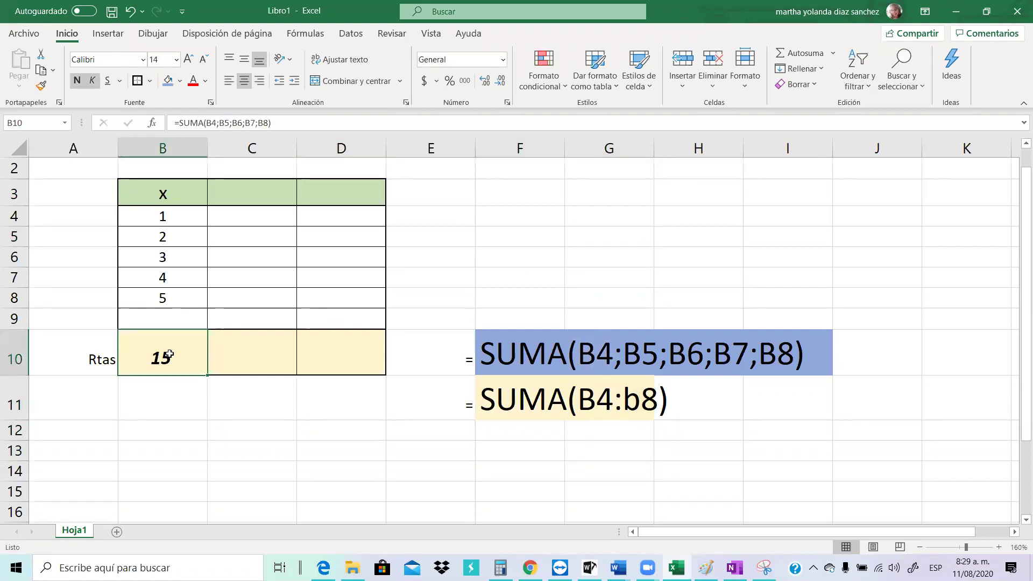
click(467, 412)
drag(474, 419, 473, 430)
click(498, 429)
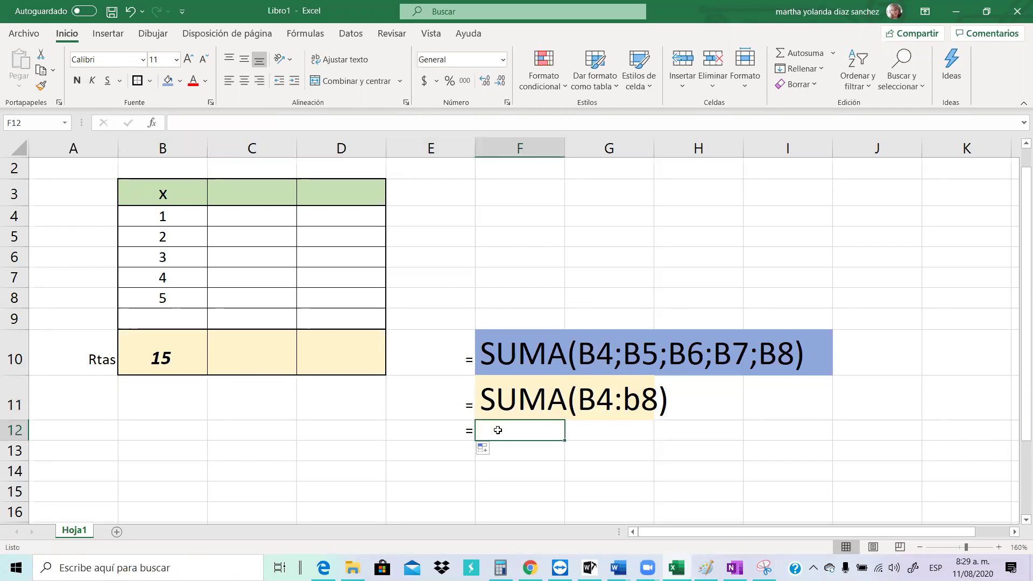
text(B4+B5+B6+B76+B)
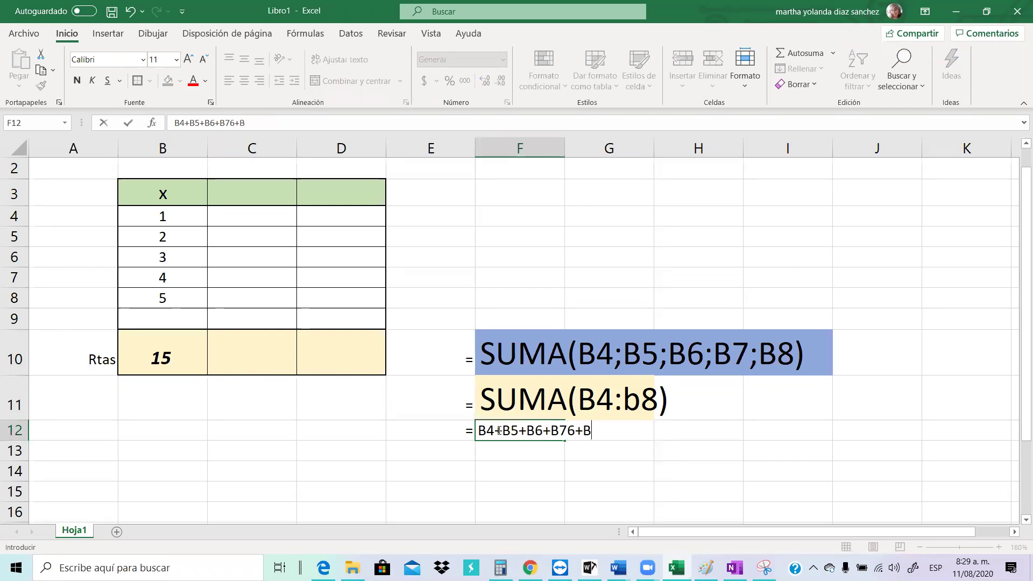
text(8)
key(Return)
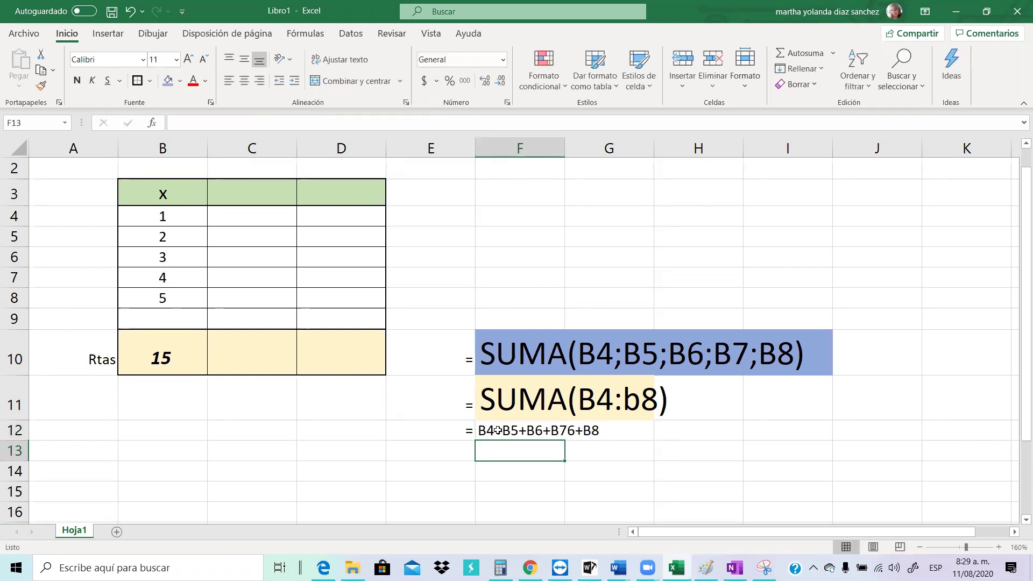
Enter the label Autosuma in cell F13, below the addition formula text
text(S)
key(BackSpace)
key(BackSpace)
text(Autosuma)
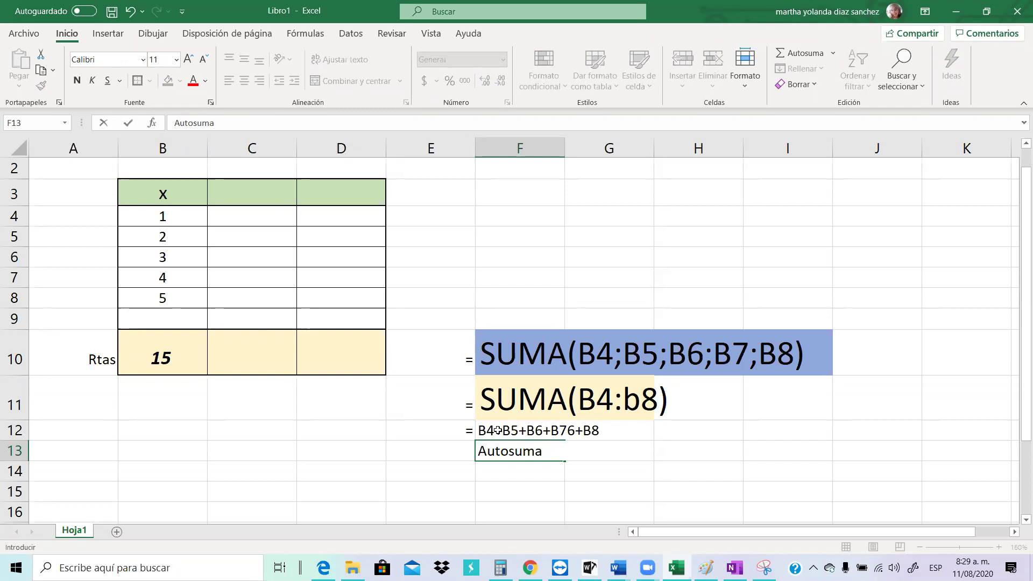
key(Return)
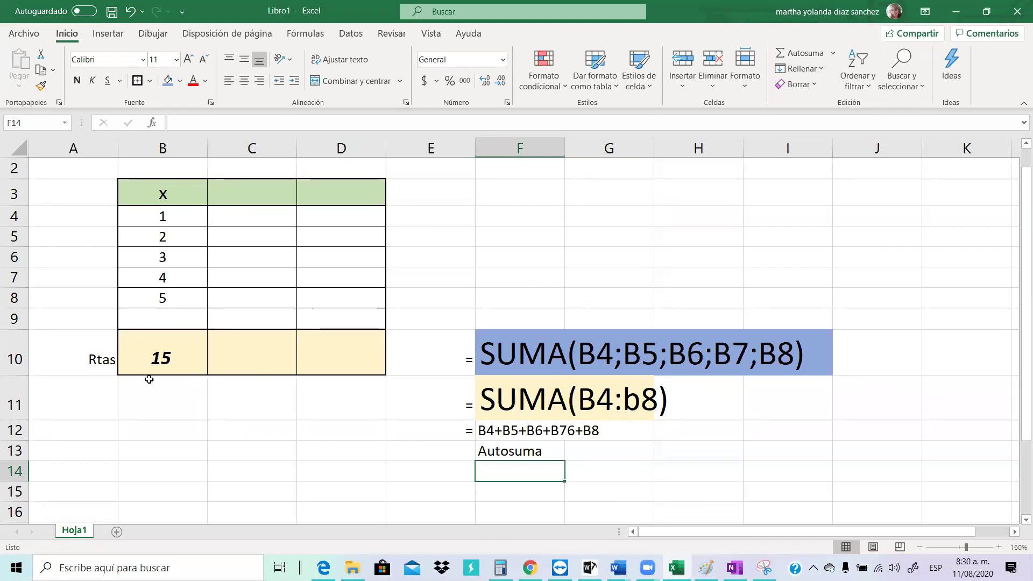
Enter the values 4, 6 and 7 in cells D4, D5 and D6
click(353, 217)
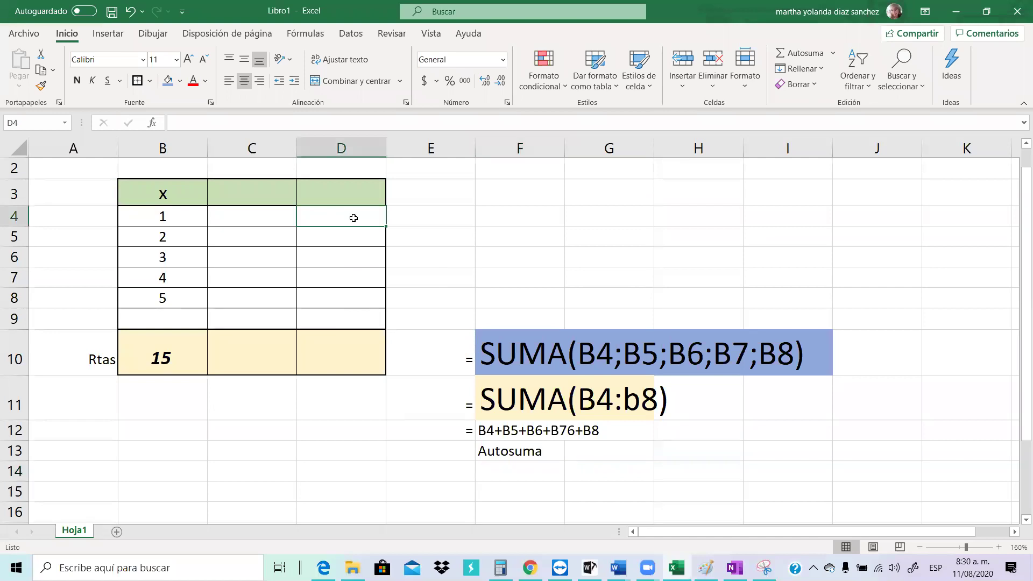
text(4)
key(Return)
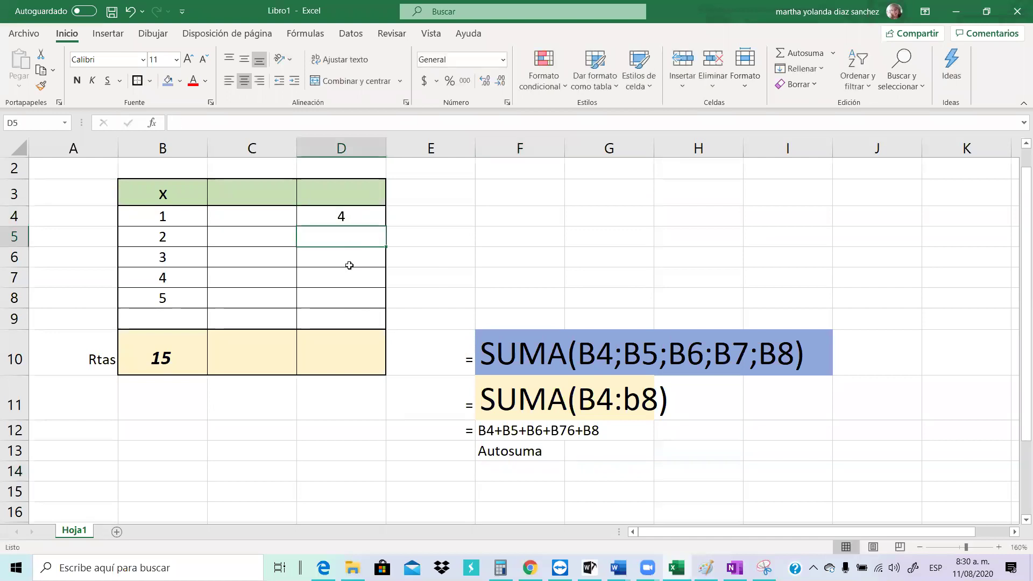
text(6)
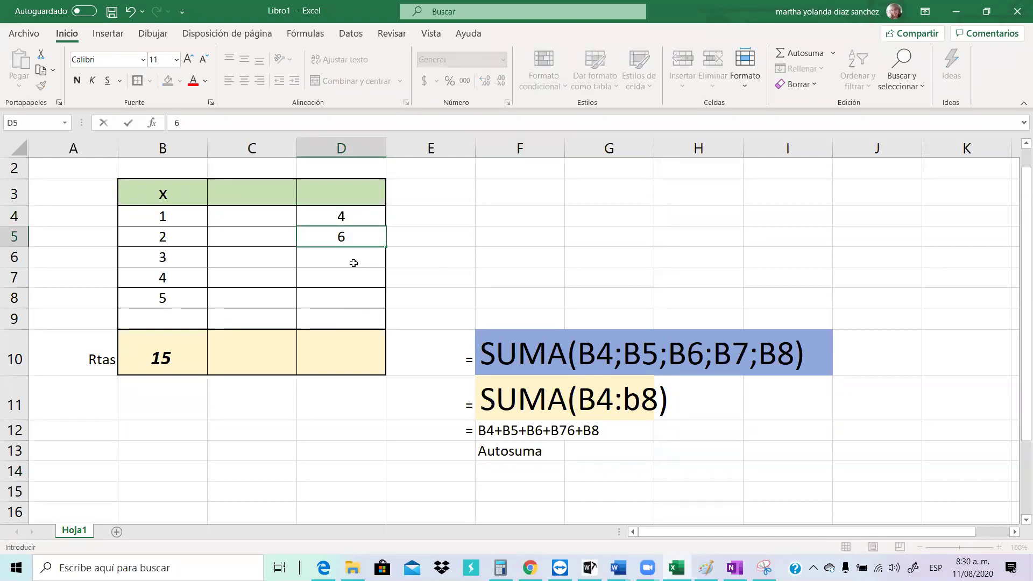
key(Return)
text(7)
key(Return)
key(Return)
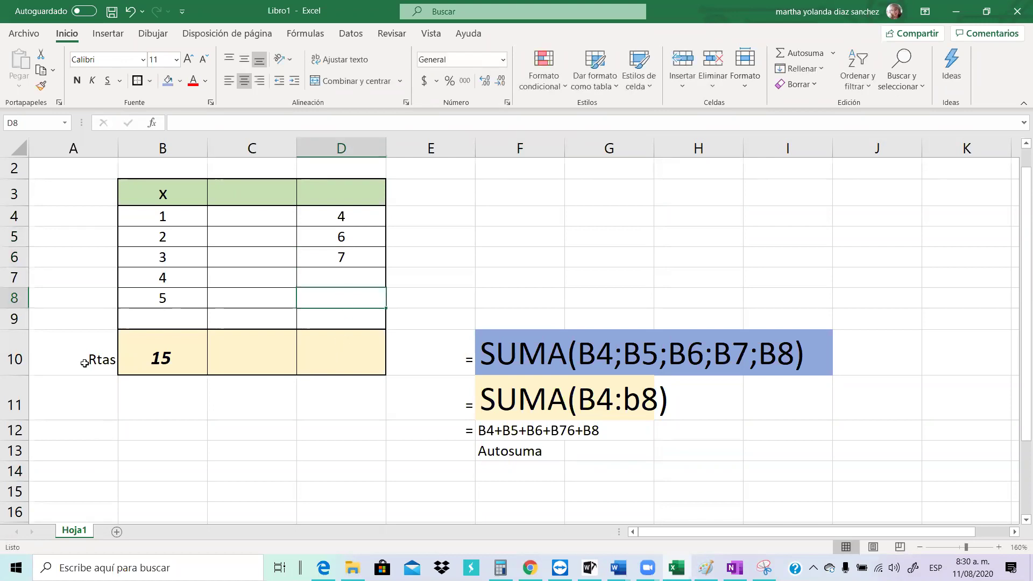
Fill the number cells B4:B8 and D4:D6 with the medium blue colour
drag(156, 215, 161, 299)
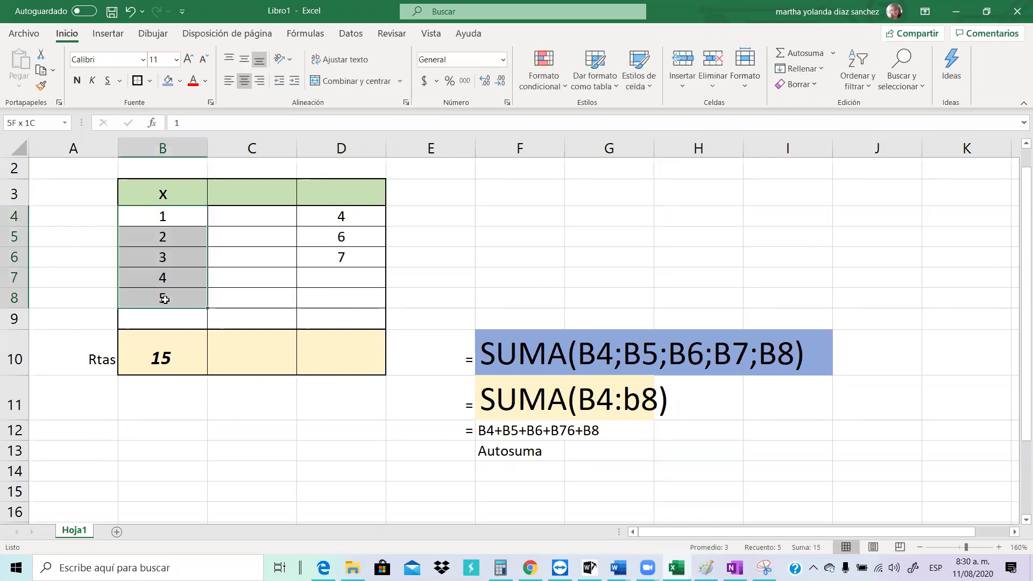
click(168, 81)
drag(323, 216, 322, 257)
click(169, 81)
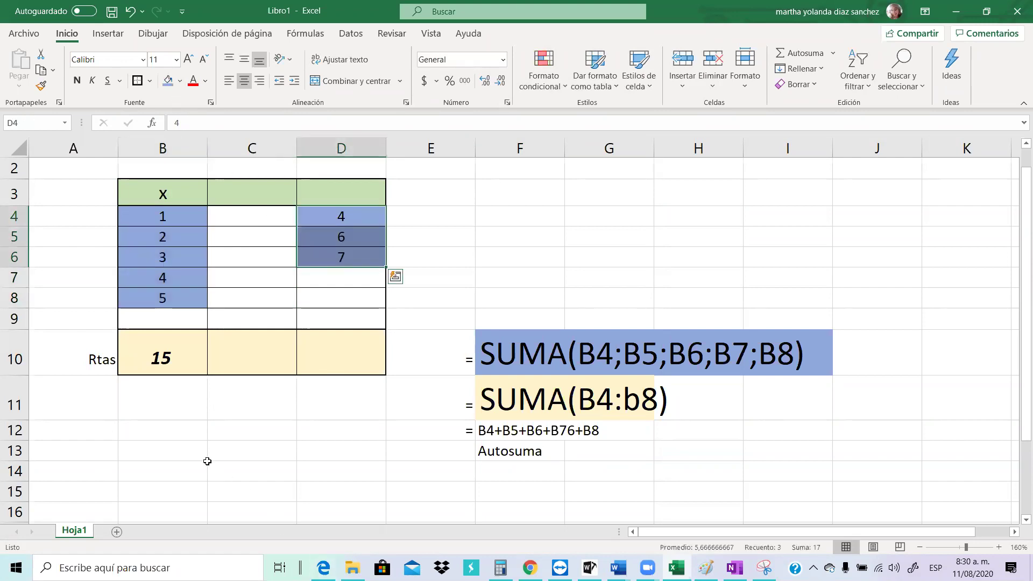
Enter the label Suma especial in cell B12, below the answer row
click(172, 434)
text(sum)
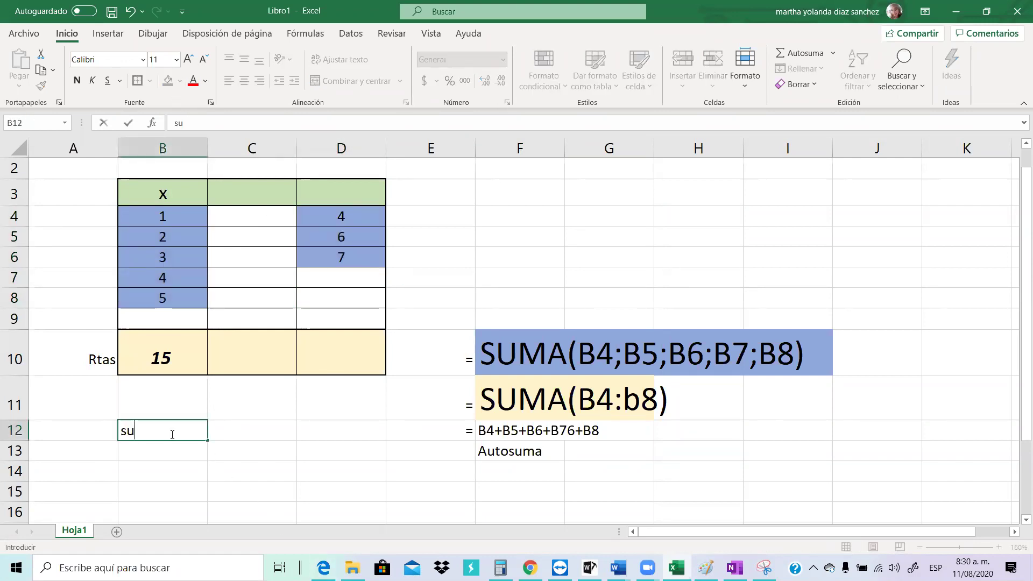
key(BackSpace)
key(BackSpace)
key(BackSpace)
text(Sum)
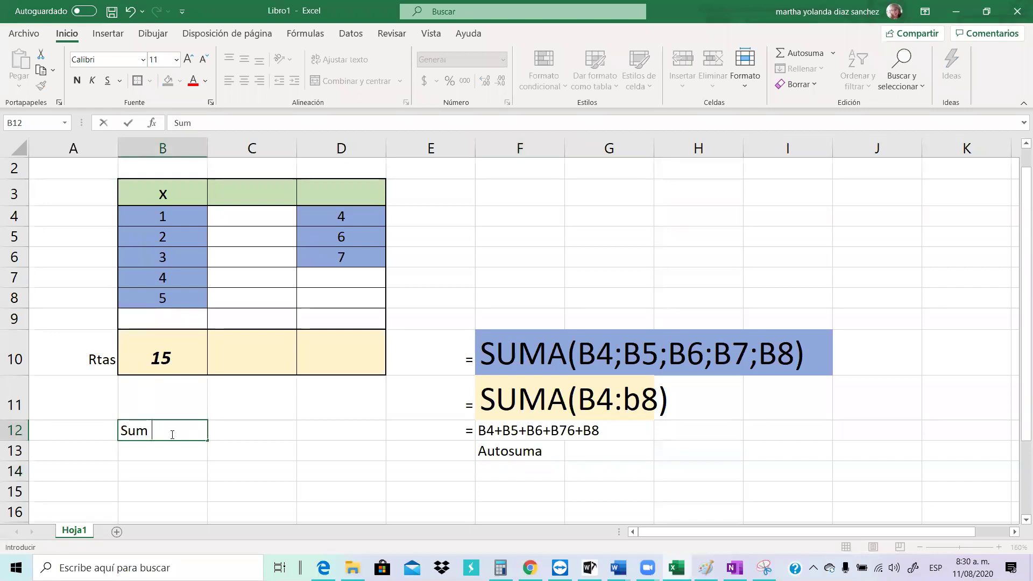
text(a especial)
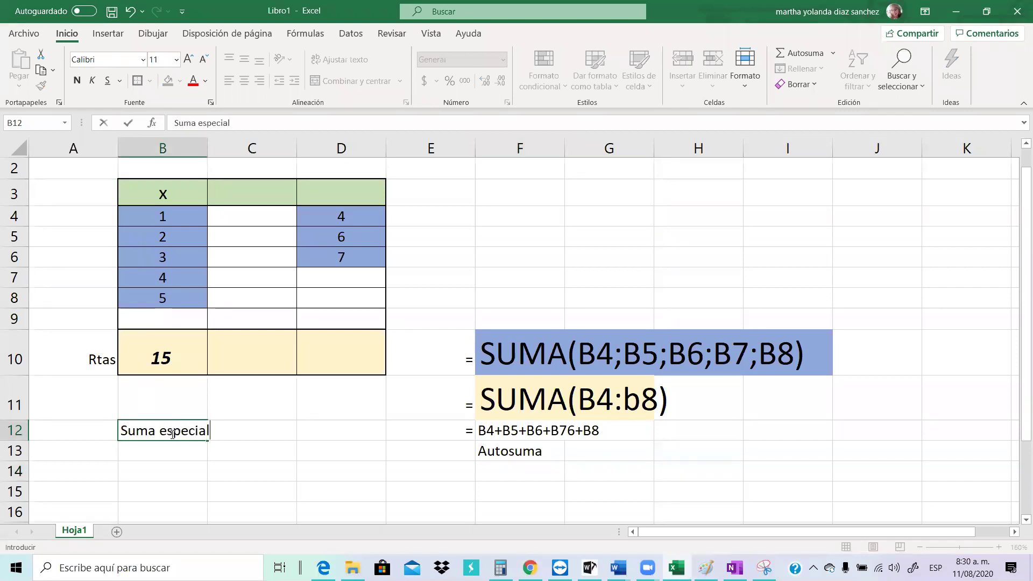
key(Return)
click(173, 433)
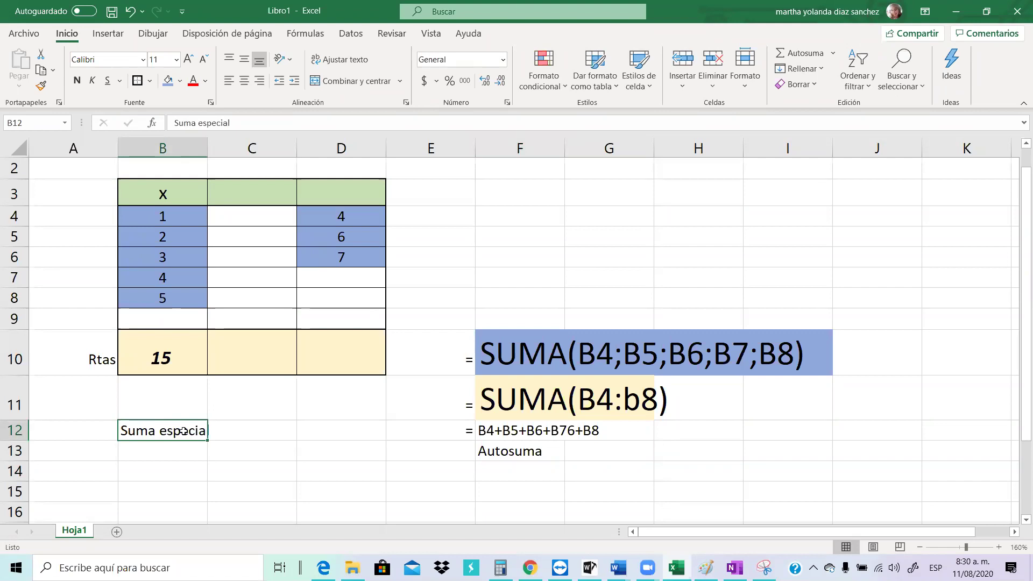
click(228, 429)
text(=)
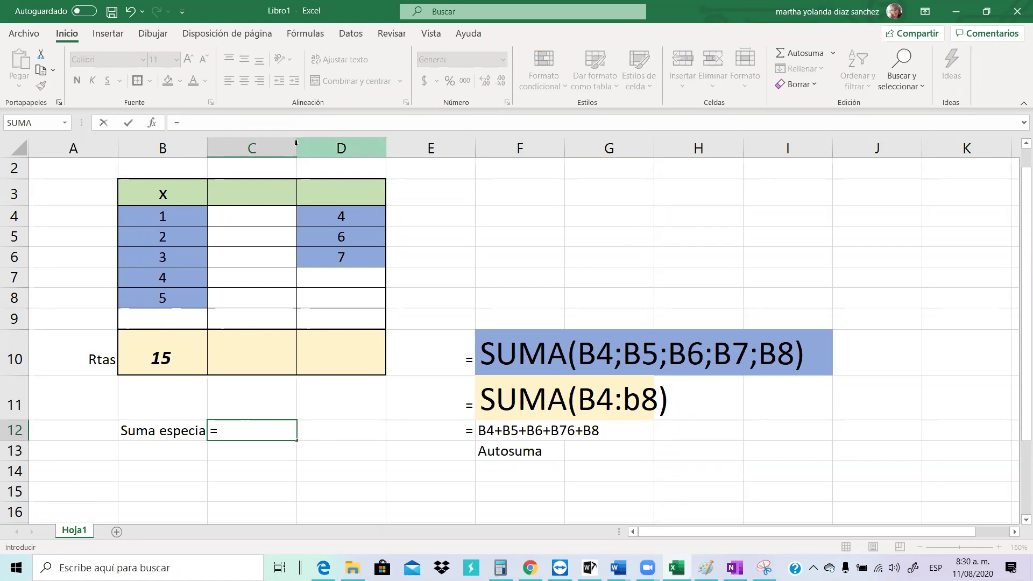
click(294, 144)
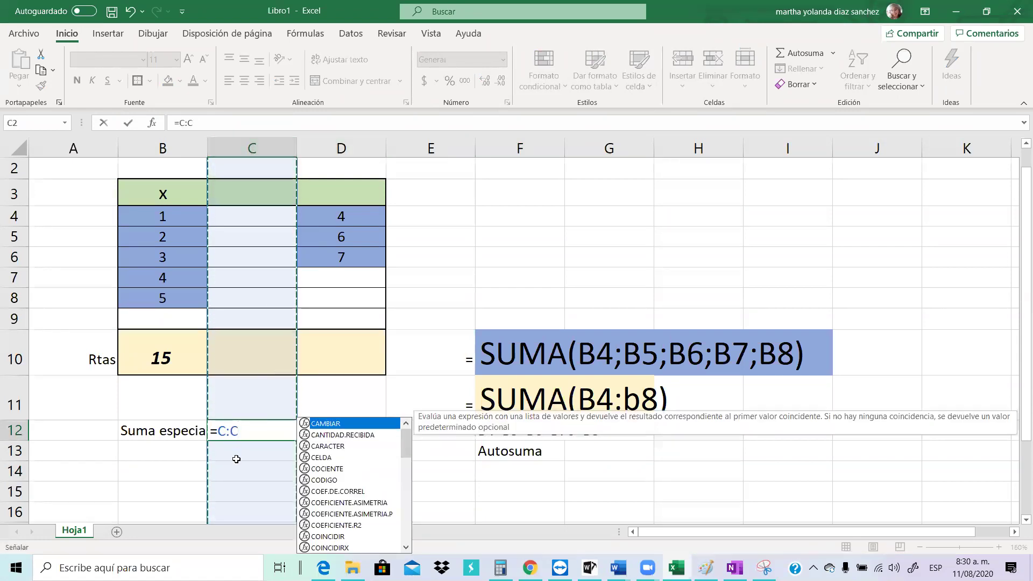
key(Escape)
key(Escape)
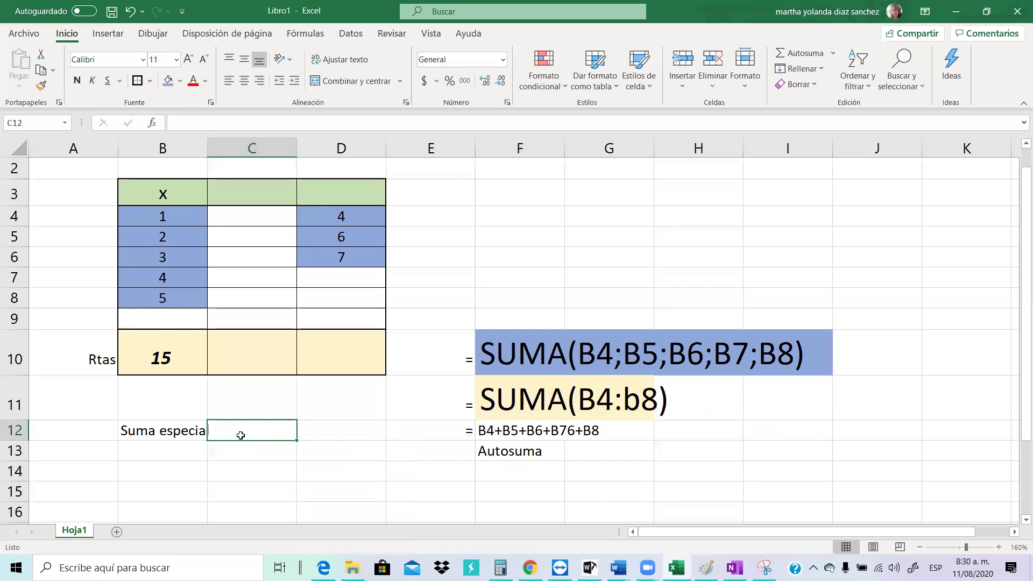
Total both blue ranges in cell C12 with the formula =suma(b4:b8)+suma(d4:d6)
text(=suma()
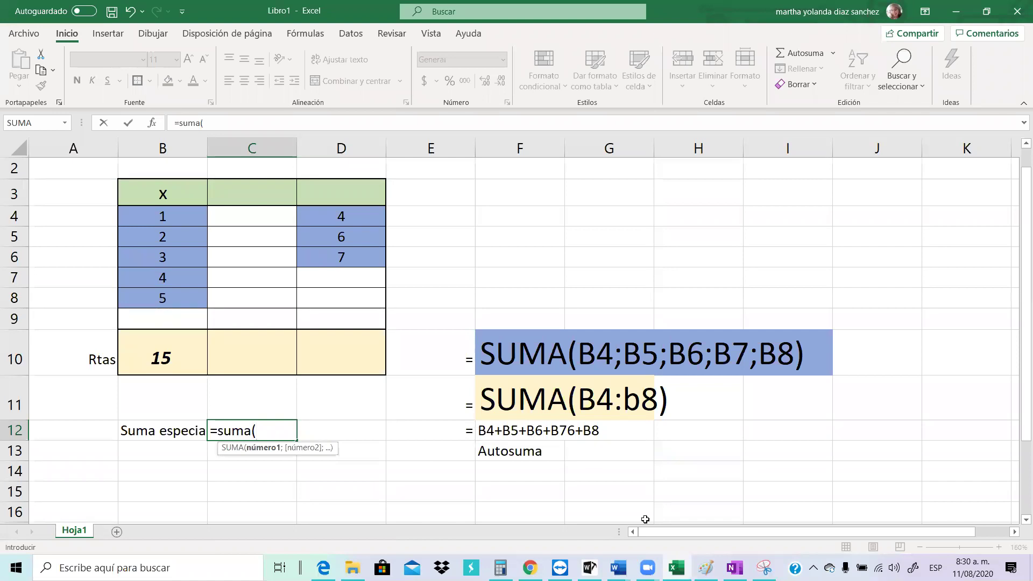
text(b4)
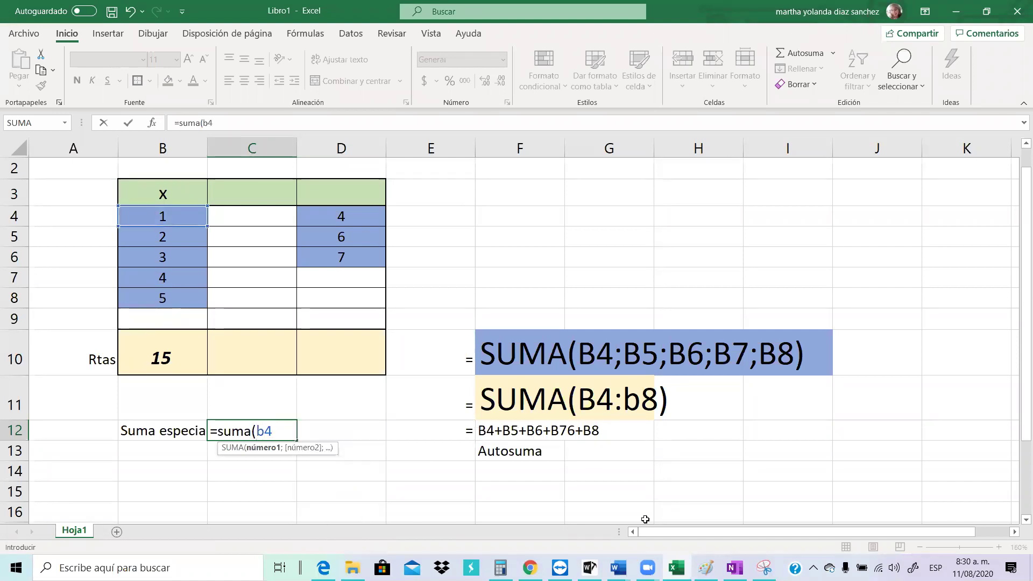
text(;b)
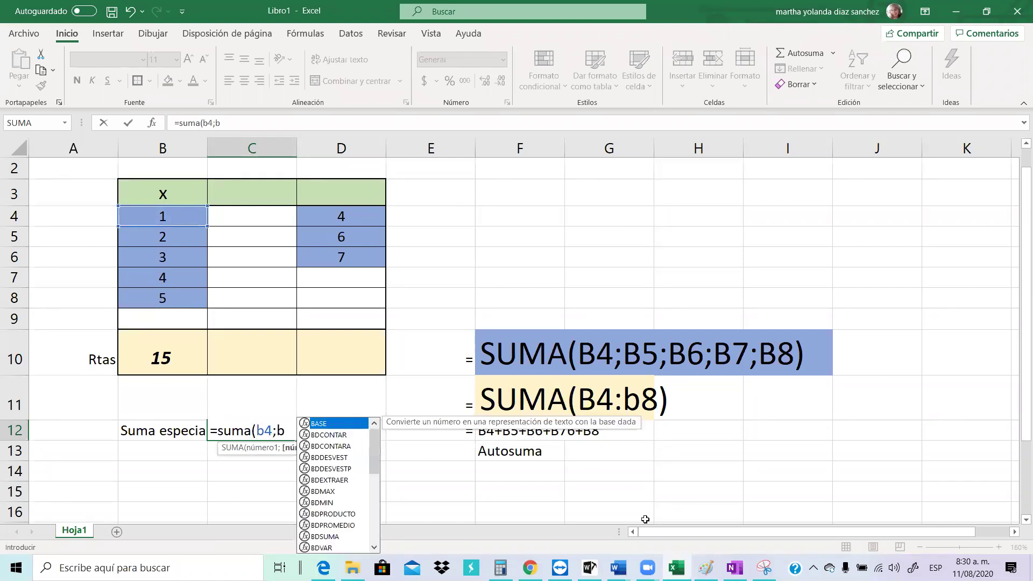
text(8)+)
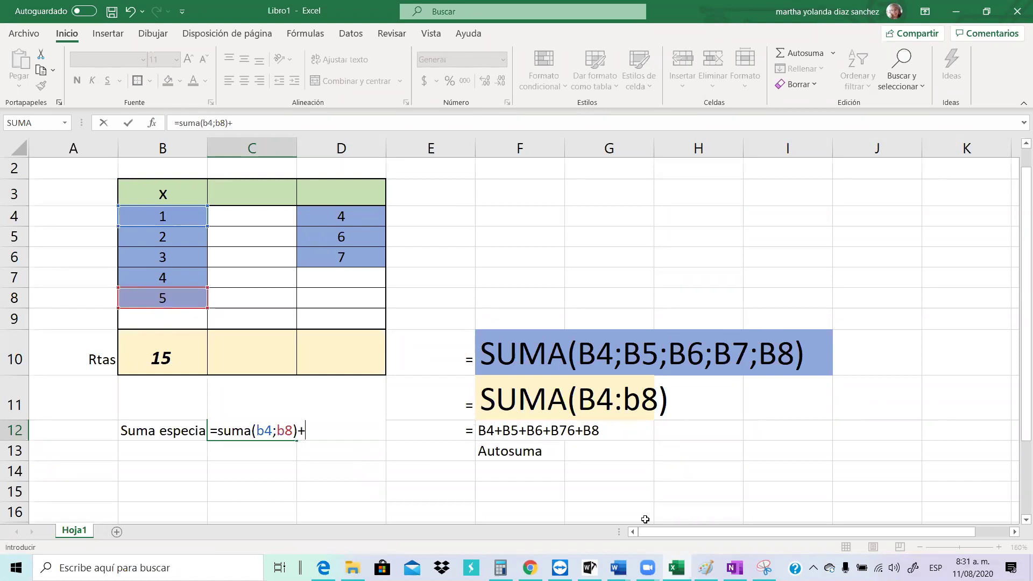
text(suma)
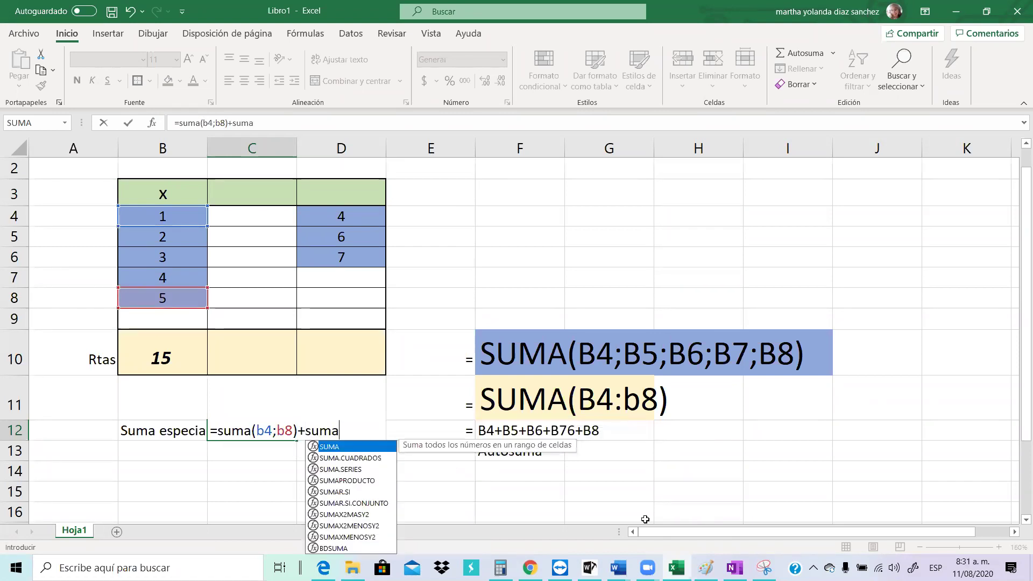
text(()
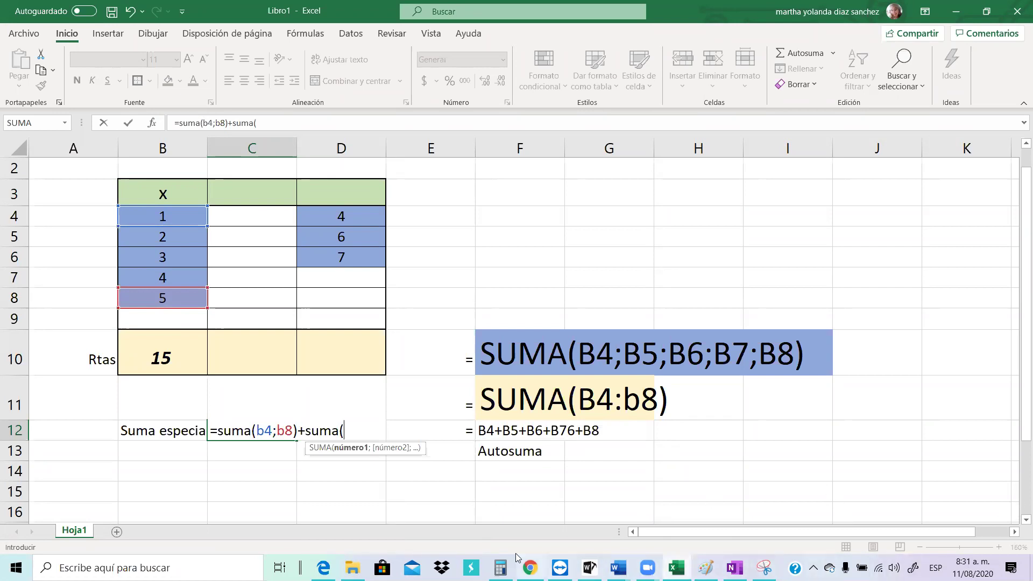
click(276, 429)
key(BackSpace)
text(:)
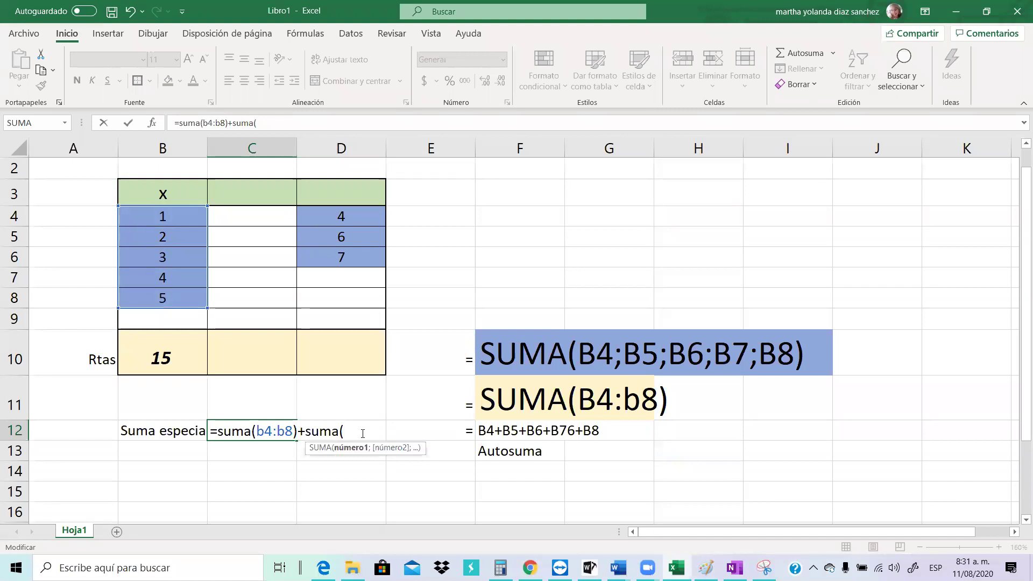
text(d4)
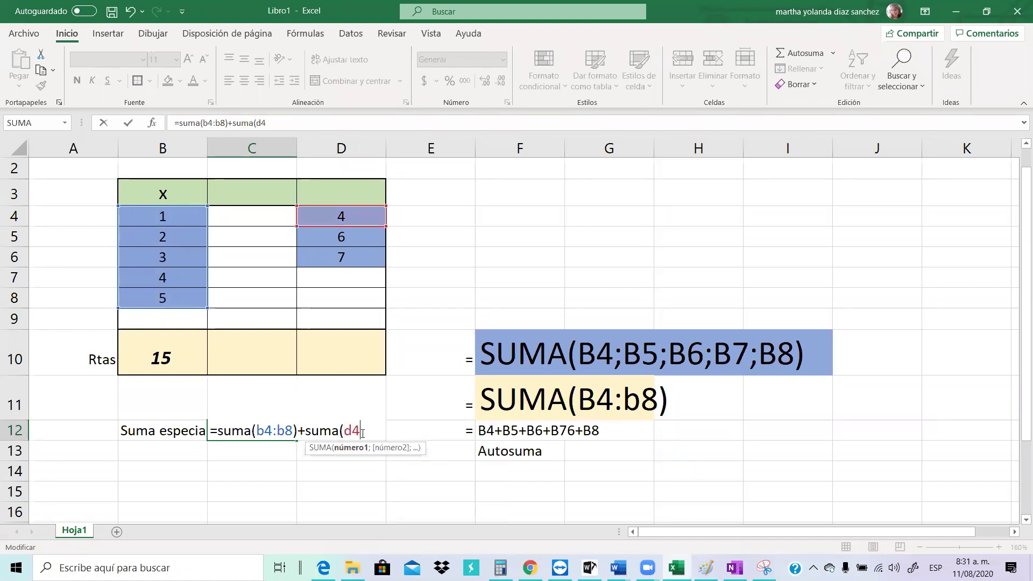
key(BackSpace)
text(4)
text(:d6))
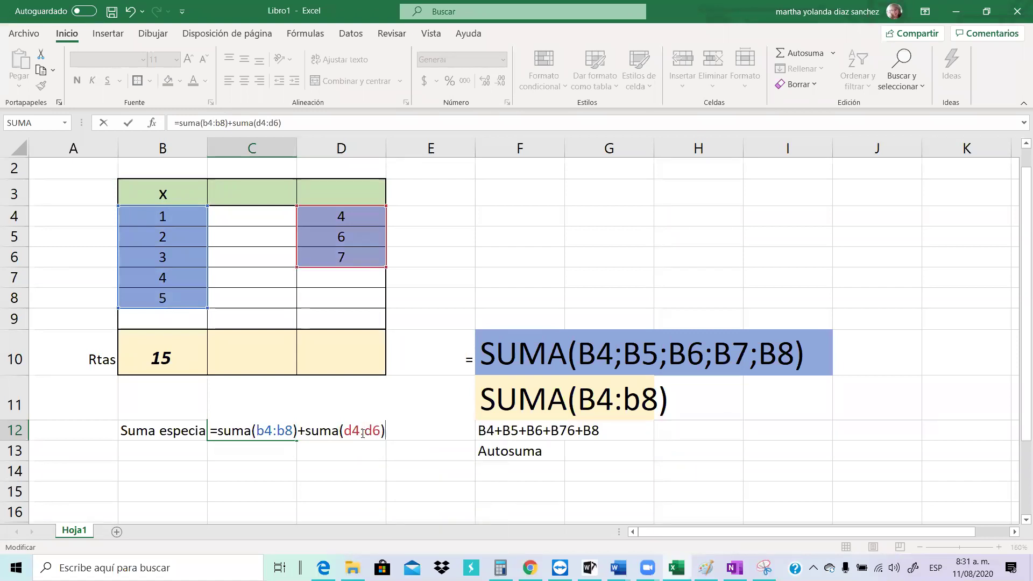
key(Return)
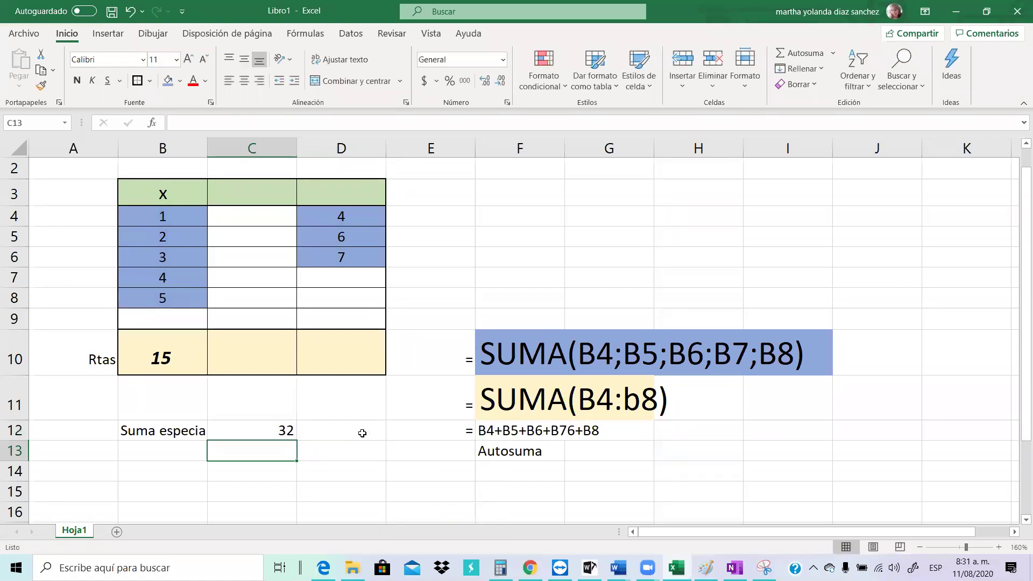
click(266, 429)
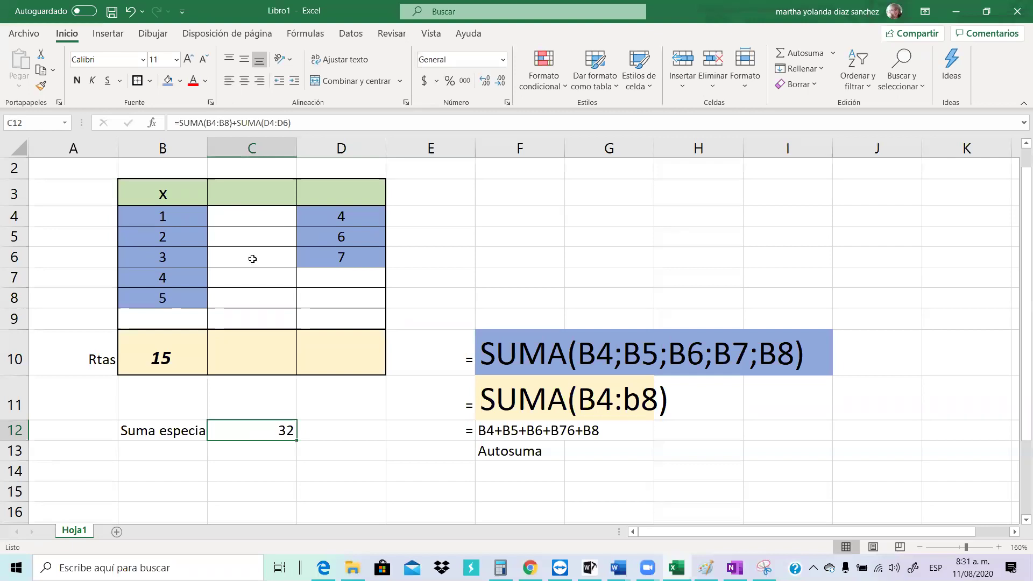
Clear the formula from cell C12
click(337, 464)
click(267, 430)
key(Delete)
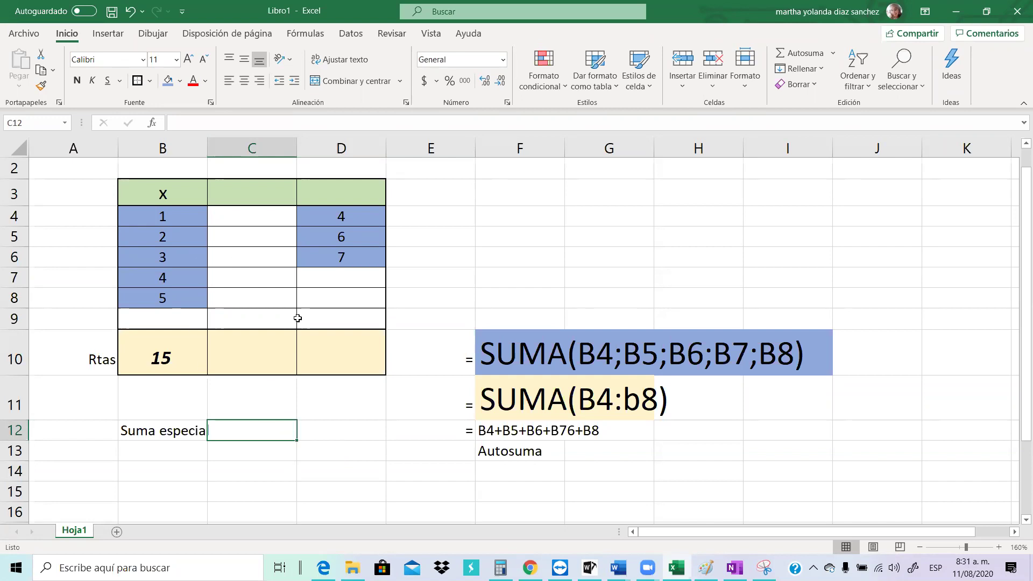
Try to reference both blue ranges in C12 as =B4:B8;D4:D6 without a function, and erase the references
text(=)
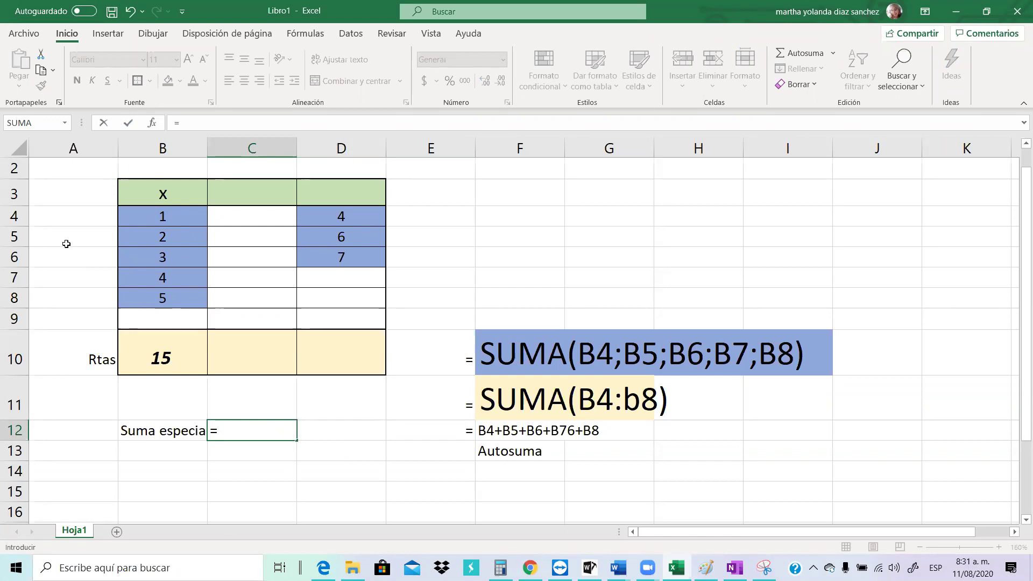
click(181, 214)
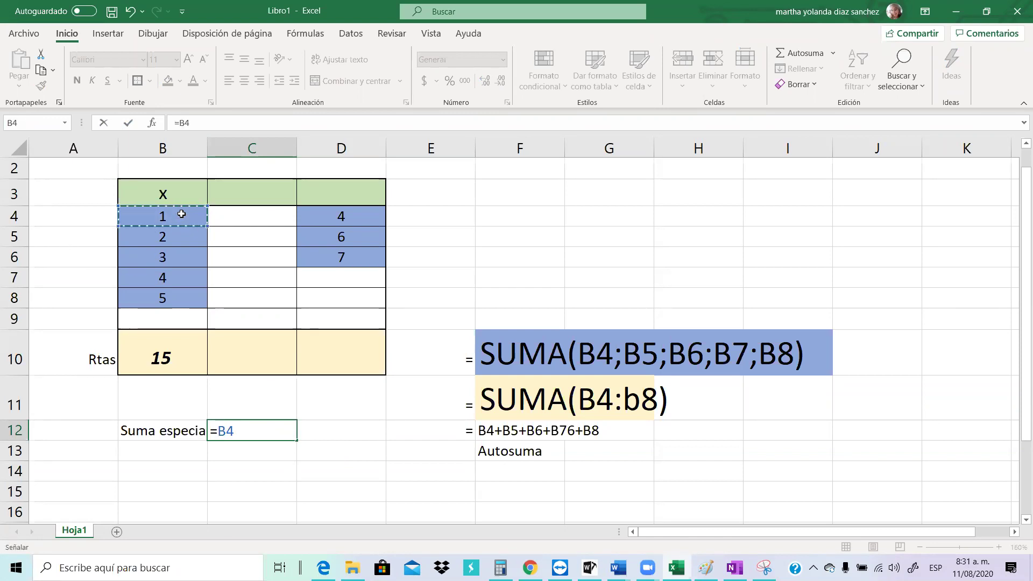
drag(181, 219, 188, 300)
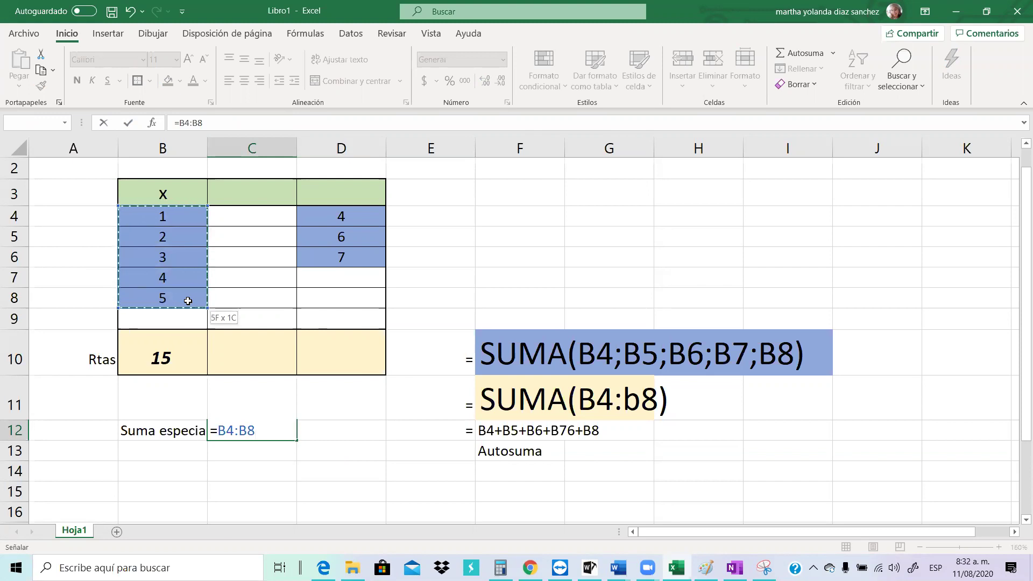
text(;)
drag(357, 214, 351, 256)
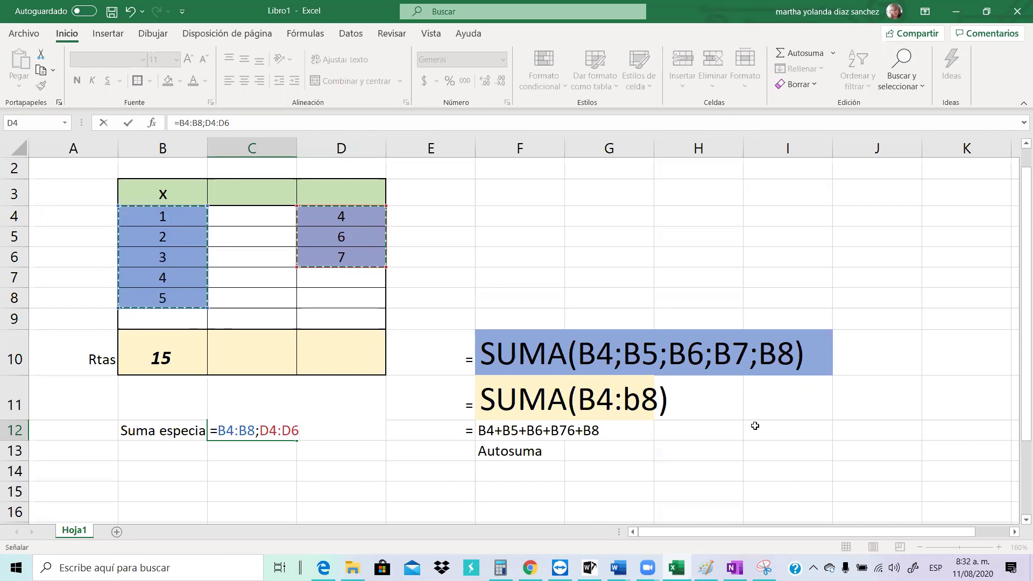
key(BackSpace)
key(BackSpace)
key(BackSpace)
key(BackSpace)
key(BackSpace)
key(BackSpace)
key(BackSpace)
key(BackSpace)
key(BackSpace)
key(BackSpace)
key(BackSpace)
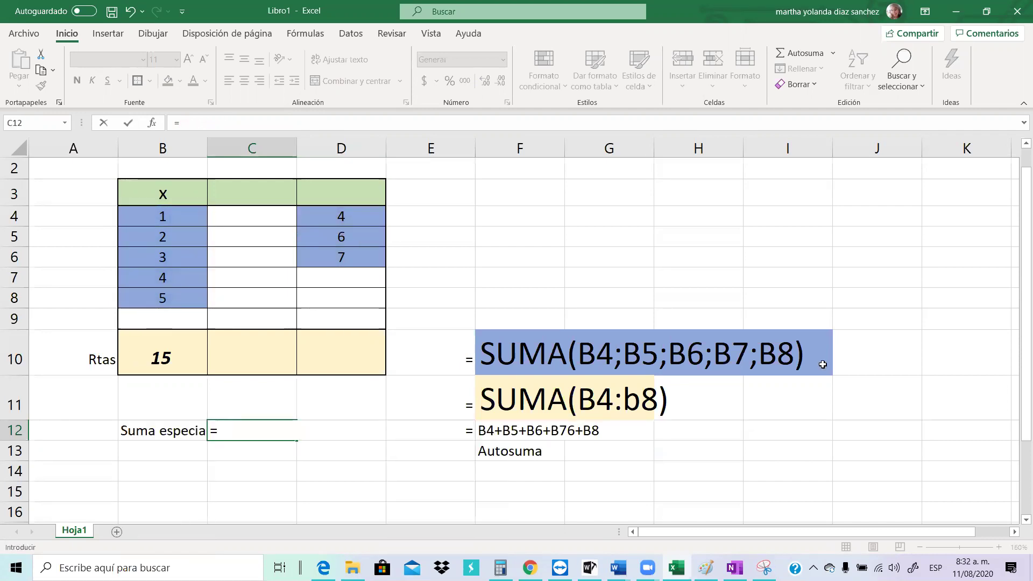
Enter the value 56 in cell D9 and fill the cell with the same medium blue
click(318, 319)
text(45)
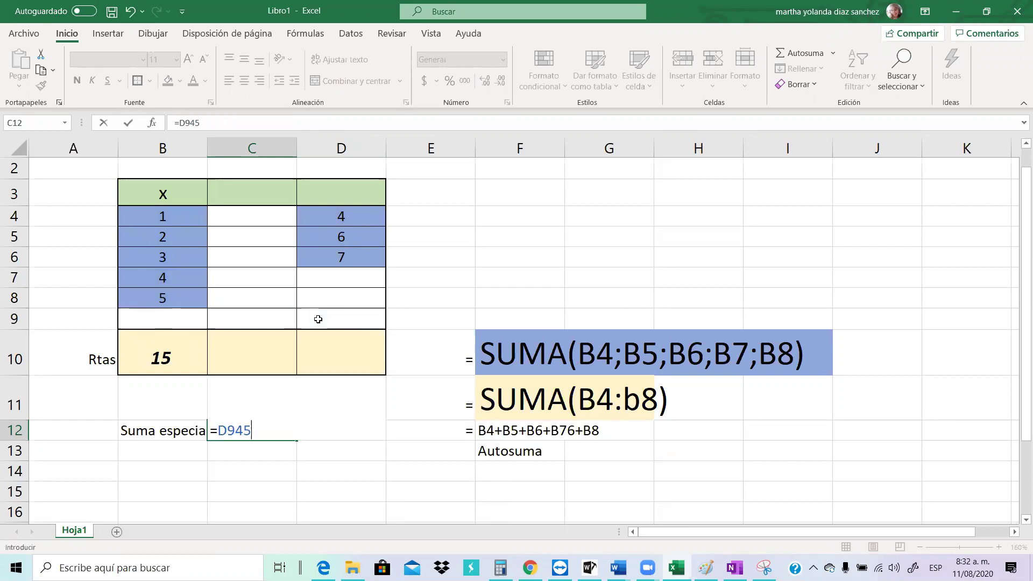
click(334, 316)
text(56)
key(Return)
click(342, 318)
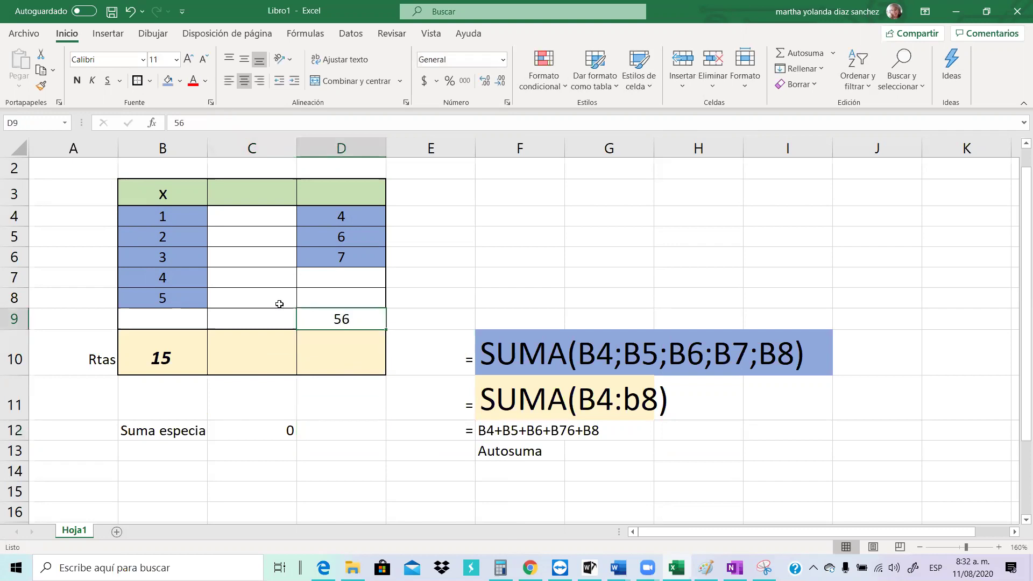
click(168, 81)
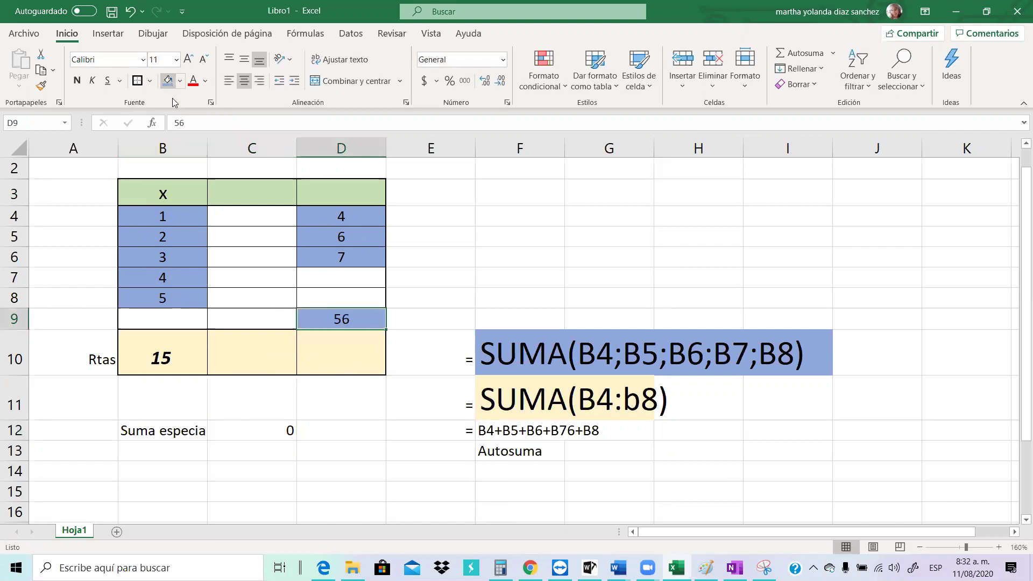
Enter the formula =B4:B8;D4:D6;D9 in cell C12, picking the three blue ranges and separating them with semicolons
click(259, 430)
text(=)
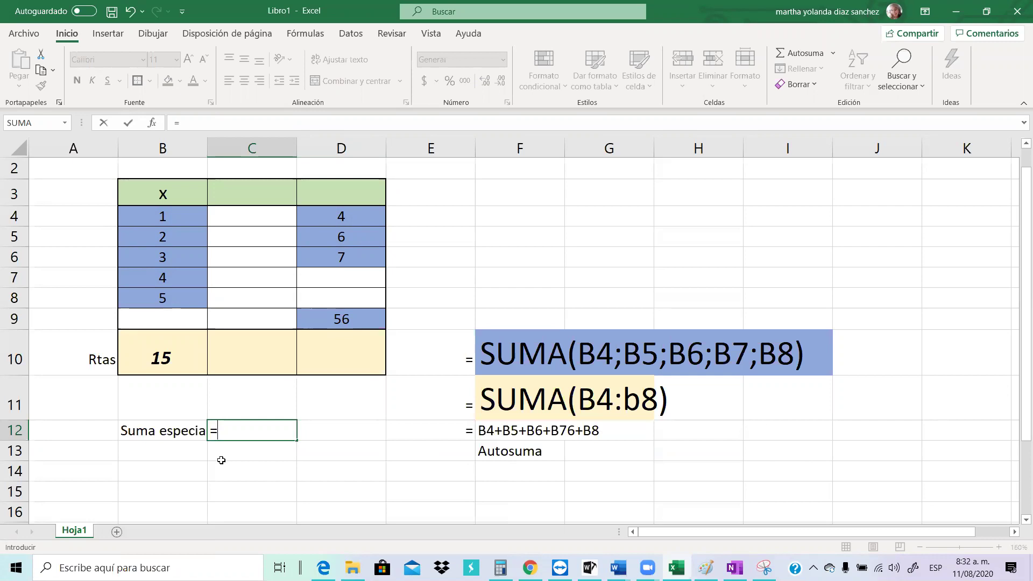
click(607, 202)
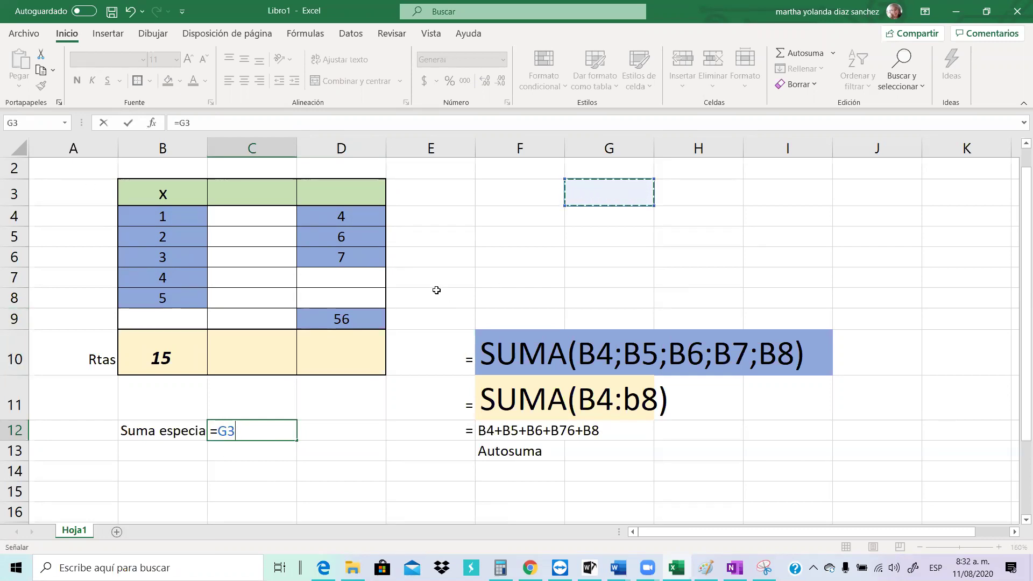
click(249, 432)
key(BackSpace)
key(BackSpace)
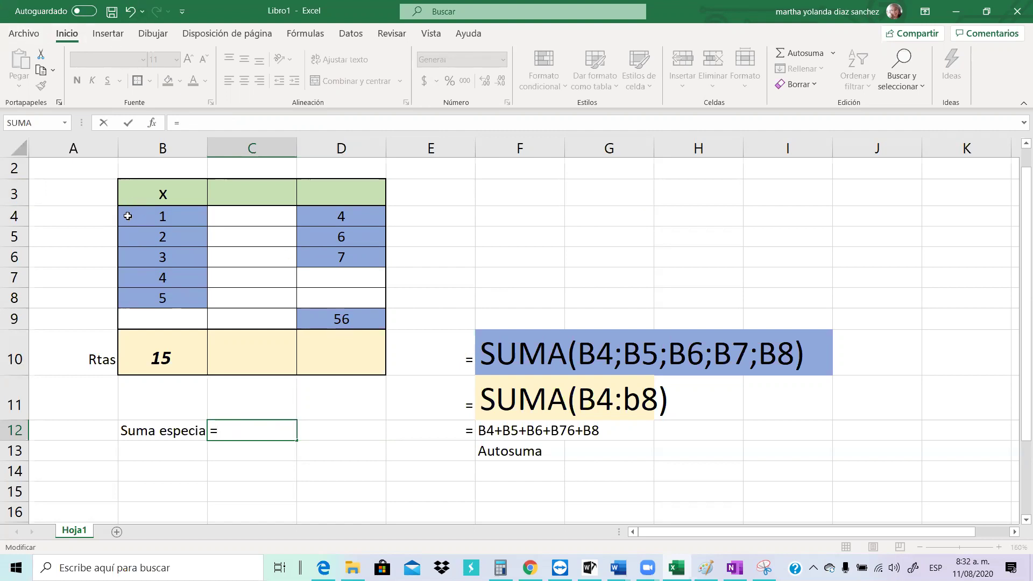
drag(145, 211, 143, 298)
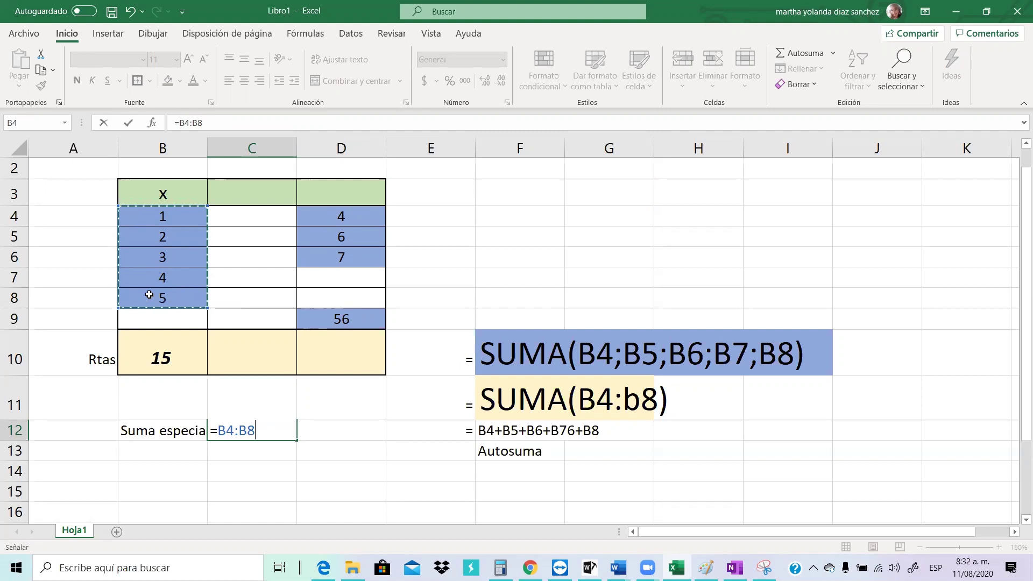
text(;)
drag(341, 215, 341, 257)
text(;)
click(336, 321)
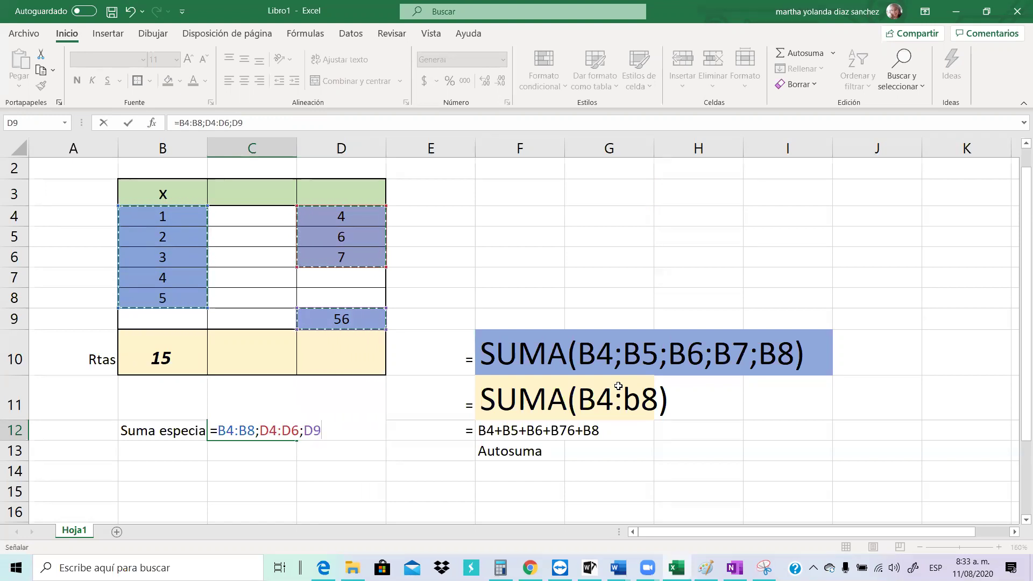
key(Return)
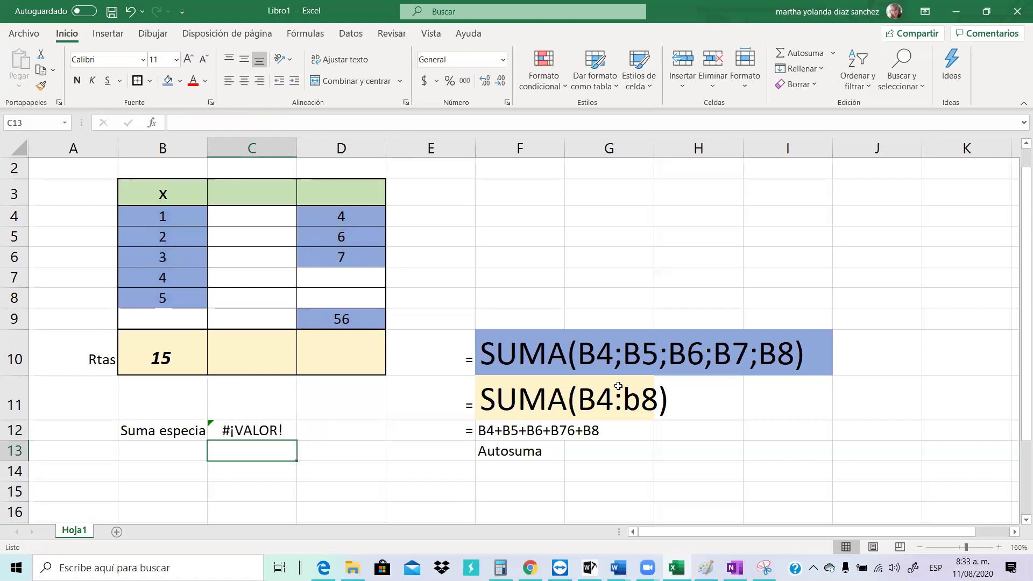
Replace the formula in cell C12 with =suma(), leaving the parentheses empty, and keep the cell open for editing
key(Up)
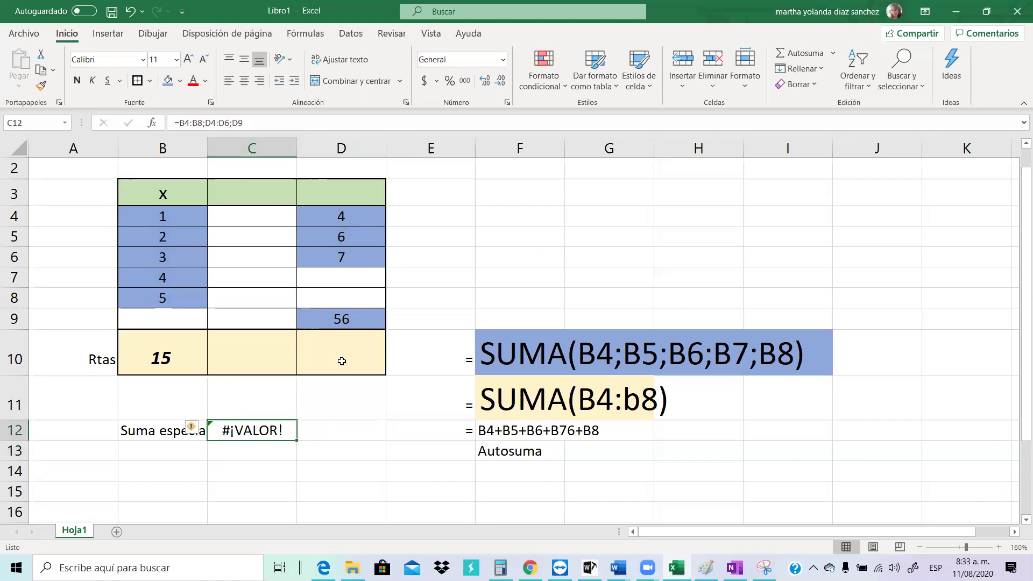
key(Delete)
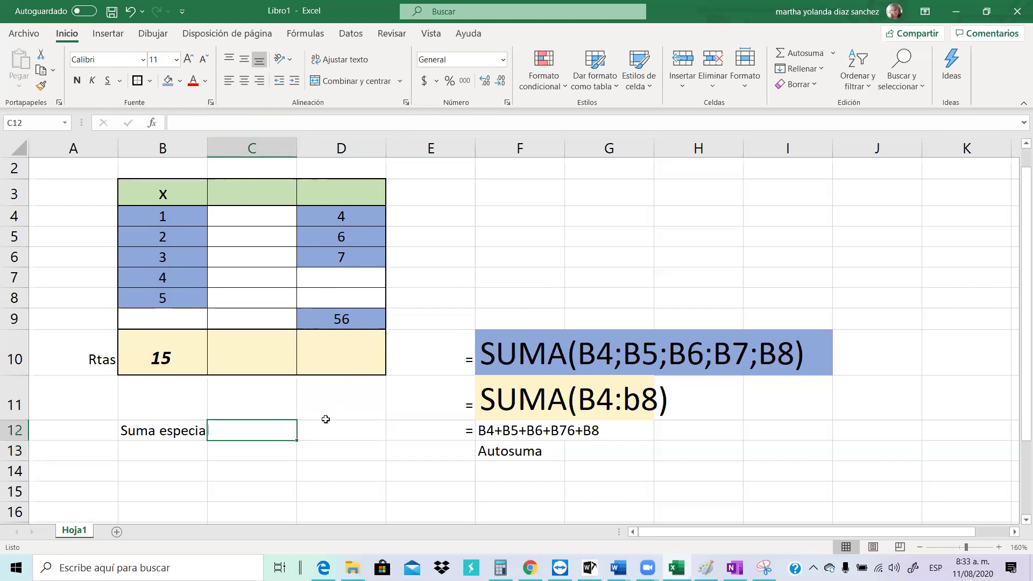
text(=)
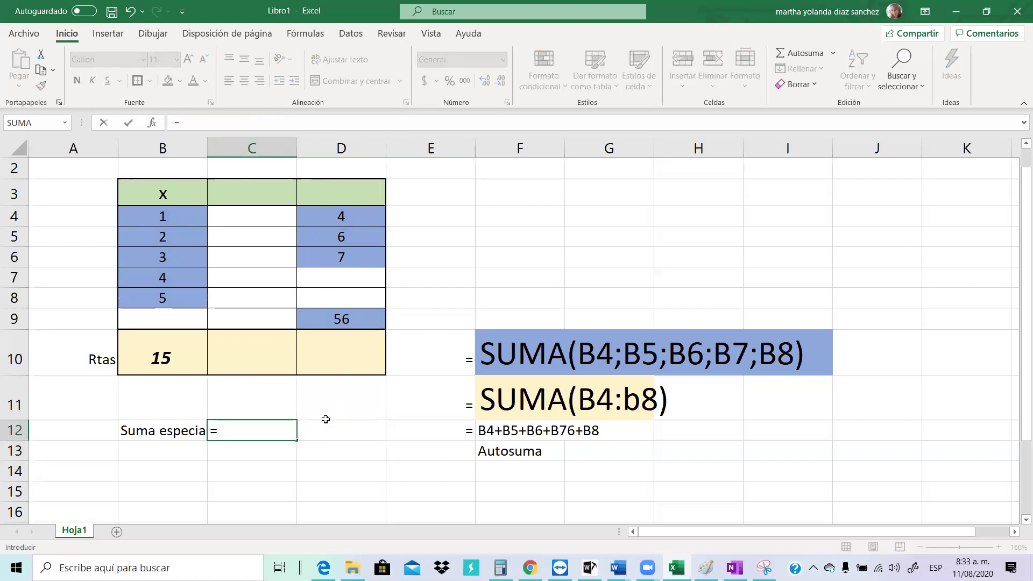
text(sum)
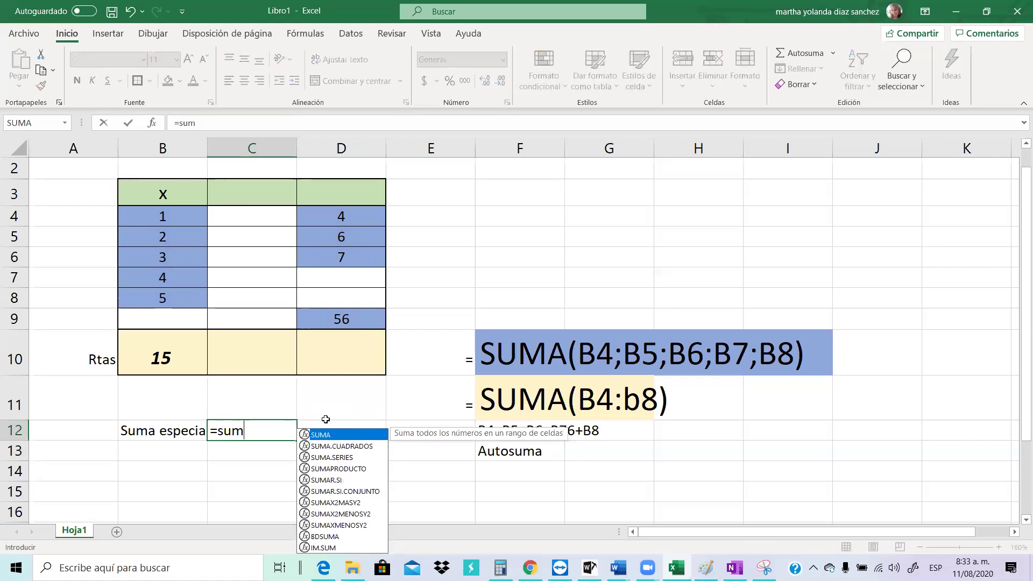
text(a())
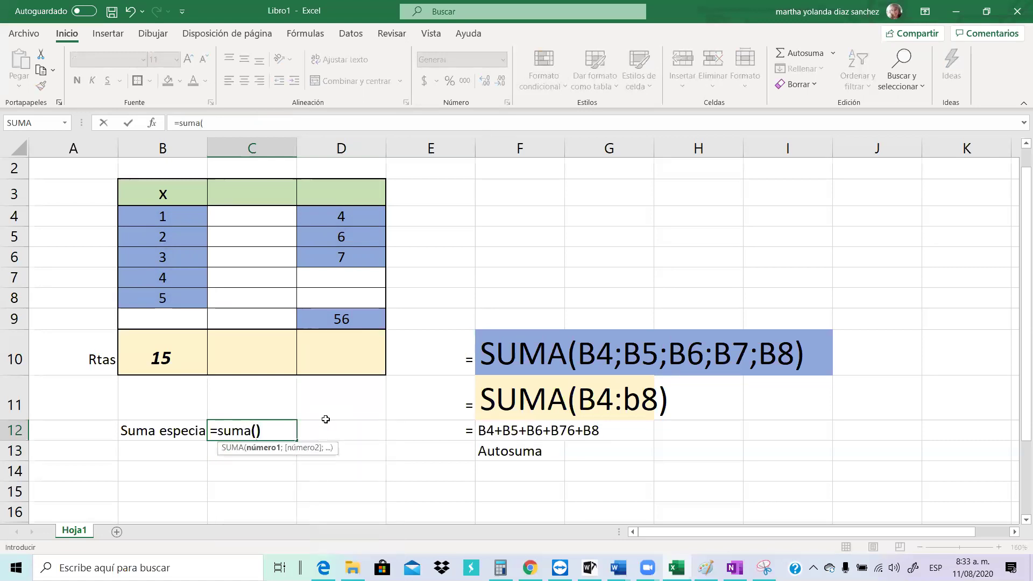
key(Return)
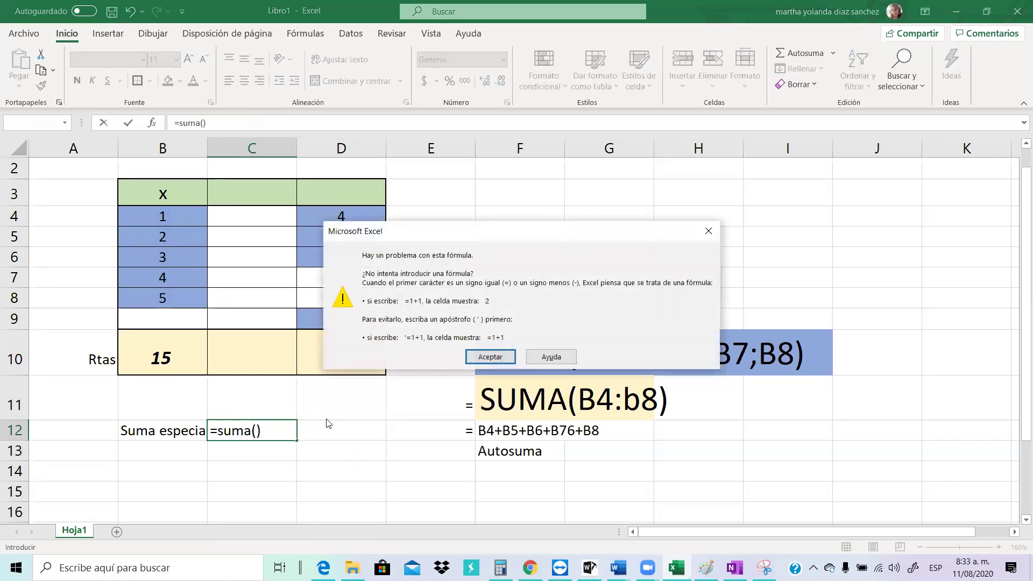
key(Return)
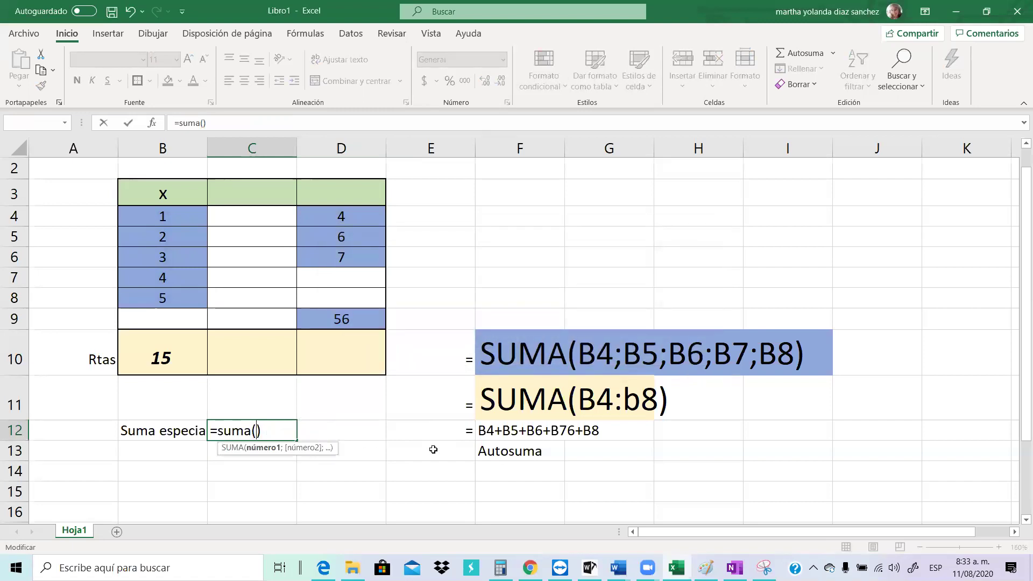
Complete the SUMA formula in C12 so it adds B4:B8, D4:D6 and D9
click(175, 215)
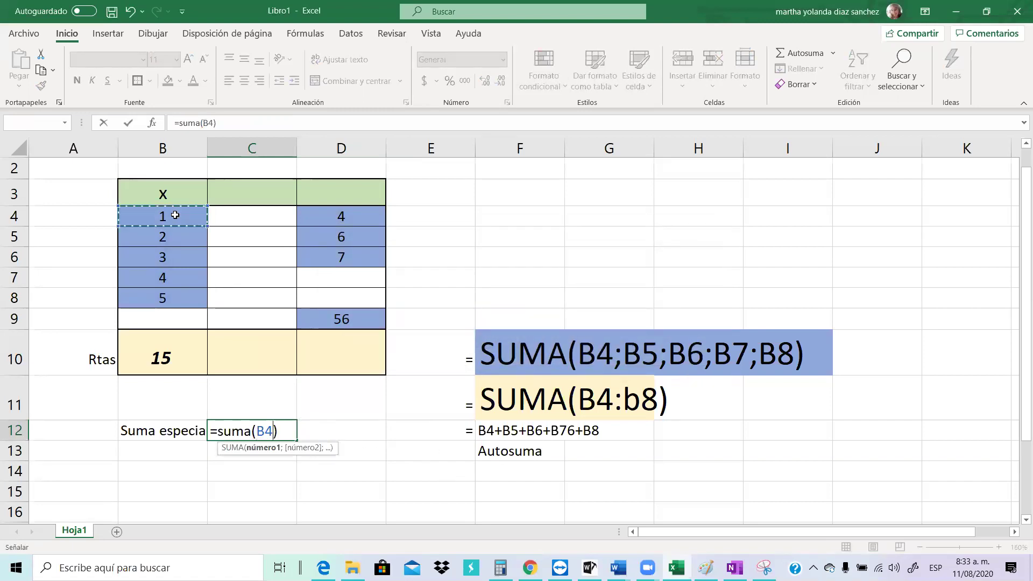
drag(175, 215, 162, 299)
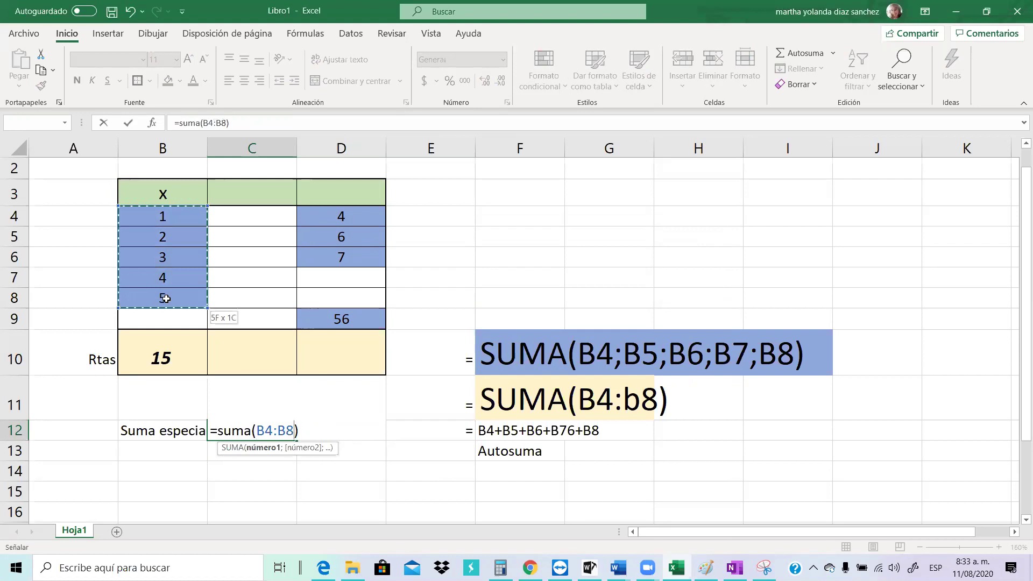
text(;)
drag(351, 215, 347, 258)
text(;)
click(337, 318)
text())
key(Return)
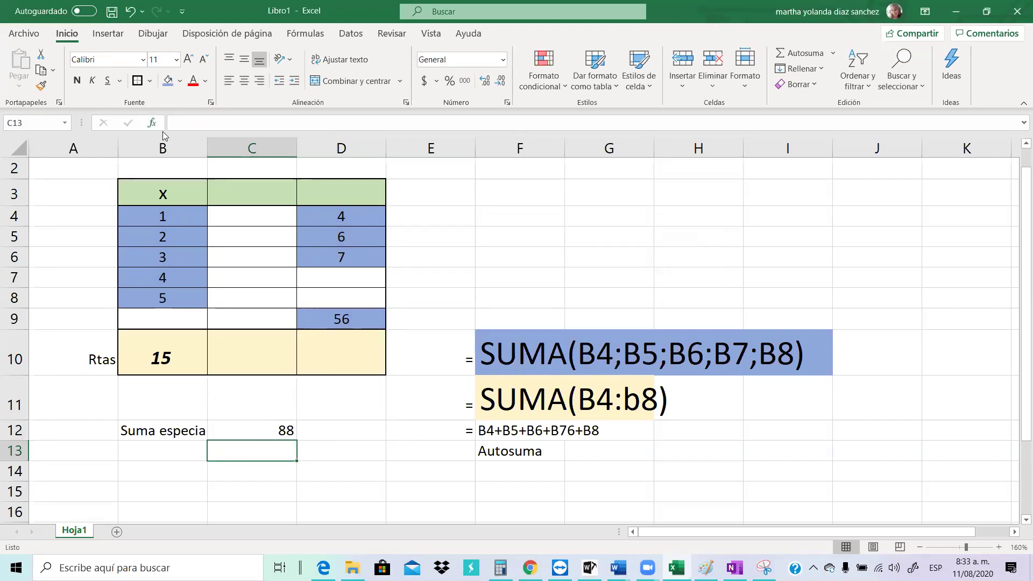
Try to copy the formula text of C12, without its equals sign, into F6
click(276, 424)
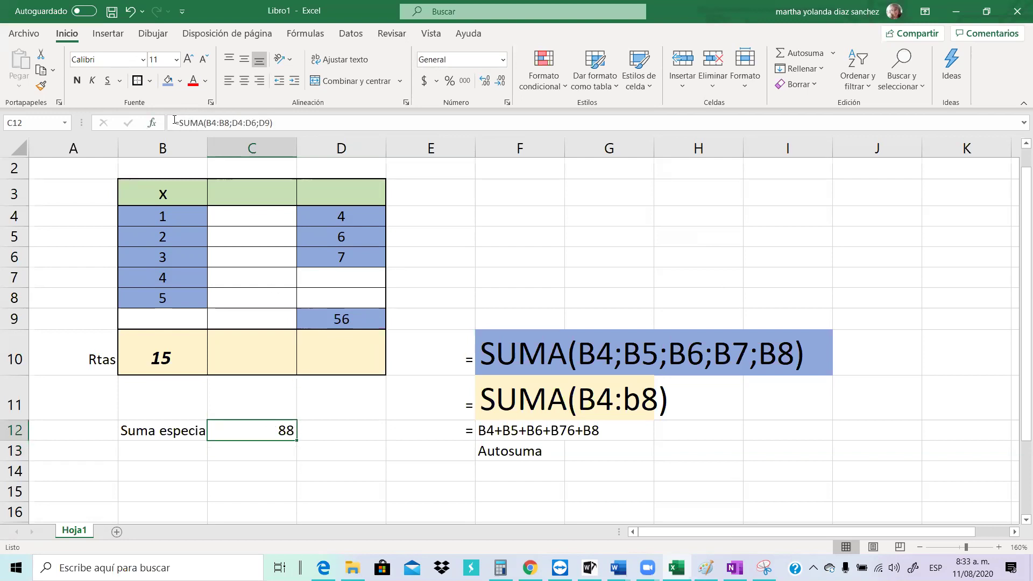
drag(180, 122, 301, 127)
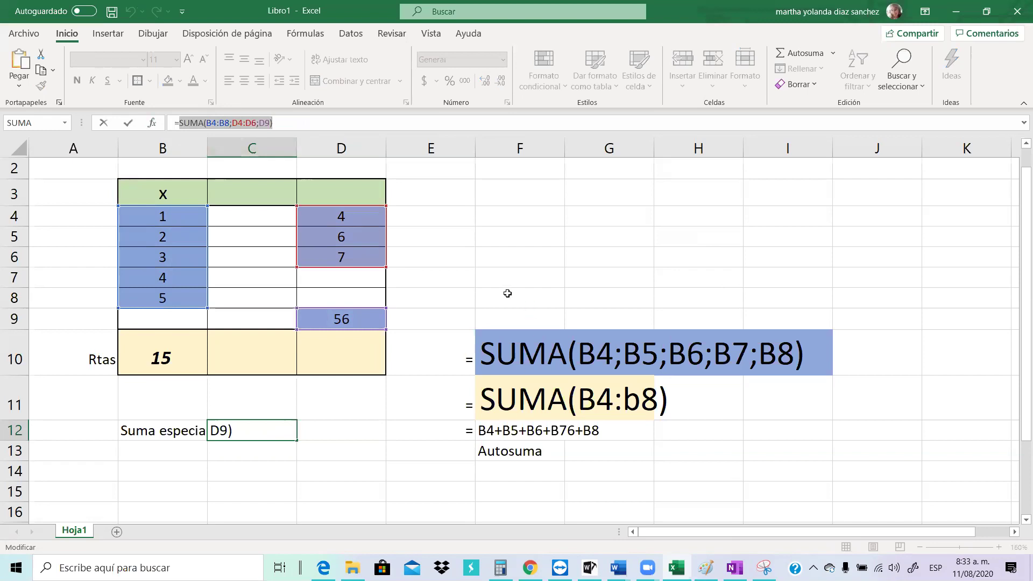
click(488, 263)
key(ctrl+v)
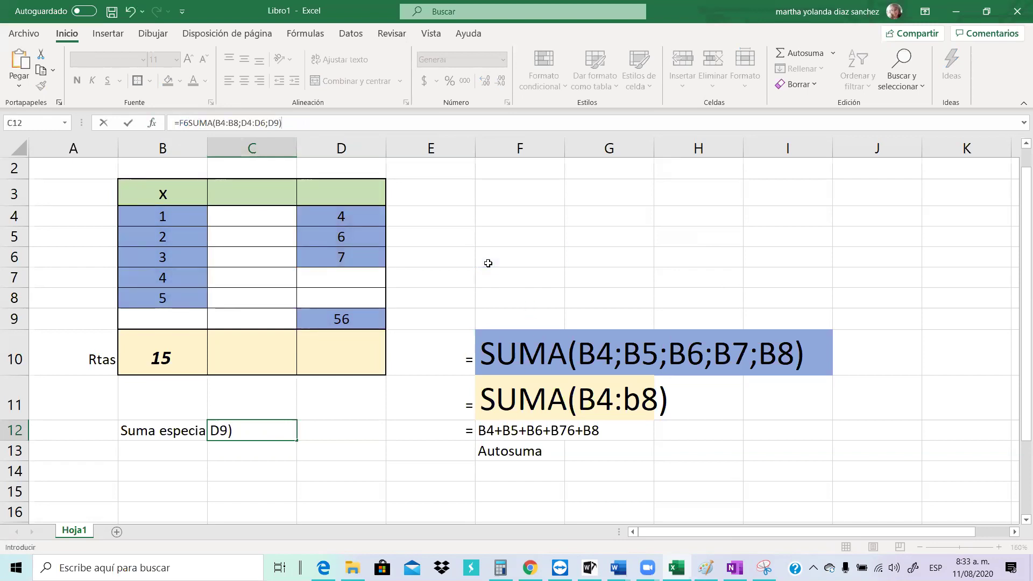
Remove the stray F6 reference from C12's formula and select the text SUMA(B4:B8;D4:D6;D9)
click(191, 121)
key(BackSpace)
key(BackSpace)
key(shift+Right)
key(shift+Right)
key(shift+Right)
key(shift+Right)
key(shift+Right)
key(shift+Right)
key(shift+Right)
key(shift+Right)
key(shift+Right)
key(shift+Right)
key(shift+Right)
key(shift+Right)
key(shift+Right)
key(shift+Right)
key(shift+Right)
key(shift+Right)
key(shift+Right)
key(shift+Right)
key(shift+Right)
key(shift+Right)
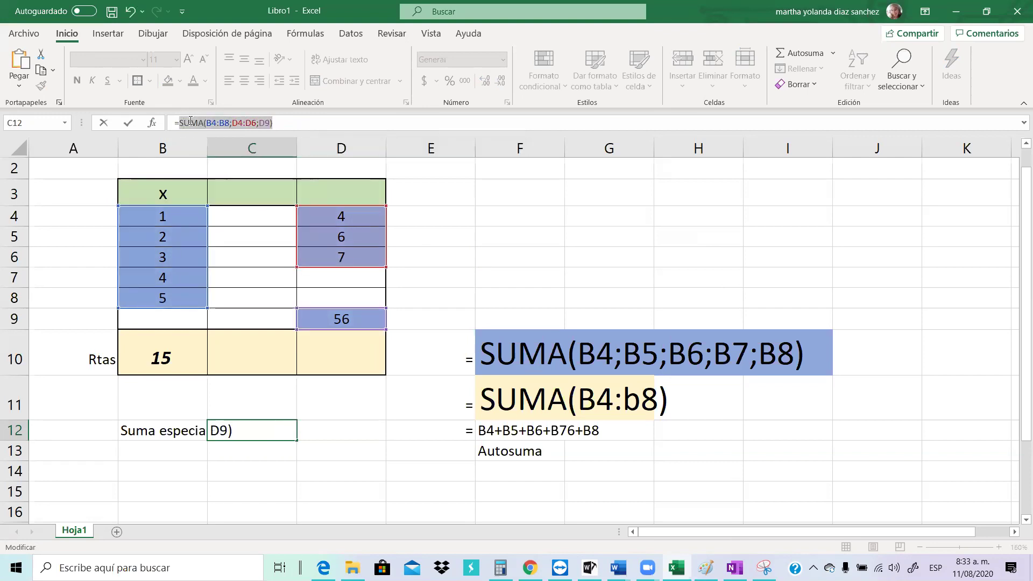
Try again to place the selected formula text in F6 while C12 is still being edited
click(524, 242)
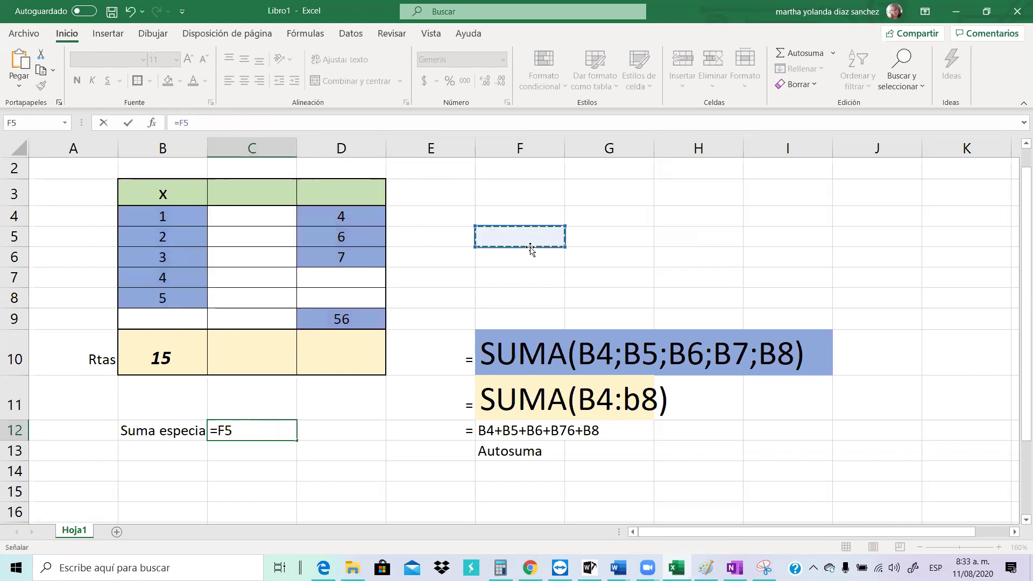
click(534, 257)
key(ctrl+z)
Copy the SUMA text from C12's formula and restore the cell to =SUMA(B4:B8;D4:D6;D9)
drag(282, 123, 188, 123)
key(ctrl+c)
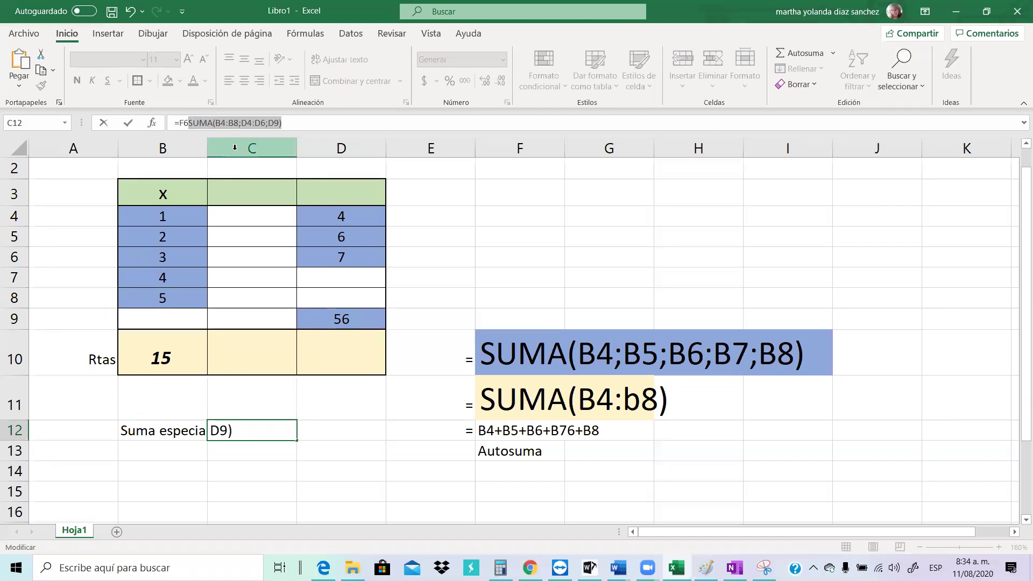
key(BackSpace)
key(BackSpace)
key(BackSpace)
key(ctrl+v)
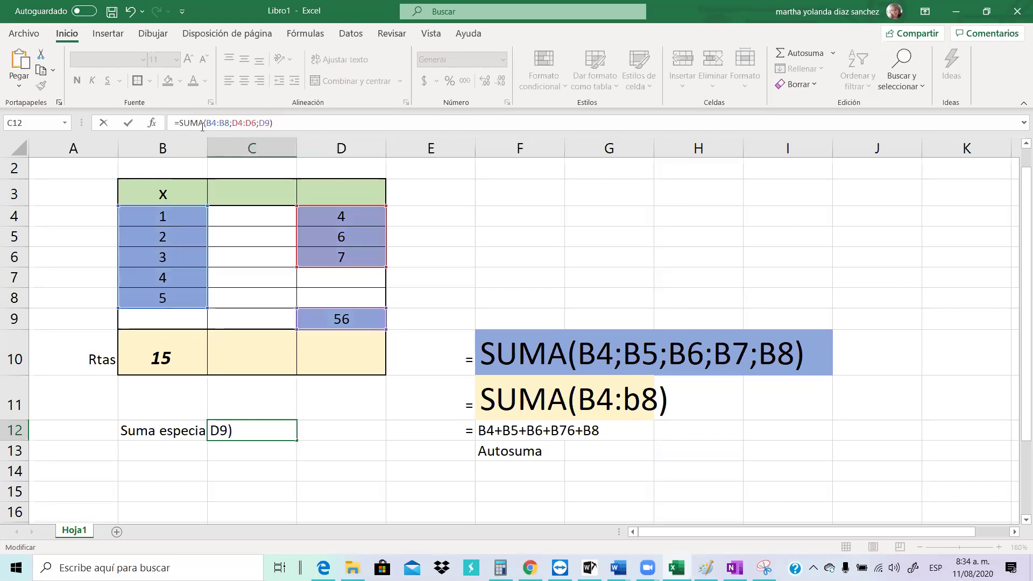
key(Return)
Paste the copied text SUMA(B4:B8;D4:D6;D9) into F7
click(570, 271)
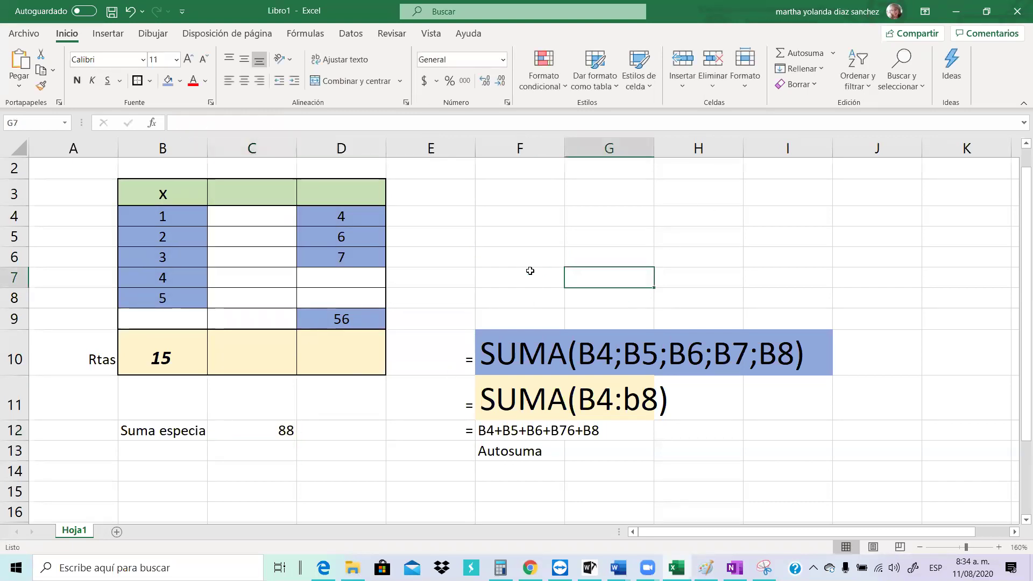
right_click(530, 271)
click(516, 290)
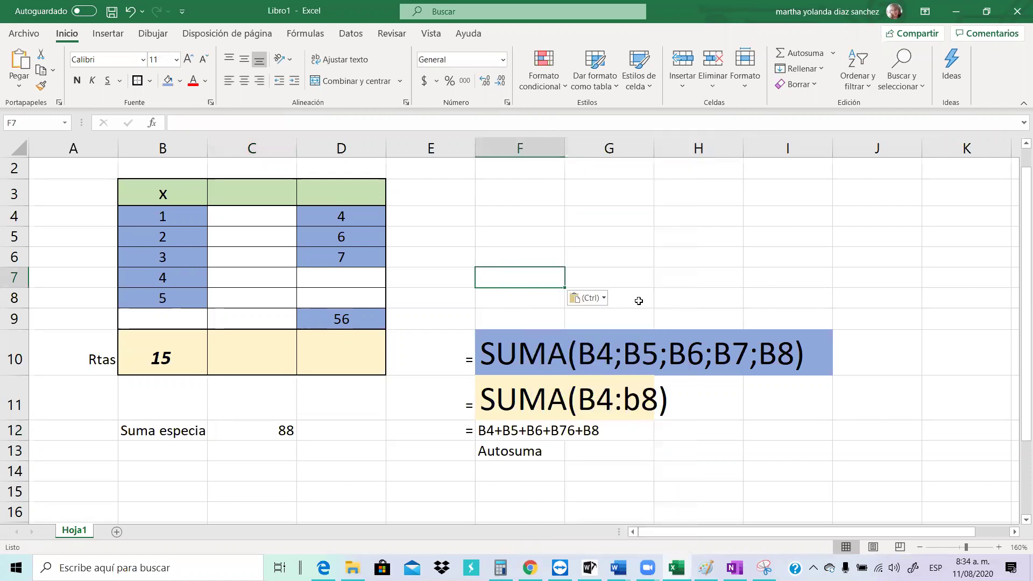
key(ctrl+v)
click(464, 276)
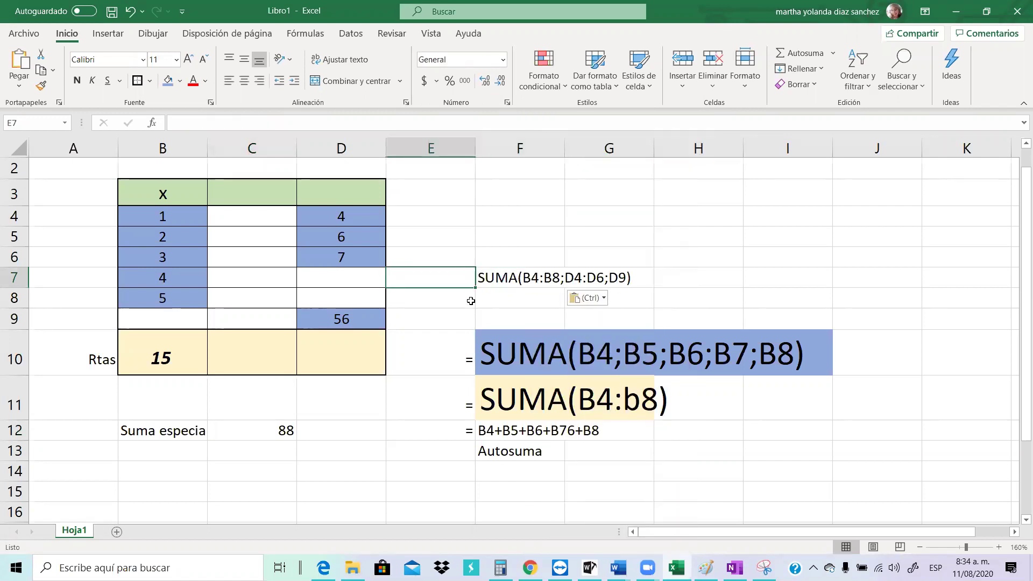
click(459, 355)
click(463, 276)
Set the font size of the formula text in F7 to 26
drag(489, 275, 599, 275)
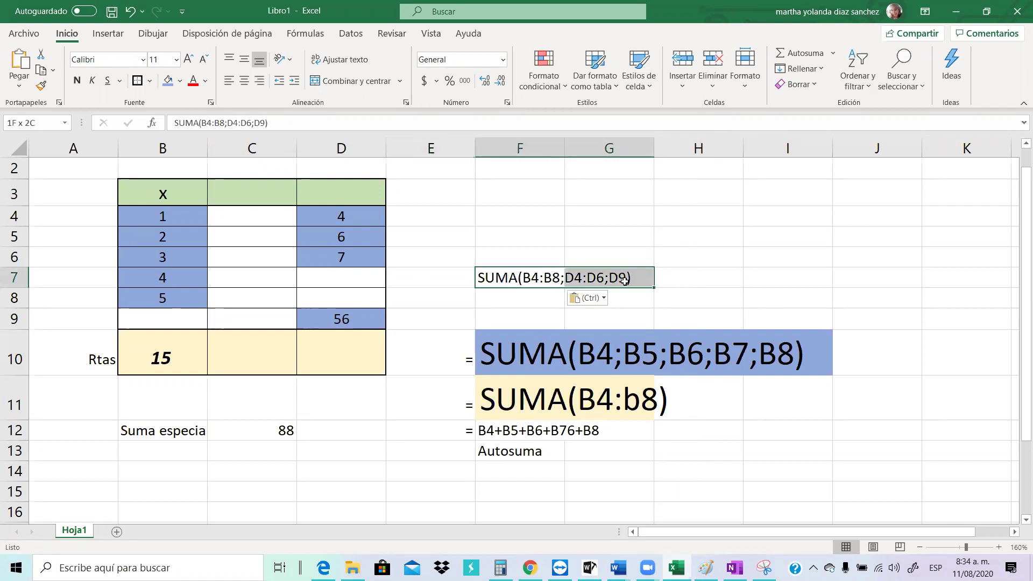
click(177, 59)
click(158, 207)
click(608, 224)
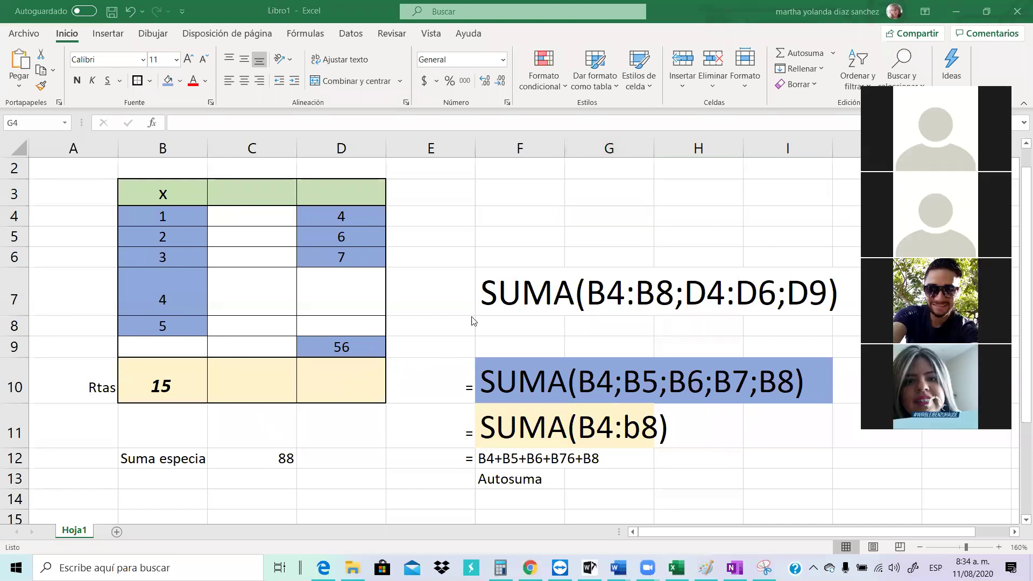
Enter an equals sign in E7, beside the formula text, and align it right
click(454, 288)
text(=)
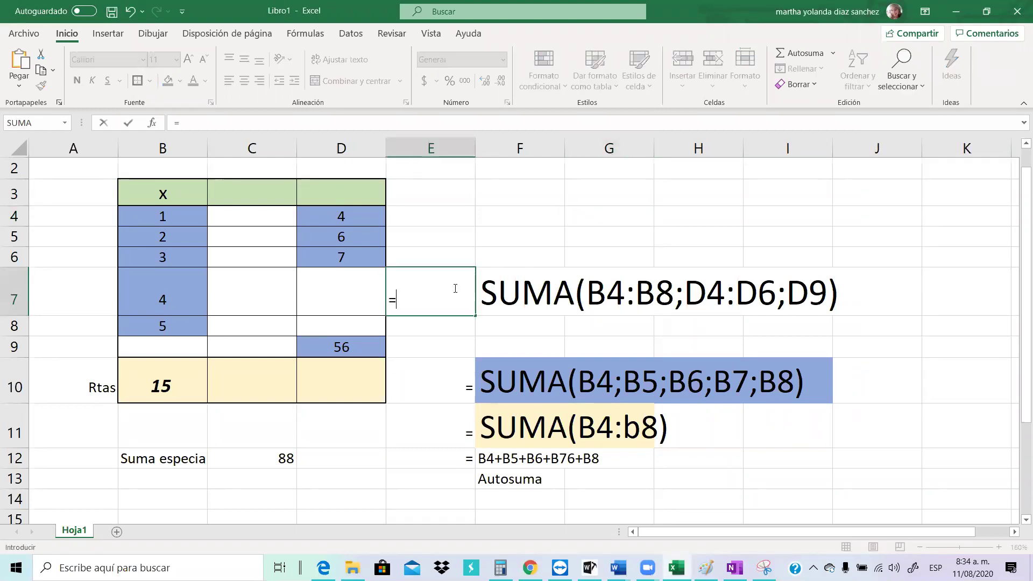
key(Return)
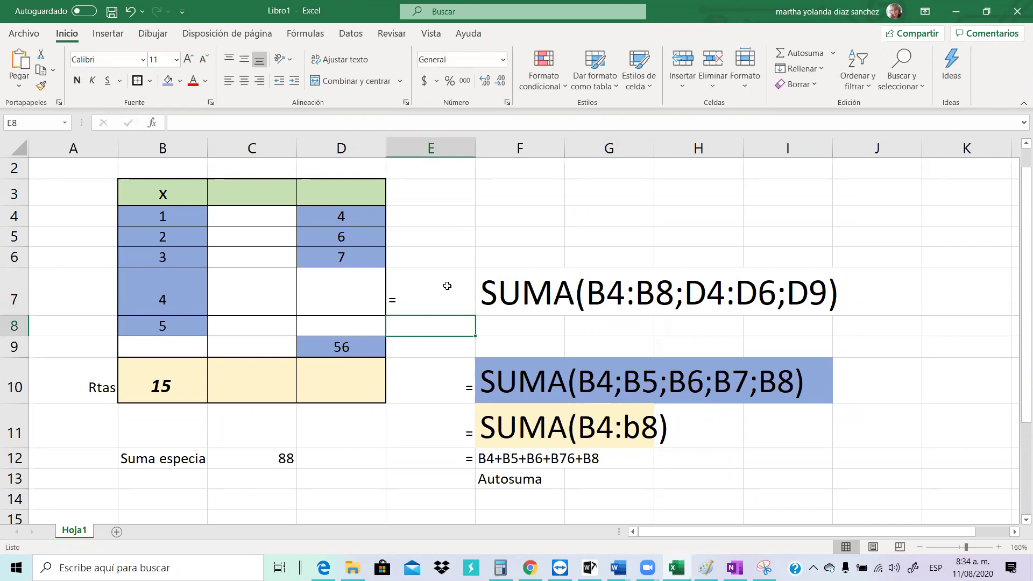
click(454, 288)
click(260, 81)
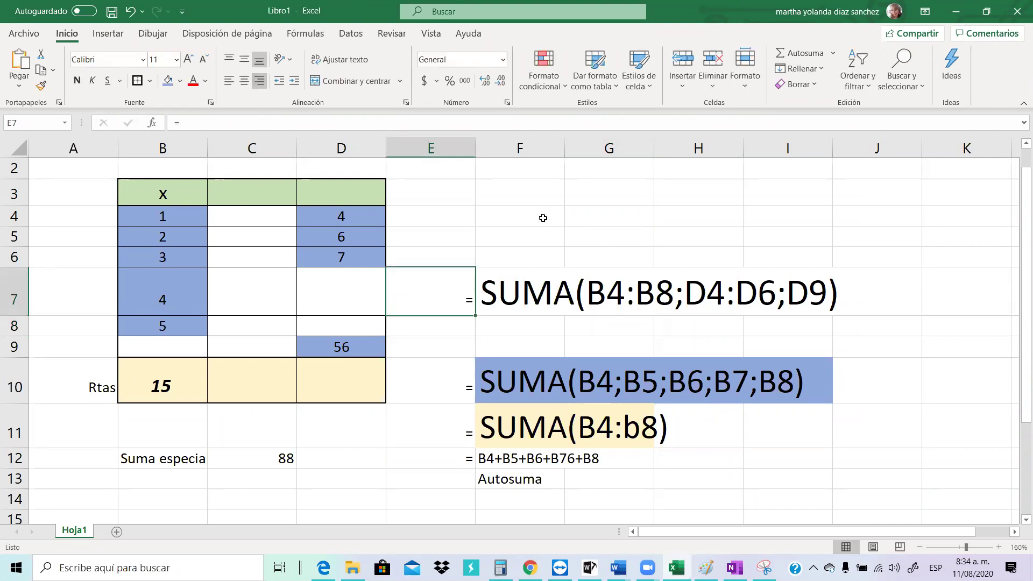
click(542, 217)
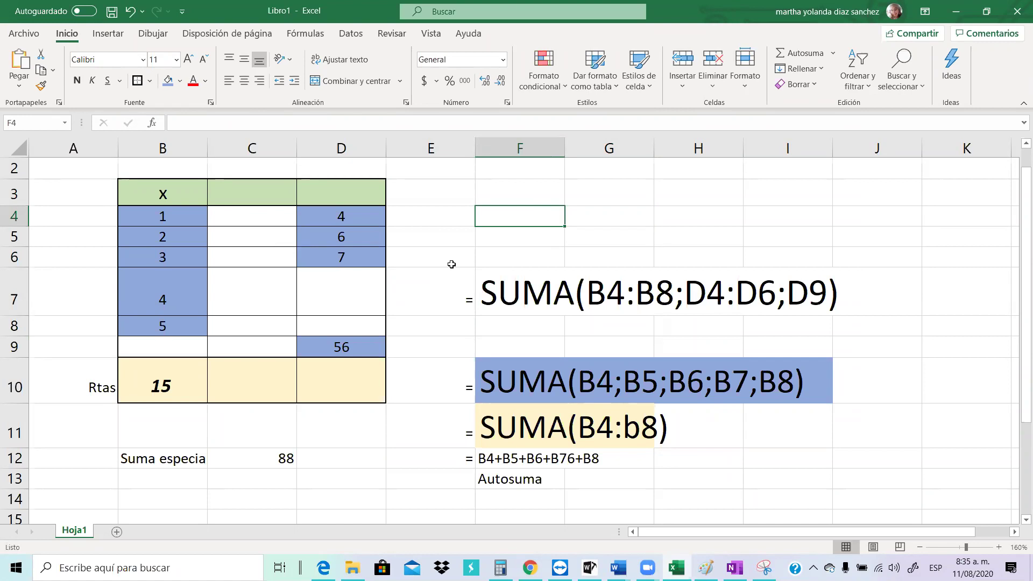
Change the fill of the table header B3:D3 to the gold theme colour
drag(171, 179, 344, 193)
click(180, 81)
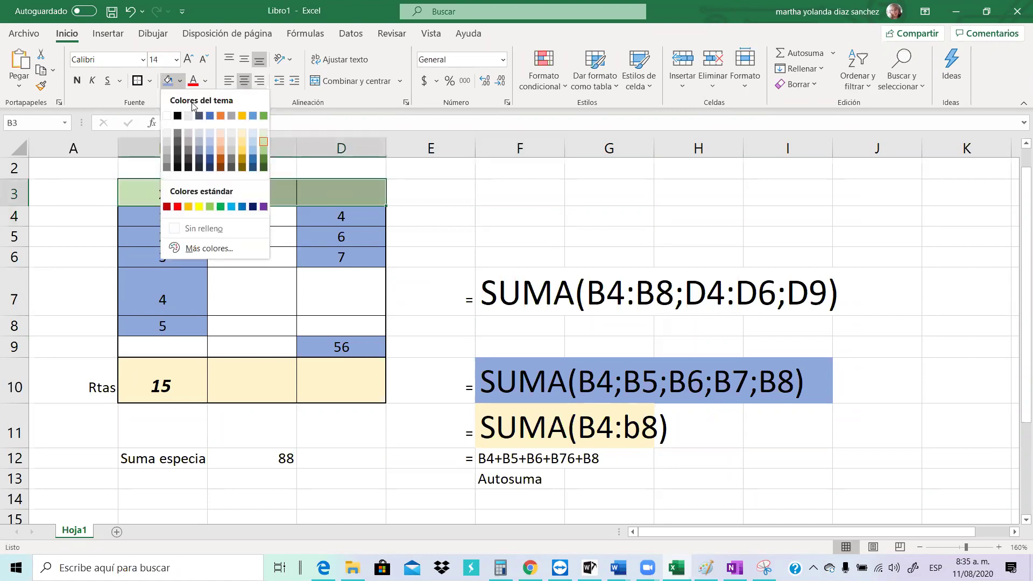
click(242, 117)
click(486, 215)
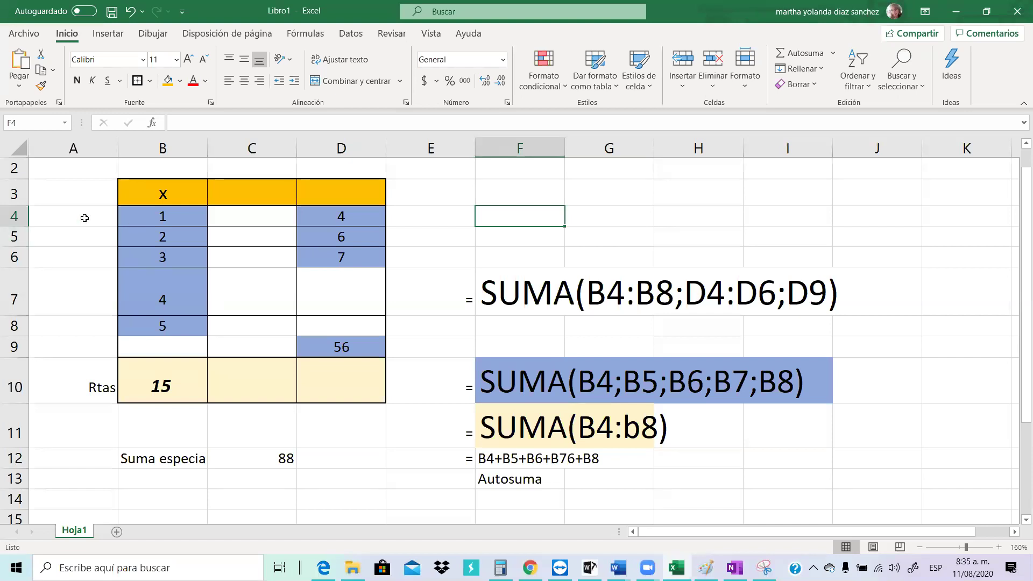
Insert a blank row at row 2, above the table
click(10, 167)
right_click(11, 166)
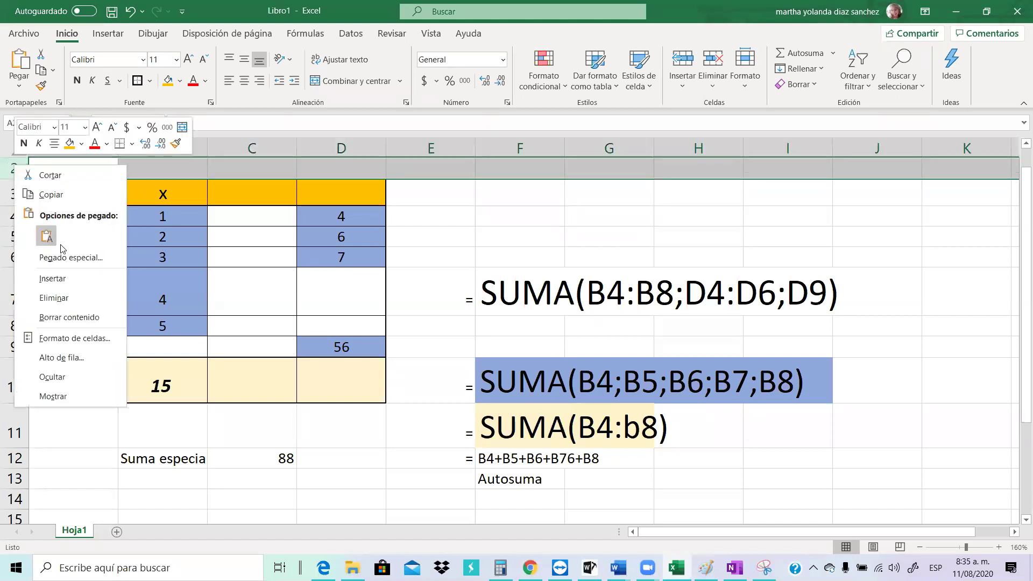
click(48, 274)
click(469, 194)
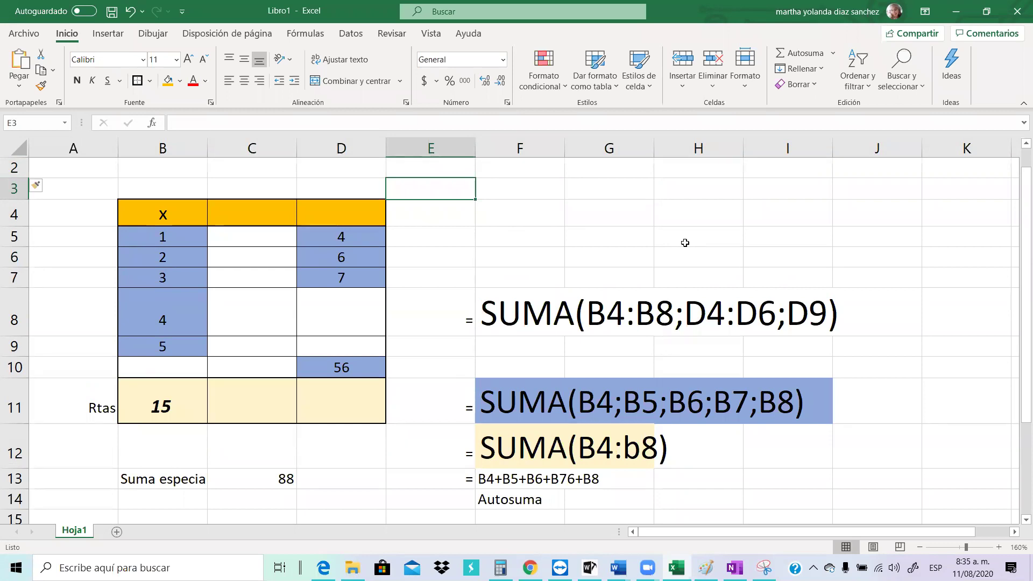
Examine the sum formula in B11 and the surrounding cells of the shifted table against the written formula texts
click(172, 395)
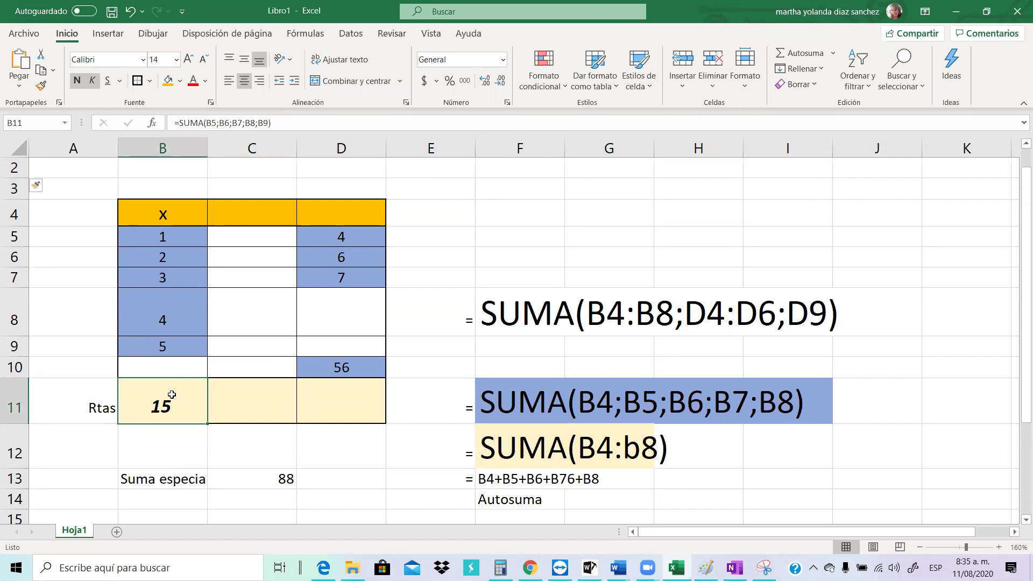
click(255, 405)
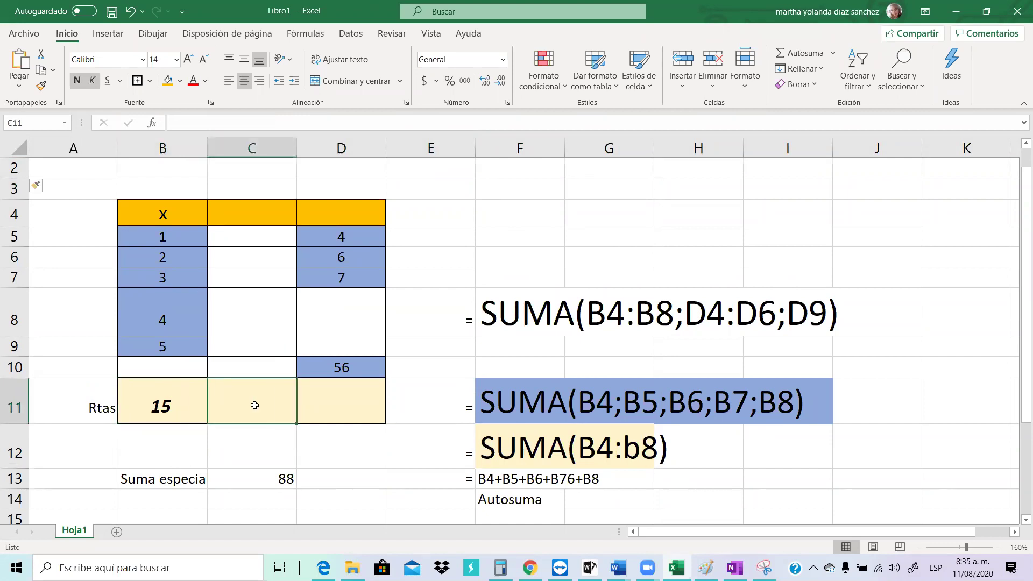
click(329, 400)
click(433, 406)
click(530, 217)
click(629, 244)
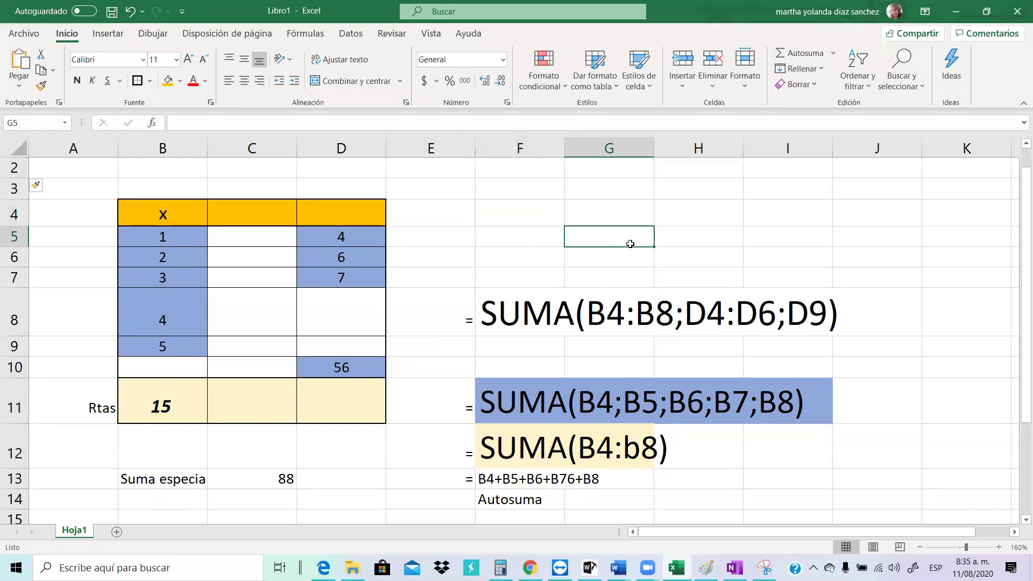
click(415, 239)
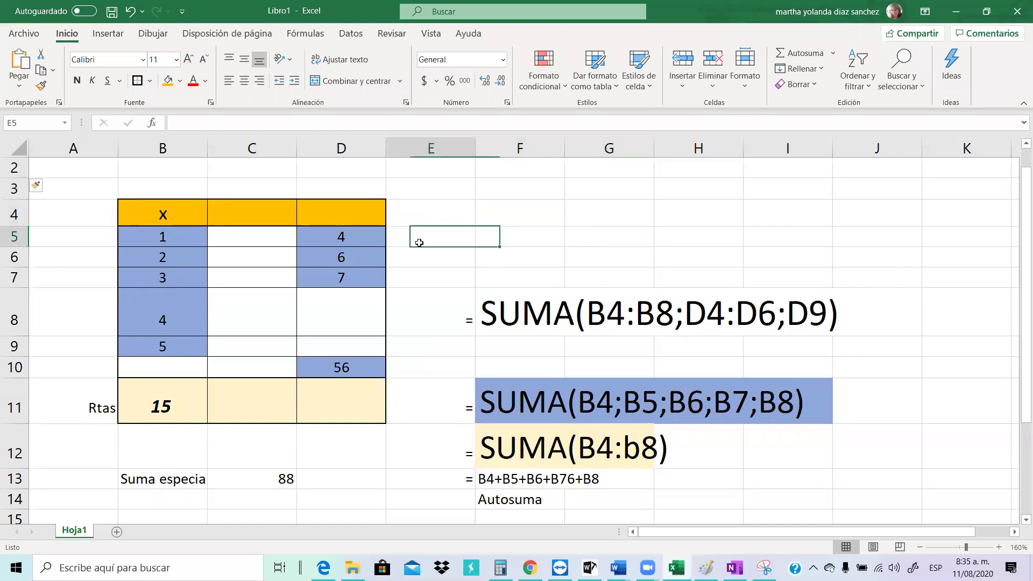
click(420, 375)
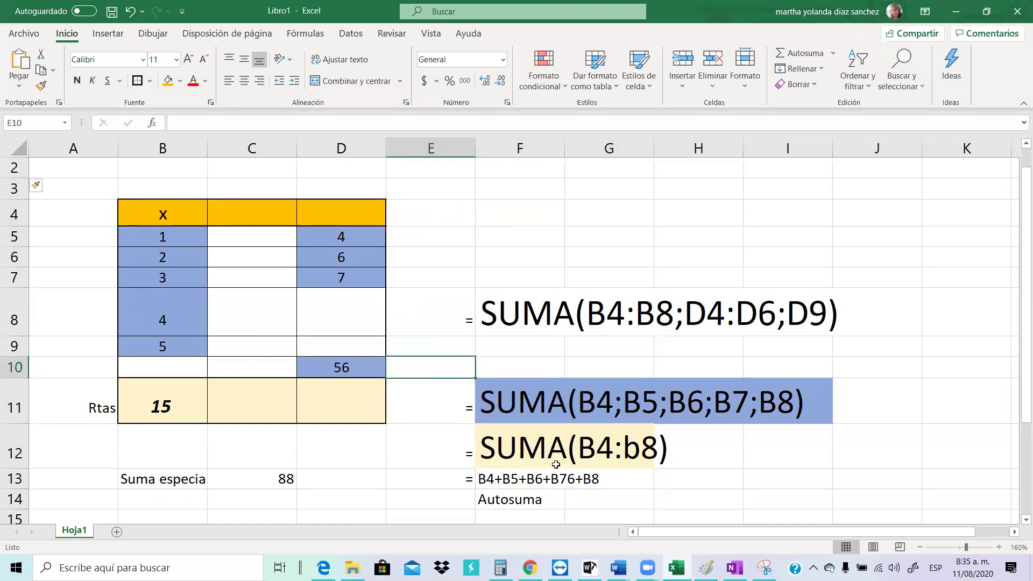
Delete row 2 above the table
click(15, 167)
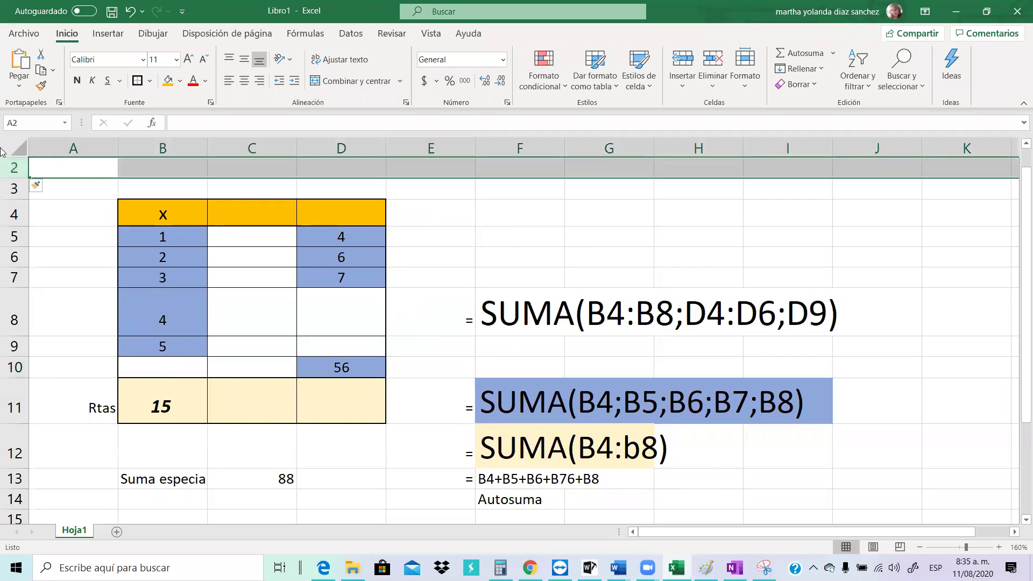
right_click(14, 171)
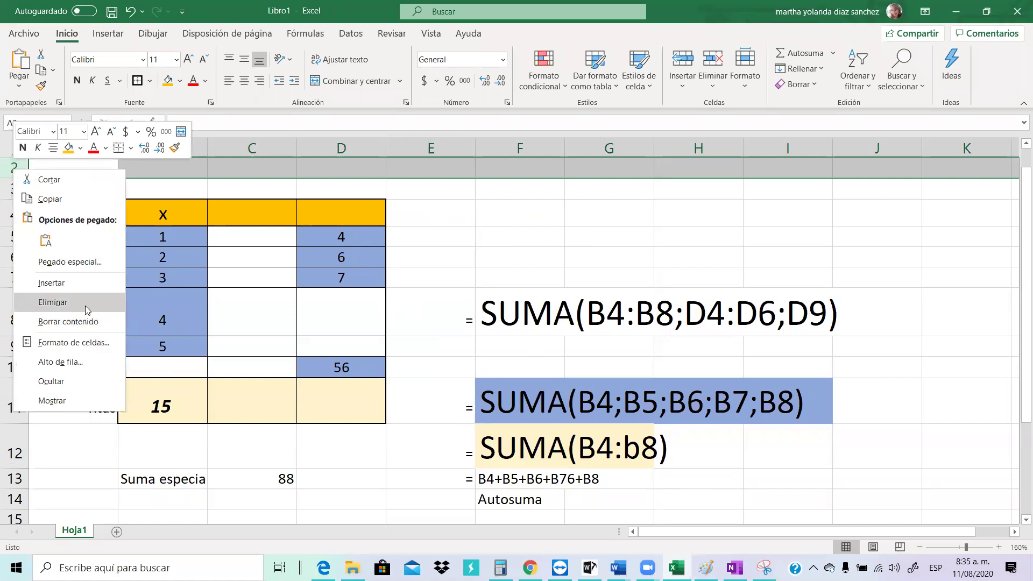
click(53, 301)
click(462, 200)
click(604, 210)
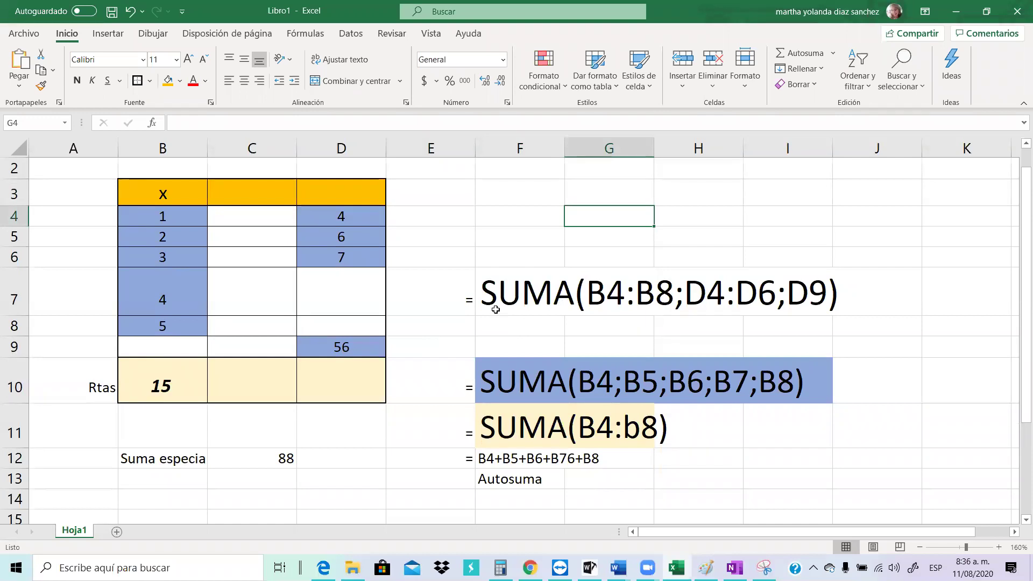
Examine the written formula in row 7 by selecting its equals sign and SUMA text in E7:F7
click(498, 306)
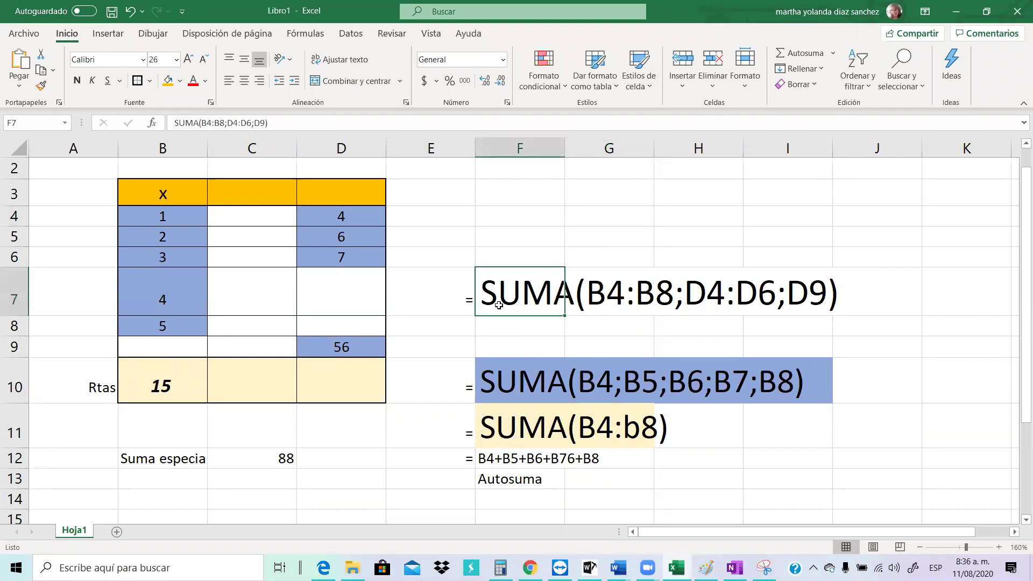
click(540, 327)
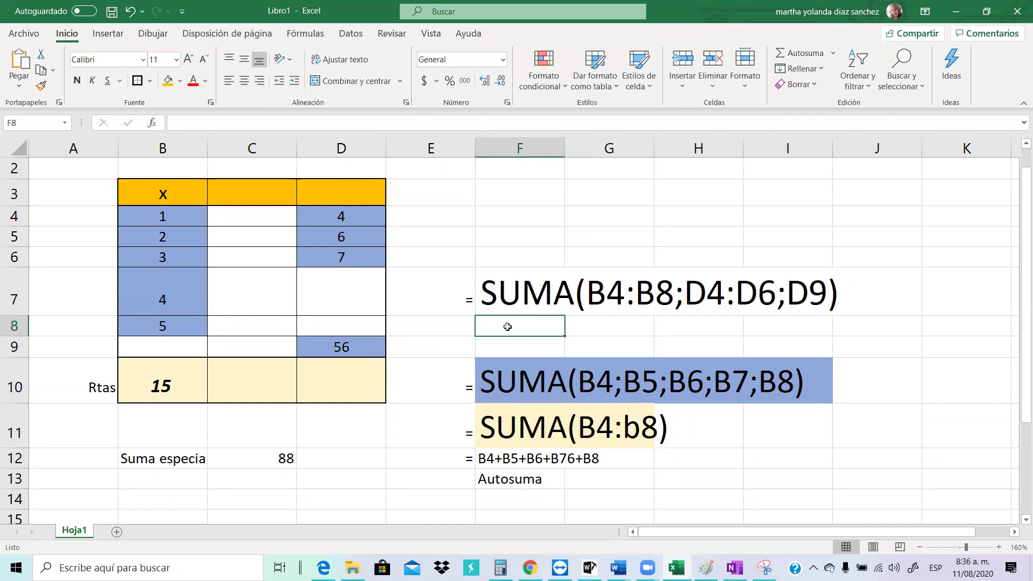
drag(457, 298, 527, 298)
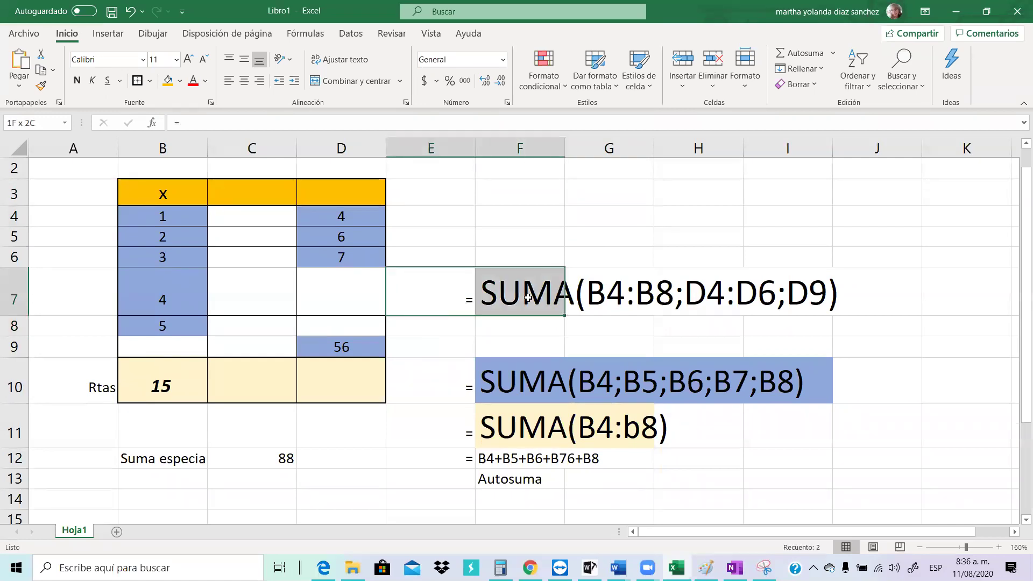
click(526, 322)
drag(460, 312, 534, 296)
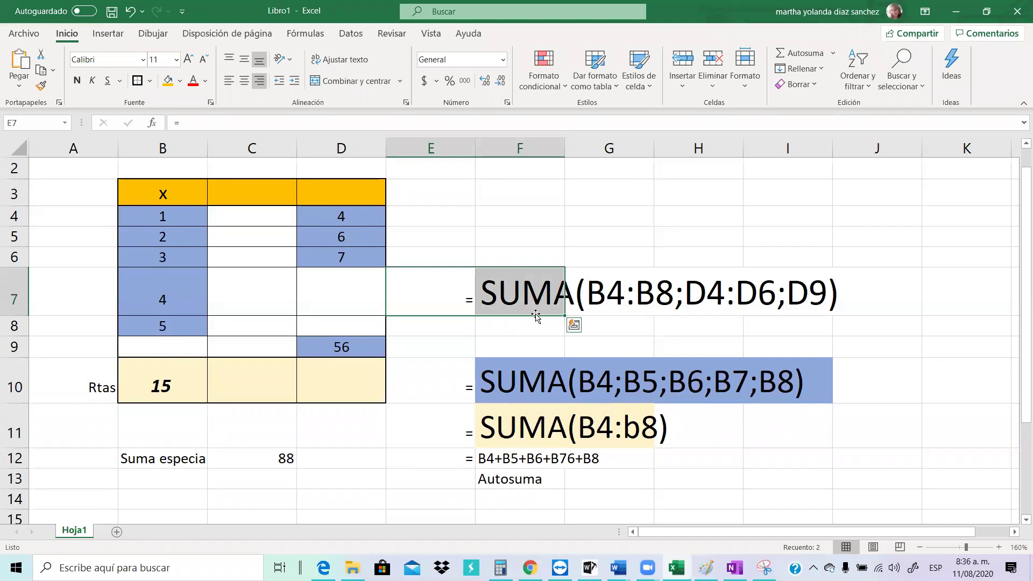
Examine the sum formula in B10 against the formula texts written in F7:F13
click(527, 325)
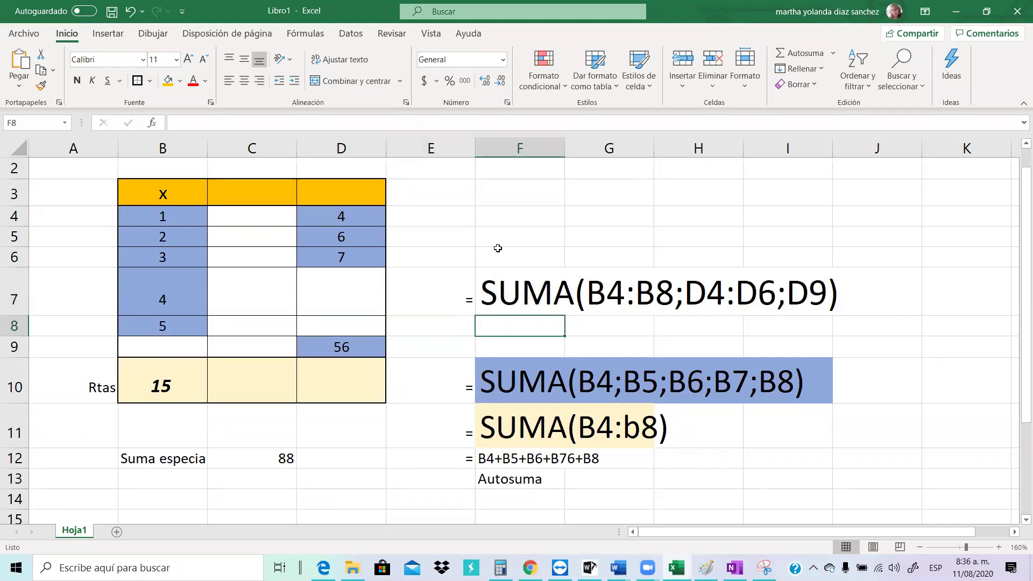
click(167, 381)
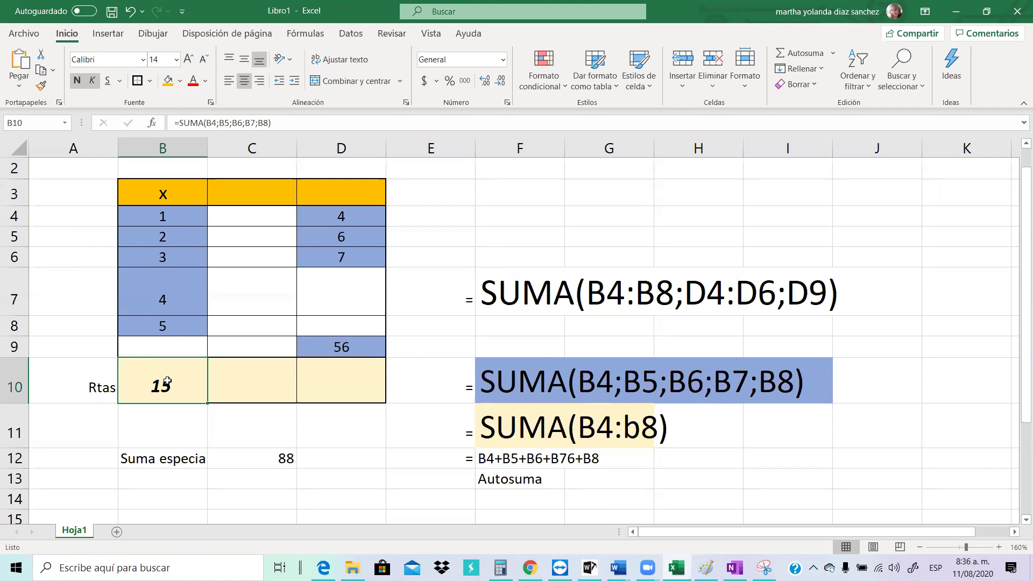
click(481, 229)
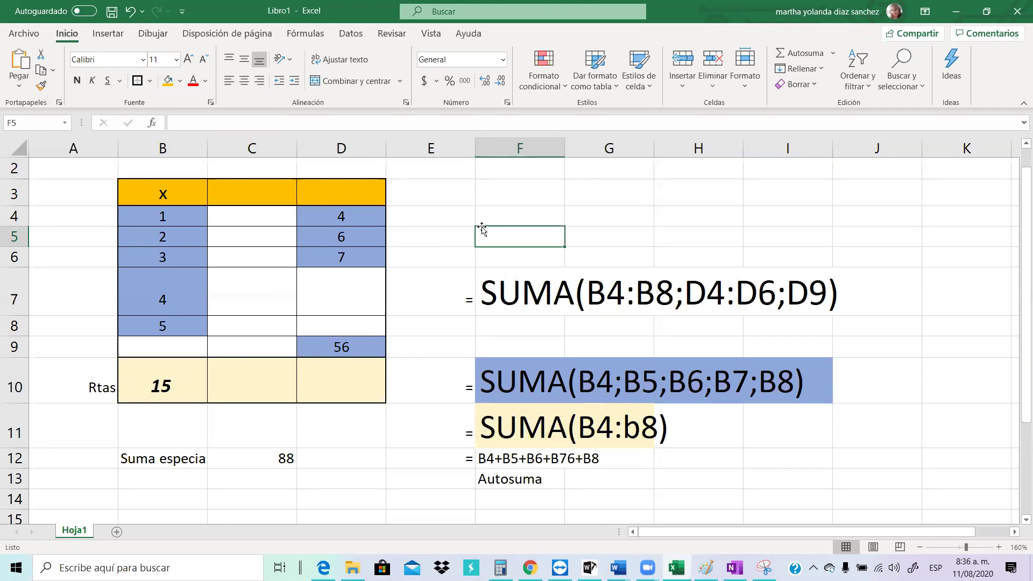
drag(496, 283, 490, 481)
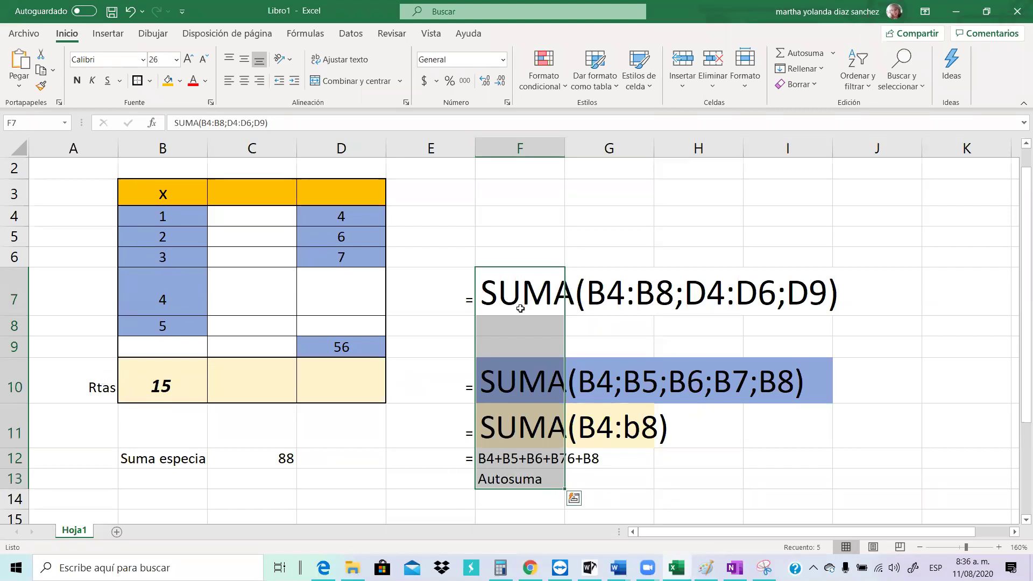
Write the cell-by-cell addition text b4+b5+b6+b7+b8 in F5, above the written SUMA formulas
click(529, 243)
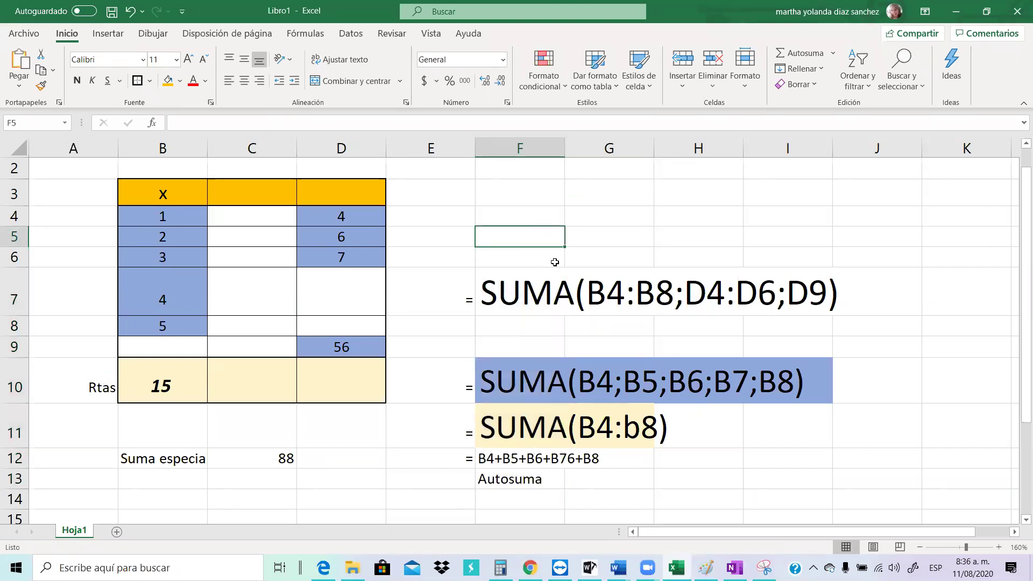
text(b)
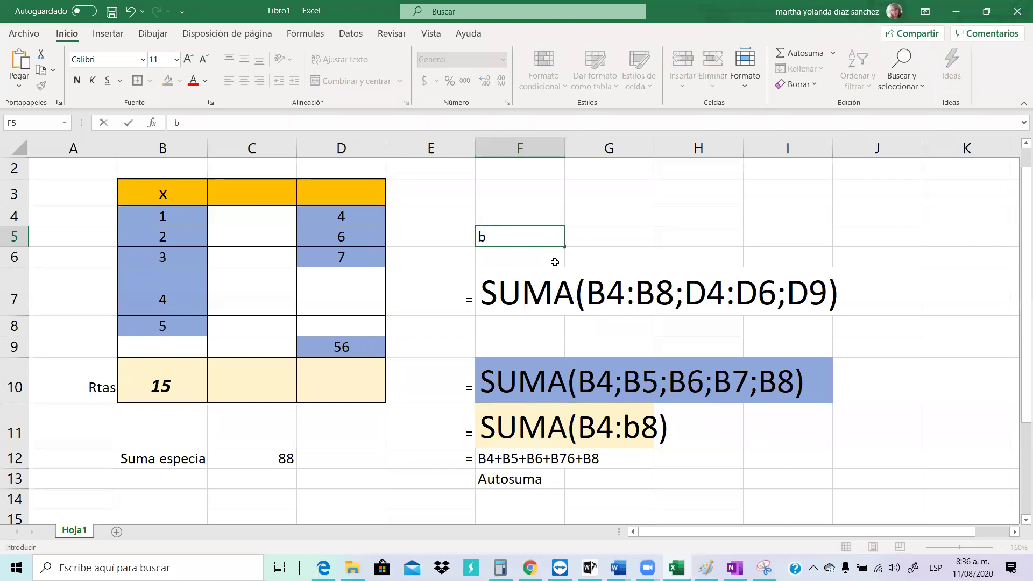
text(4+b5+)
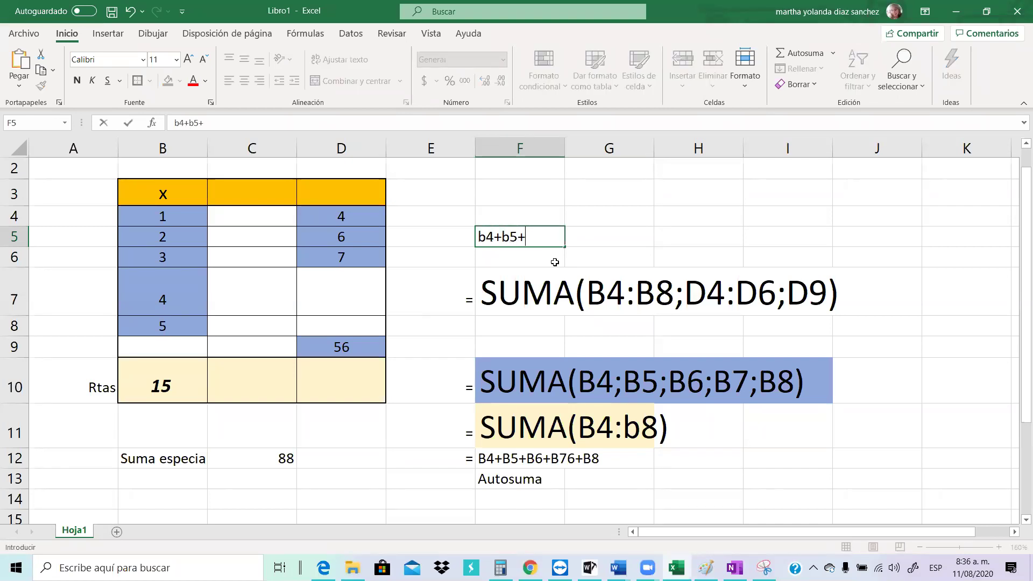
text(b6+b7+b8)
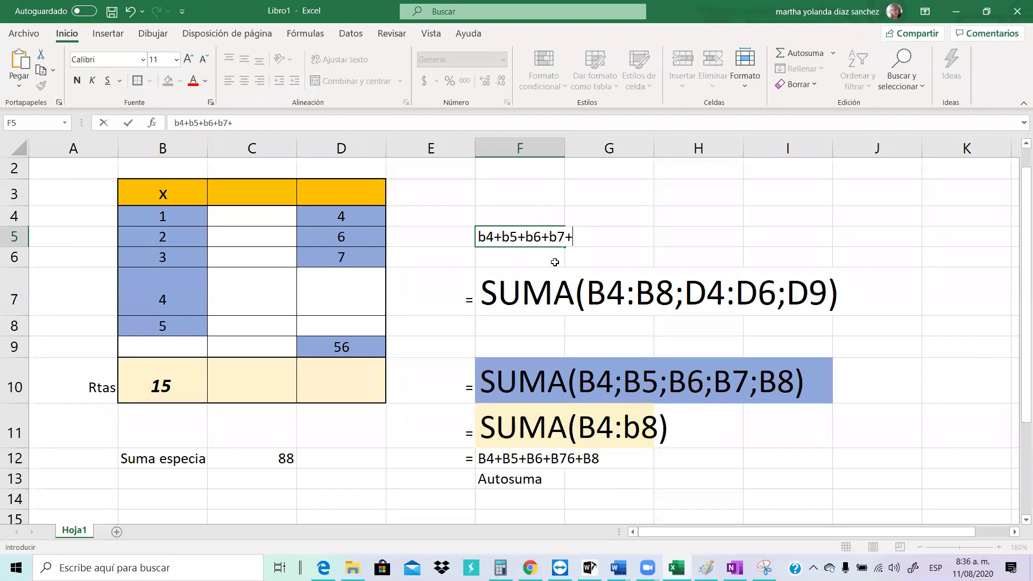
Put an equals sign as text in E5 and align it to the right of the cell
click(432, 237)
text(=)
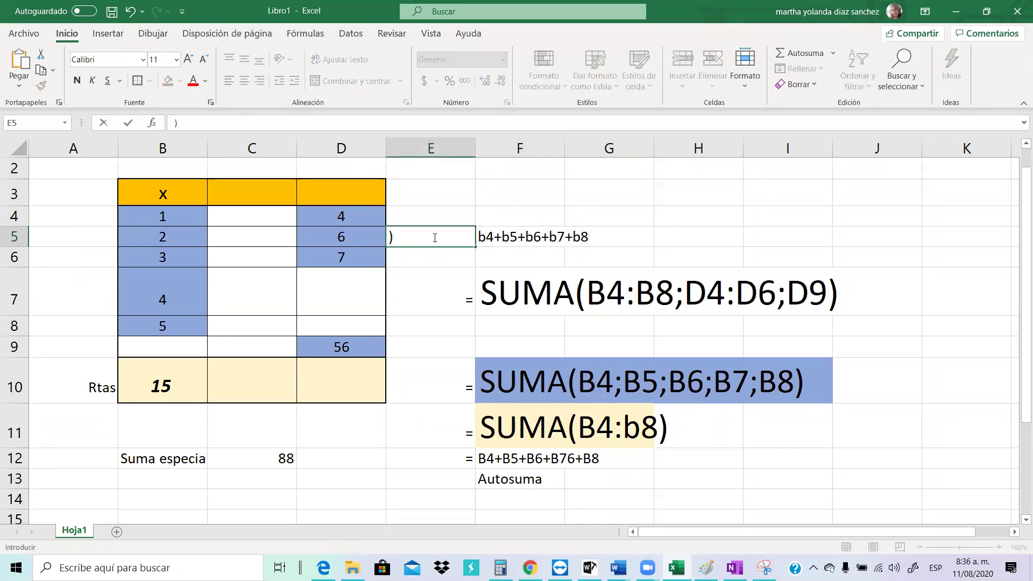
click(440, 257)
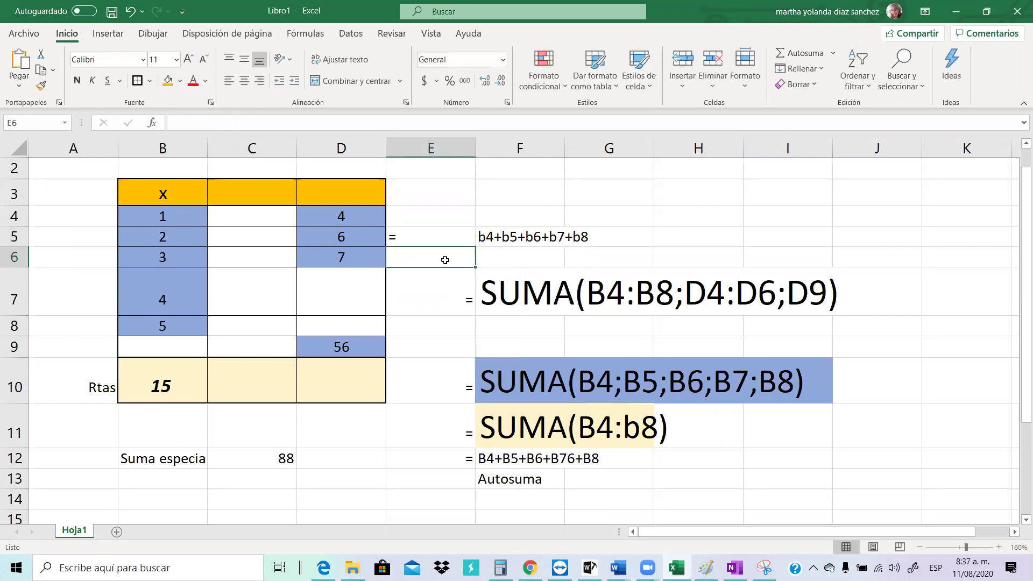
click(443, 240)
mouse_move(617, 568)
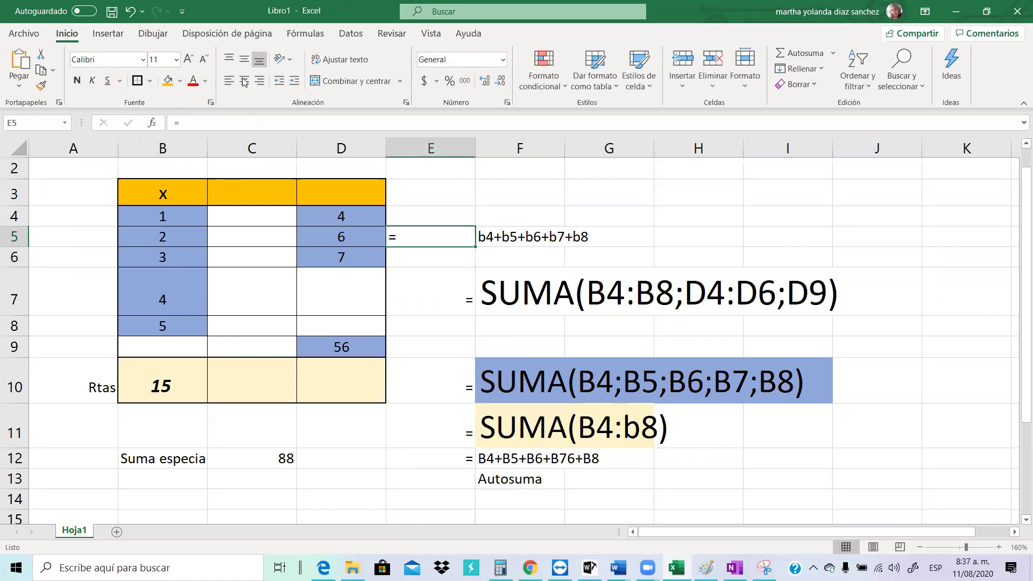
click(259, 80)
click(667, 216)
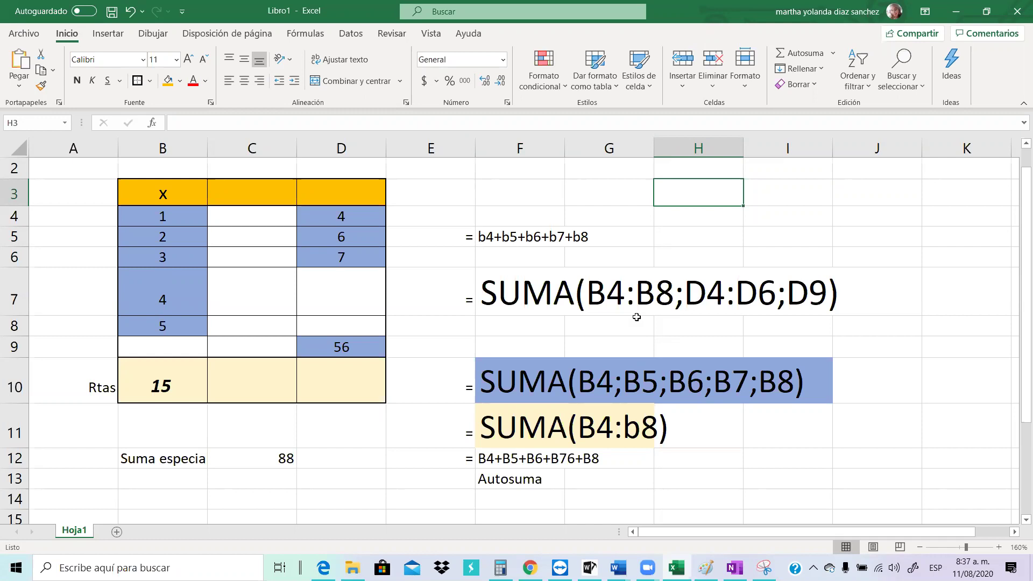
click(263, 460)
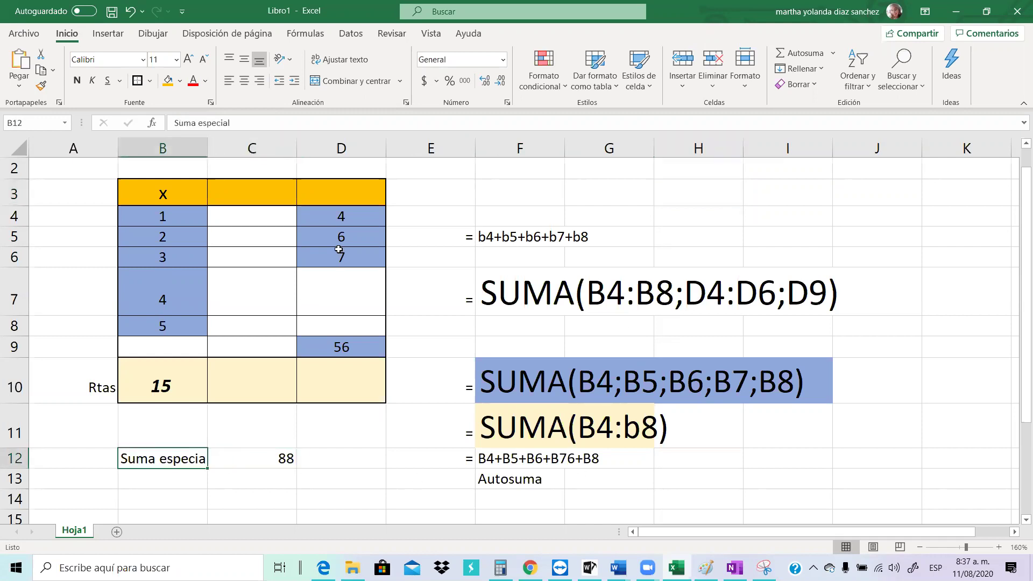
drag(558, 173, 694, 207)
click(519, 169)
click(508, 191)
click(347, 503)
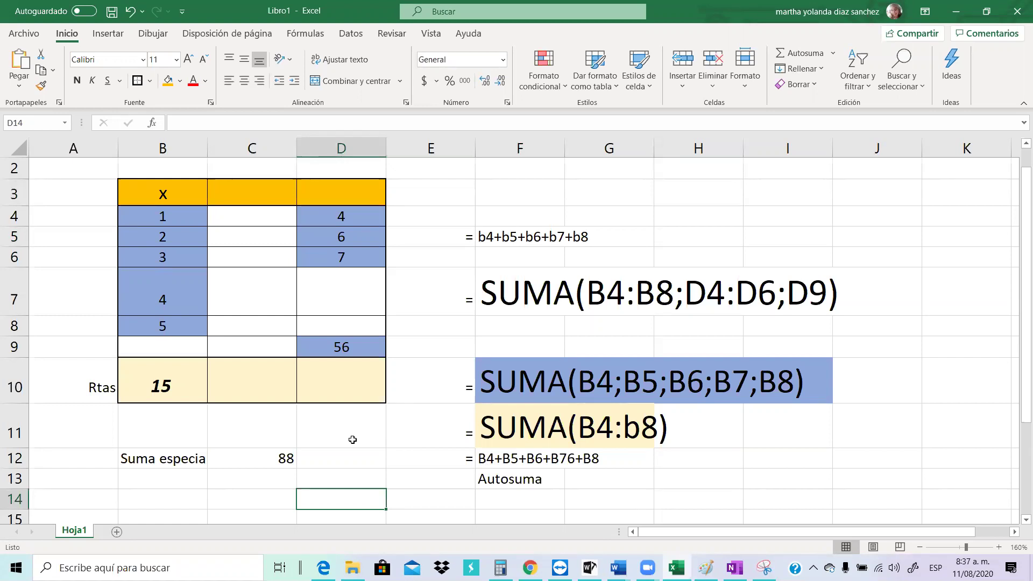
Enter x in F2 as the label of a new horizontal table
click(510, 190)
key(Up)
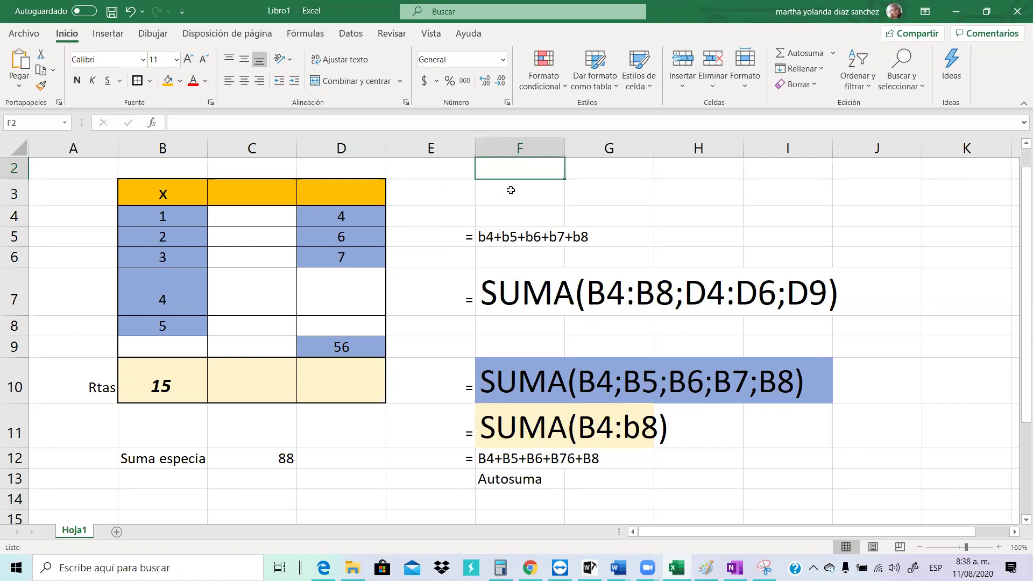
text(x)
key(Return)
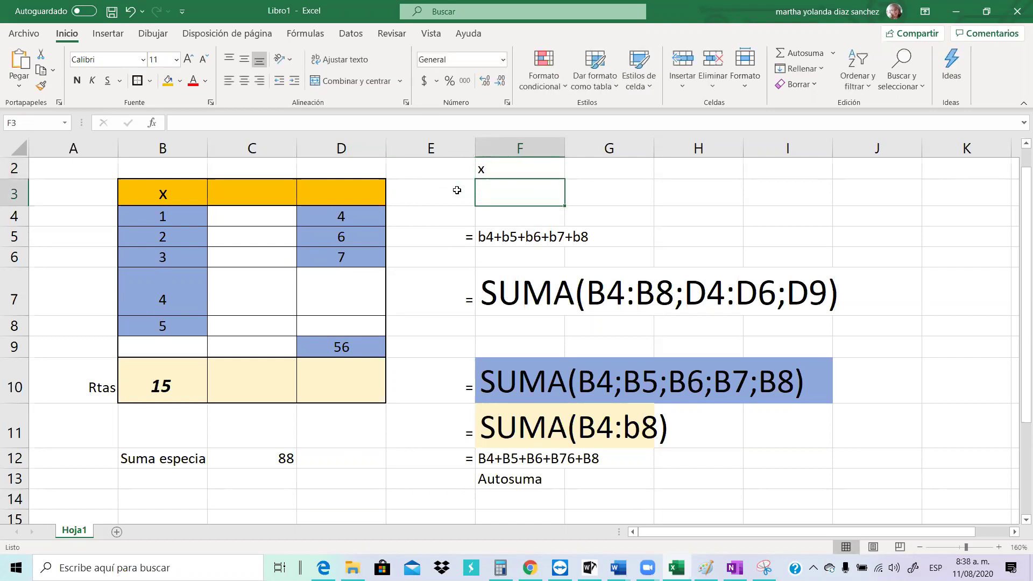
Apply all borders plus a thick outside border to the range F2:I3
click(571, 171)
click(534, 176)
drag(534, 176, 776, 197)
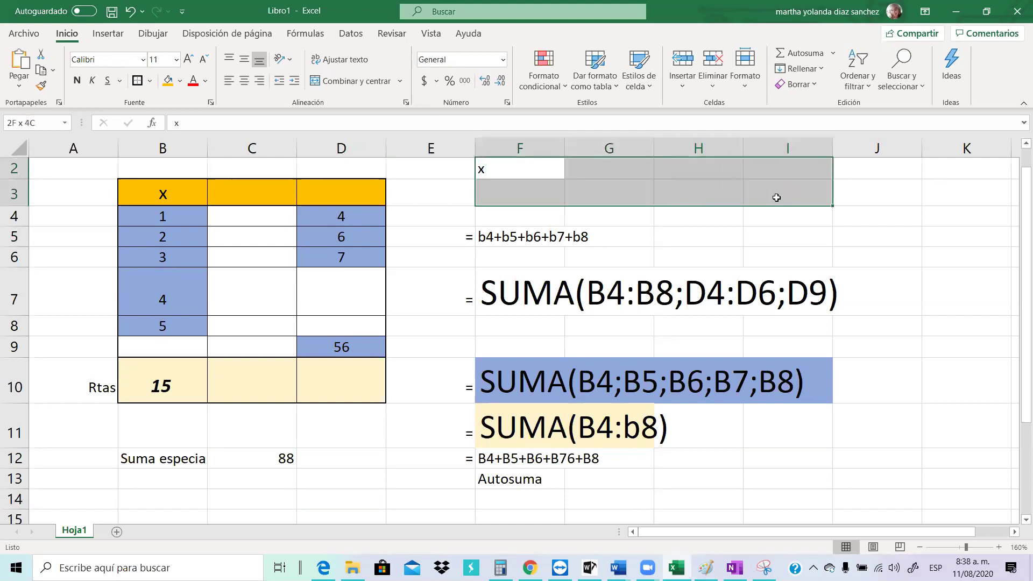
click(149, 81)
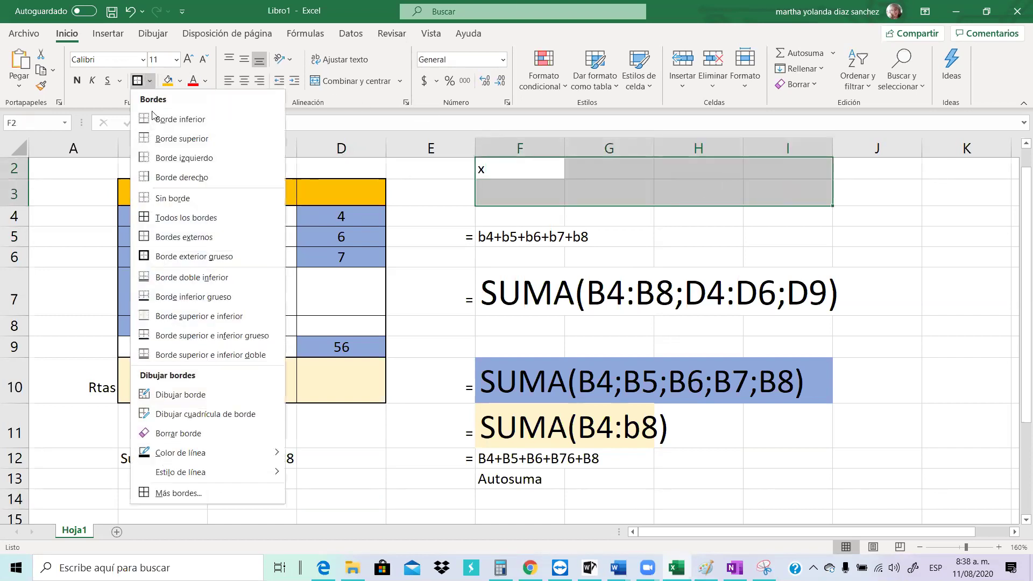
click(139, 207)
click(149, 81)
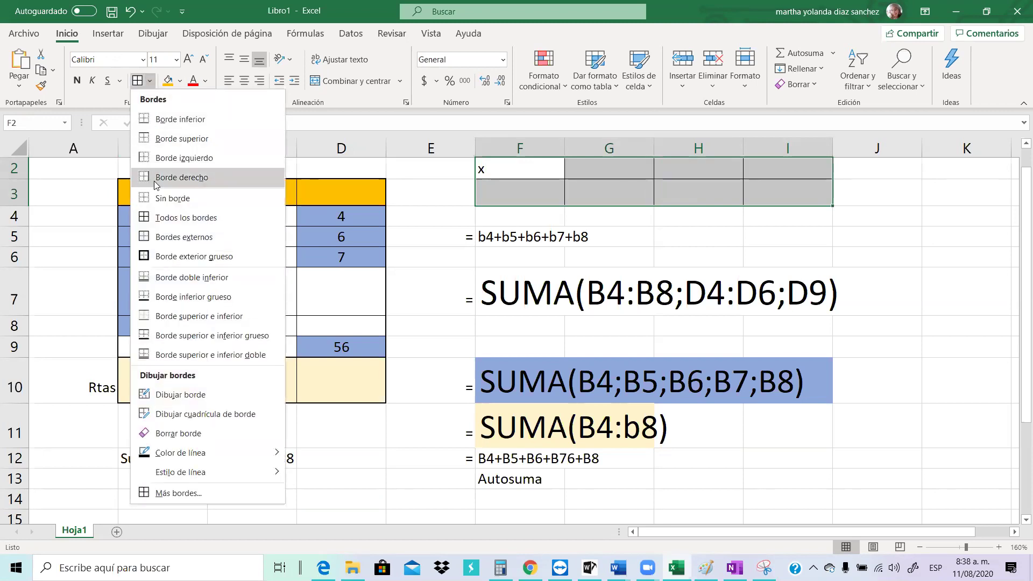
click(156, 256)
Copy the formatting of the x header in B3 onto the x label in F2
click(505, 165)
click(181, 186)
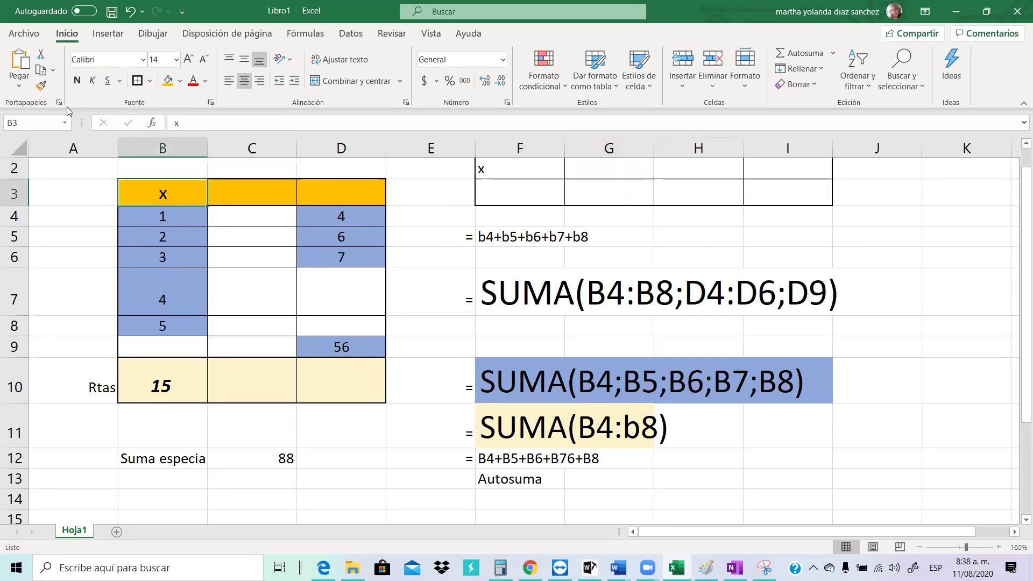
click(40, 85)
click(544, 169)
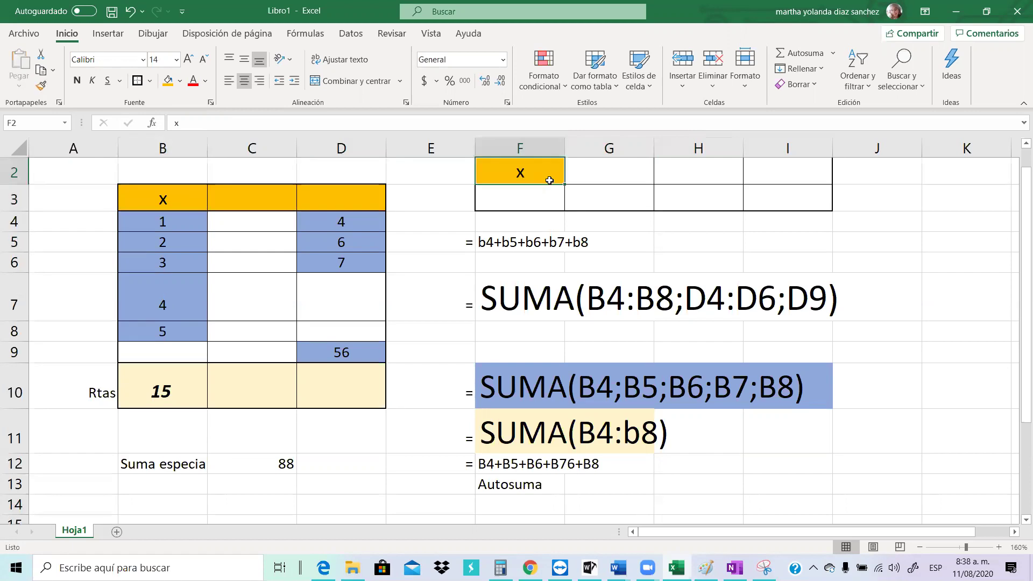
Enter the values 1, 2 and 3 in G2, H2 and I2 beside the x label
mouse_move(585, 171)
mouse_down()
mouse_move(797, 173)
mouse_move(594, 161)
mouse_up()
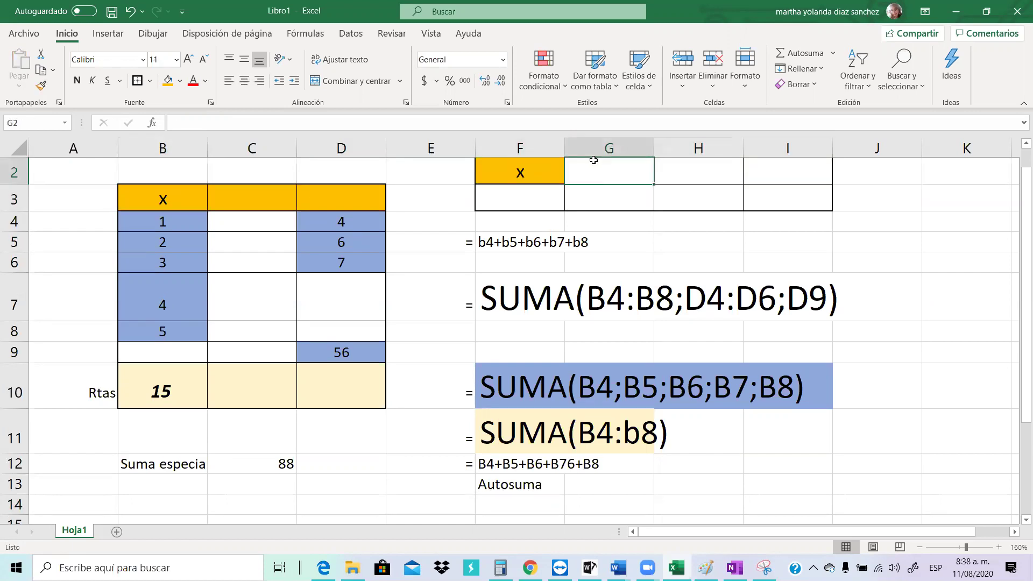
text(1)
key(Tab)
text(2)
key(Tab)
text(3)
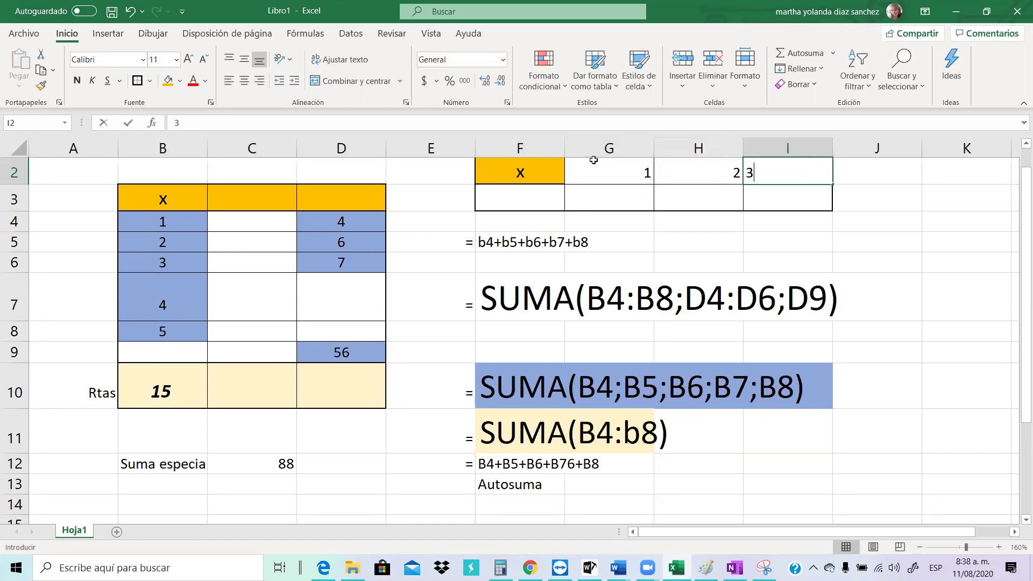
key(Tab)
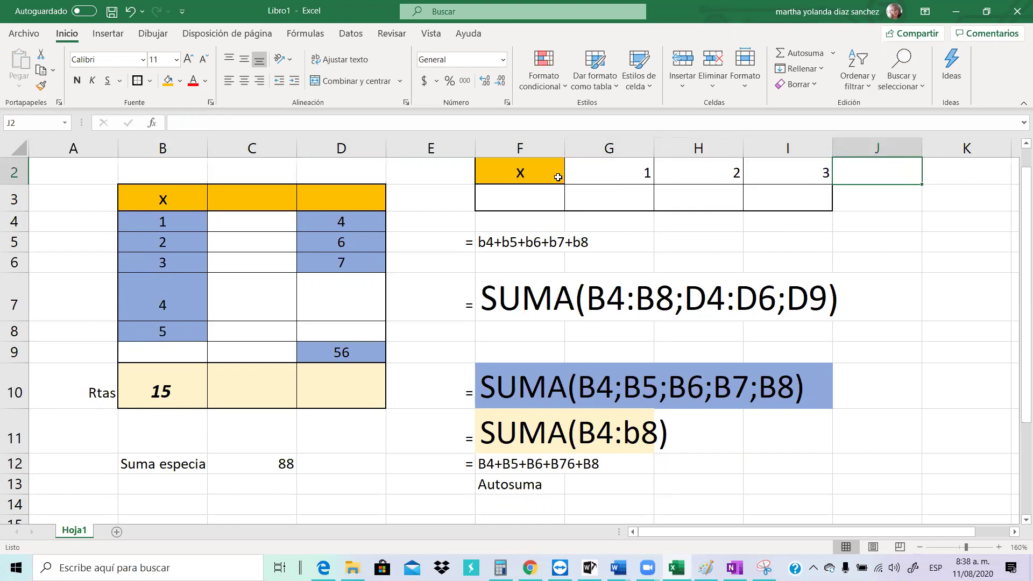
Calculate the sum of G2:I2 in J2 with AutoSum
drag(670, 532, 702, 532)
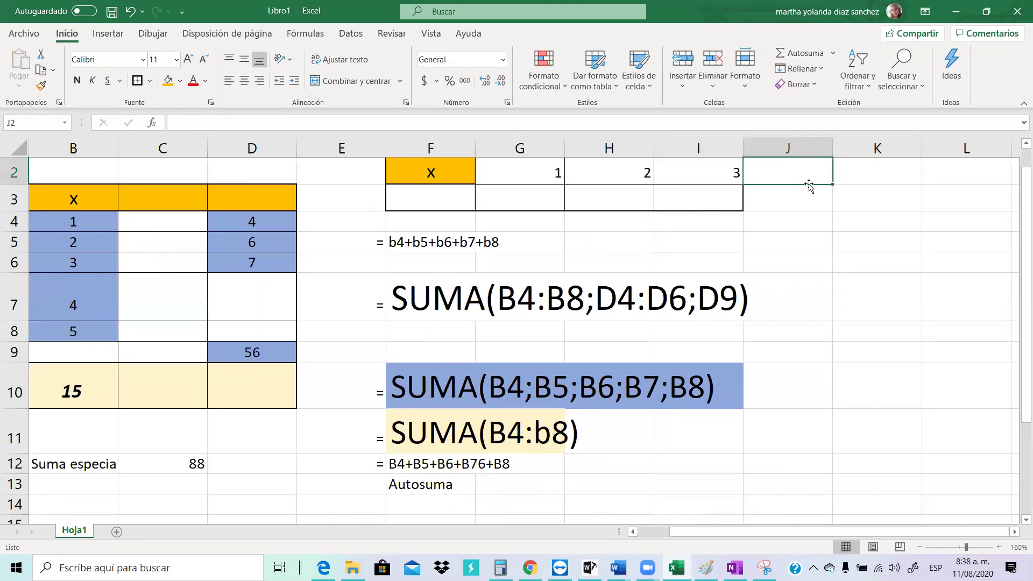
click(804, 54)
click(805, 61)
Insert a blank row above the horizontal table and enter the label Rta in J2 over the sum
right_click(8, 166)
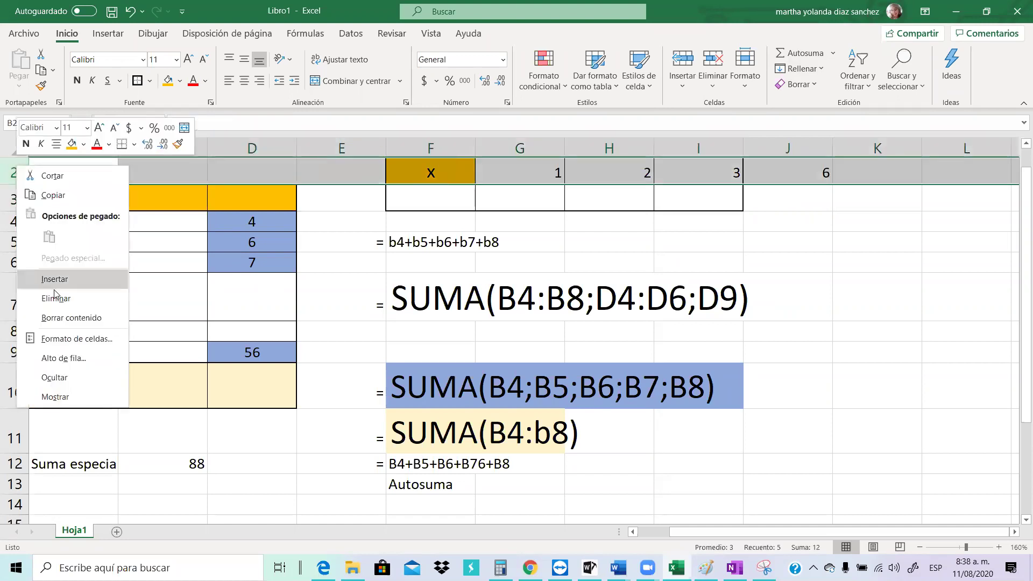
click(66, 278)
click(779, 175)
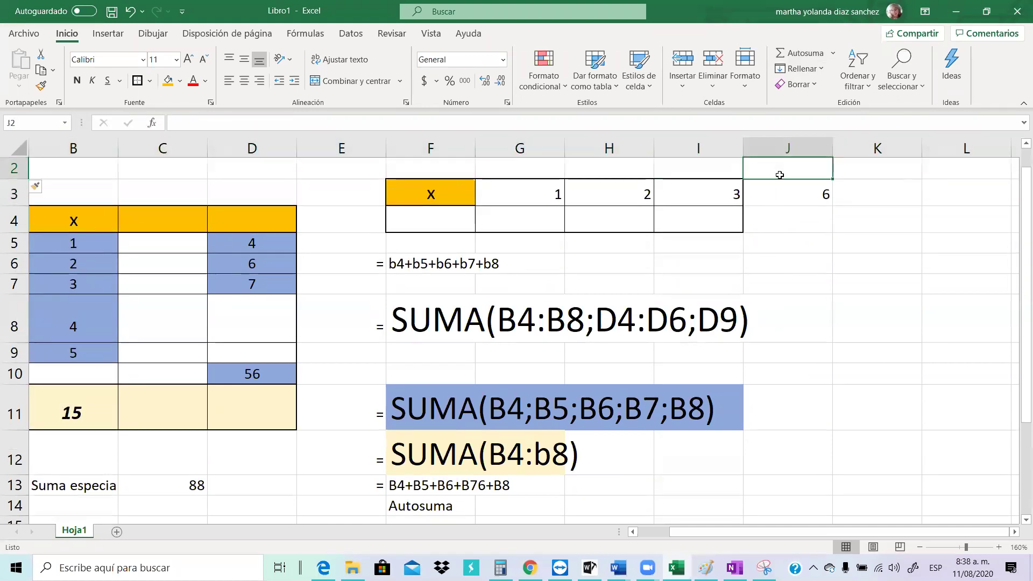
text(Rta)
key(Return)
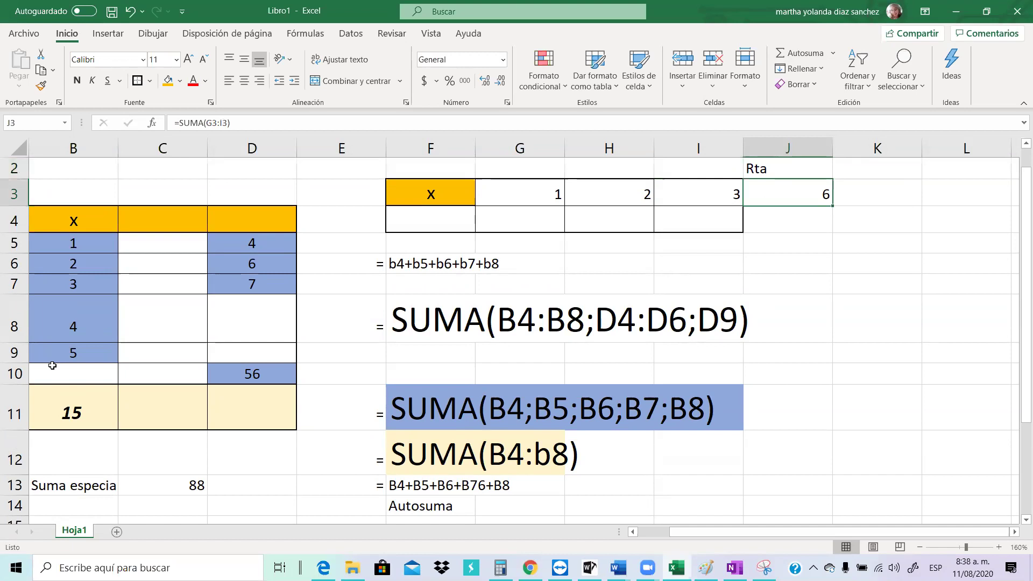
Center the Rta label in J2 and fill its cell with the orange header color
click(766, 168)
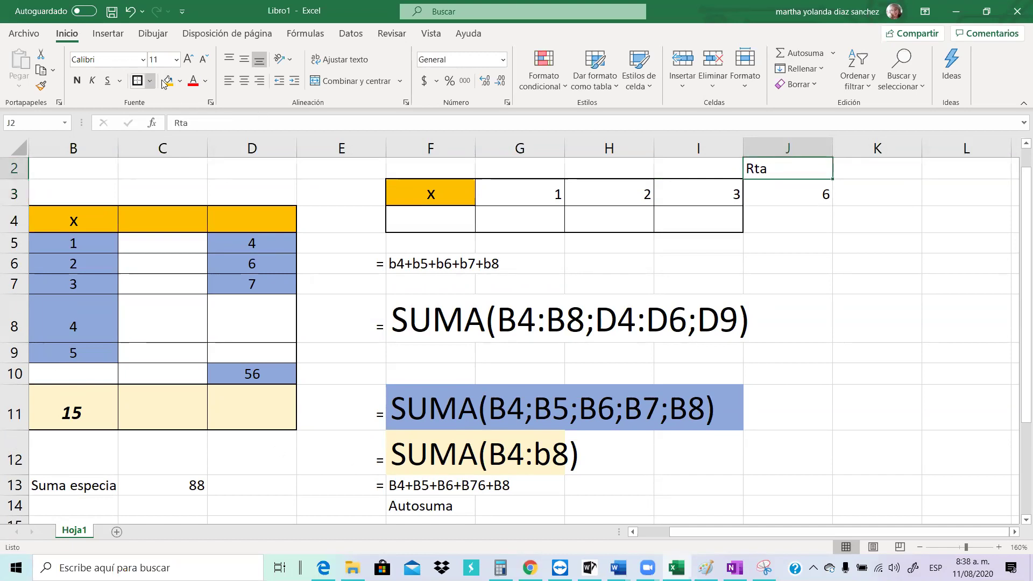
click(244, 80)
click(165, 83)
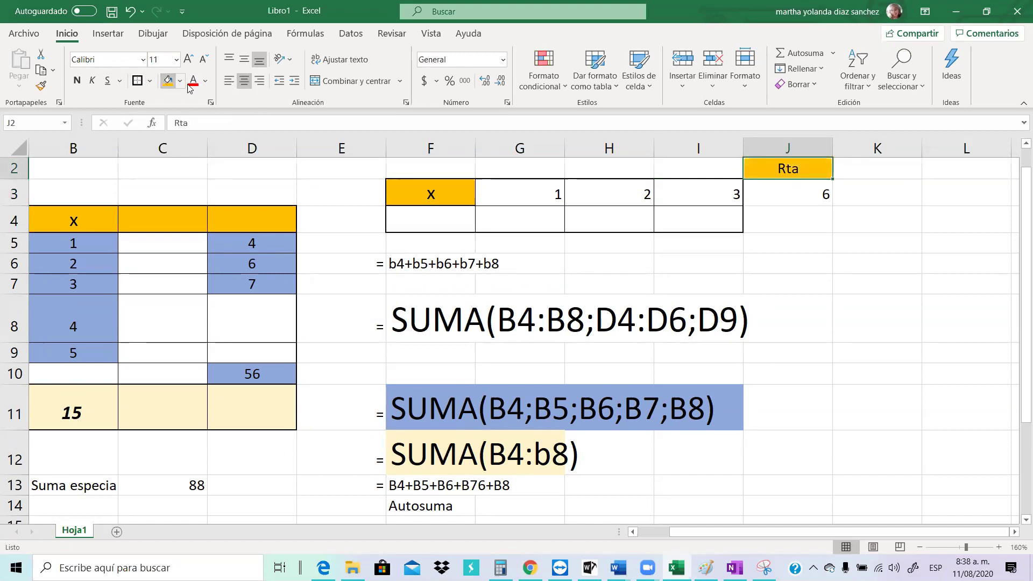
Center the sum result in J3 and make it bold and italic
click(785, 198)
click(243, 82)
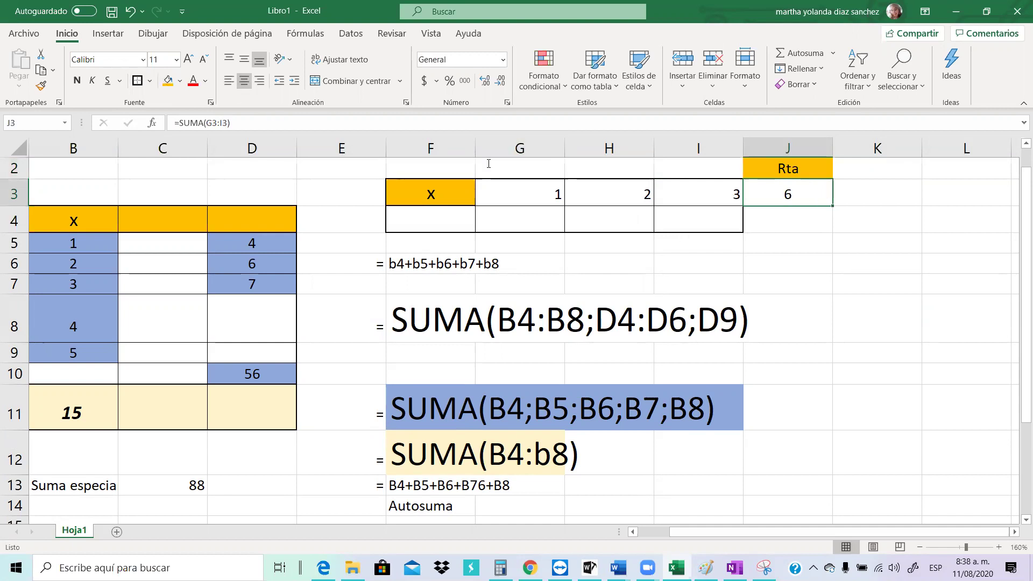
click(91, 80)
click(77, 80)
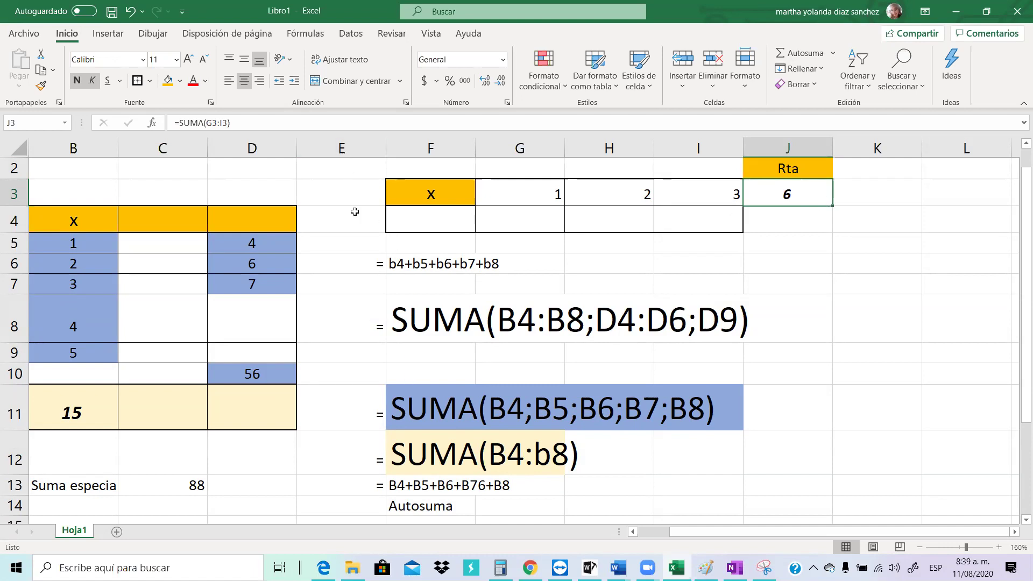
right_click(69, 531)
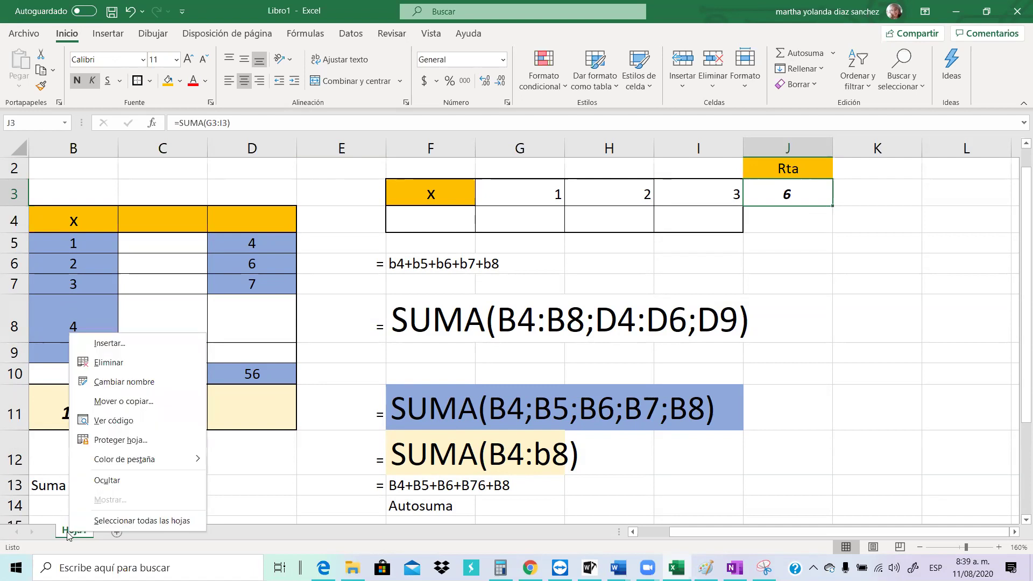
click(248, 474)
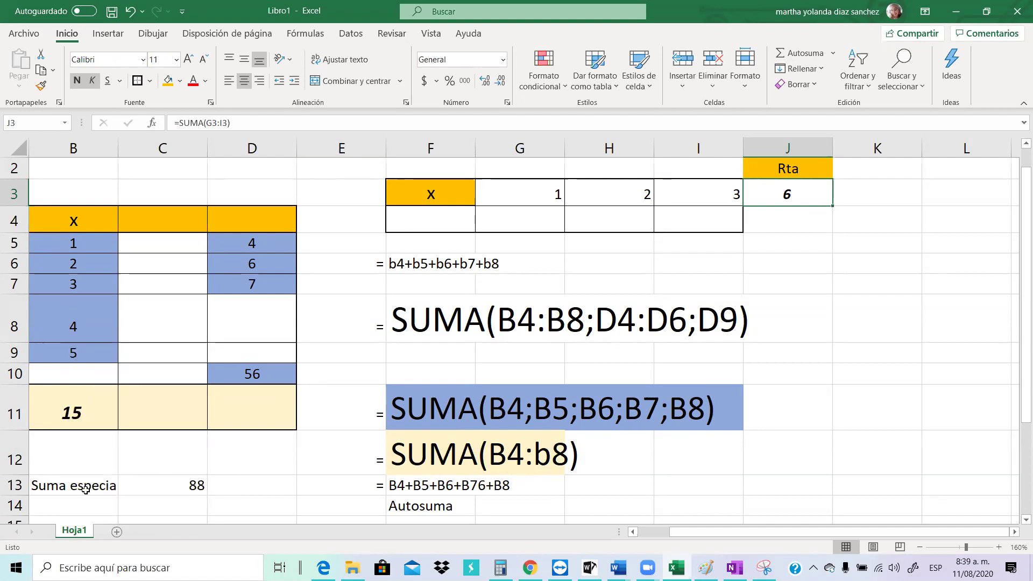
right_click(69, 531)
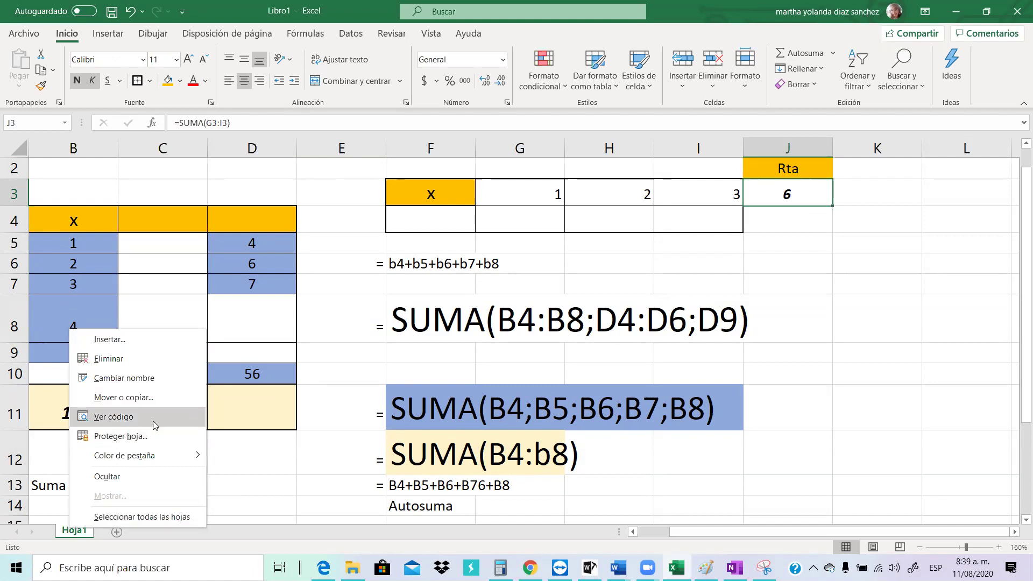
click(156, 373)
click(156, 374)
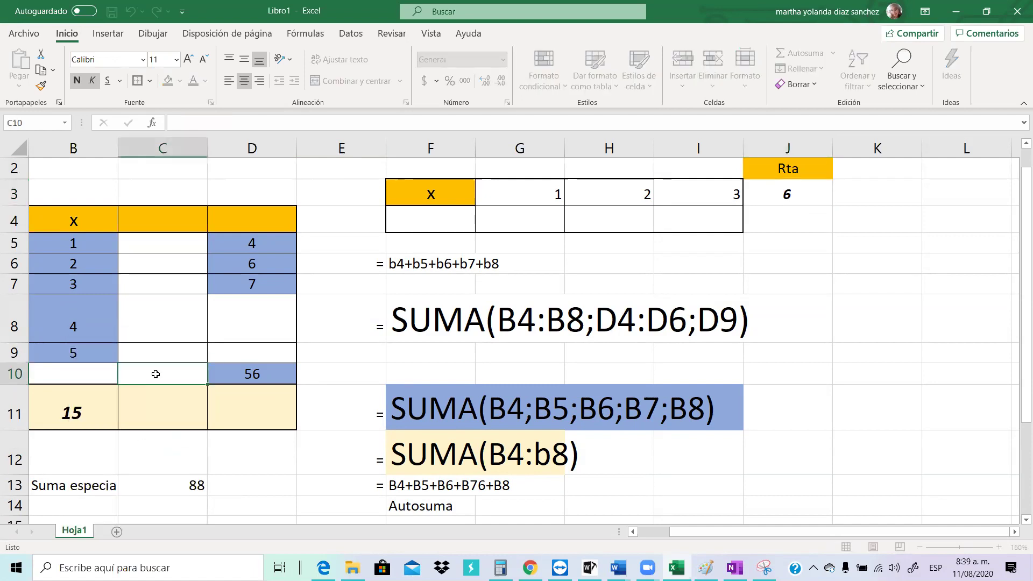
text(pr)
key(BackSpace)
key(BackSpace)
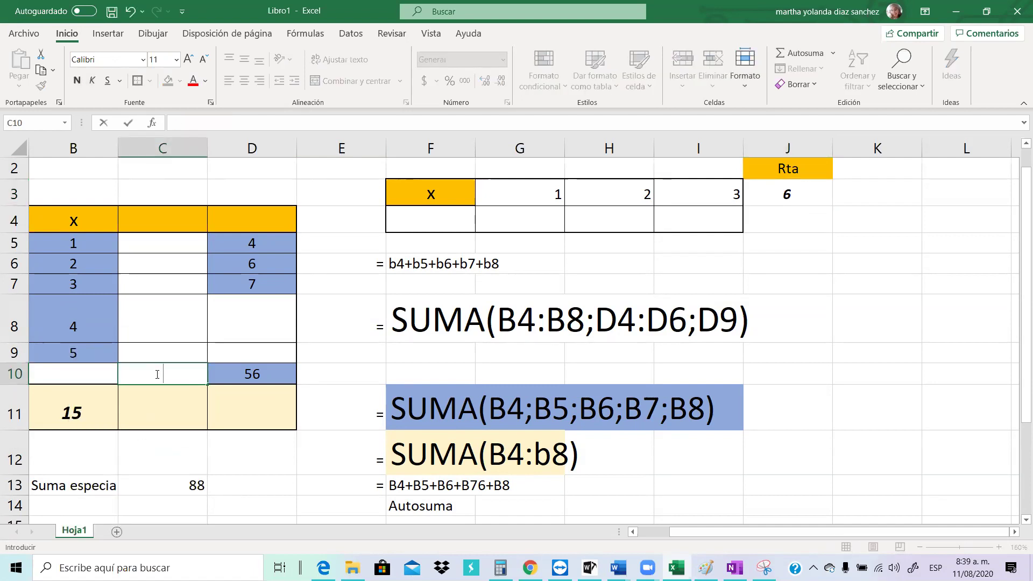
right_click(67, 530)
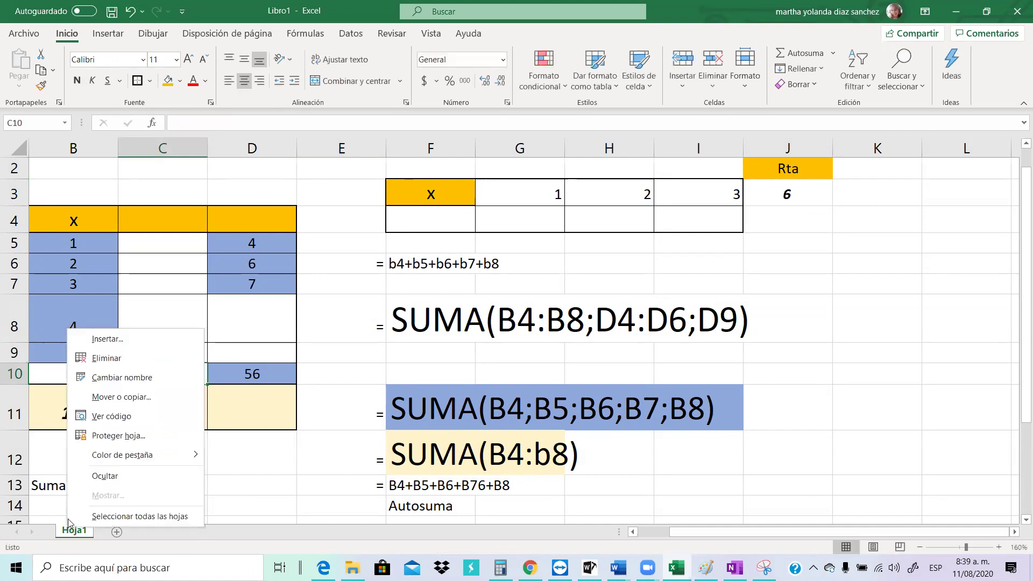
click(132, 378)
key(BackSpace)
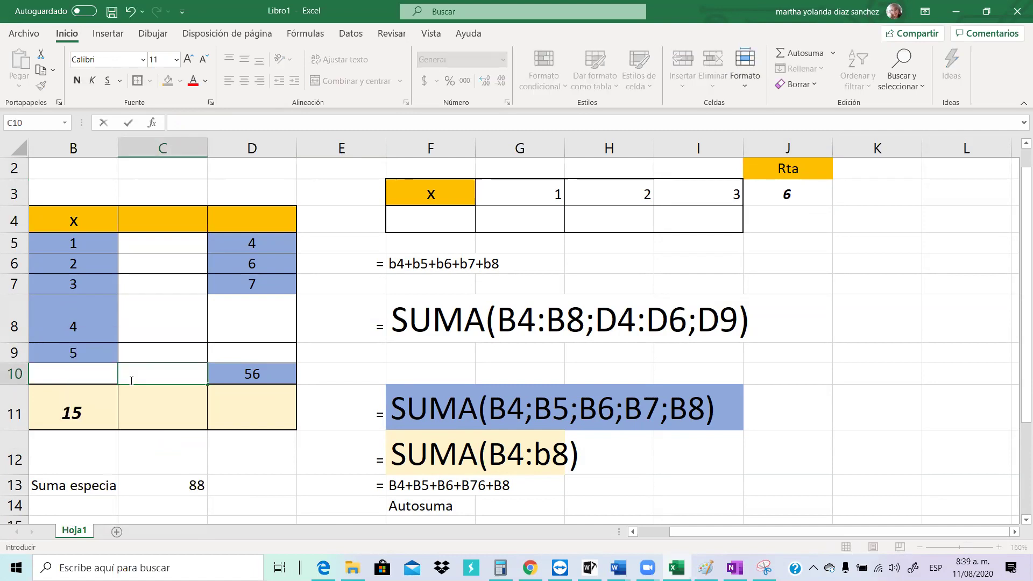
key(Escape)
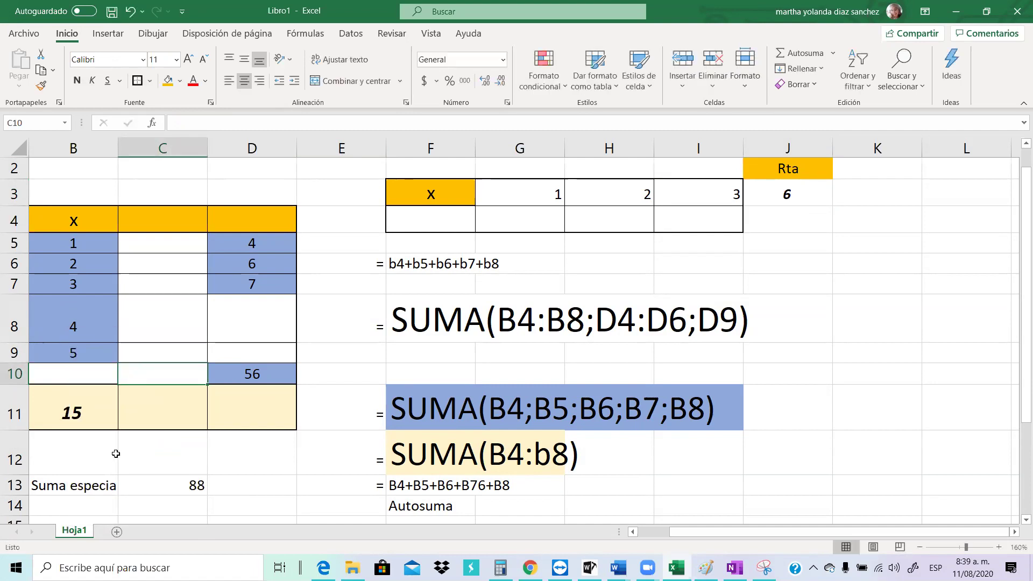
Rename the Hoja1 worksheet as Primera
click(113, 510)
right_click(85, 535)
right_click(71, 535)
click(68, 538)
right_click(69, 536)
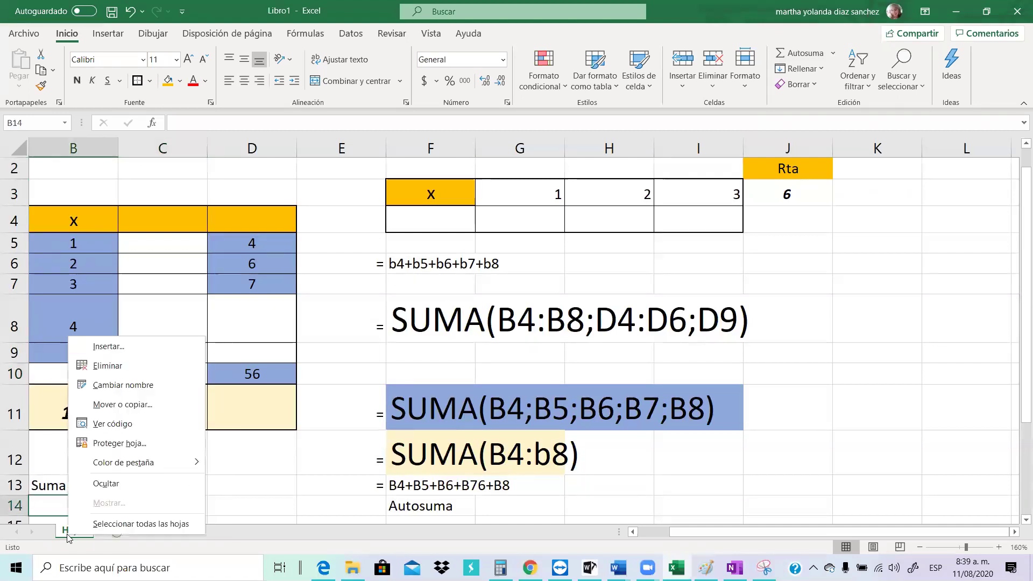
click(148, 385)
text(Primera)
key(Return)
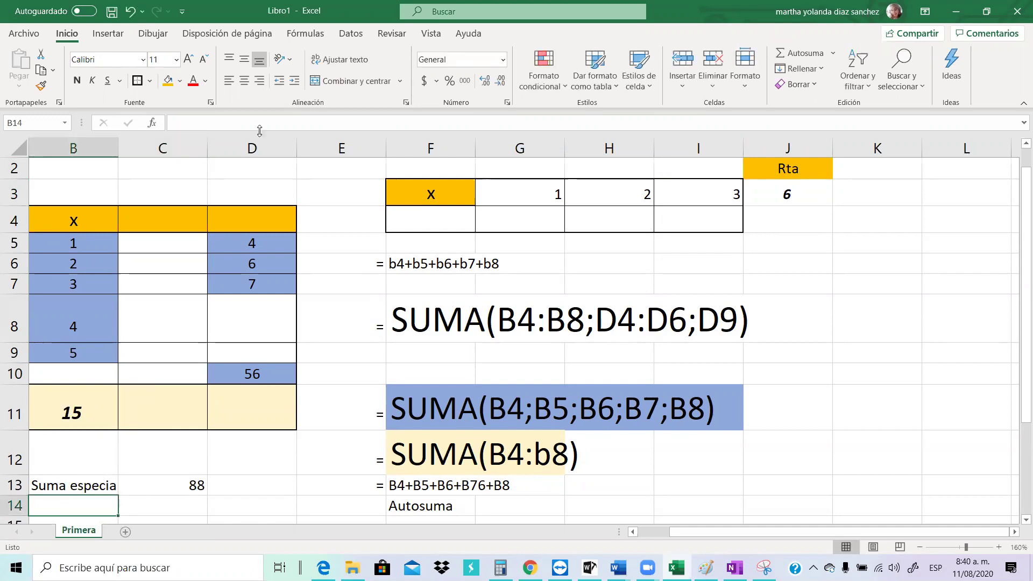
right_click(78, 529)
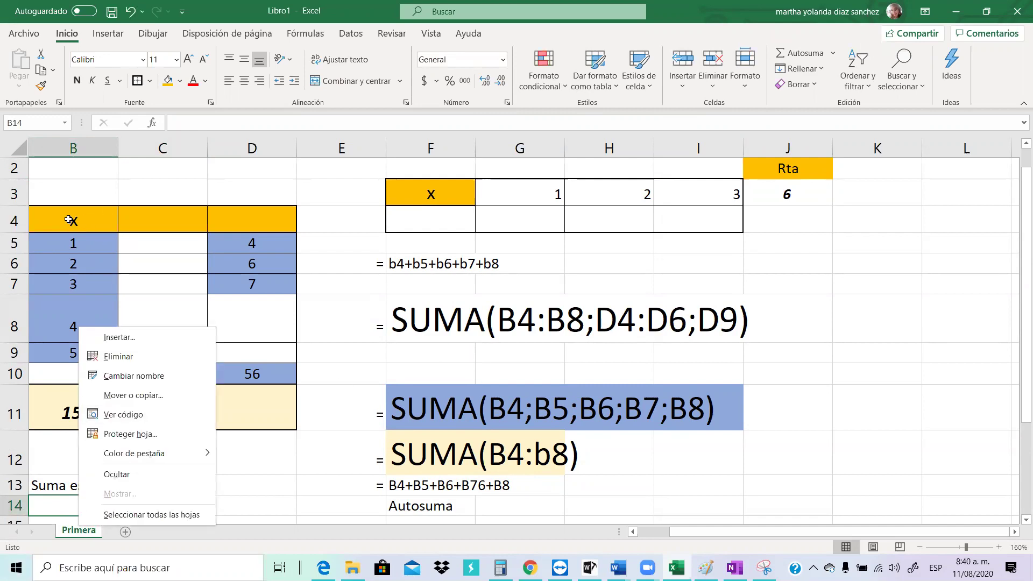
key(Escape)
click(257, 449)
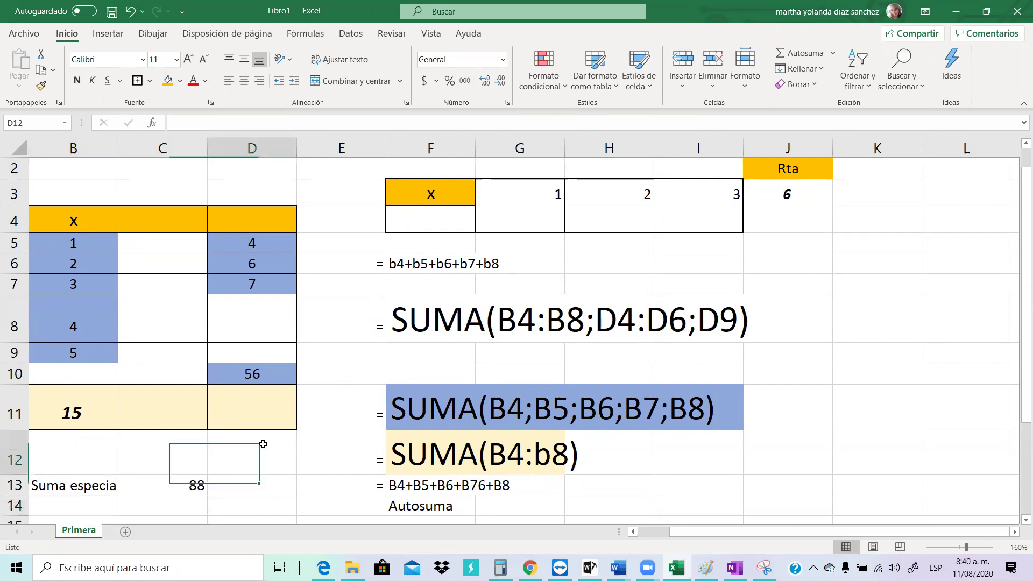
Create a copy of the Primera worksheet within Libro1 and place it at the end
right_click(79, 531)
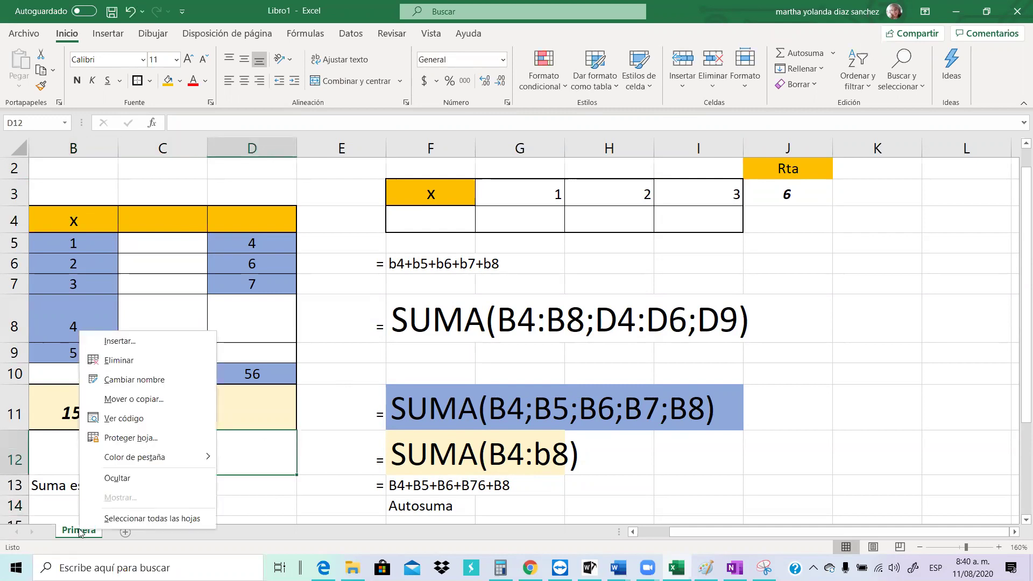
click(134, 399)
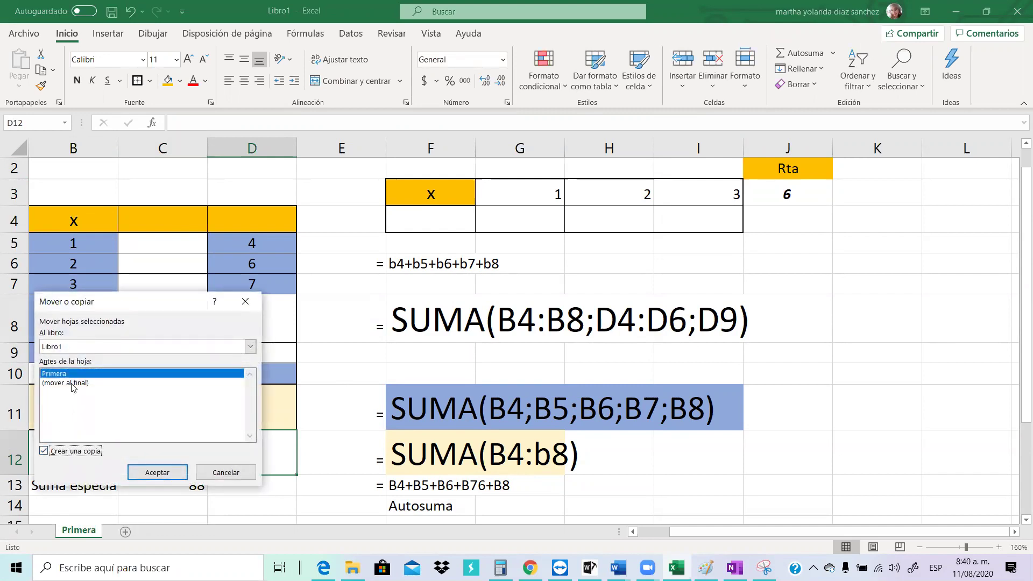
click(74, 383)
click(134, 471)
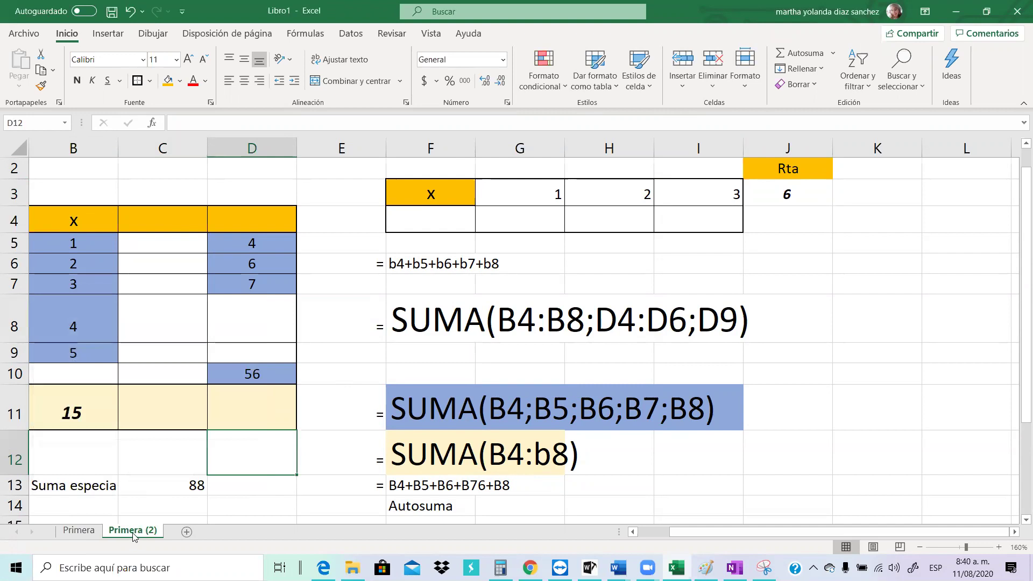
Rename the copied worksheet as Segund
right_click(125, 531)
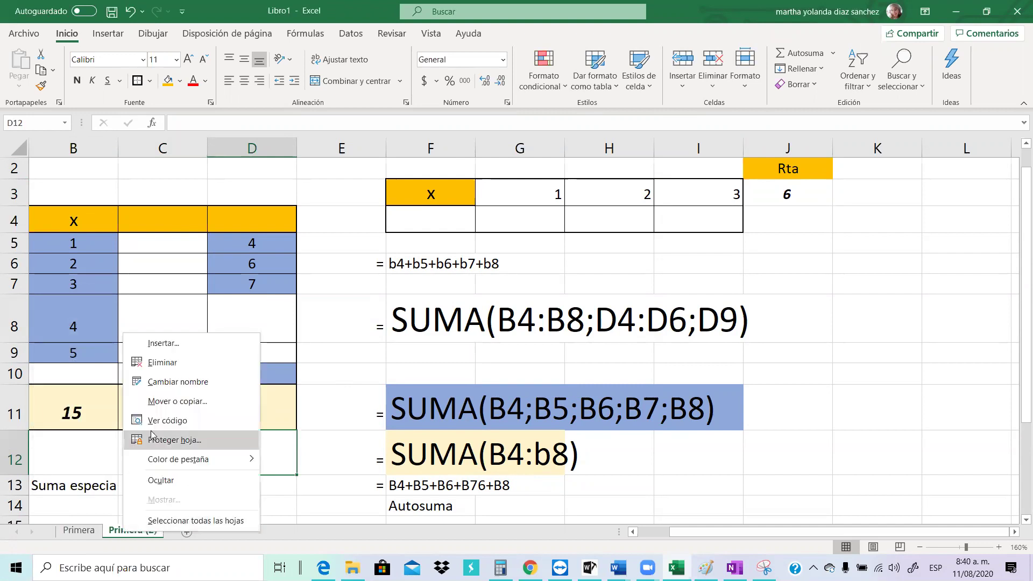
click(177, 381)
text(Segund)
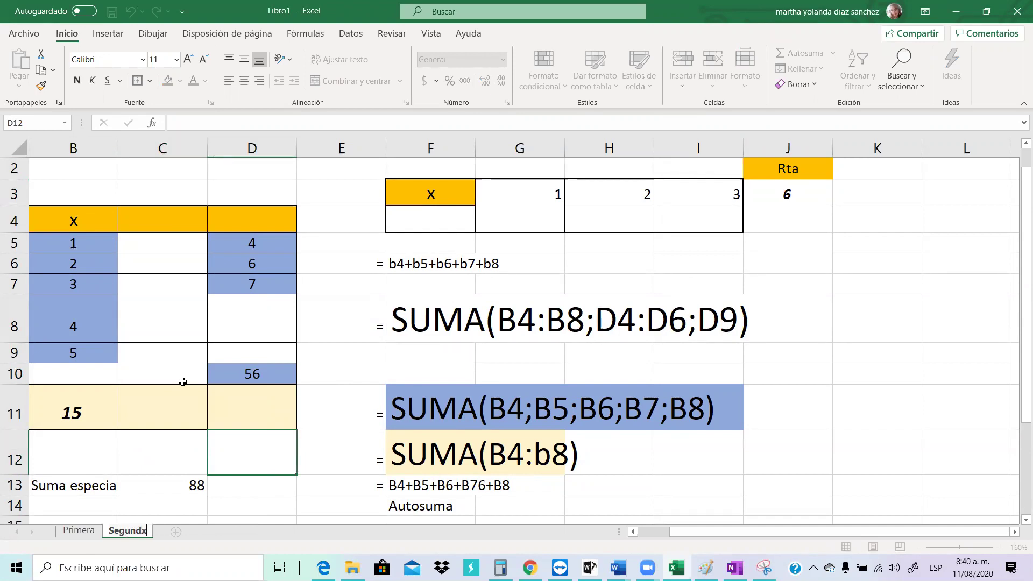
key(Return)
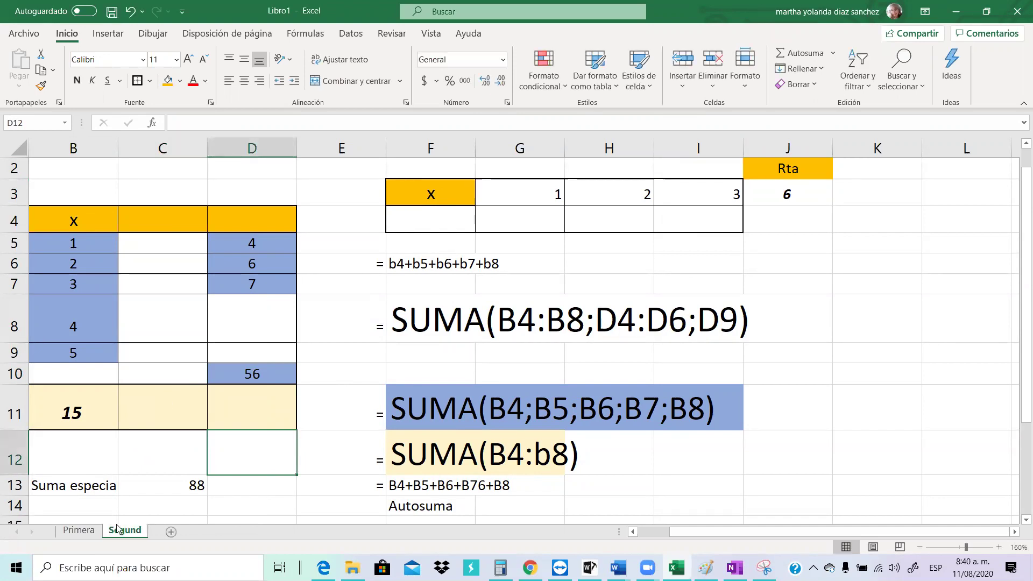
double_click(148, 534)
key(Return)
right_click(145, 533)
right_click(129, 534)
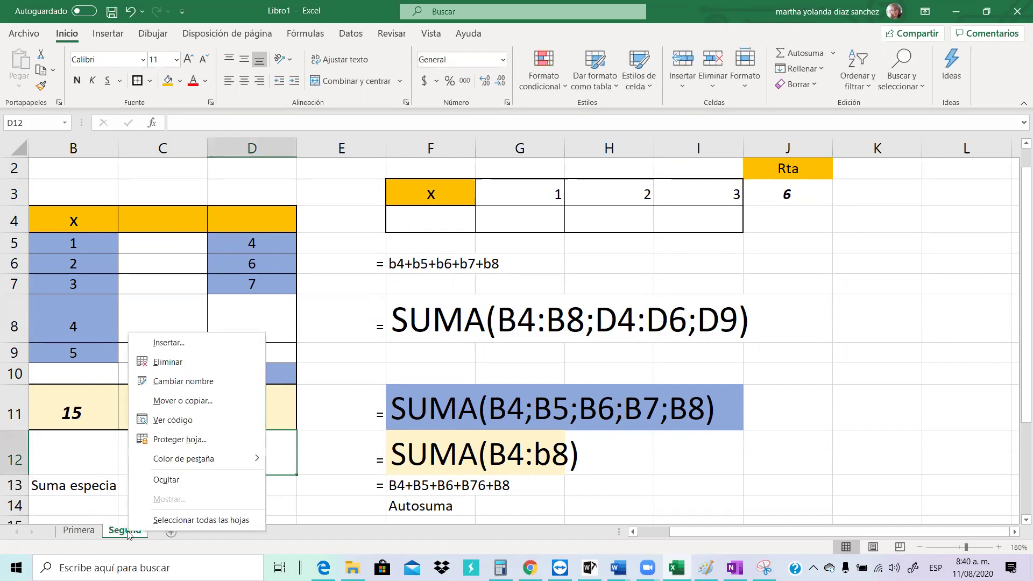
click(183, 382)
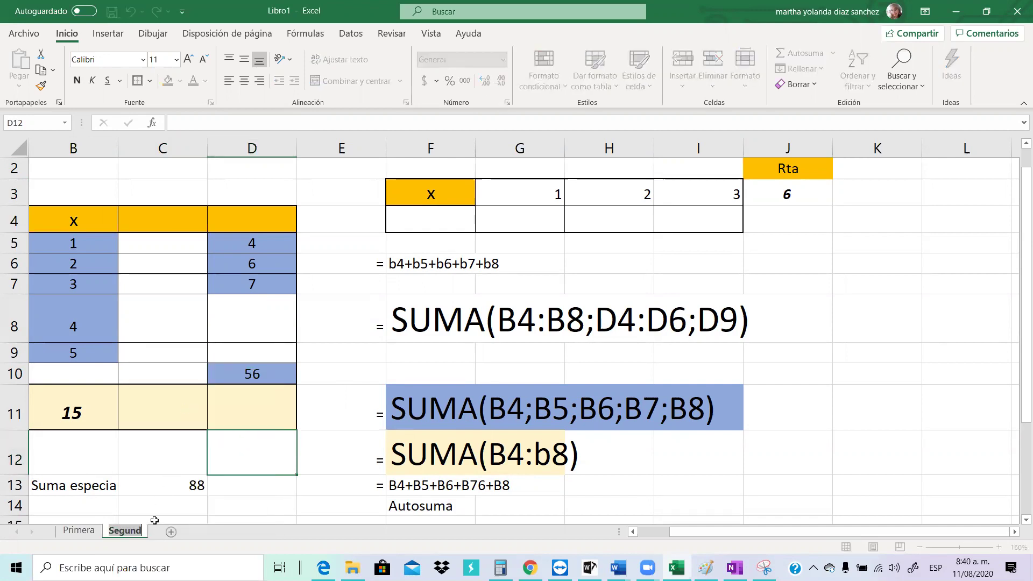
key(Return)
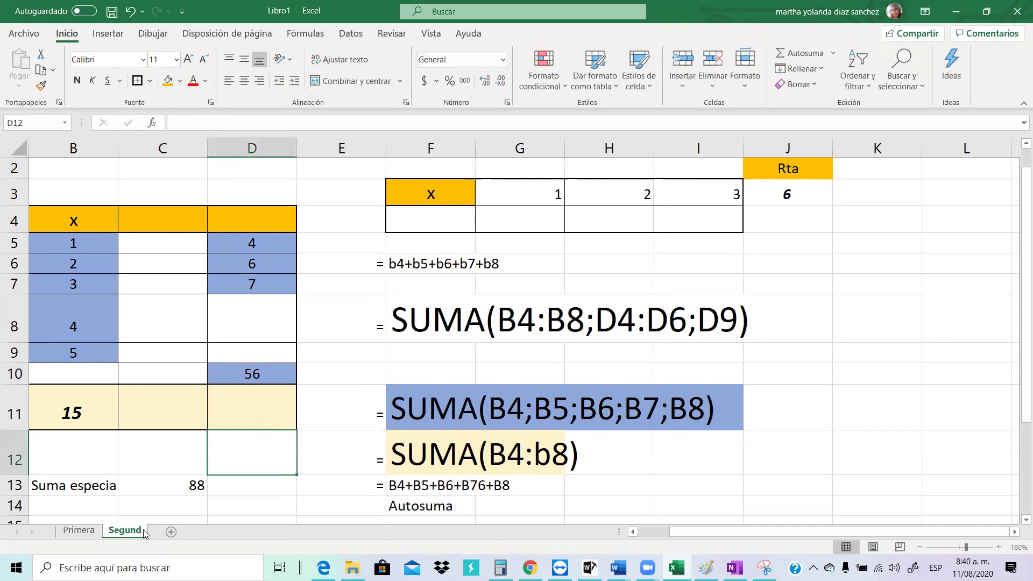
Complete the copied worksheet's name so that it reads Segunda
right_click(143, 533)
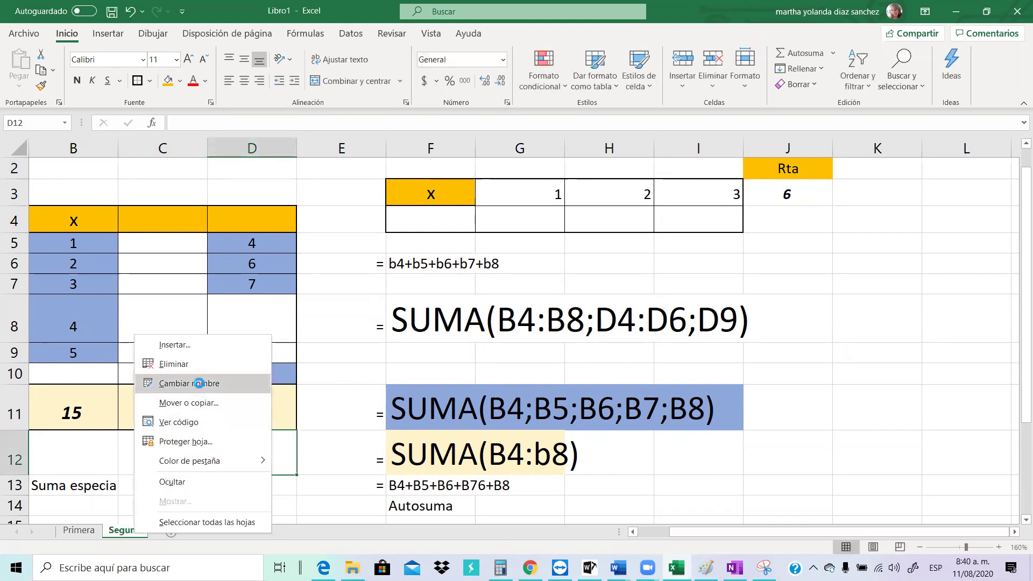
click(184, 380)
click(138, 530)
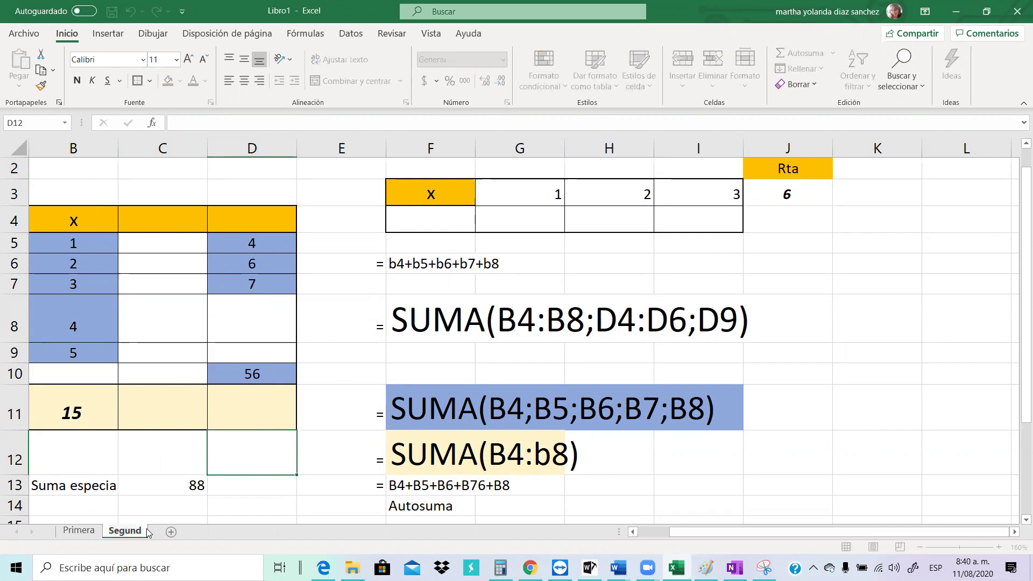
text(a)
click(144, 503)
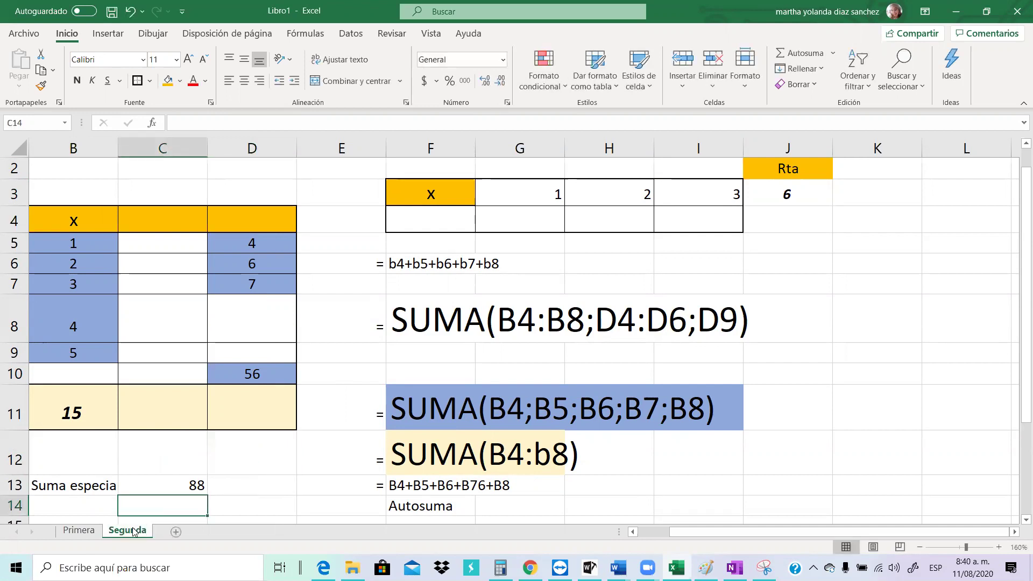
Give the Segunda sheet tab the standard light green color and switch between both sheets to compare them
right_click(132, 531)
mouse_move(253, 455)
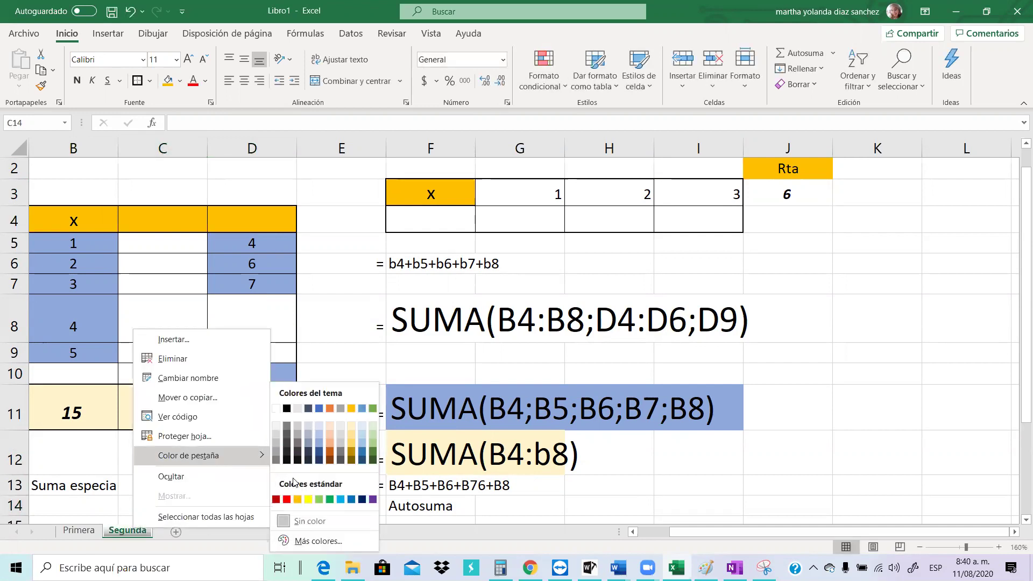
click(319, 499)
click(76, 530)
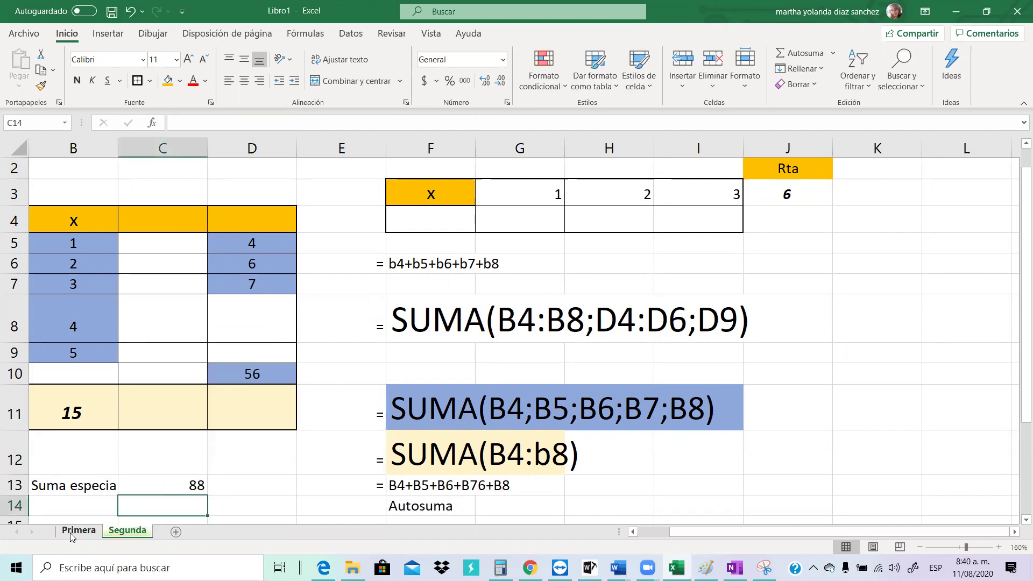
click(126, 531)
click(84, 532)
click(121, 533)
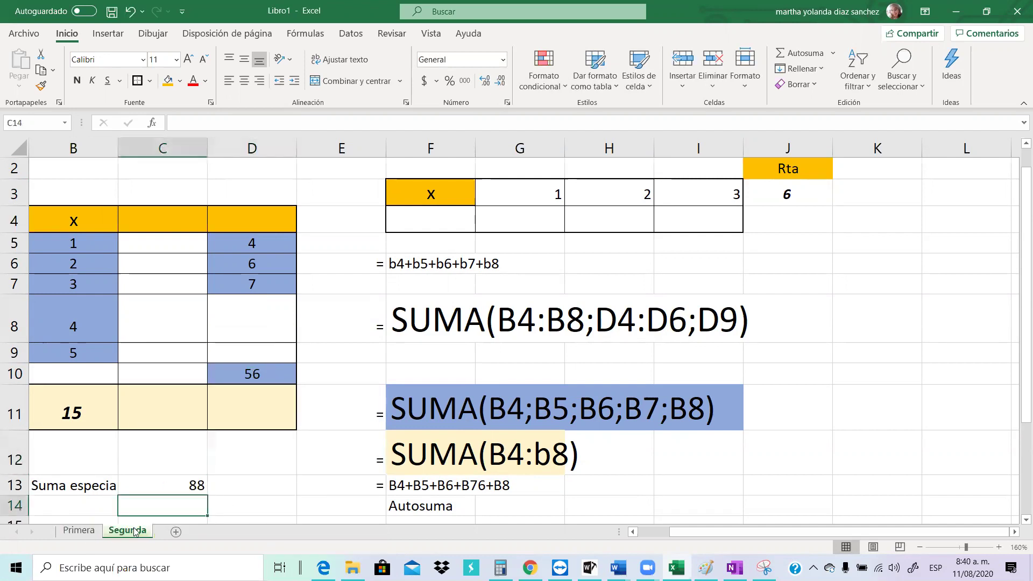
Delete columns F through J, holding the horizontal table and formula notes, from the Segunda sheet
right_click(409, 147)
key(Escape)
click(368, 144)
drag(387, 145, 786, 145)
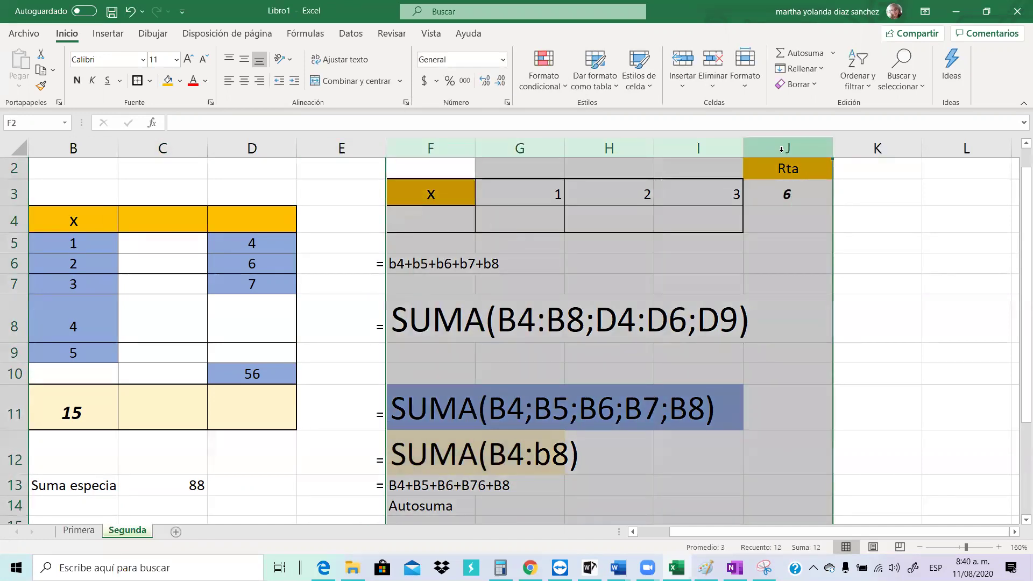
right_click(783, 149)
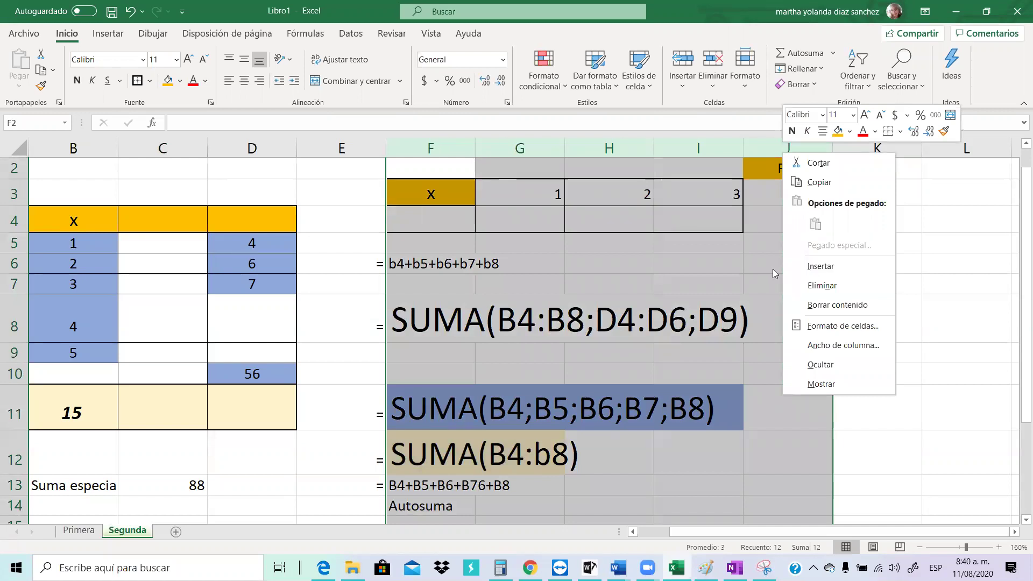
click(818, 284)
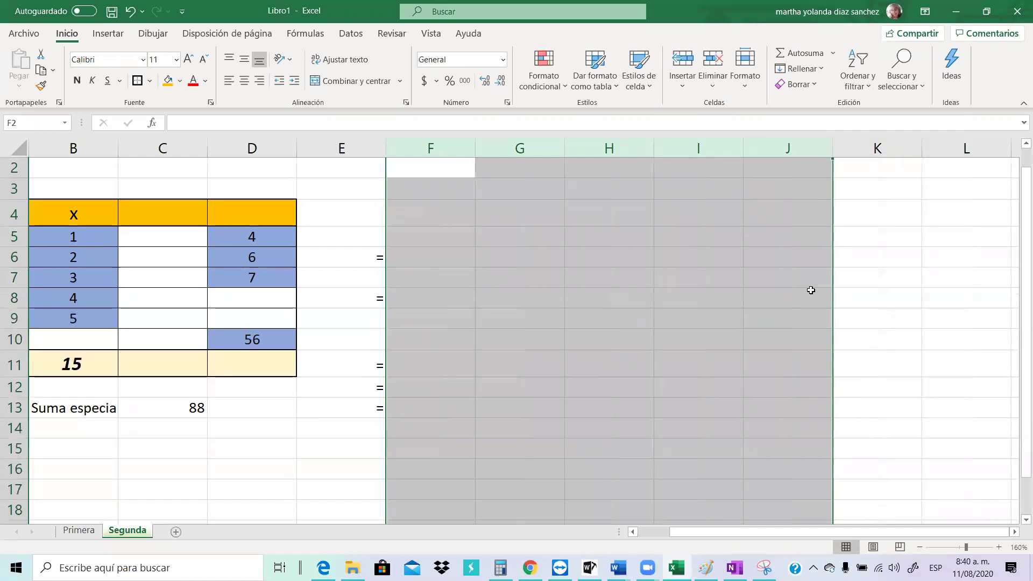
Clear the leftover equal signs in E4:E14 beside the vertical table
click(568, 300)
drag(373, 203, 366, 392)
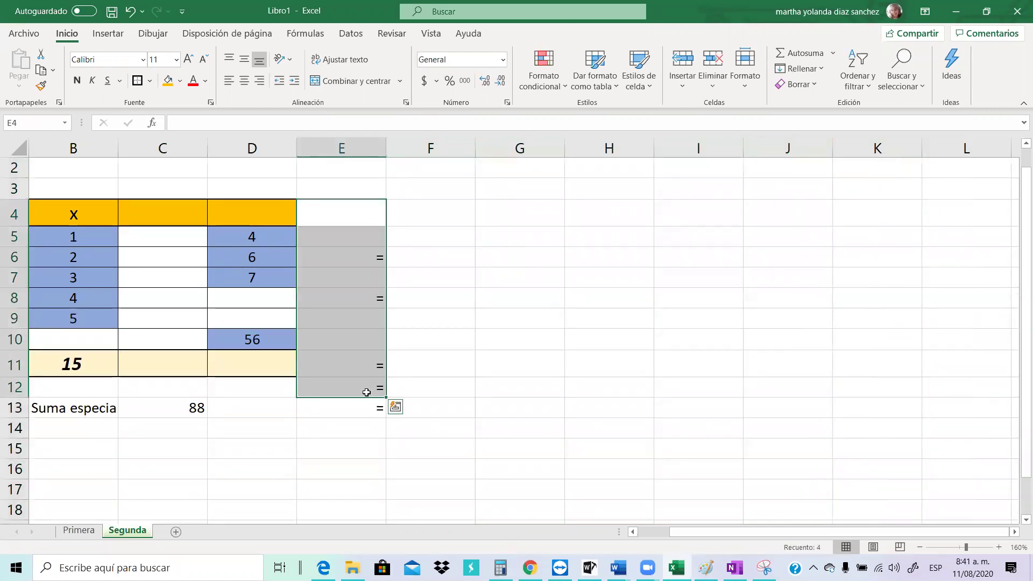
click(463, 293)
drag(377, 215, 356, 428)
key(Delete)
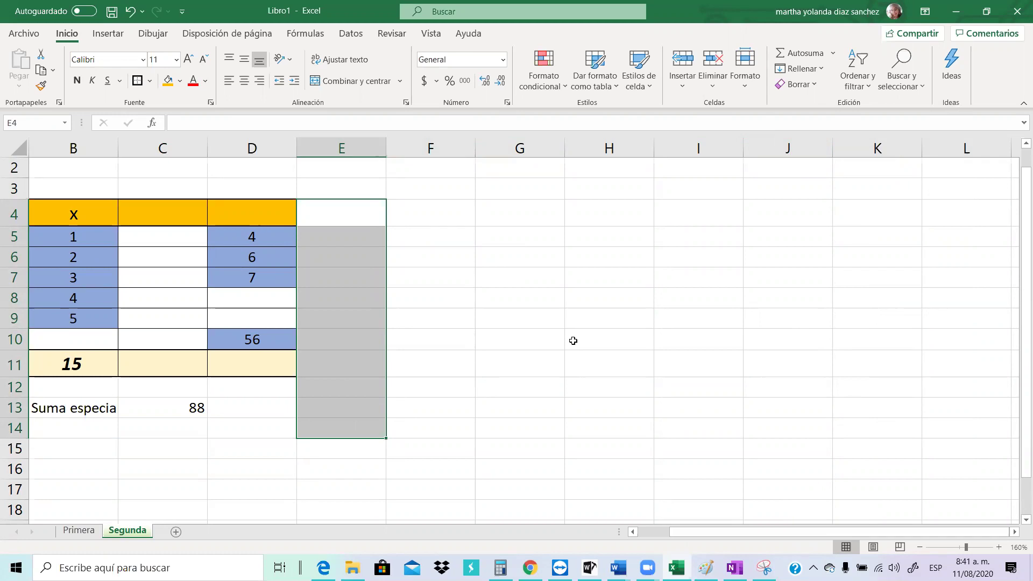
Undo the clearing of column E and the deletion of columns F through J
key(ctrl+z)
key(ctrl+z)
key(ctrl+z)
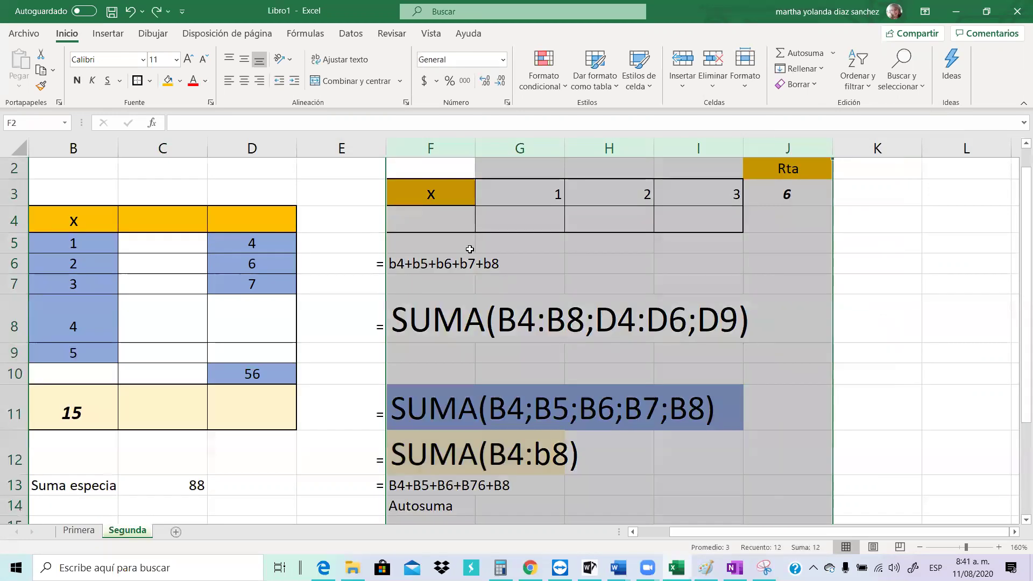
Delete columns E through J together, removing the equal signs, horizontal table and formula notes from Segunda
drag(370, 148, 795, 148)
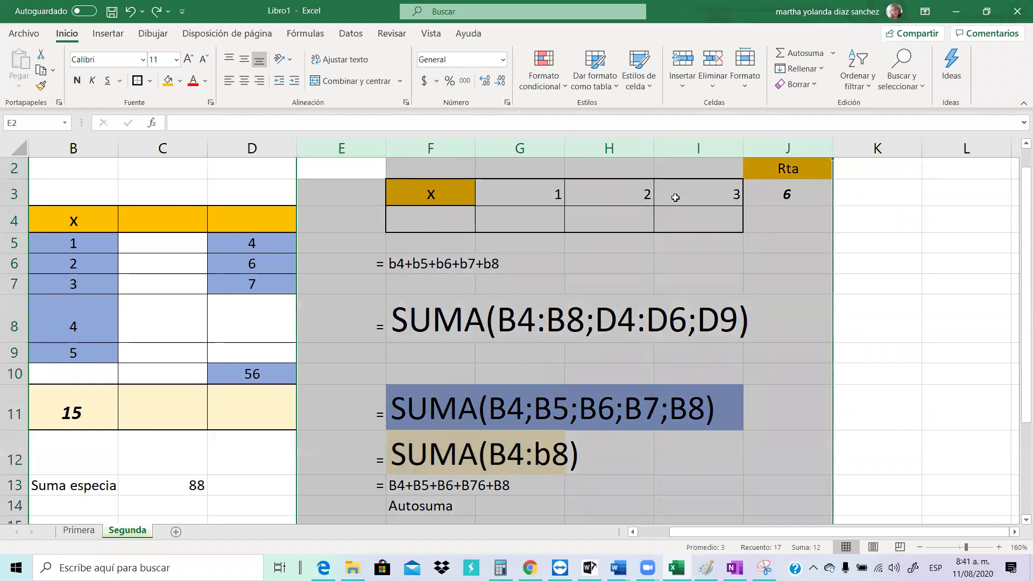
right_click(484, 274)
click(520, 407)
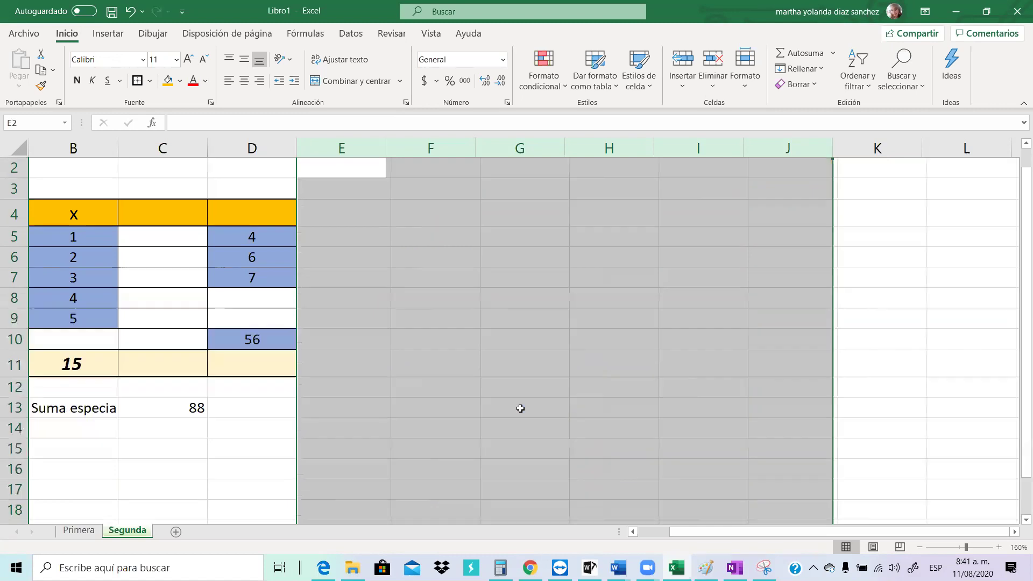
Restore the deleted columns E through J on Segunda, trying a contents-only clear of E2:J11 and undoing it
key(ctrl+z)
click(503, 373)
drag(380, 176, 762, 406)
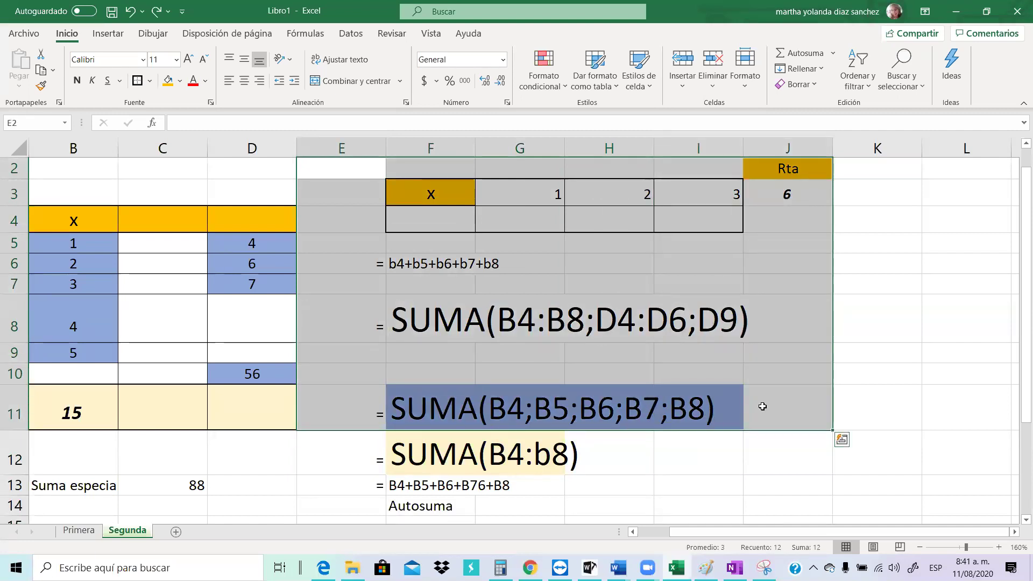
key(Delete)
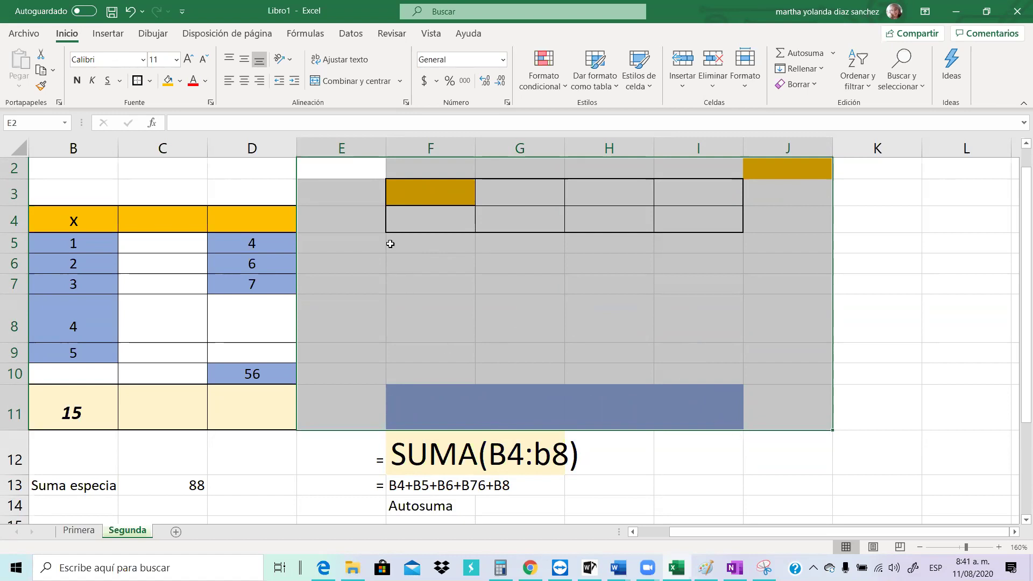
key(ctrl+z)
drag(364, 147, 775, 150)
right_click(775, 150)
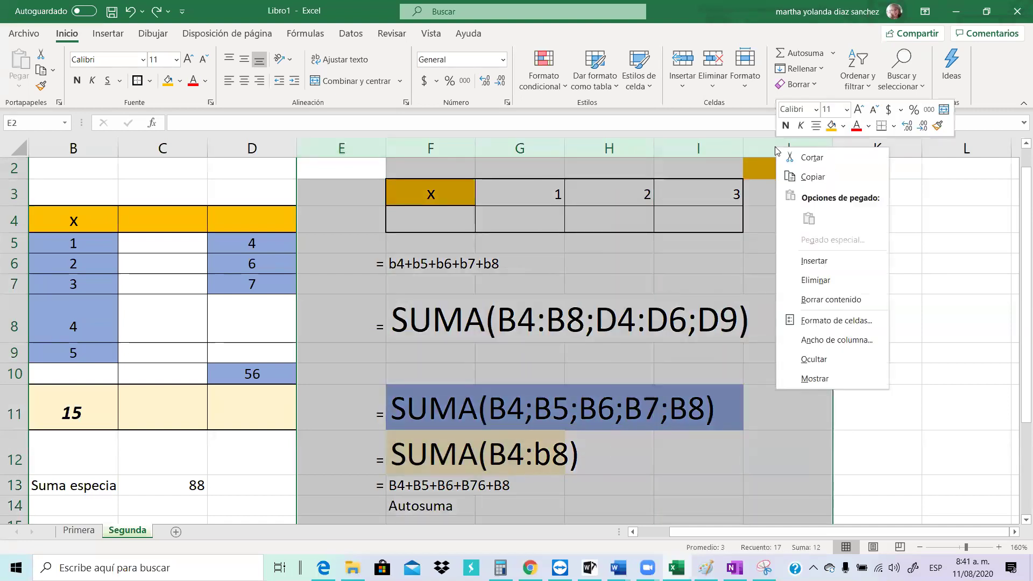
key(Escape)
Clear the contents of E2:I9 on the Primera sheet, covering the horizontal table and the upper formula notes
key(ctrl+Page_Up)
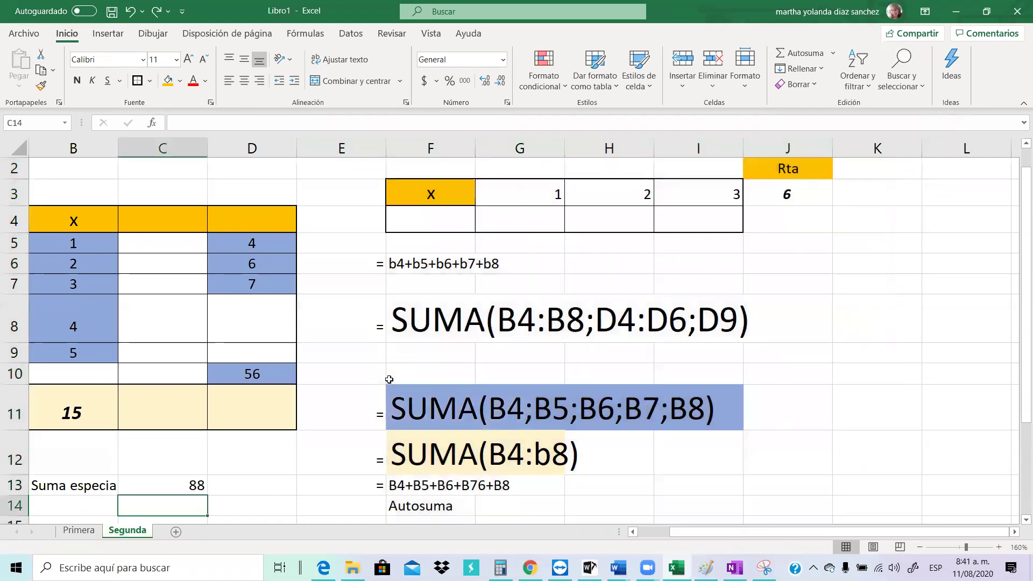
drag(371, 171, 710, 352)
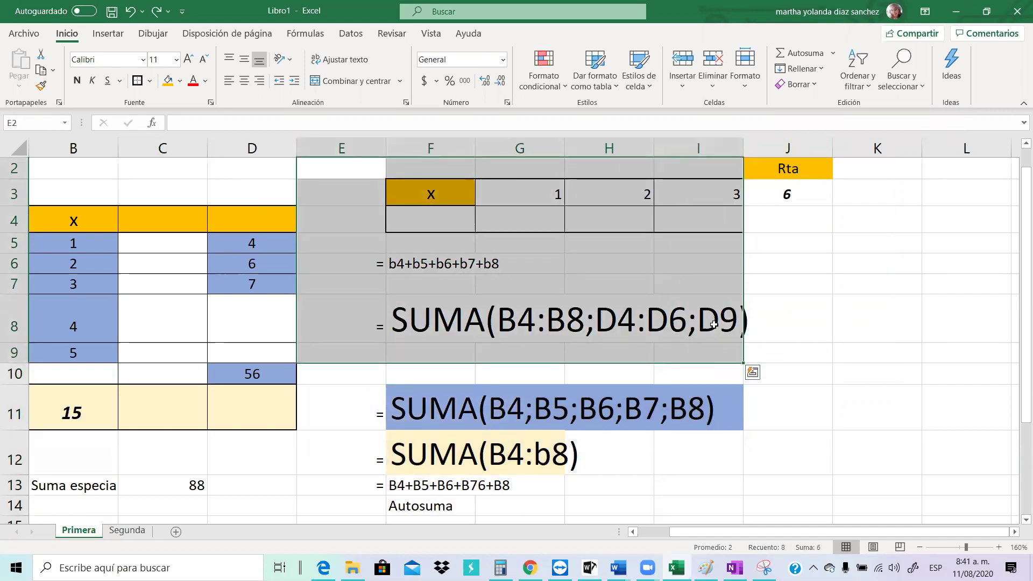
key(Delete)
click(721, 300)
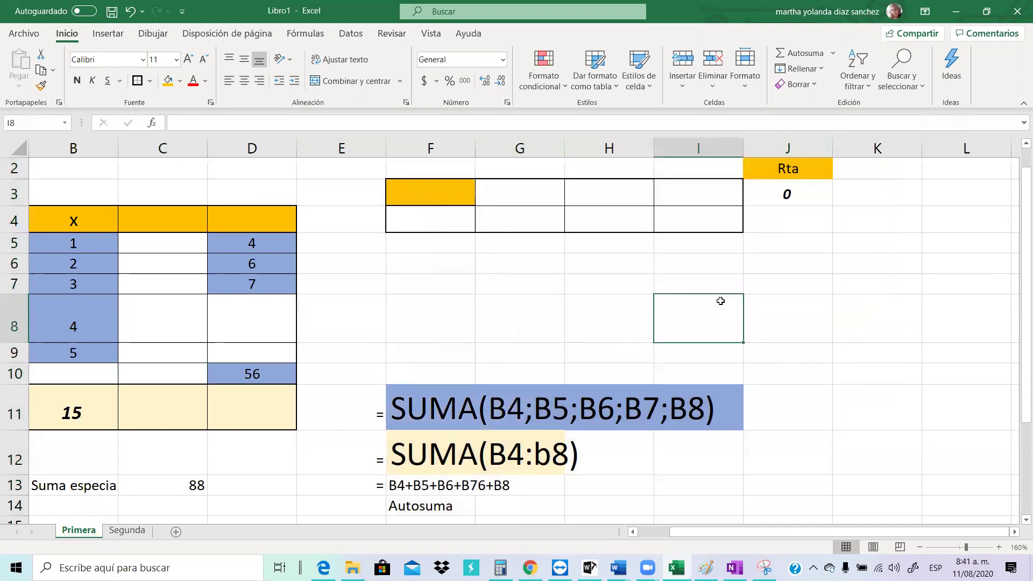
Remove all borders from the emptied horizontal table in F3:I4 and set its fill color to white
click(416, 192)
drag(447, 199, 696, 216)
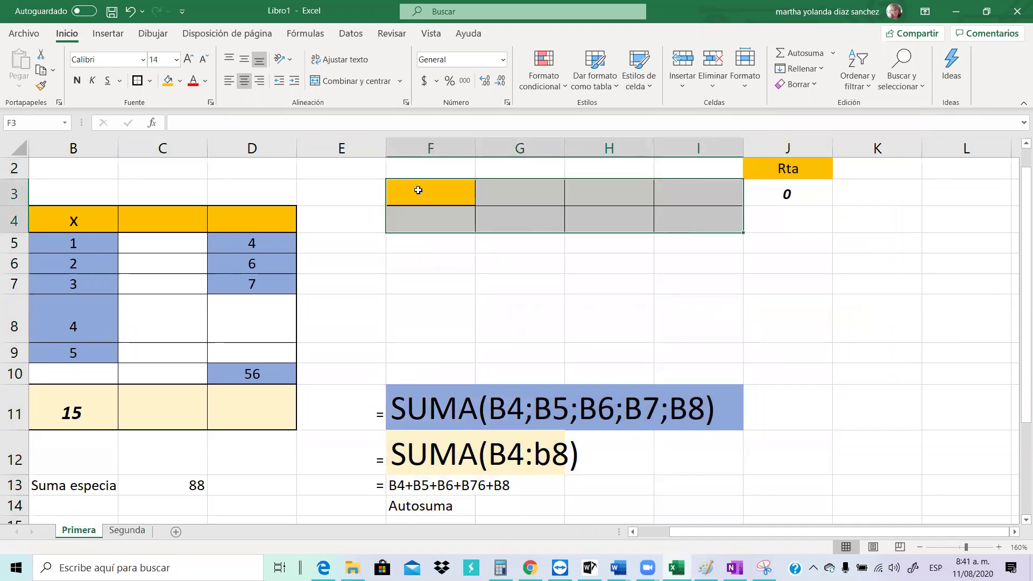
click(149, 81)
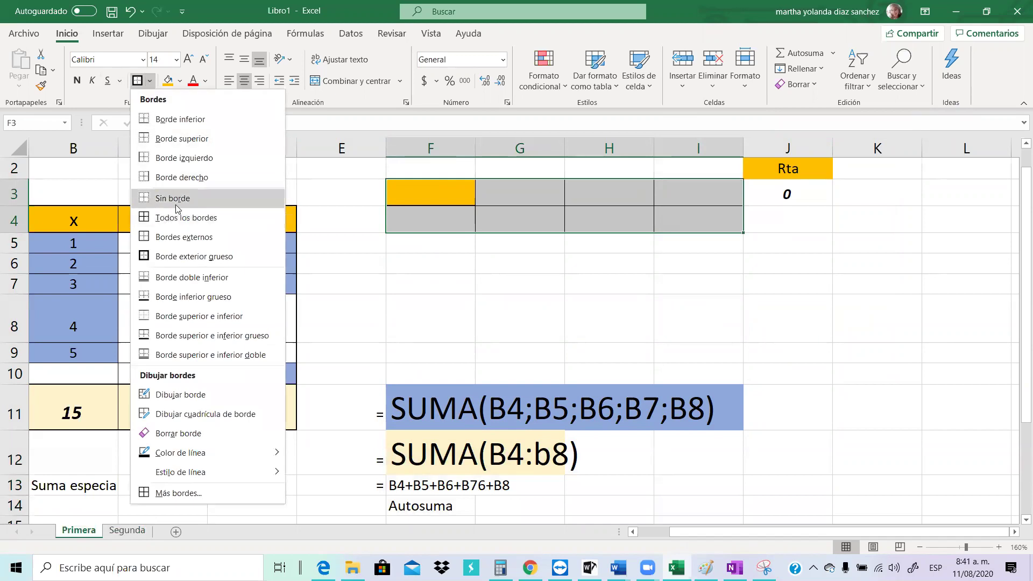
click(176, 199)
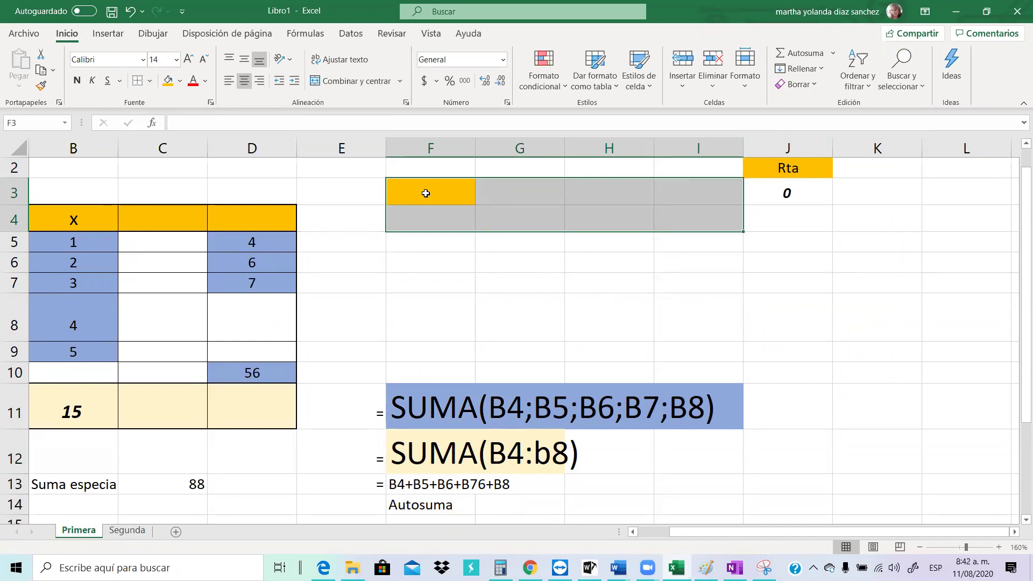
click(179, 81)
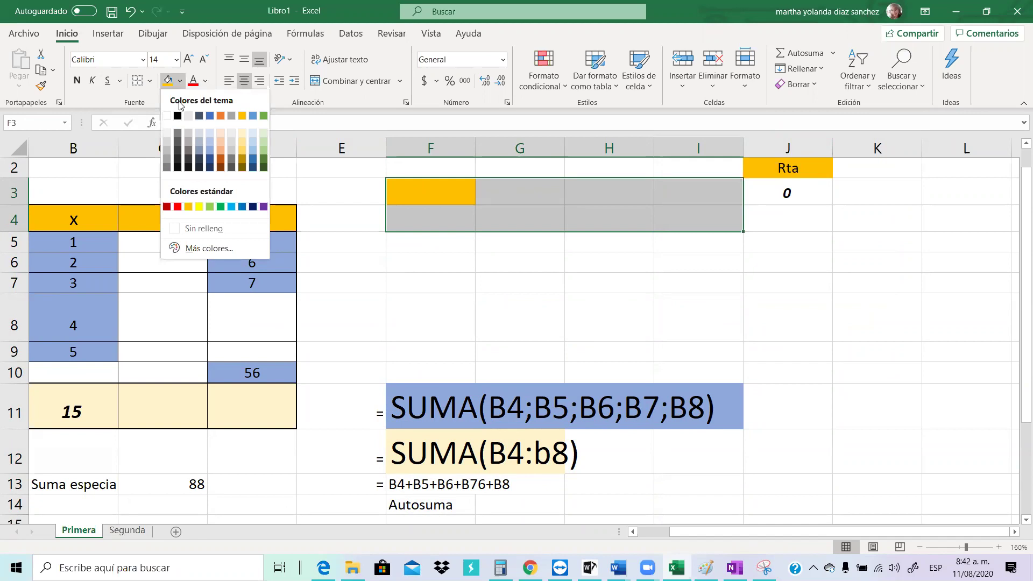
click(167, 115)
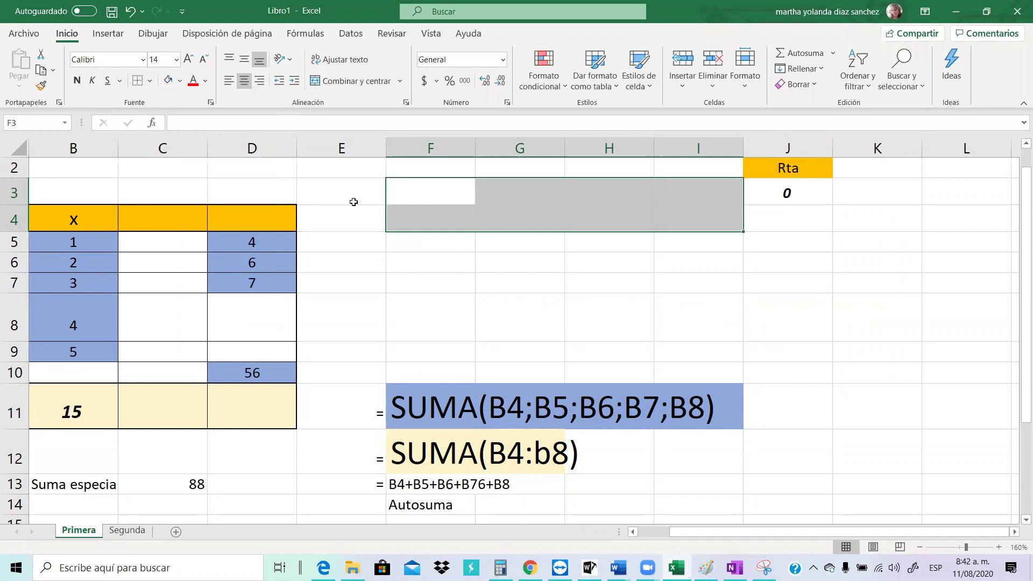
Fill the plain cells just below upward over F3:I4 to replace its white fill with default formatting
click(581, 279)
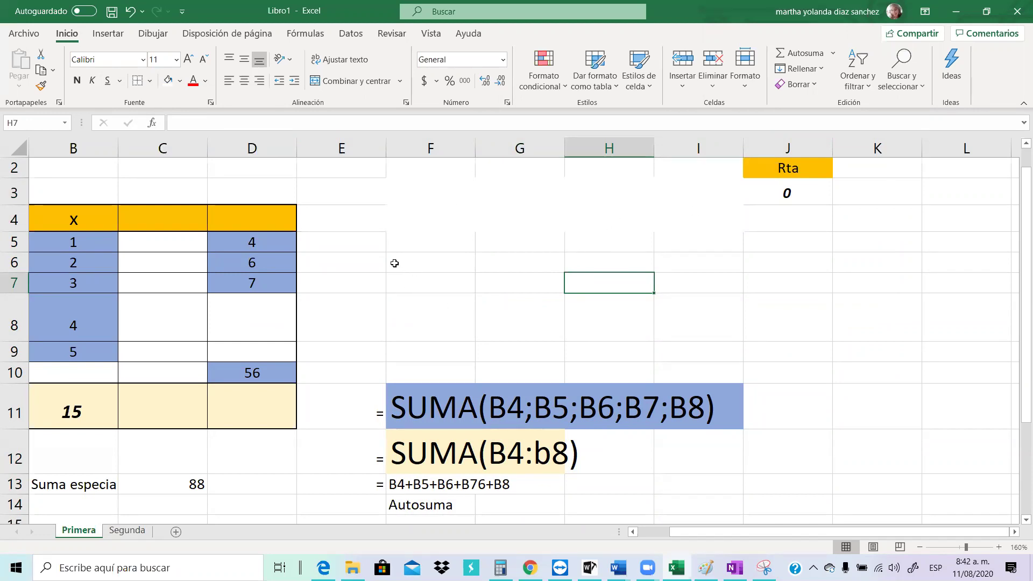
drag(396, 261, 742, 190)
click(733, 311)
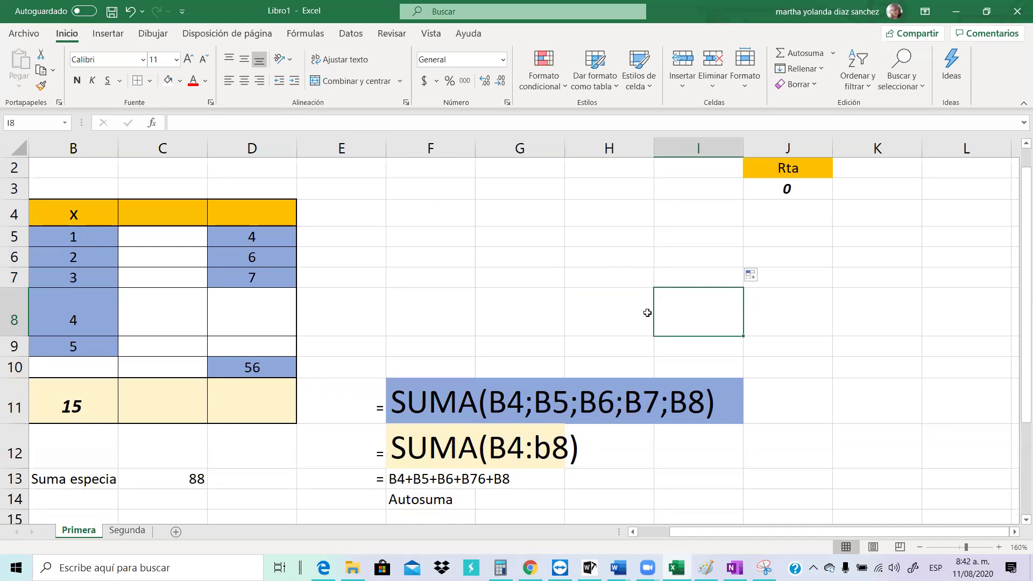
Delete columns E through J from the Primera sheet, removing the remaining formula notes and the Rta cells
drag(430, 148, 520, 148)
drag(341, 148, 784, 146)
right_click(784, 146)
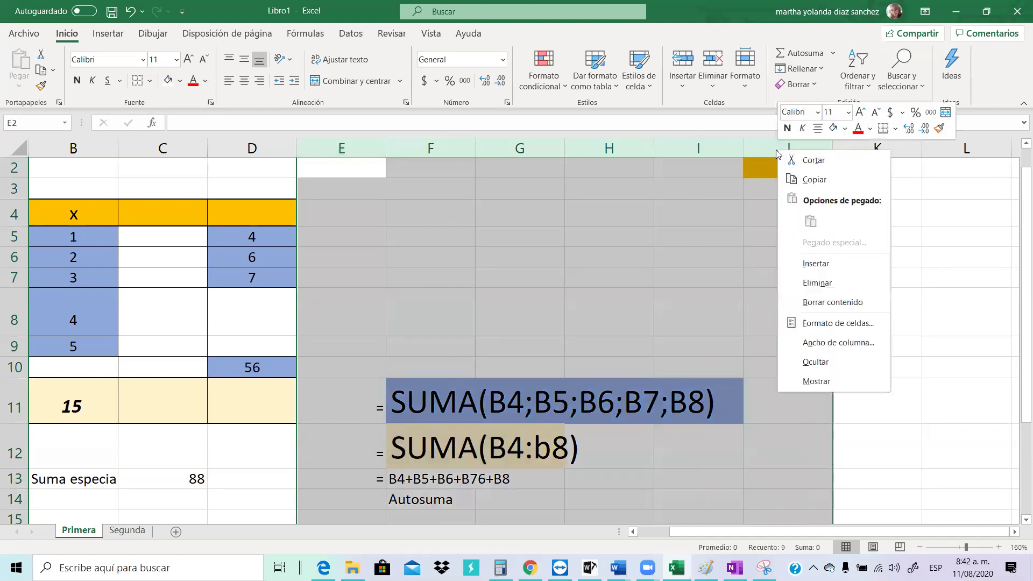
click(801, 284)
click(442, 320)
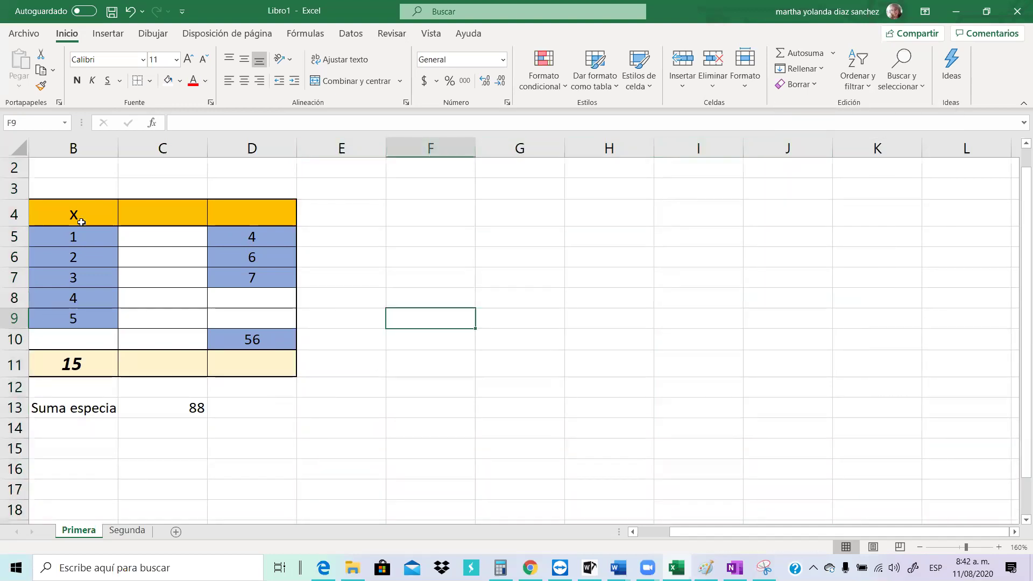
Clear the values in B7:B9 of the X column
click(90, 344)
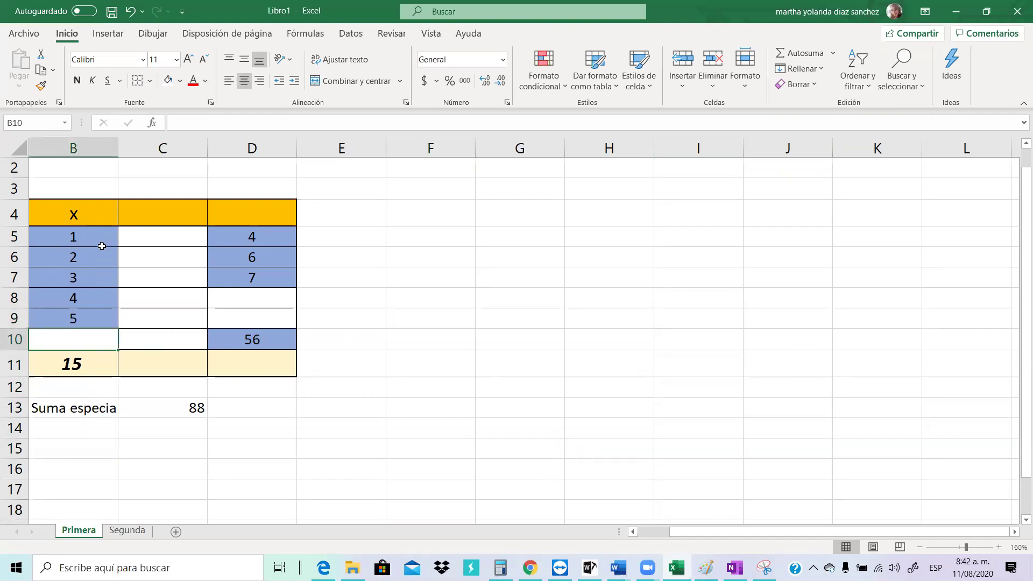
click(431, 253)
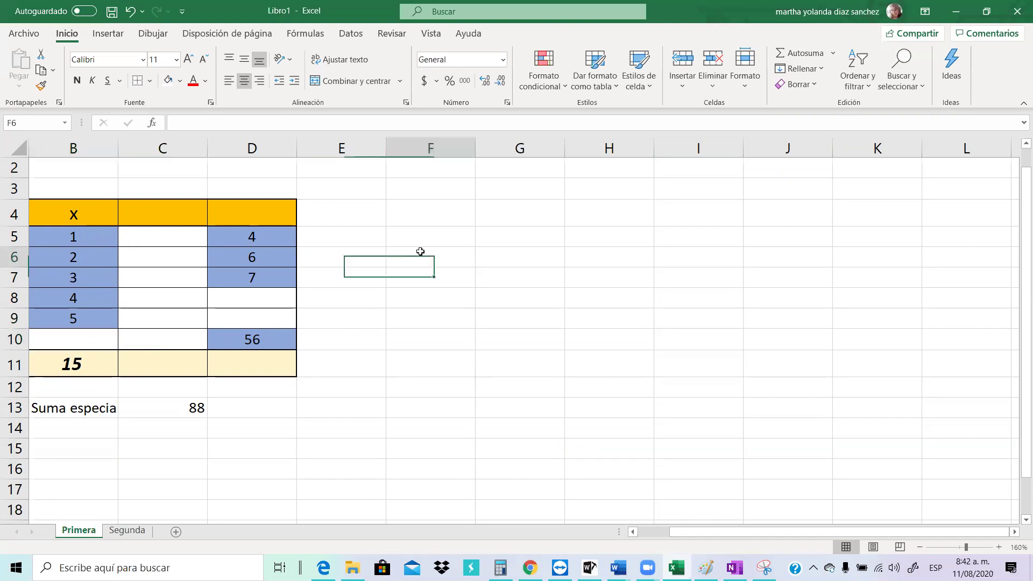
drag(99, 239, 86, 311)
key(Delete)
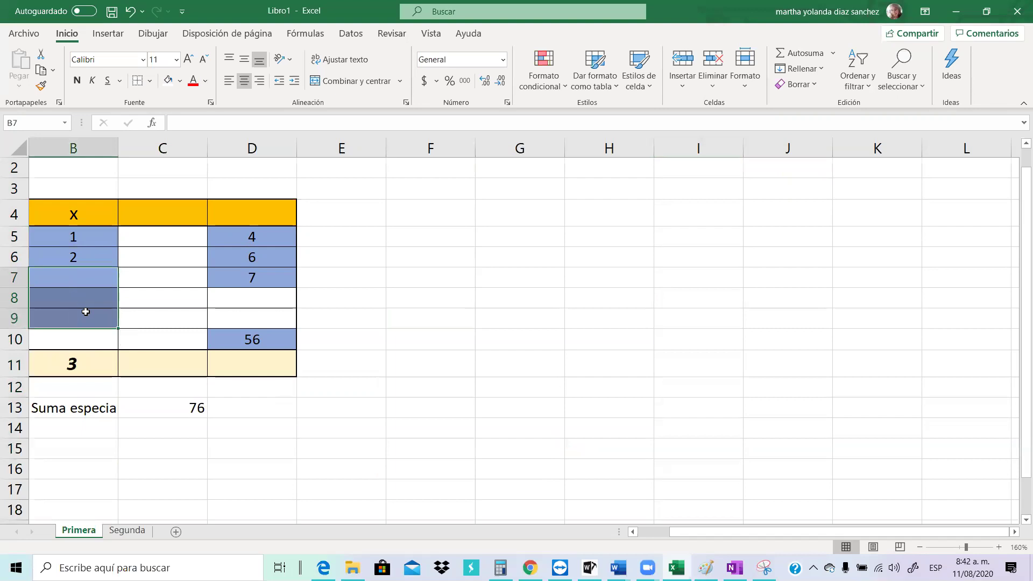
Extend the 1, 2 series from B5:B6 down to B9 with autofill, and undo the fill
click(83, 232)
drag(84, 233, 92, 263)
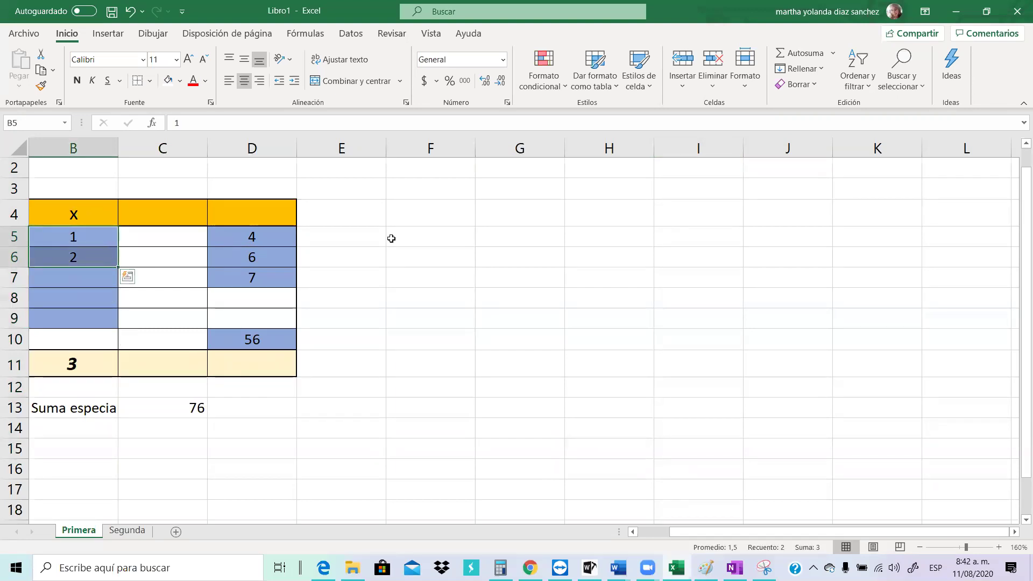
click(526, 238)
ctrl+scroll(411, 356, up, 4)
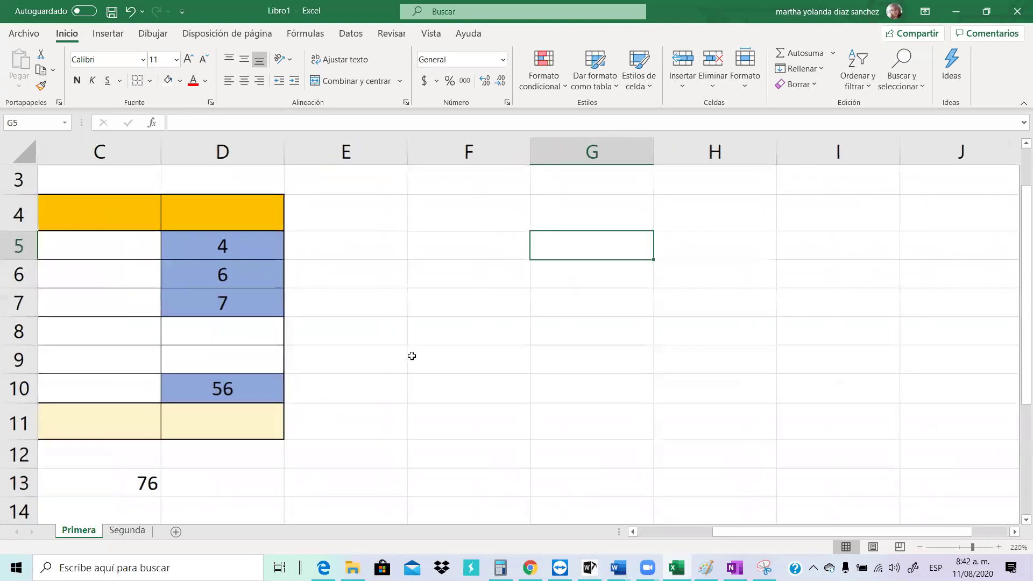
drag(722, 532, 649, 531)
drag(229, 239, 204, 269)
click(617, 238)
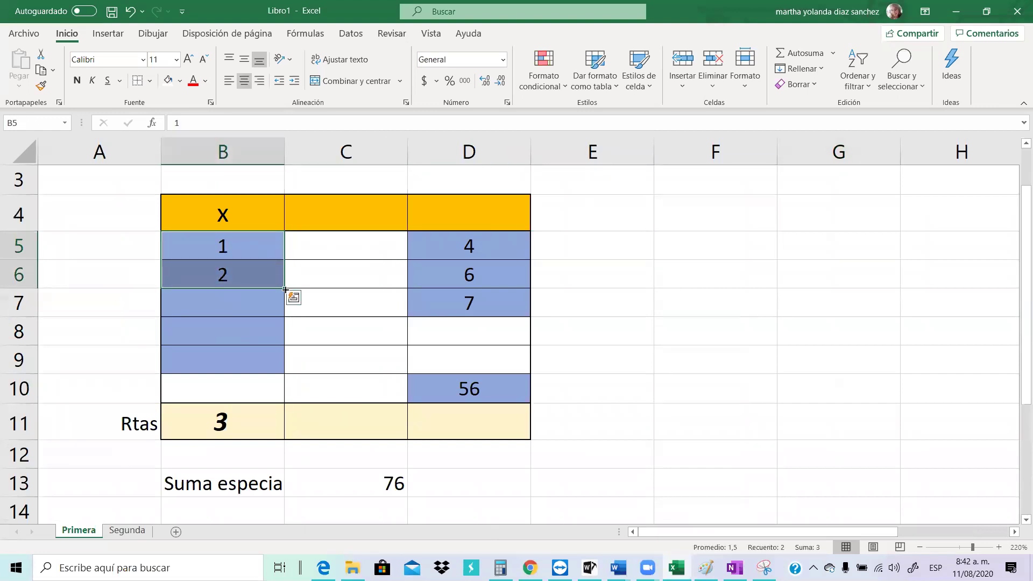
drag(285, 290, 272, 376)
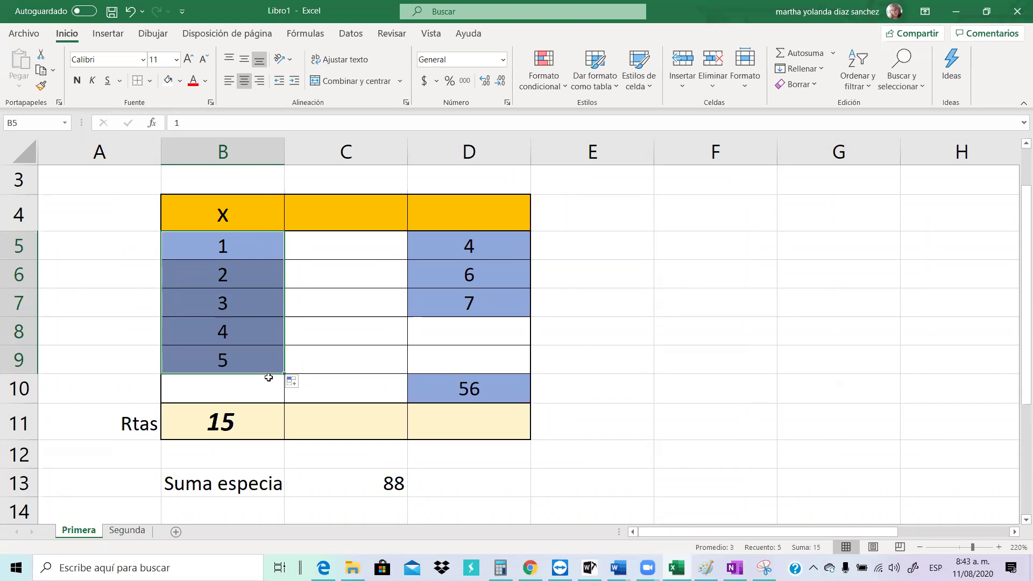
key(ctrl+z)
Enter 2 in B5 and 4 in B6, and extend the series down through B9 with autofill
click(251, 246)
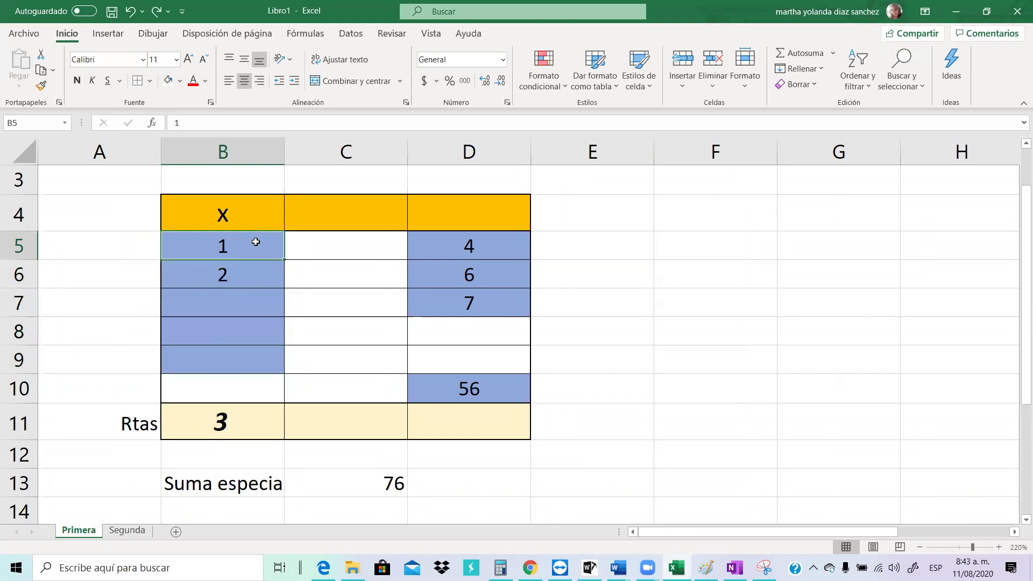
text(24)
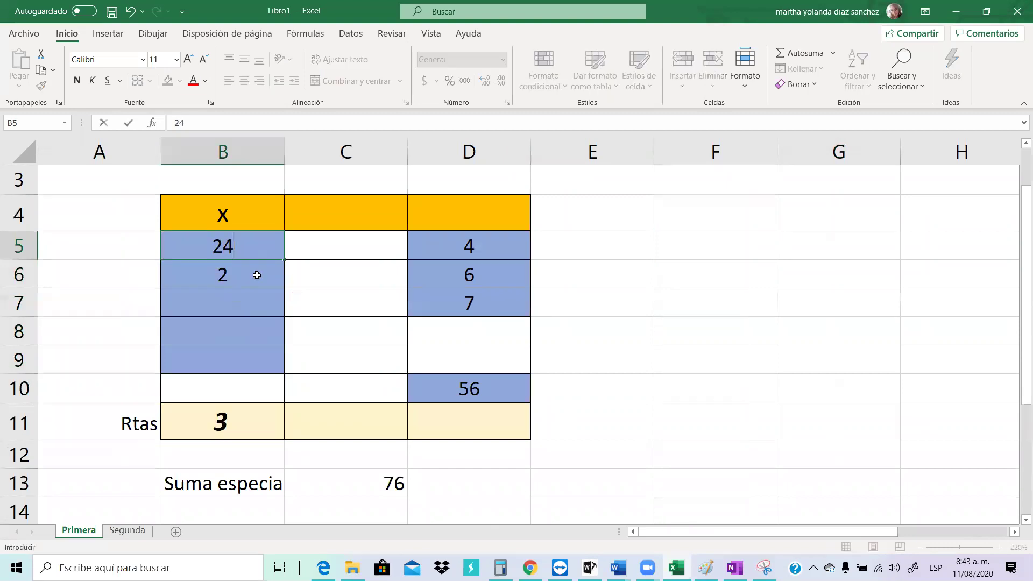
key(BackSpace)
key(BackSpace)
text(3)
key(BackSpace)
text(2)
key(Return)
text(4)
click(661, 269)
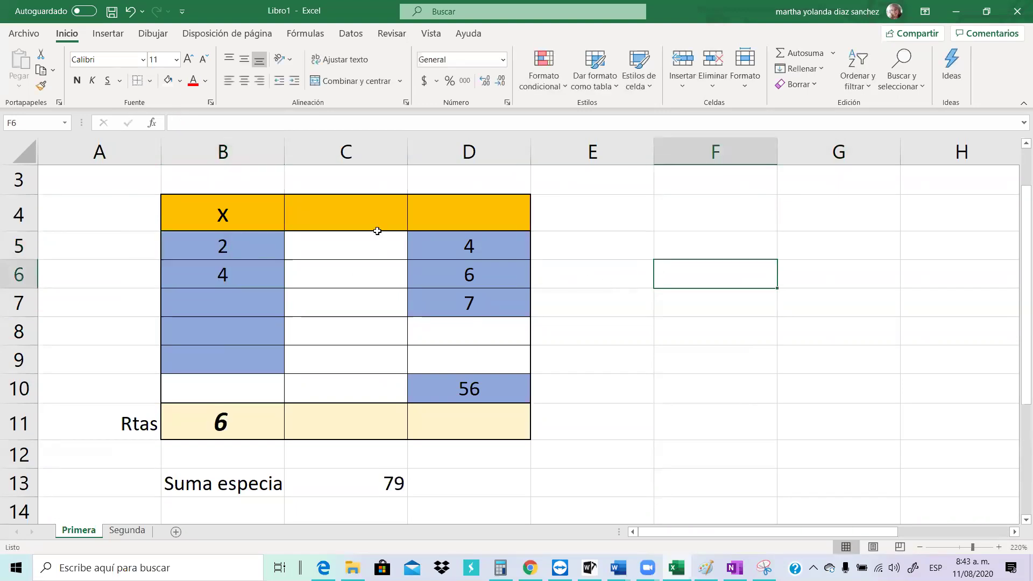
click(247, 246)
drag(246, 263, 274, 371)
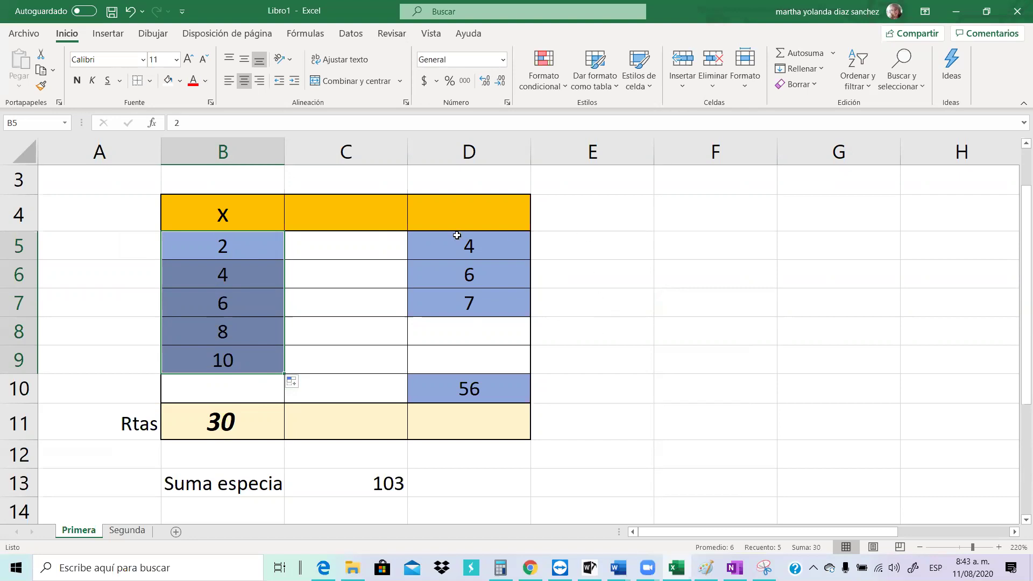
Replace the first two values of the X column with 40 in B5 and 41 in B6
click(231, 235)
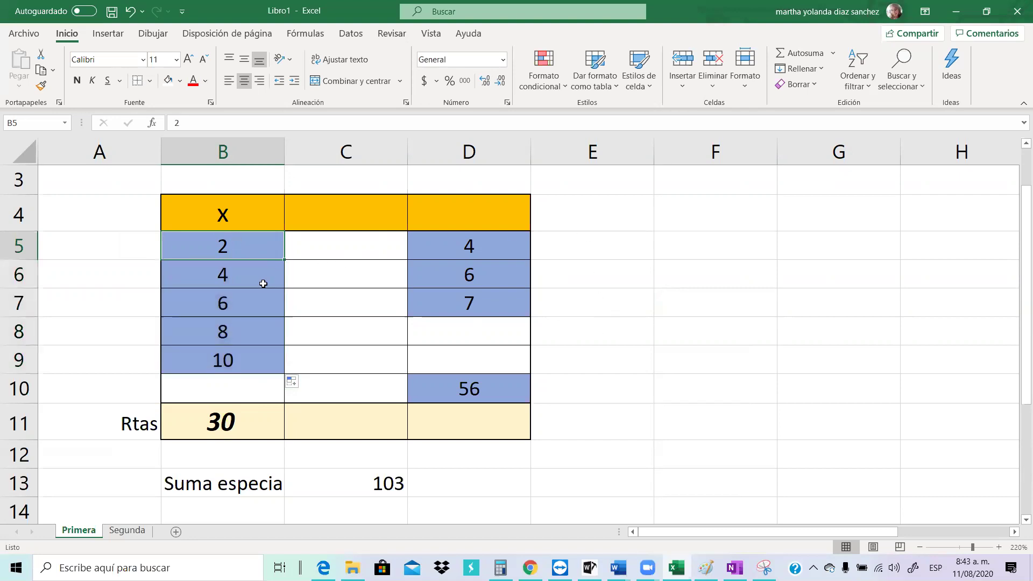
text(22)
key(BackSpace)
key(Return)
key(BackSpace)
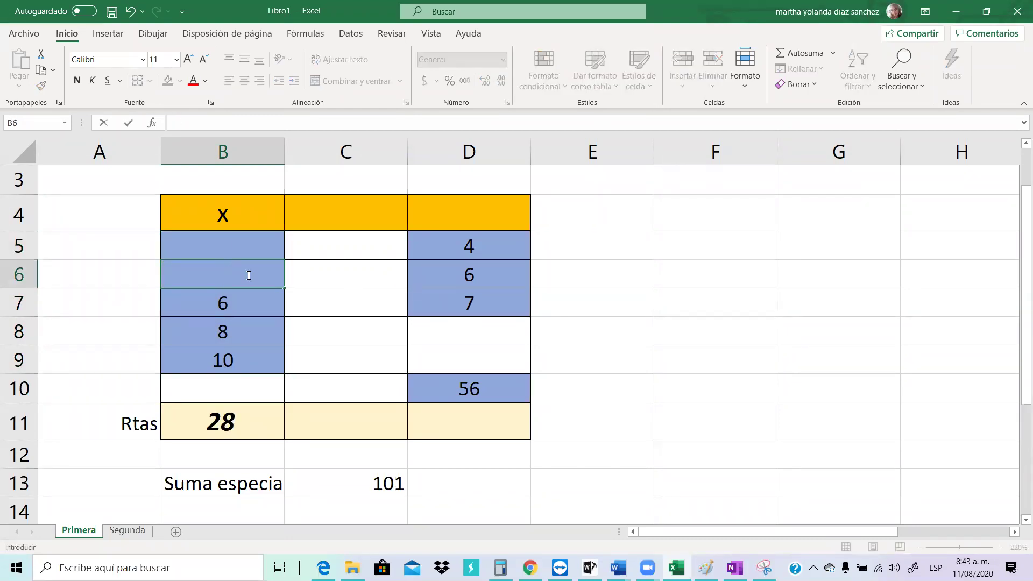
click(258, 245)
text(40)
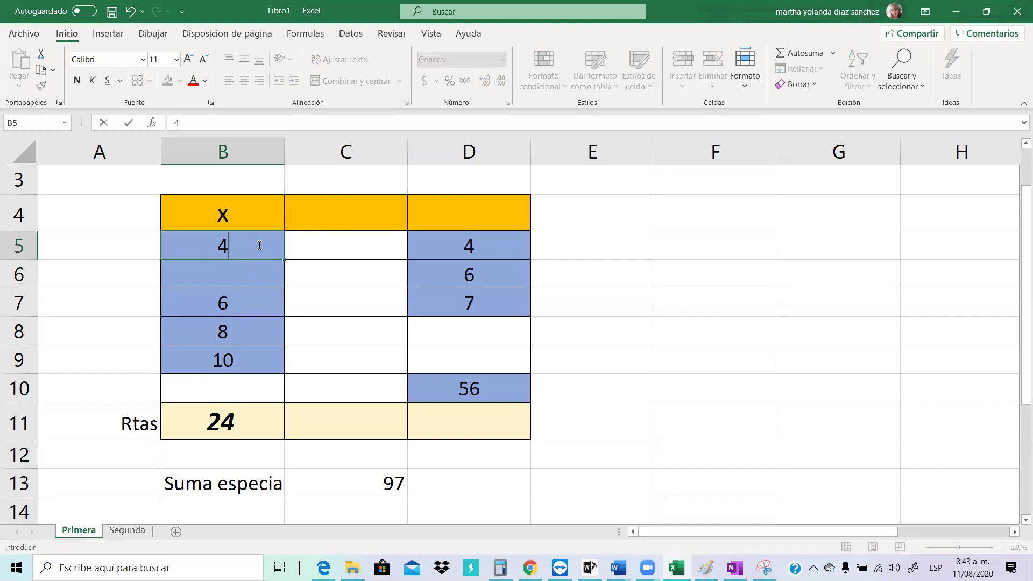
click(250, 274)
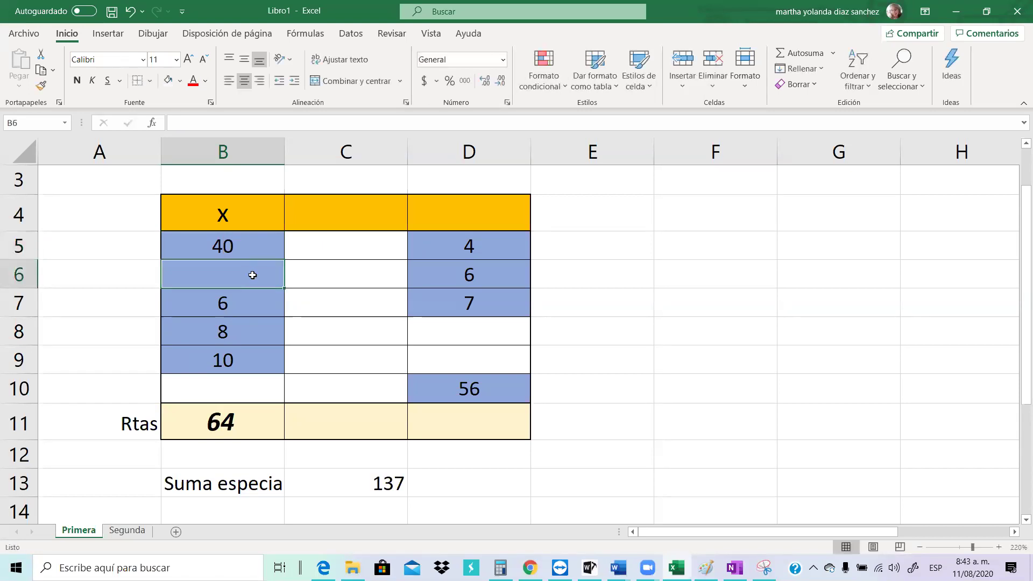
text(1)
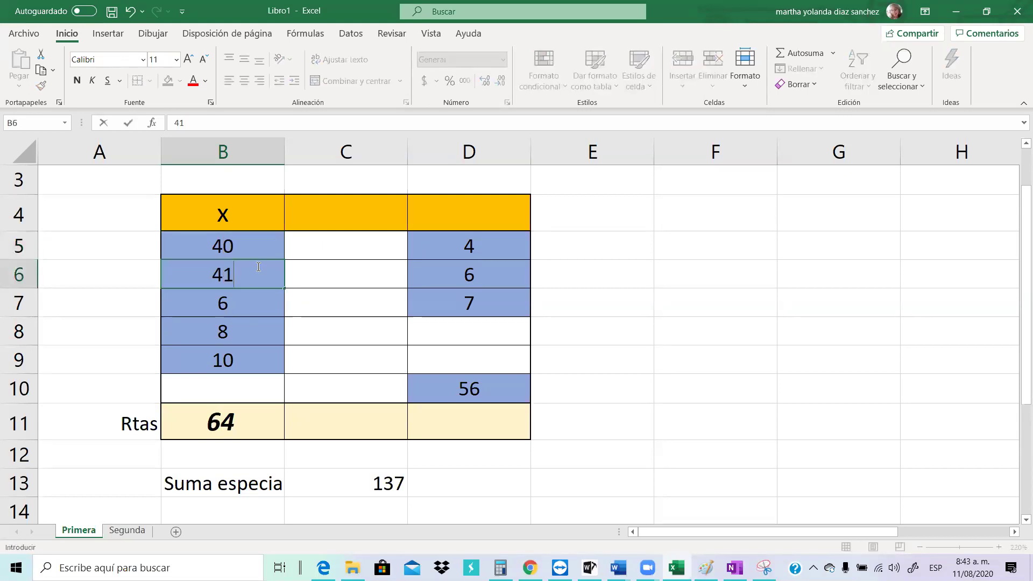
Extend the 40, 41 series from B5:B6 down to B107 with autofill, and undo the fill
click(267, 249)
drag(268, 250, 285, 478)
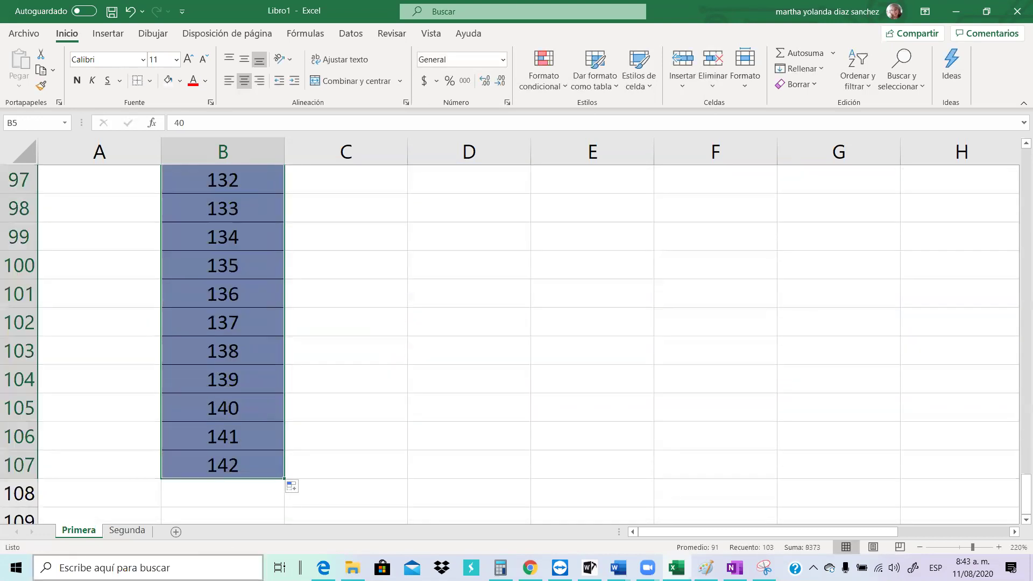
drag(1019, 481, 1017, 380)
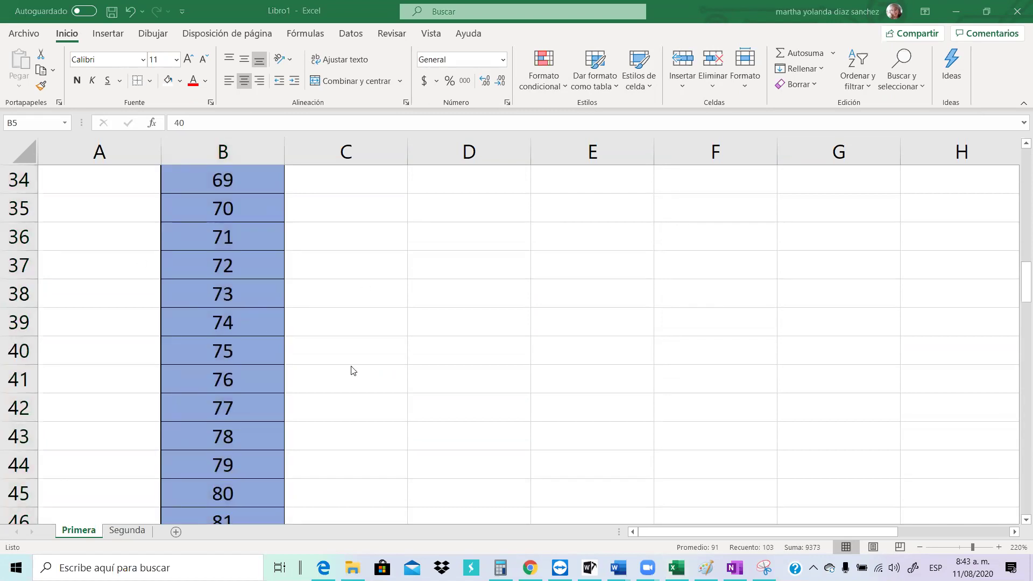
key(ctrl+Up)
key(ctrl+Up)
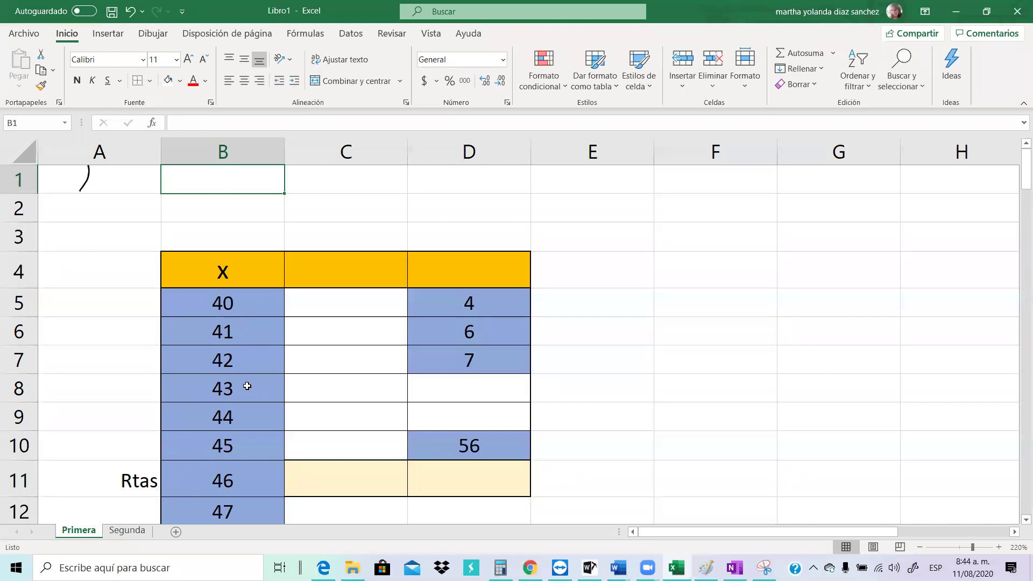
key(ctrl+z)
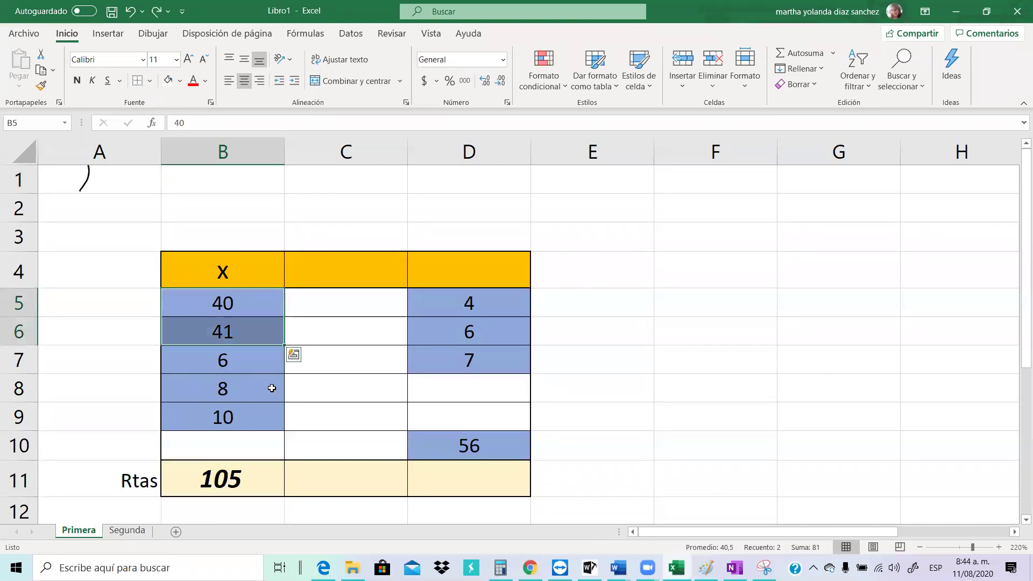
Select the starting values 40 and 41 in B5:B6 and extend the series down through B9 with autofill
click(251, 305)
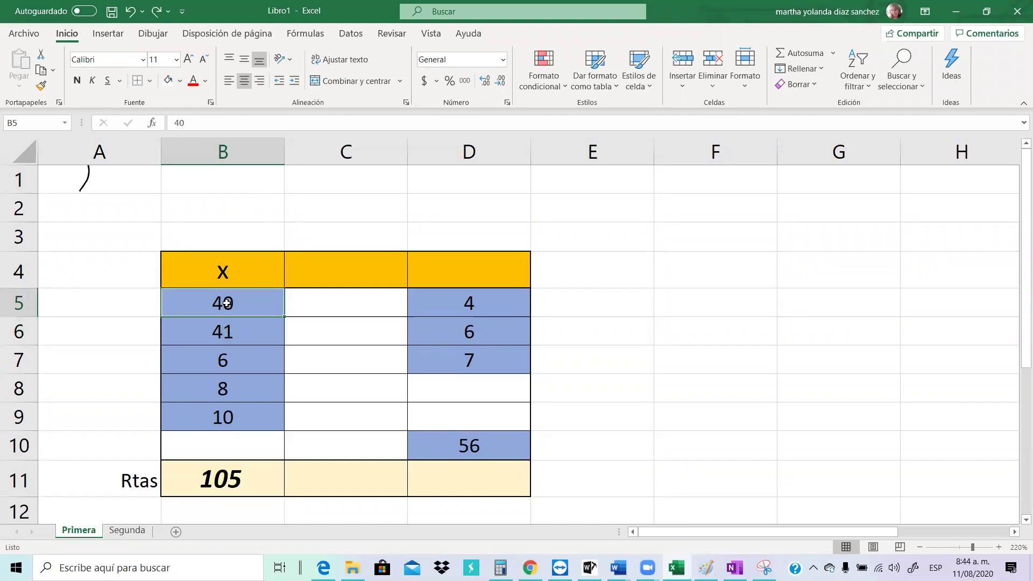
drag(237, 295, 271, 441)
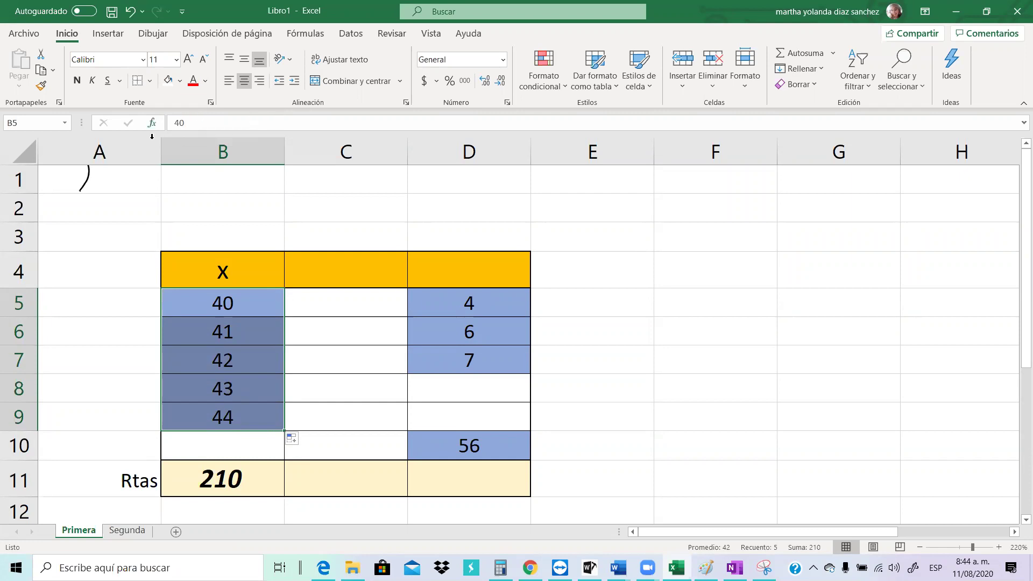
Switch to OneNote and handwrite an x heading with the values 40 to 45 beneath it in column B of the sketched table
mouse_move(590, 566)
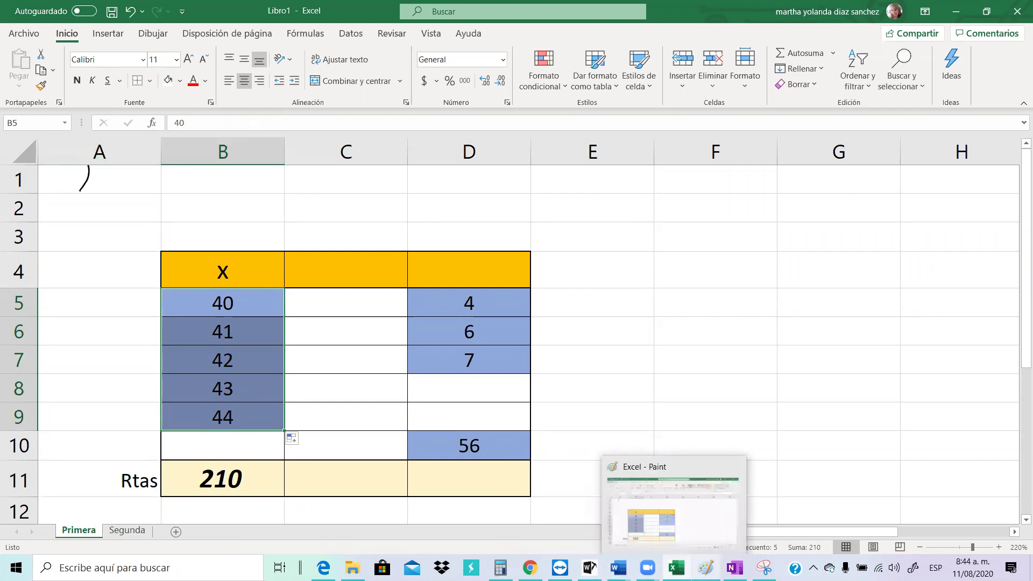
click(734, 567)
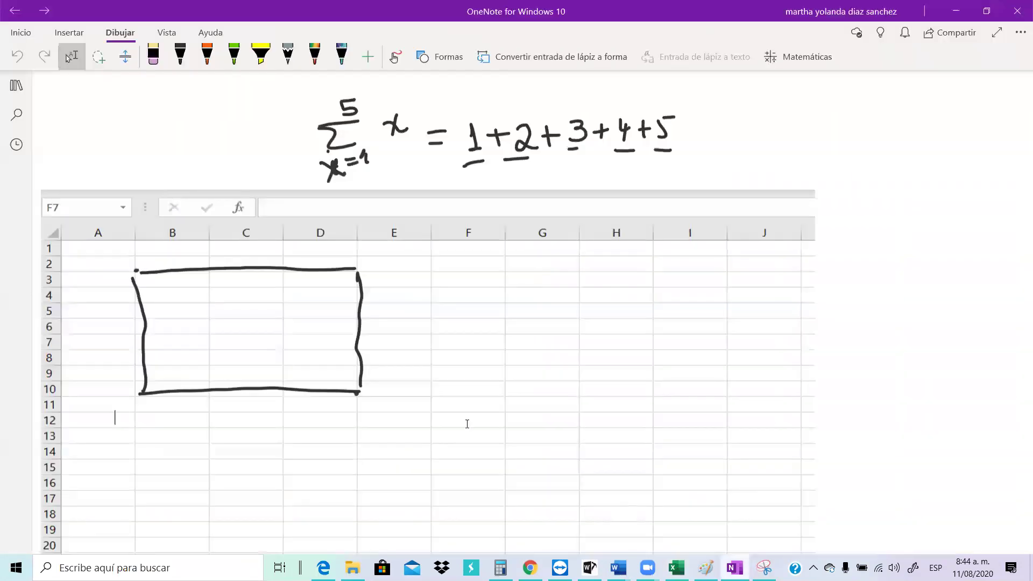
click(185, 276)
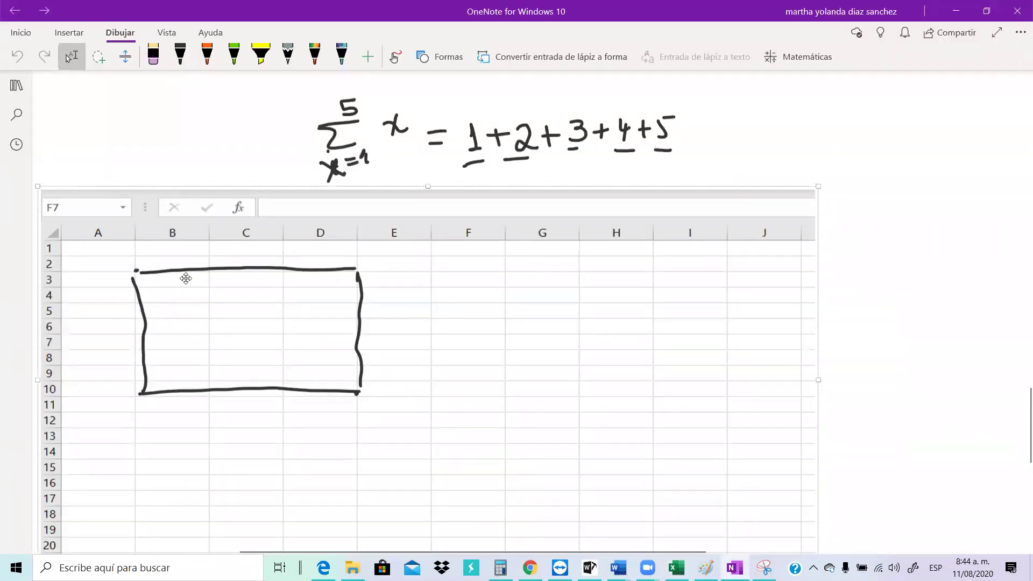
click(180, 62)
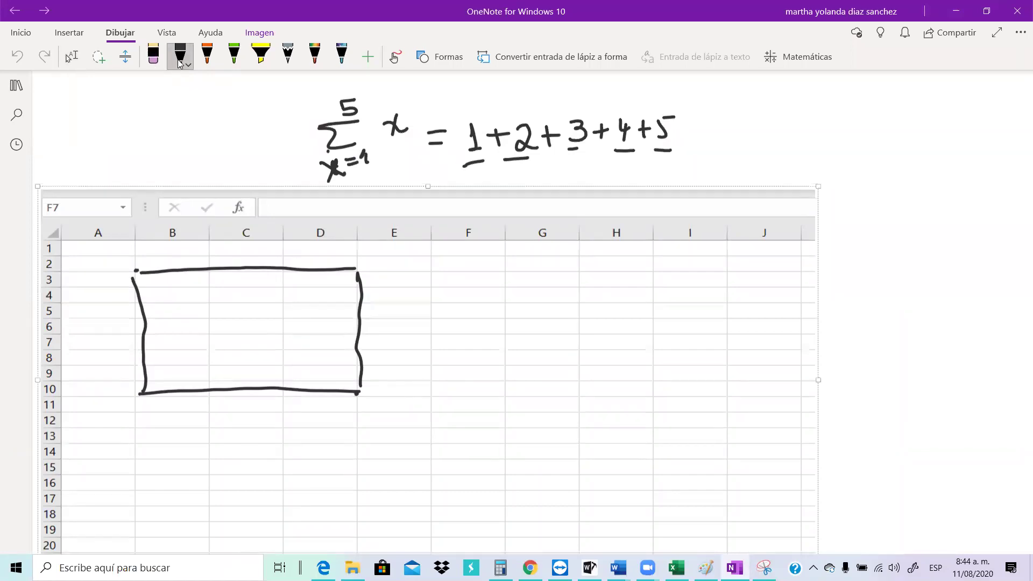
mouse_move(160, 252)
mouse_down()
mouse_move(182, 262)
mouse_move(171, 269)
mouse_move(176, 288)
mouse_move(190, 271)
mouse_up()
mouse_move(168, 293)
mouse_down()
mouse_move(194, 301)
mouse_move(180, 318)
mouse_up()
mouse_move(176, 309)
mouse_down()
mouse_move(176, 322)
mouse_move(202, 317)
mouse_move(184, 329)
mouse_up()
drag(182, 323, 183, 338)
mouse_move(189, 321)
mouse_down()
mouse_move(198, 328)
mouse_move(181, 347)
mouse_up()
mouse_move(179, 339)
mouse_down()
mouse_move(182, 354)
mouse_move(202, 346)
mouse_up()
mouse_move(198, 338)
mouse_down()
mouse_move(201, 351)
mouse_move(170, 363)
mouse_move(180, 362)
mouse_up()
mouse_move(178, 355)
mouse_down()
mouse_move(181, 368)
mouse_move(190, 356)
mouse_move(194, 367)
mouse_up()
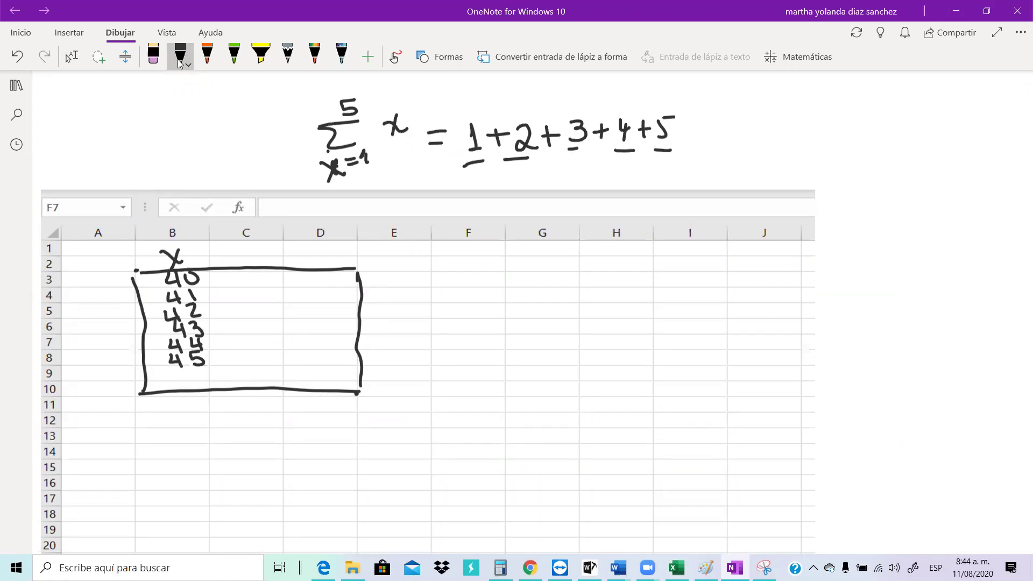
Handwrite 1 and 2 below the lower-right corner of the sketched table, circle them, and undo the circle
drag(340, 398, 339, 410)
right_click(347, 415)
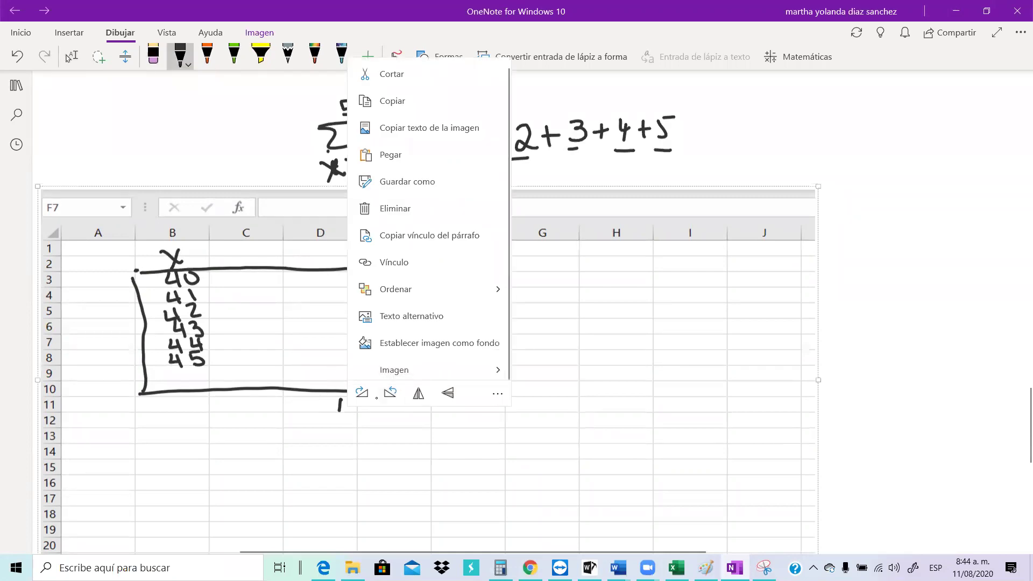
key(Escape)
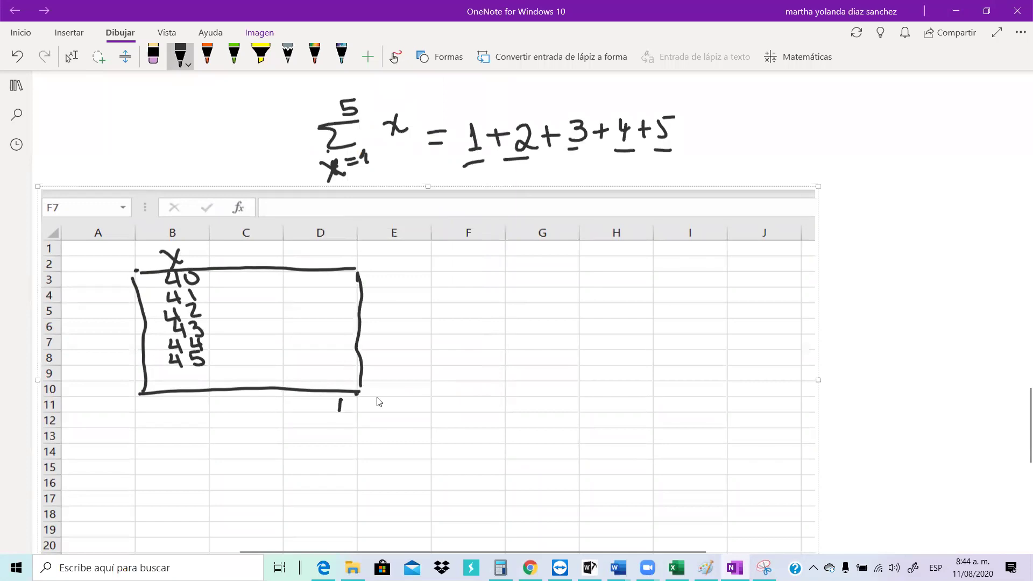
mouse_move(341, 399)
mouse_down()
mouse_move(351, 415)
mouse_move(383, 392)
mouse_move(401, 403)
mouse_up()
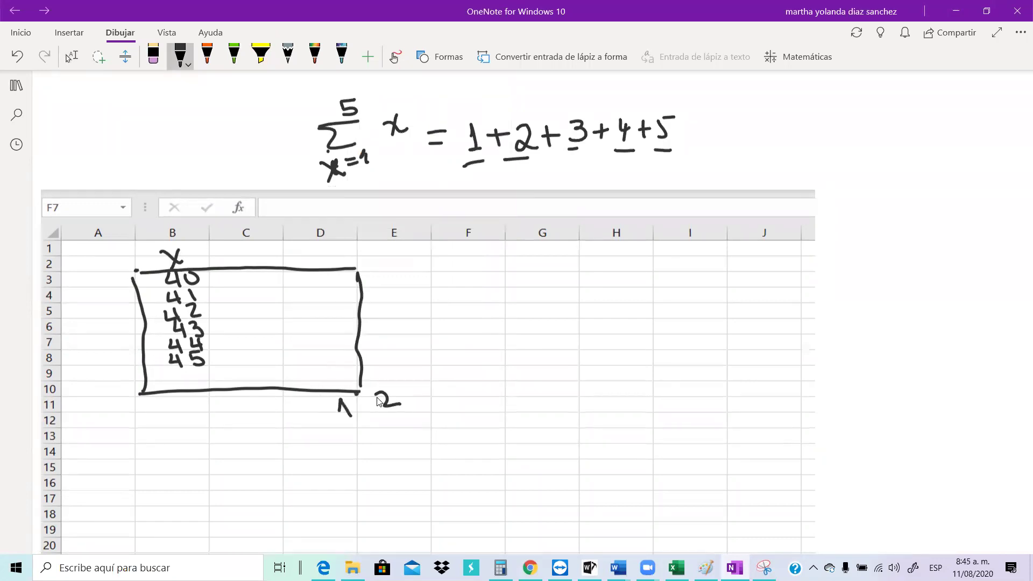
mouse_move(317, 401)
mouse_down()
mouse_move(409, 398)
mouse_move(329, 414)
mouse_up()
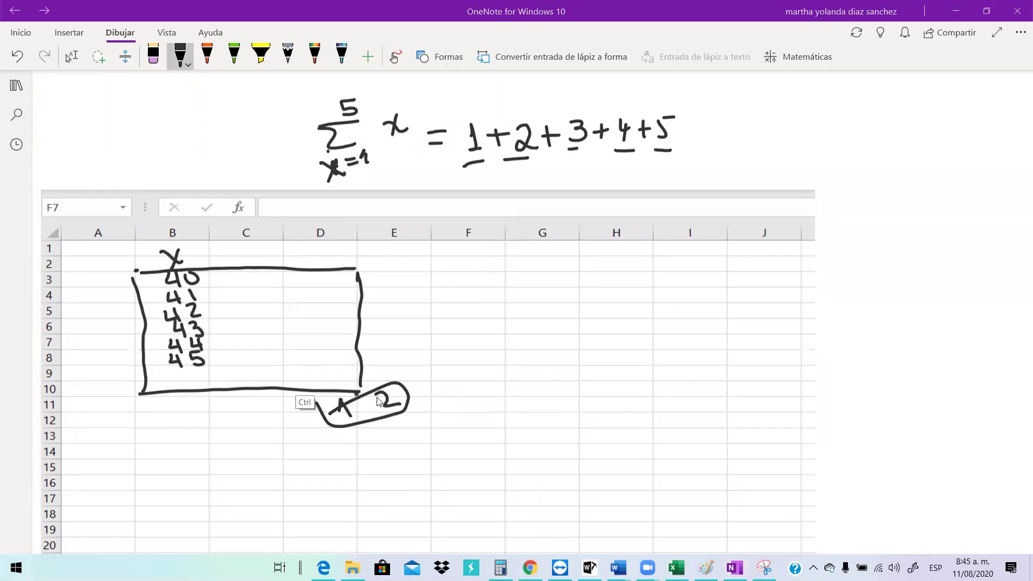
key(super)
text(zoom)
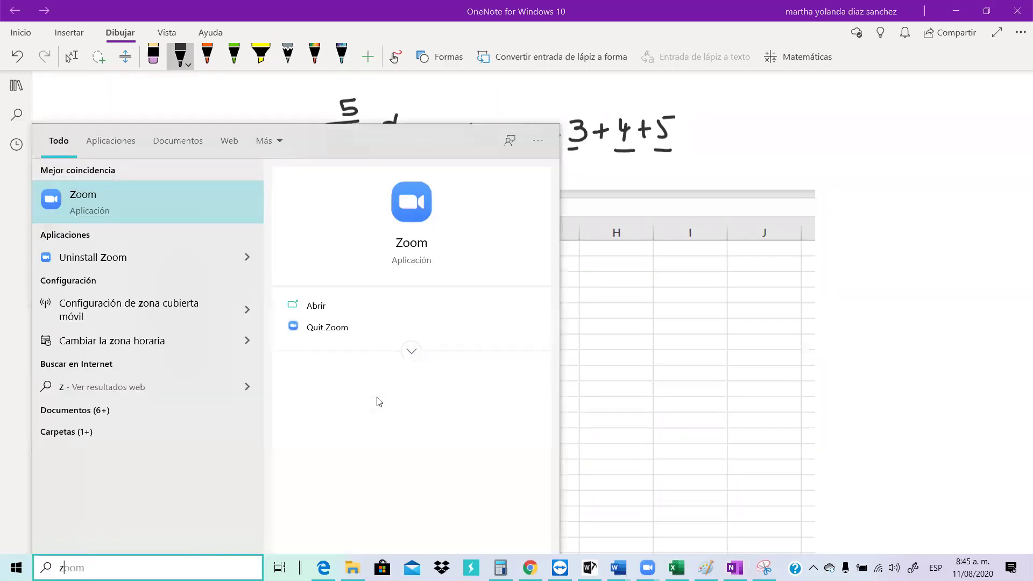
key(Escape)
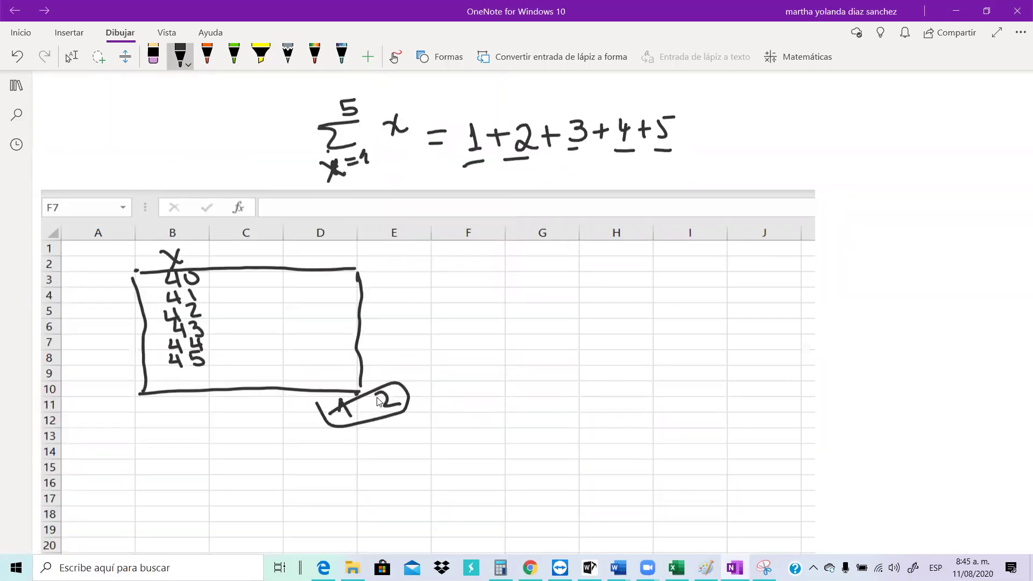
key(ctrl+z)
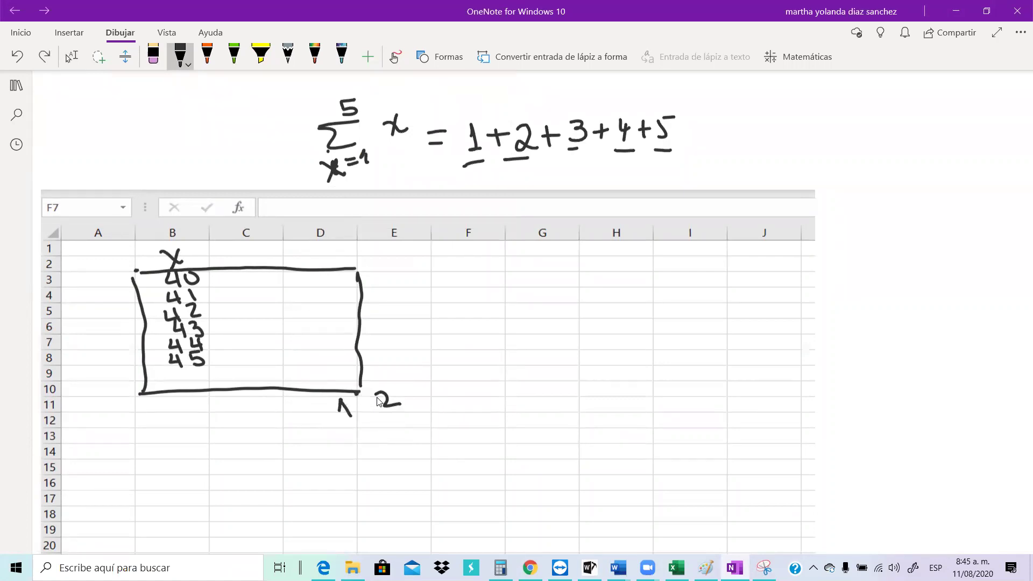
Box the handwritten 1 and 2 with an arrow pointing right, and undo all the strokes below the sketched table
mouse_move(291, 415)
mouse_down()
mouse_move(283, 395)
mouse_move(425, 382)
mouse_move(429, 414)
mouse_move(299, 427)
mouse_up()
mouse_move(412, 402)
mouse_down()
mouse_move(435, 411)
mouse_move(498, 404)
mouse_move(487, 413)
mouse_up()
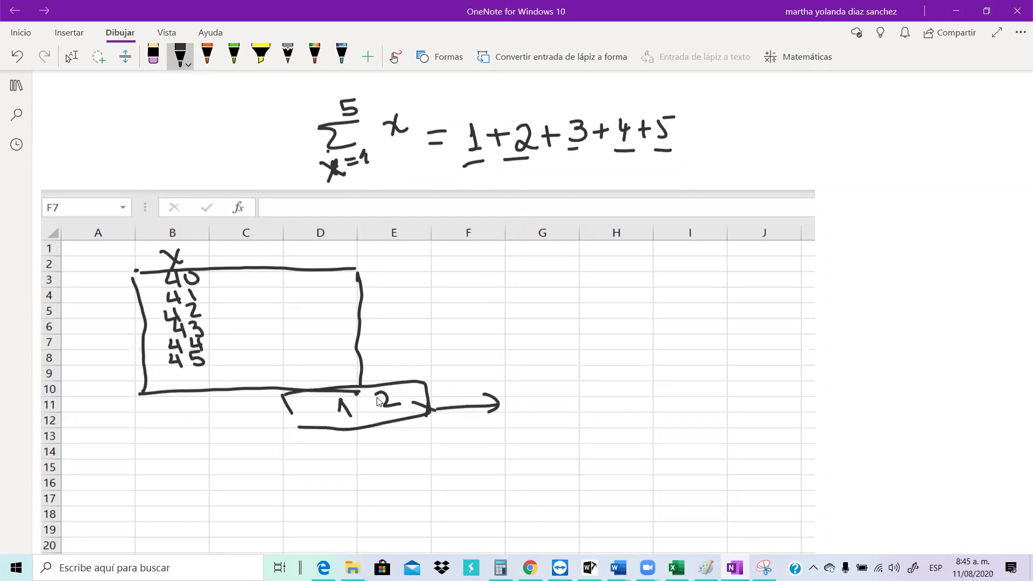
key(ctrl+z)
key(ctrl+z)
key(ctrl+z)
key(ctrl+z)
key(ctrl+z)
key(ctrl+z)
key(ctrl+z)
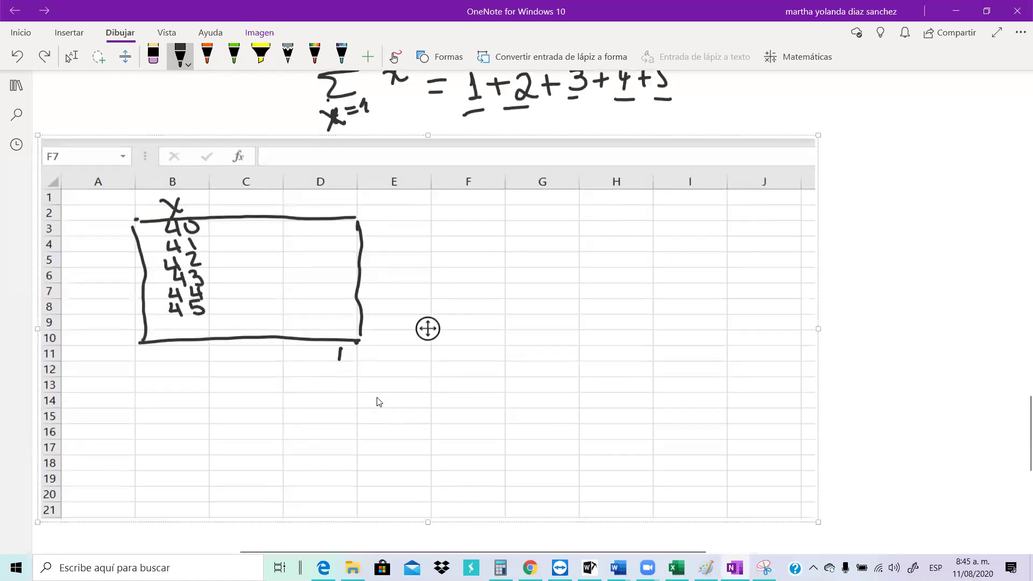
key(ctrl+z)
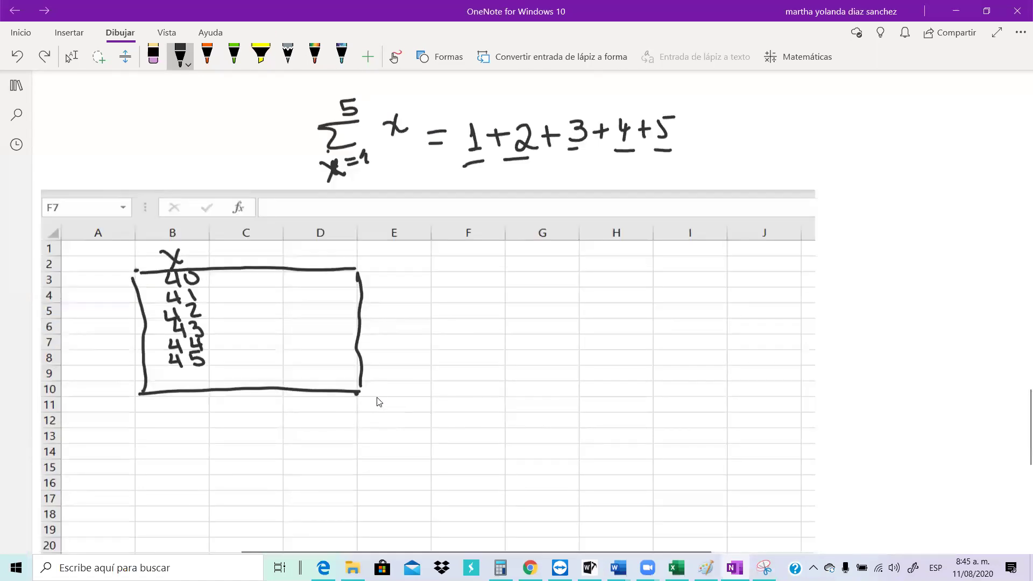
Head column C of the sketch with x², box its first cell, and draw an arrow to the handwritten formula =b3*b3
mouse_move(235, 249)
mouse_down()
mouse_move(257, 267)
mouse_move(241, 270)
mouse_move(278, 253)
mouse_up()
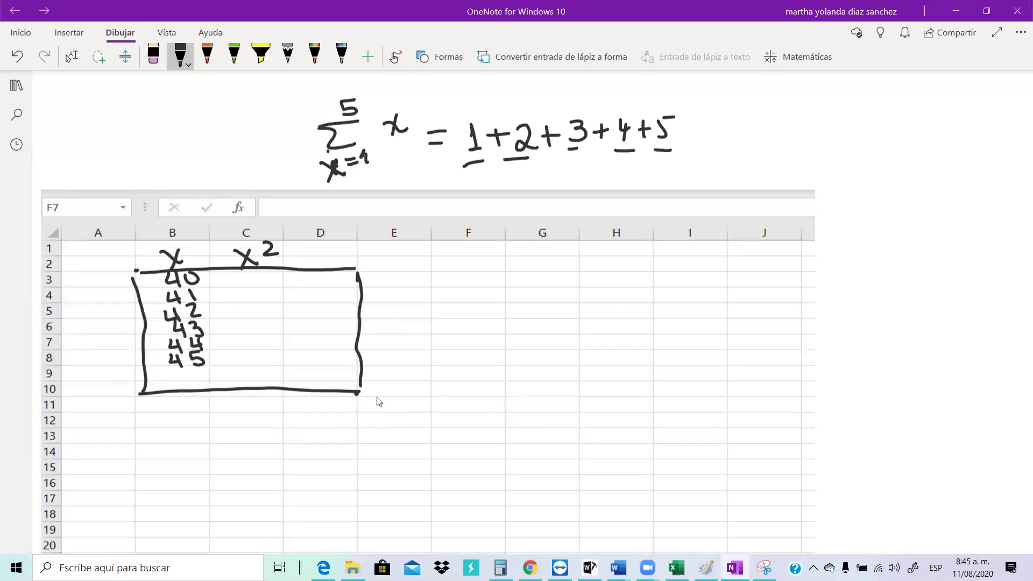
mouse_move(205, 270)
mouse_down()
mouse_move(211, 288)
mouse_move(271, 287)
mouse_move(278, 266)
mouse_move(431, 306)
mouse_up()
mouse_move(417, 292)
mouse_down()
mouse_move(420, 315)
mouse_move(473, 300)
mouse_up()
mouse_move(455, 312)
mouse_down()
mouse_move(500, 297)
mouse_move(487, 310)
mouse_up()
mouse_move(515, 291)
mouse_down()
mouse_move(526, 300)
mouse_move(517, 309)
mouse_move(560, 305)
mouse_up()
mouse_move(559, 293)
mouse_down()
mouse_move(542, 307)
mouse_move(563, 297)
mouse_move(568, 306)
mouse_up()
drag(568, 306, 571, 294)
mouse_move(571, 295)
mouse_down()
mouse_move(614, 299)
mouse_move(594, 310)
mouse_up()
Handwrite the alternative formula =potencia(b3,2)=b² beneath =b3*b3
drag(462, 341, 477, 341)
drag(462, 350, 477, 350)
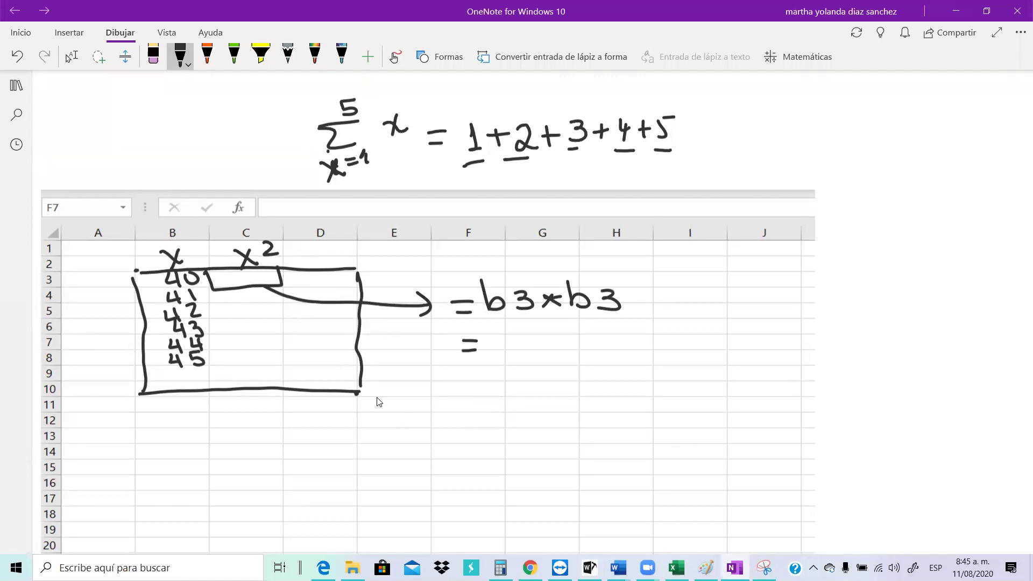
mouse_move(493, 339)
mouse_down()
mouse_move(500, 370)
mouse_move(493, 349)
mouse_up()
mouse_move(513, 343)
mouse_down()
mouse_move(508, 349)
mouse_move(513, 342)
mouse_up()
mouse_move(526, 329)
mouse_down()
mouse_move(528, 350)
mouse_move(542, 337)
mouse_up()
drag(537, 339, 547, 341)
drag(552, 347, 574, 344)
drag(585, 338, 625, 348)
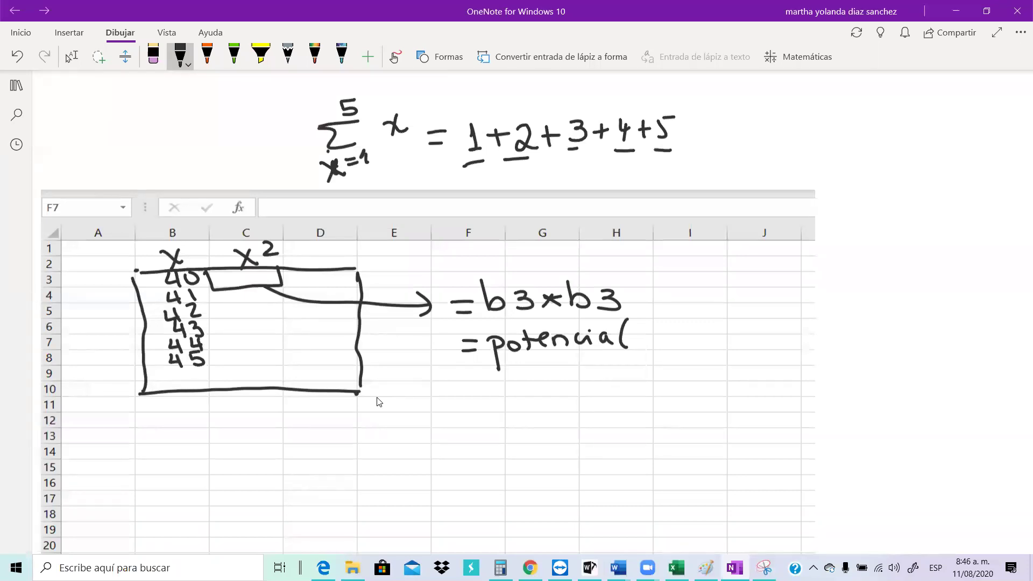
mouse_move(641, 324)
mouse_down()
mouse_move(651, 344)
mouse_move(643, 352)
mouse_move(671, 328)
mouse_move(657, 336)
mouse_move(675, 361)
mouse_move(708, 340)
mouse_move(715, 354)
mouse_move(751, 340)
mouse_up()
mouse_move(737, 349)
mouse_down()
mouse_move(778, 352)
mouse_move(777, 333)
mouse_move(794, 331)
mouse_up()
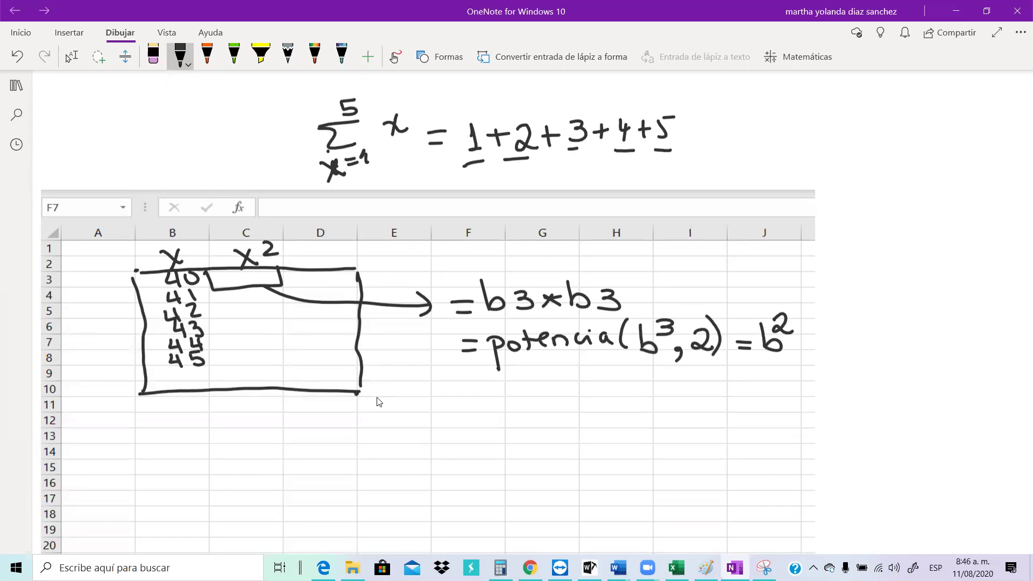
Handwrite a third alternative, =expone(b3,2)=, beneath the potencia formula
drag(470, 394, 532, 404)
mouse_move(529, 391)
mouse_down()
mouse_move(517, 405)
mouse_move(586, 396)
mouse_up()
drag(589, 391, 602, 397)
mouse_move(613, 378)
mouse_down()
mouse_move(611, 401)
mouse_move(655, 388)
mouse_move(666, 404)
mouse_up()
drag(683, 383, 702, 401)
mouse_move(721, 386)
mouse_down()
mouse_move(734, 386)
mouse_move(731, 395)
mouse_up()
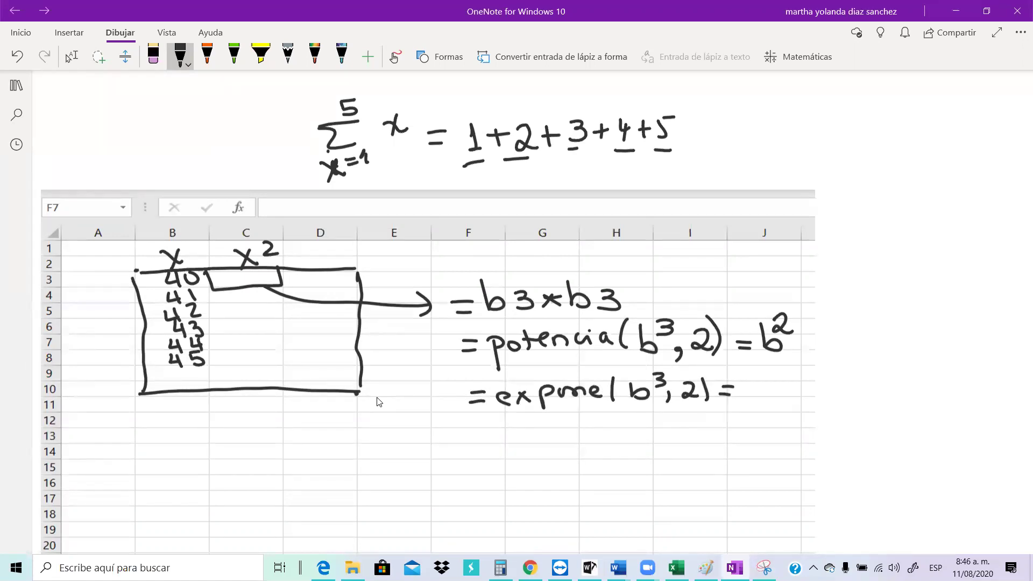
Handwrite =b3^2 as the last alternative, group the formulas with a brace, and add check marks beside the potencia and =b3^2 lines
mouse_move(476, 437)
mouse_down()
mouse_move(543, 445)
mouse_move(532, 450)
mouse_up()
mouse_move(550, 422)
mouse_down()
mouse_move(564, 419)
mouse_move(551, 433)
mouse_move(596, 431)
mouse_move(608, 447)
mouse_move(631, 446)
mouse_up()
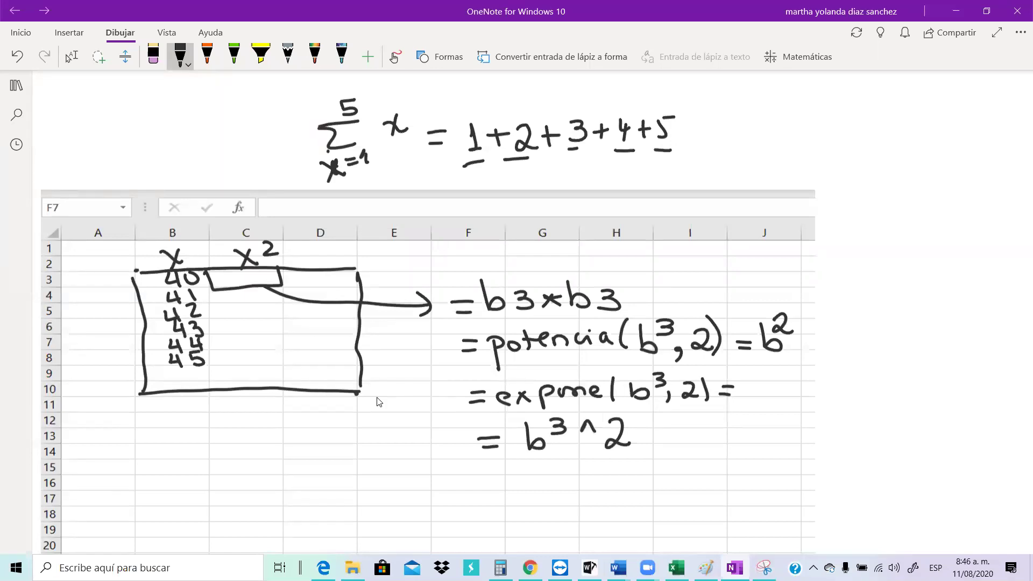
mouse_move(443, 280)
mouse_down()
mouse_move(434, 358)
mouse_move(477, 424)
mouse_up()
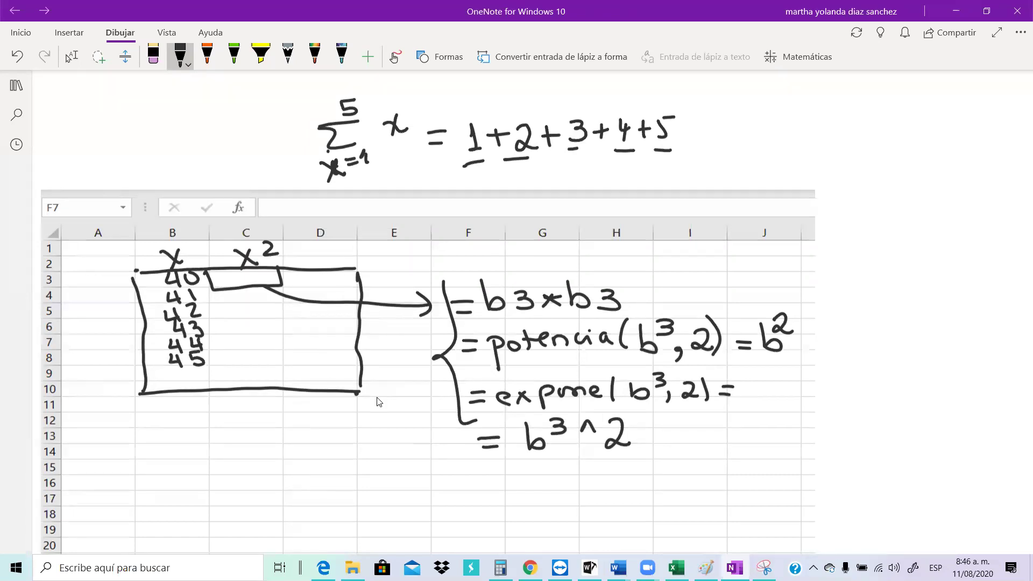
drag(804, 347, 818, 345)
drag(693, 431, 717, 418)
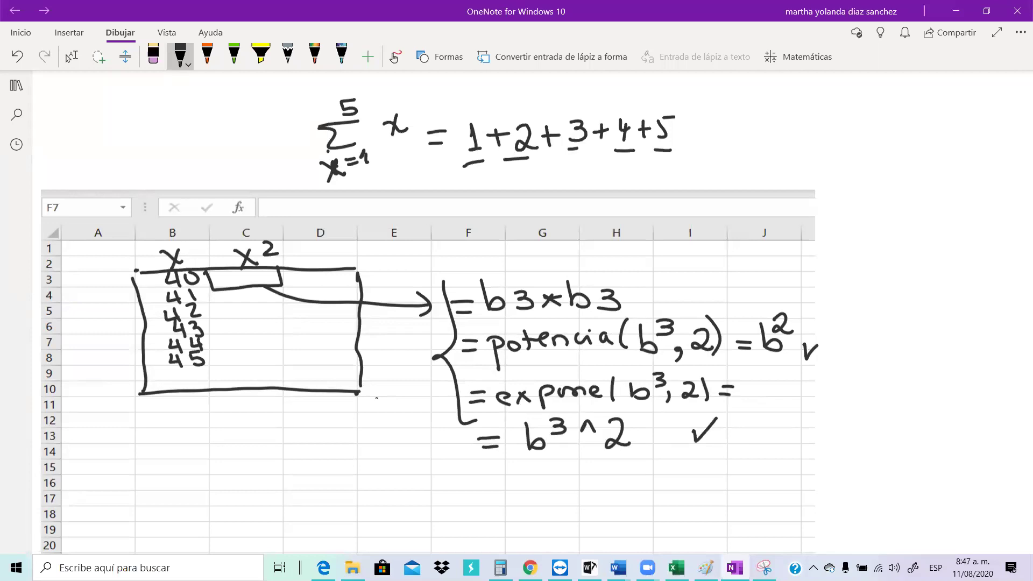
Switch back to Excel and open the Insert Function dialog for cell C5, moving it clear of the X column
click(676, 567)
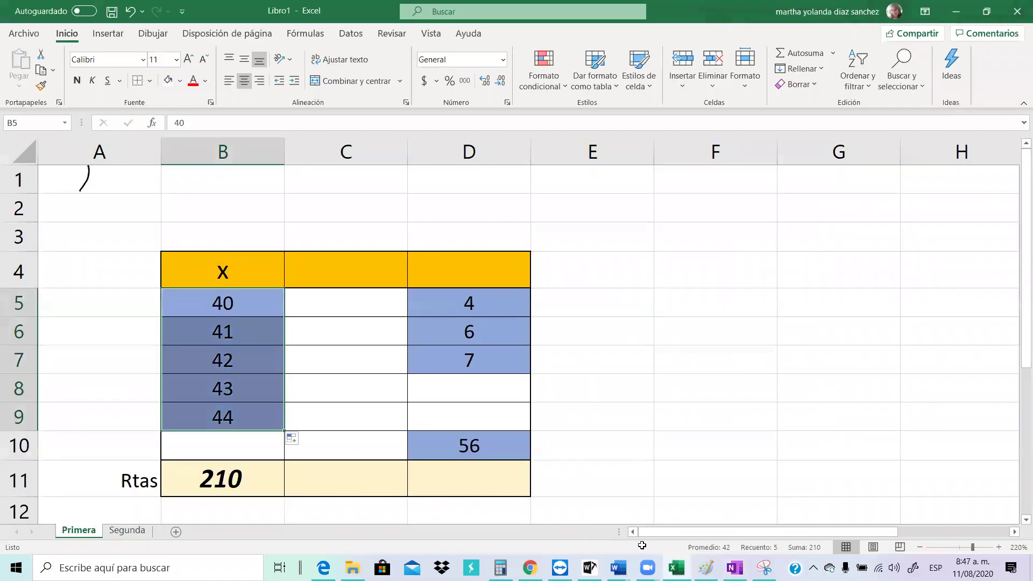
click(342, 307)
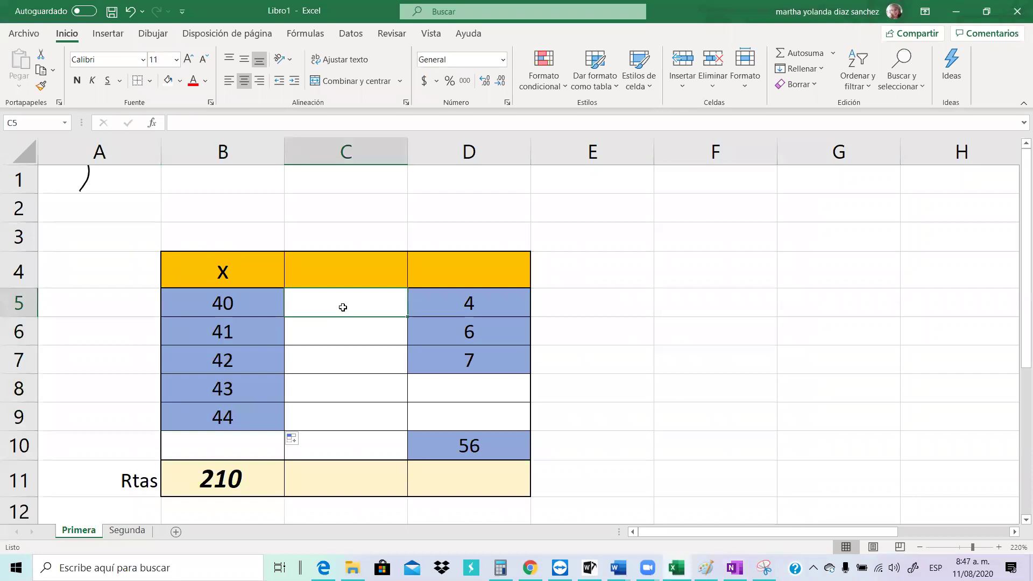
text(=)
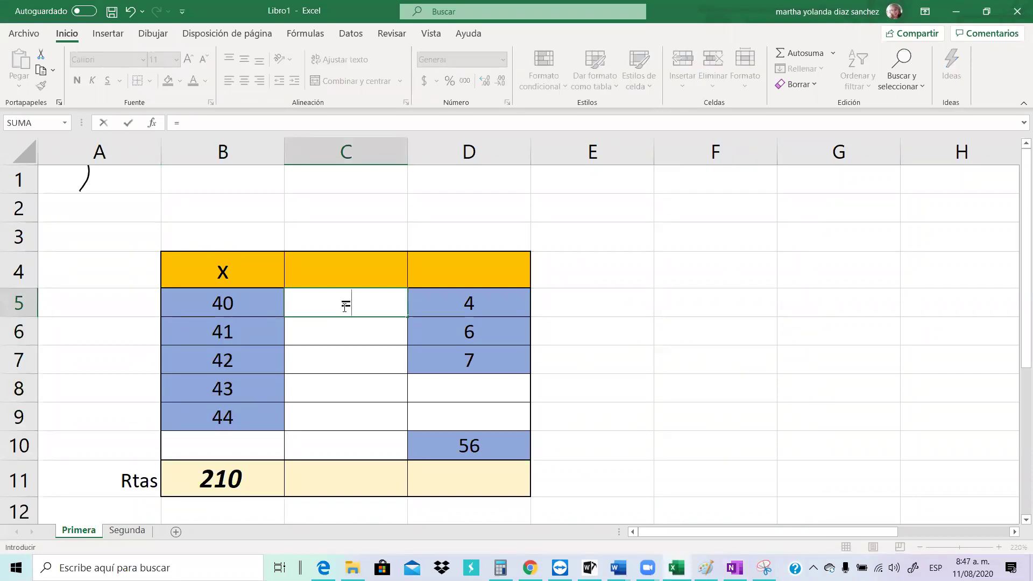
key(Escape)
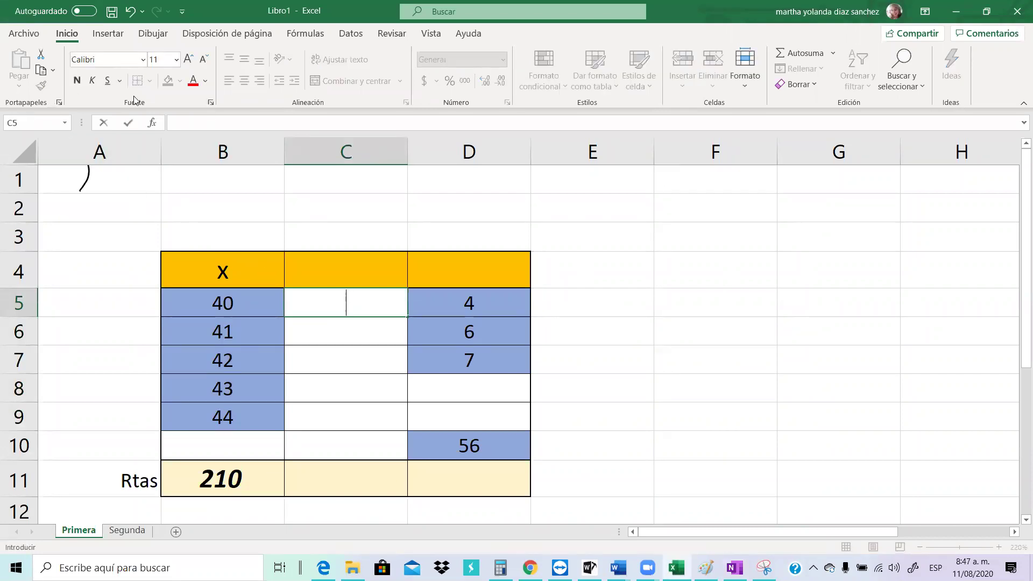
double_click(343, 302)
click(151, 124)
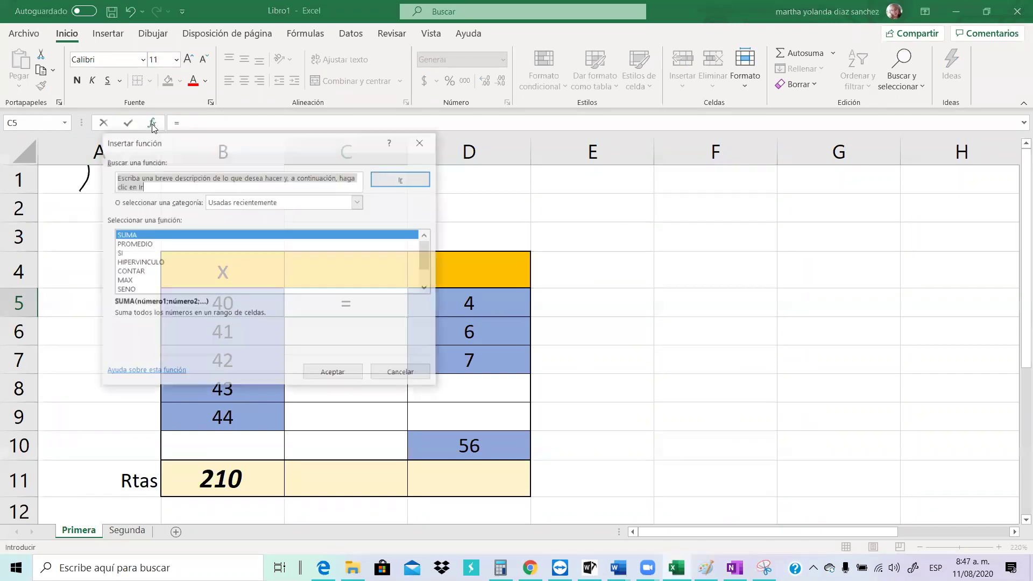
drag(225, 137, 432, 158)
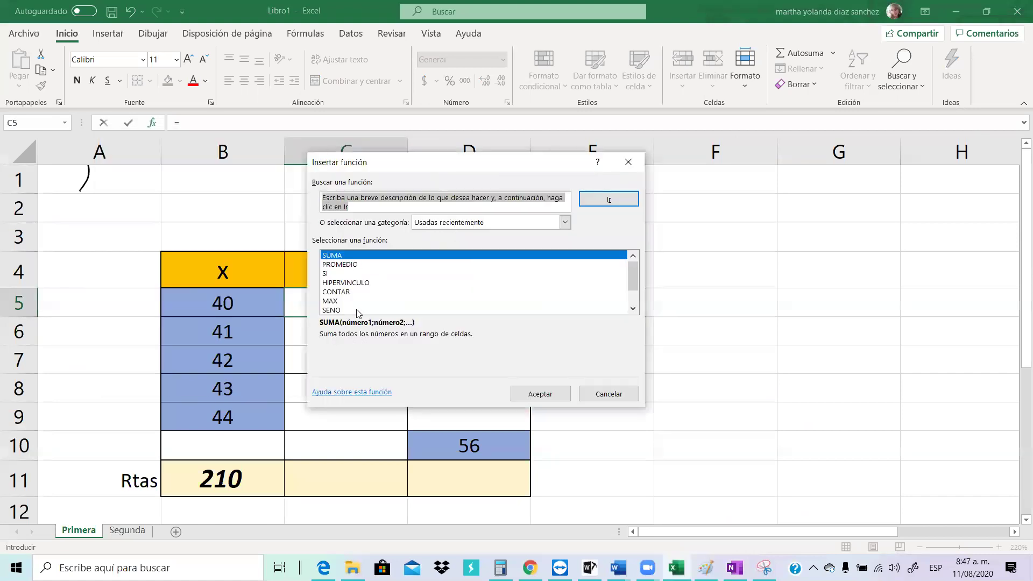
List all the functions, and narrow the list to the Matemáticas y trigonométricas category
click(564, 223)
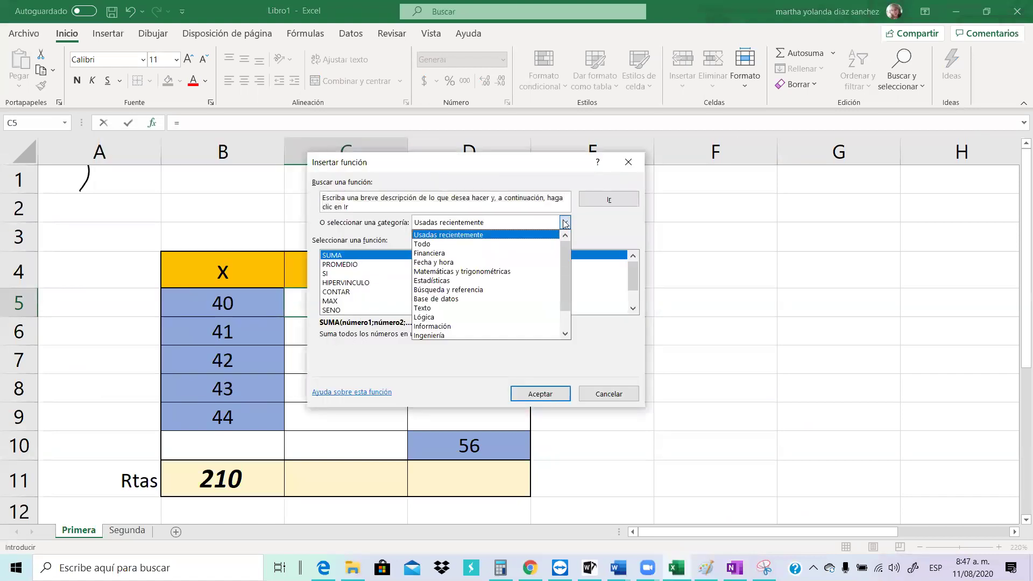
click(440, 246)
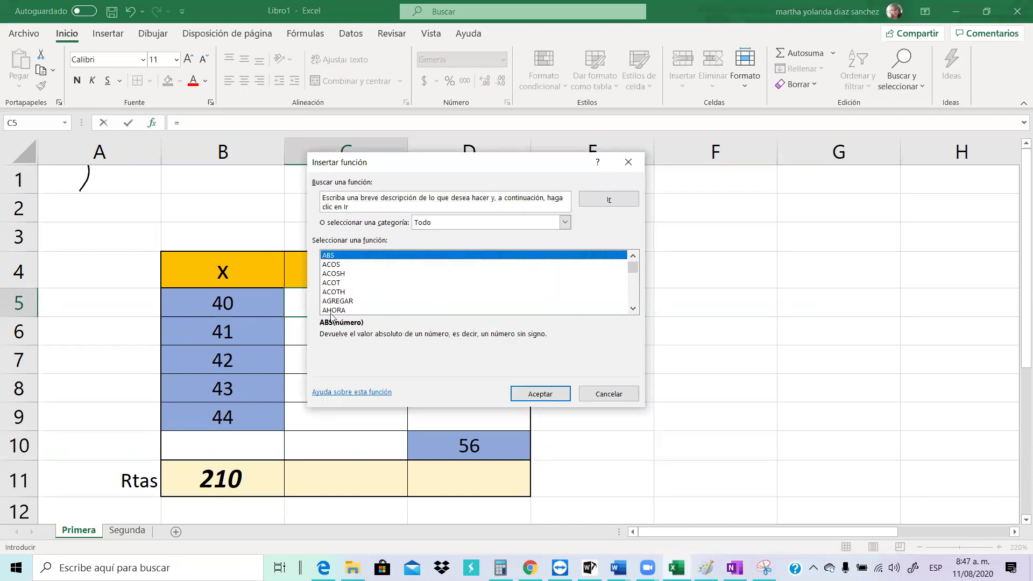
click(564, 222)
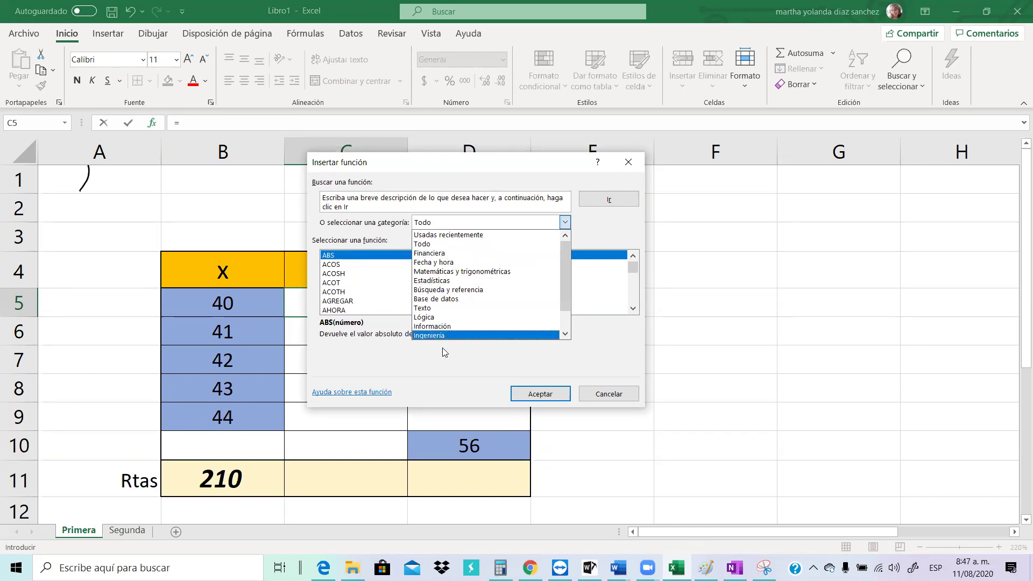
click(476, 271)
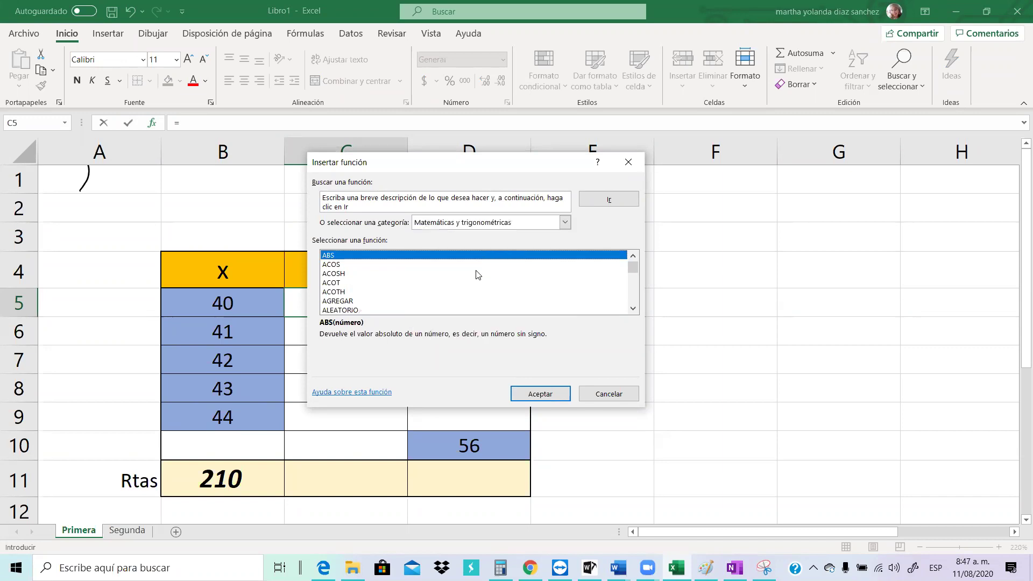
Look up the description of POTENCIA in the mathematical function list, and close the dialog without inserting it
drag(635, 265, 630, 286)
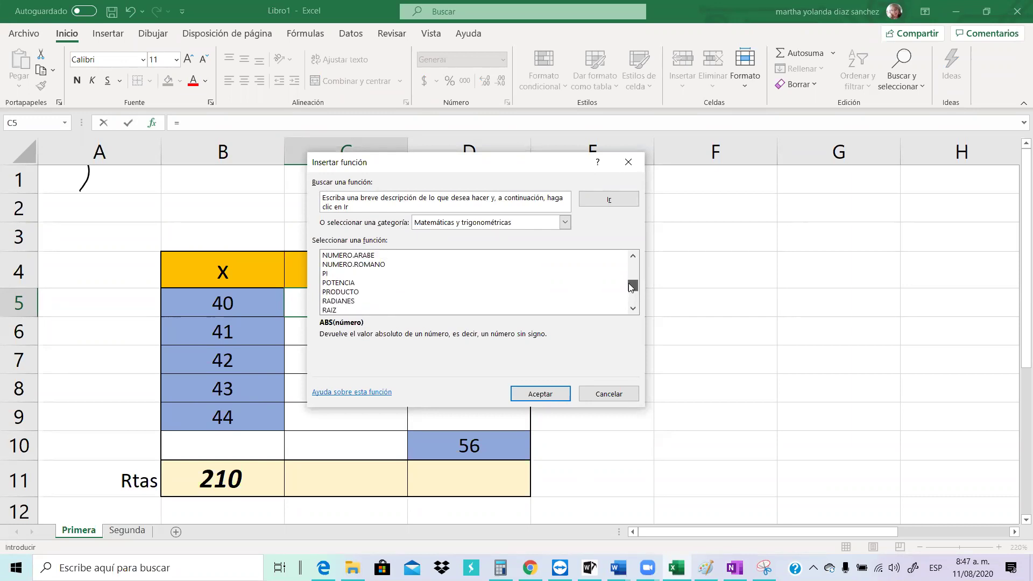
click(340, 284)
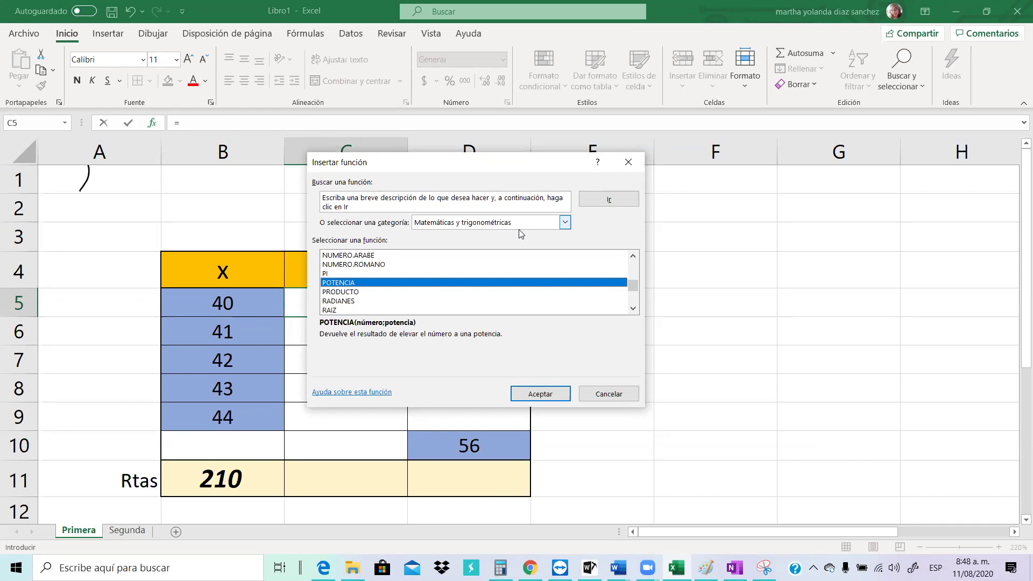
click(628, 161)
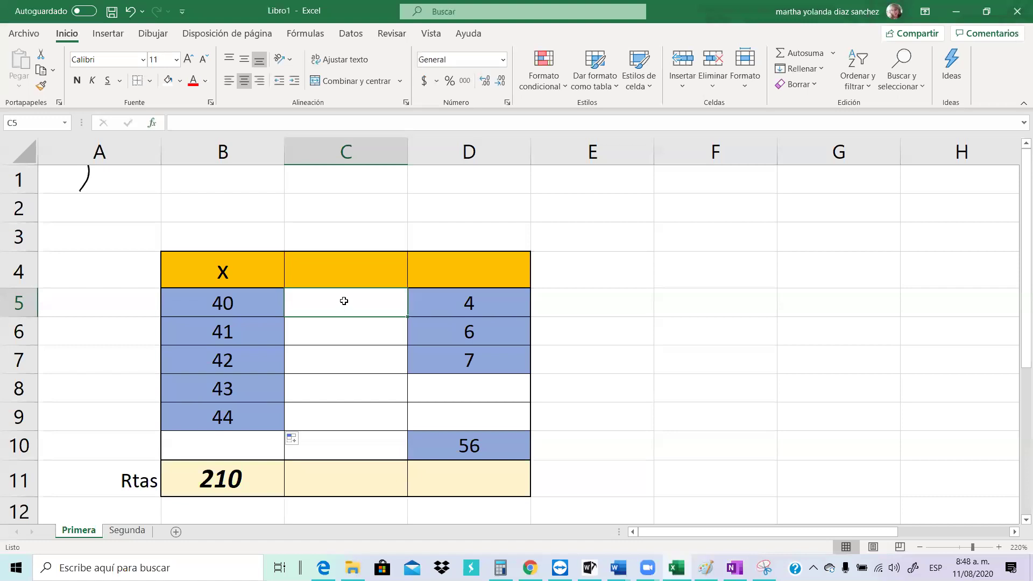
Fill cell C5 with standard yellow
click(180, 81)
click(209, 206)
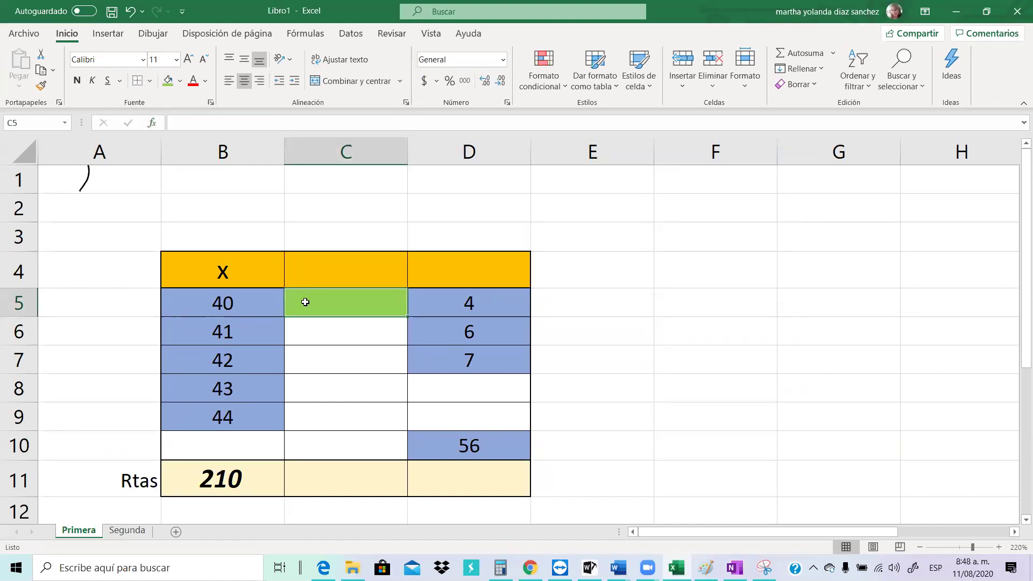
click(179, 81)
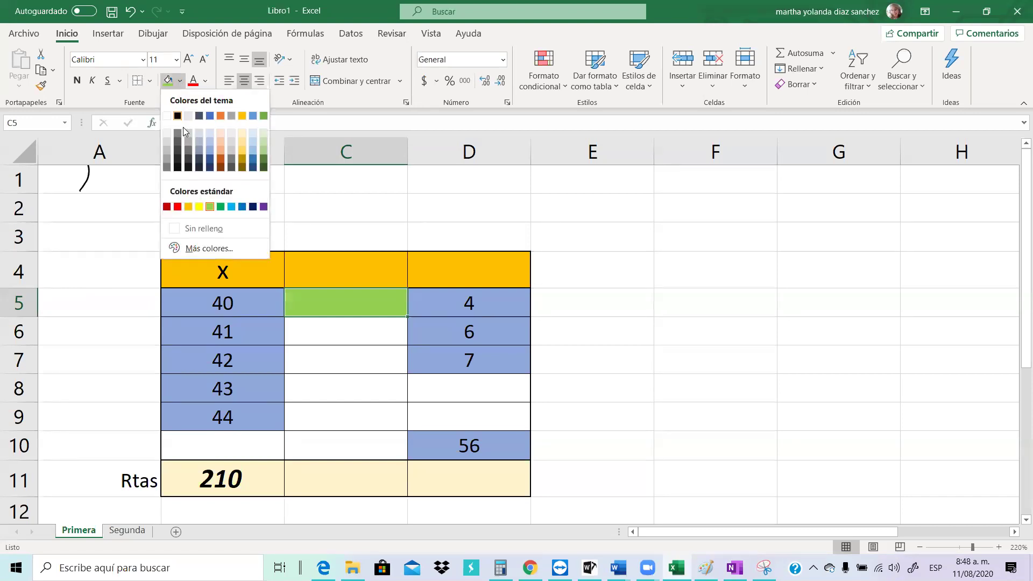
click(196, 205)
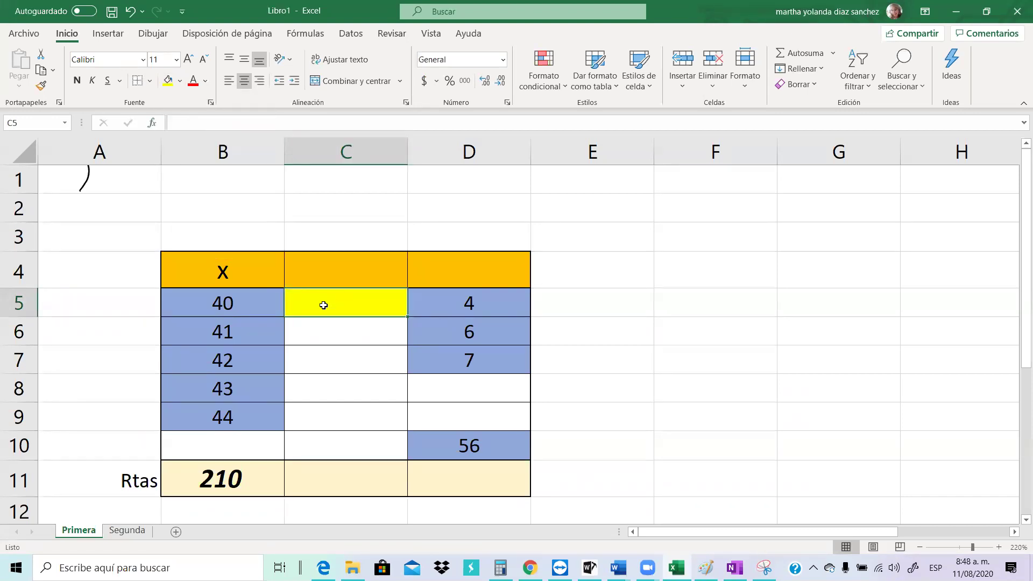
Reopen Insert Function for C5, clear of the cell, and browse the Lógica, Ingeniería, Fecha y hora and Matemáticas y trigonométricas categories
click(152, 123)
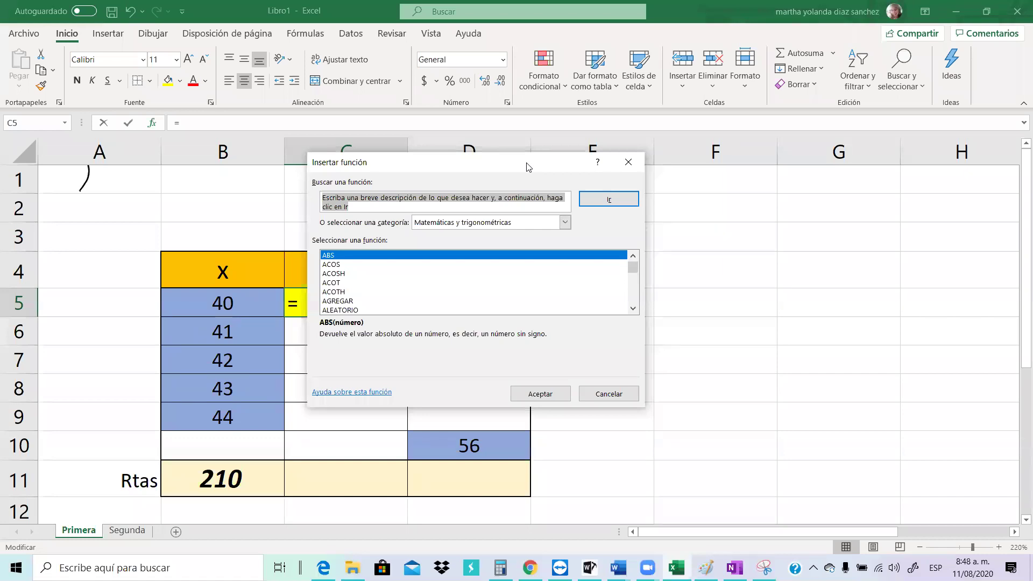
drag(527, 167, 700, 136)
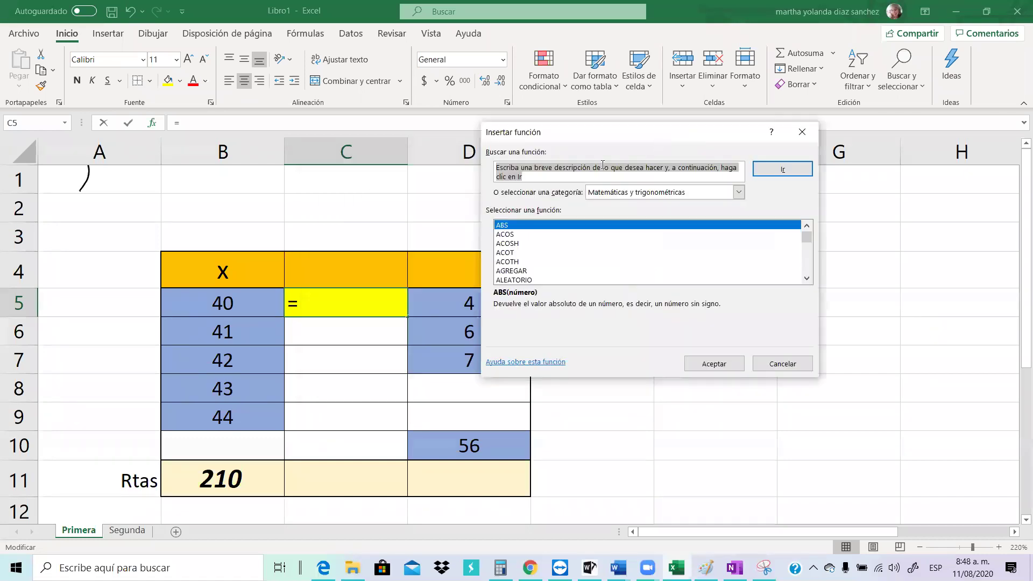
click(738, 192)
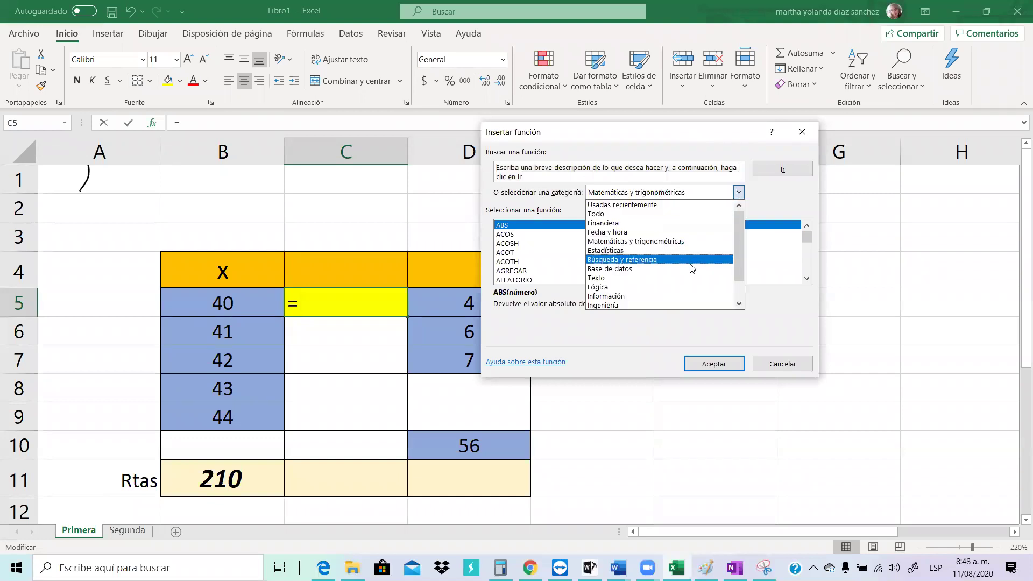
click(646, 286)
click(738, 192)
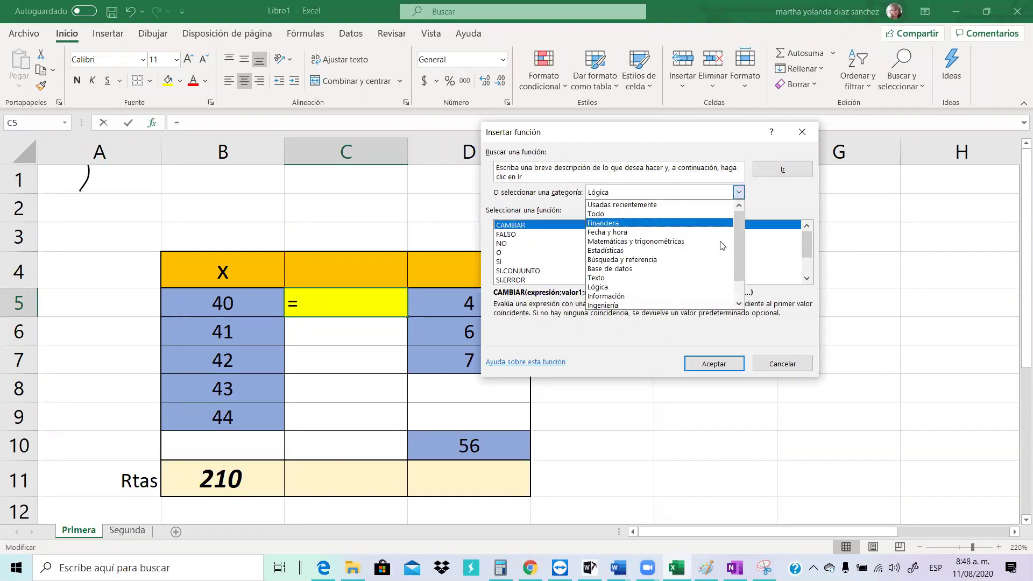
click(674, 306)
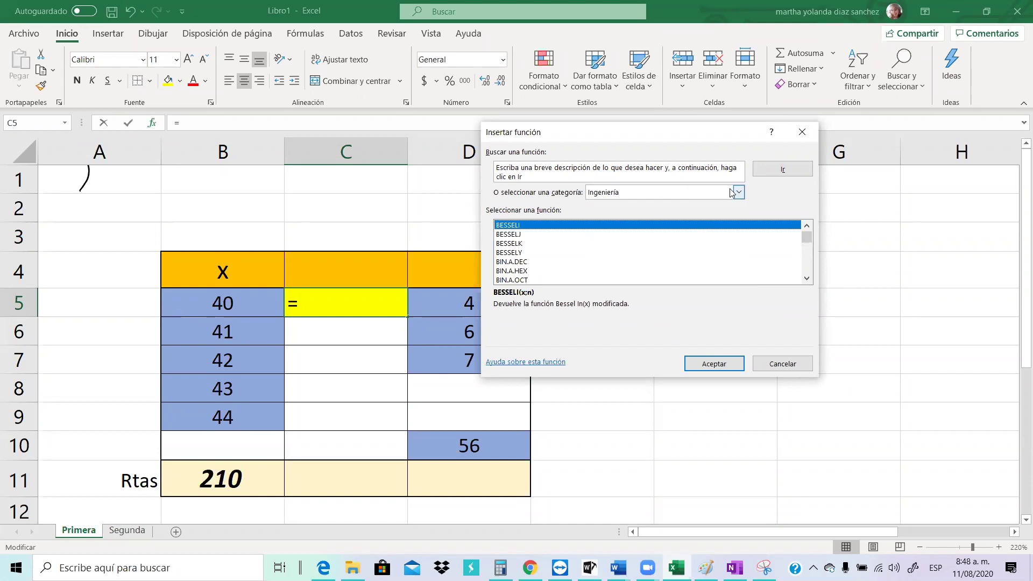
click(737, 193)
click(679, 232)
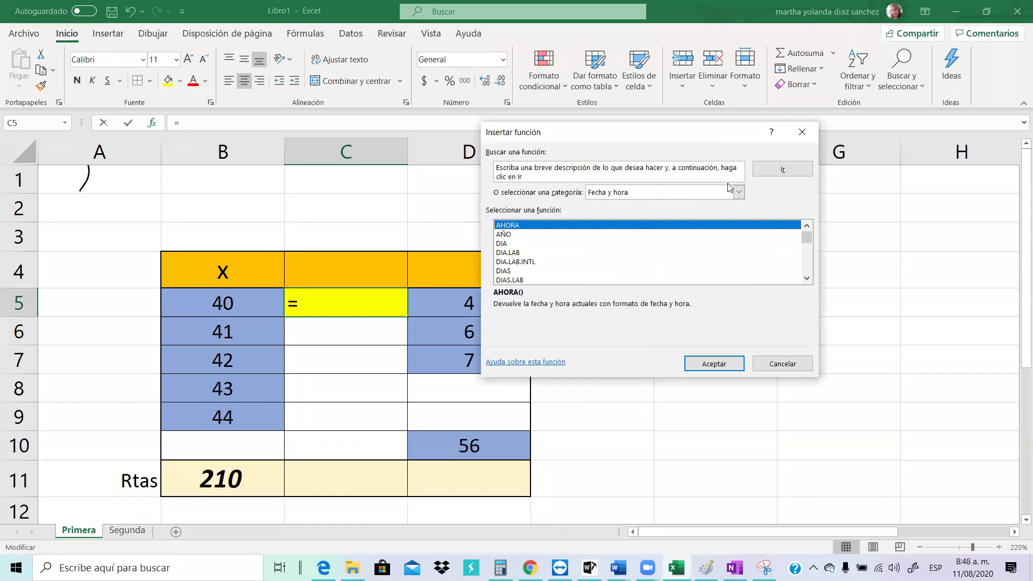
click(738, 192)
click(686, 242)
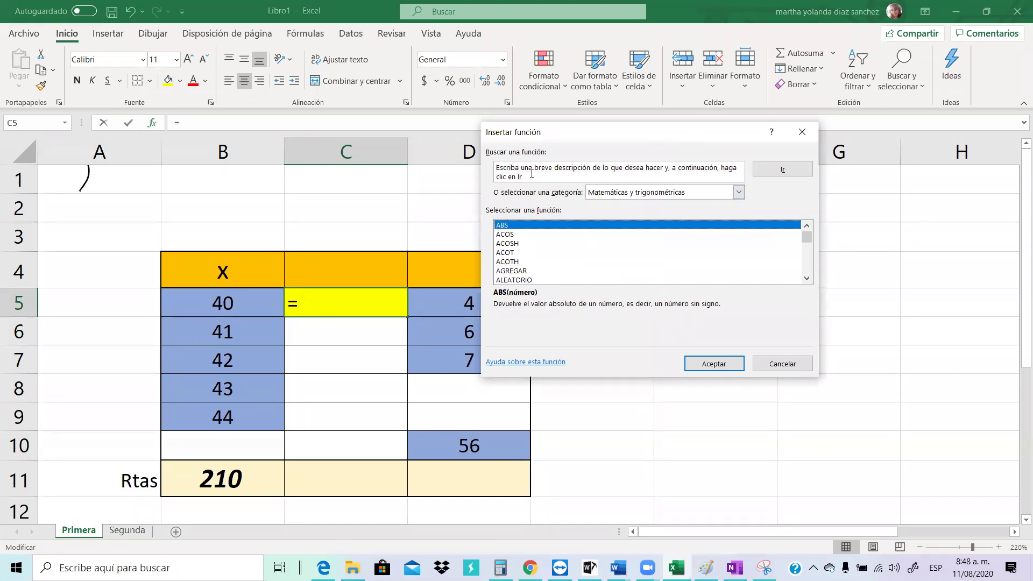
Search the functions for "pote", and clear the search text
click(490, 168)
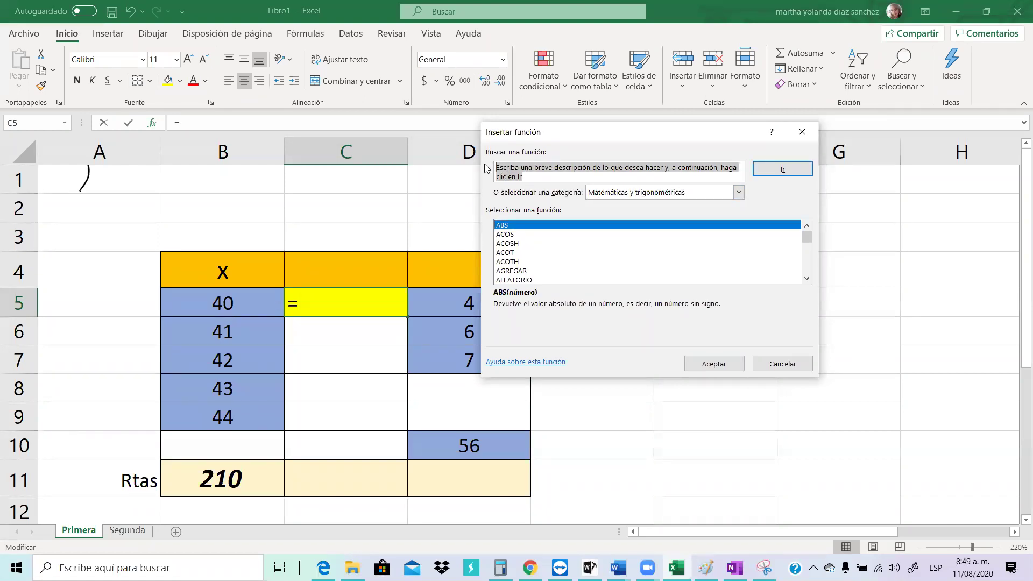
text(pote)
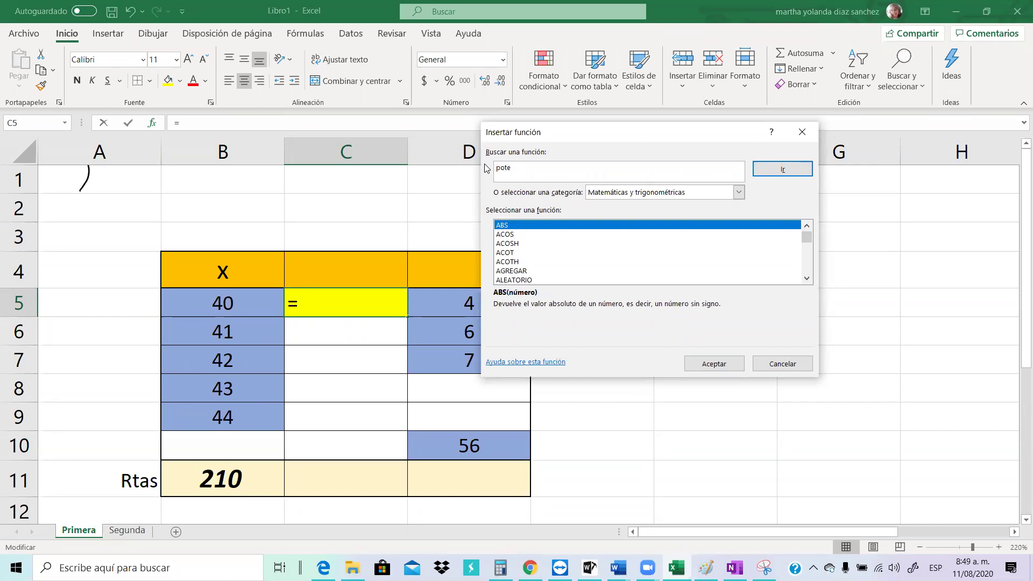
key(Return)
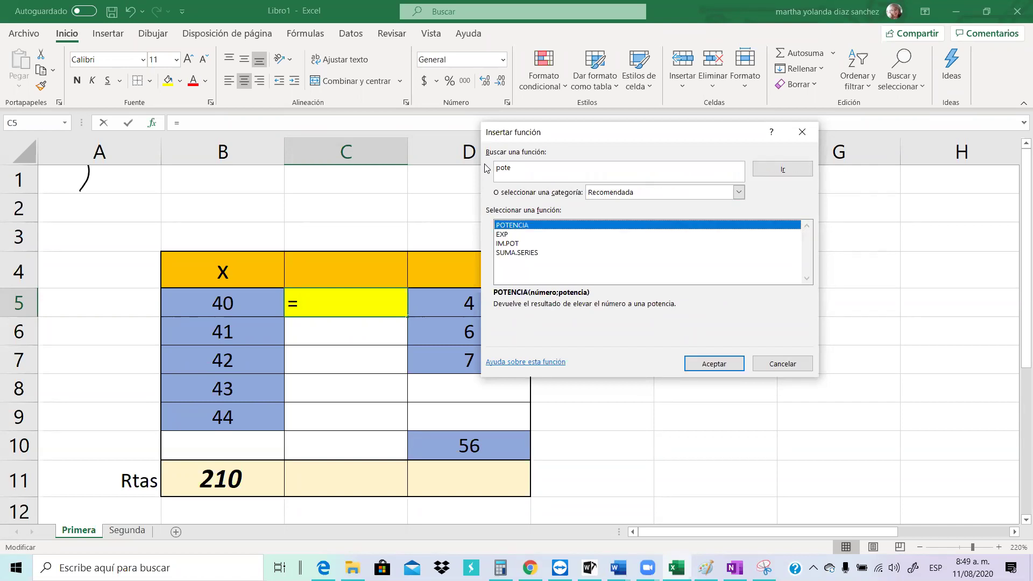
click(510, 174)
key(BackSpace)
key(BackSpace)
key(BackSpace)
key(BackSpace)
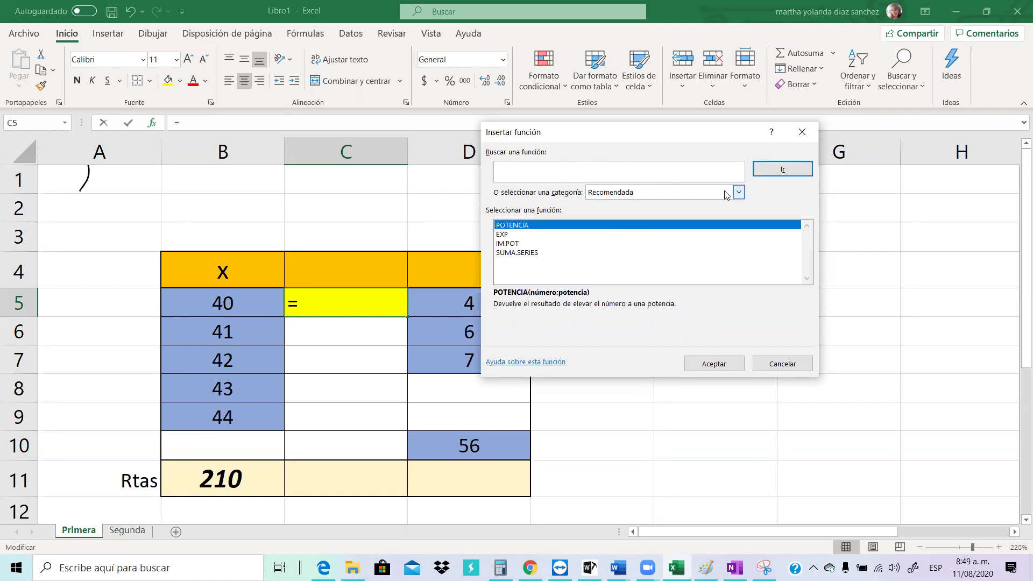
Insert the POTENCIA function from the Matemáticas y trigonométricas category into cell C5
click(657, 192)
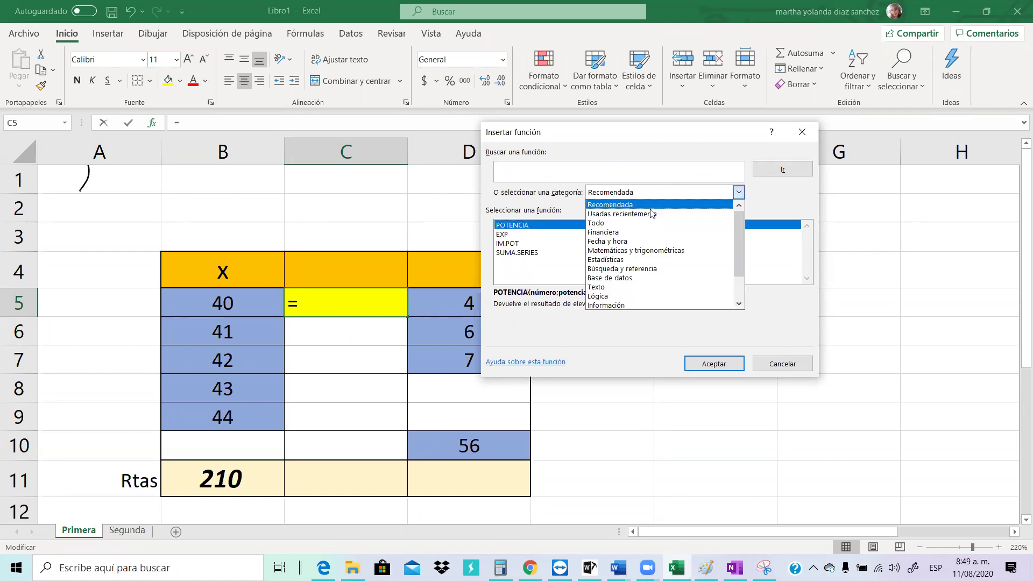
click(631, 252)
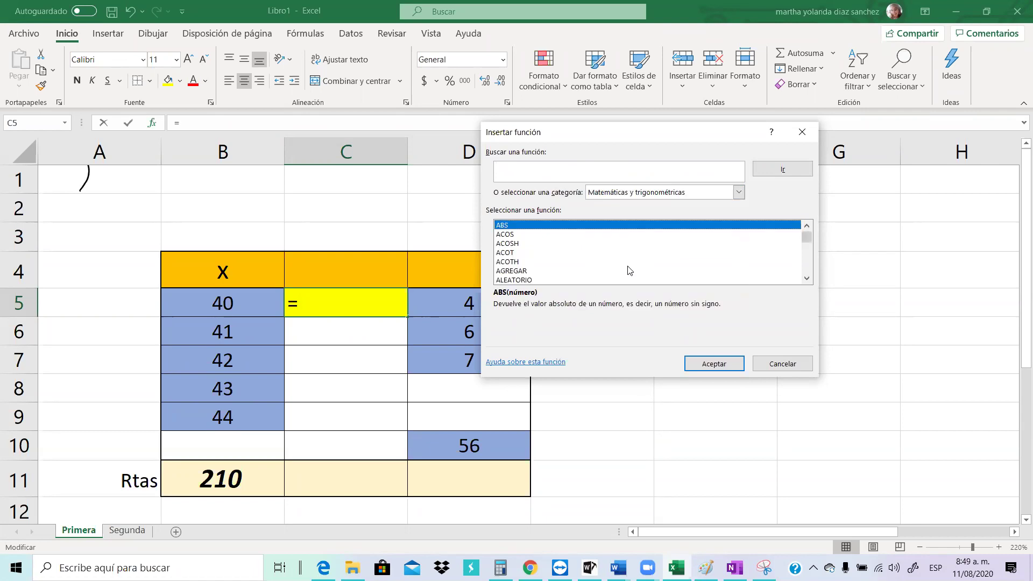
click(806, 278)
click(806, 278)
click(806, 278)
click(806, 278)
click(807, 278)
click(807, 278)
click(806, 278)
click(806, 278)
click(806, 278)
click(806, 278)
click(806, 278)
click(806, 278)
click(806, 278)
click(806, 278)
click(806, 278)
click(806, 278)
click(806, 278)
click(807, 278)
click(806, 278)
click(806, 278)
click(806, 278)
click(807, 278)
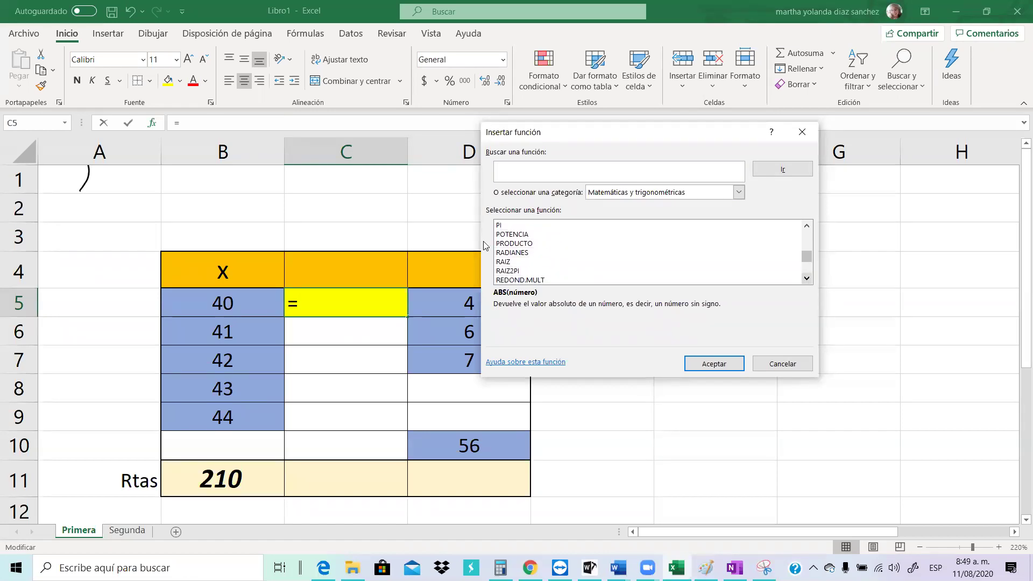
click(506, 235)
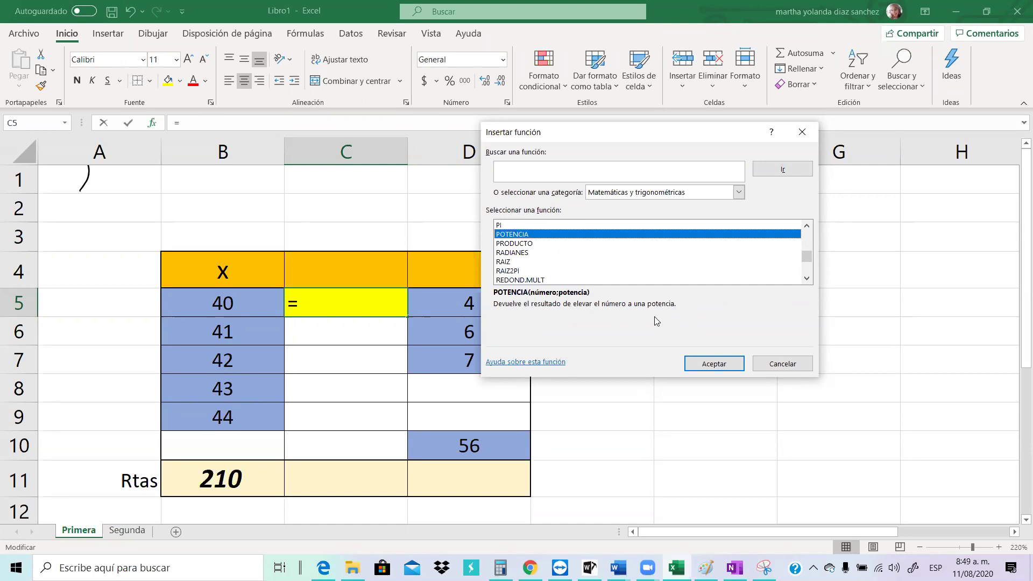
click(715, 369)
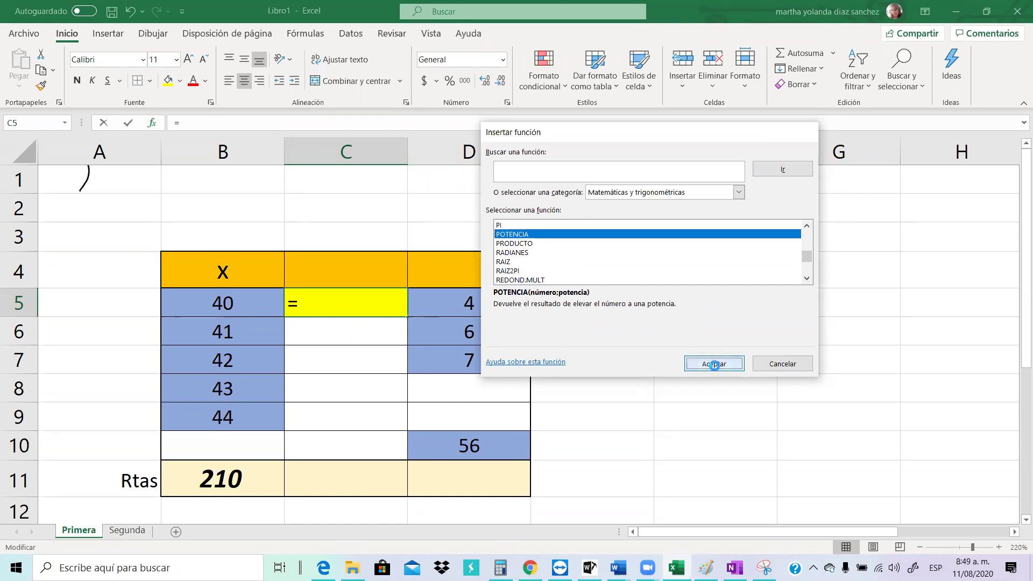
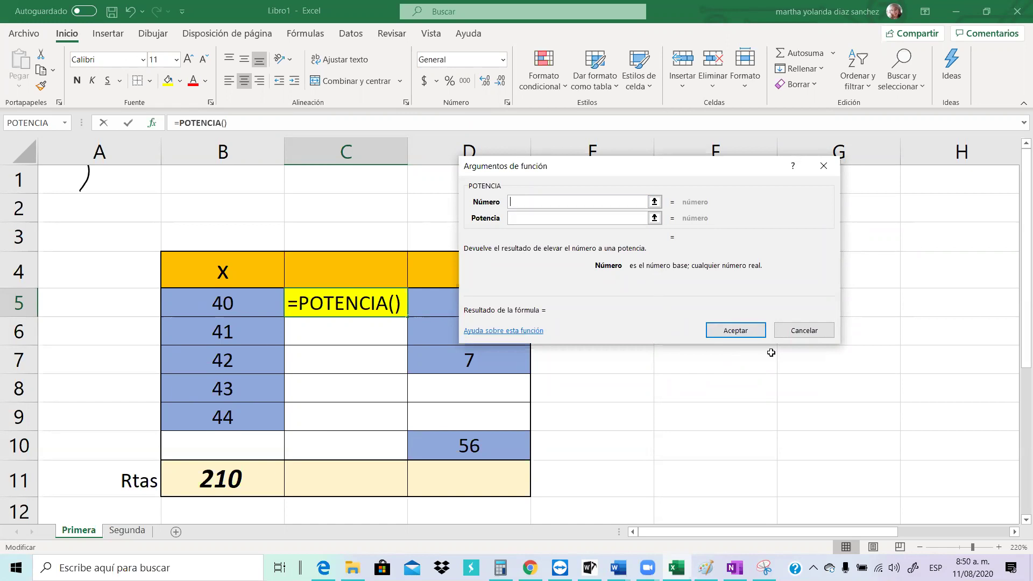
Try filling the Número argument with typed b5 and with the picked cell B5, clearing it each time
text(bn5)
key(BackSpace)
key(BackSpace)
text(5)
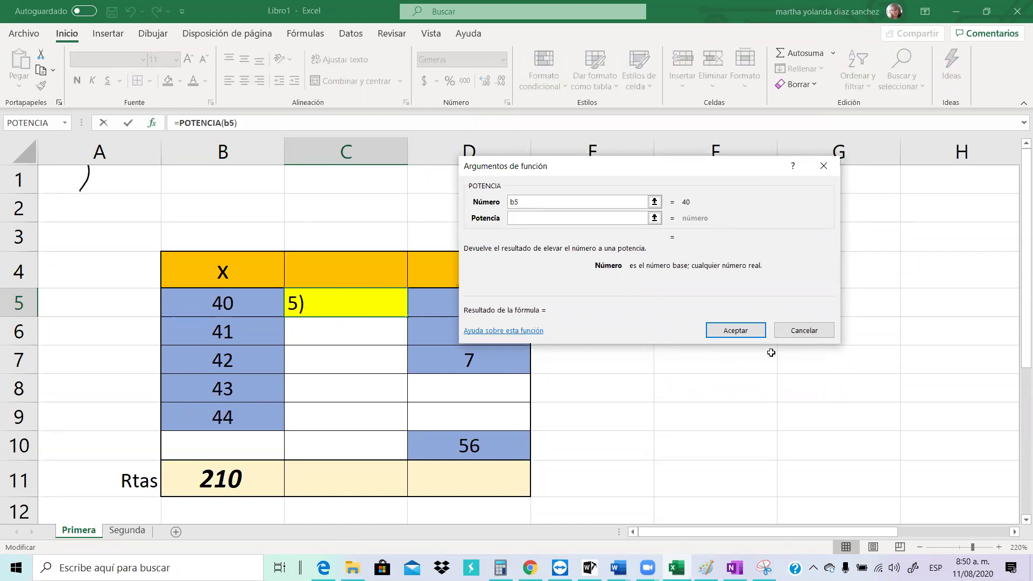
key(BackSpace)
key(BackSpace)
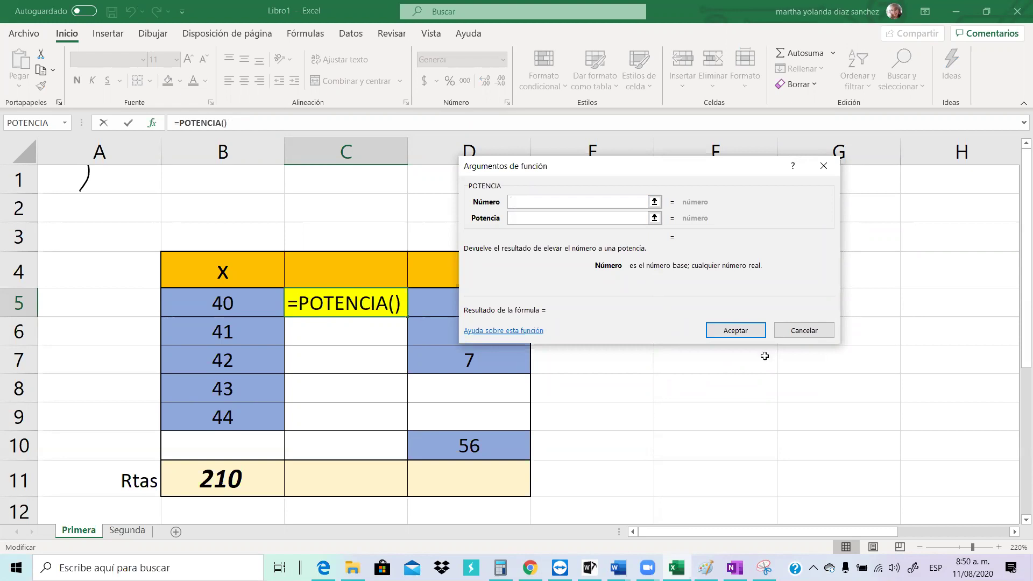
click(219, 302)
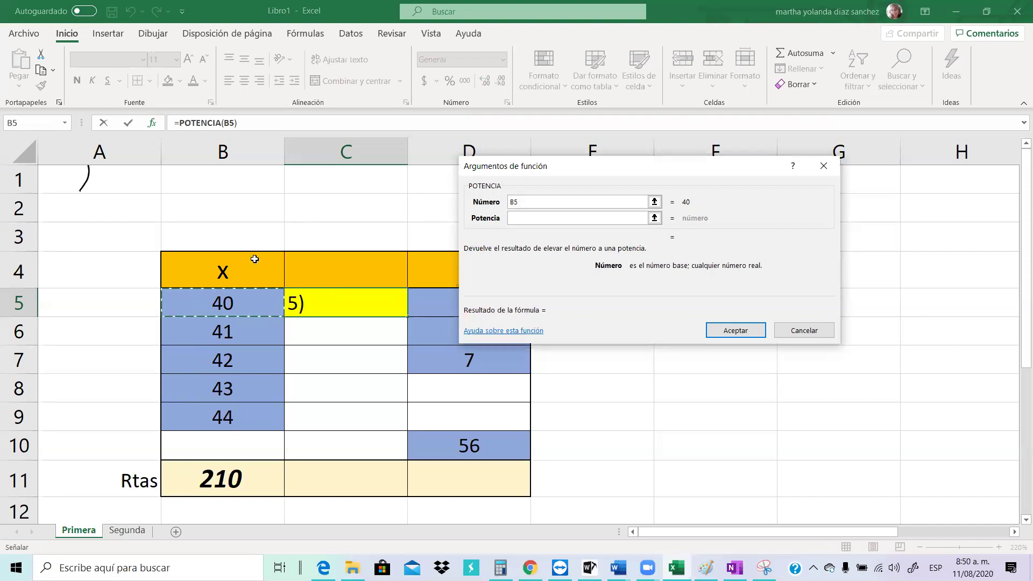
click(537, 202)
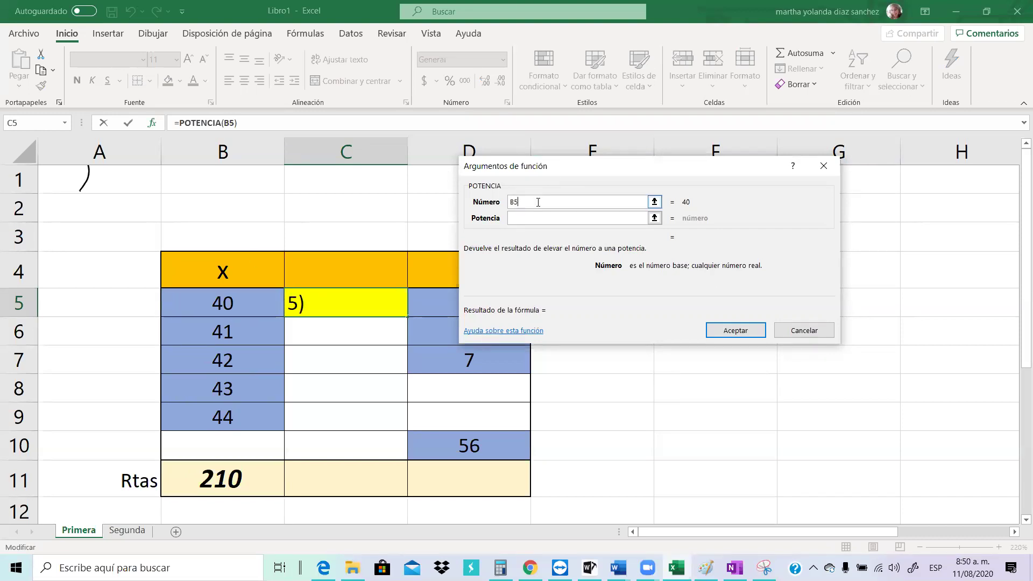
key(BackSpace)
key(BackSpace)
text(b5)
key(BackSpace)
key(BackSpace)
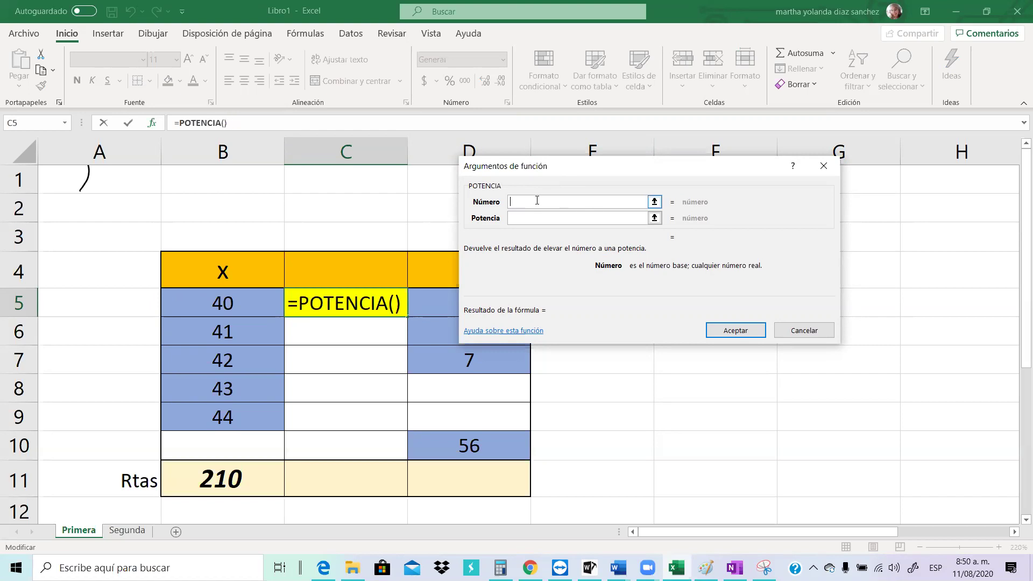
Set Número to cell B5 and Potencia to 2, and accept the POTENCIA formula in C5
click(248, 305)
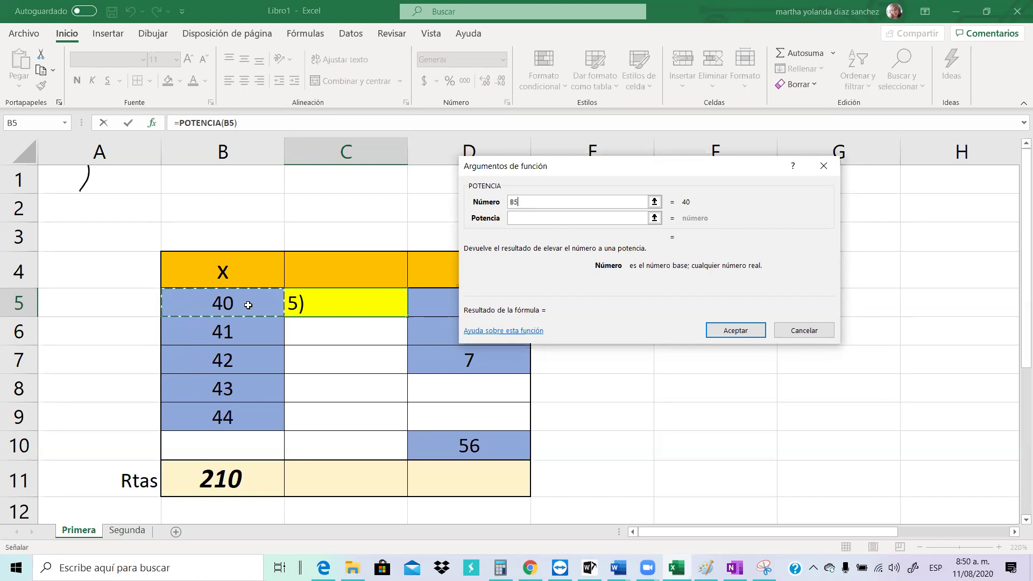
click(522, 215)
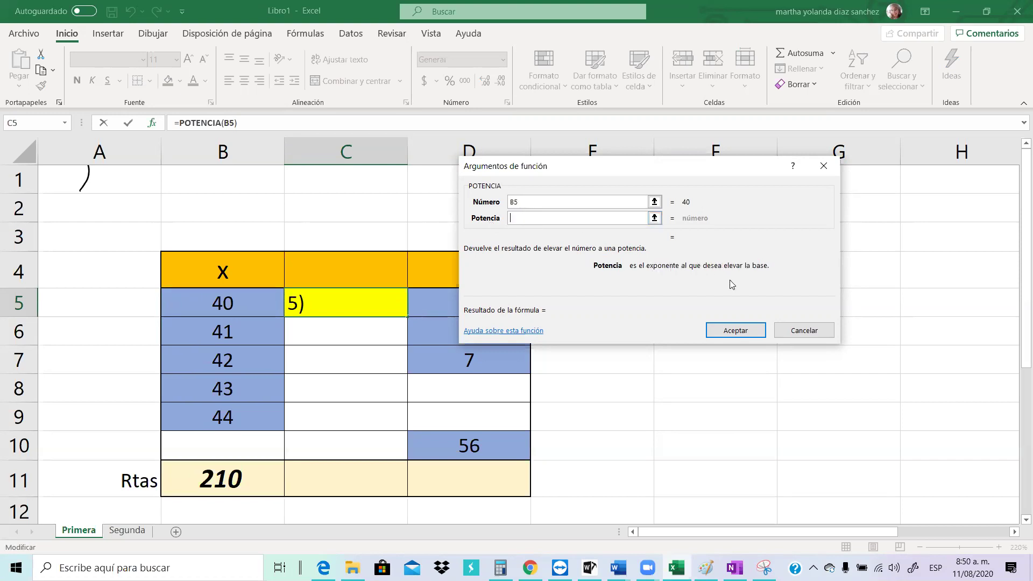
text(2)
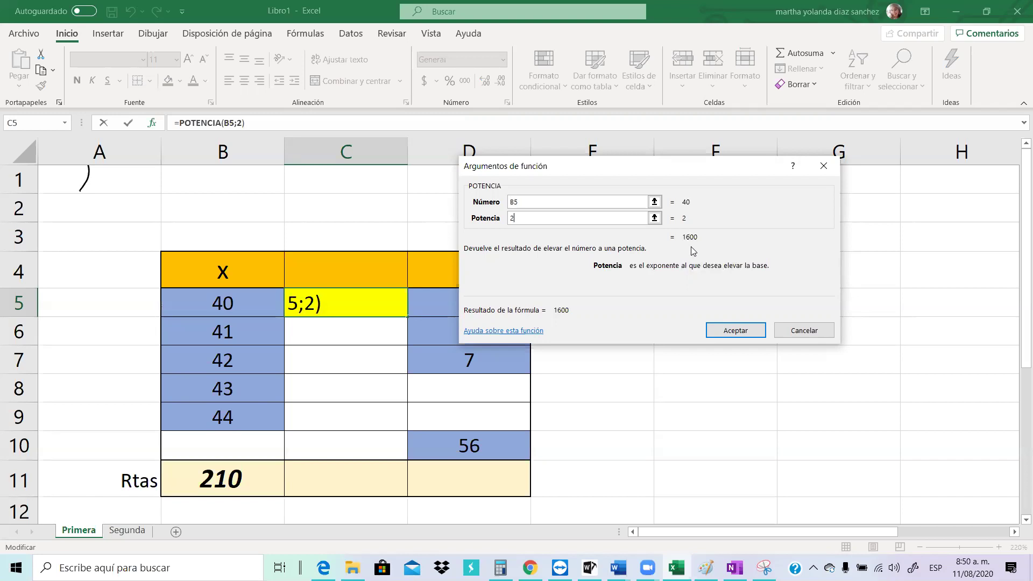
click(724, 335)
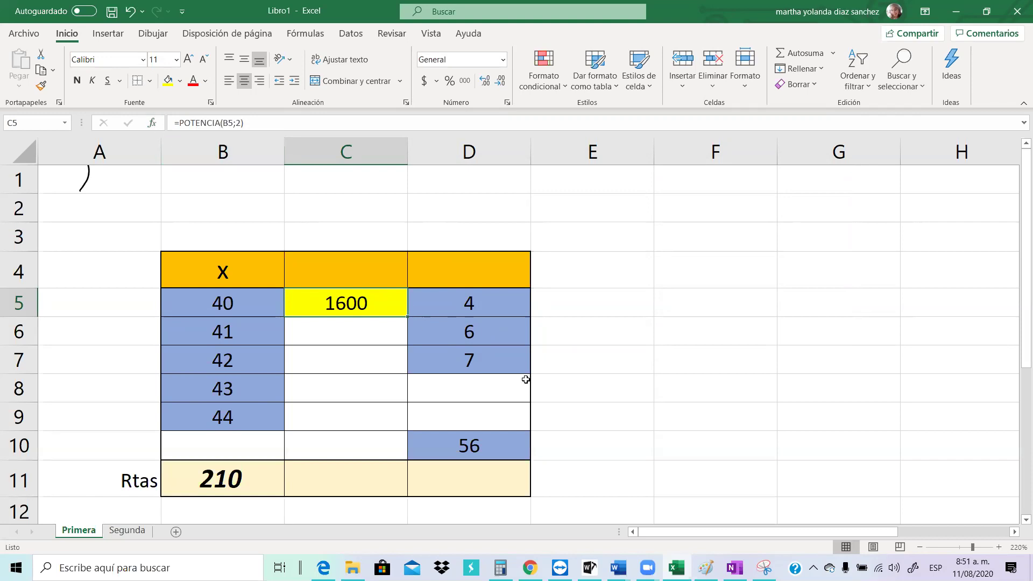
Clear cell C5 and enter the formula =POTENCIA(B5;2) directly in it, picking B5 as the number
key(Delete)
text())
key(BackSpace)
text(=po)
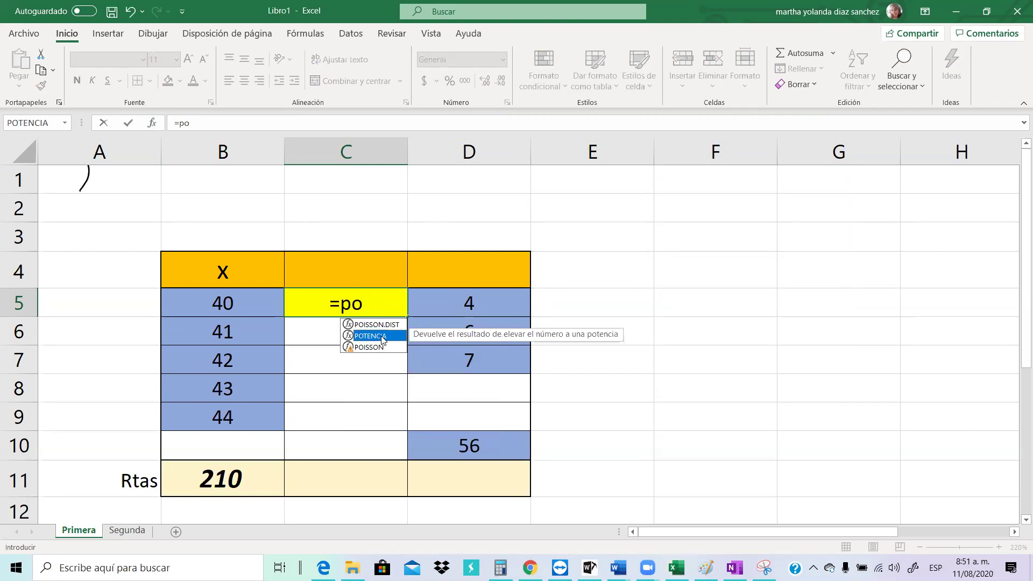
double_click(383, 337)
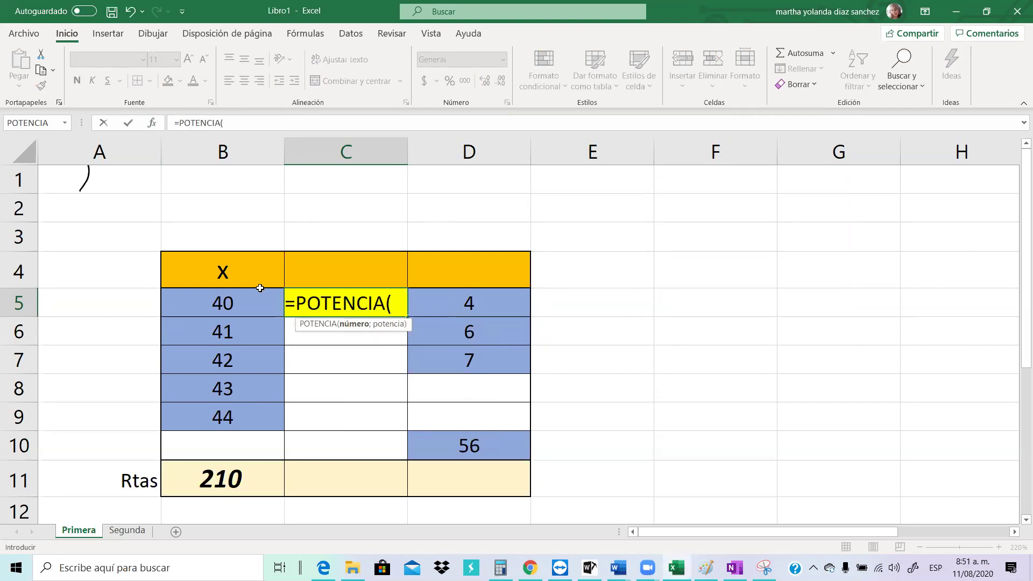
click(239, 299)
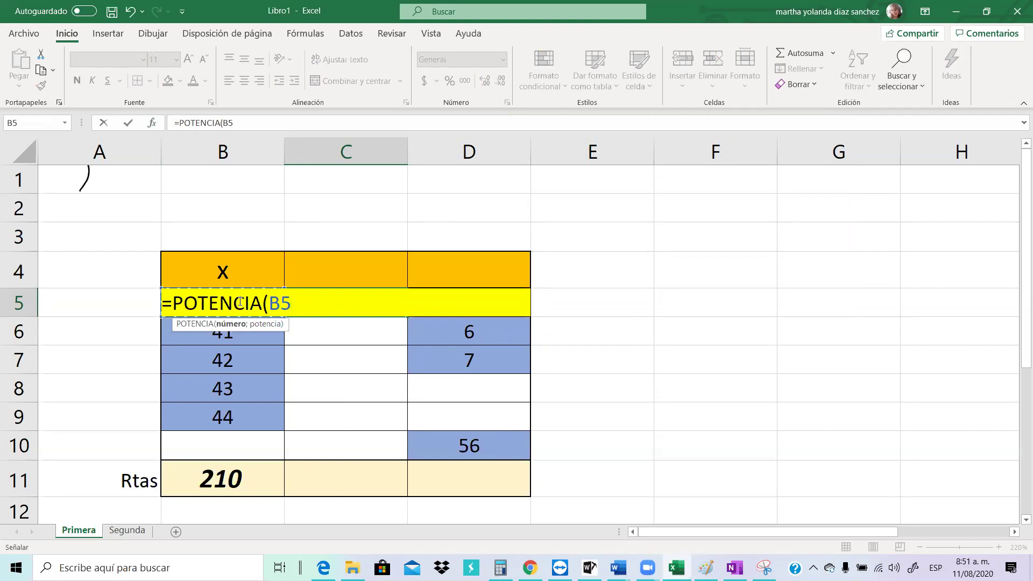
text(,)
key(BackSpace)
text(;2))
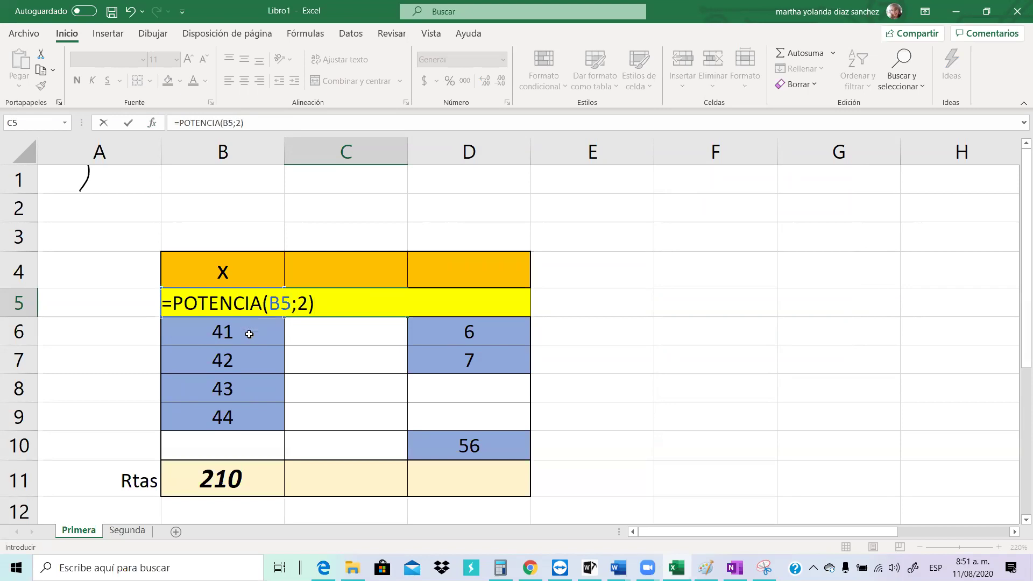
key(Return)
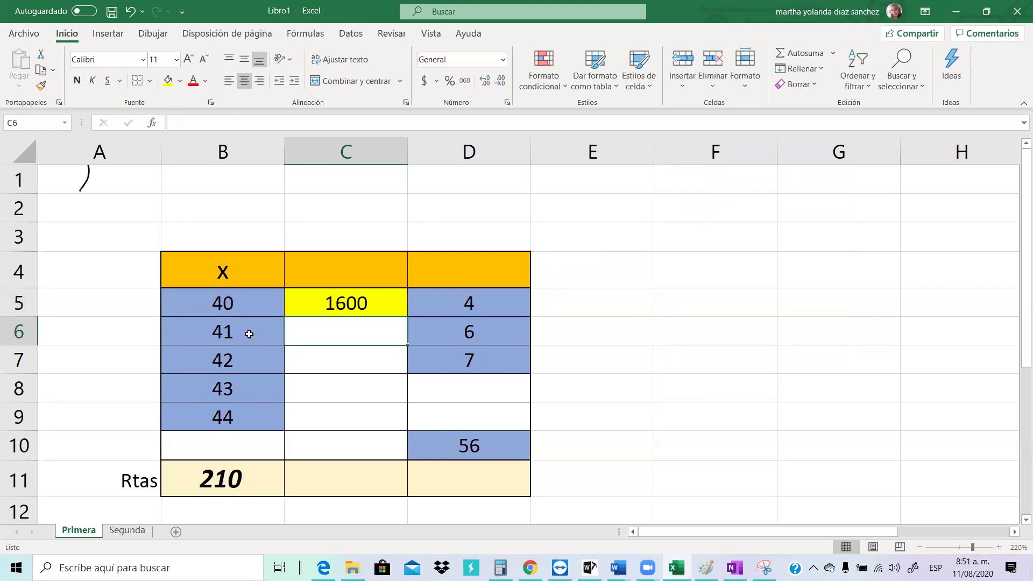
Replace the formula in C5 with the multiplication =B5*B5, and check the formula against its source cell B5
click(309, 299)
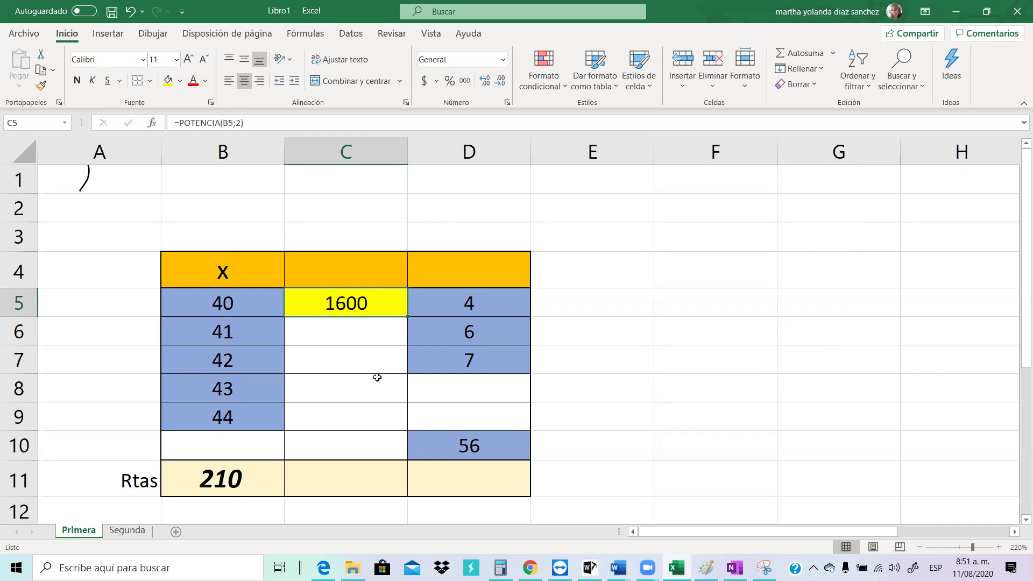
text(=)
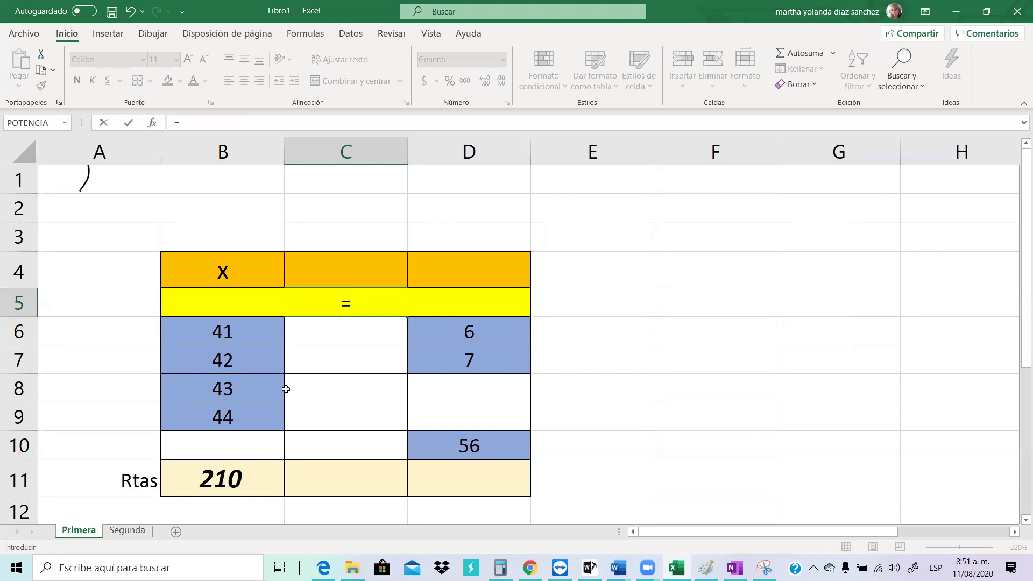
text(b5*b5)
key(Return)
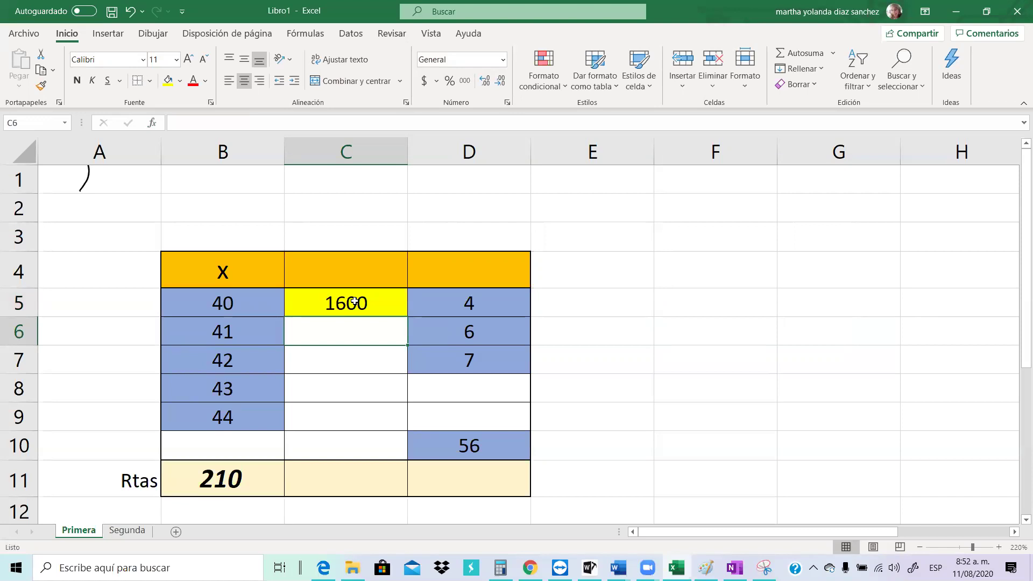
click(354, 302)
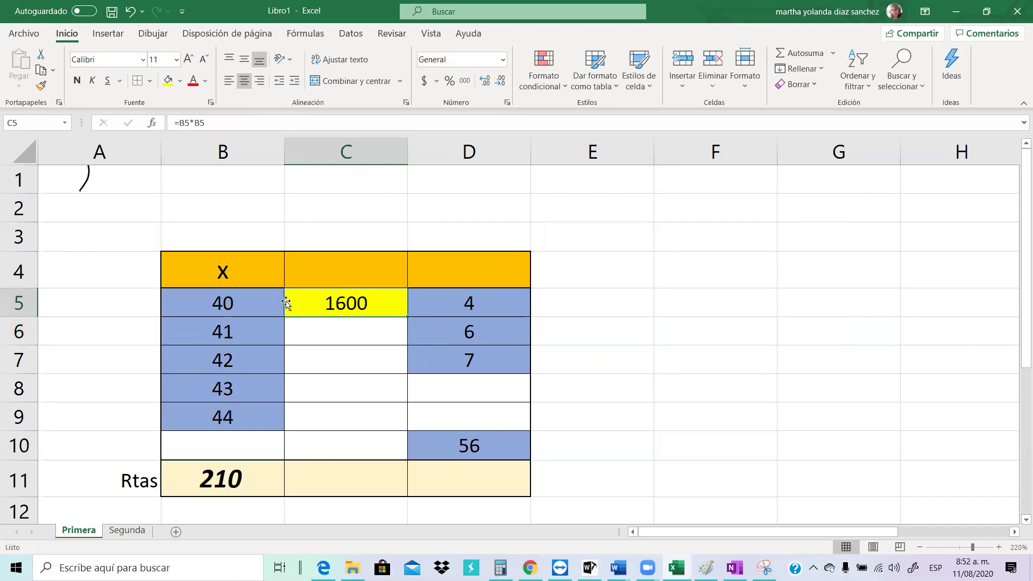
click(230, 299)
Enter the heading x2 in cell C4
click(355, 266)
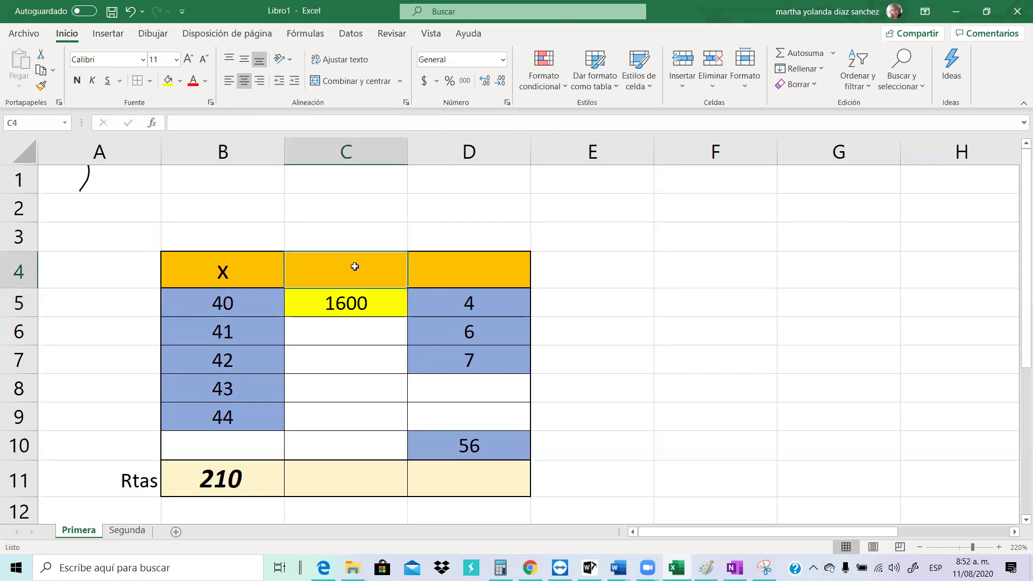
text(x)
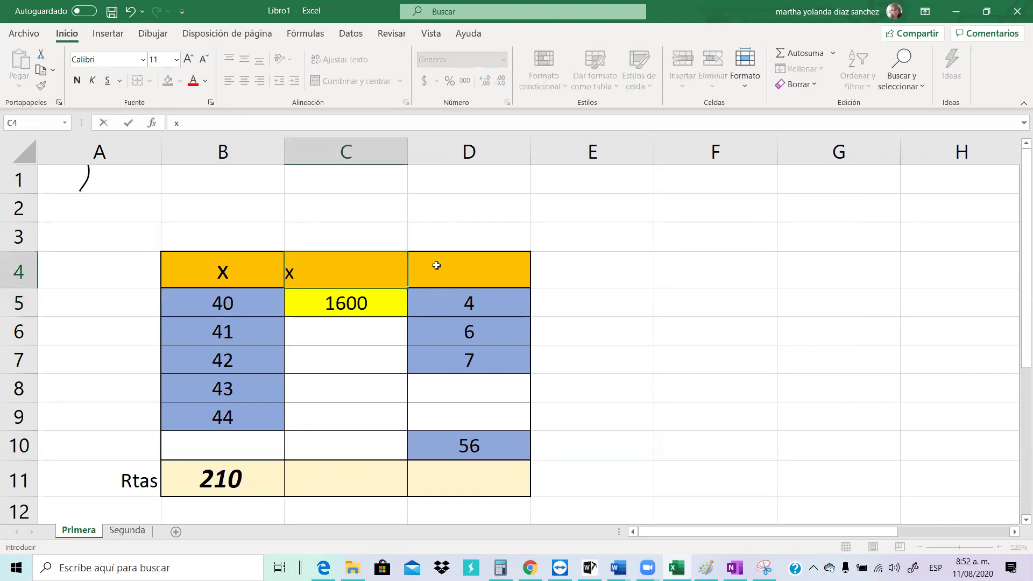
text(2)
click(702, 231)
click(355, 267)
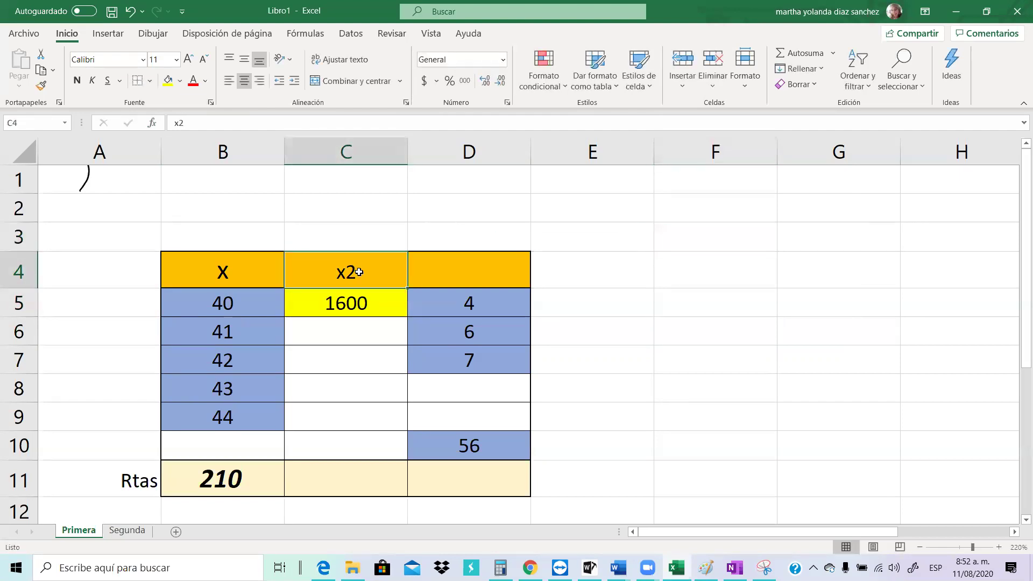
Format only the 2 in the C4 heading as superscript
double_click(347, 272)
drag(322, 274, 301, 273)
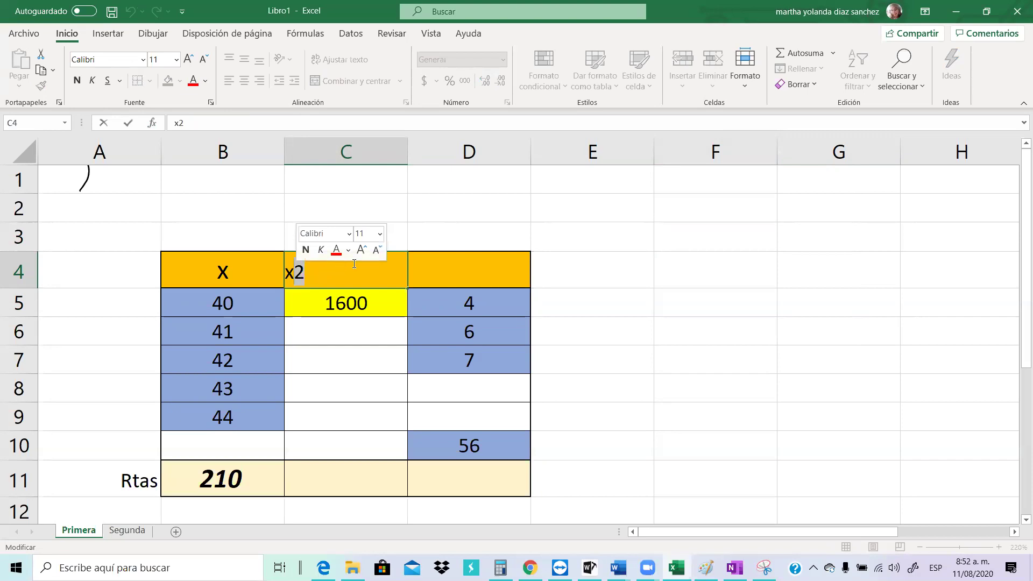
right_click(303, 272)
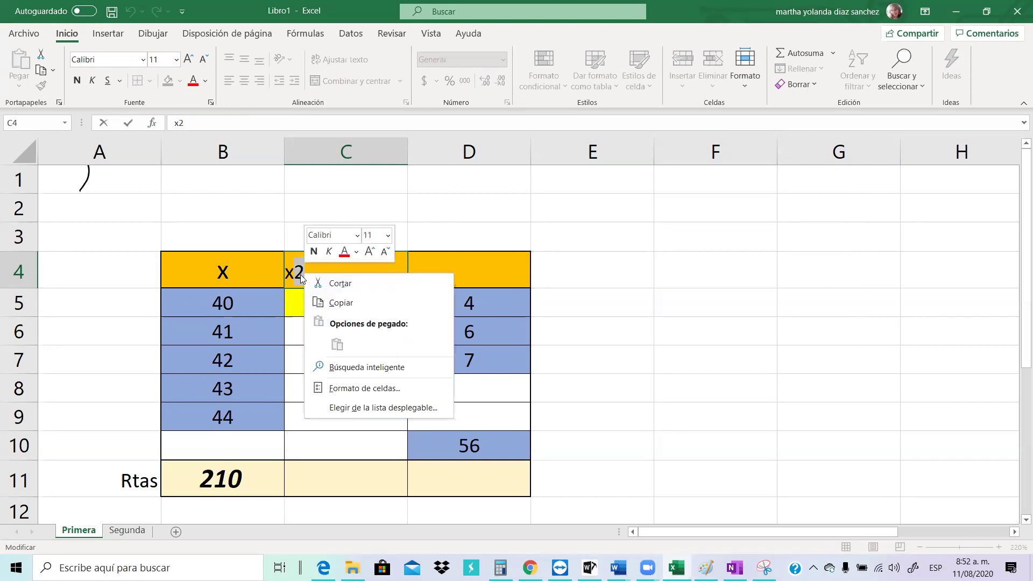
click(379, 383)
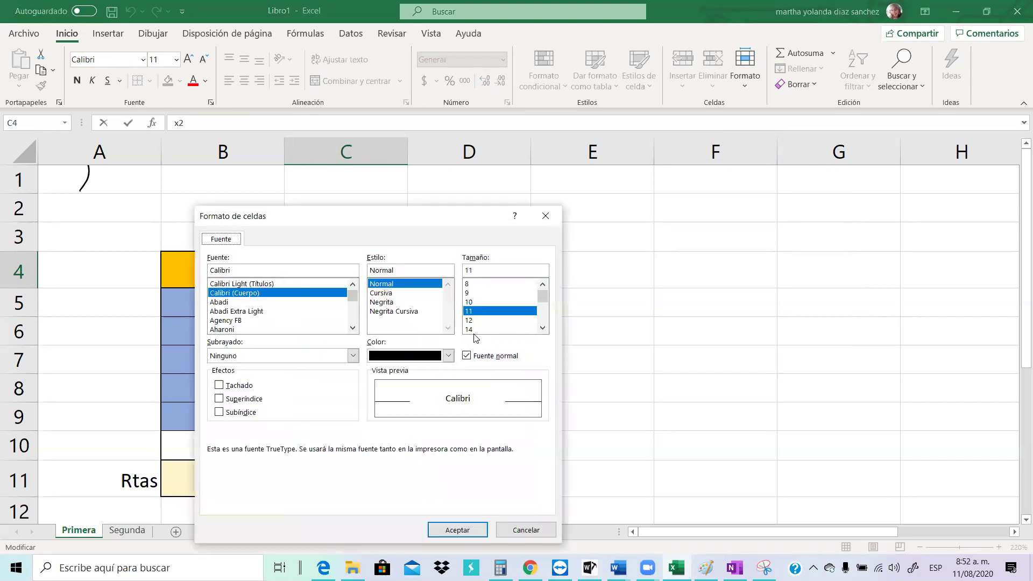
click(233, 400)
click(442, 524)
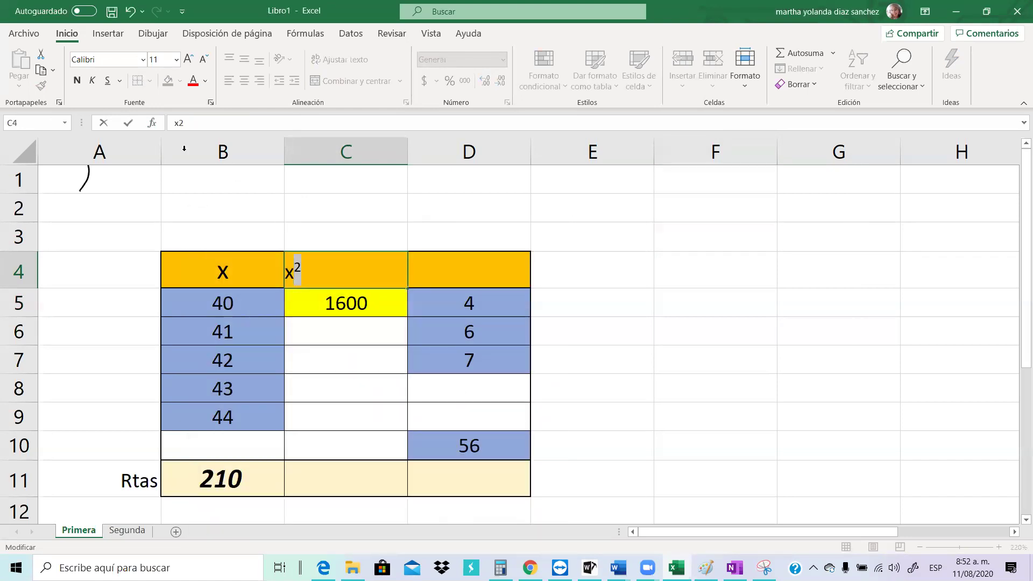
click(273, 202)
click(594, 270)
Review the font effects of heading C4 in the cell format settings, leaving them as they are
click(347, 266)
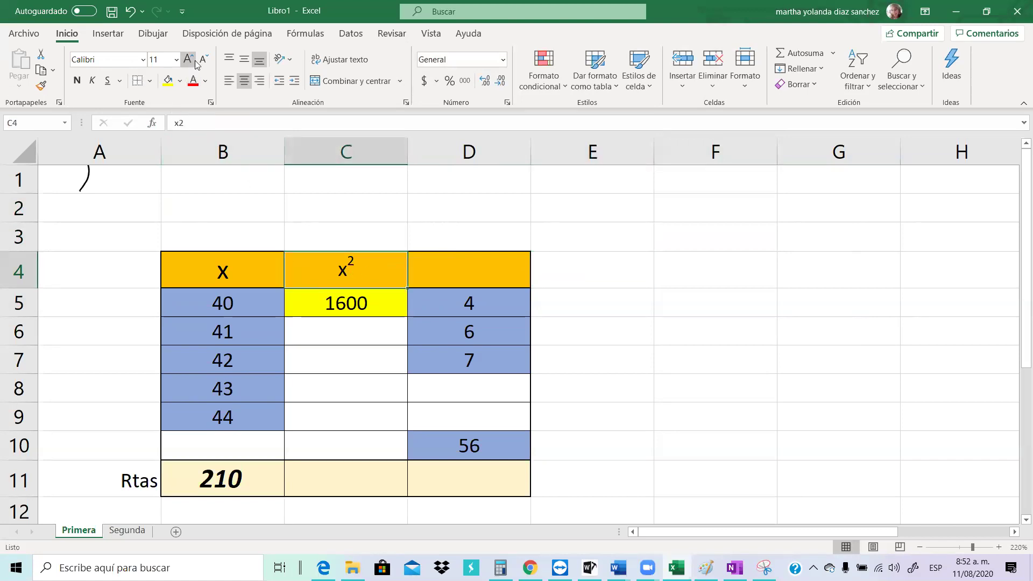
click(211, 102)
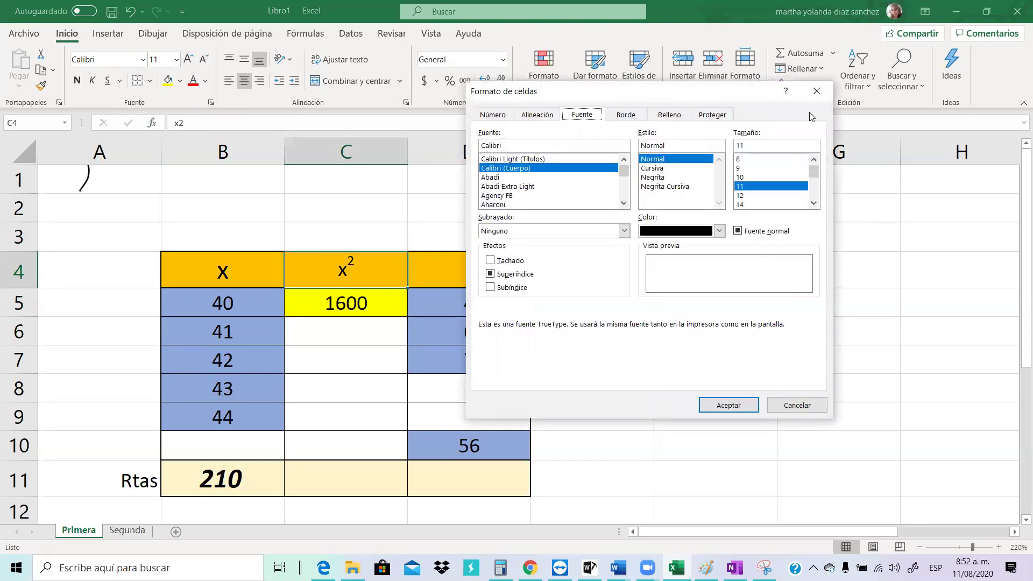
key(Return)
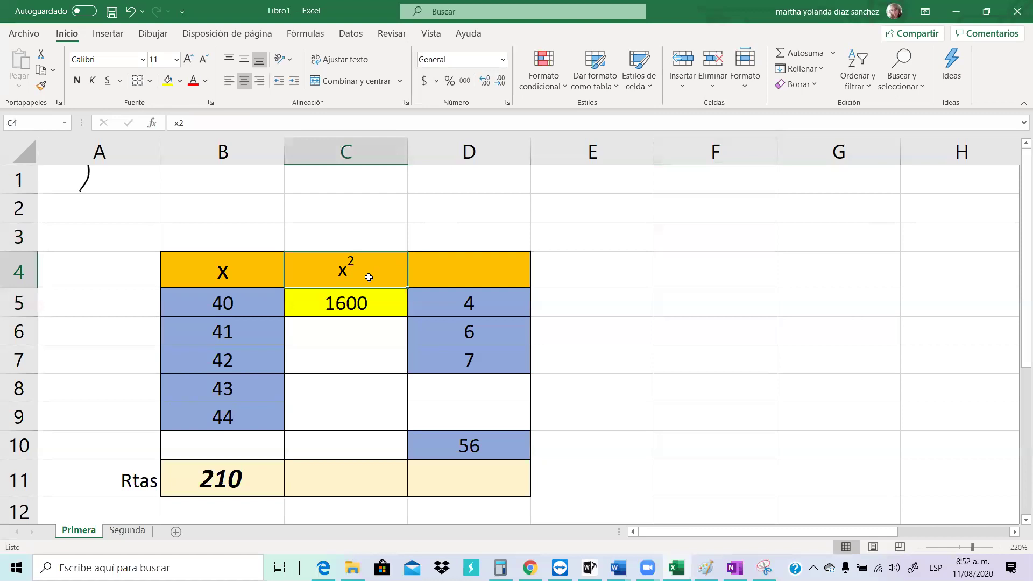
Try the heading x4 in cell D4 with the 4 as subscript, and clear that heading again
click(429, 275)
text(x4)
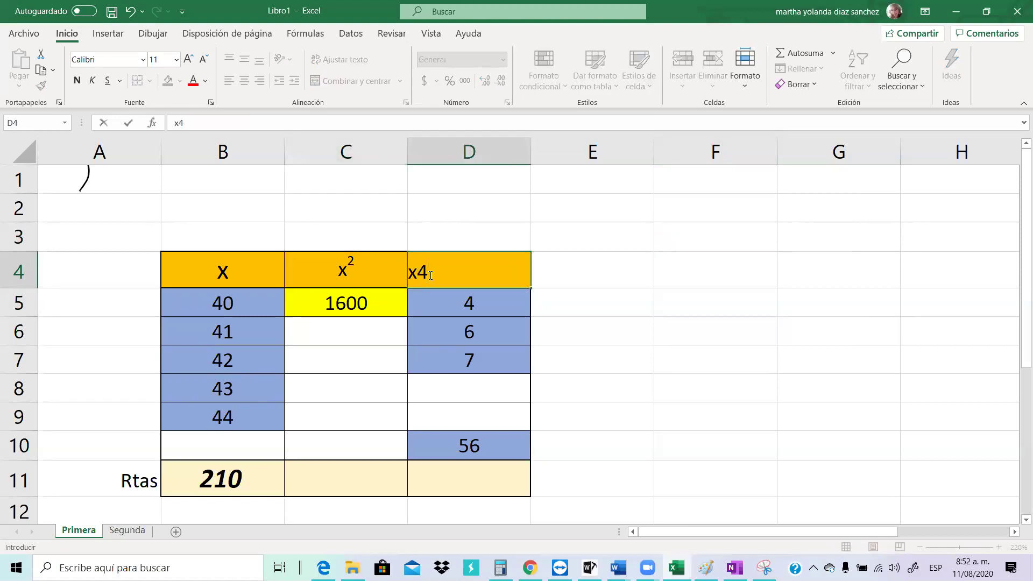
drag(430, 275, 418, 274)
click(211, 102)
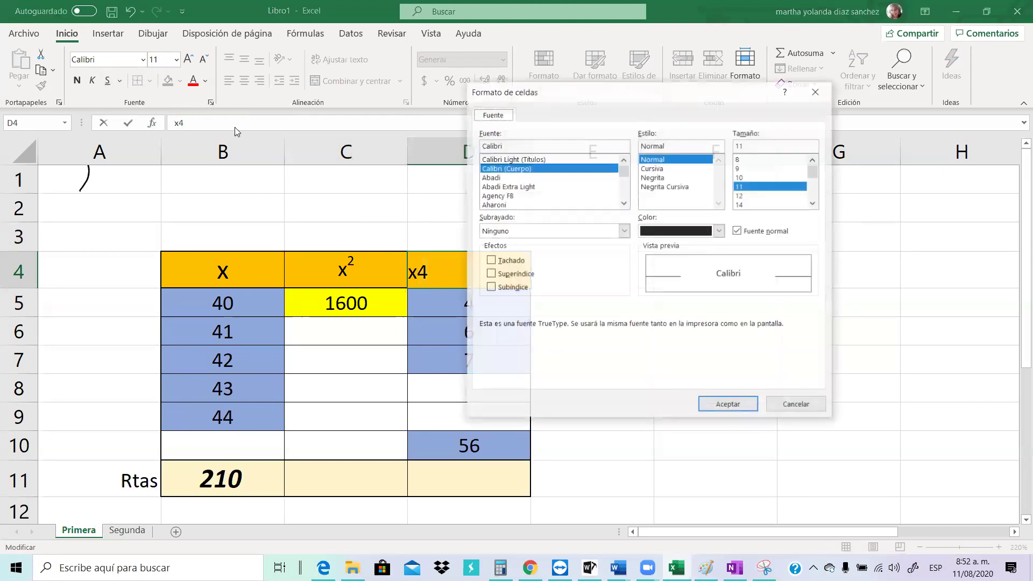
click(510, 287)
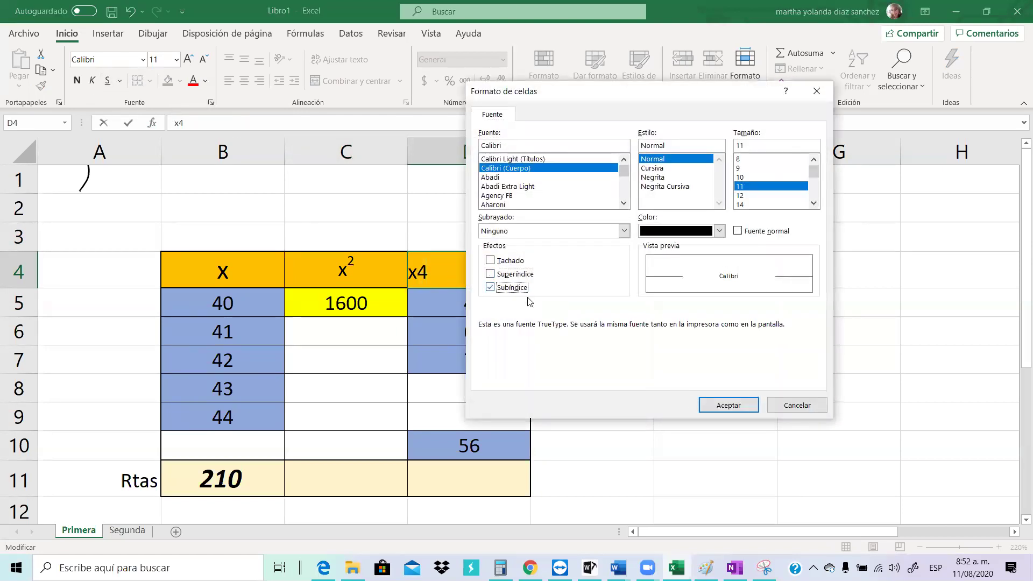
click(720, 405)
click(700, 364)
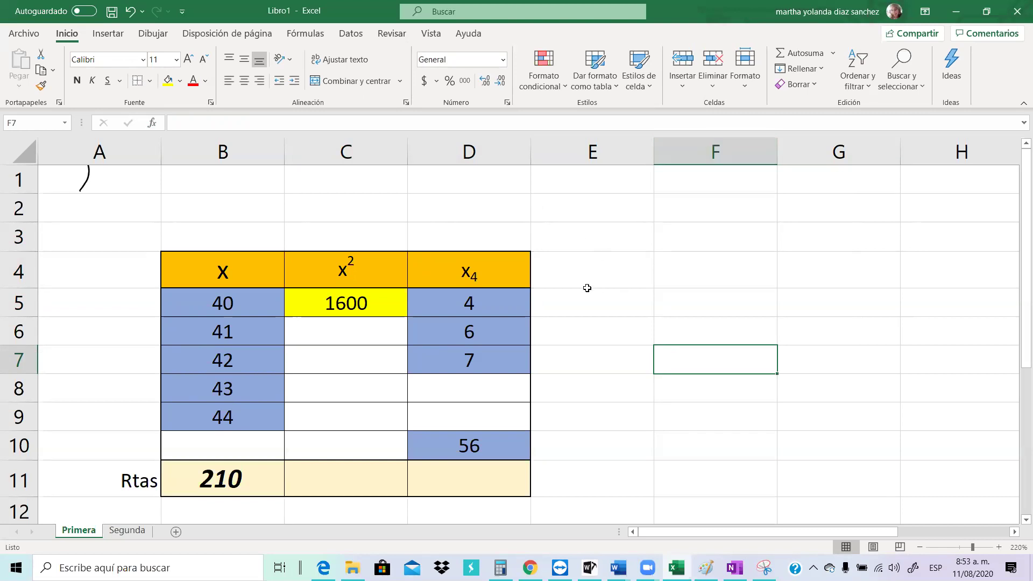
click(500, 276)
key(Delete)
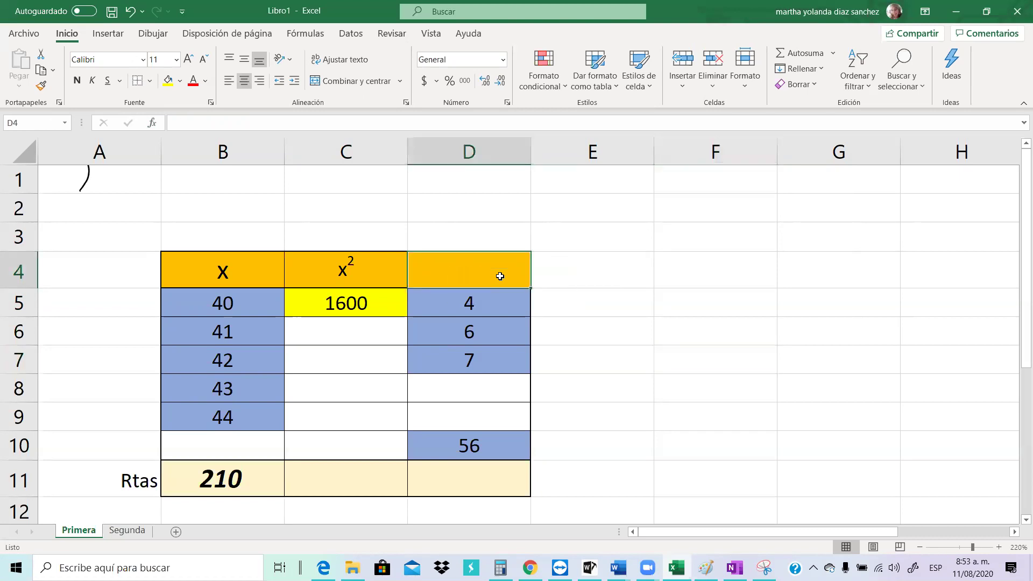
Examine the formula in C5 and how the X values in column B pair with the square cells down to row 9
double_click(335, 305)
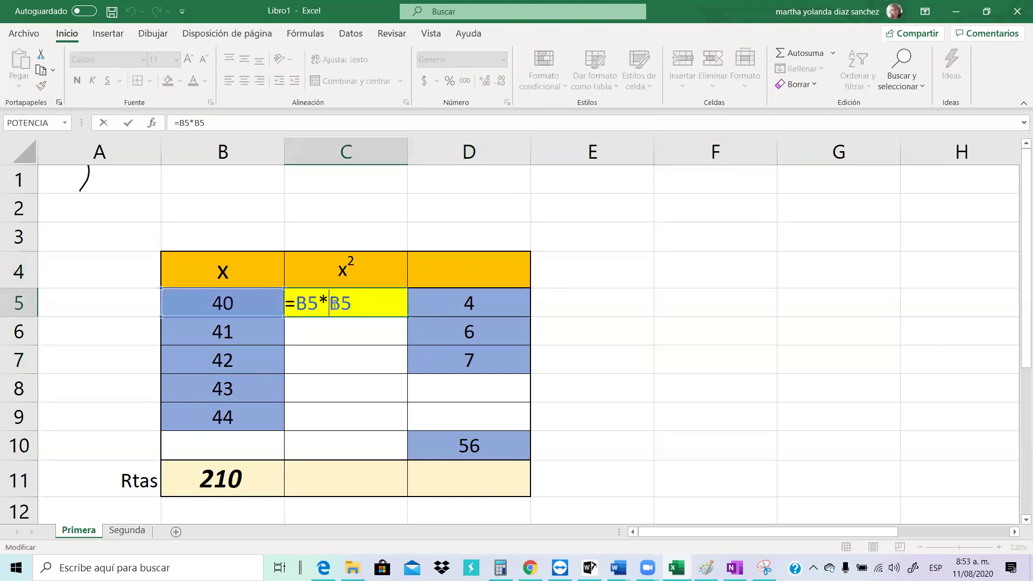
click(360, 350)
key(Escape)
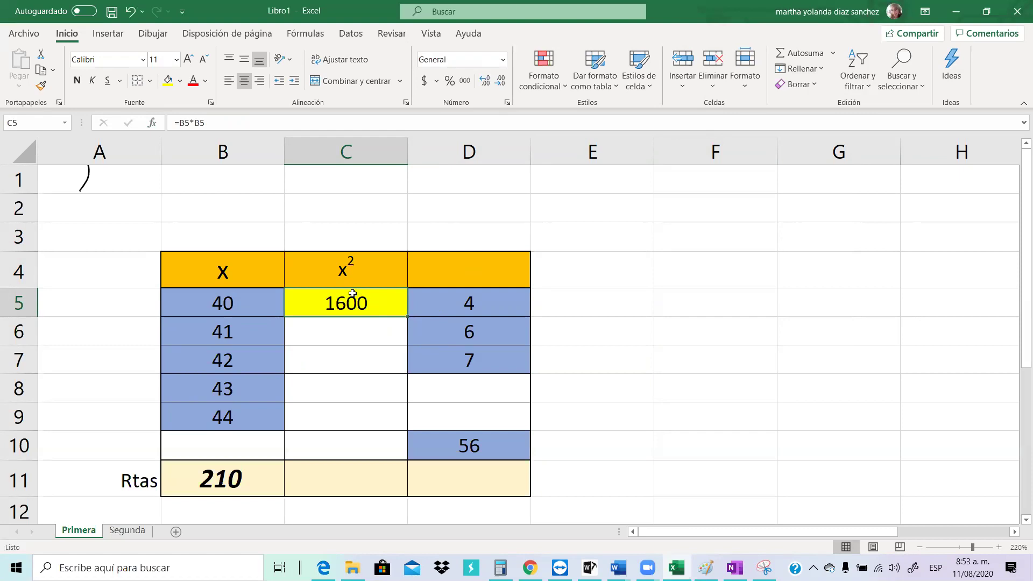
click(219, 305)
click(310, 333)
click(256, 339)
click(300, 352)
click(204, 363)
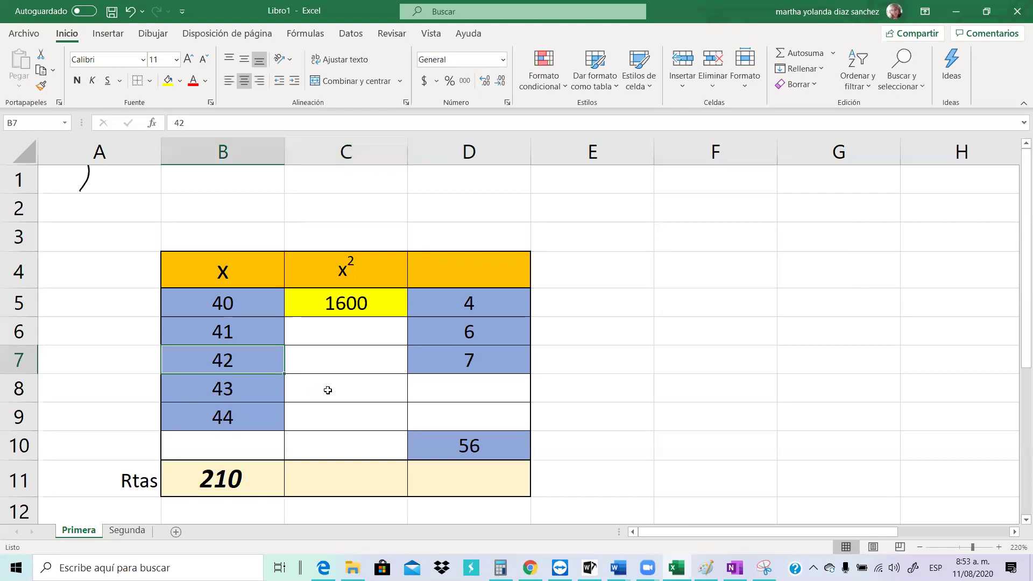
click(328, 387)
click(231, 396)
click(309, 418)
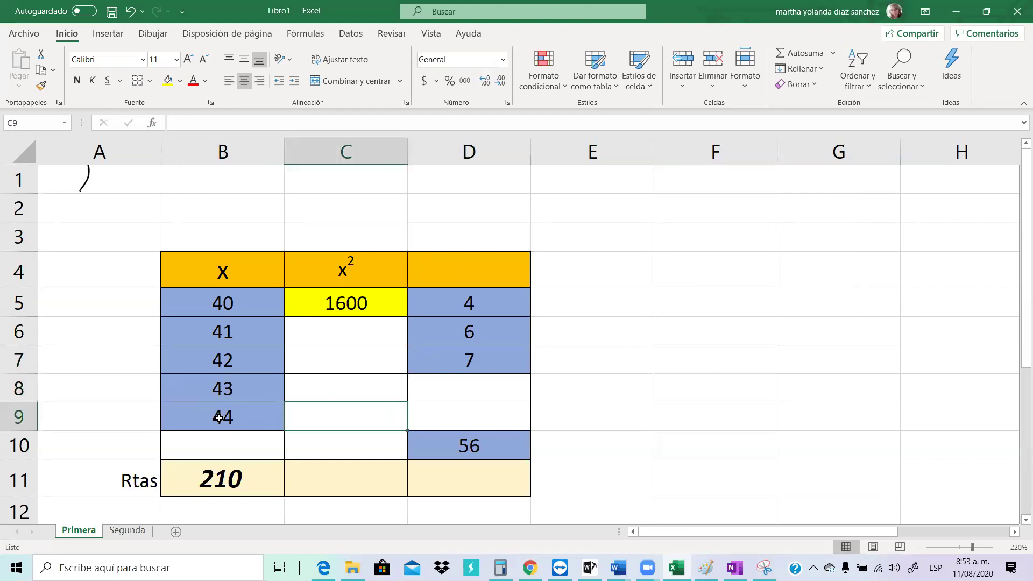
Autofill the formula from C5 down to C9 to square all the X values
click(353, 307)
drag(408, 318, 404, 429)
click(673, 397)
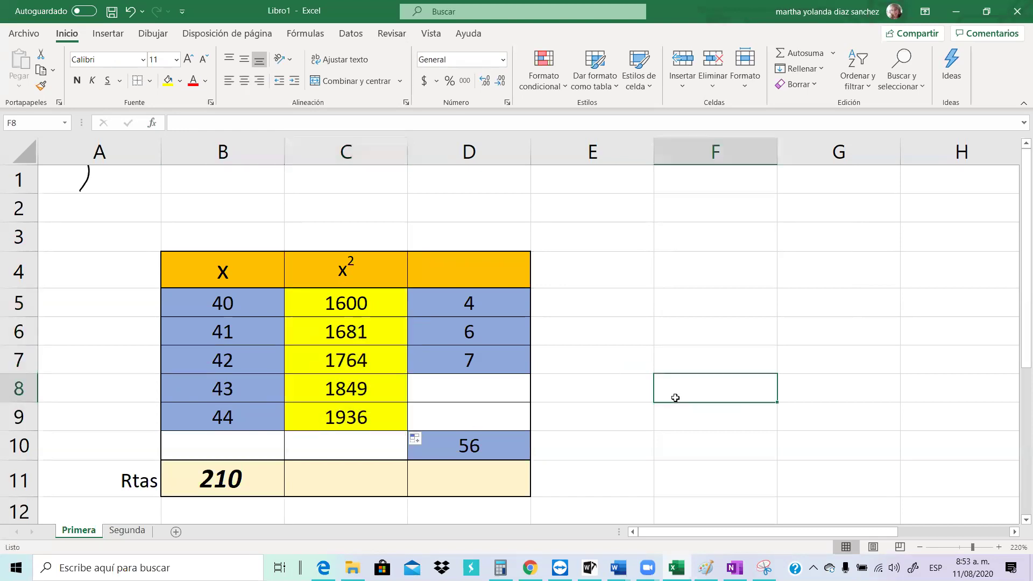
Inspect the cell references in the copied formulas of C6 and C7
click(343, 332)
double_click(343, 332)
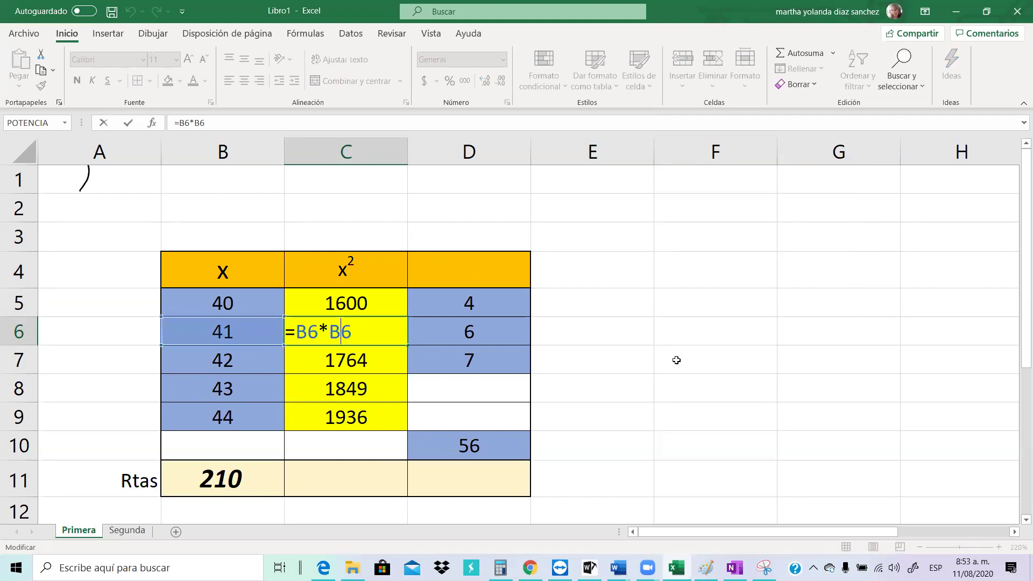
key(Return)
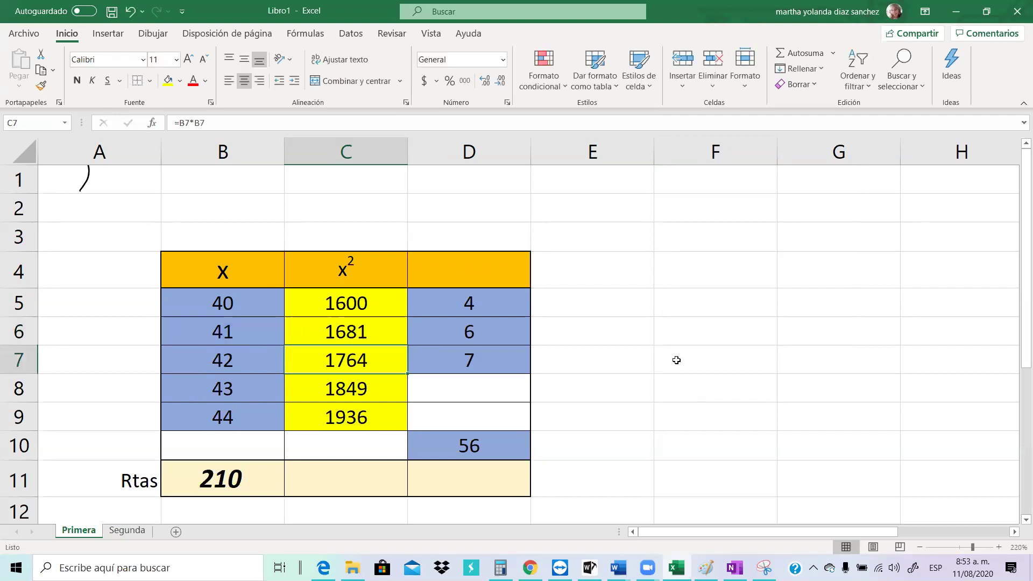
double_click(373, 359)
key(Return)
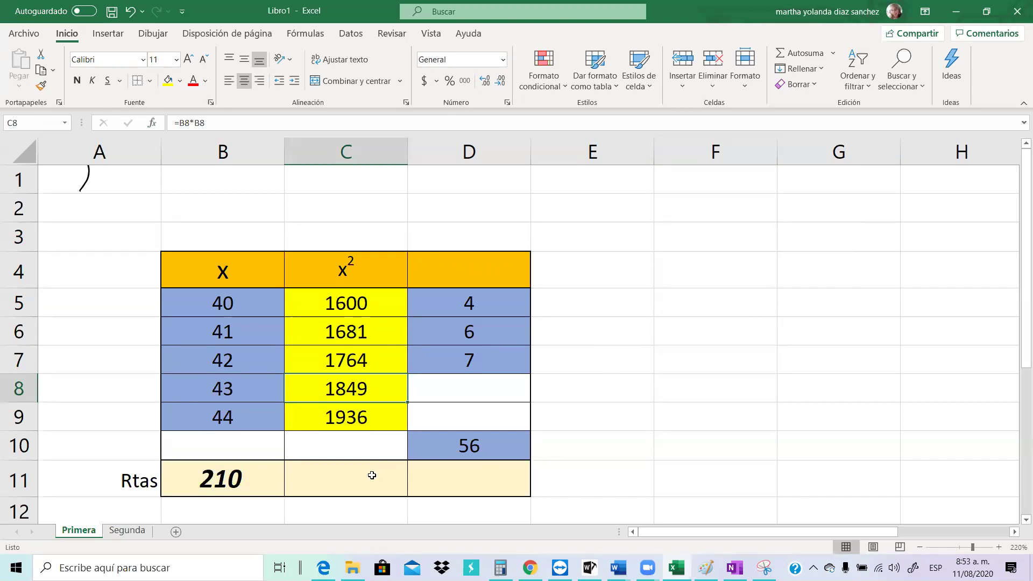
Check the sum formula in B11, and select C11 in the Rtas row under the squared values
click(352, 479)
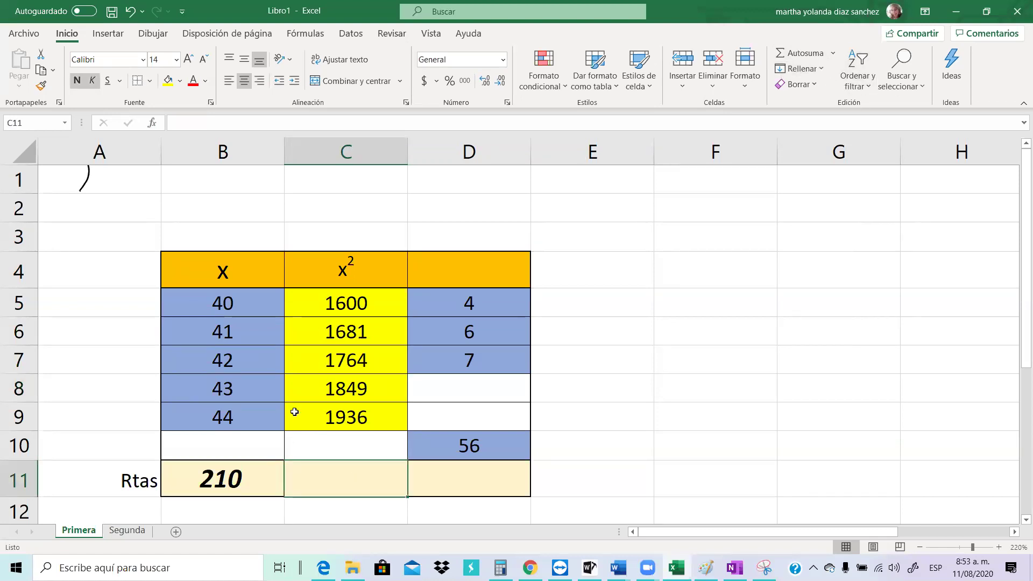
click(241, 486)
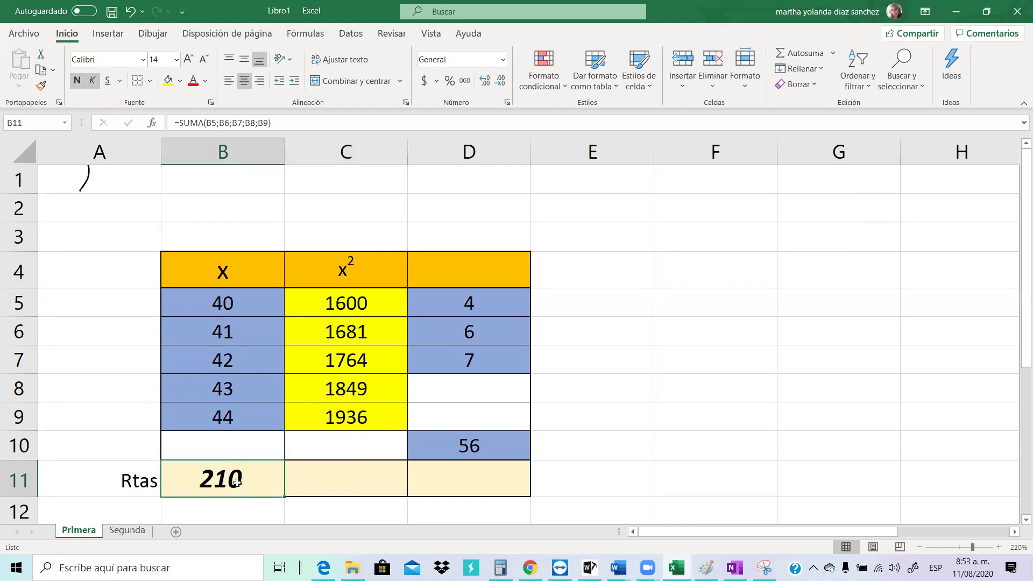
click(400, 475)
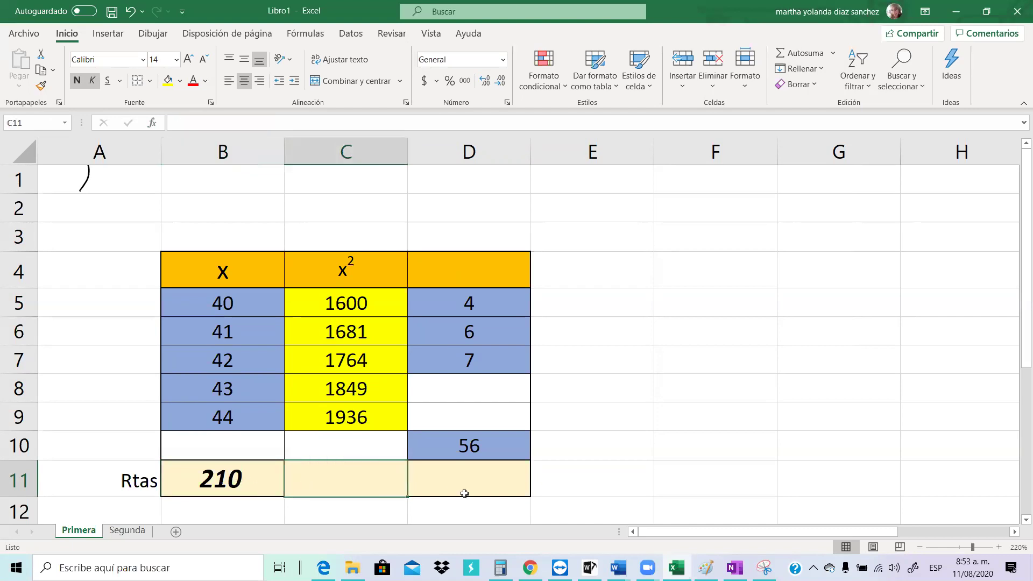
Clear the total in B11 and re-enter it as =suma(b5:b9) to add up the X values
click(255, 478)
key(Delete)
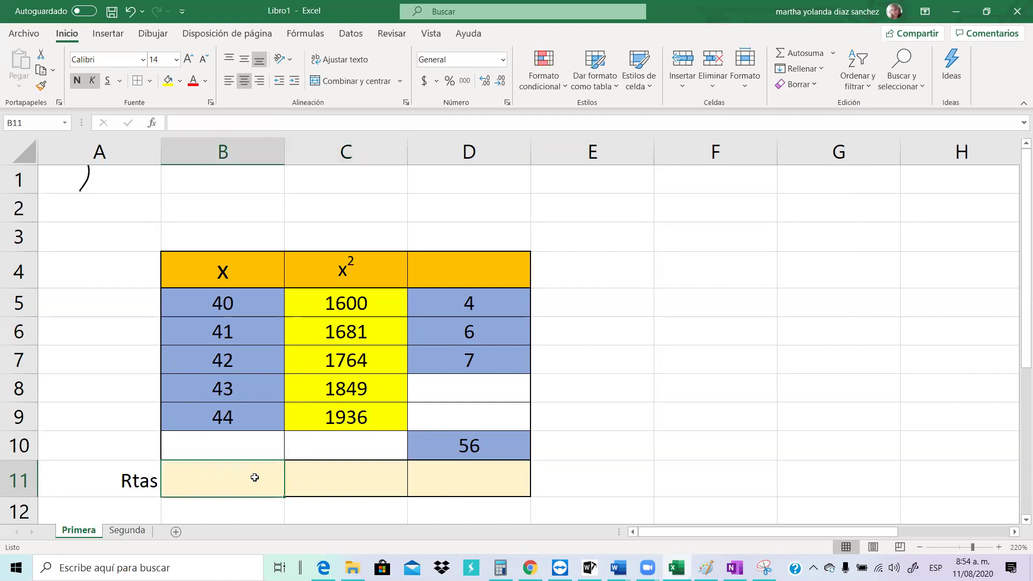
text(=)
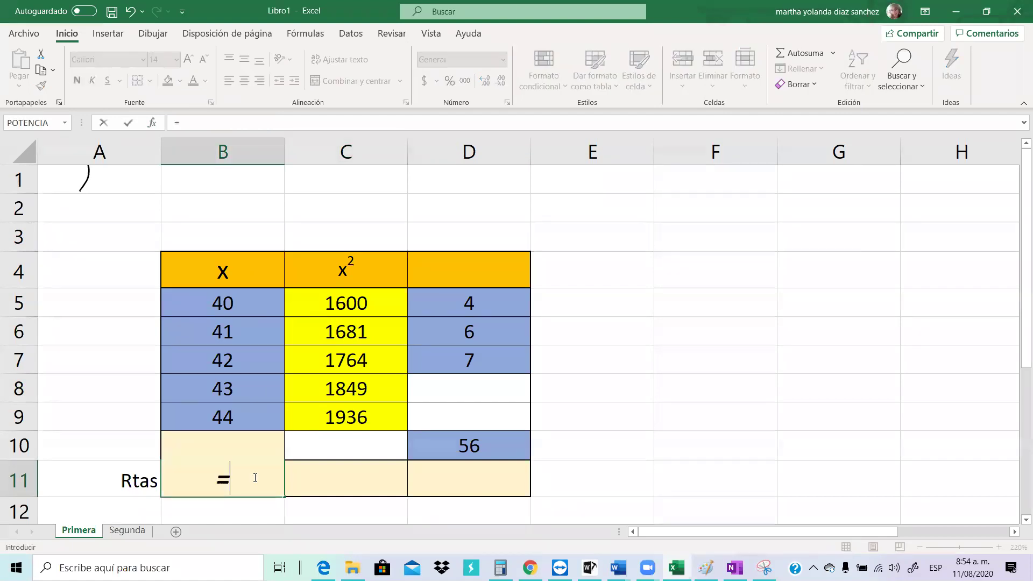
text(suma()
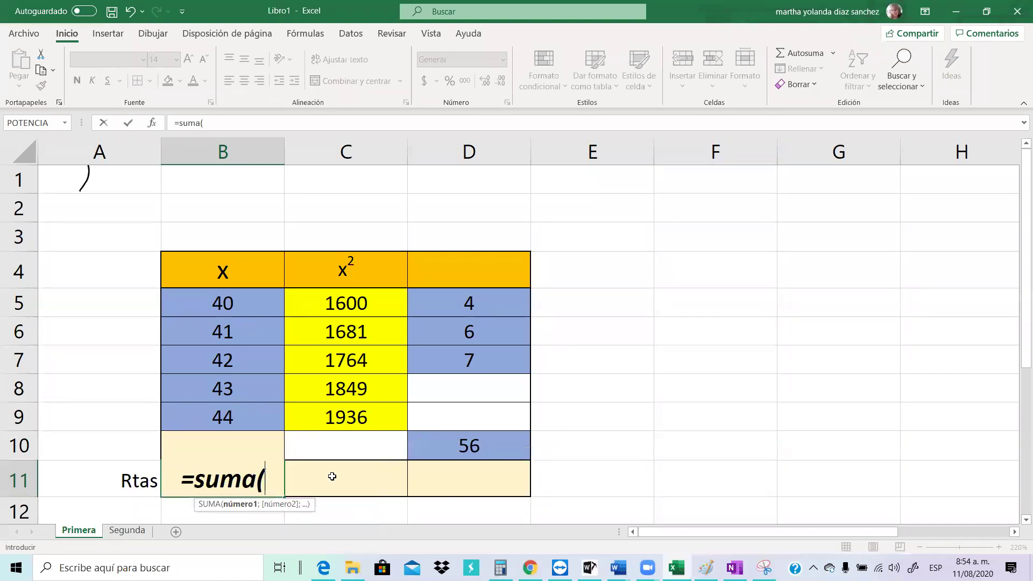
text(b)
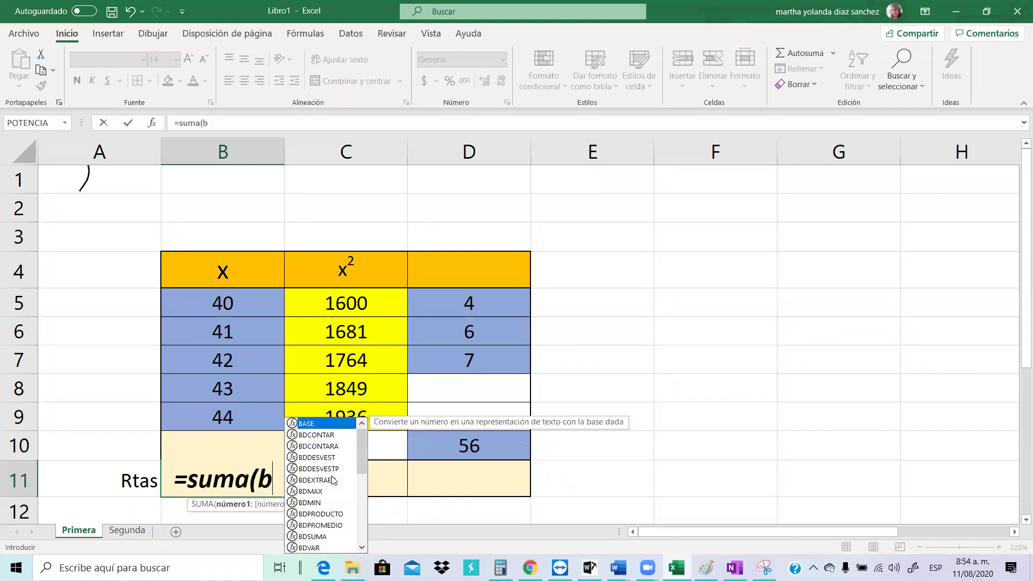
text(5:)
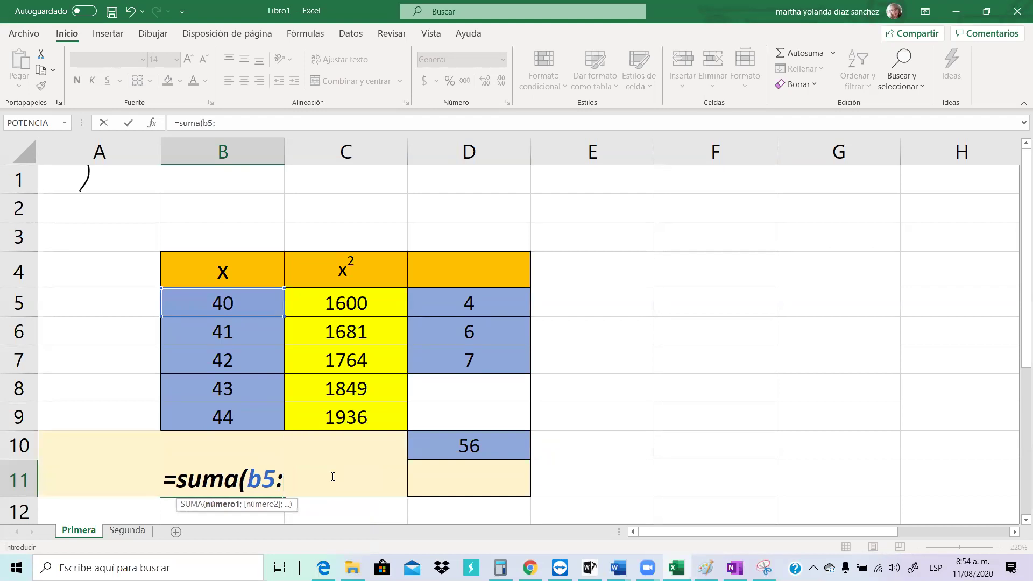
text(b0)
key(BackSpace)
text(9()
key(BackSpace)
text())
key(Return)
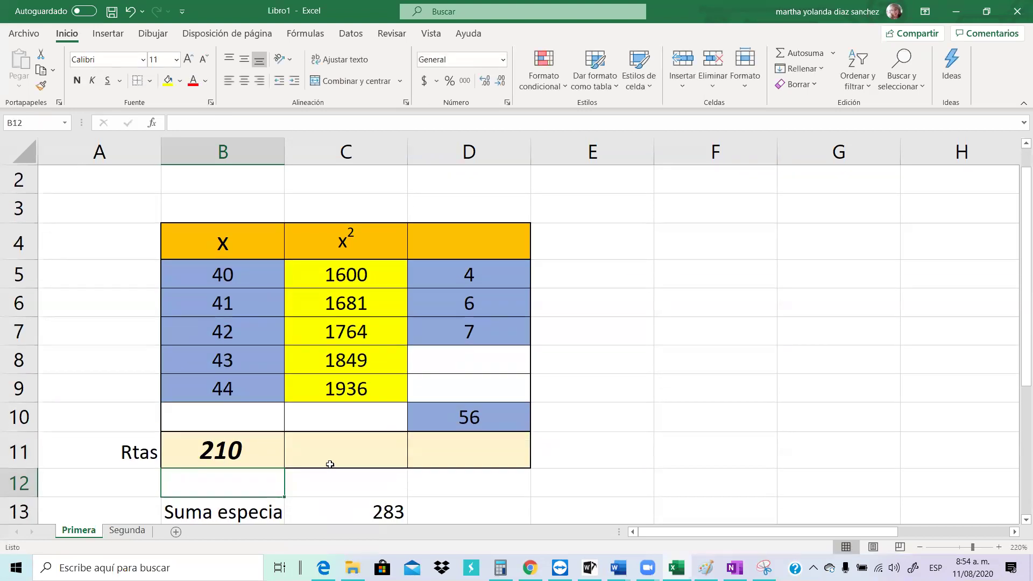
Autofill the sum formula from B11 into C11 to total the squared values
click(364, 447)
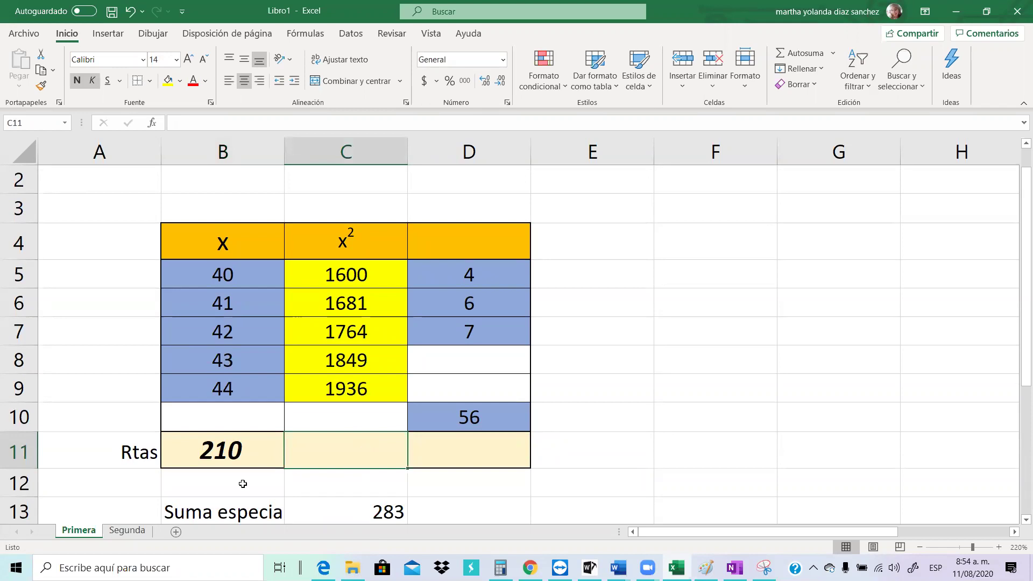
click(227, 463)
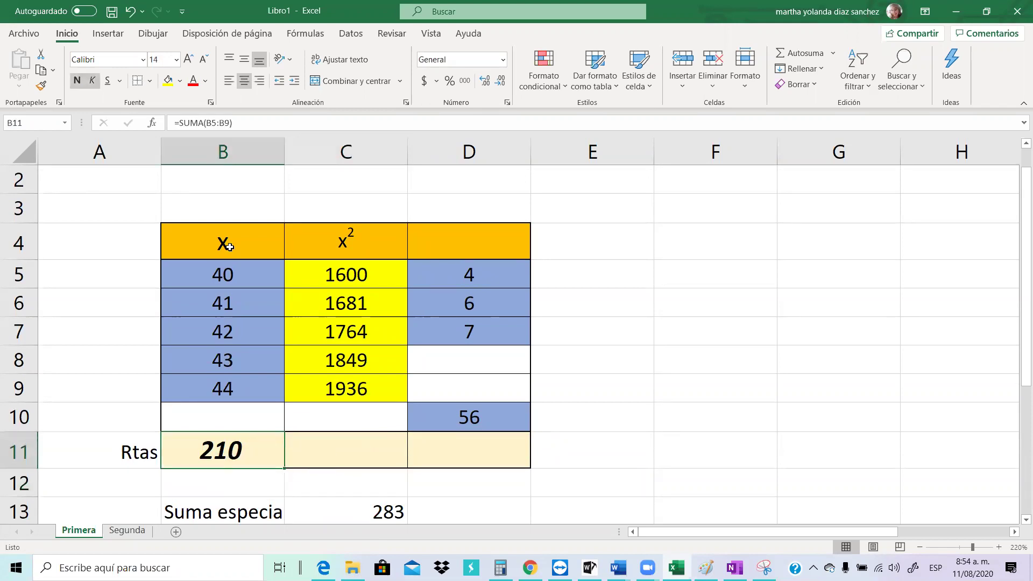
click(327, 460)
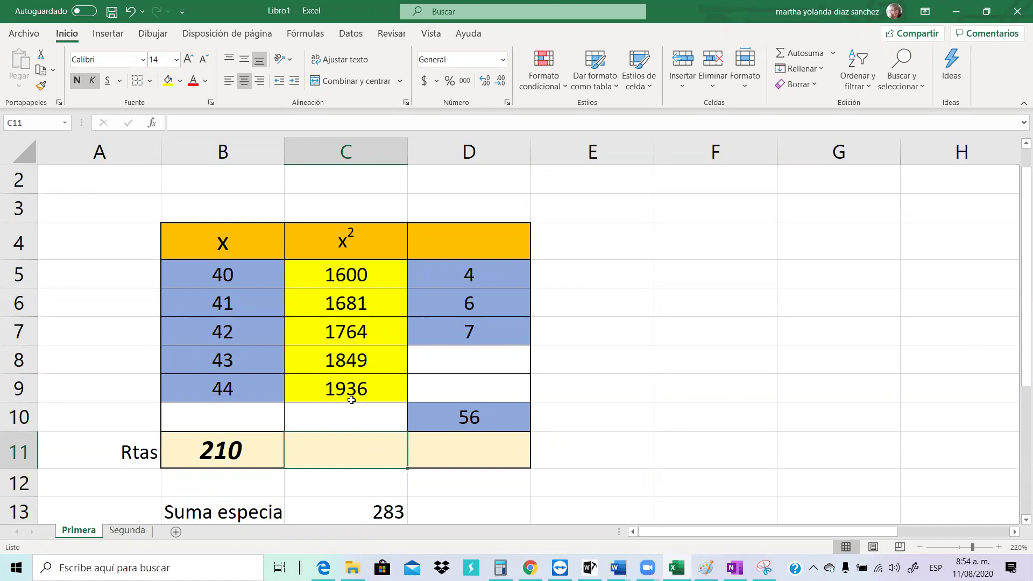
click(239, 454)
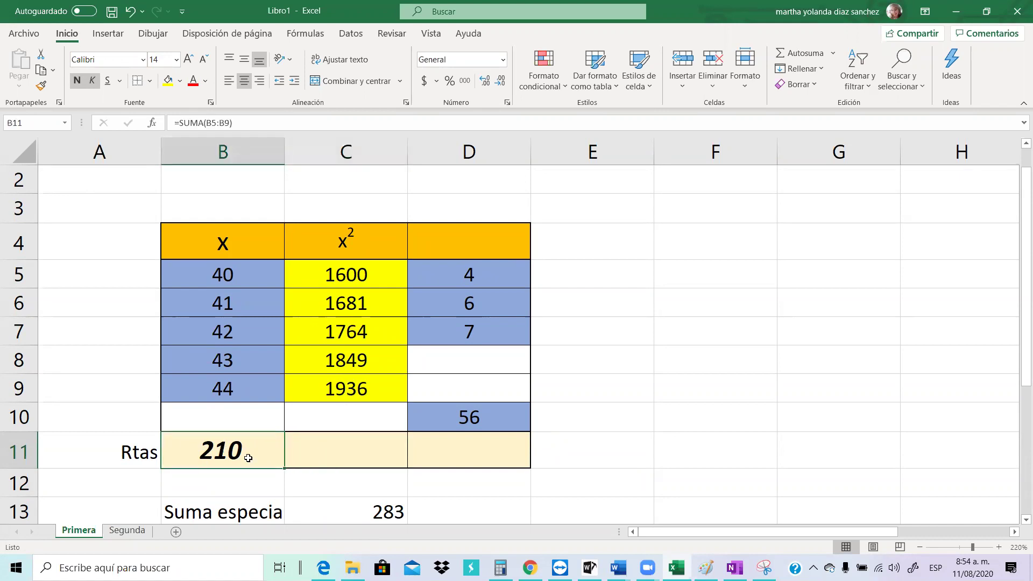
drag(285, 470, 376, 472)
click(335, 504)
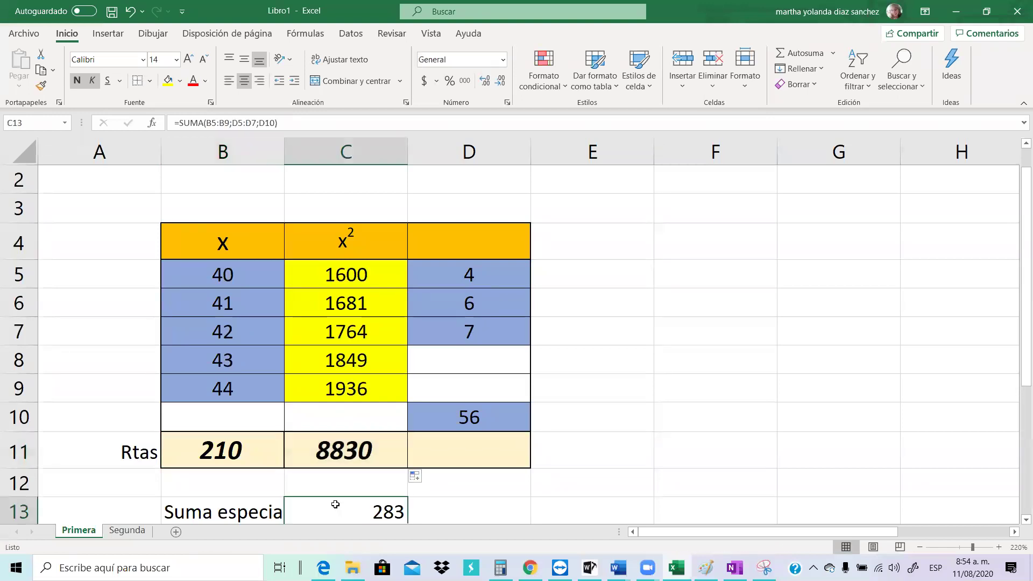
Inspect the ranges referenced by the sum formulas in C11 and B11, leaving both formulas as they are
double_click(347, 454)
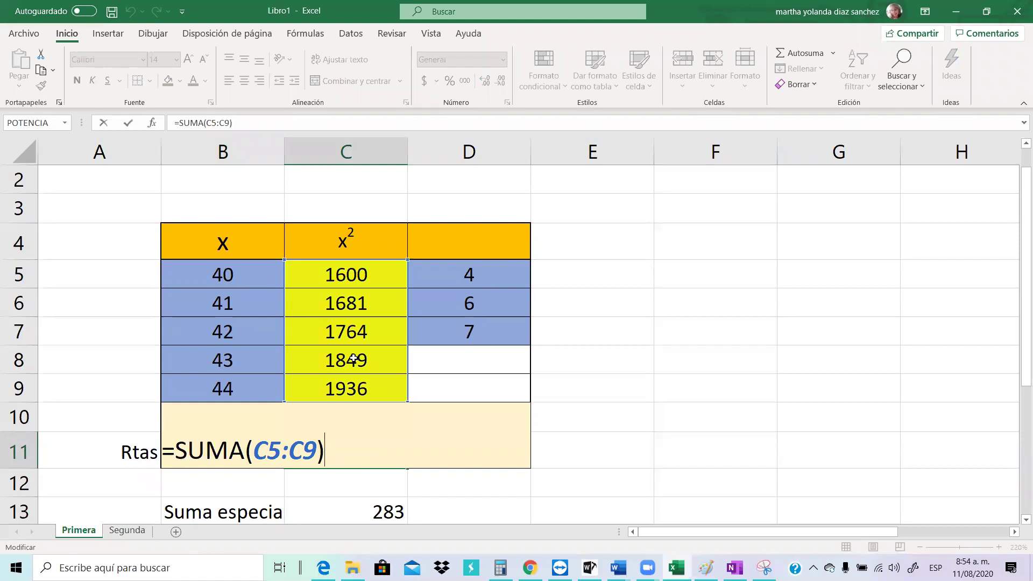
key(Escape)
double_click(224, 420)
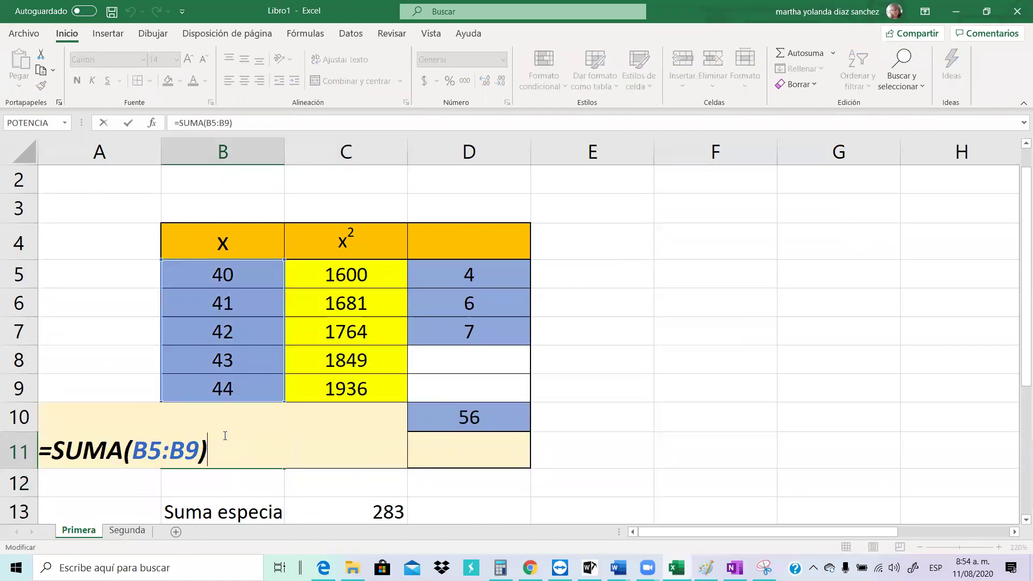
key(Return)
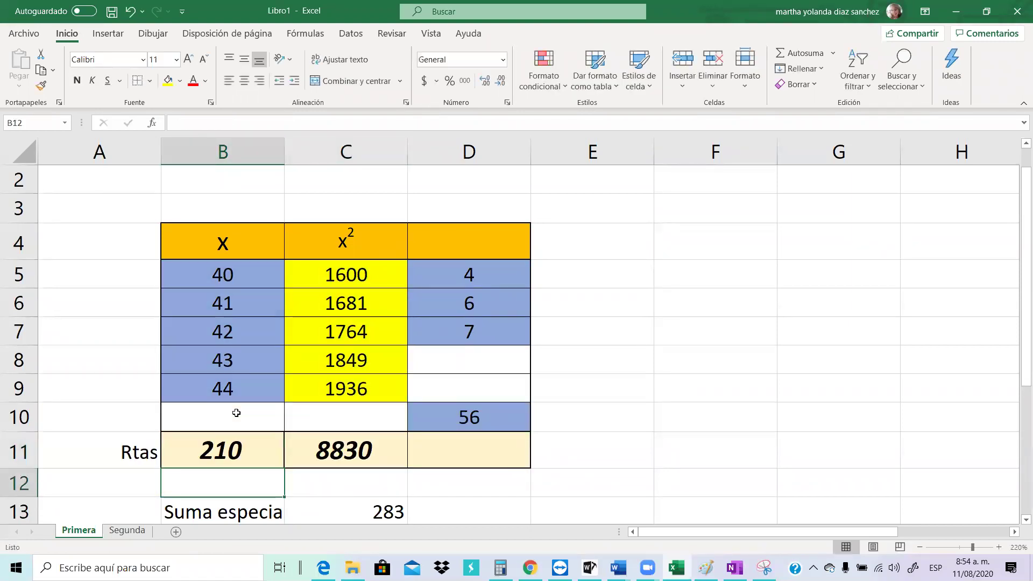
Autofill the sum formula from C11 into D11 to total column D
click(483, 448)
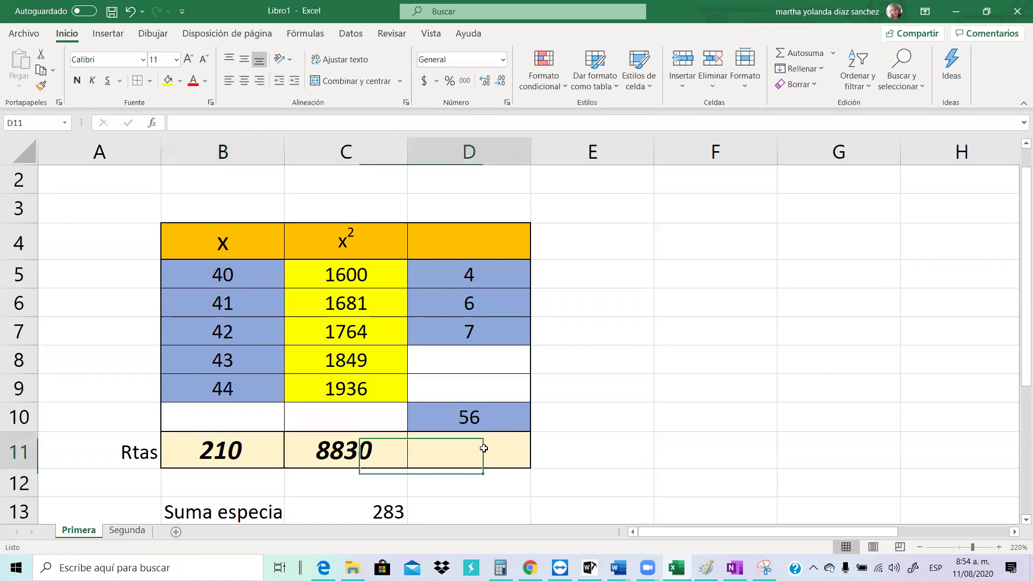
click(366, 452)
drag(406, 469, 530, 467)
click(537, 464)
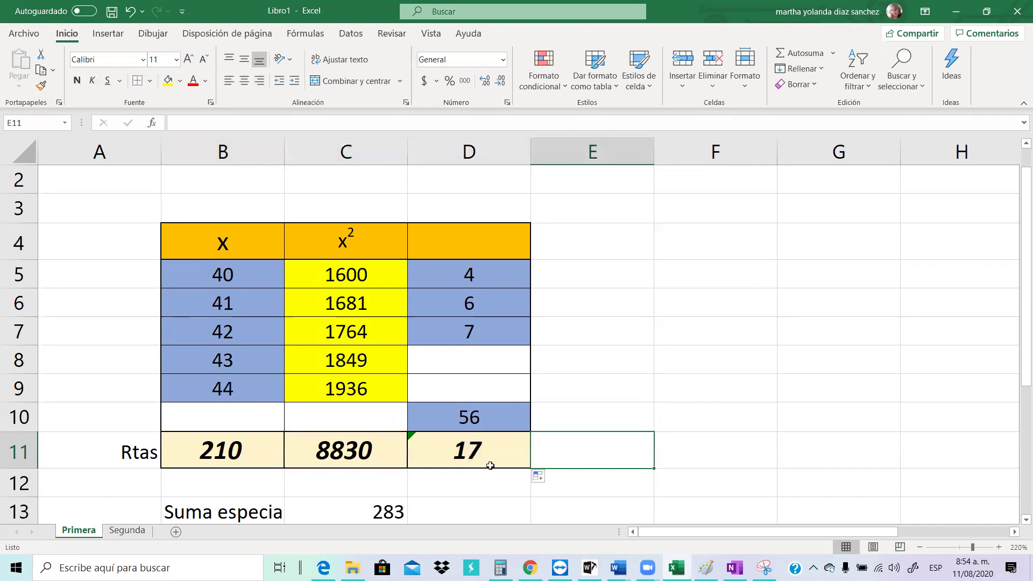
Inspect which cells the copied sum in D11 covers and compare it with the formula in C11
click(483, 447)
double_click(483, 447)
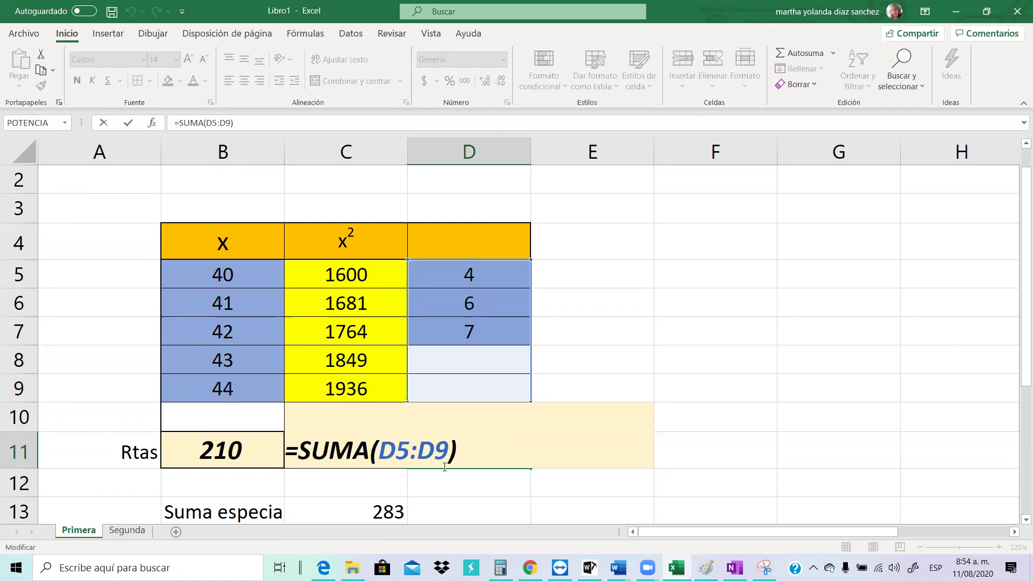
key(Return)
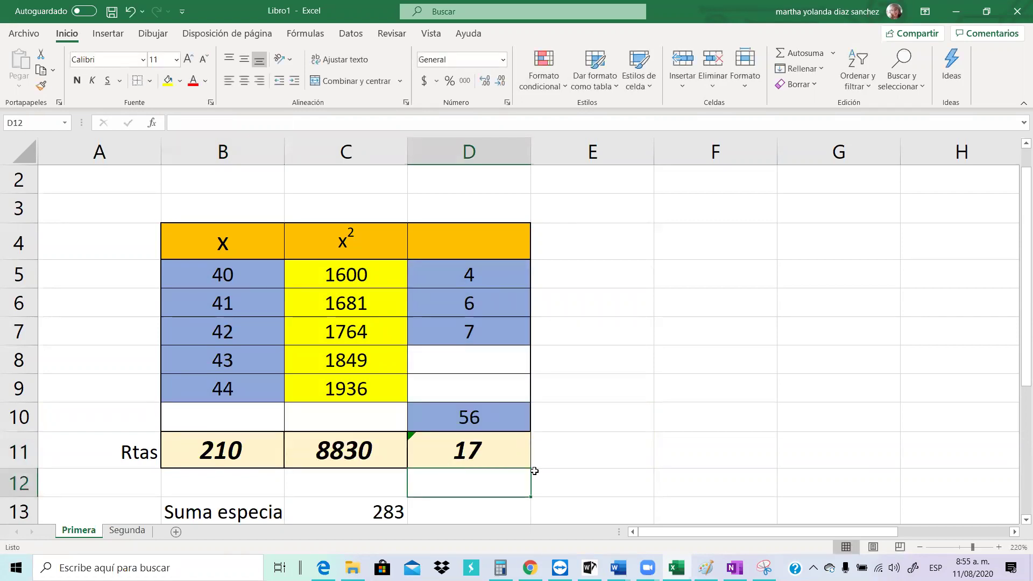
click(344, 450)
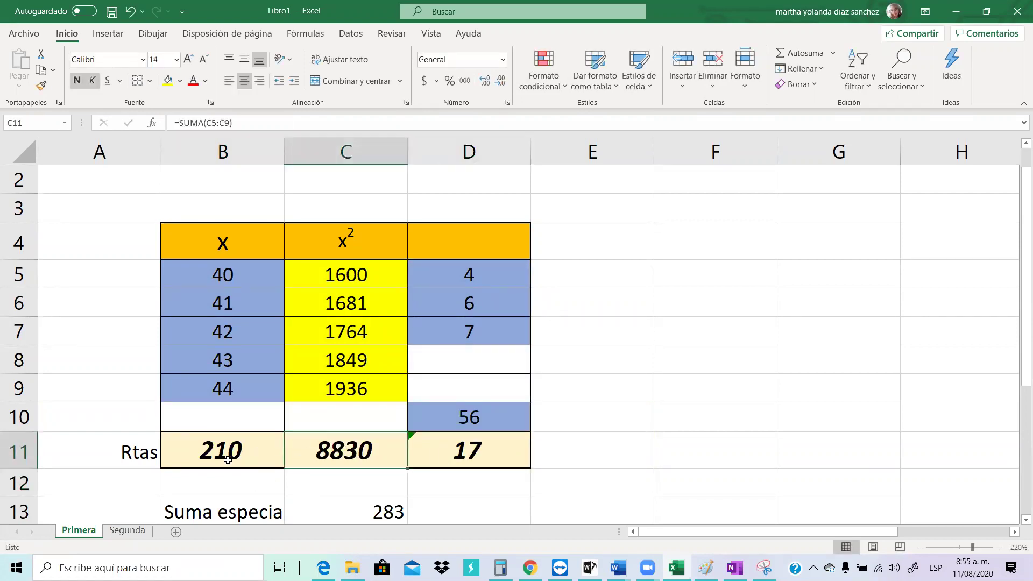
click(471, 461)
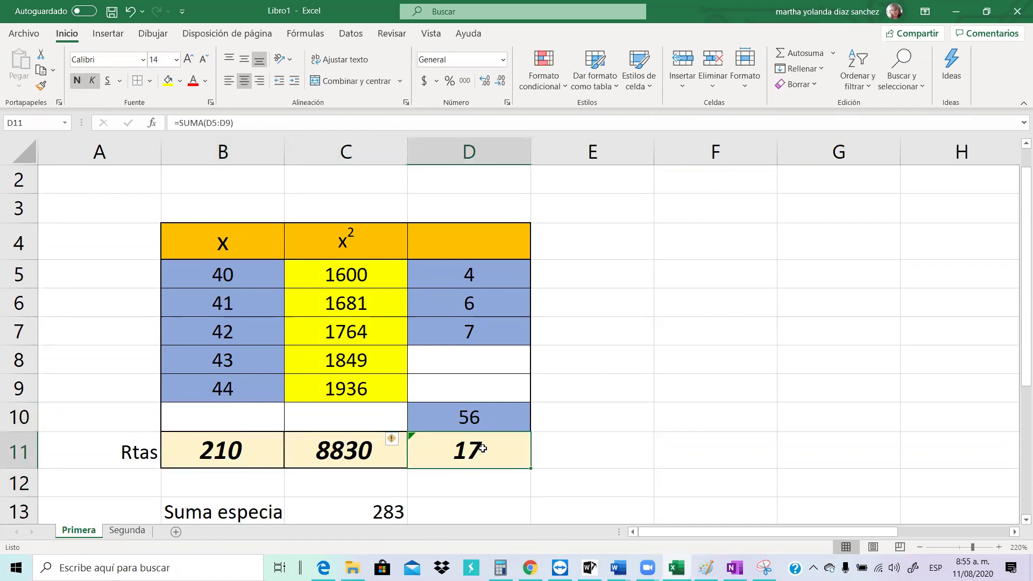
Extend the sum range in D11 to D5:D10 so that it includes the value in row 10
double_click(483, 448)
key(Left)
key(Left)
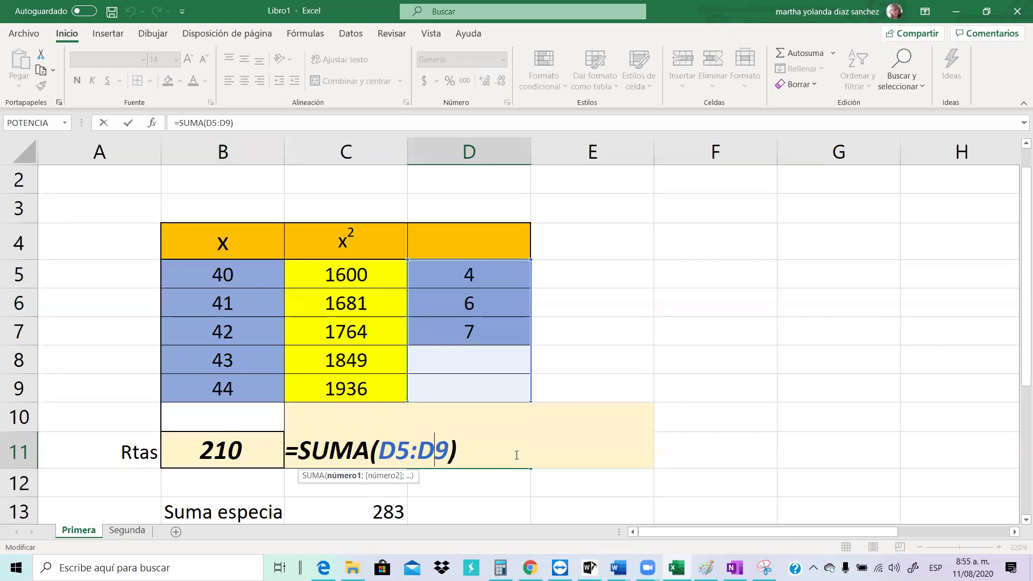
text(10)
key(Delete)
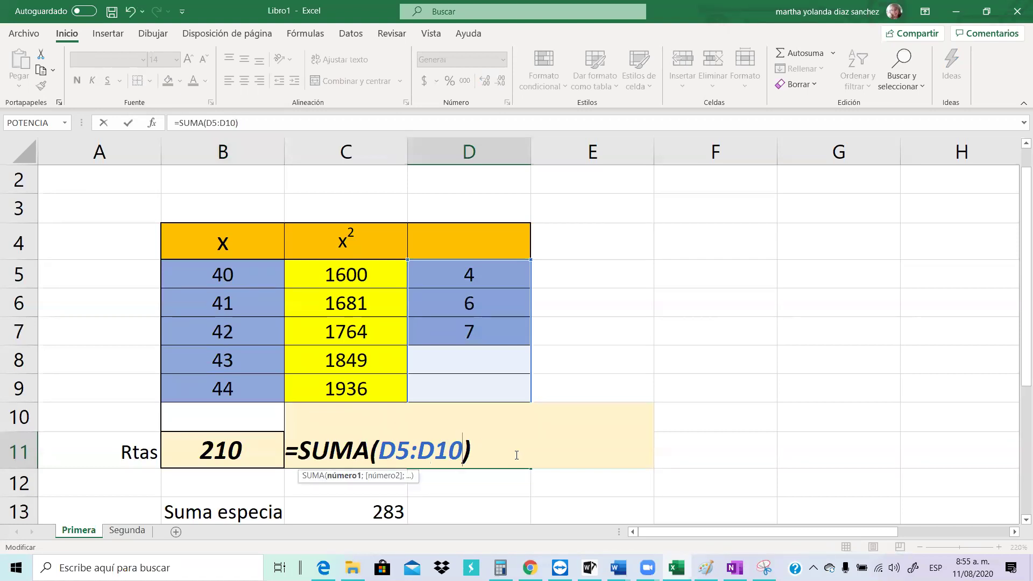
key(Return)
click(623, 384)
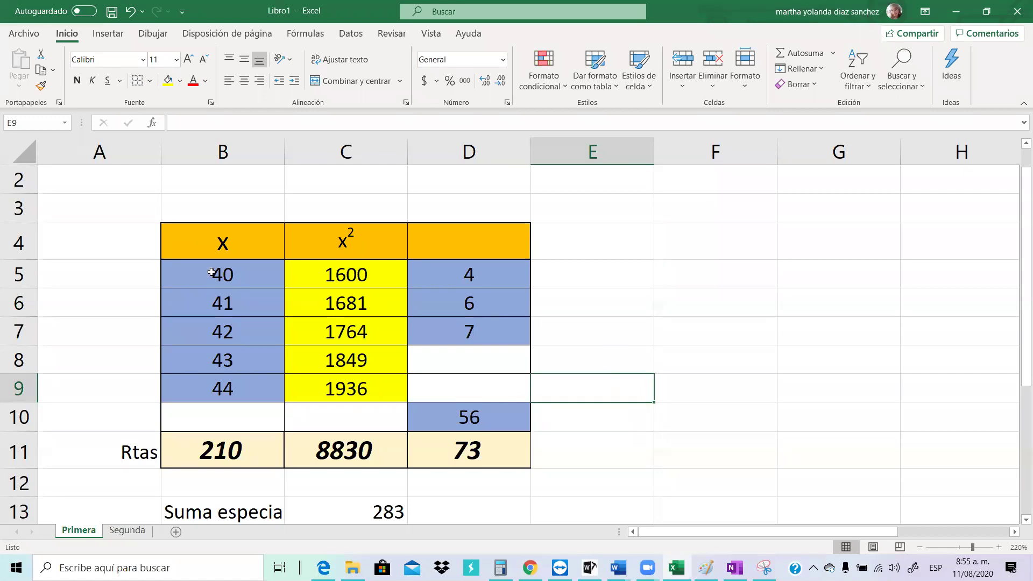
Clear the values in D5:D10, keeping the cell formatting
click(241, 287)
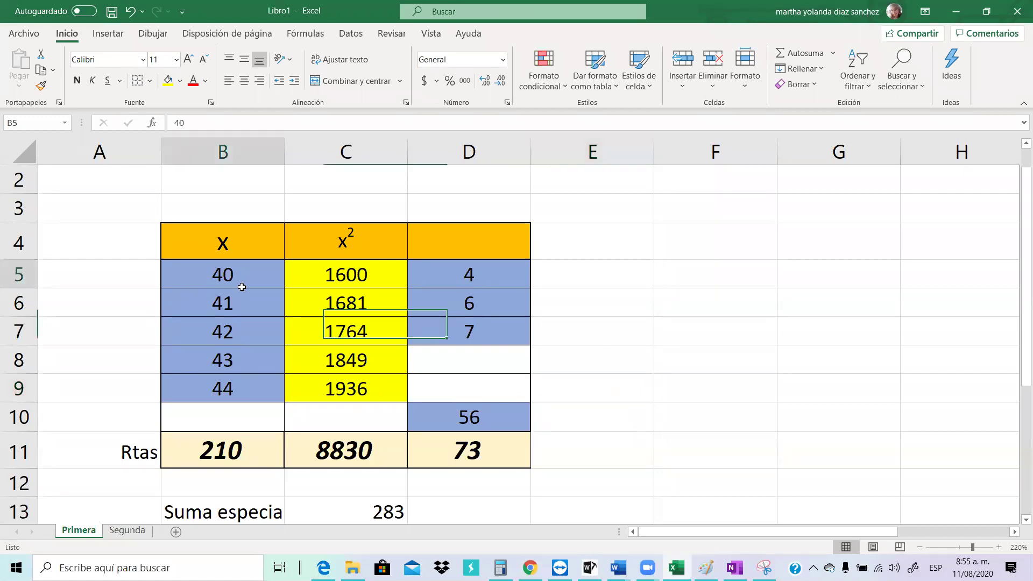
click(515, 238)
drag(497, 266, 503, 422)
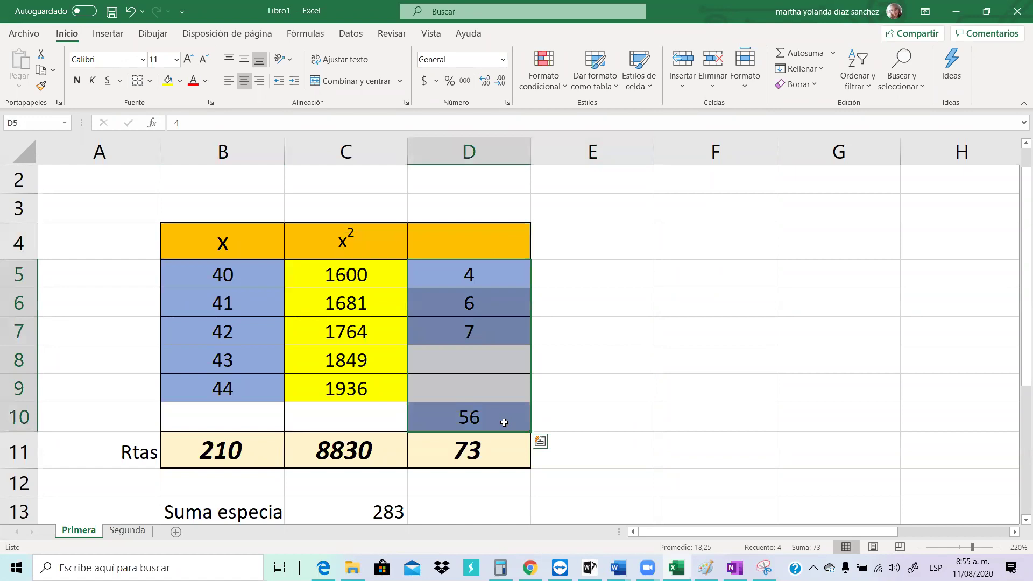
key(Delete)
Enter f(x) as the heading of the third table column in D4
click(450, 235)
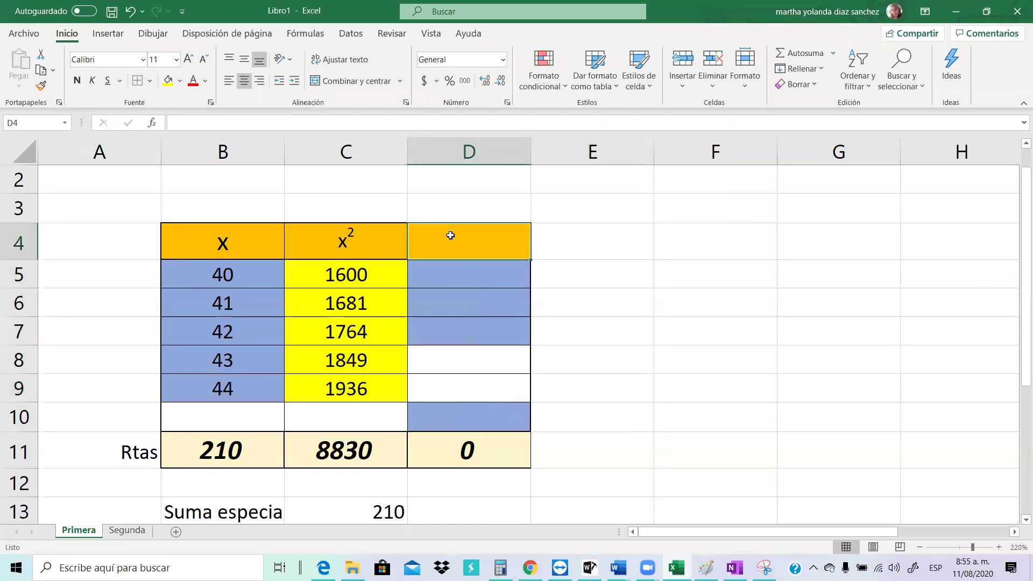
text(f(x))
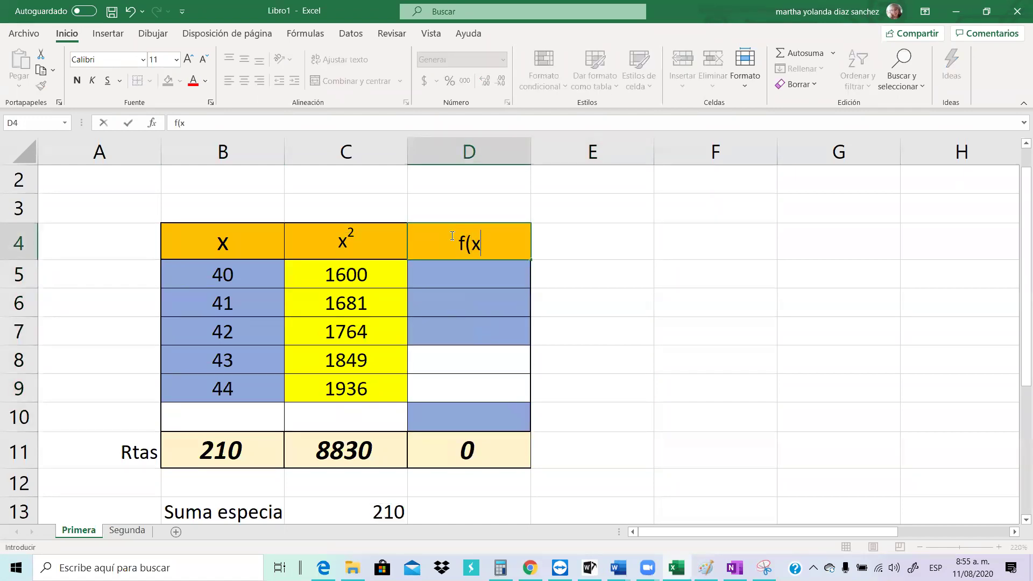
click(770, 278)
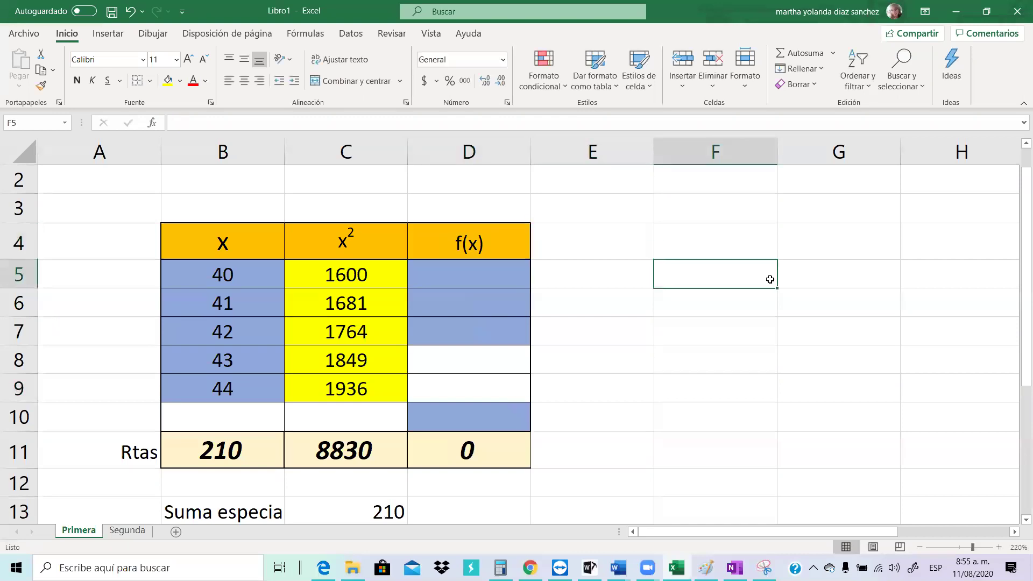
Enter f(x)=ex in D2 above the table and format the final x as superscript
click(453, 182)
text(f)
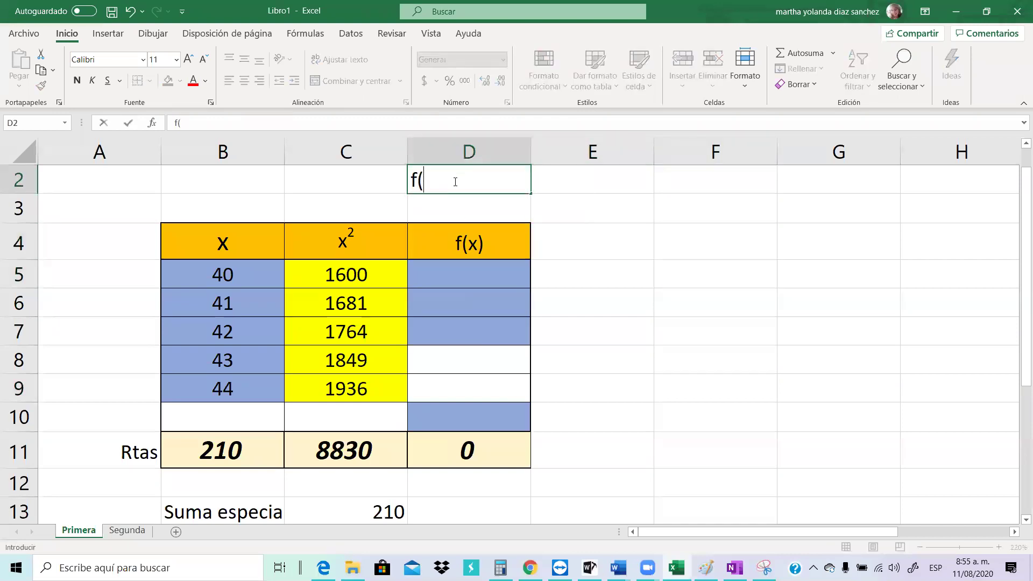
text((x)=ex)
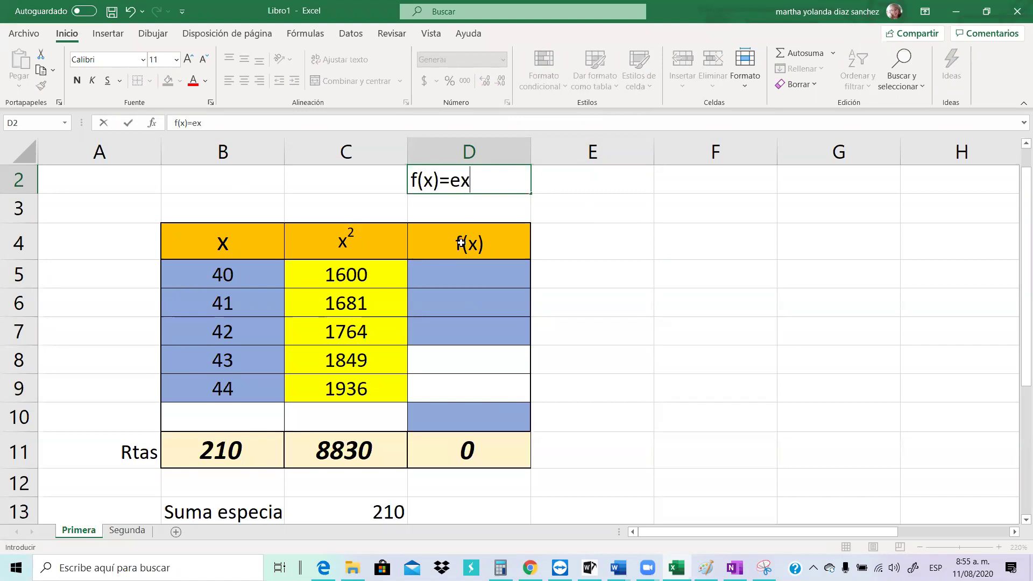
drag(474, 186, 462, 181)
key(ctrl+1)
click(512, 274)
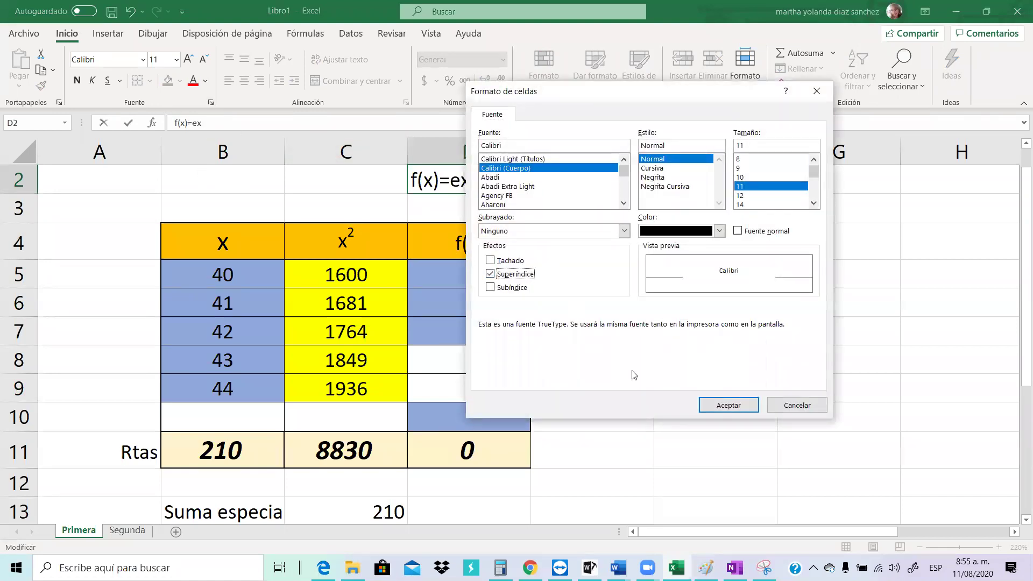
click(723, 404)
click(691, 398)
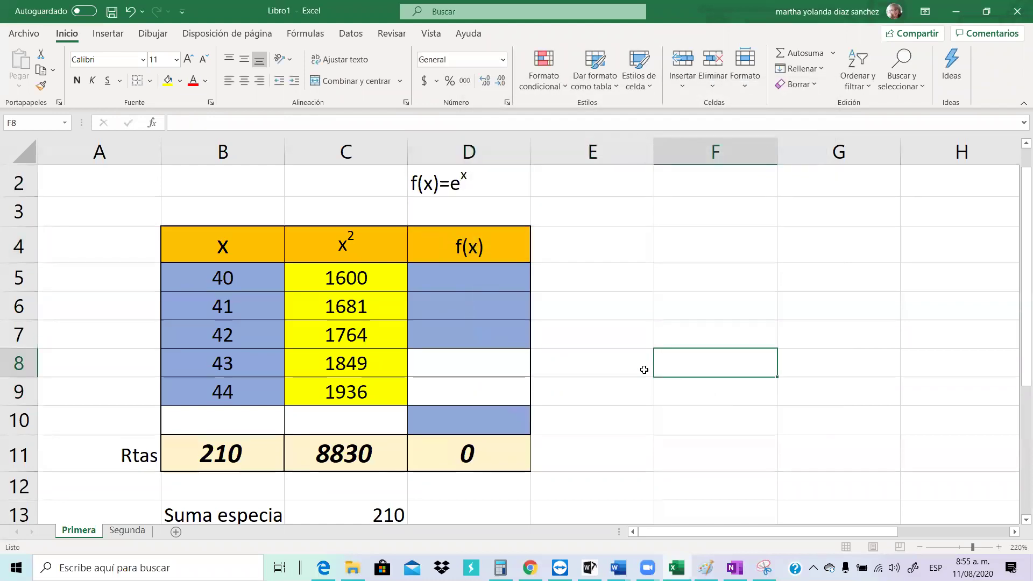
Try to enter the formula =potencia(e, in D5, the first cell of the f(x) column
click(479, 279)
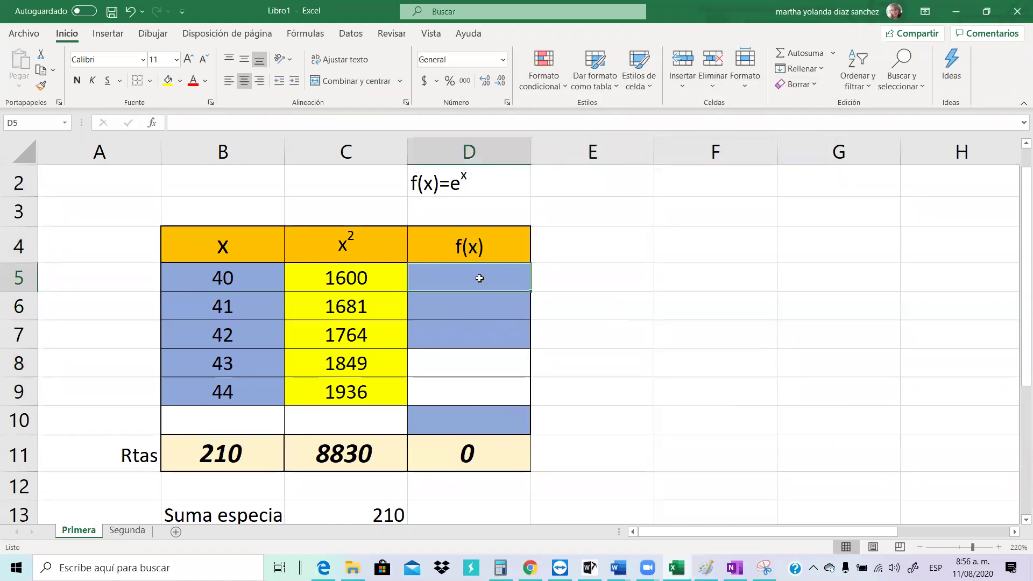
text(=)
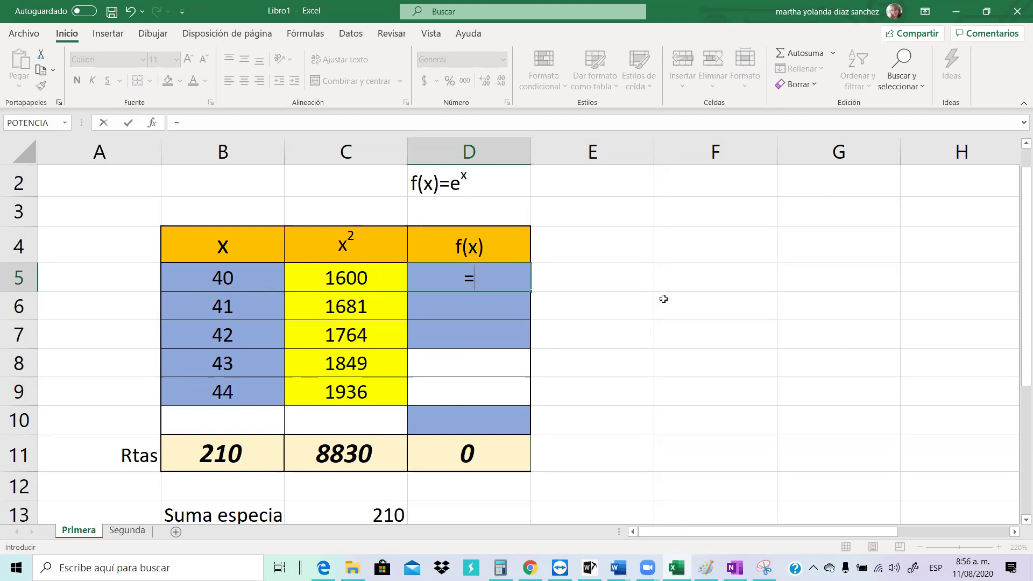
text(potenciz)
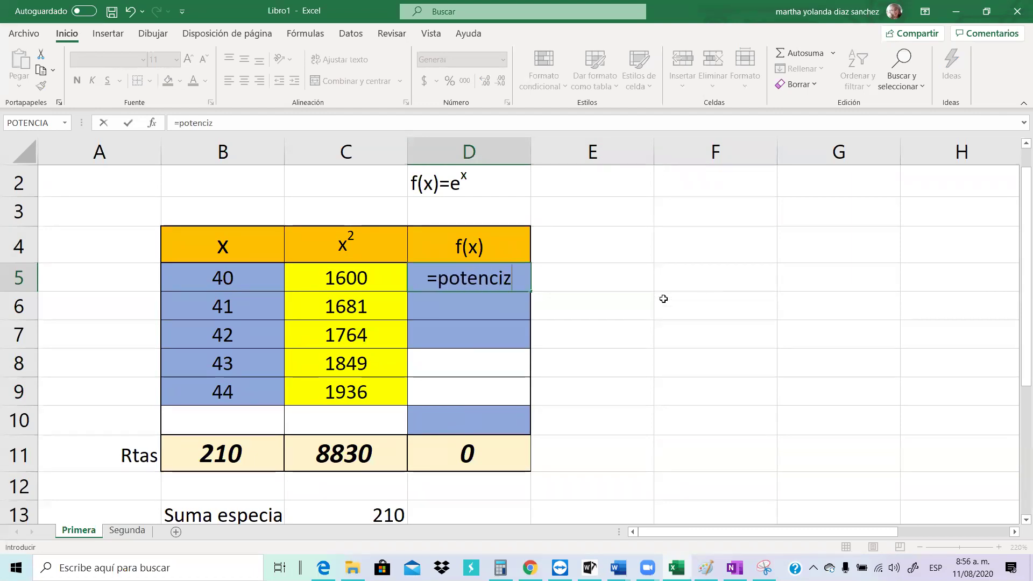
key(BackSpace)
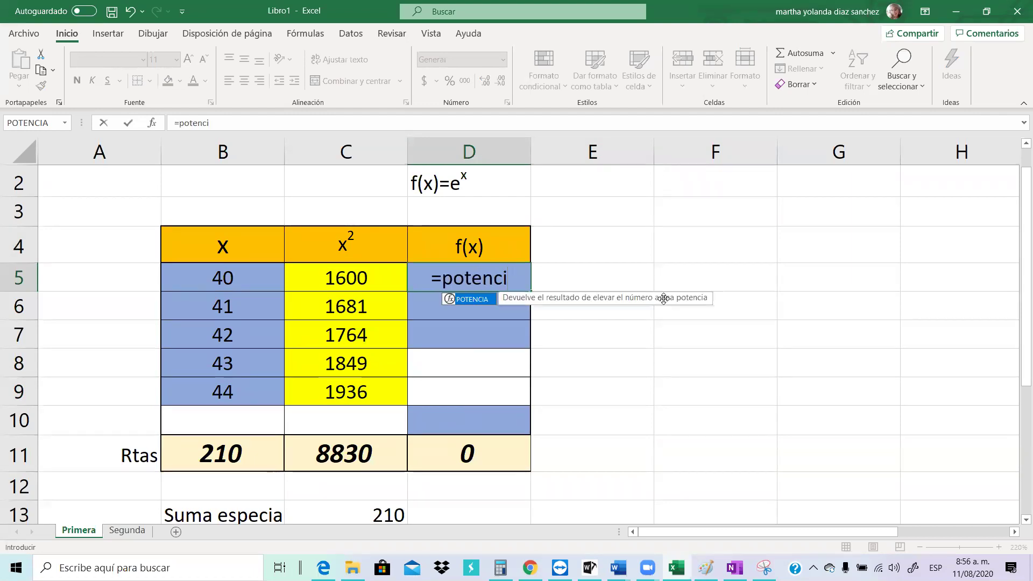
text(a()
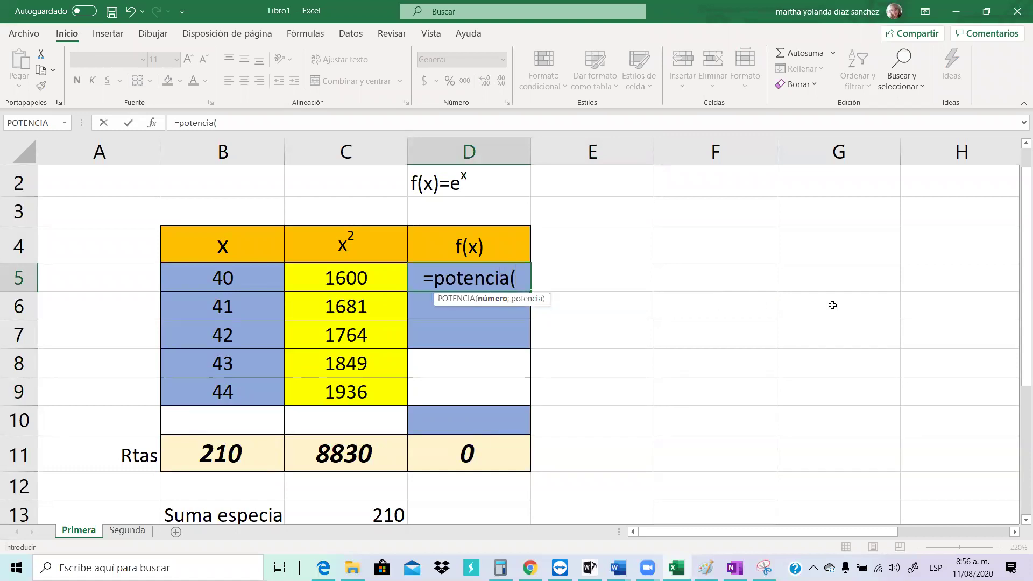
text(e)
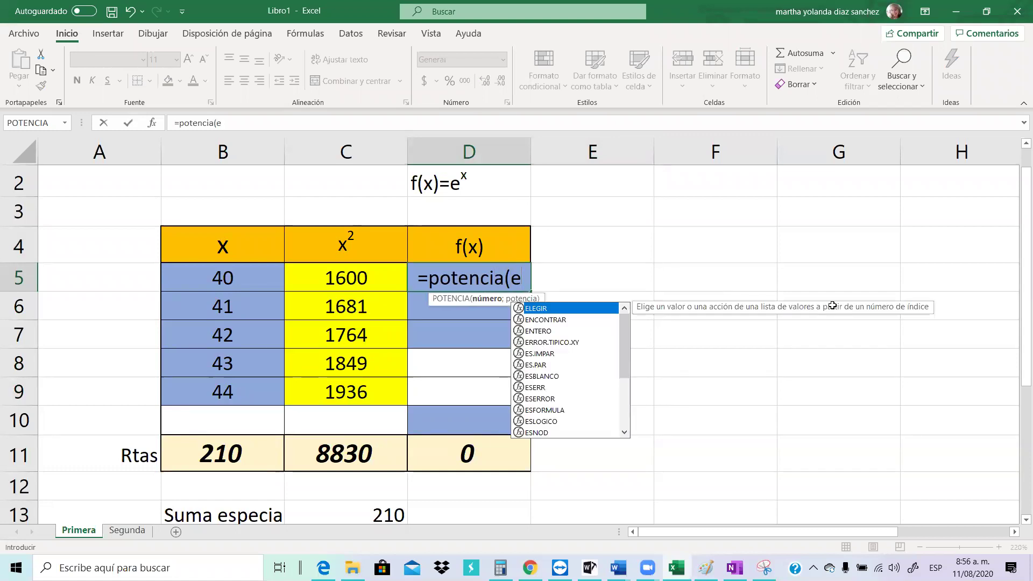
text(,)
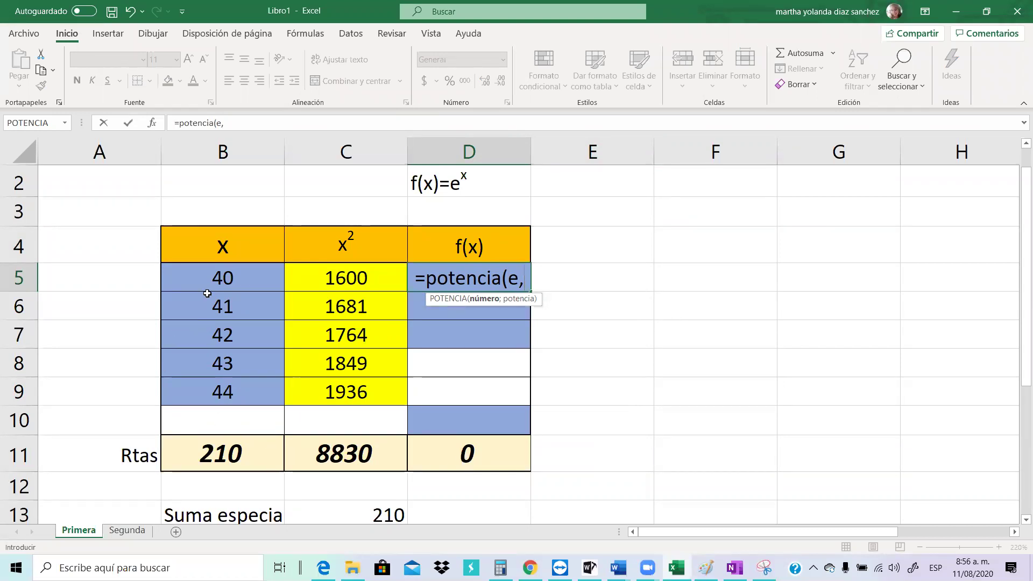
key(Return)
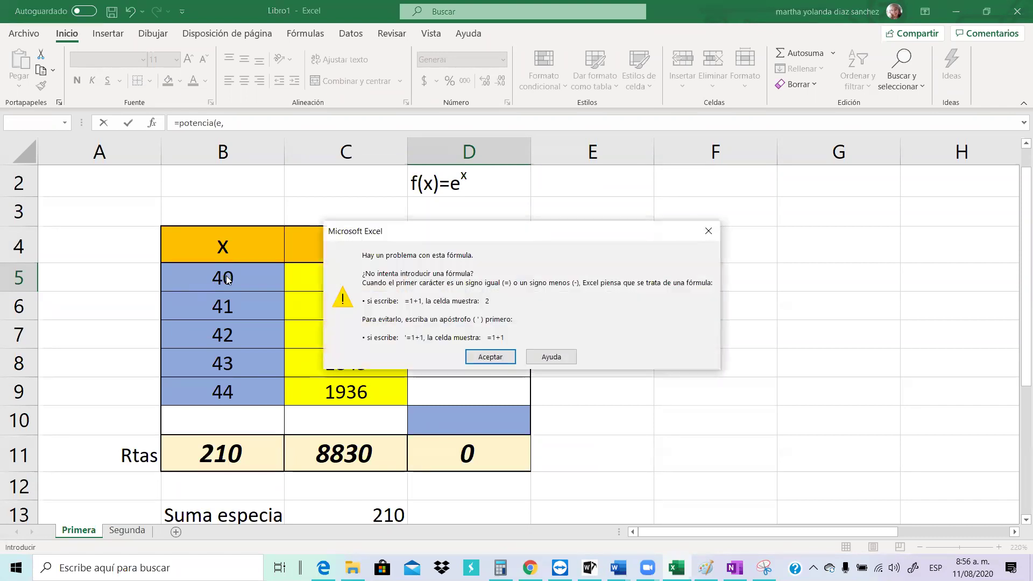
click(708, 231)
Complete the D5 formula as =potencia(e;b5), using a semicolon as the argument separator
click(527, 279)
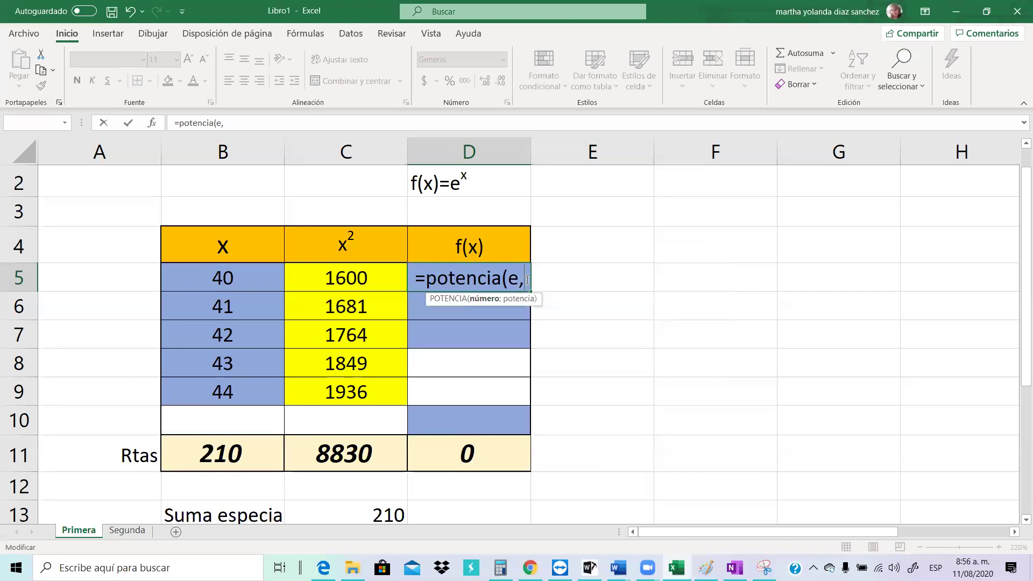
text(b5)
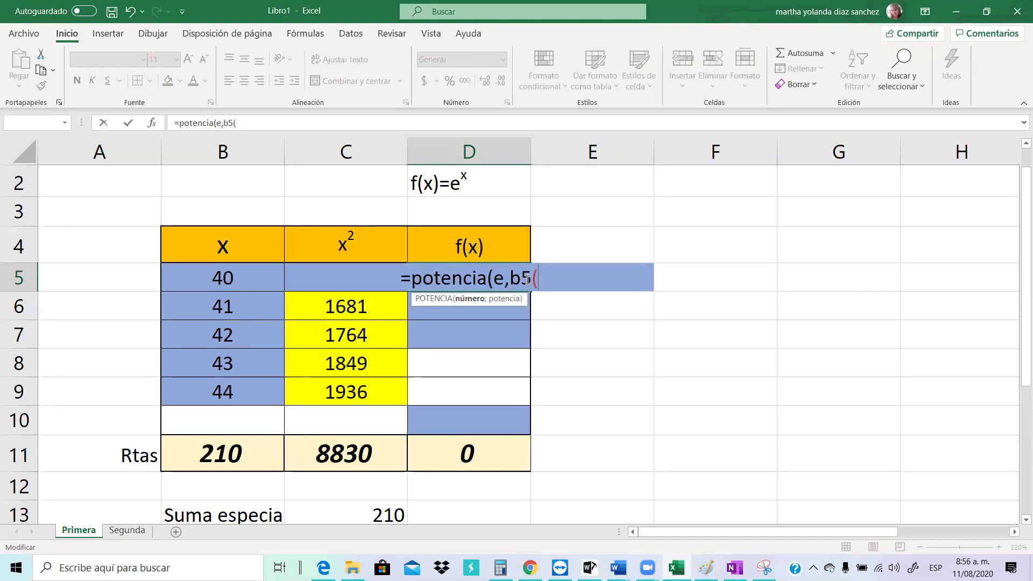
text())
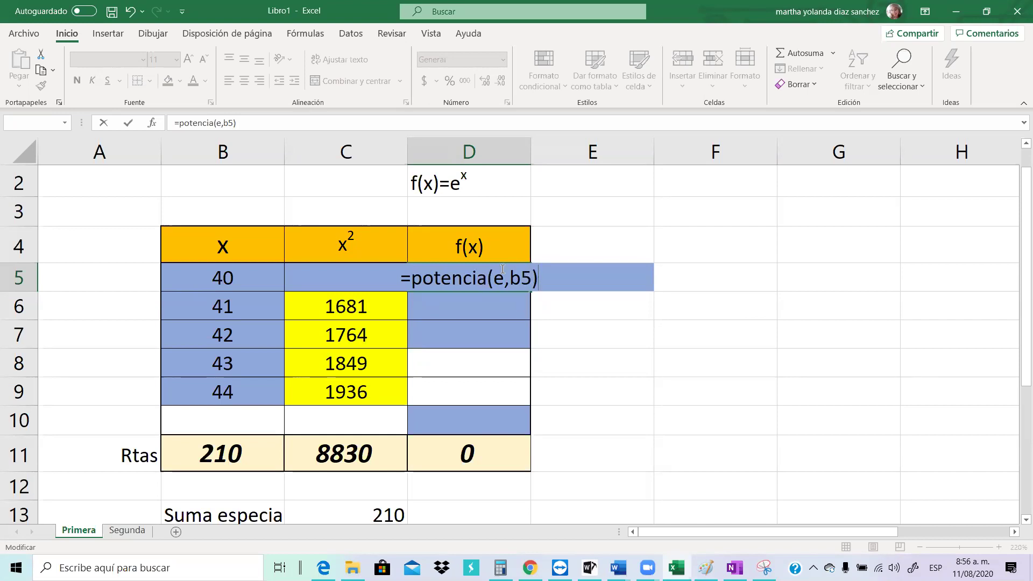
click(509, 277)
key(BackSpace)
text(;)
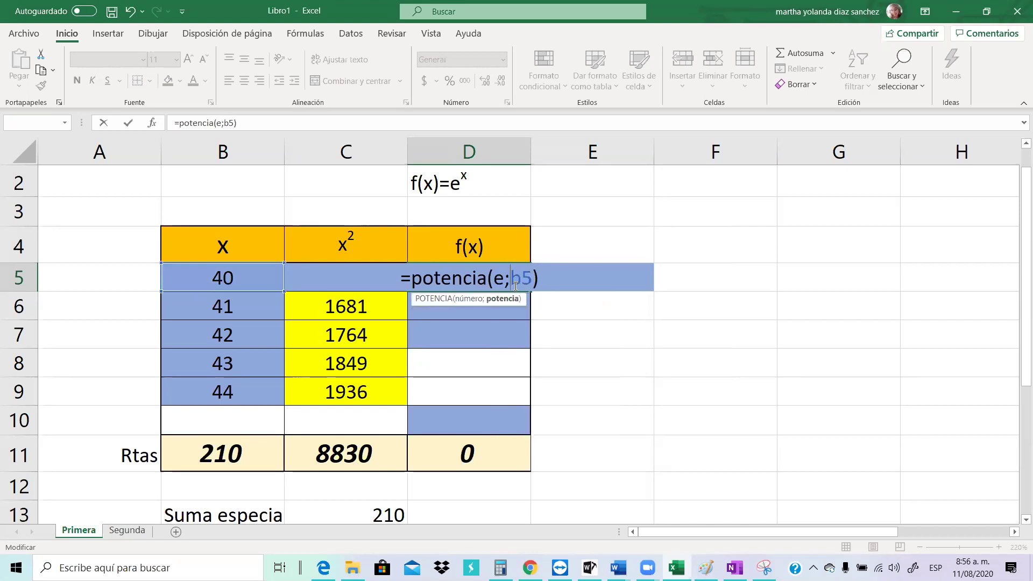
key(Return)
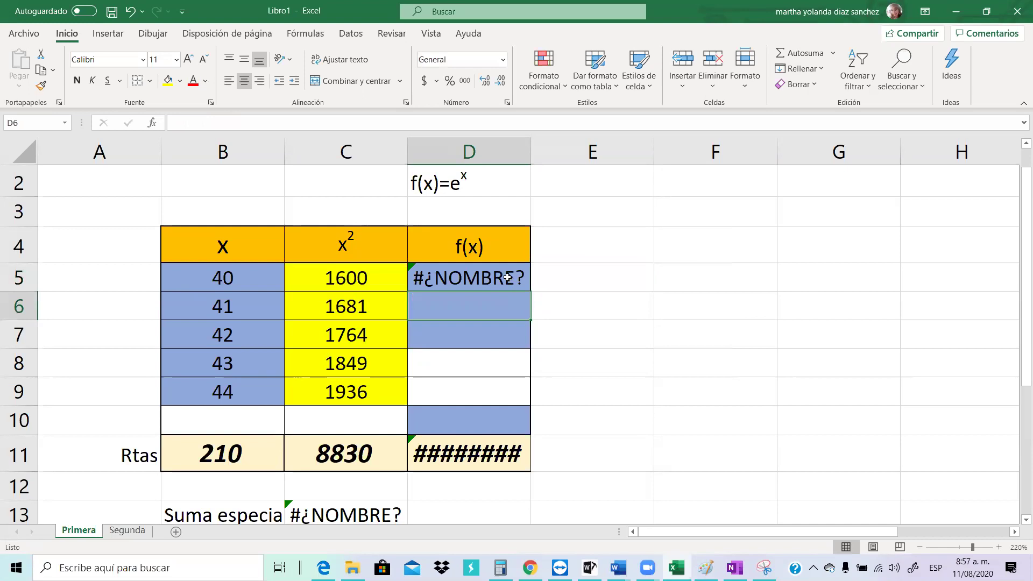
Replace the base e in the D5 formula with 2,71 so that it reads =POTENCIA(2,71;B5)
click(508, 278)
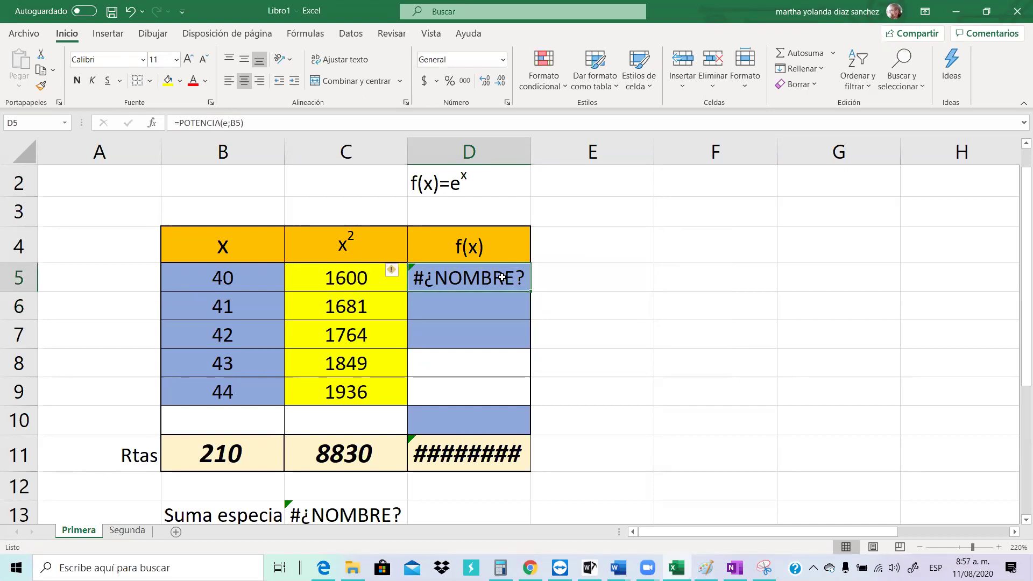
click(227, 122)
key(BackSpace)
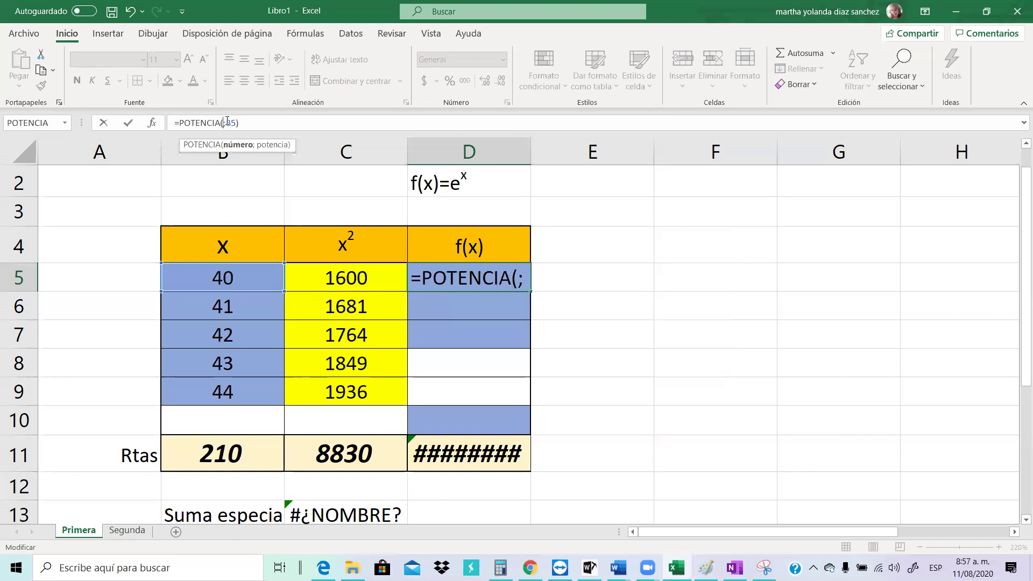
text(2,71)
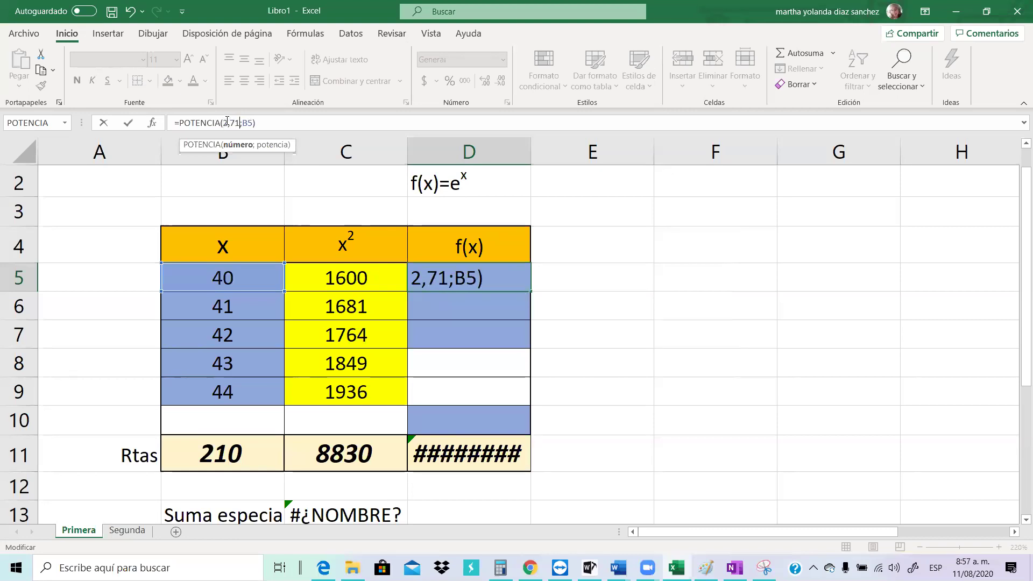
key(Return)
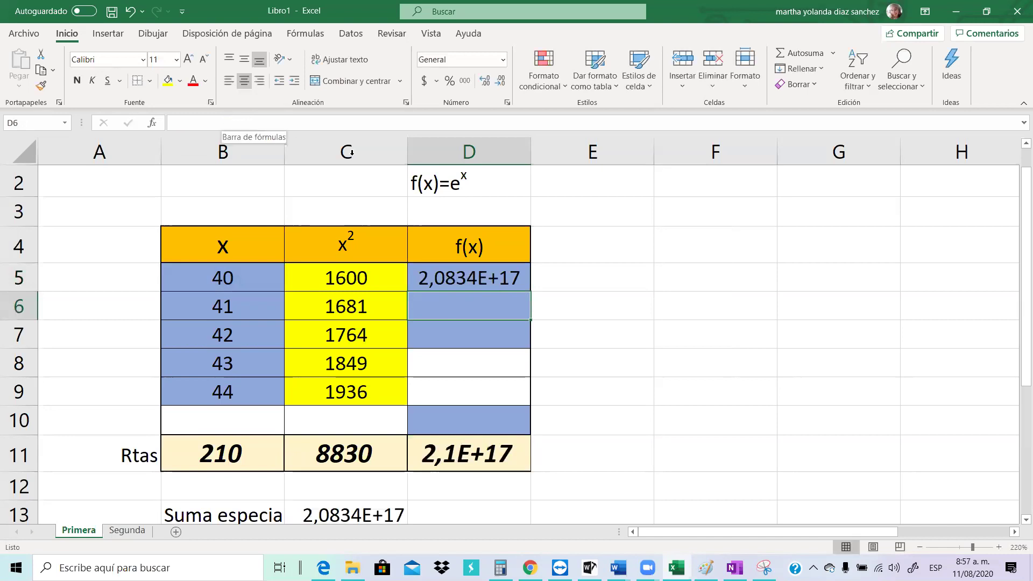
Widen column D to about one and a half times its width and review the formula in D5
click(475, 285)
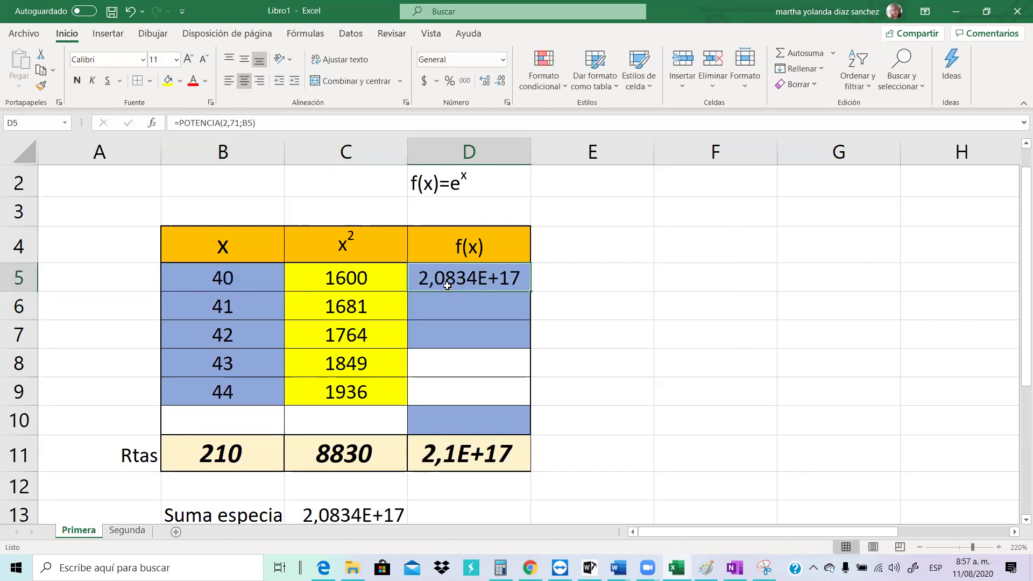
drag(530, 149, 719, 149)
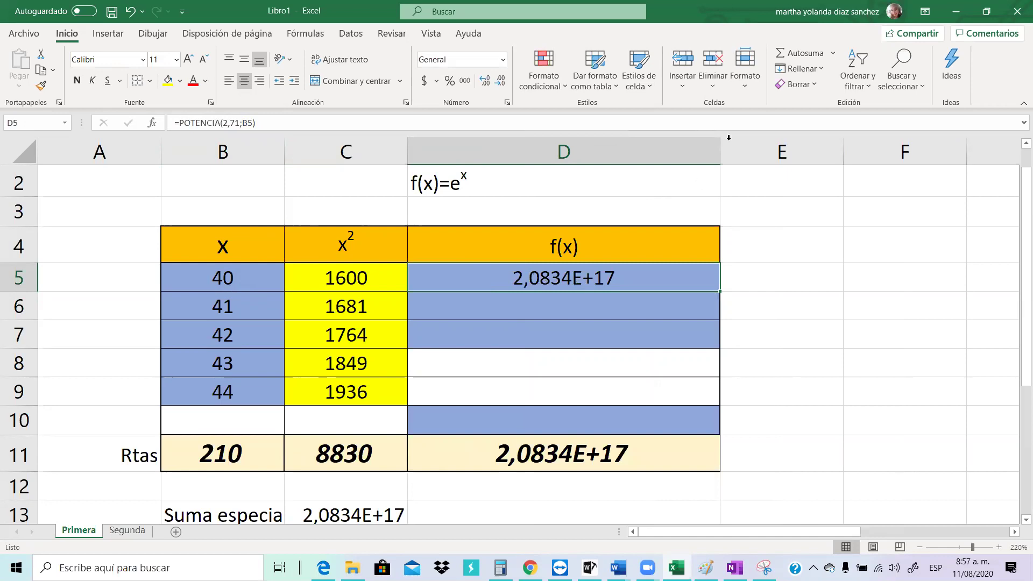
drag(718, 137, 773, 140)
drag(652, 164, 604, 164)
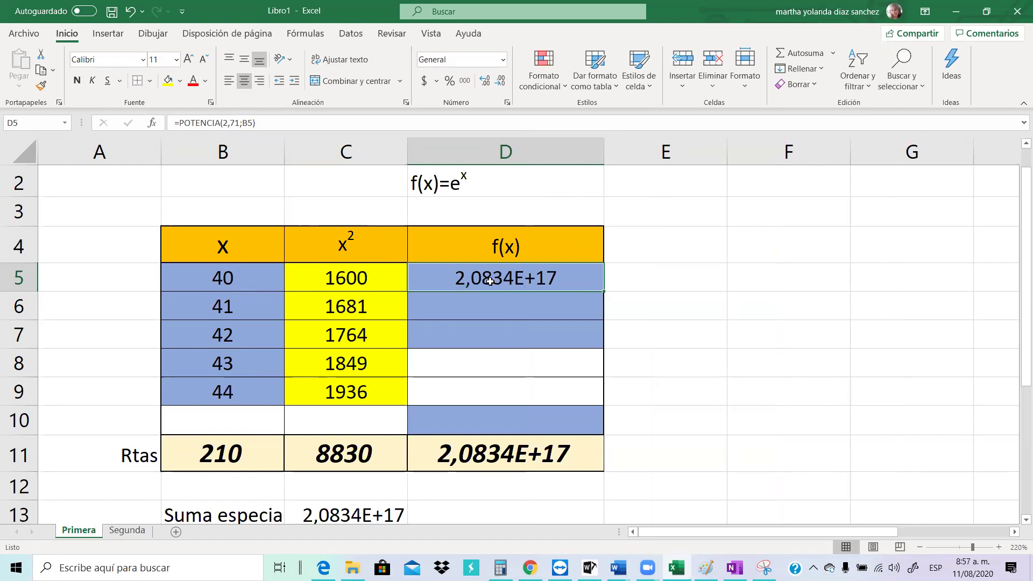
click(492, 316)
click(469, 272)
double_click(518, 280)
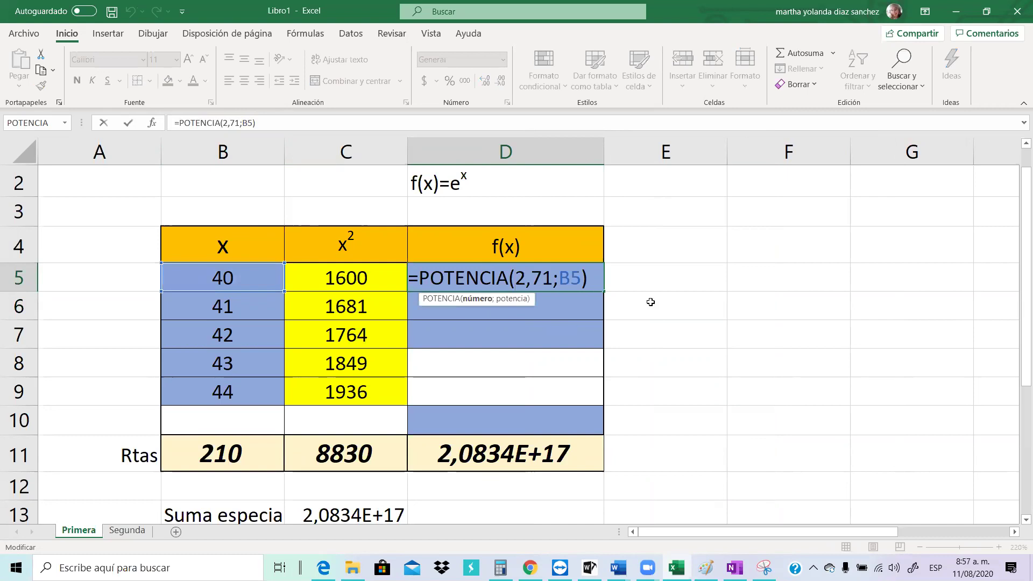
key(Return)
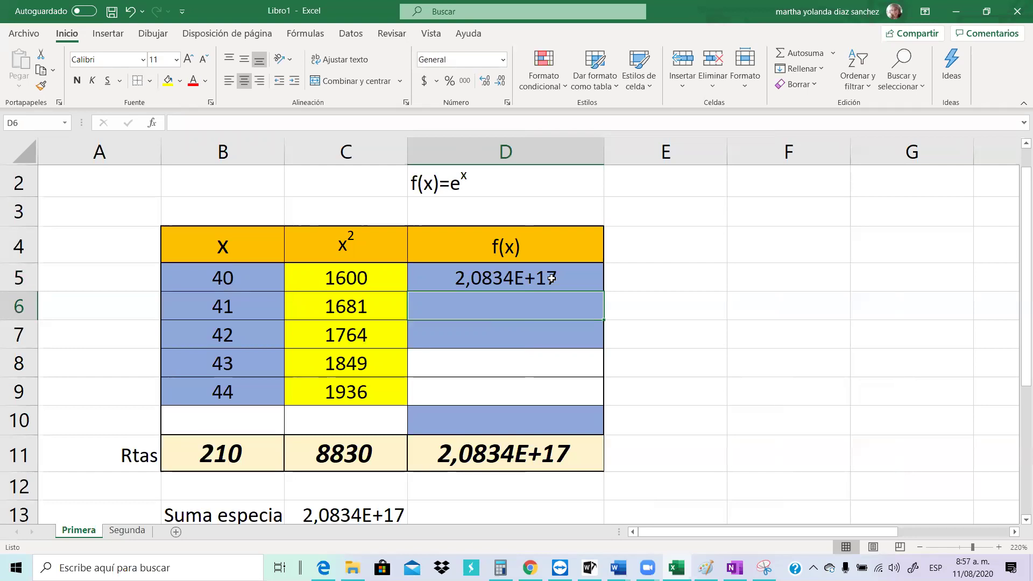
Enter 1 in B5 and 2 in B6, and autofill the X series down to B9
click(249, 272)
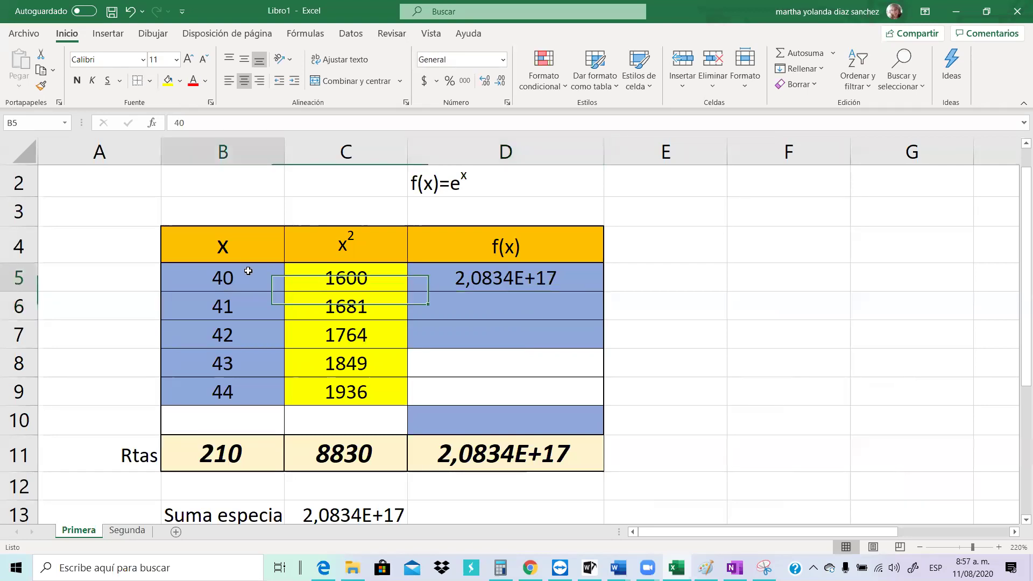
text(1)
key(Return)
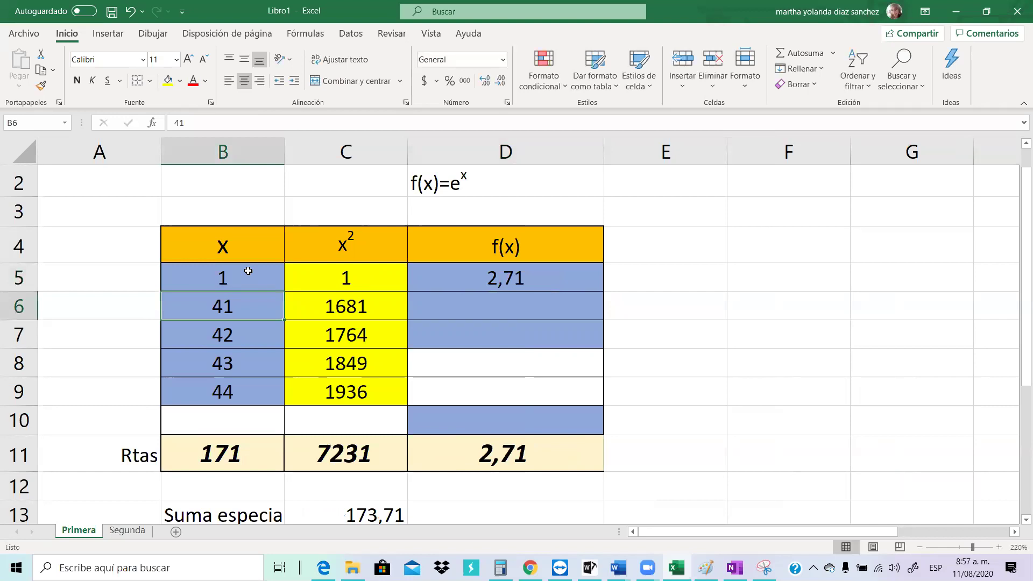
text(2)
key(Return)
drag(247, 281, 285, 404)
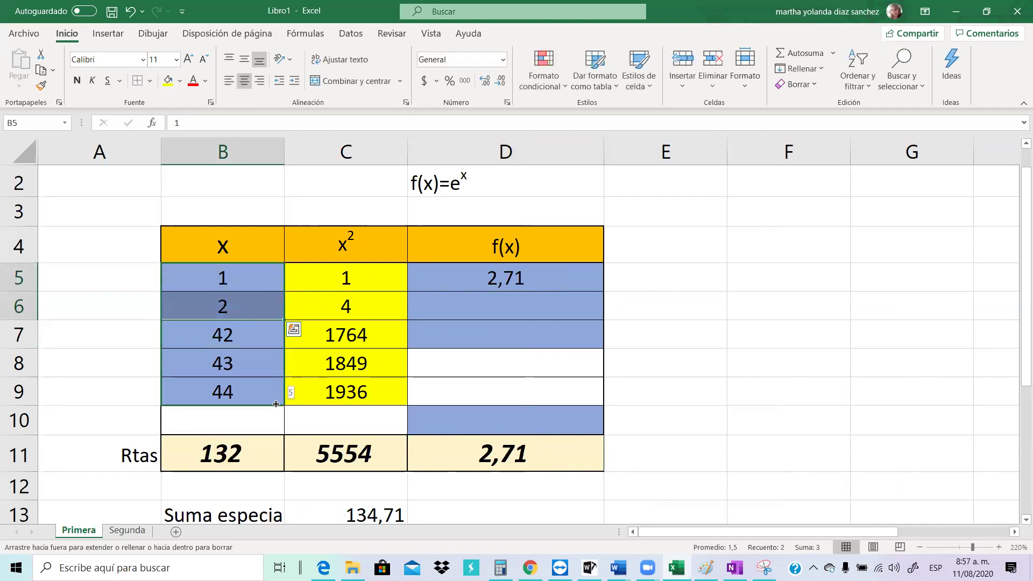
Autofill the POTENCIA formula from D5 down to D9
click(535, 278)
drag(601, 293, 596, 401)
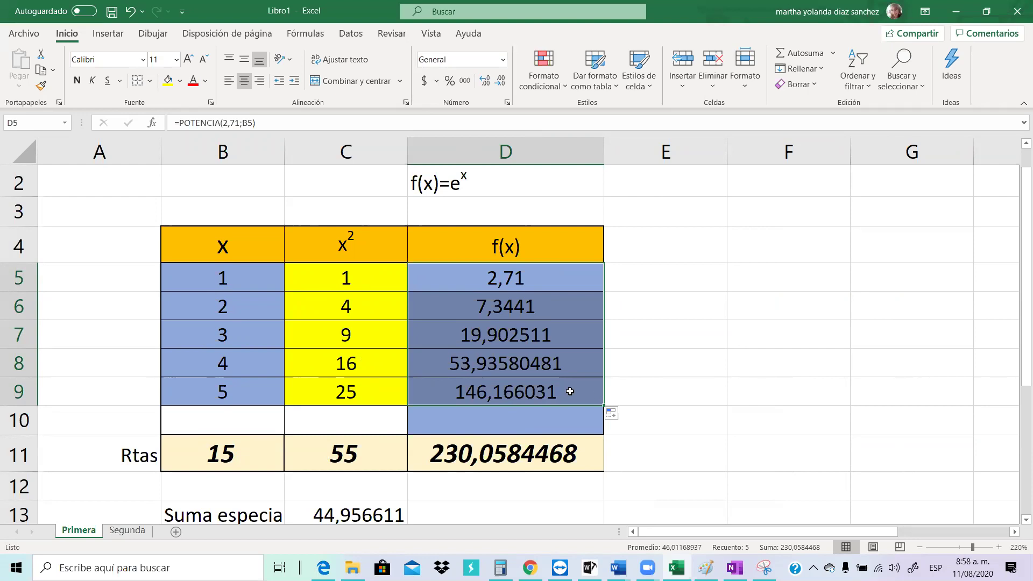
click(680, 370)
Set the X value in B5 to 40 and select the f(x) result in D5
click(248, 275)
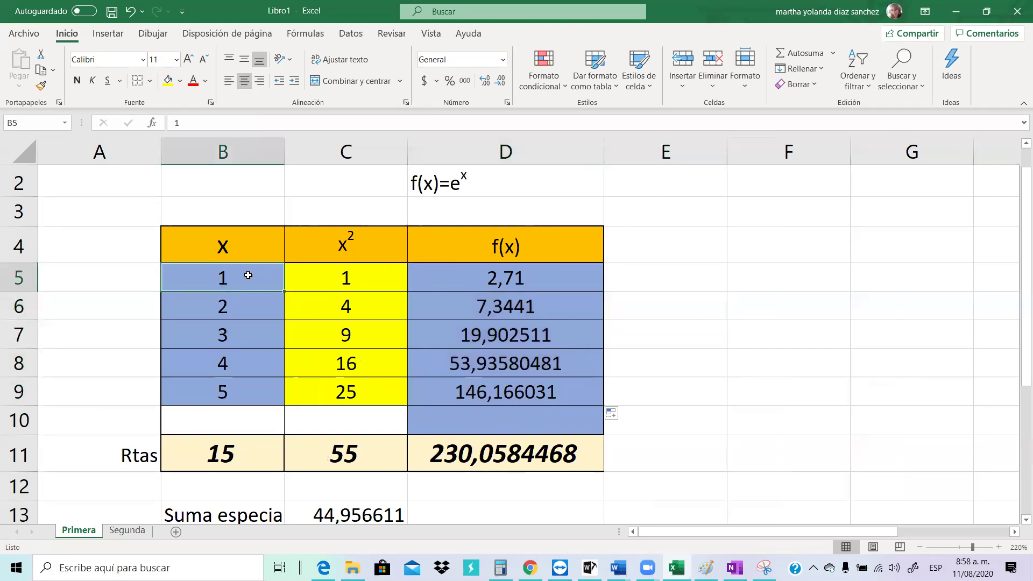
text(40)
key(Return)
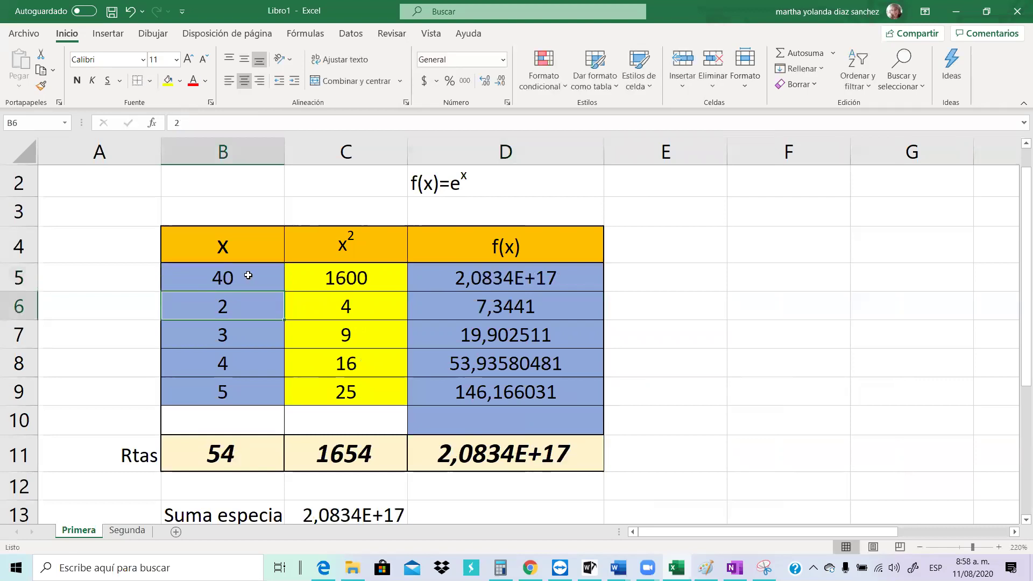
click(591, 285)
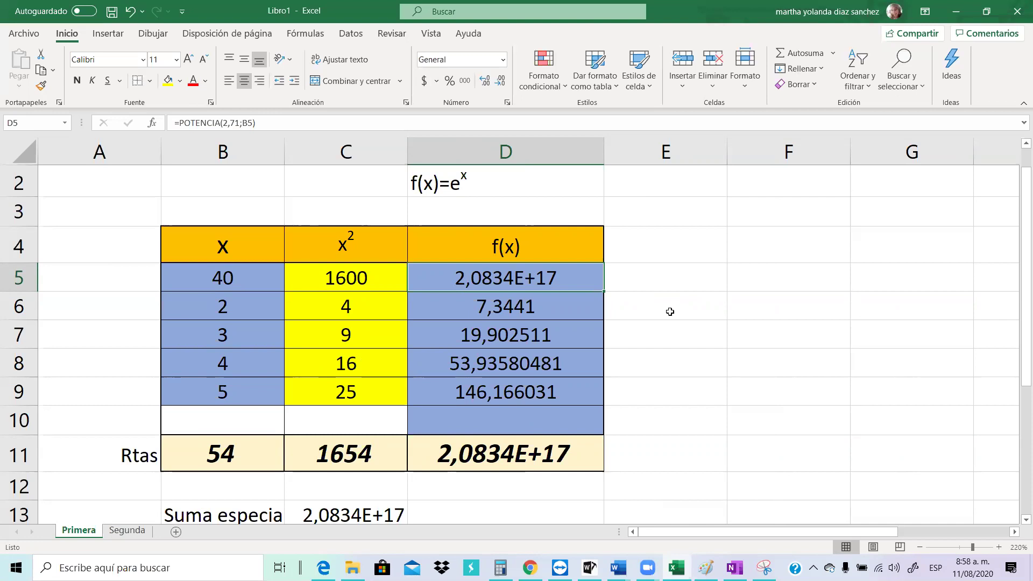
Enter the scientific notation note 3,08 x 1017 in E5, beside the first f(x) result
click(678, 272)
text(3,)
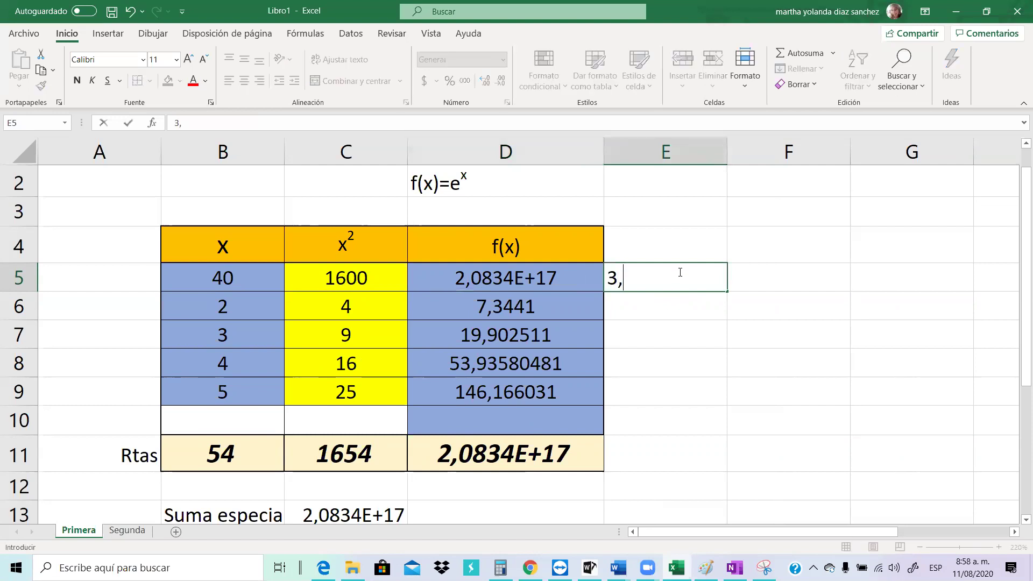
text(08 x 1017)
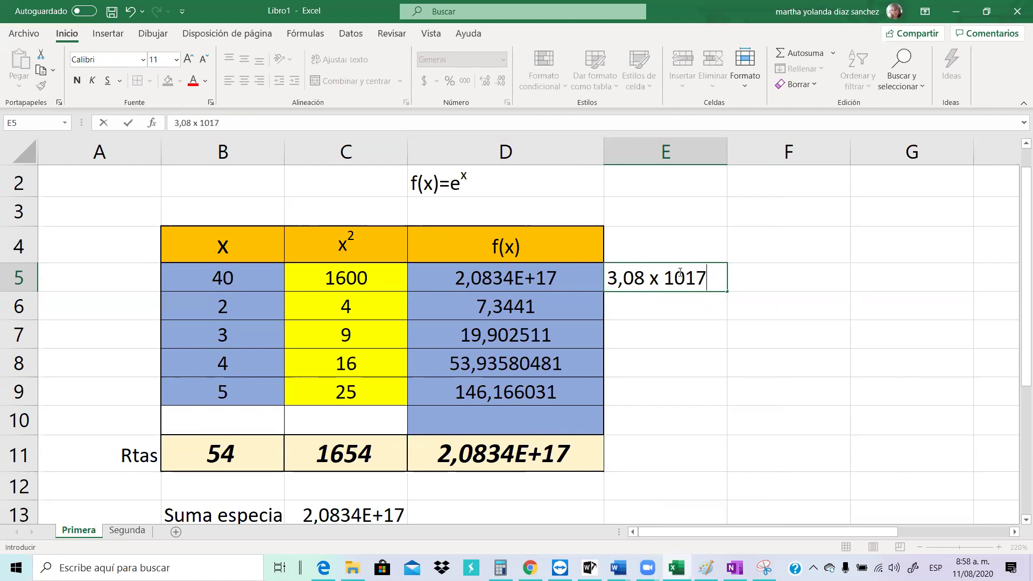
Format the 17 in the E5 note as superscript so that it reads as a power of 10
drag(684, 277, 706, 277)
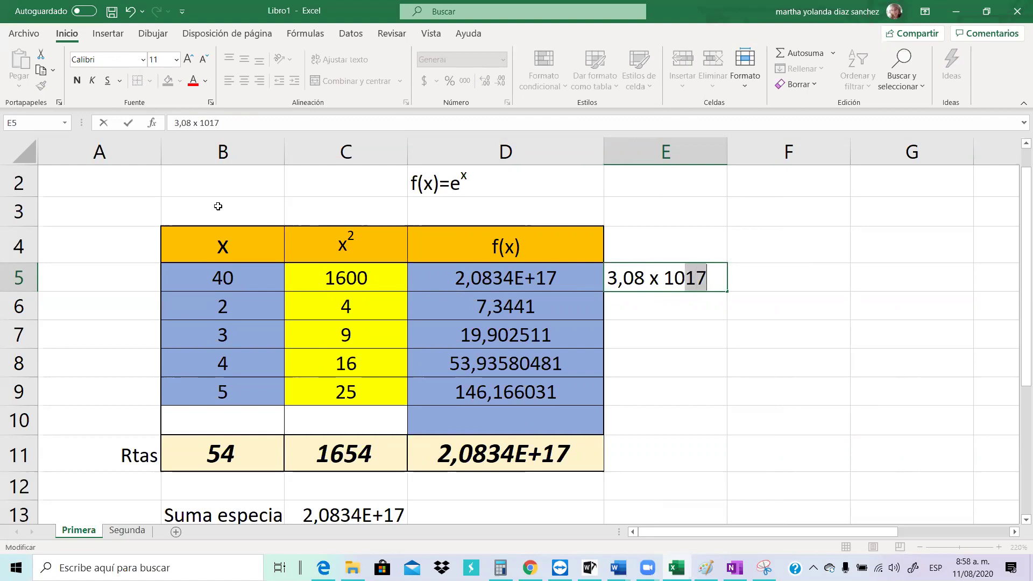
click(58, 102)
click(210, 102)
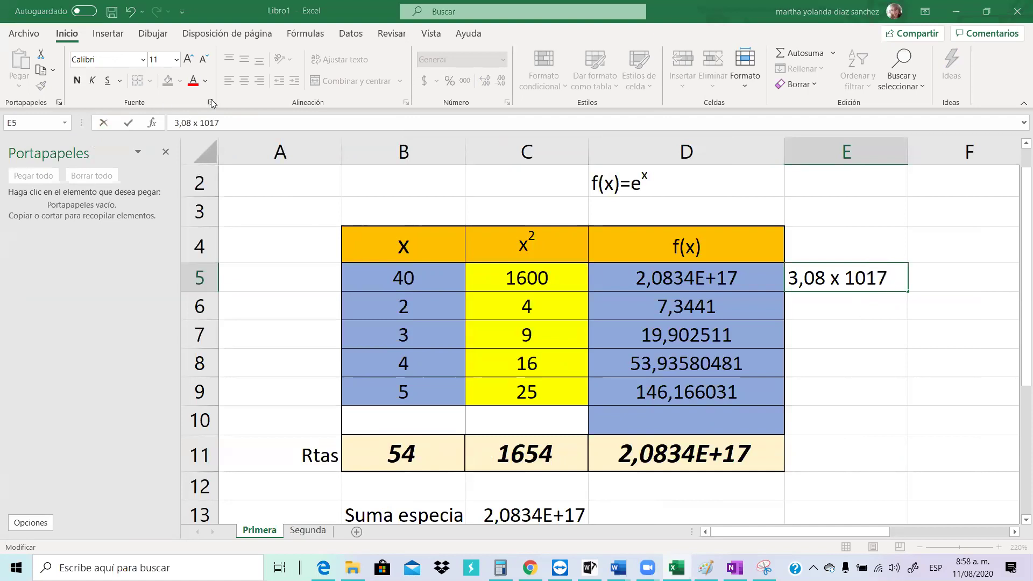
click(511, 275)
click(728, 405)
click(164, 150)
click(601, 334)
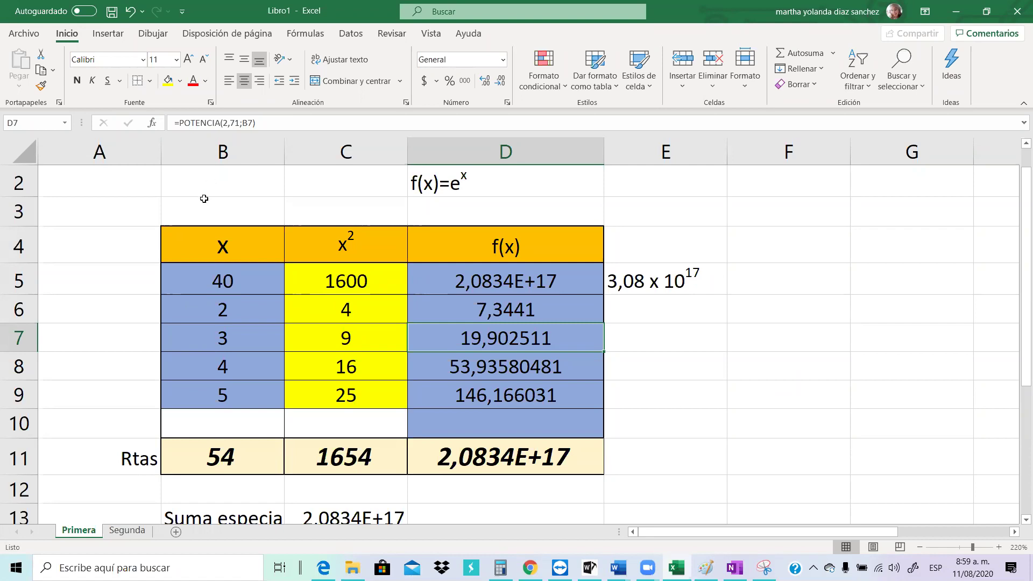
click(110, 248)
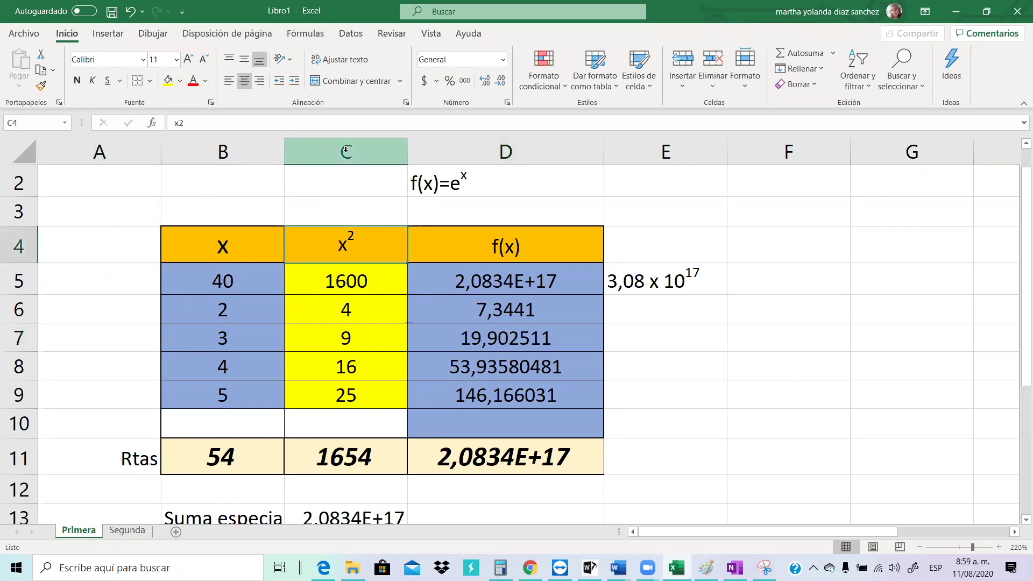
Insert a new column between the x and x² columns and enter y as its heading in C4
right_click(347, 152)
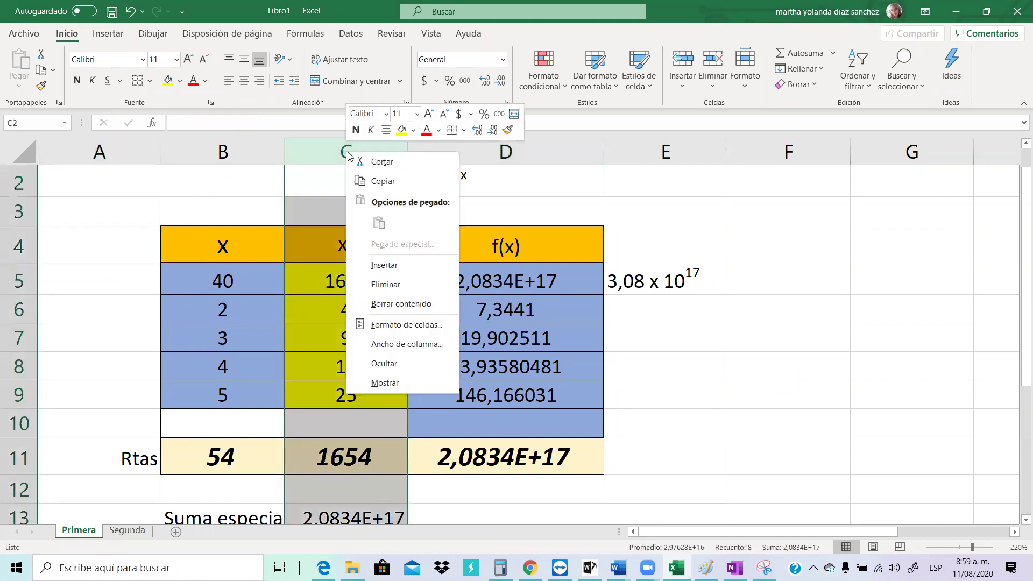
click(384, 265)
click(321, 241)
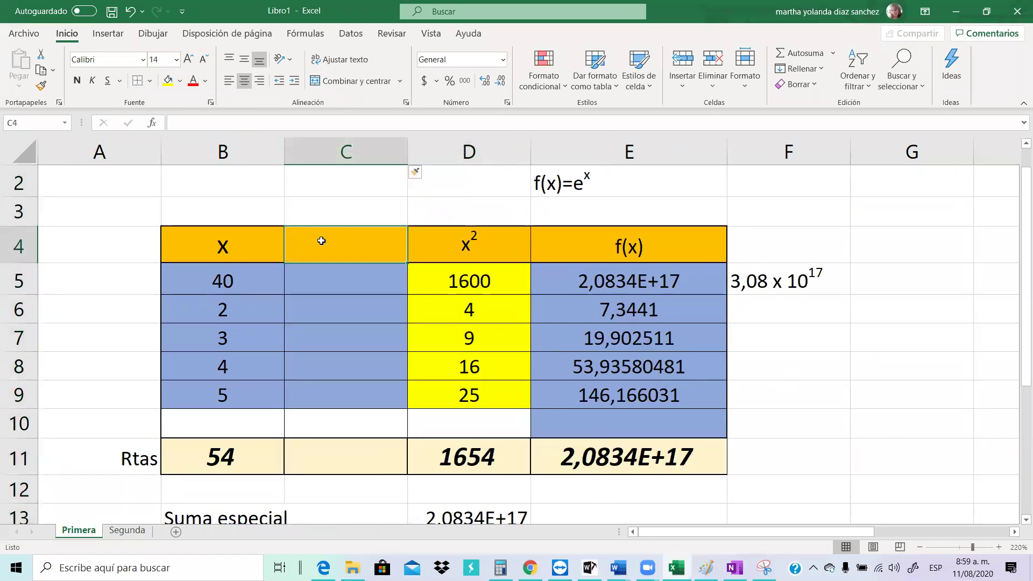
text(yu)
key(Return)
click(321, 241)
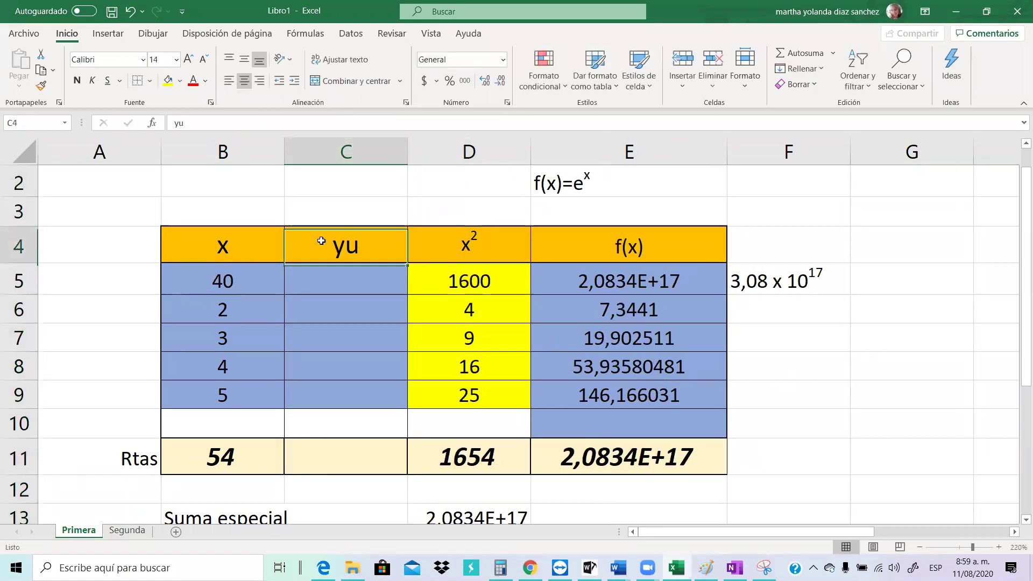
text(y)
key(Return)
Fill the y column from C5 to C9 with the values 243, 54, 534, 7 and 2
text(243)
key(Return)
text(rew)
key(Return)
text(rew)
key(Up)
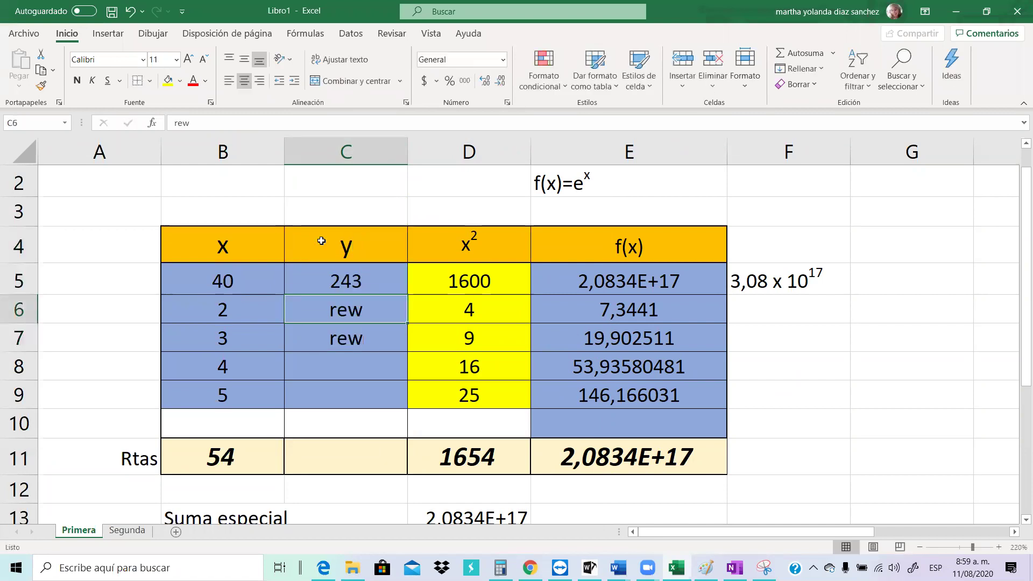
text(54)
key(Return)
text(534)
key(Return)
text(7)
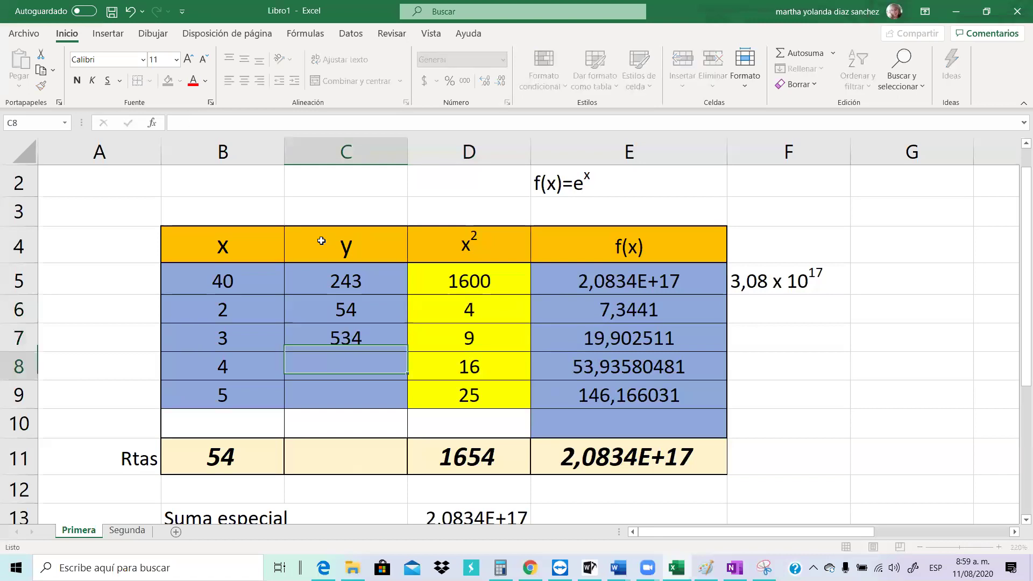
key(Return)
text(2)
key(Return)
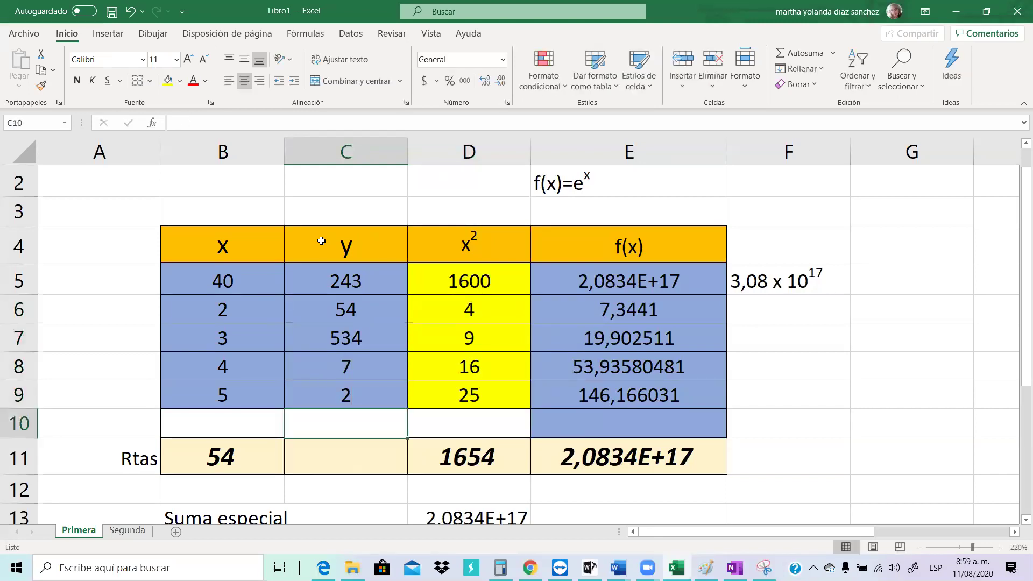
Insert another column between the y and x² columns and enter x*y as its heading in D4
right_click(474, 151)
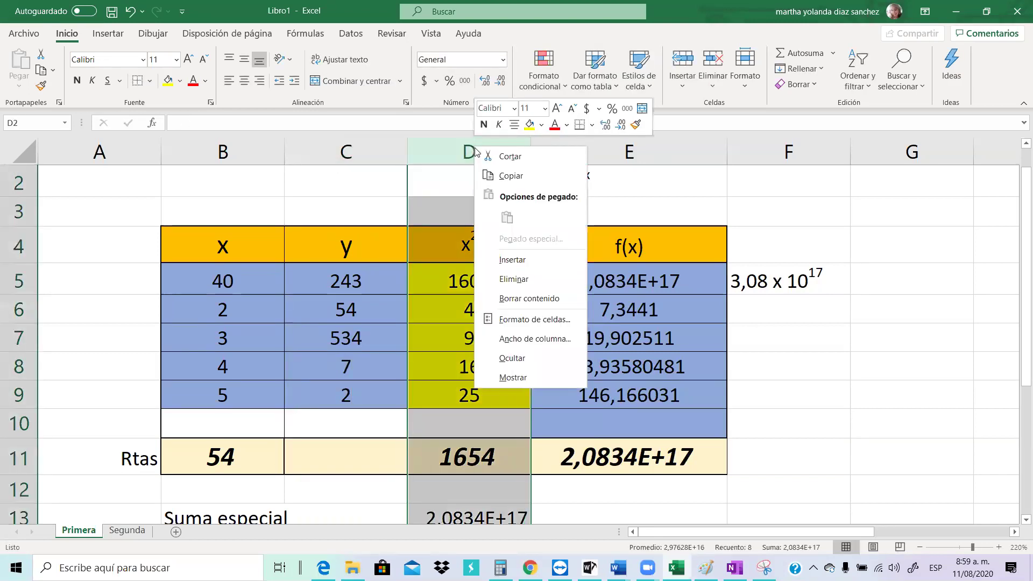
click(526, 262)
click(450, 246)
text(x*y)
key(Return)
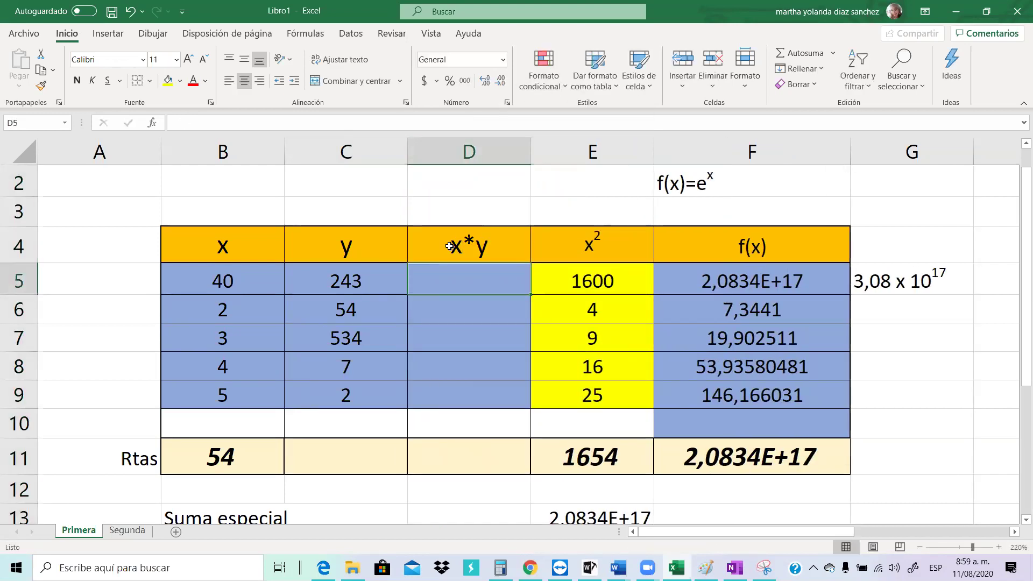
Enter the formula =B5*C5 in D5 and autofill it down to D9
text(=)
click(259, 276)
text(+)
key(BackSpace)
text(*)
click(366, 284)
key(Return)
click(429, 280)
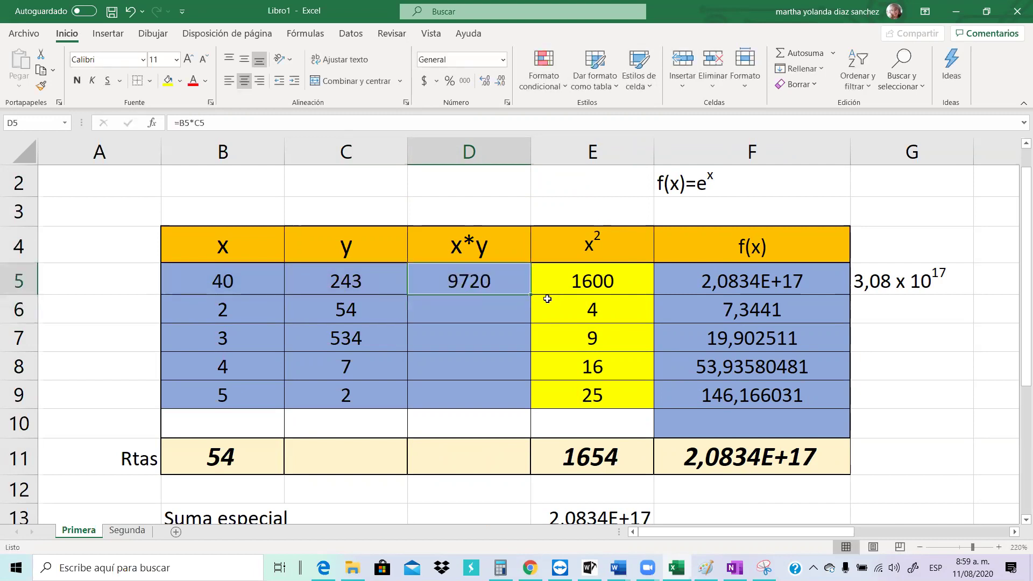
drag(530, 295, 521, 402)
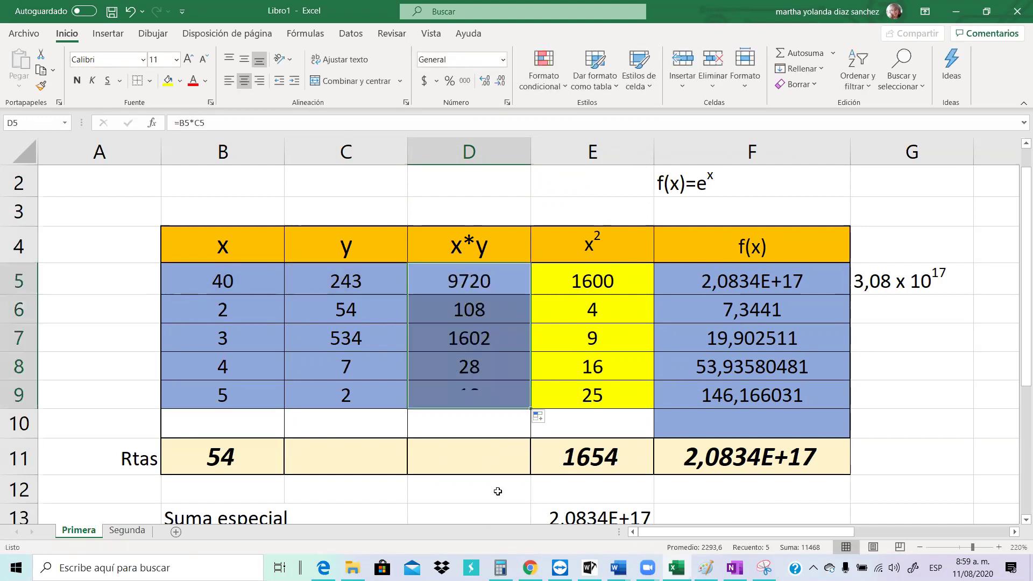
Total the x*y column in D11 by autofilling the SUMA formula from E11 into it
click(473, 457)
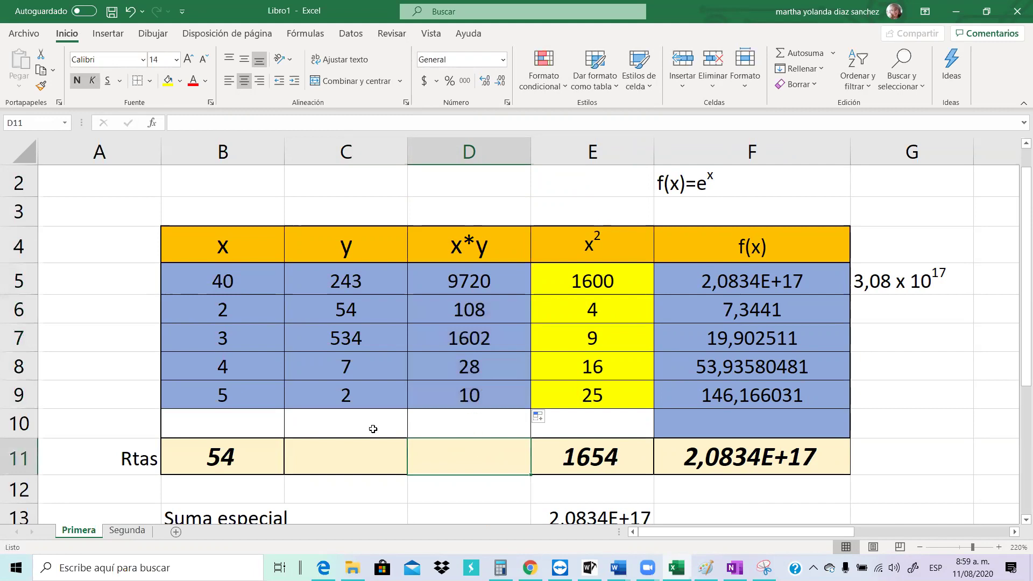
click(207, 457)
click(568, 462)
drag(643, 470, 487, 490)
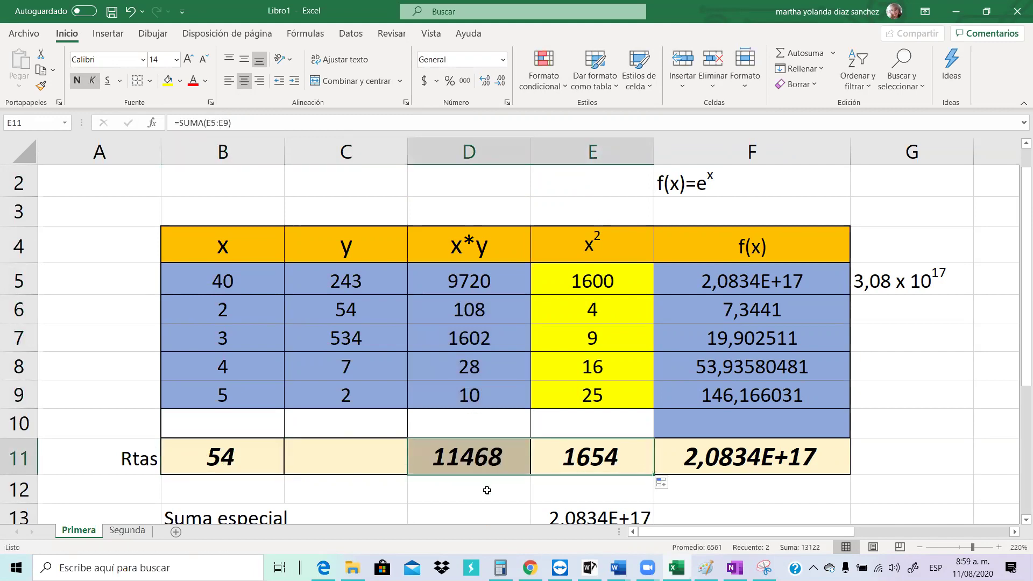
click(487, 490)
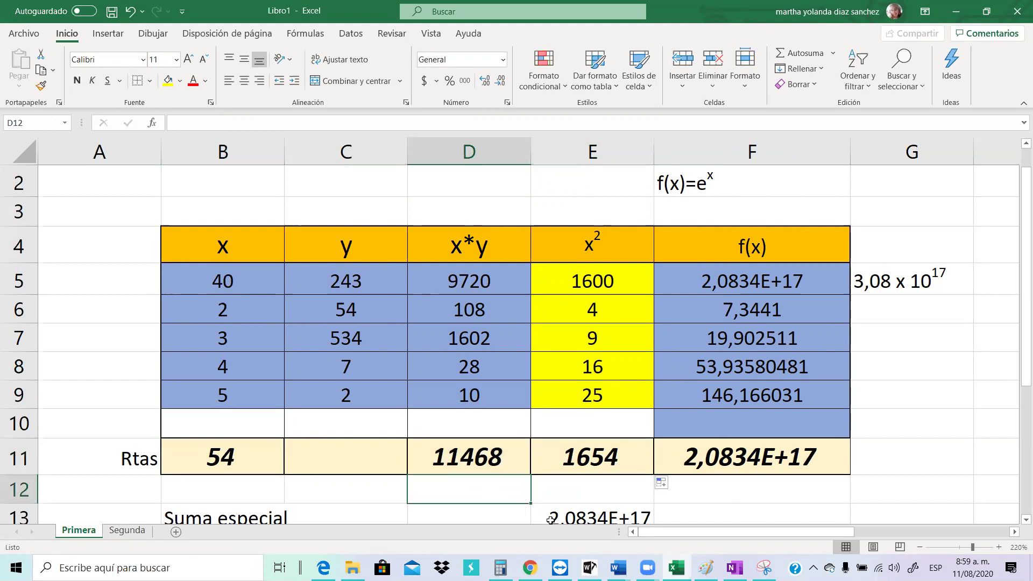